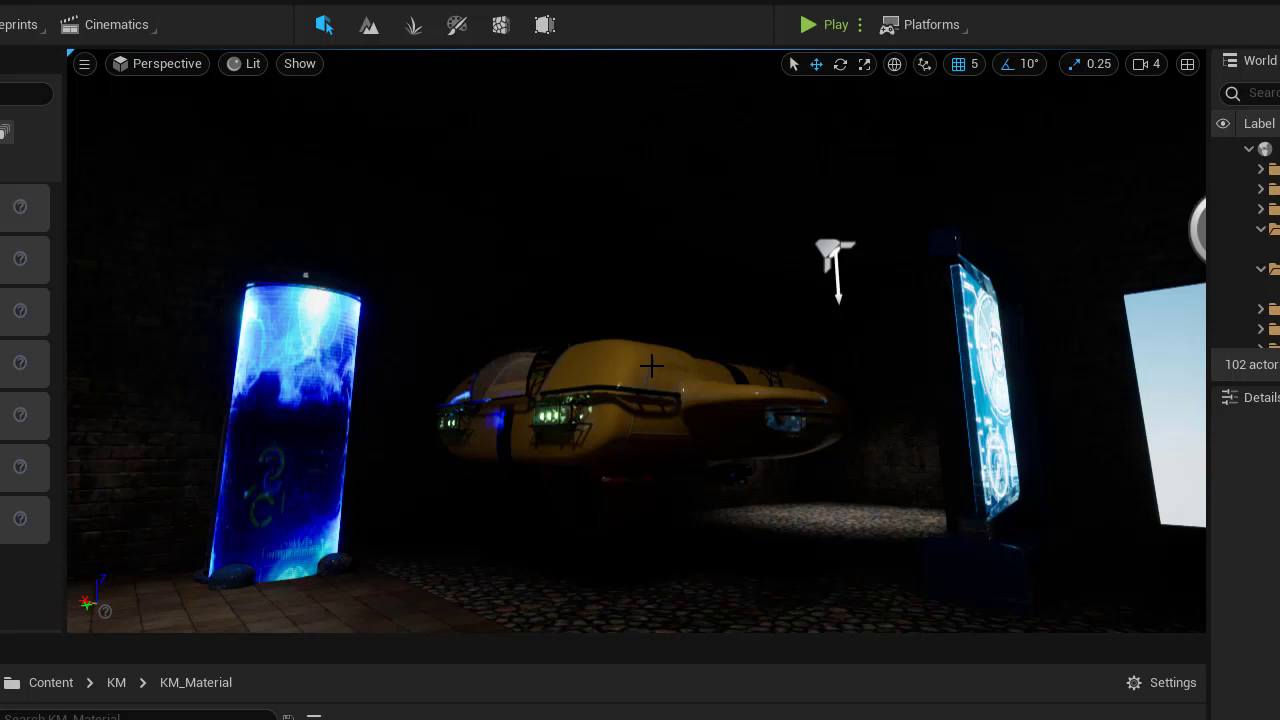
Fly the perspective view around the submarine, pillars, consoles and dark radar room
{"action": "right_click_drag", "start_coordinate": [651, 366], "coordinate": [651, 366]}
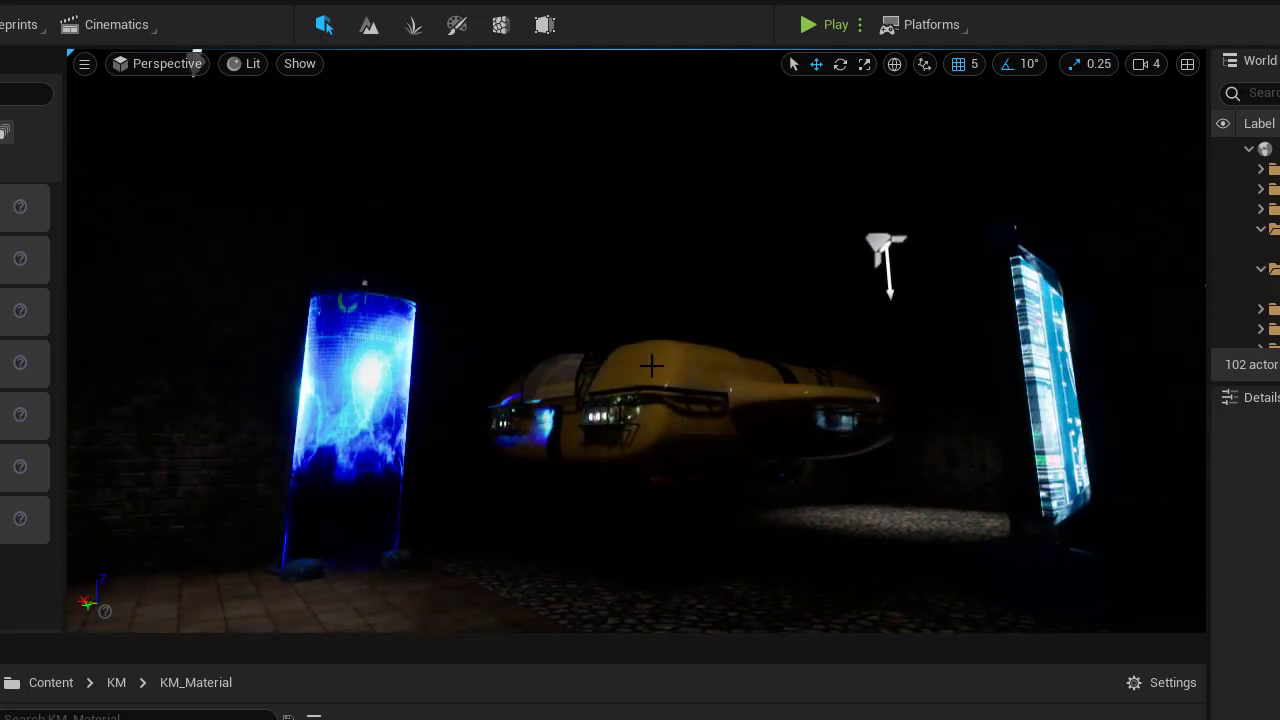
{"action": "scroll", "coordinate": [651, 366], "scroll_direction": "up", "scroll_amount": 5}
{"action": "scroll", "coordinate": [666, 351], "scroll_direction": "down", "scroll_amount": 2}
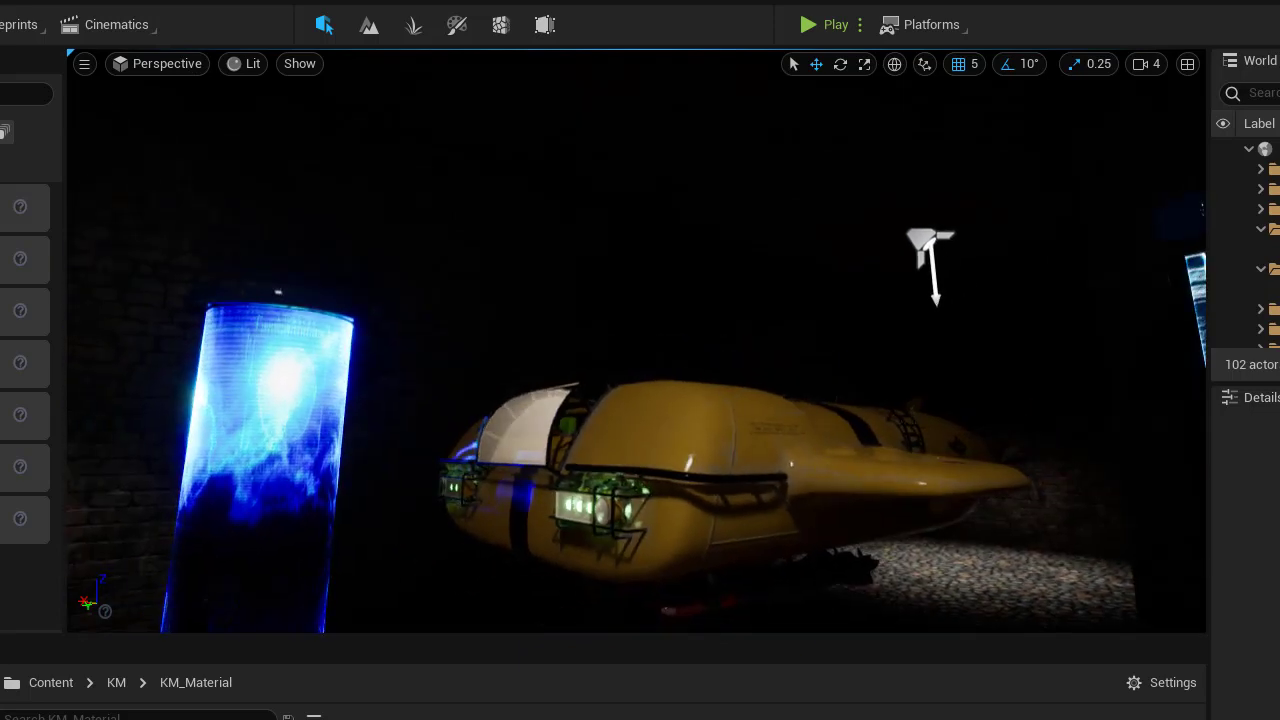
{"action": "mouse_move", "coordinate": [651, 366]}
{"action": "right_mouse_down"}
{"action": "mouse_move", "coordinate": [656, 313]}
{"action": "mouse_move", "coordinate": [640, 291]}
{"action": "mouse_move", "coordinate": [600, 300]}
{"action": "right_mouse_up"}
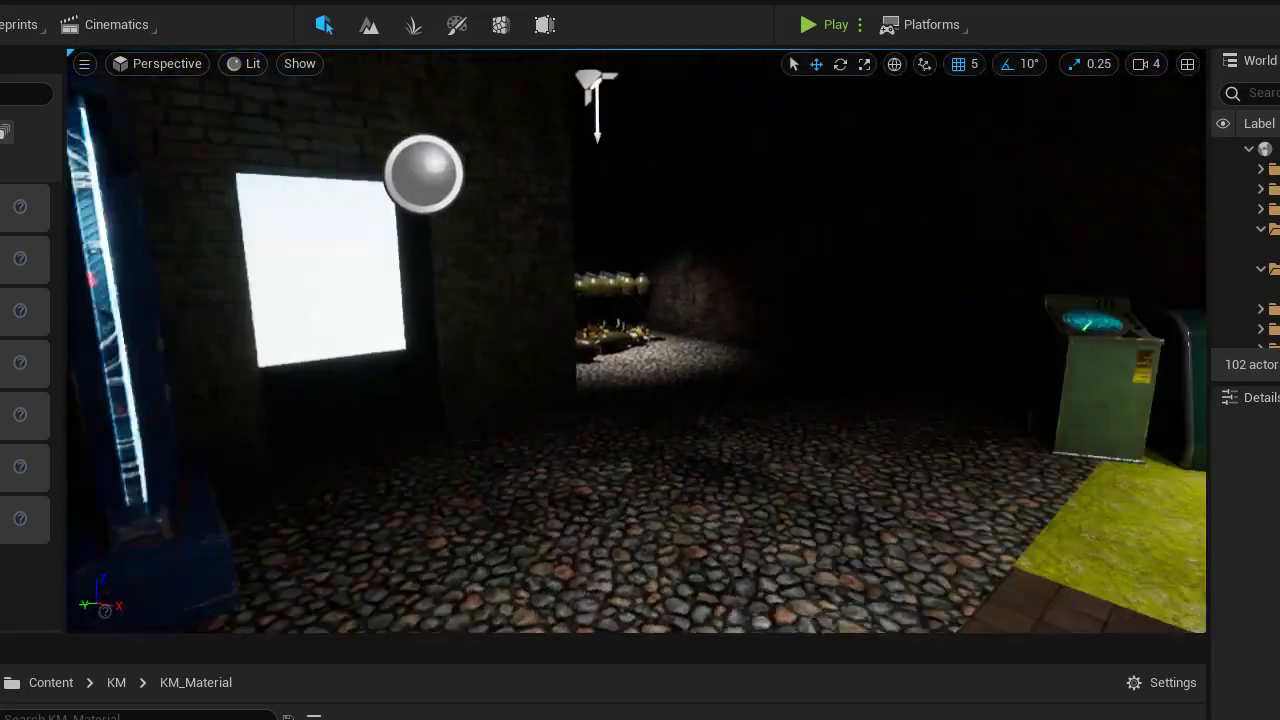
{"action": "mouse_move", "coordinate": [640, 337]}
{"action": "right_mouse_down"}
{"action": "mouse_move", "coordinate": [715, 337]}
{"action": "mouse_move", "coordinate": [650, 337]}
{"action": "right_mouse_up"}
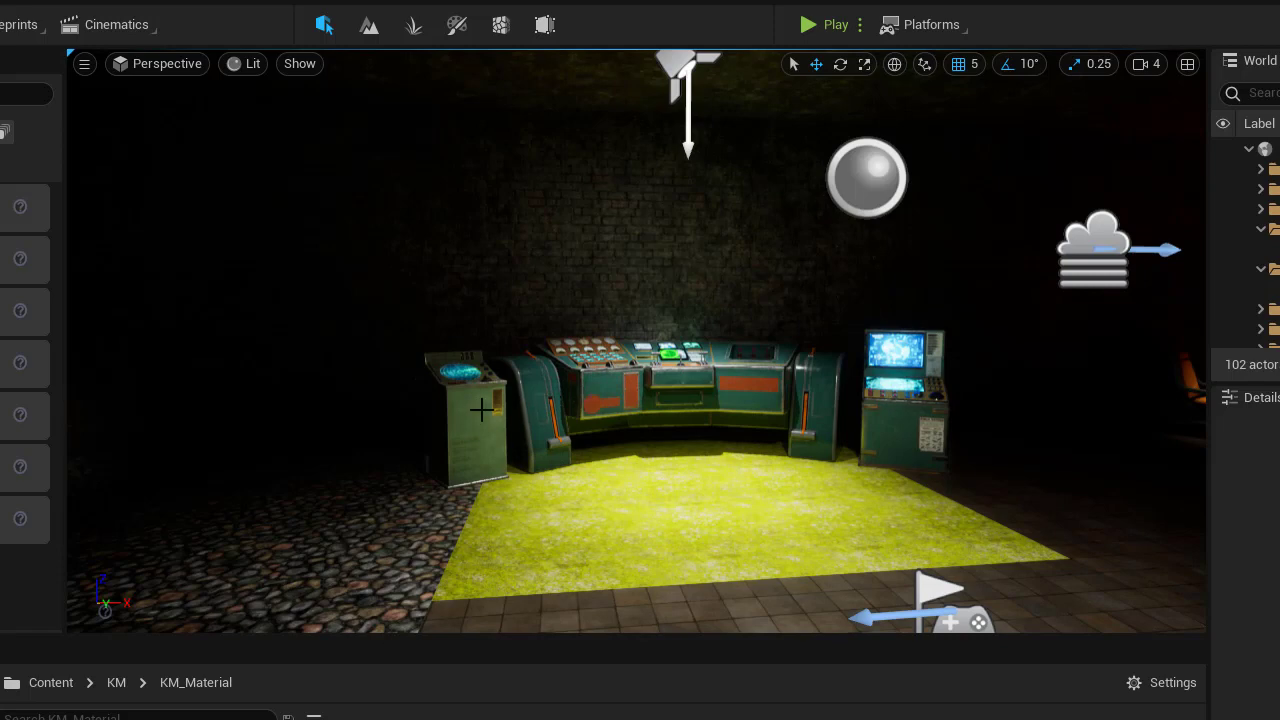
{"action": "mouse_move", "coordinate": [640, 337]}
{"action": "right_mouse_down"}
{"action": "mouse_move", "coordinate": [560, 340]}
{"action": "mouse_move", "coordinate": [684, 342]}
{"action": "right_mouse_up"}
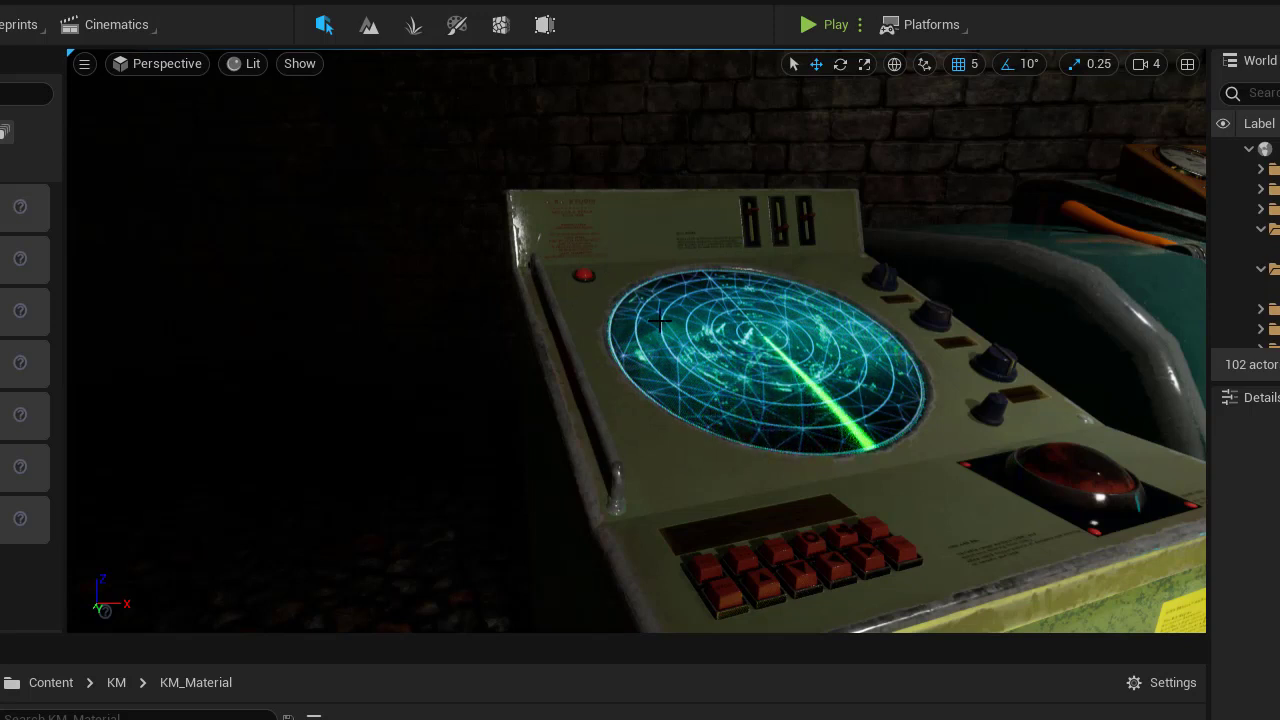
{"action": "middle_click_drag", "start_coordinate": [660, 321], "coordinate": [668, 366]}
{"action": "right_click_drag", "start_coordinate": [660, 340], "coordinate": [760, 340]}
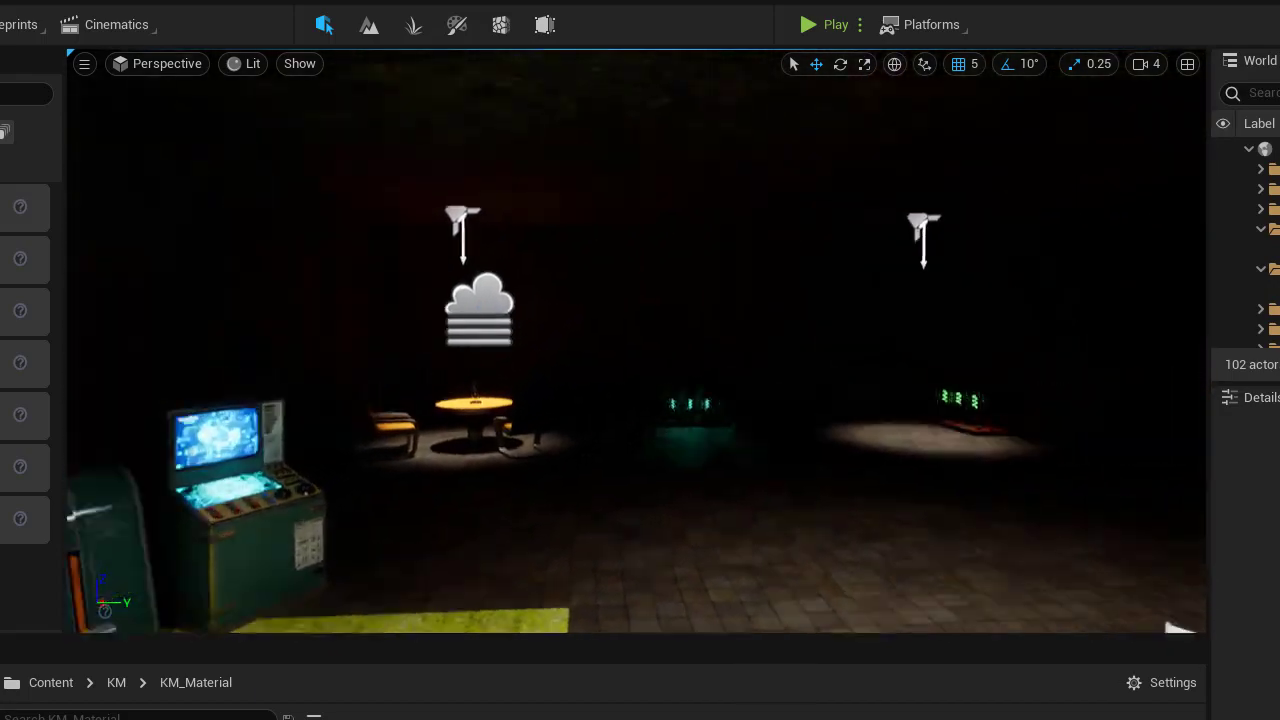
{"action": "right_click_drag", "start_coordinate": [660, 340], "coordinate": [760, 340]}
{"action": "right_click_drag", "start_coordinate": [660, 340], "coordinate": [760, 340]}
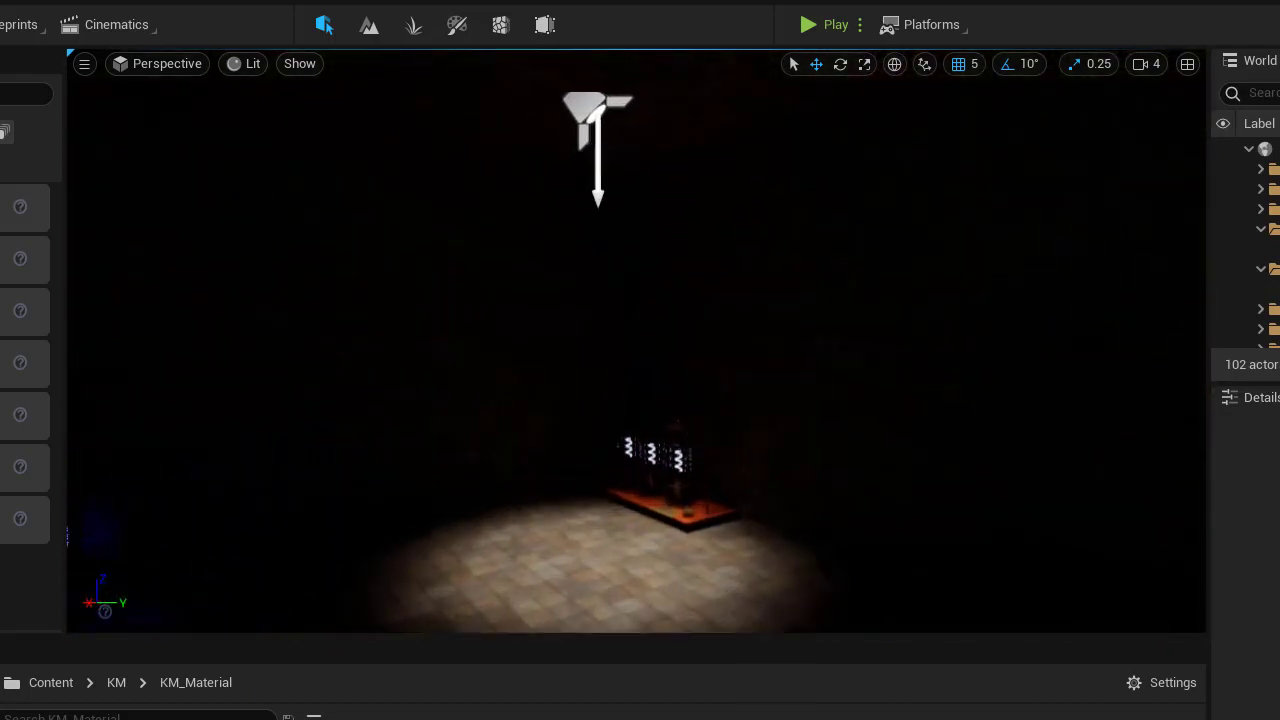
{"action": "mouse_move", "coordinate": [636, 340]}
{"action": "right_mouse_down"}
{"action": "mouse_move", "coordinate": [700, 340]}
{"action": "mouse_move", "coordinate": [400, 341]}
{"action": "mouse_move", "coordinate": [544, 397]}
{"action": "right_mouse_up"}
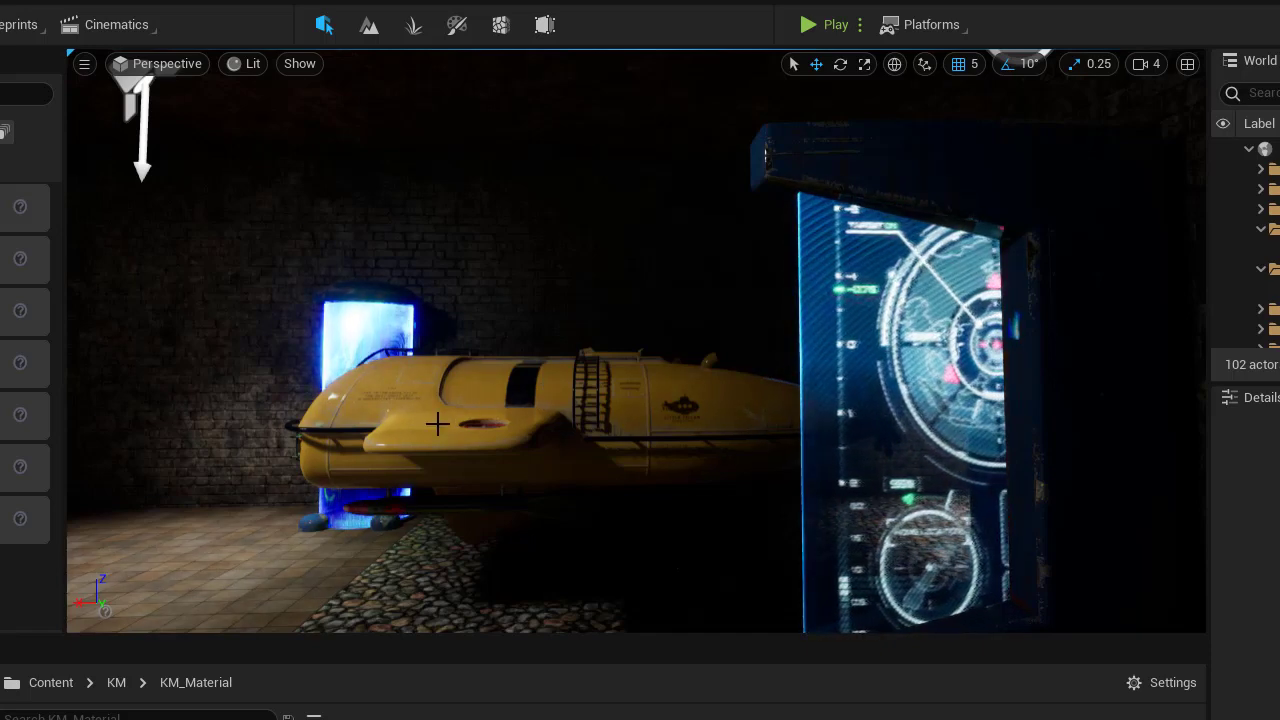
{"action": "right_click_drag", "start_coordinate": [492, 438], "coordinate": [886, 413]}
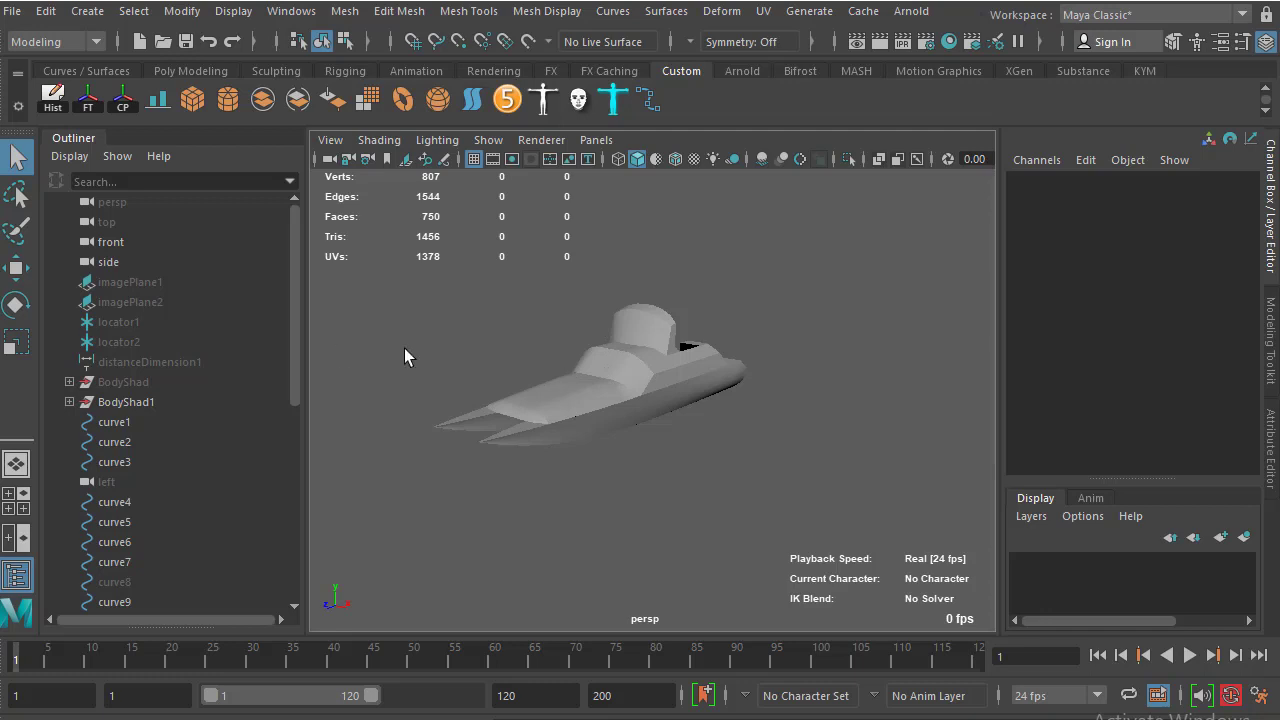
Orbit around the boat, briefly selecting and deselecting its cabin, to view its underside
{"action": "left_click_drag", "start_coordinate": [606, 436], "coordinate": [540, 430], "text": "alt"}
{"action": "scroll", "coordinate": [634, 471], "scroll_direction": "up", "scroll_amount": 3}
{"action": "mouse_move", "coordinate": [634, 471]}
{"action": "left_mouse_down", "text": "alt"}
{"action": "mouse_move", "coordinate": [697, 443]}
{"action": "mouse_move", "coordinate": [676, 398]}
{"action": "left_mouse_up", "text": "alt"}
{"action": "left_click", "coordinate": [716, 414]}
{"action": "scroll", "coordinate": [697, 428], "scroll_direction": "down", "scroll_amount": 3}
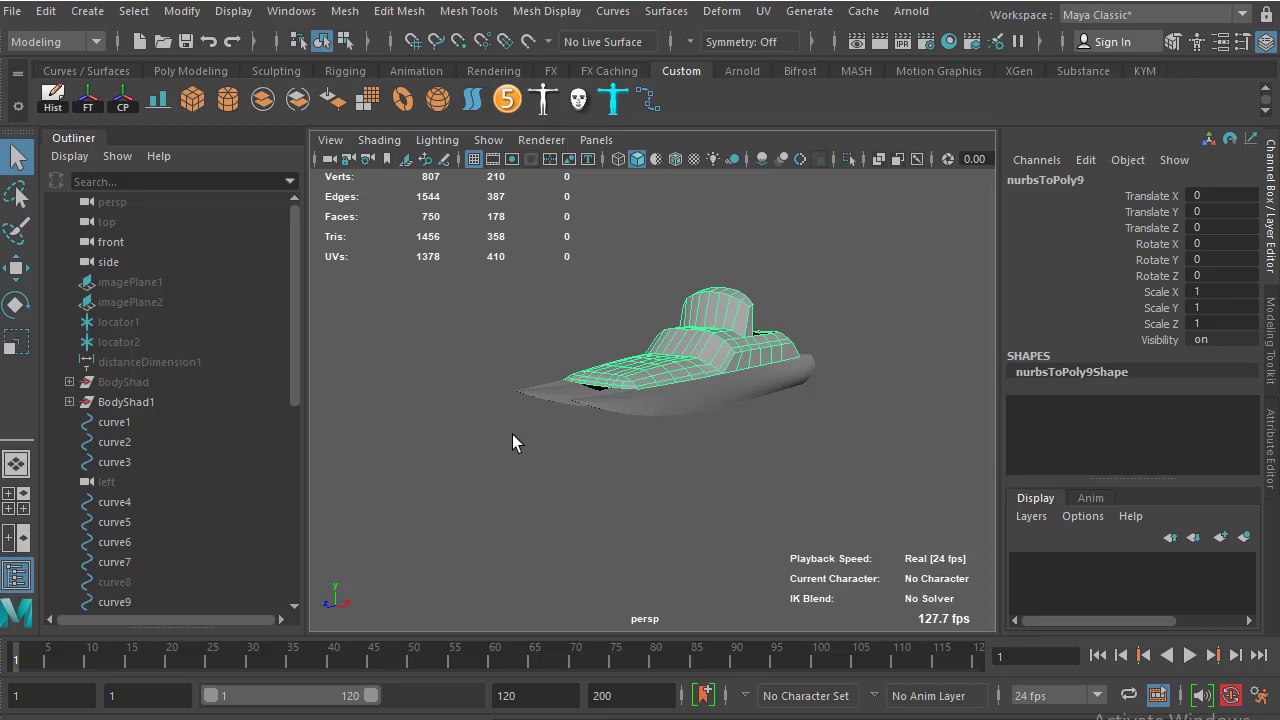
{"action": "mouse_move", "coordinate": [550, 424]}
{"action": "left_mouse_down", "text": "alt"}
{"action": "mouse_move", "coordinate": [560, 437]}
{"action": "mouse_move", "coordinate": [545, 445]}
{"action": "mouse_move", "coordinate": [608, 395]}
{"action": "mouse_move", "coordinate": [586, 471]}
{"action": "left_mouse_up", "text": "alt"}
{"action": "left_click", "coordinate": [731, 473]}
{"action": "left_click_drag", "start_coordinate": [731, 473], "coordinate": [700, 451], "text": "alt"}
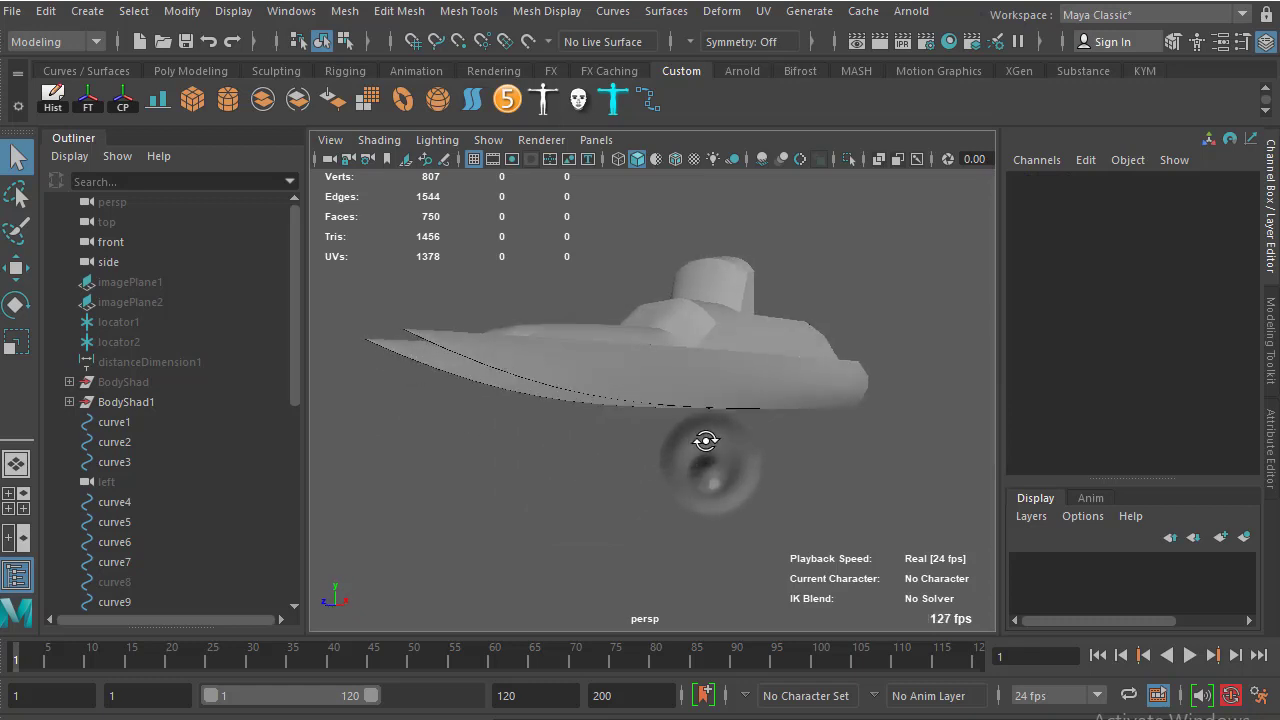
{"action": "middle_click_drag", "start_coordinate": [700, 451], "coordinate": [735, 458], "text": "alt"}
{"action": "mouse_move", "coordinate": [735, 458]}
{"action": "left_mouse_down", "text": "alt"}
{"action": "mouse_move", "coordinate": [657, 449]}
{"action": "mouse_move", "coordinate": [595, 386]}
{"action": "left_mouse_up", "text": "alt"}
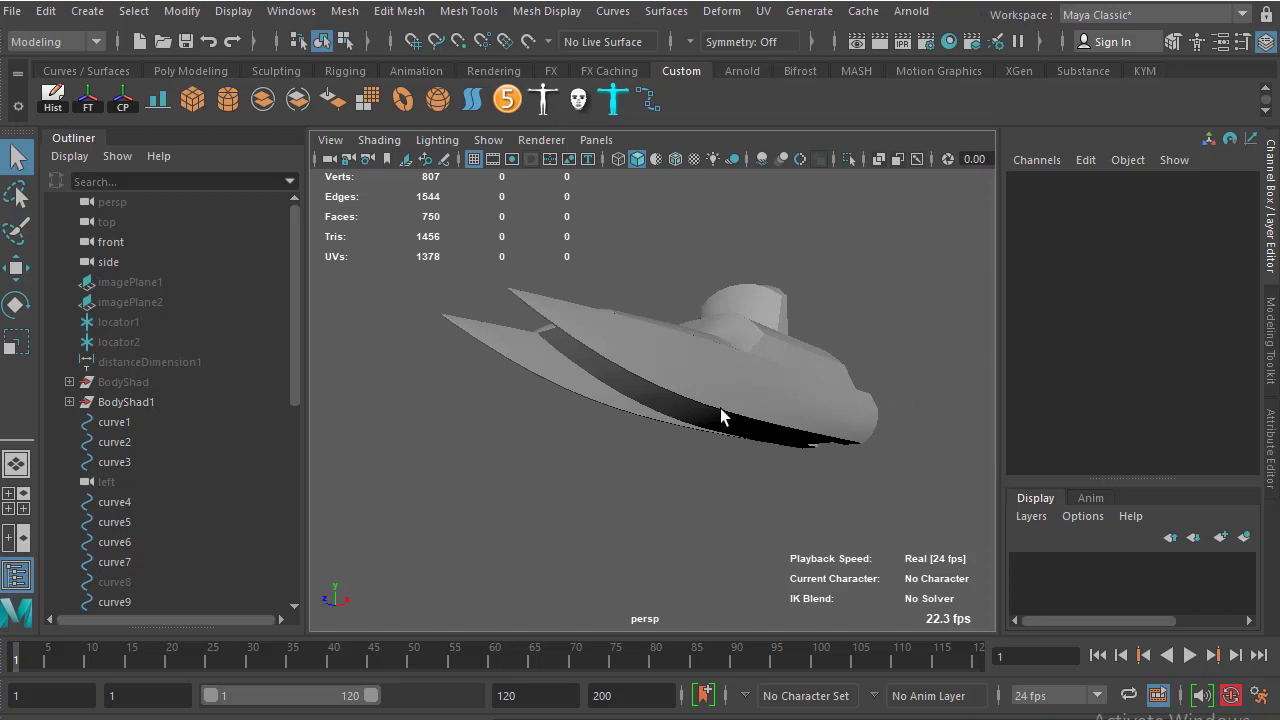
{"action": "mouse_move", "coordinate": [676, 408]}
{"action": "left_mouse_down", "text": "alt"}
{"action": "mouse_move", "coordinate": [720, 451]}
{"action": "mouse_move", "coordinate": [663, 434]}
{"action": "mouse_move", "coordinate": [674, 423]}
{"action": "mouse_move", "coordinate": [631, 463]}
{"action": "mouse_move", "coordinate": [691, 384]}
{"action": "mouse_move", "coordinate": [738, 397]}
{"action": "mouse_move", "coordinate": [740, 413]}
{"action": "left_mouse_up", "text": "alt"}
Select the boat hull and orbit around it to show the twin hulls
{"action": "left_click", "coordinate": [801, 422]}
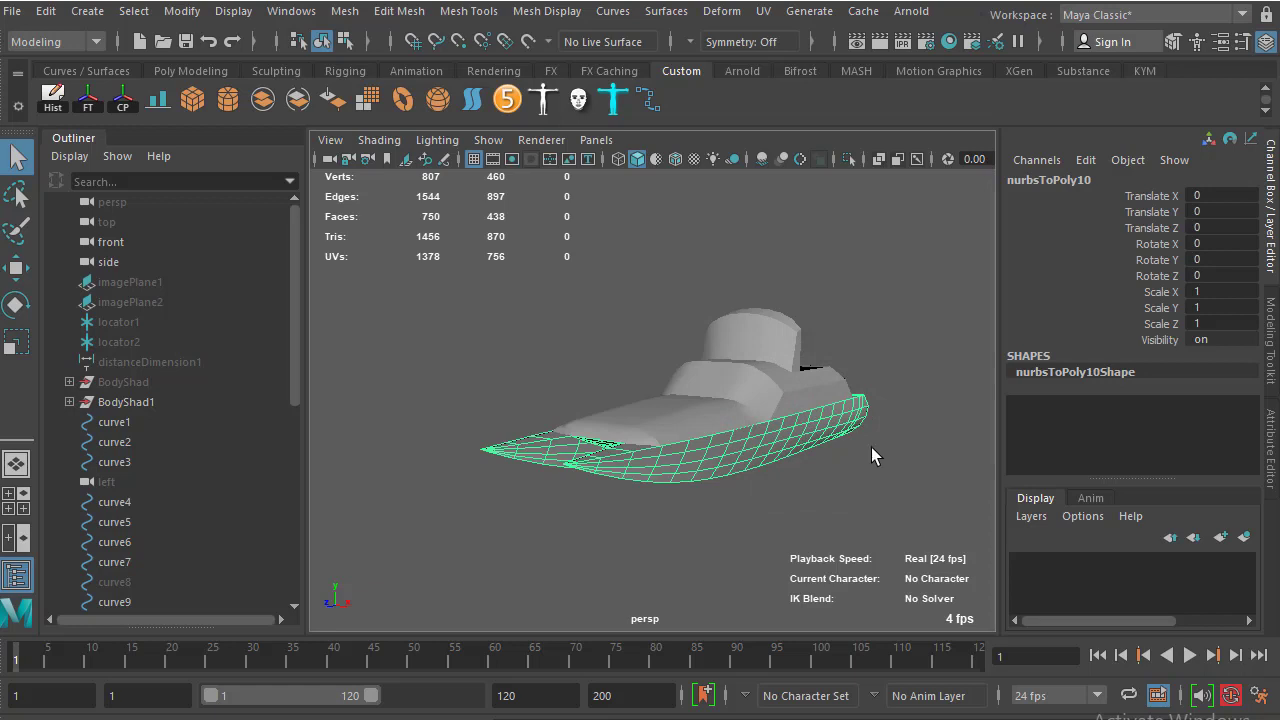
{"action": "mouse_move", "coordinate": [871, 455]}
{"action": "left_mouse_down", "text": "alt"}
{"action": "mouse_move", "coordinate": [829, 437]}
{"action": "mouse_move", "coordinate": [809, 466]}
{"action": "mouse_move", "coordinate": [797, 460]}
{"action": "left_mouse_up", "text": "alt"}
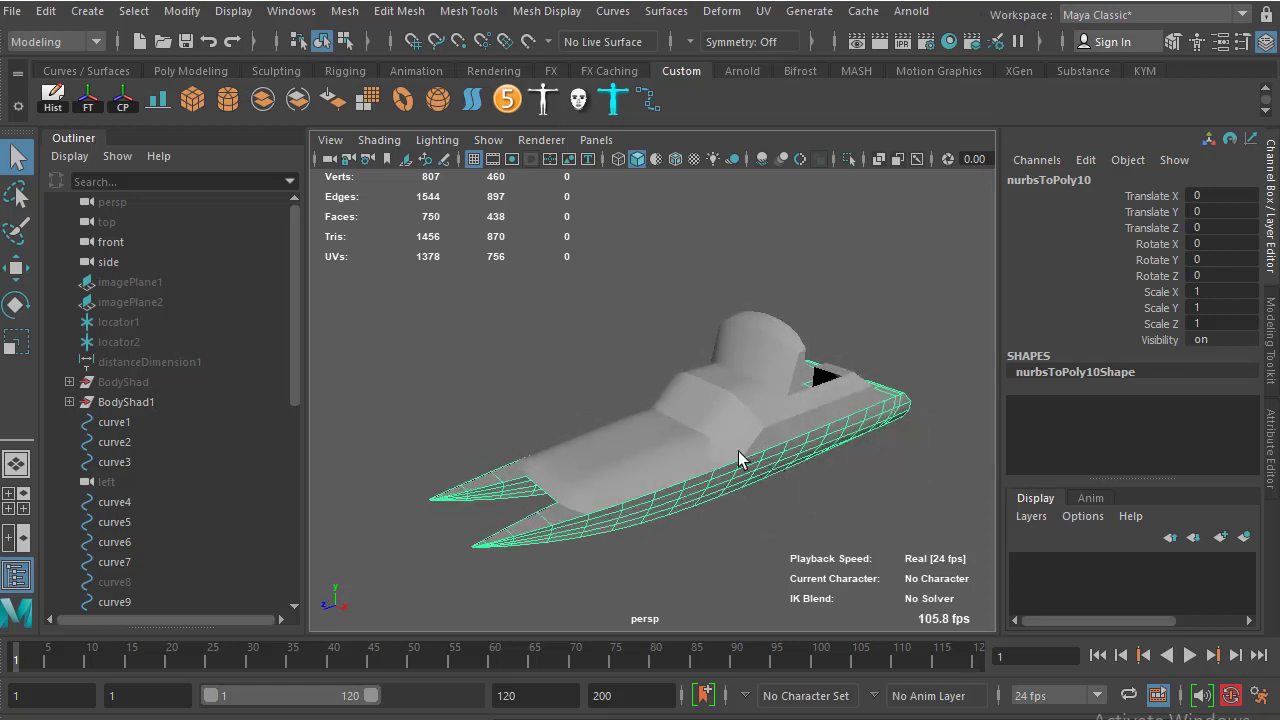
{"action": "left_click_drag", "start_coordinate": [749, 361], "coordinate": [864, 314], "text": "alt"}
{"action": "left_click", "coordinate": [864, 314]}
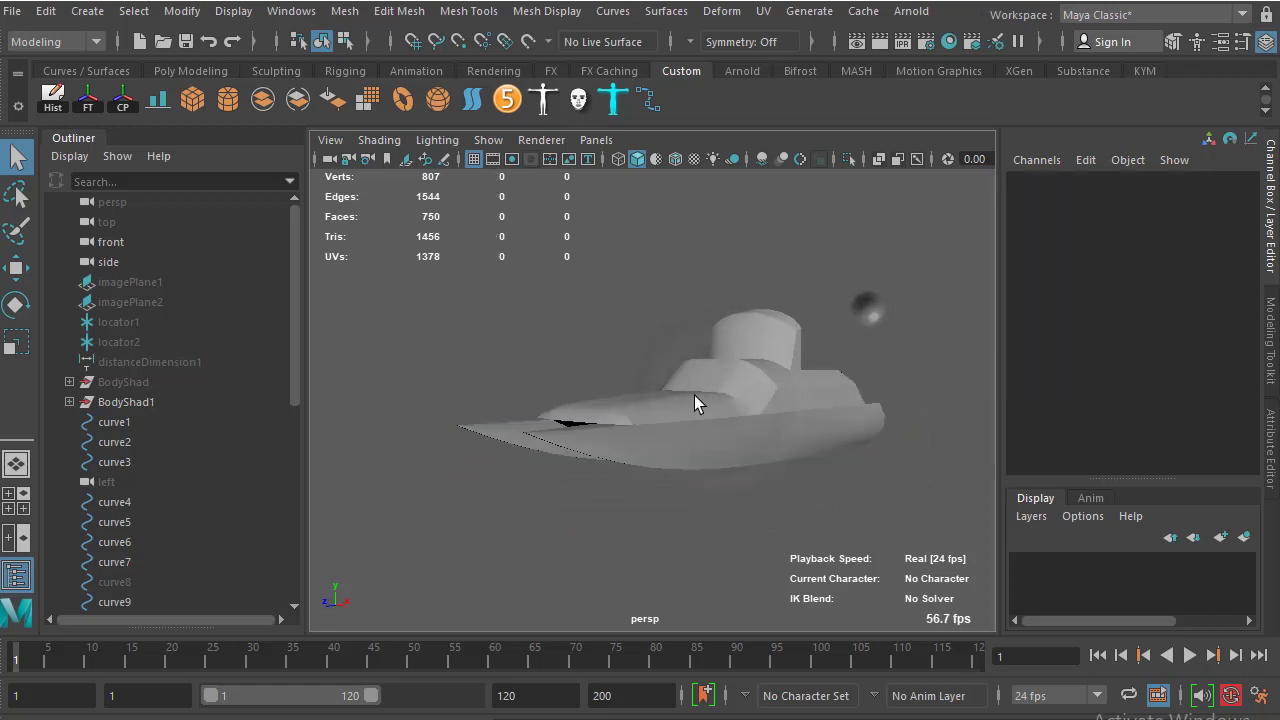
{"action": "mouse_move", "coordinate": [694, 395]}
{"action": "left_mouse_down", "text": "alt"}
{"action": "mouse_move", "coordinate": [814, 353]}
{"action": "mouse_move", "coordinate": [774, 403]}
{"action": "mouse_move", "coordinate": [786, 380]}
{"action": "mouse_move", "coordinate": [776, 434]}
{"action": "mouse_move", "coordinate": [471, 403]}
{"action": "mouse_move", "coordinate": [623, 440]}
{"action": "mouse_move", "coordinate": [632, 407]}
{"action": "left_mouse_up", "text": "alt"}
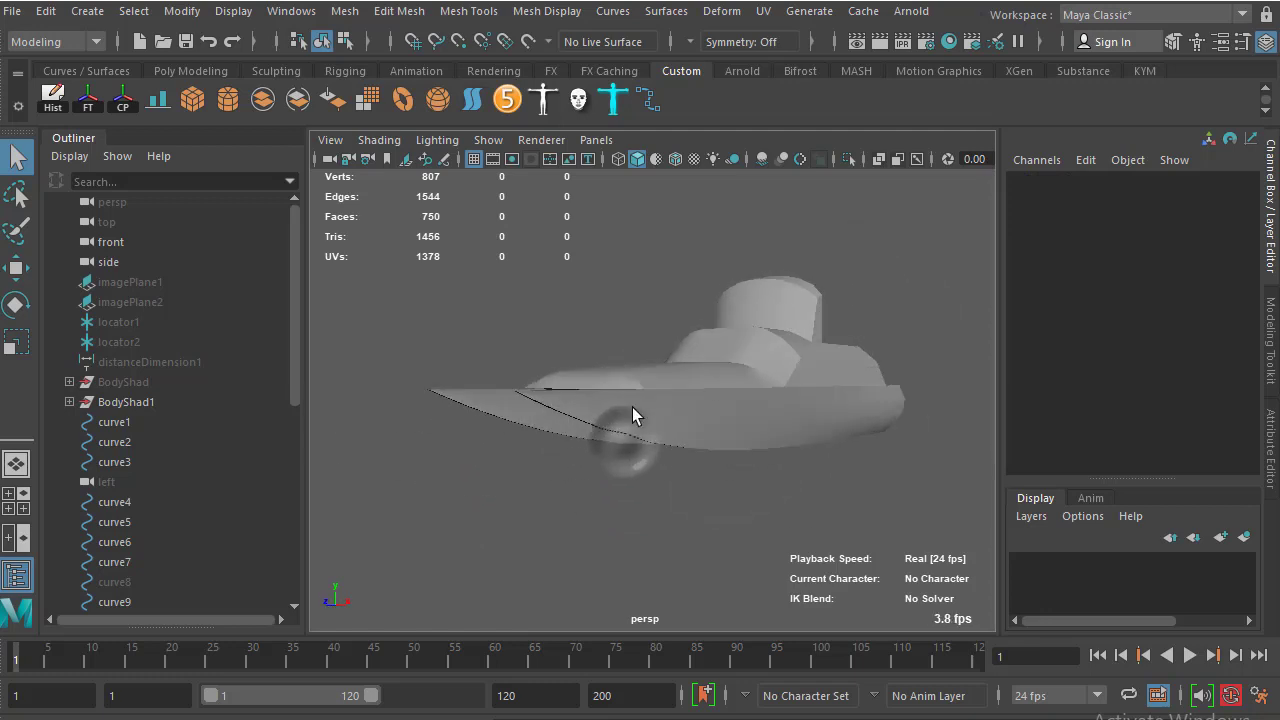
{"action": "left_click", "coordinate": [645, 415]}
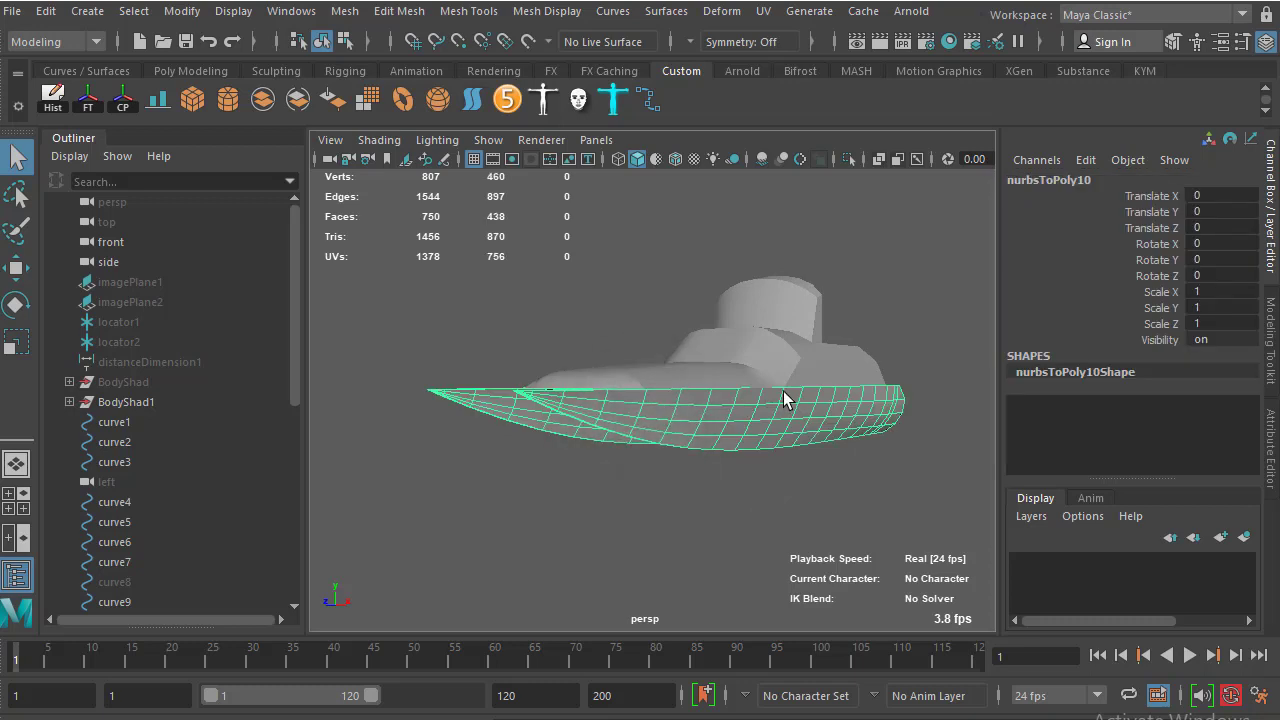
{"action": "mouse_move", "coordinate": [790, 390]}
{"action": "left_mouse_down", "text": "alt"}
{"action": "mouse_move", "coordinate": [806, 434]}
{"action": "mouse_move", "coordinate": [631, 466]}
{"action": "mouse_move", "coordinate": [623, 451]}
{"action": "mouse_move", "coordinate": [669, 429]}
{"action": "left_mouse_up", "text": "alt"}
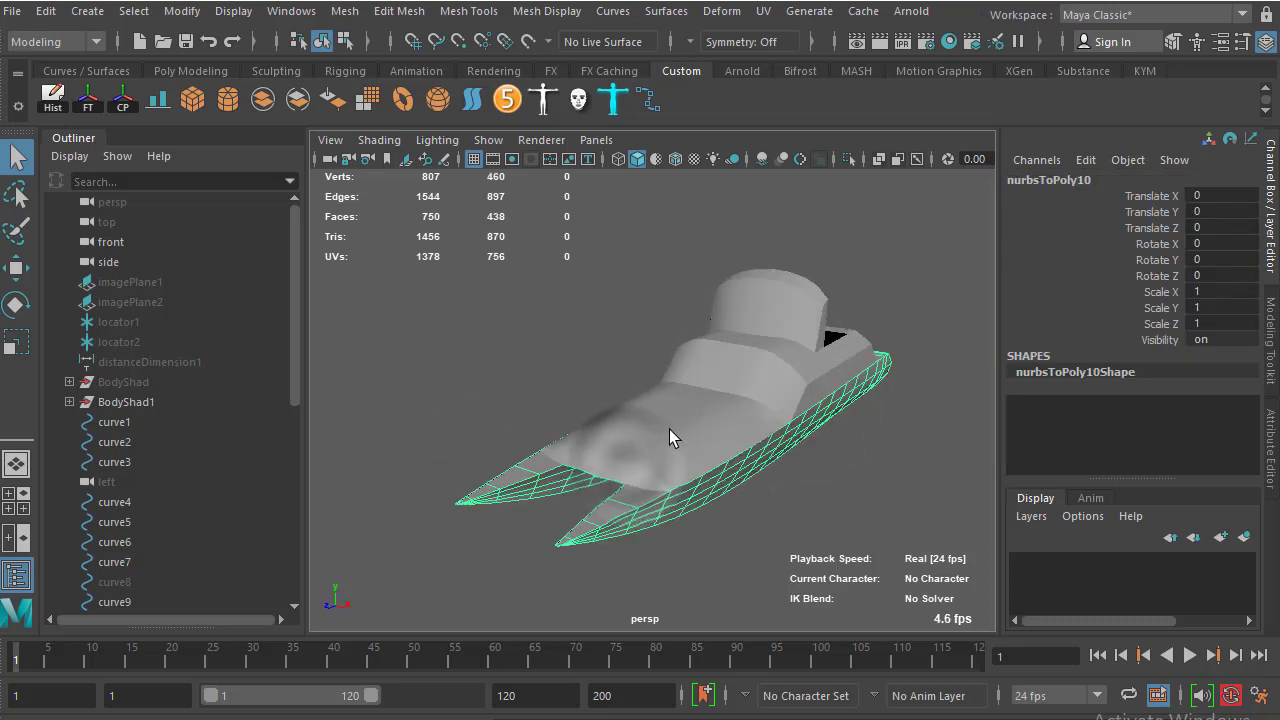
Select the boat cabin, orbit to low side views, then deselect it
{"action": "left_click", "coordinate": [786, 358]}
{"action": "mouse_move", "coordinate": [829, 371]}
{"action": "left_mouse_down", "text": "alt"}
{"action": "mouse_move", "coordinate": [763, 397]}
{"action": "mouse_move", "coordinate": [820, 437]}
{"action": "mouse_move", "coordinate": [717, 390]}
{"action": "mouse_move", "coordinate": [691, 397]}
{"action": "mouse_move", "coordinate": [651, 380]}
{"action": "mouse_move", "coordinate": [748, 406]}
{"action": "left_mouse_up", "text": "alt"}
{"action": "mouse_move", "coordinate": [659, 407]}
{"action": "left_mouse_down", "text": "alt"}
{"action": "mouse_move", "coordinate": [683, 449]}
{"action": "mouse_move", "coordinate": [698, 338]}
{"action": "left_mouse_up", "text": "alt"}
{"action": "left_click_drag", "start_coordinate": [697, 417], "coordinate": [700, 425], "text": "alt"}
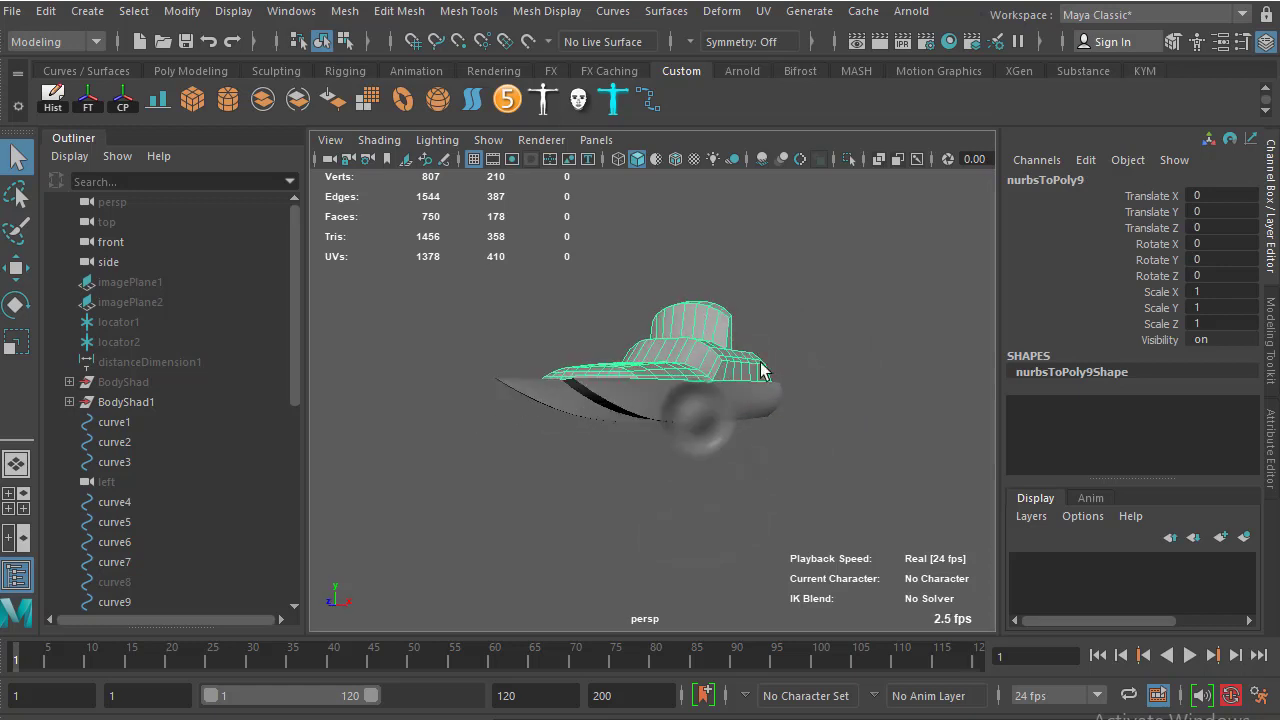
{"action": "left_click", "coordinate": [710, 470]}
{"action": "scroll", "coordinate": [710, 470], "scroll_direction": "up", "scroll_amount": 5}
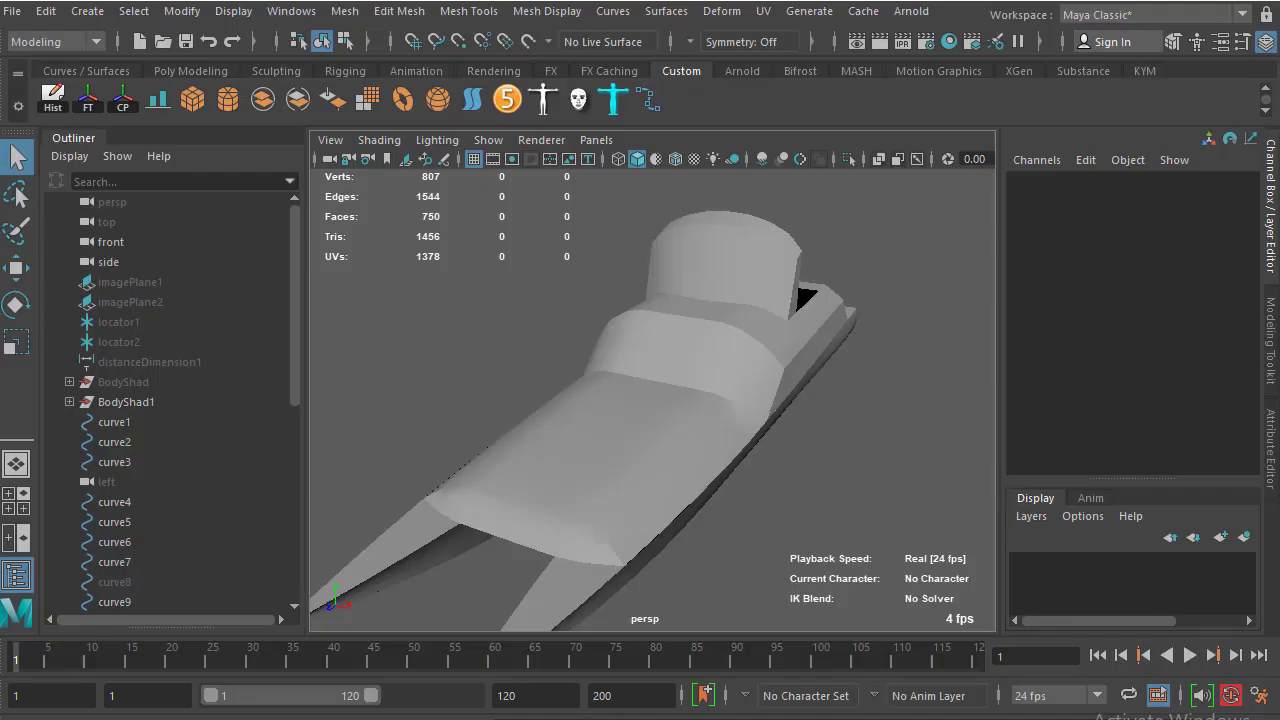
{"action": "mouse_move", "coordinate": [833, 354]}
{"action": "left_mouse_down", "text": "alt"}
{"action": "mouse_move", "coordinate": [583, 429]}
{"action": "mouse_move", "coordinate": [583, 360]}
{"action": "mouse_move", "coordinate": [823, 516]}
{"action": "left_mouse_up", "text": "alt"}
{"action": "mouse_move", "coordinate": [730, 424]}
{"action": "left_mouse_down", "text": "alt"}
{"action": "mouse_move", "coordinate": [675, 372]}
{"action": "mouse_move", "coordinate": [620, 384]}
{"action": "left_mouse_up", "text": "alt"}
{"action": "middle_click_drag", "start_coordinate": [620, 384], "coordinate": [609, 378], "text": "alt"}
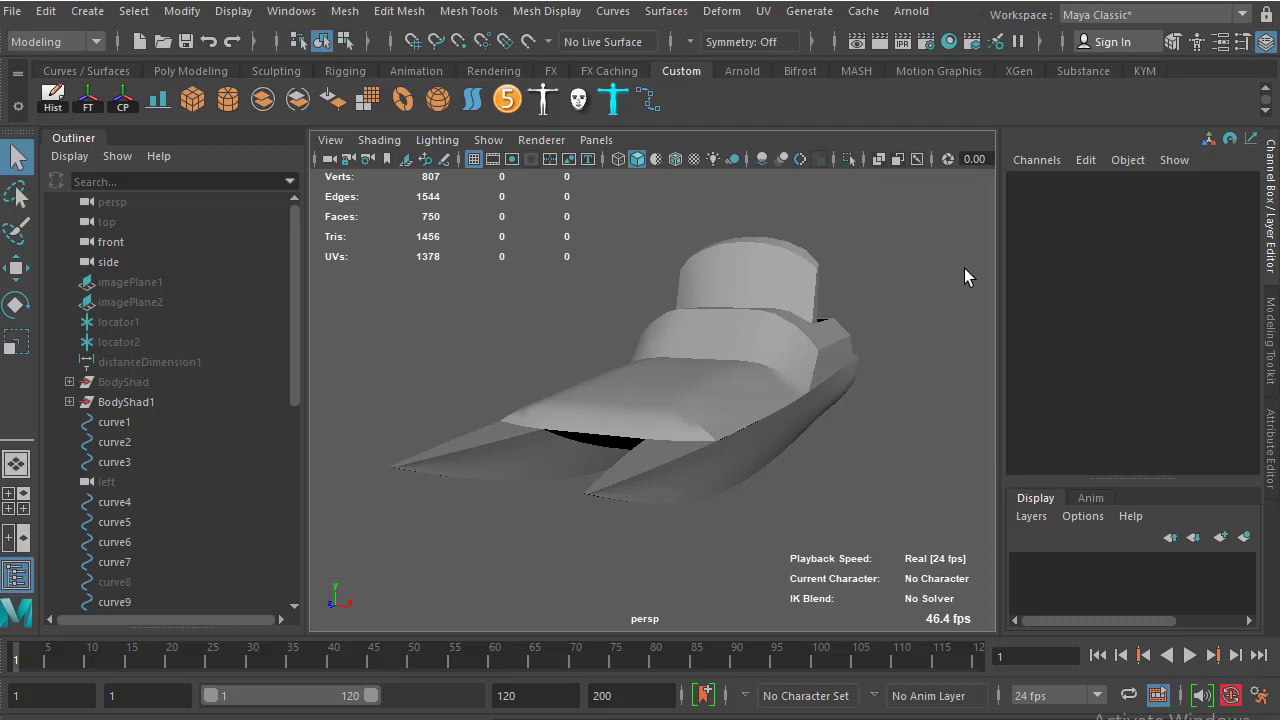
Look over the window and workspace options and close them without resetting
{"action": "left_click", "coordinate": [1005, 262]}
{"action": "left_click", "coordinate": [306, 315]}
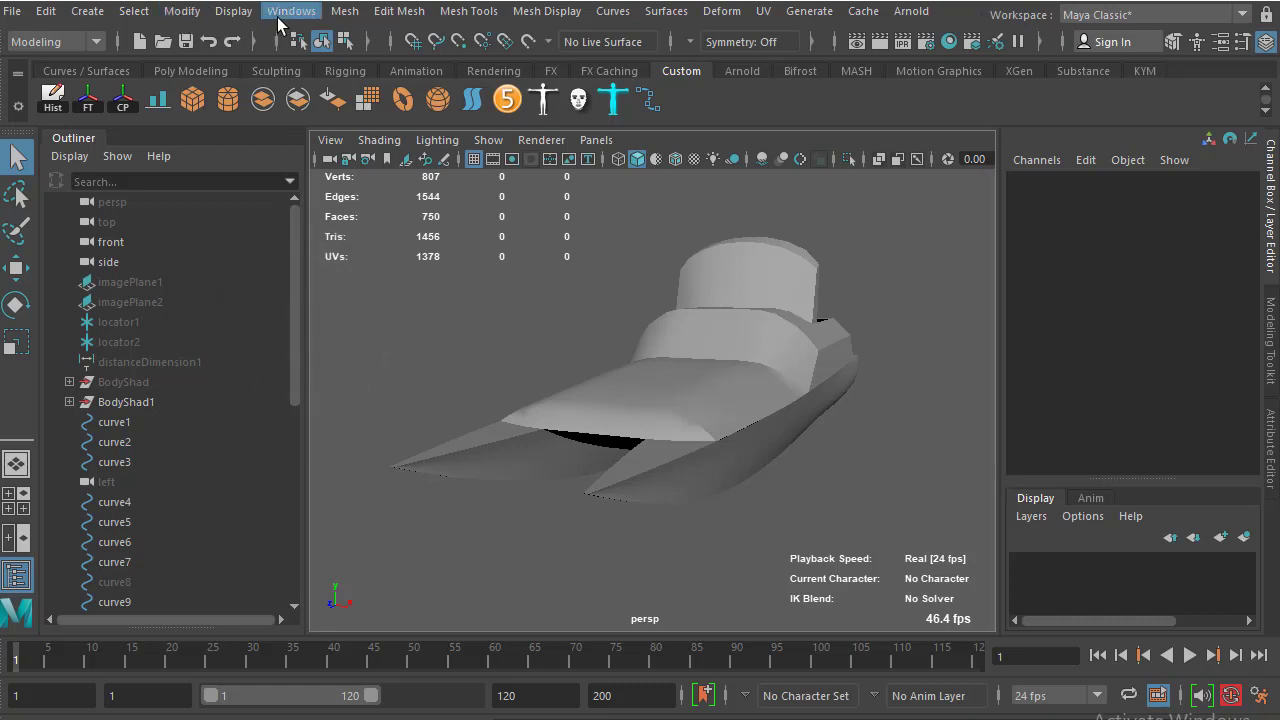
{"action": "left_click", "coordinate": [288, 11]}
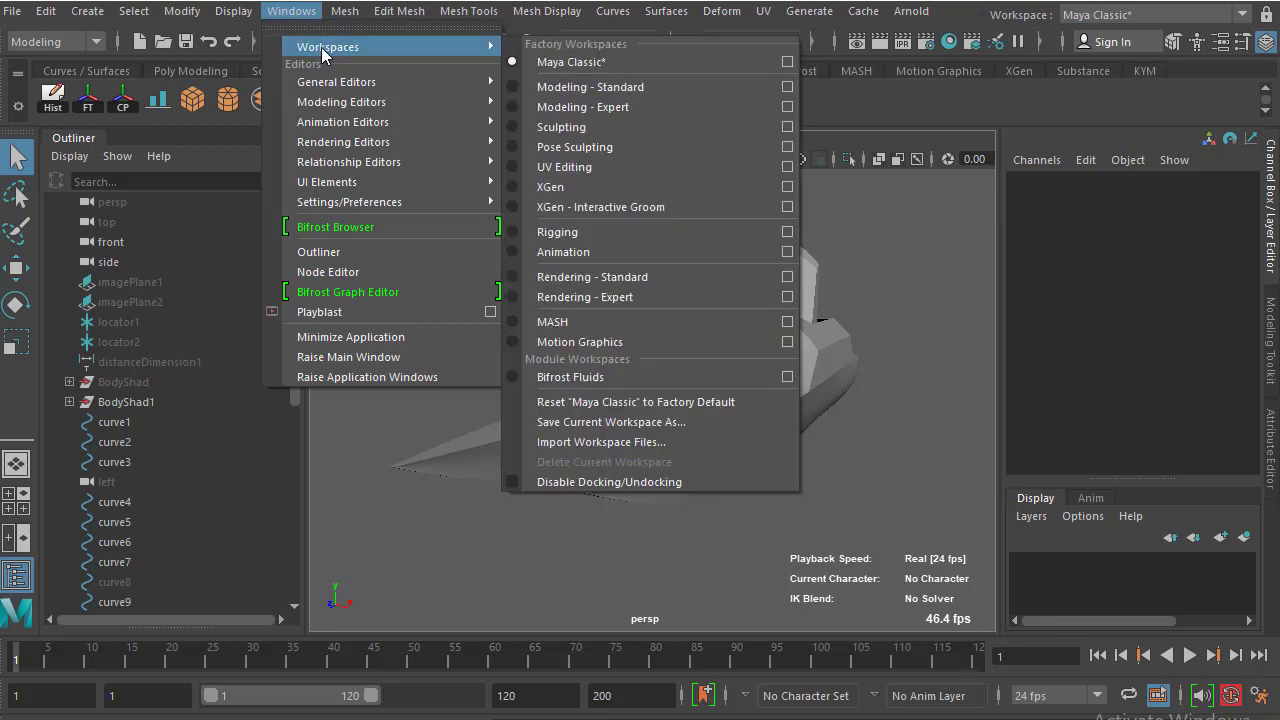
{"action": "mouse_move", "coordinate": [328, 47]}
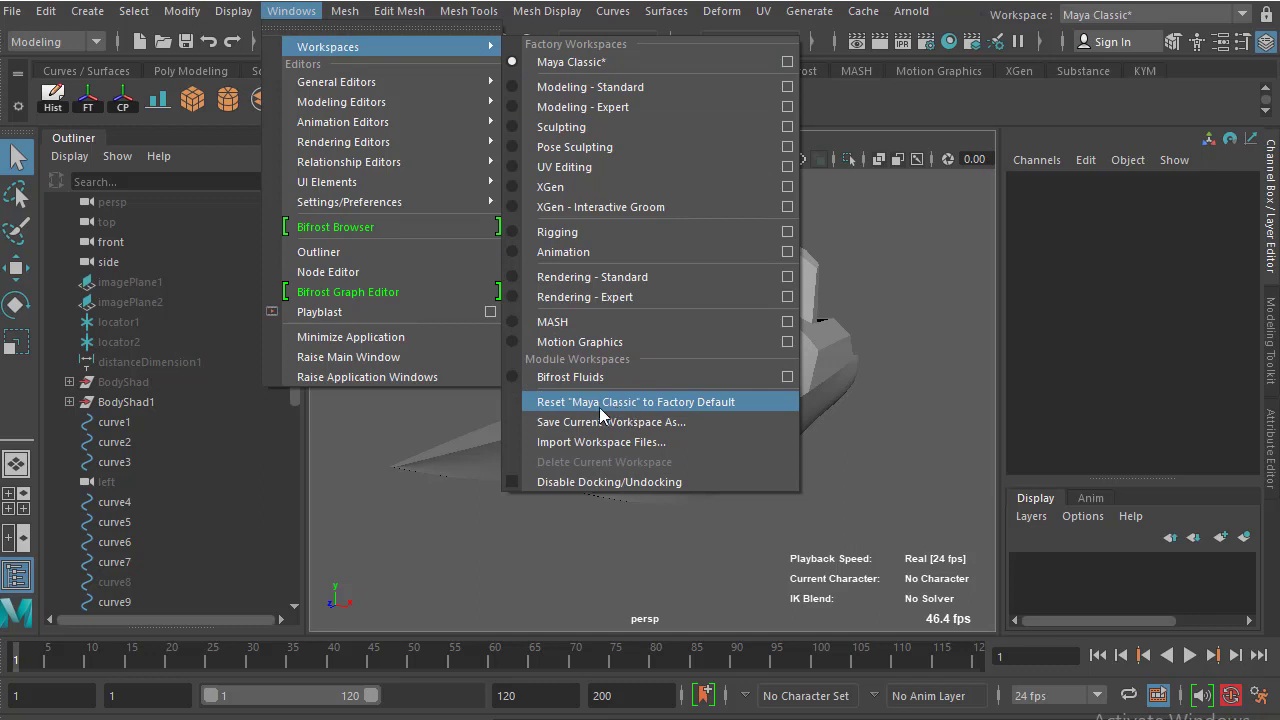
{"action": "left_click", "coordinate": [688, 404]}
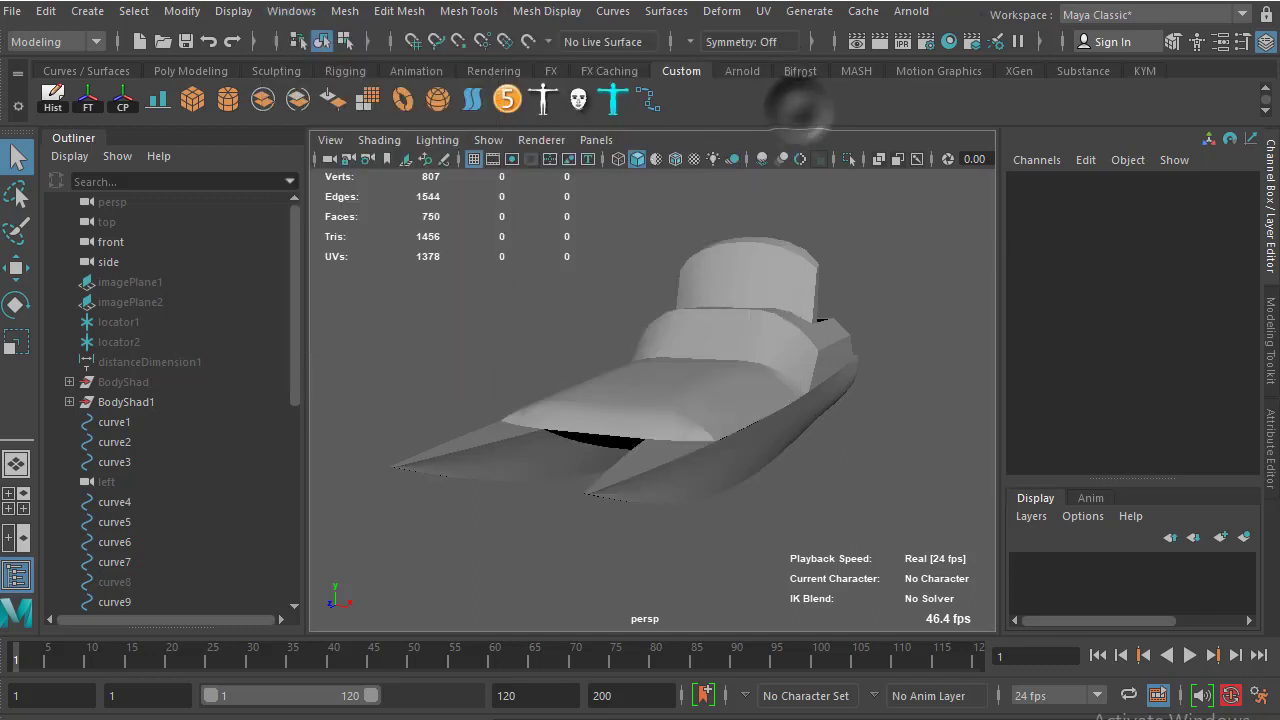
{"action": "left_click", "coordinate": [291, 11]}
{"action": "mouse_move", "coordinate": [327, 47]}
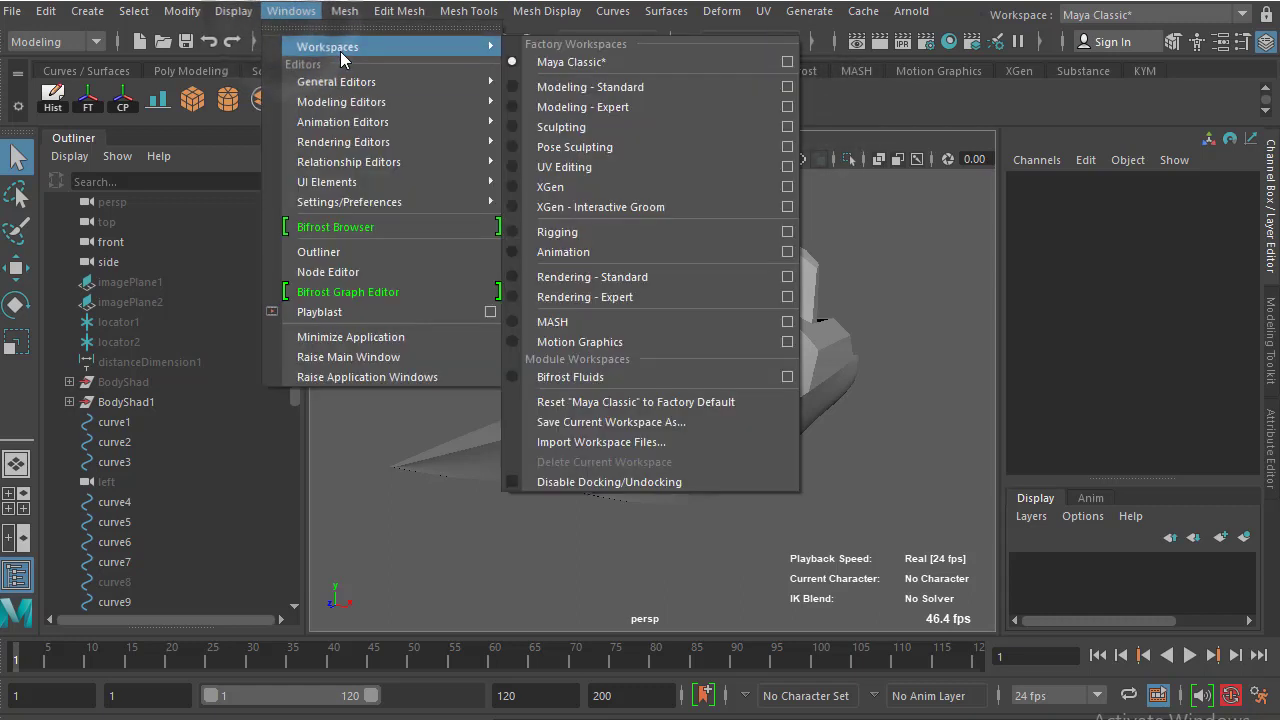
{"action": "left_click", "coordinate": [628, 403]}
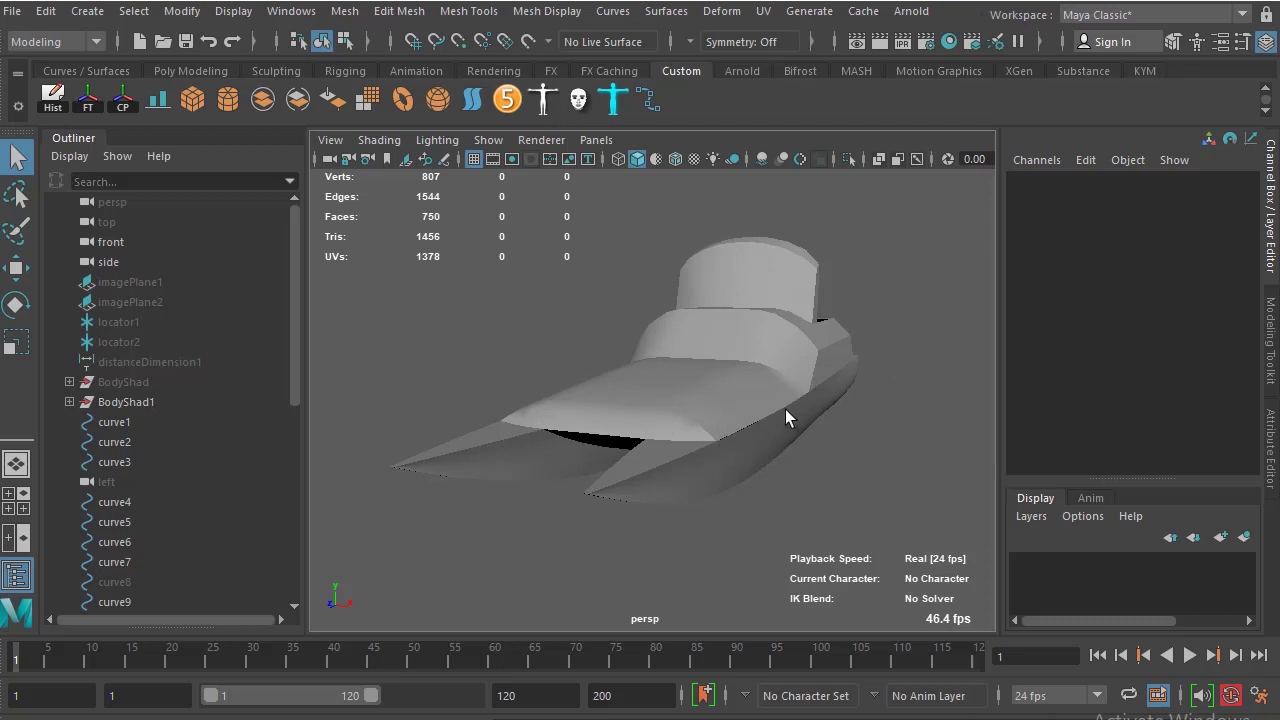
Select the boat hull and body and hide them with Ctrl+H
{"action": "mouse_move", "coordinate": [786, 410]}
{"action": "left_mouse_down", "text": "alt"}
{"action": "mouse_move", "coordinate": [743, 437]}
{"action": "mouse_move", "coordinate": [671, 406]}
{"action": "mouse_move", "coordinate": [634, 414]}
{"action": "mouse_move", "coordinate": [592, 380]}
{"action": "mouse_move", "coordinate": [609, 400]}
{"action": "mouse_move", "coordinate": [650, 387]}
{"action": "left_mouse_up", "text": "alt"}
{"action": "left_click", "coordinate": [670, 423]}
{"action": "left_click", "coordinate": [672, 356], "text": "shift"}
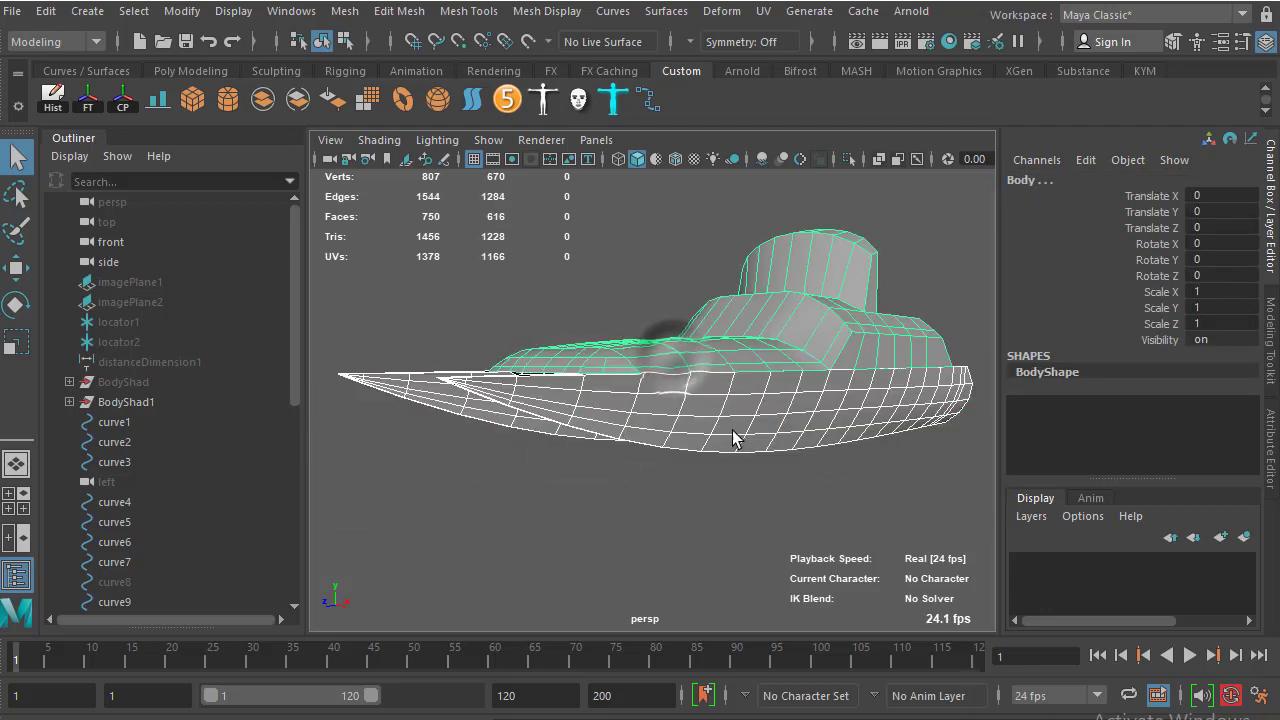
{"action": "key", "text": "ctrl+h"}
Orbit down to the mannequin on the grid and pick BodyShad1 in the Outliner
{"action": "mouse_move", "coordinate": [761, 418]}
{"action": "left_mouse_down", "text": "alt"}
{"action": "mouse_move", "coordinate": [757, 511]}
{"action": "mouse_move", "coordinate": [737, 429]}
{"action": "mouse_move", "coordinate": [680, 400]}
{"action": "mouse_move", "coordinate": [829, 393]}
{"action": "left_mouse_up", "text": "alt"}
{"action": "key", "text": "space"}
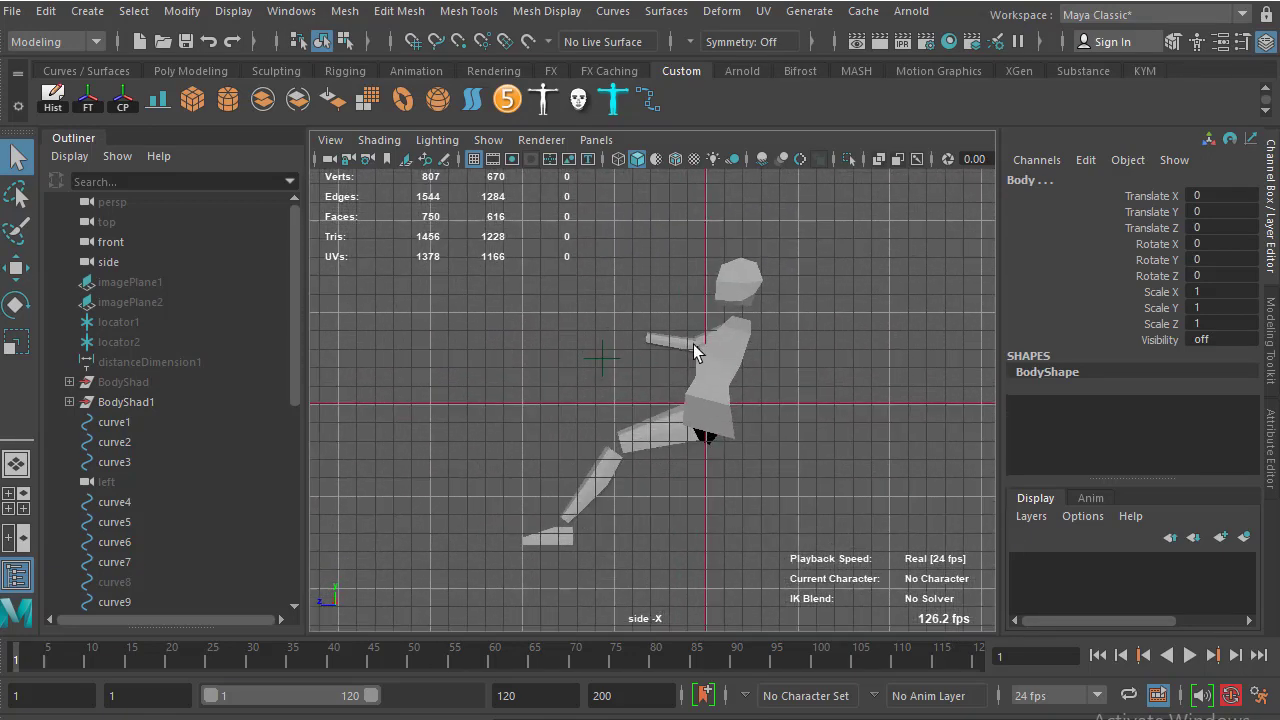
{"action": "key", "text": "space"}
{"action": "left_click_drag", "start_coordinate": [748, 414], "coordinate": [565, 410]}
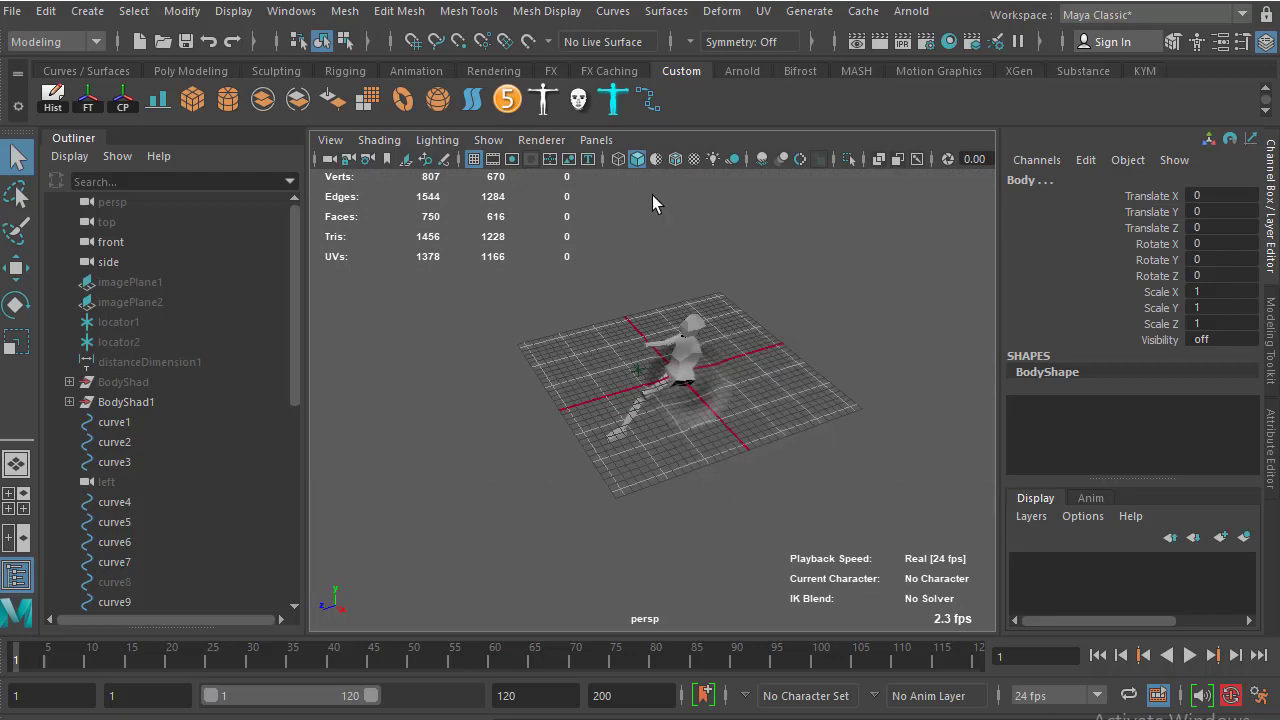
{"action": "mouse_move", "coordinate": [739, 414]}
{"action": "left_mouse_down", "text": "alt"}
{"action": "mouse_move", "coordinate": [703, 497]}
{"action": "mouse_move", "coordinate": [634, 371]}
{"action": "left_mouse_up", "text": "alt"}
{"action": "left_click", "coordinate": [385, 287]}
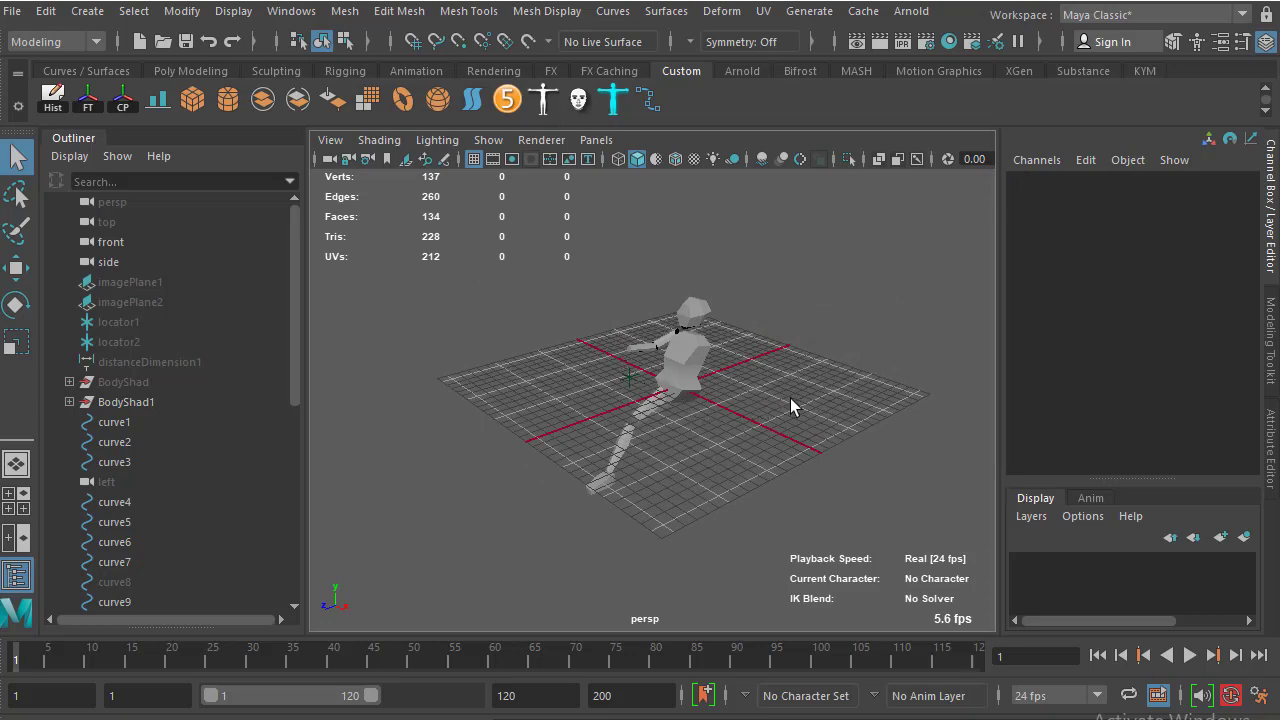
{"action": "mouse_move", "coordinate": [727, 428]}
{"action": "left_mouse_down", "text": "alt"}
{"action": "mouse_move", "coordinate": [665, 432]}
{"action": "mouse_move", "coordinate": [672, 440]}
{"action": "mouse_move", "coordinate": [495, 301]}
{"action": "left_mouse_up", "text": "alt"}
{"action": "left_click", "coordinate": [140, 403]}
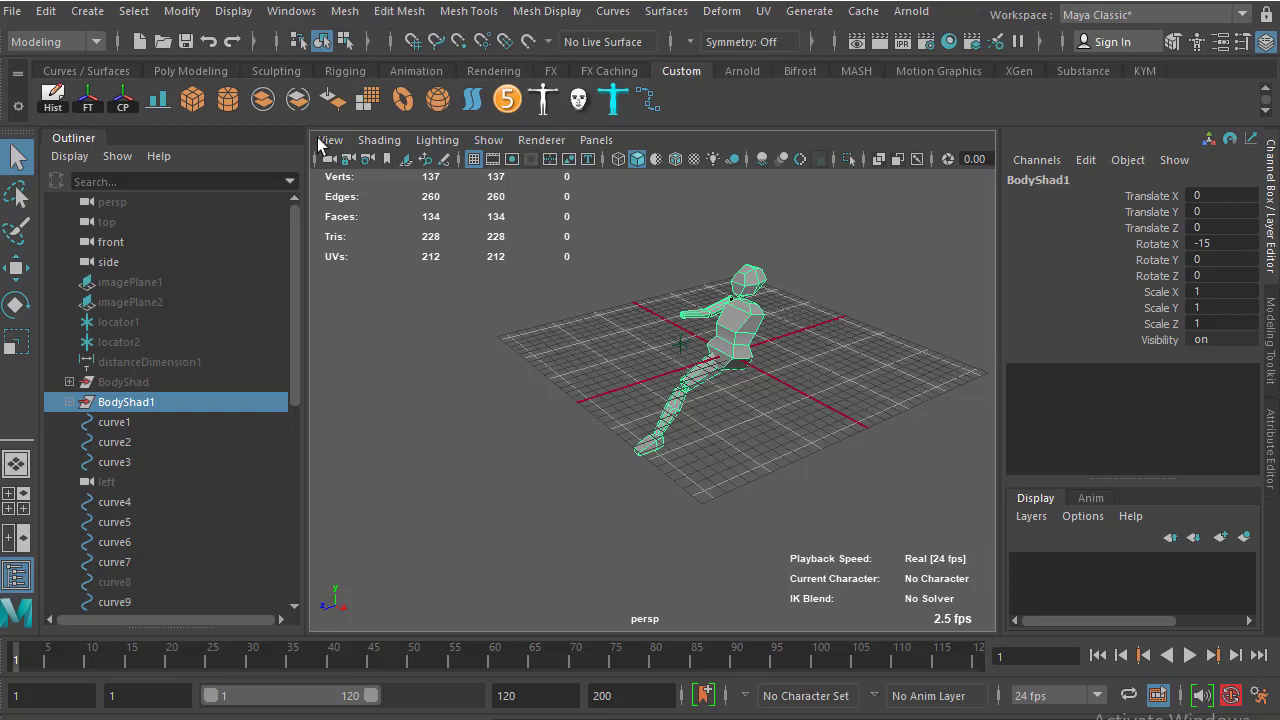
Browse the Poly Modeling, Sculpting and custom shelf tabs and the tool set list
{"action": "left_click", "coordinate": [80, 72]}
{"action": "left_click", "coordinate": [176, 74]}
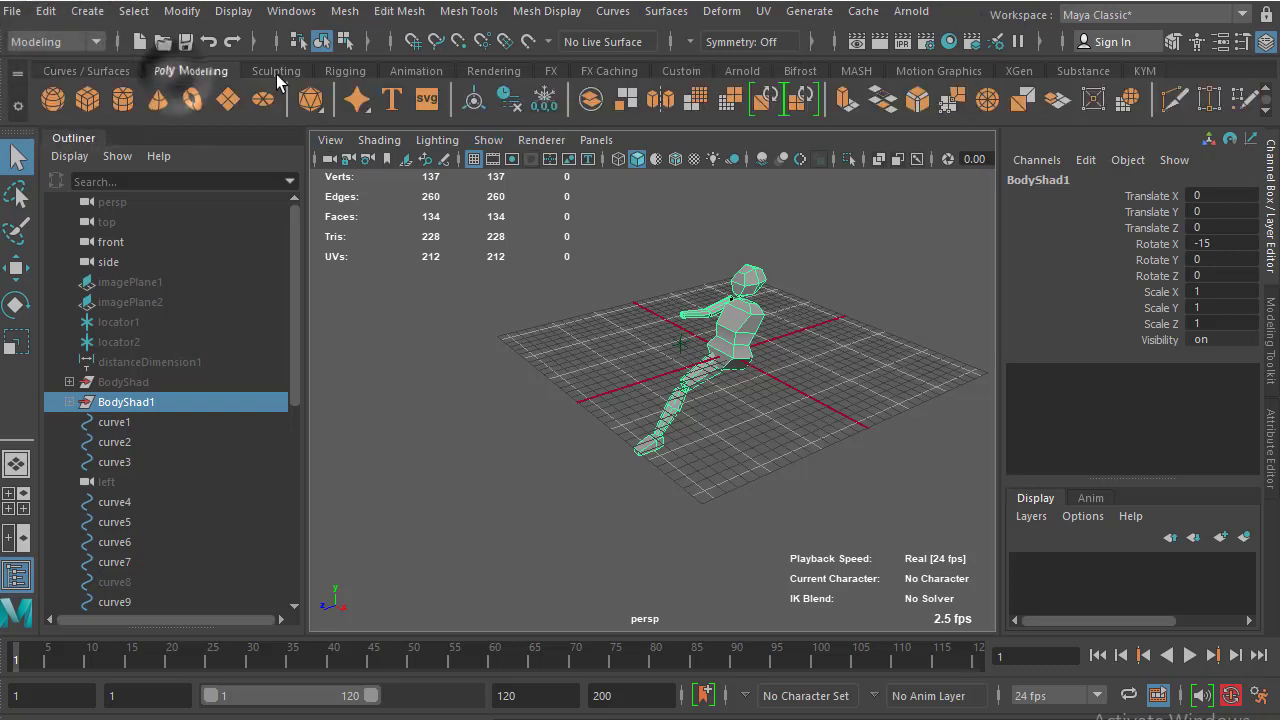
{"action": "left_click", "coordinate": [276, 74]}
{"action": "left_click", "coordinate": [680, 71]}
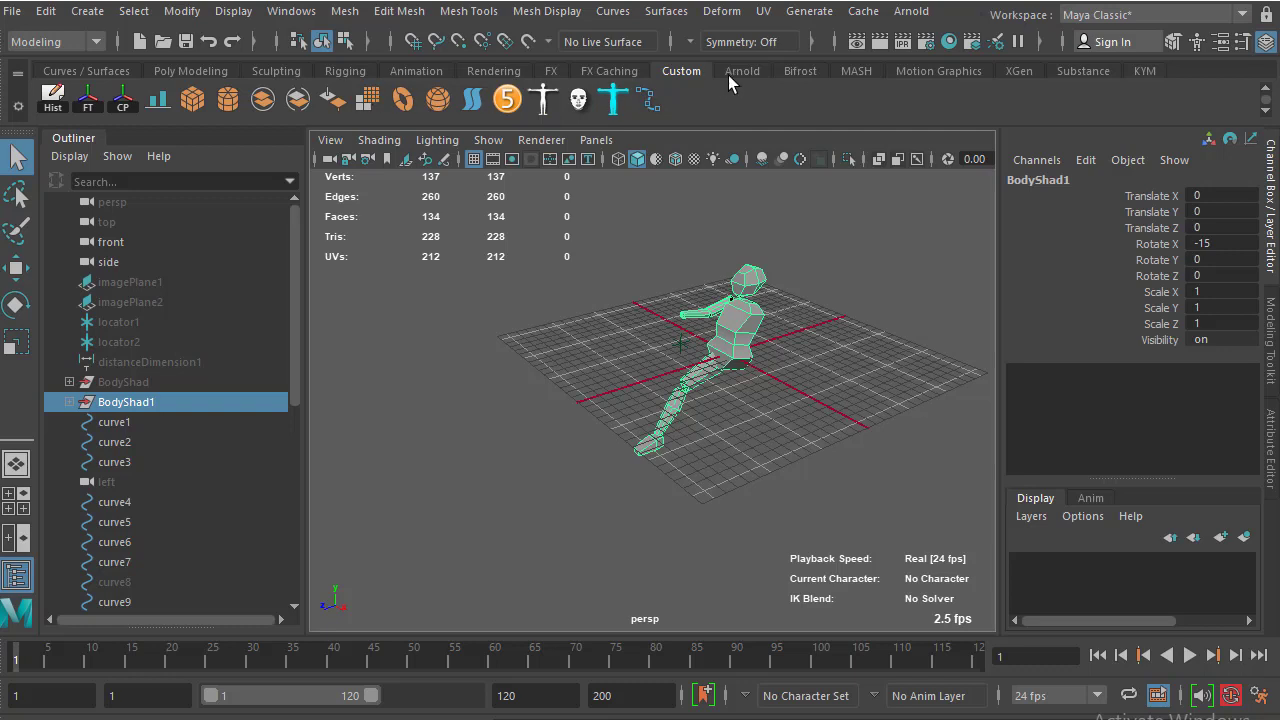
{"action": "left_click", "coordinate": [17, 73]}
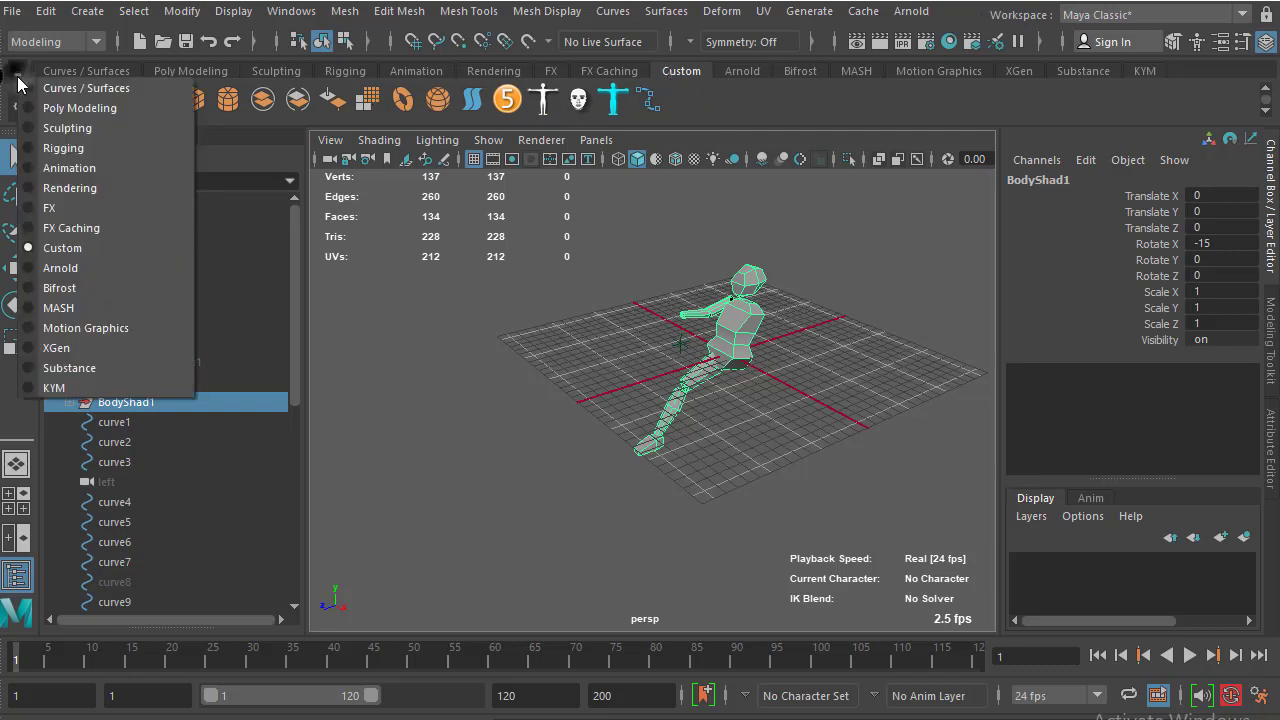
{"action": "left_click", "coordinate": [779, 121]}
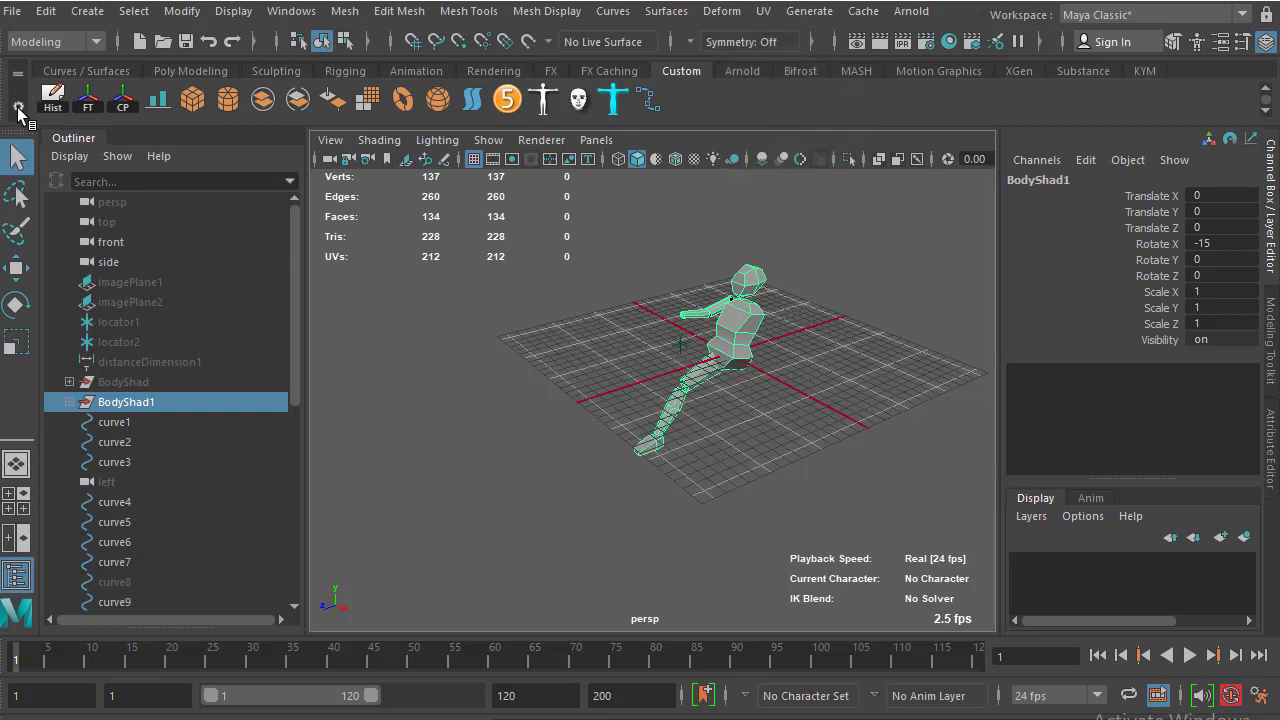
Start a New Shelf from the shelf gear menu and cancel it, then open Create
{"action": "left_click", "coordinate": [18, 107]}
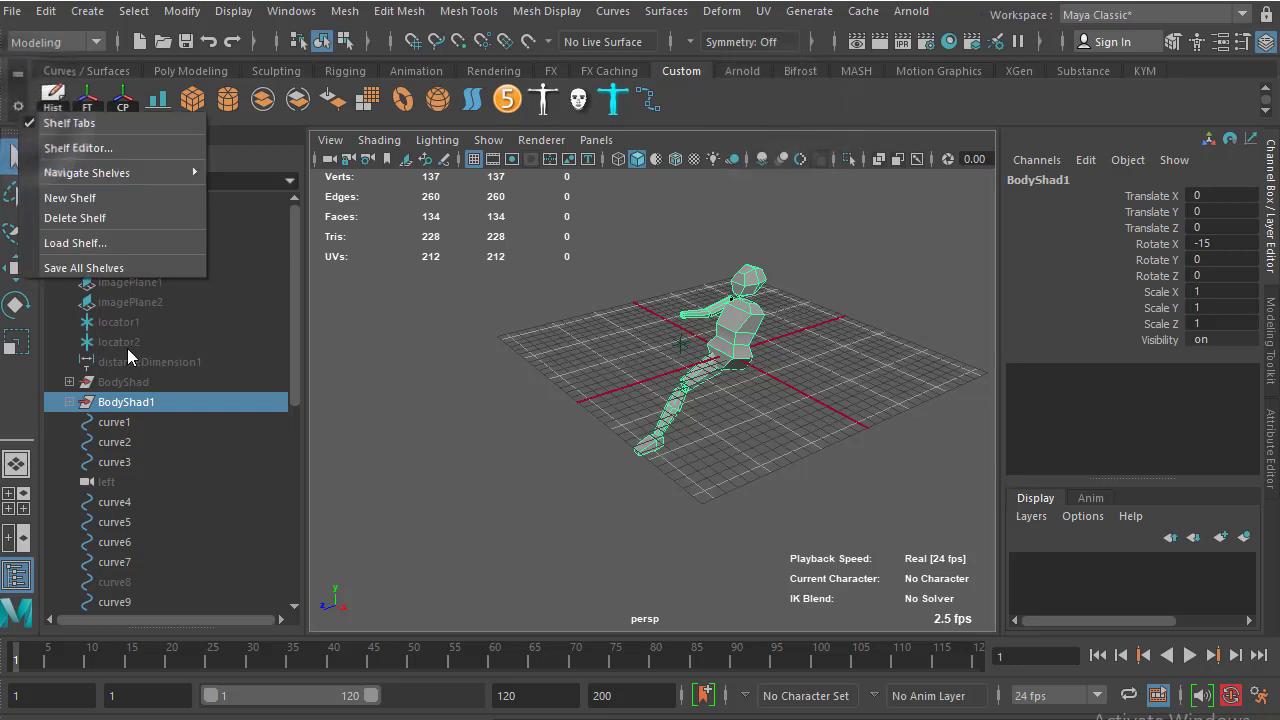
{"action": "left_click", "coordinate": [86, 198]}
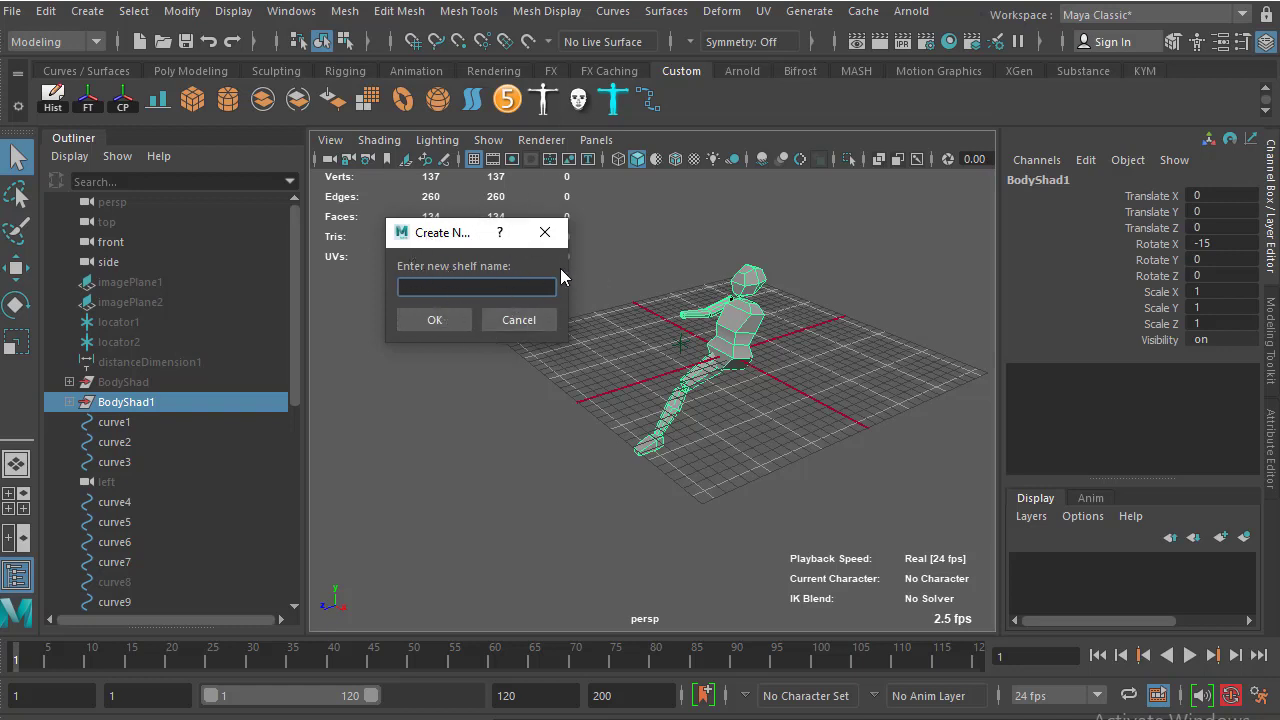
{"action": "left_click", "coordinate": [514, 321]}
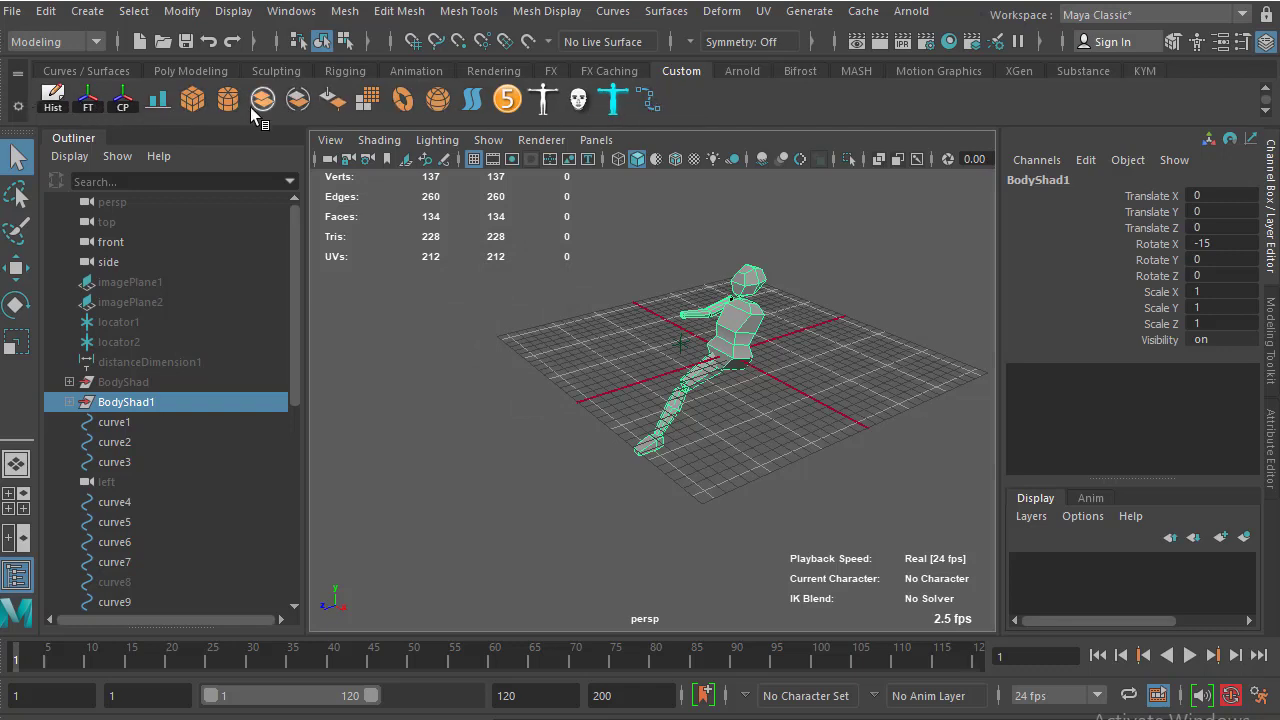
{"action": "left_click", "coordinate": [96, 13]}
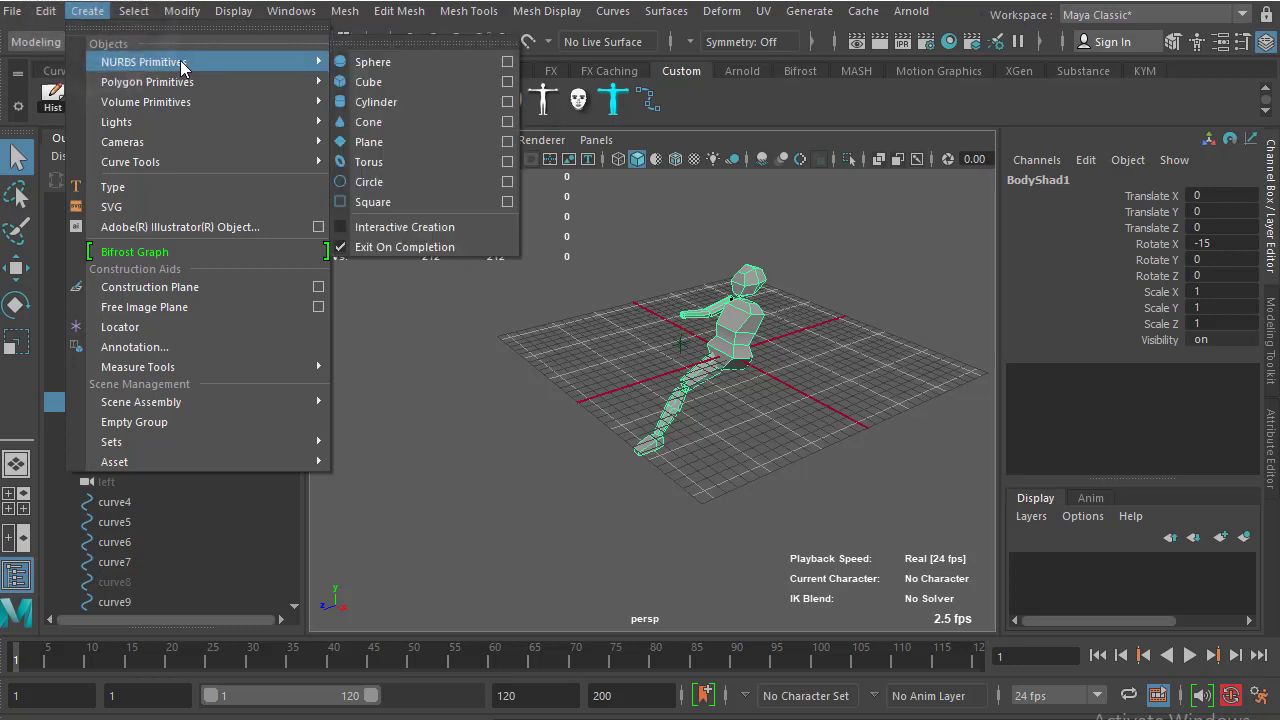
{"action": "mouse_move", "coordinate": [144, 62]}
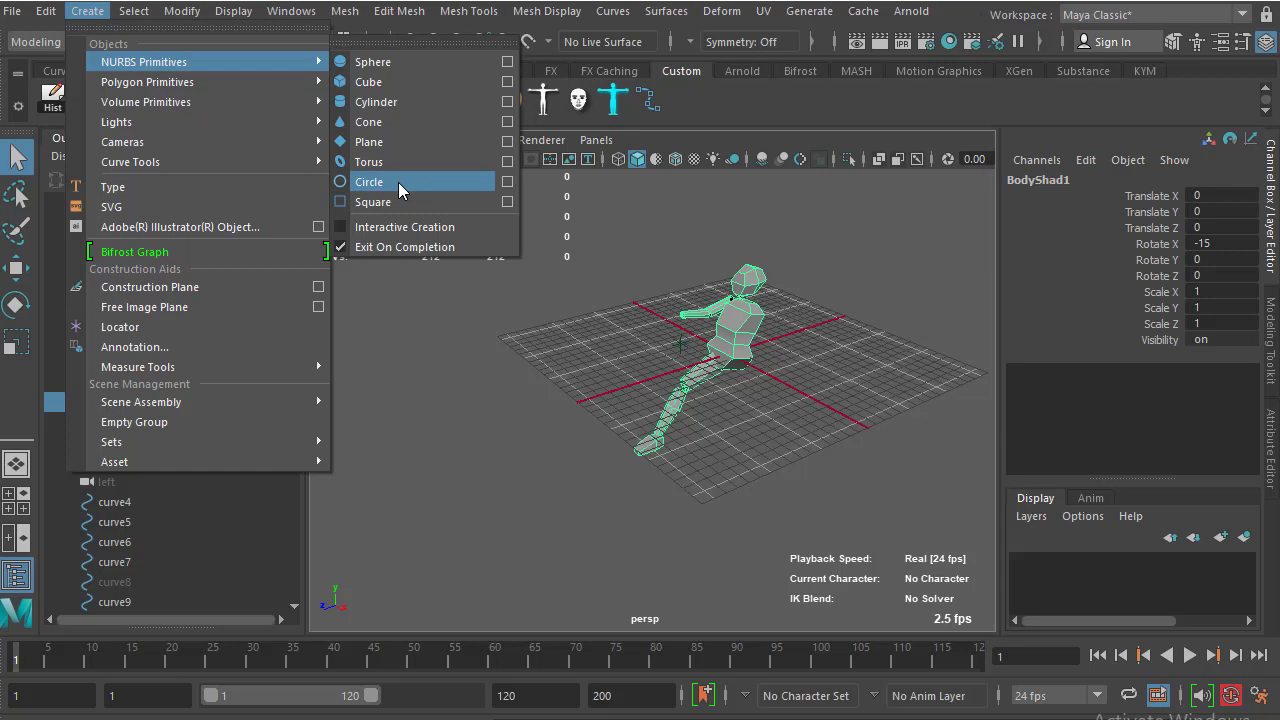
Add a NURBS Circle shortcut to the custom shelf and deselect the mannequin
{"action": "left_click", "coordinate": [398, 182], "text": "ctrl+shift"}
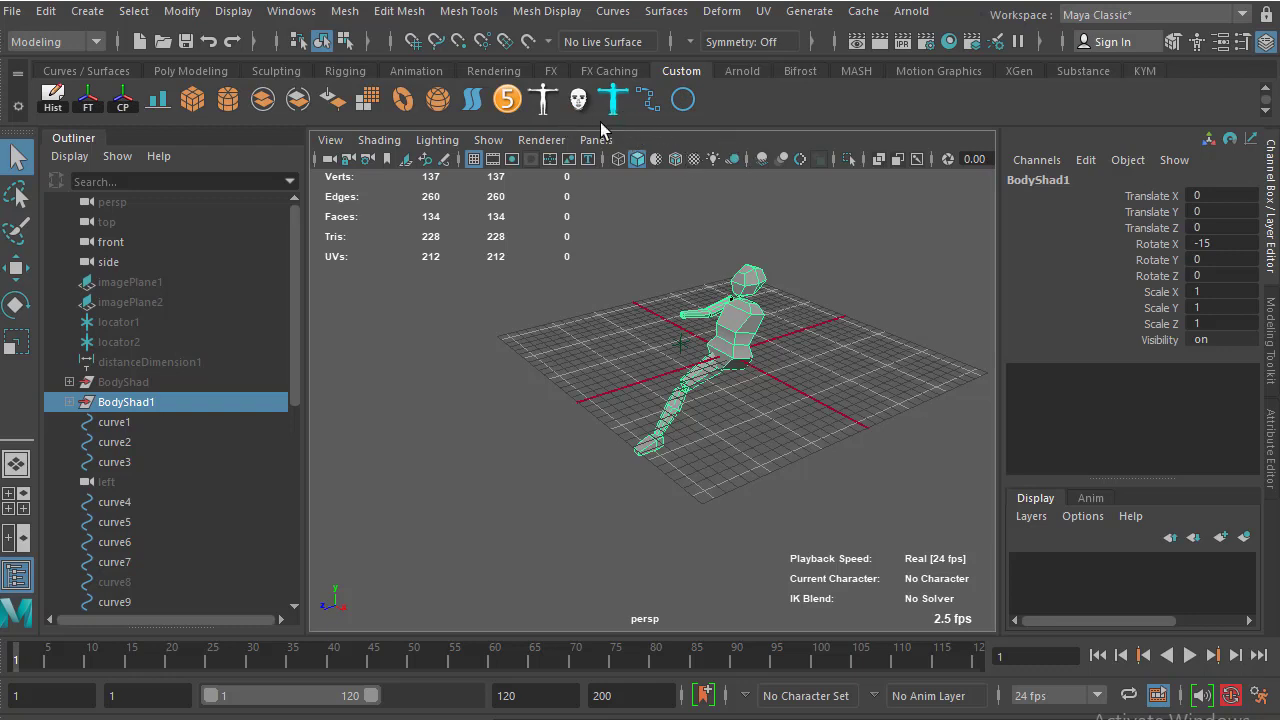
{"action": "left_click", "coordinate": [515, 385]}
{"action": "left_click_drag", "start_coordinate": [515, 385], "coordinate": [491, 299], "text": "alt"}
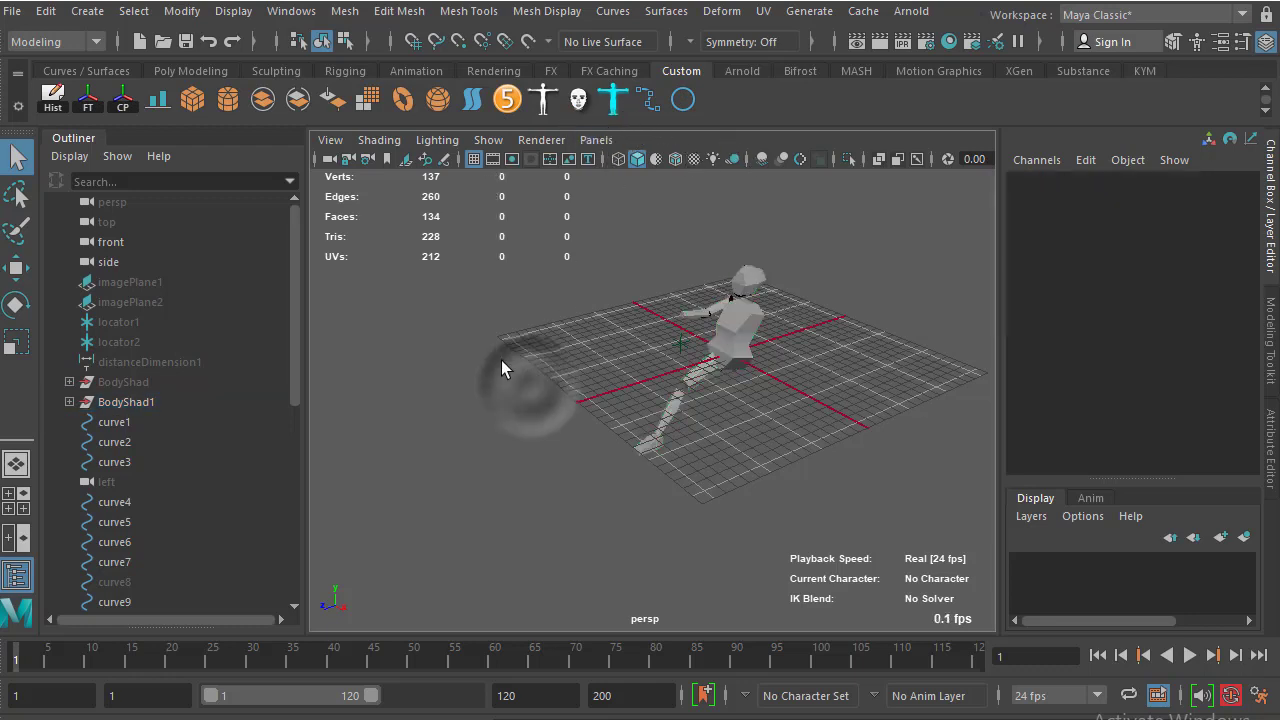
{"action": "right_click_drag", "start_coordinate": [491, 299], "coordinate": [417, 232], "text": "alt"}
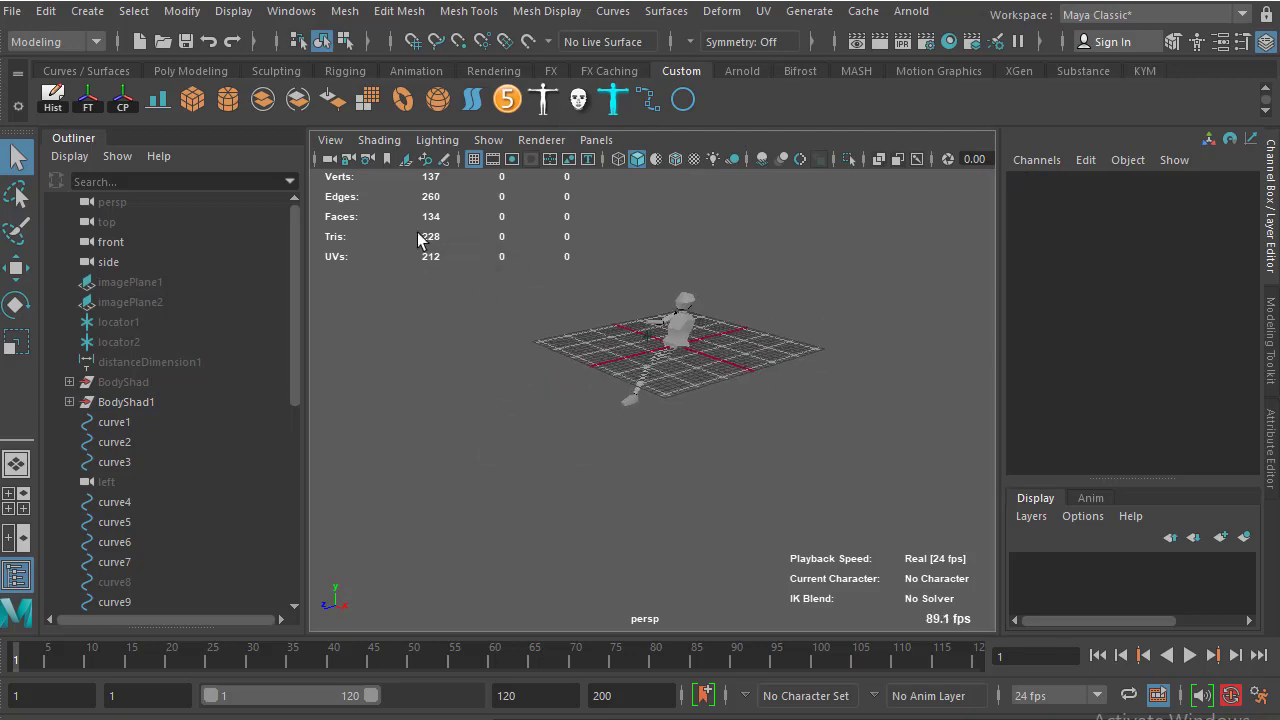
Create polygon cube pCube1 at the origin and switch the view to wireframe
{"action": "left_click", "coordinate": [193, 103]}
{"action": "mouse_move", "coordinate": [710, 429]}
{"action": "left_mouse_down", "text": "alt"}
{"action": "mouse_move", "coordinate": [700, 449]}
{"action": "mouse_move", "coordinate": [734, 457]}
{"action": "mouse_move", "coordinate": [707, 428]}
{"action": "mouse_move", "coordinate": [720, 397]}
{"action": "left_mouse_up", "text": "alt"}
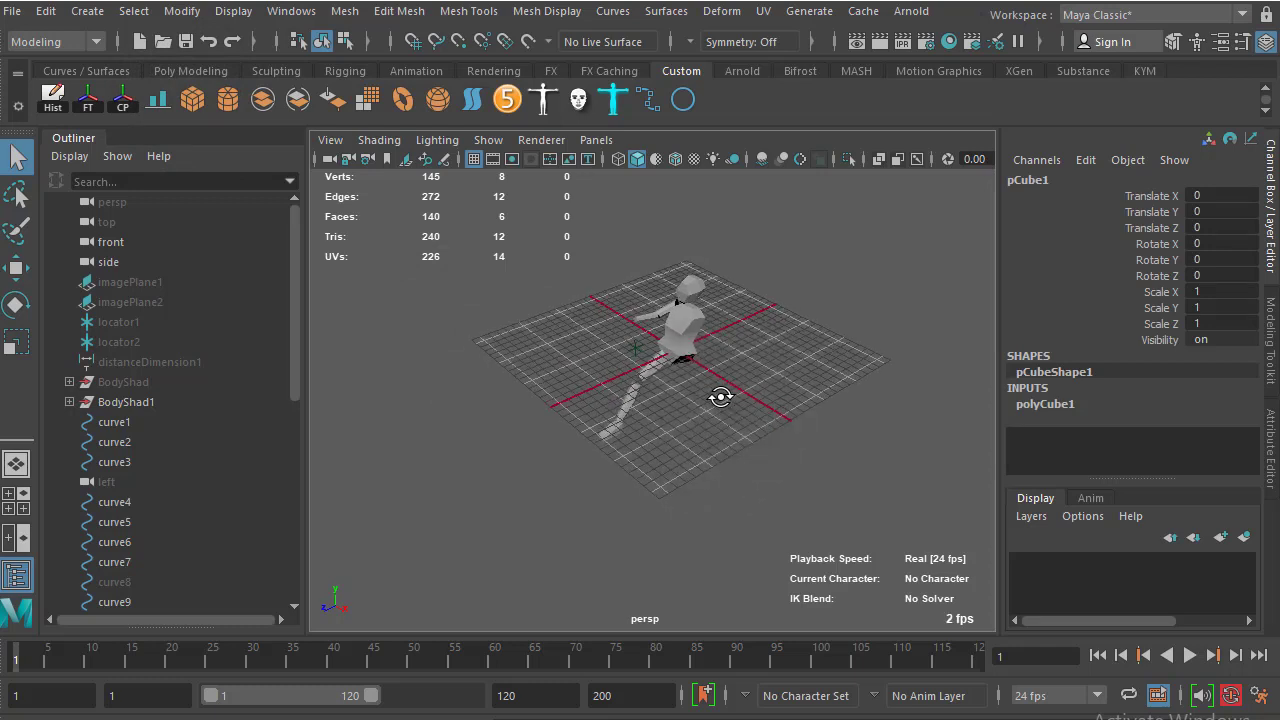
{"action": "key", "text": "4"}
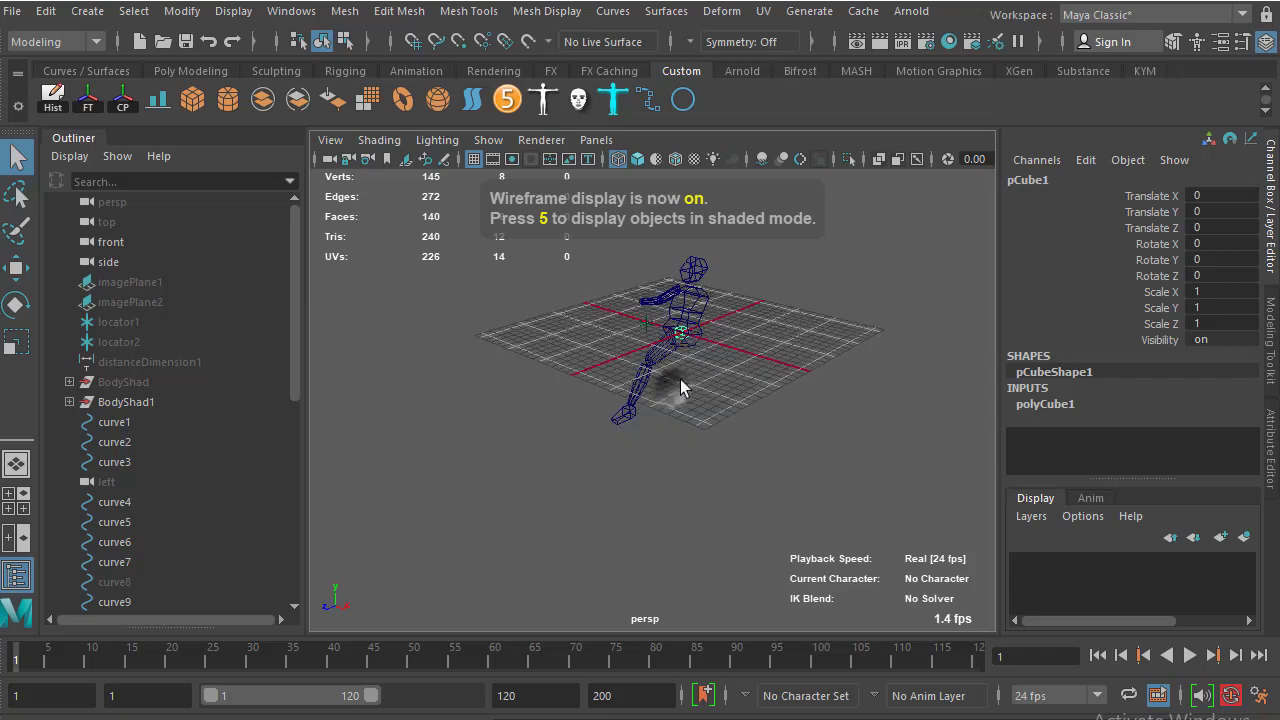
{"action": "right_click_drag", "start_coordinate": [680, 379], "coordinate": [712, 454], "text": "alt"}
{"action": "mouse_move", "coordinate": [712, 455]}
{"action": "left_mouse_down", "text": "alt"}
{"action": "mouse_move", "coordinate": [674, 457]}
{"action": "mouse_move", "coordinate": [657, 434]}
{"action": "left_mouse_up", "text": "alt"}
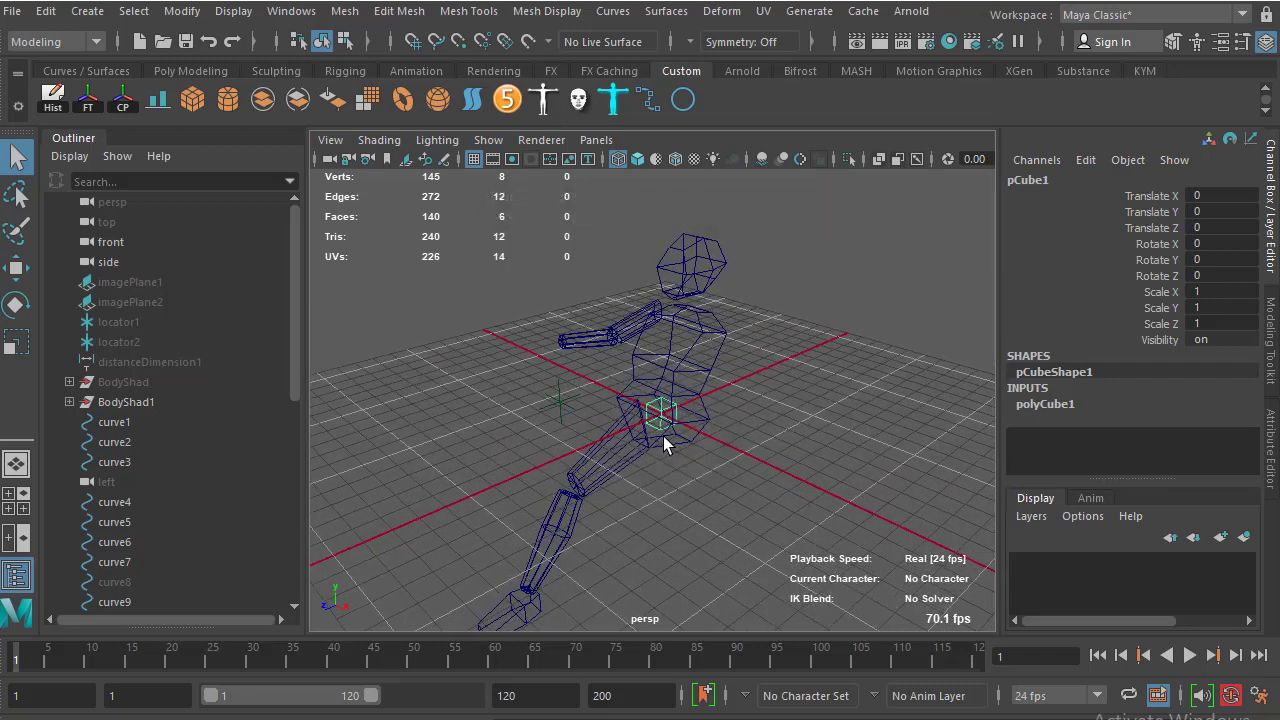
Cycle through shaded, textured and all-lights display modes (5/6/7), ending on wireframe
{"action": "key", "text": "5"}
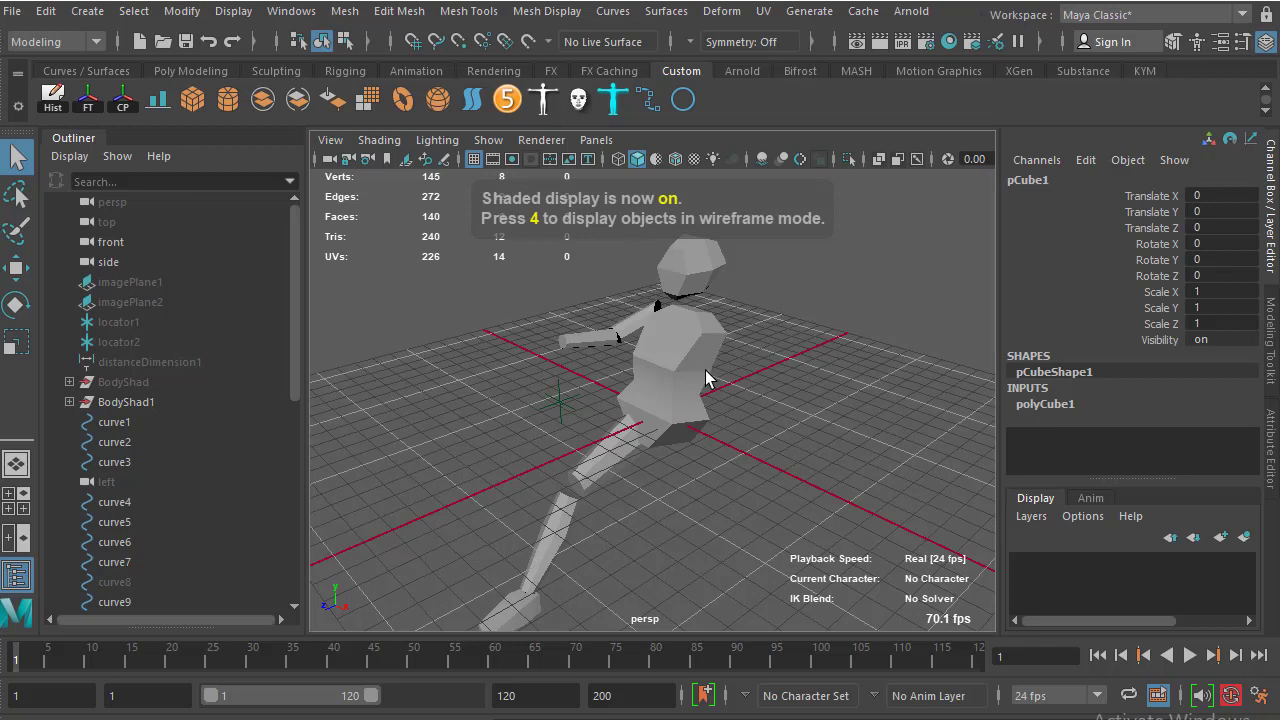
{"action": "key", "text": "6"}
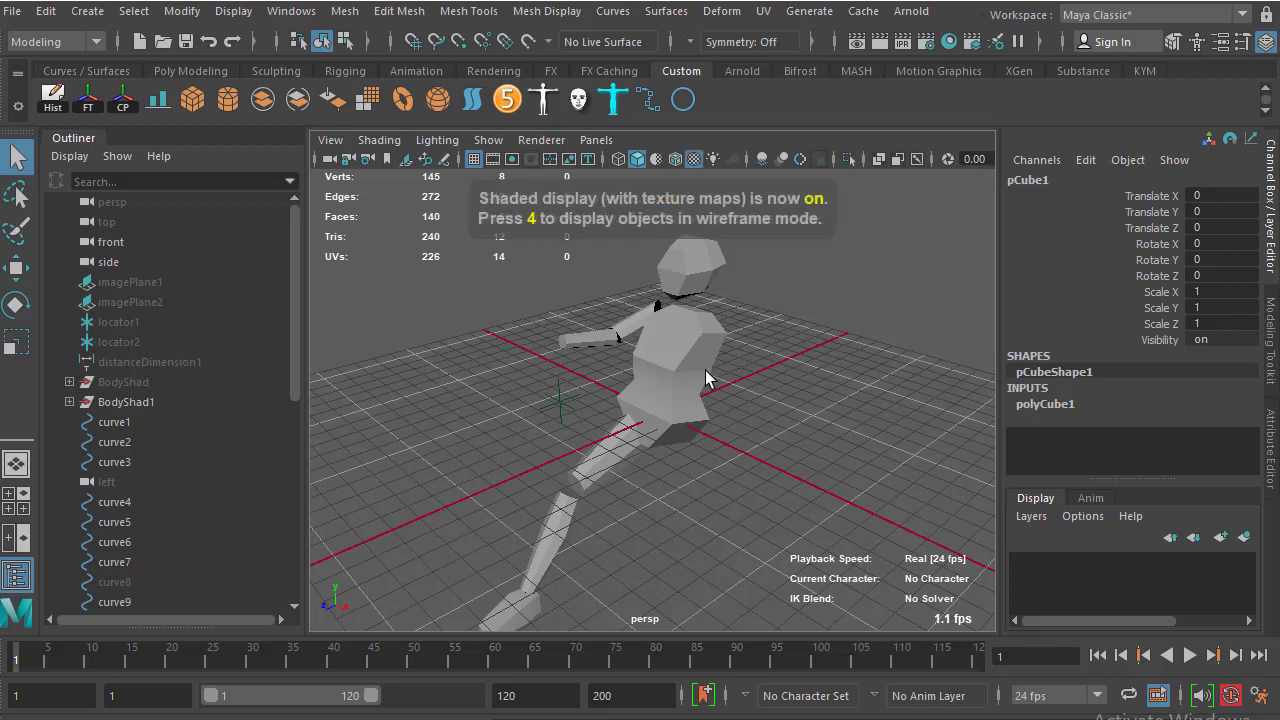
{"action": "key", "text": "7"}
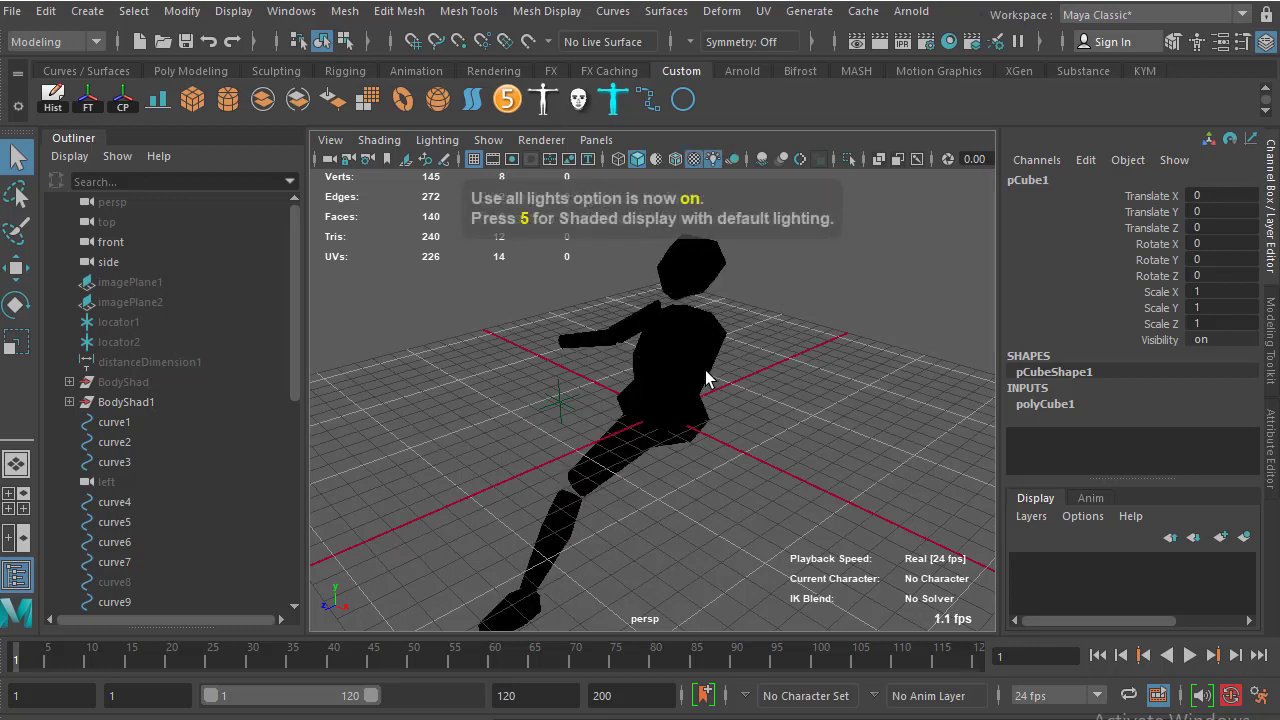
{"action": "key", "text": "4"}
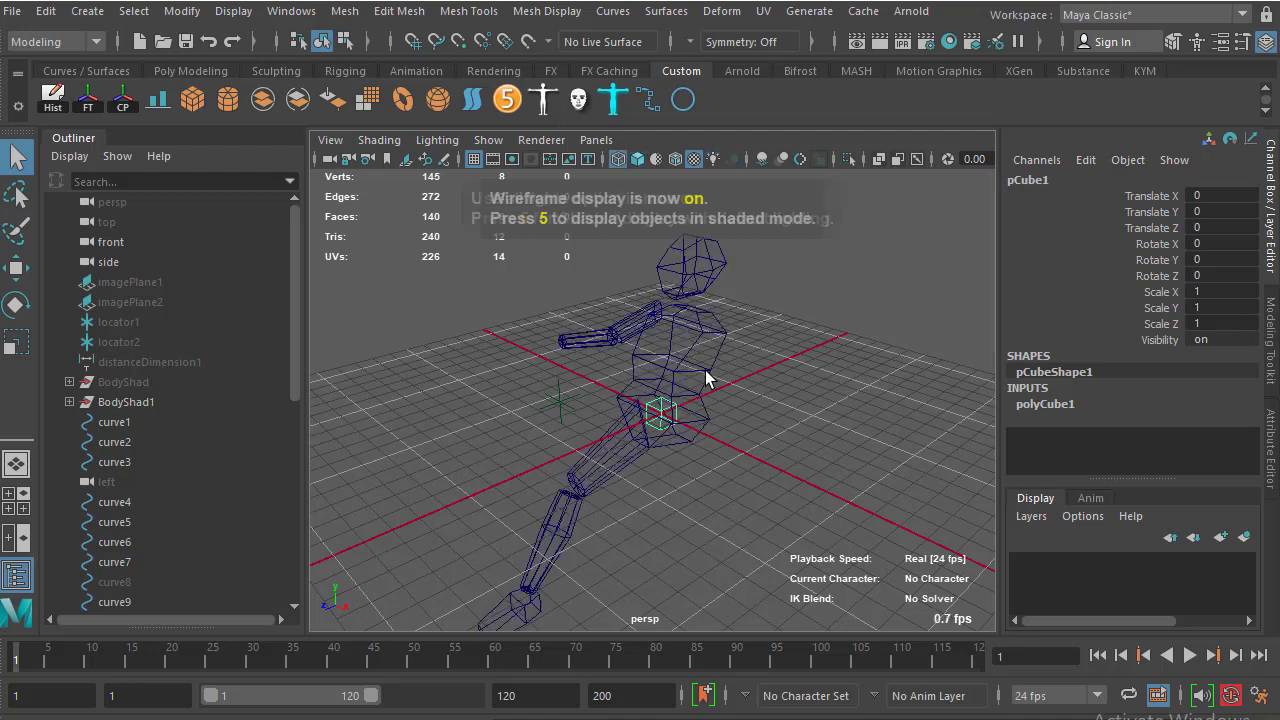
{"action": "key", "text": "5"}
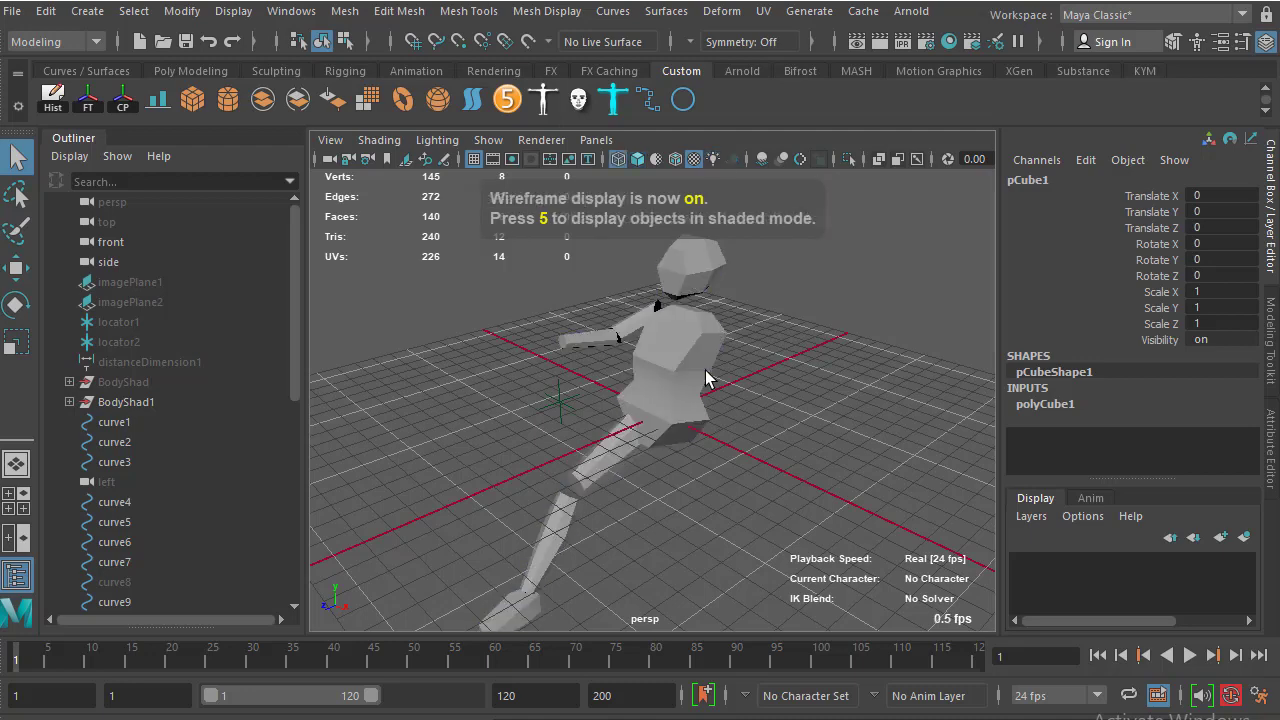
{"action": "key", "text": "4"}
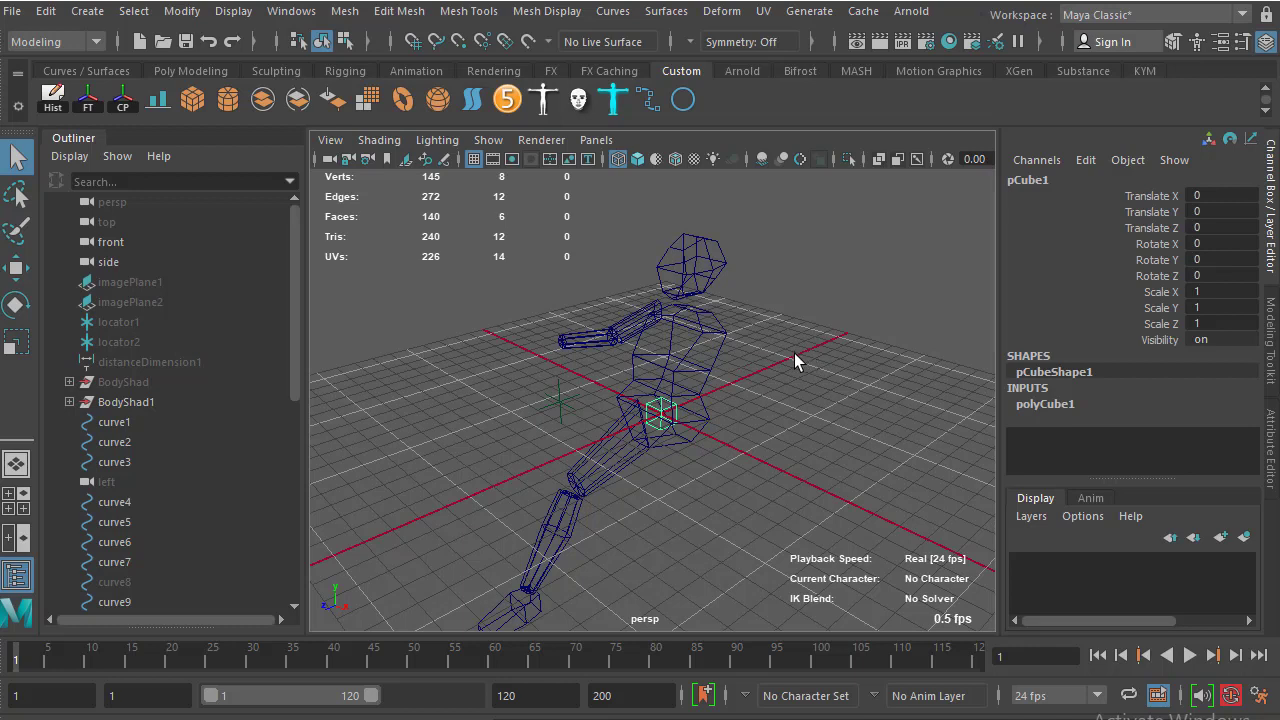
{"action": "key", "text": "5"}
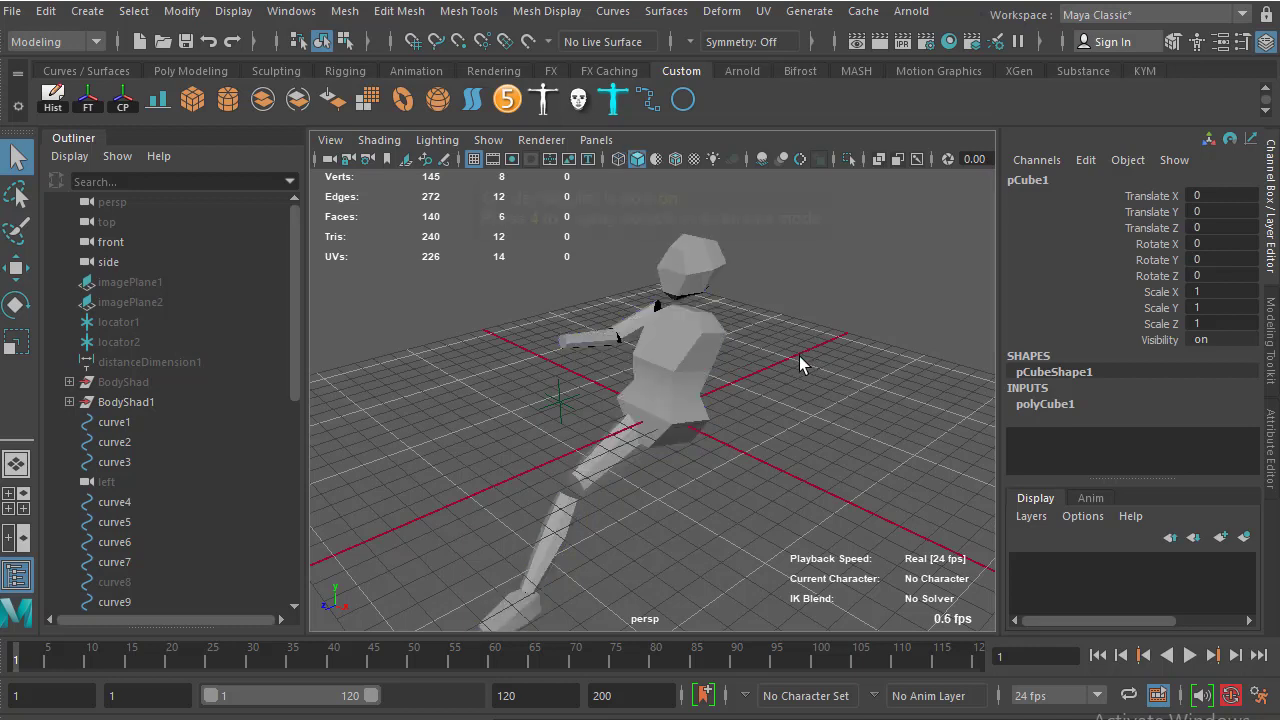
{"action": "key", "text": "4"}
{"action": "key", "text": "5"}
{"action": "key", "text": "4"}
{"action": "key", "text": "5"}
{"action": "key", "text": "4"}
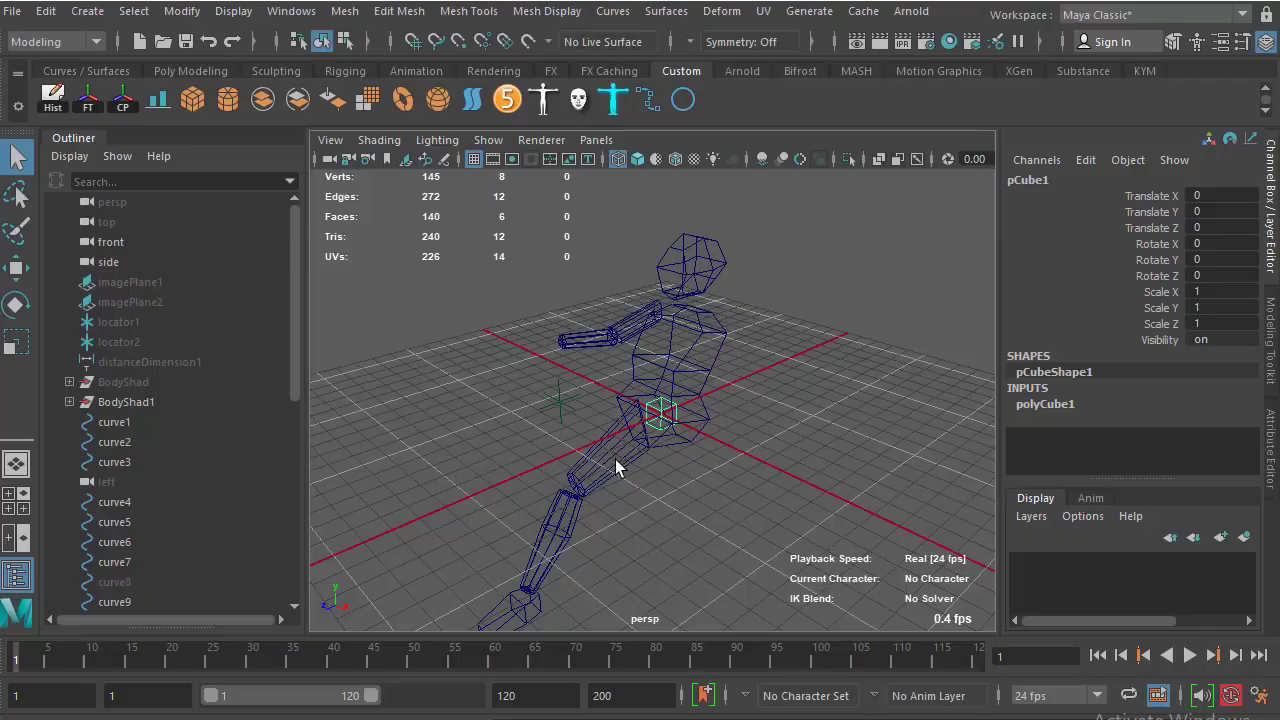
{"action": "middle_click_drag", "start_coordinate": [591, 430], "coordinate": [620, 412], "text": "alt"}
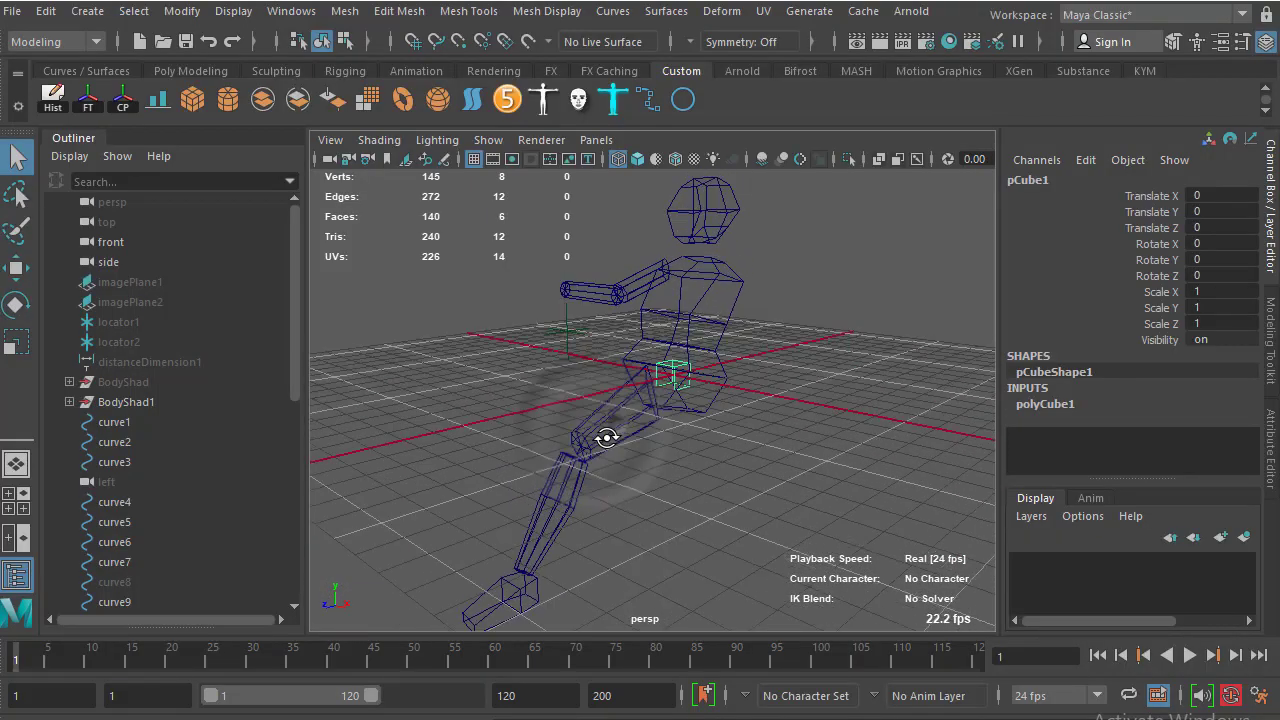
{"action": "mouse_move", "coordinate": [620, 412]}
{"action": "left_mouse_down", "text": "alt"}
{"action": "mouse_move", "coordinate": [586, 414]}
{"action": "mouse_move", "coordinate": [626, 392]}
{"action": "mouse_move", "coordinate": [571, 429]}
{"action": "left_mouse_up", "text": "alt"}
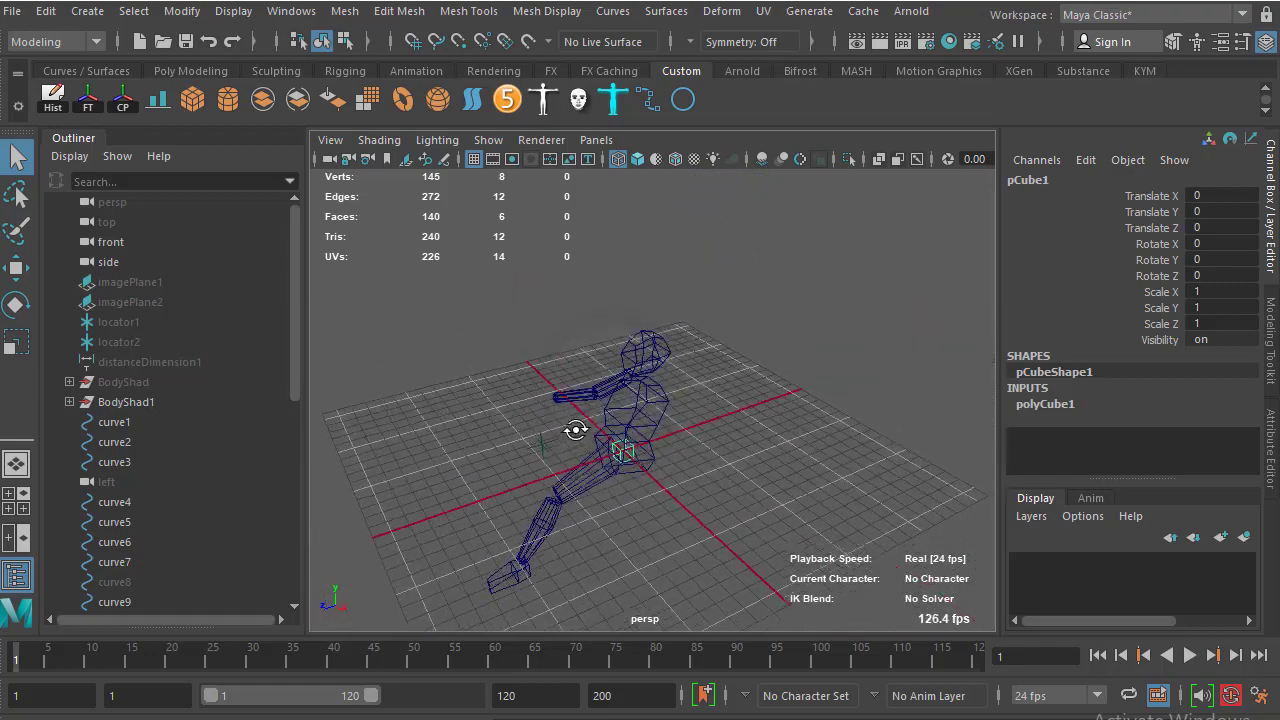
{"action": "mouse_move", "coordinate": [571, 429]}
{"action": "right_mouse_down", "text": "alt"}
{"action": "mouse_move", "coordinate": [614, 475]}
{"action": "mouse_move", "coordinate": [655, 360]}
{"action": "right_mouse_up", "text": "alt"}
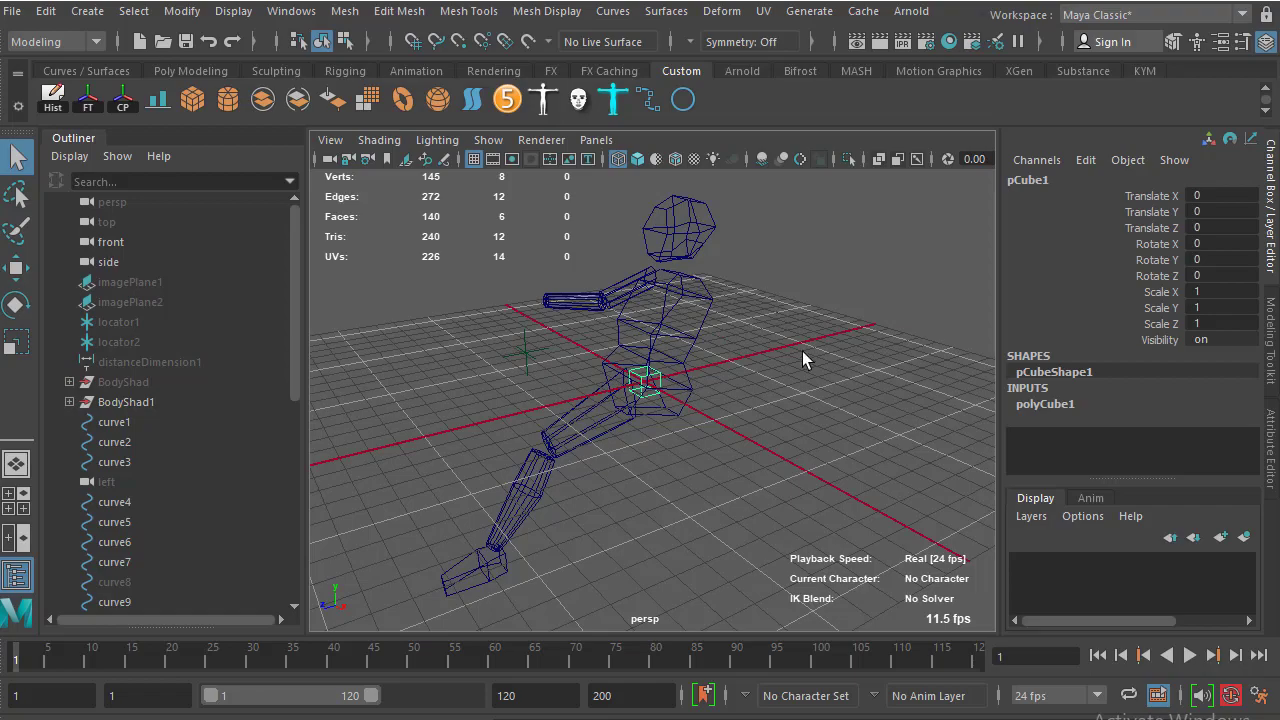
{"action": "mouse_move", "coordinate": [636, 360]}
{"action": "left_mouse_down", "text": "alt"}
{"action": "mouse_move", "coordinate": [610, 333]}
{"action": "mouse_move", "coordinate": [677, 343]}
{"action": "mouse_move", "coordinate": [543, 329]}
{"action": "mouse_move", "coordinate": [786, 443]}
{"action": "mouse_move", "coordinate": [694, 266]}
{"action": "mouse_move", "coordinate": [523, 374]}
{"action": "mouse_move", "coordinate": [677, 346]}
{"action": "mouse_move", "coordinate": [643, 337]}
{"action": "mouse_move", "coordinate": [610, 403]}
{"action": "mouse_move", "coordinate": [686, 371]}
{"action": "mouse_move", "coordinate": [621, 362]}
{"action": "left_mouse_up", "text": "alt"}
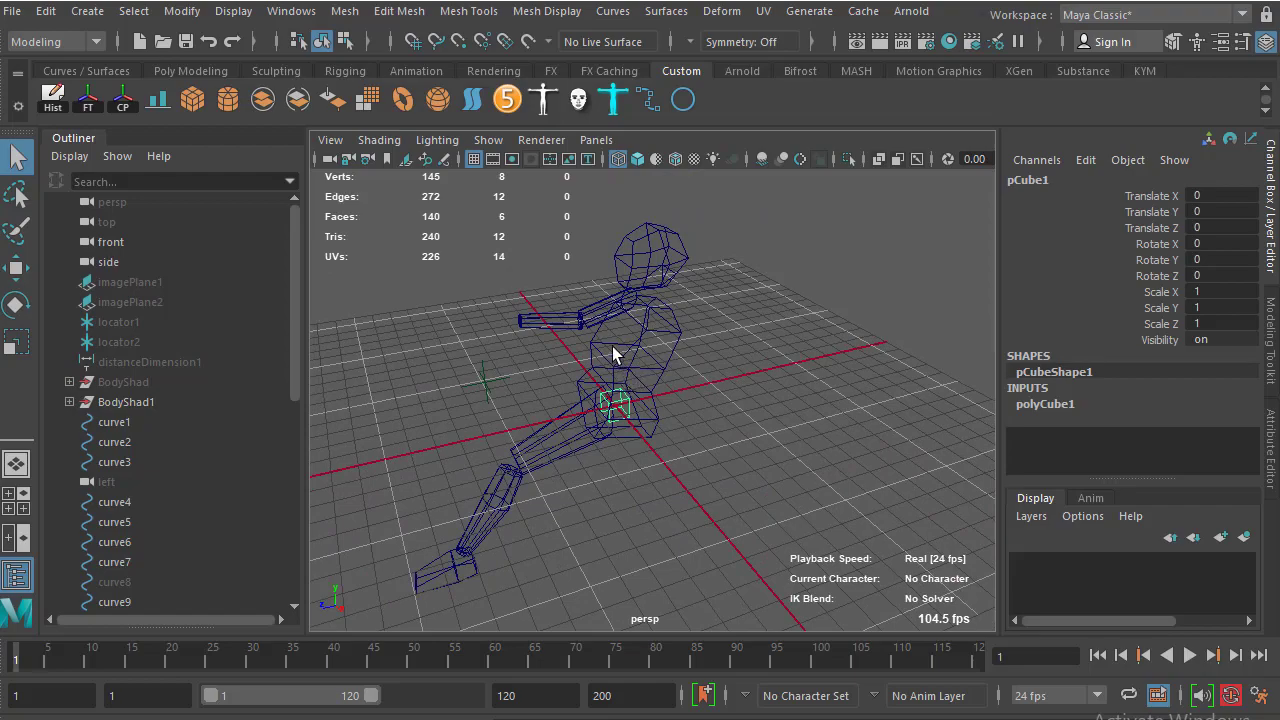
{"action": "mouse_move", "coordinate": [612, 346]}
{"action": "right_mouse_down", "text": "alt"}
{"action": "mouse_move", "coordinate": [617, 443]}
{"action": "mouse_move", "coordinate": [606, 351]}
{"action": "mouse_move", "coordinate": [590, 479]}
{"action": "mouse_move", "coordinate": [589, 437]}
{"action": "right_mouse_up", "text": "alt"}
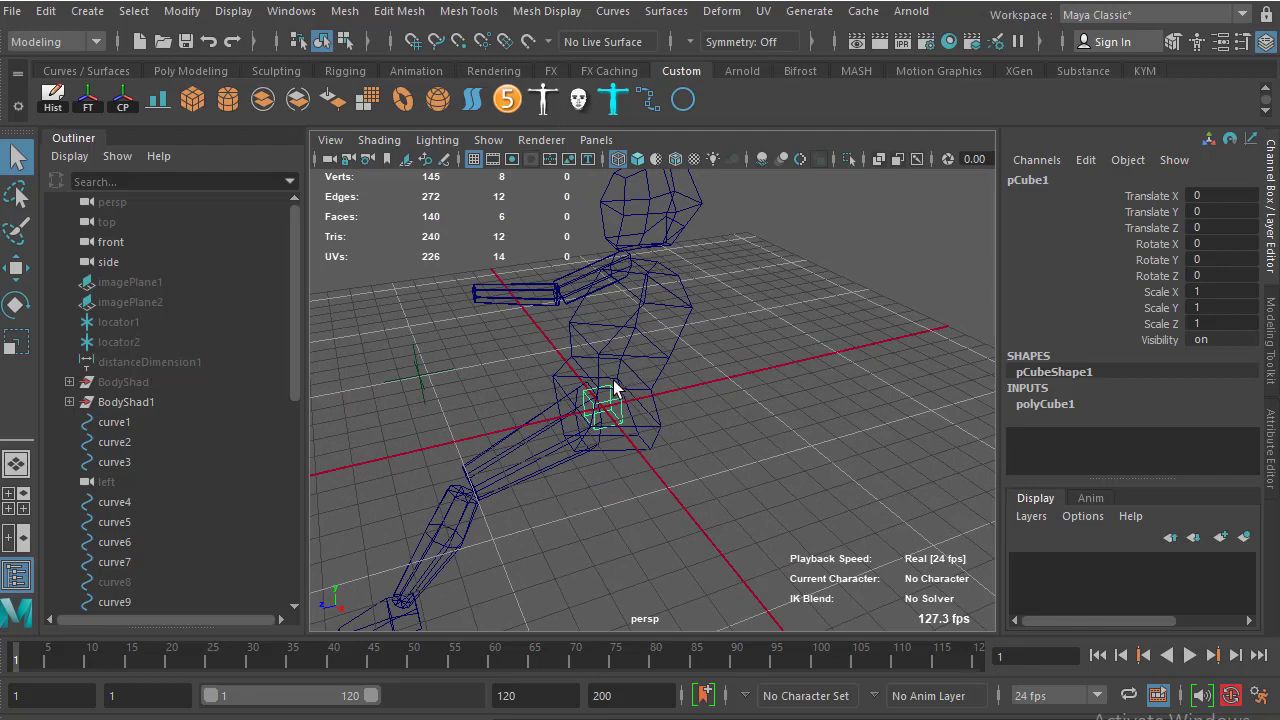
{"action": "mouse_move", "coordinate": [613, 380]}
{"action": "middle_mouse_down", "text": "alt"}
{"action": "mouse_move", "coordinate": [654, 380]}
{"action": "mouse_move", "coordinate": [609, 386]}
{"action": "mouse_move", "coordinate": [610, 430]}
{"action": "mouse_move", "coordinate": [771, 377]}
{"action": "mouse_move", "coordinate": [634, 400]}
{"action": "mouse_move", "coordinate": [760, 390]}
{"action": "mouse_move", "coordinate": [695, 436]}
{"action": "middle_mouse_up", "text": "alt"}
{"action": "mouse_move", "coordinate": [695, 436]}
{"action": "left_mouse_down", "text": "alt"}
{"action": "mouse_move", "coordinate": [654, 466]}
{"action": "mouse_move", "coordinate": [614, 414]}
{"action": "mouse_move", "coordinate": [633, 406]}
{"action": "mouse_move", "coordinate": [683, 307]}
{"action": "left_mouse_up", "text": "alt"}
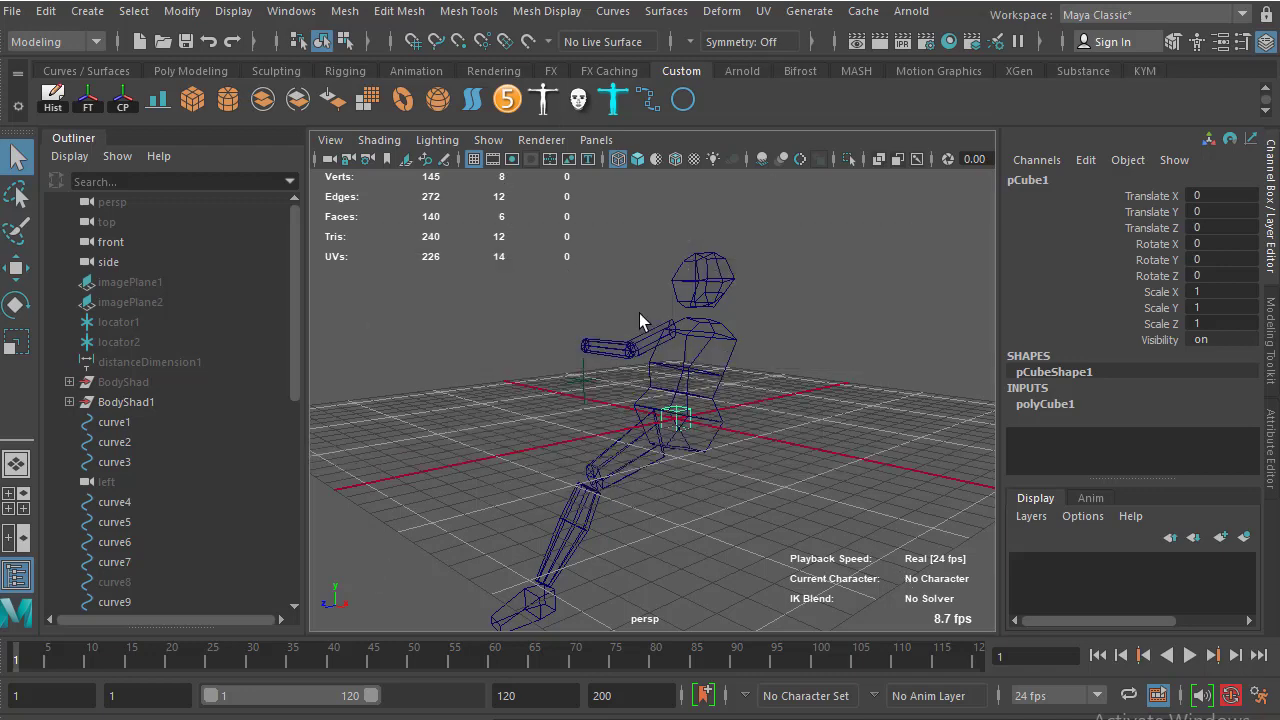
Toggle between four-view and single perspective/top panels, then deselect the cube
{"action": "key", "text": "space"}
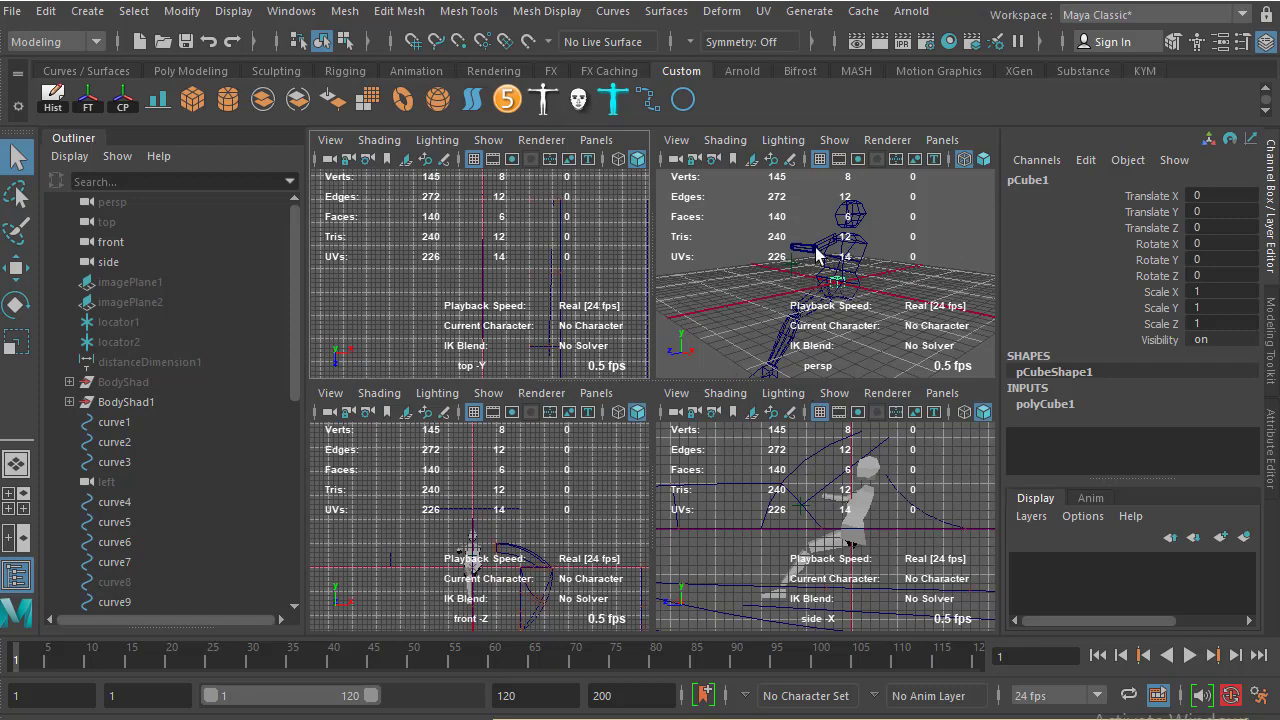
{"action": "key", "text": "space"}
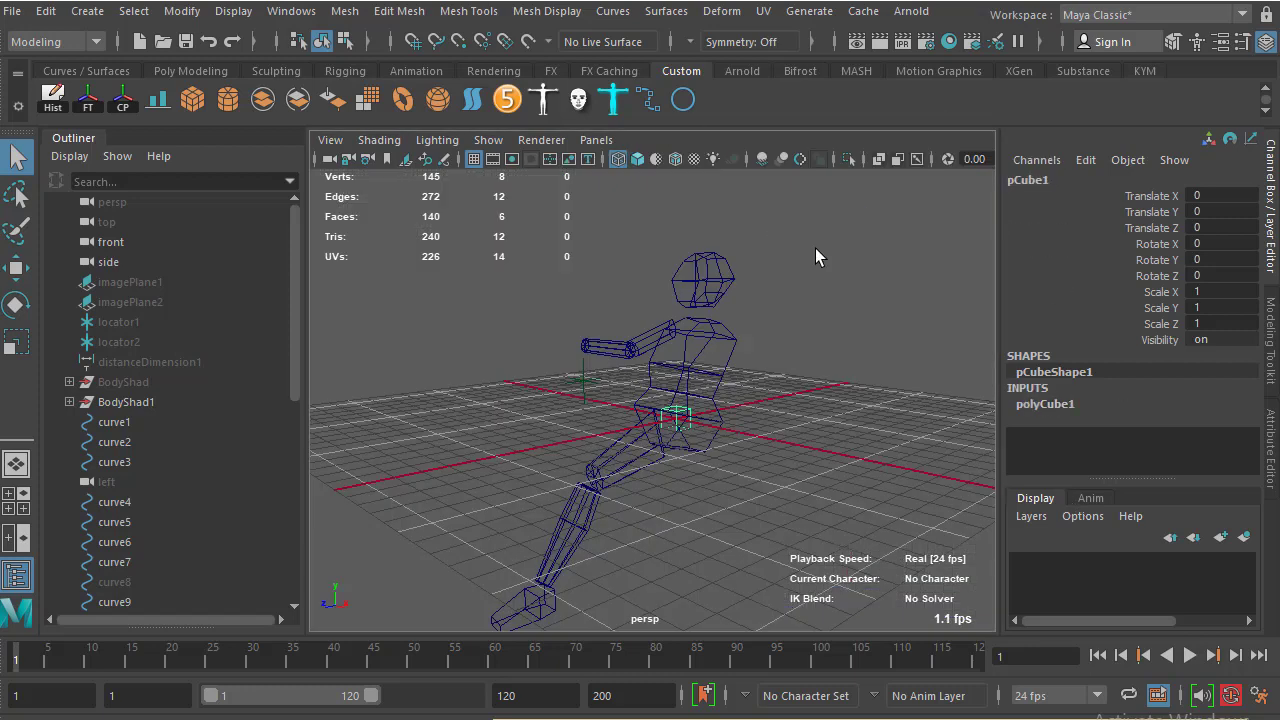
{"action": "key", "text": "space"}
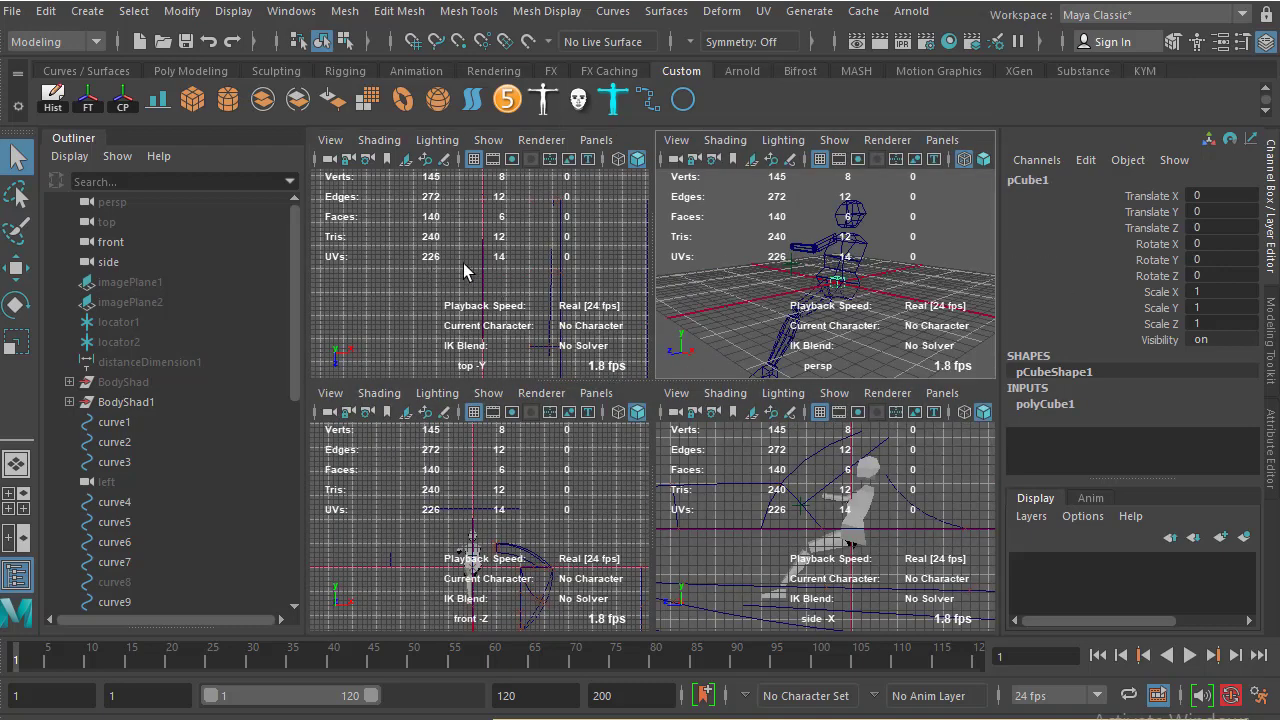
{"action": "key", "text": "space"}
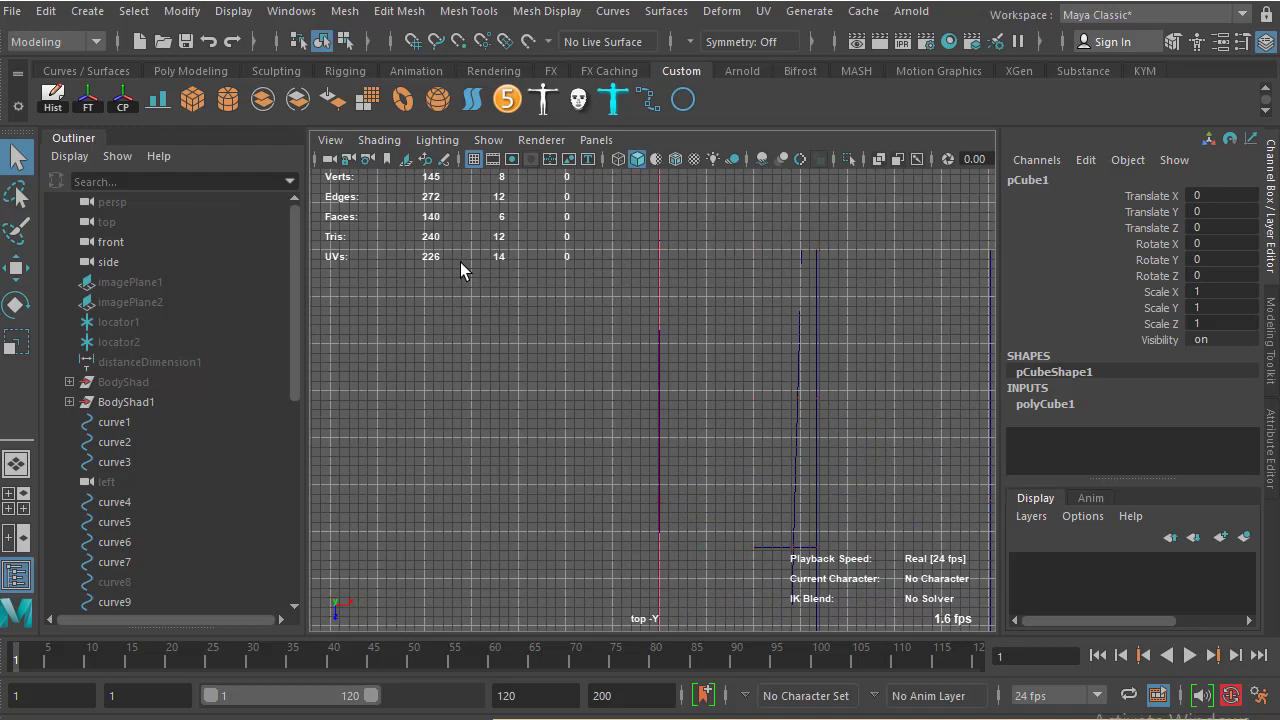
{"action": "key", "text": "space"}
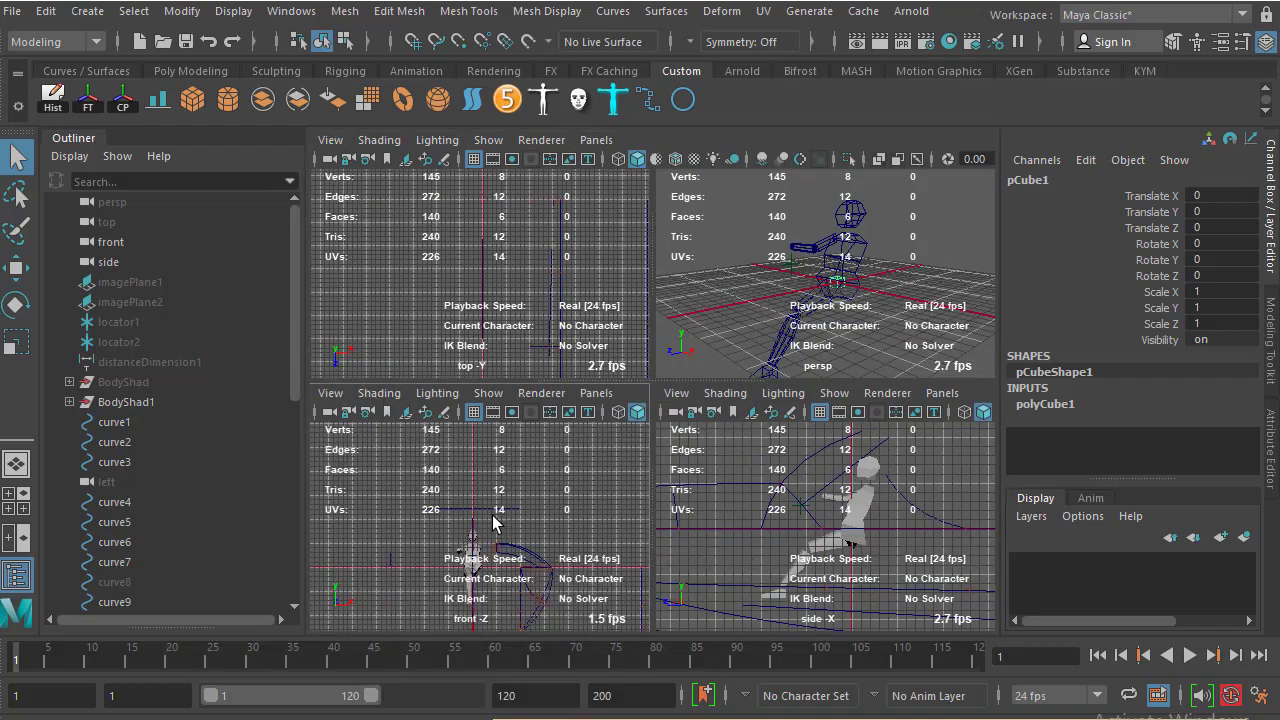
{"action": "key", "text": "space"}
{"action": "key", "text": "space"}
{"action": "key", "text": "space"}
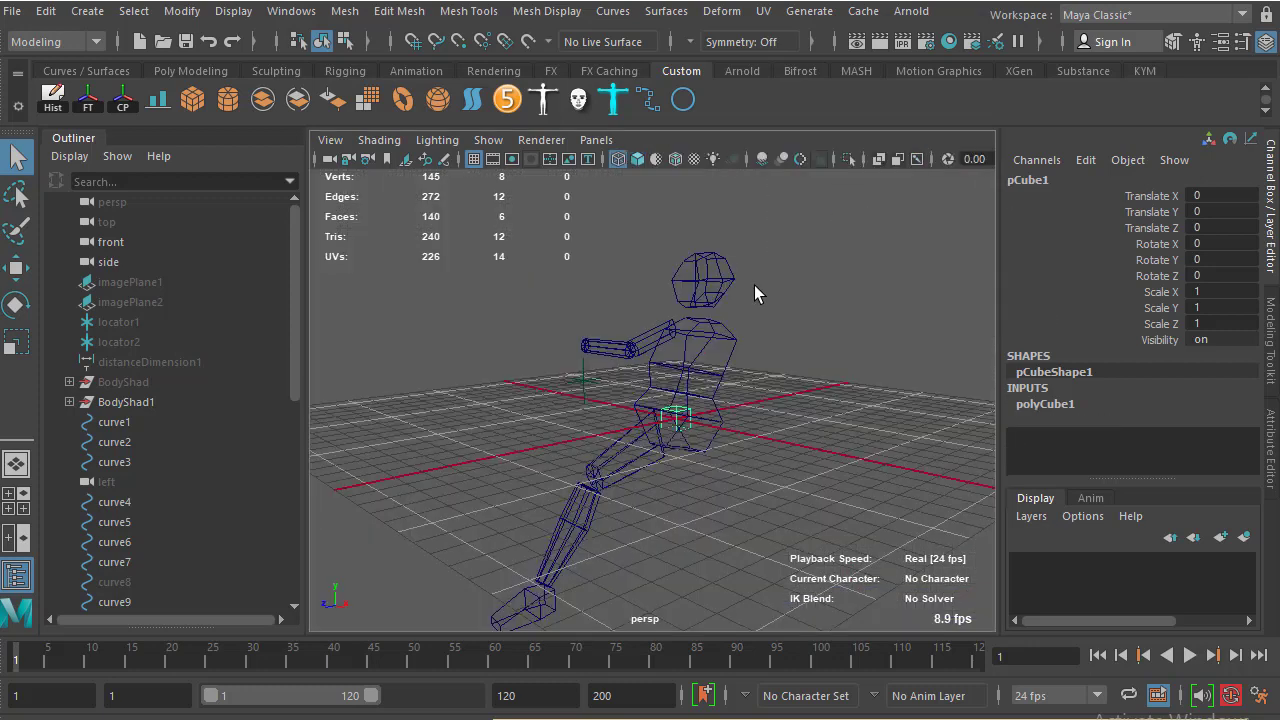
{"action": "left_click", "coordinate": [797, 260]}
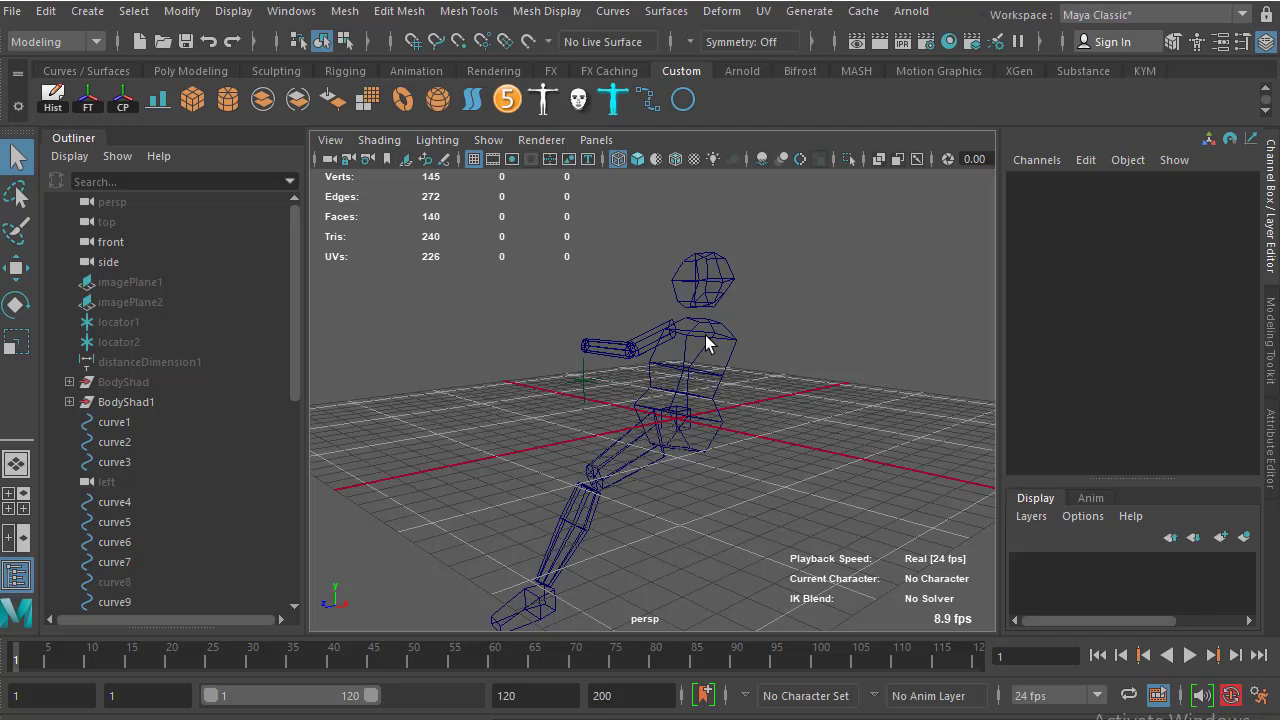
Cycle the camera through side, front and top views back to perspective via the hotbox
{"action": "key", "text": "space"}
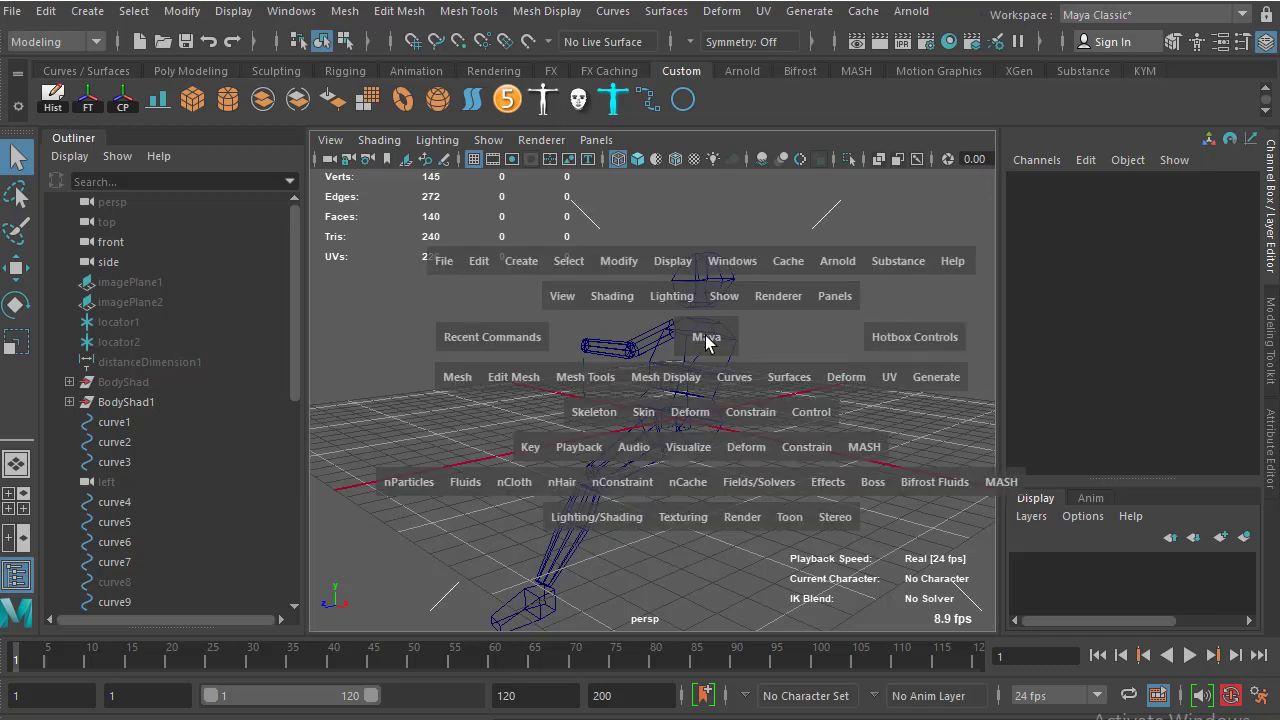
{"action": "left_click", "coordinate": [706, 338]}
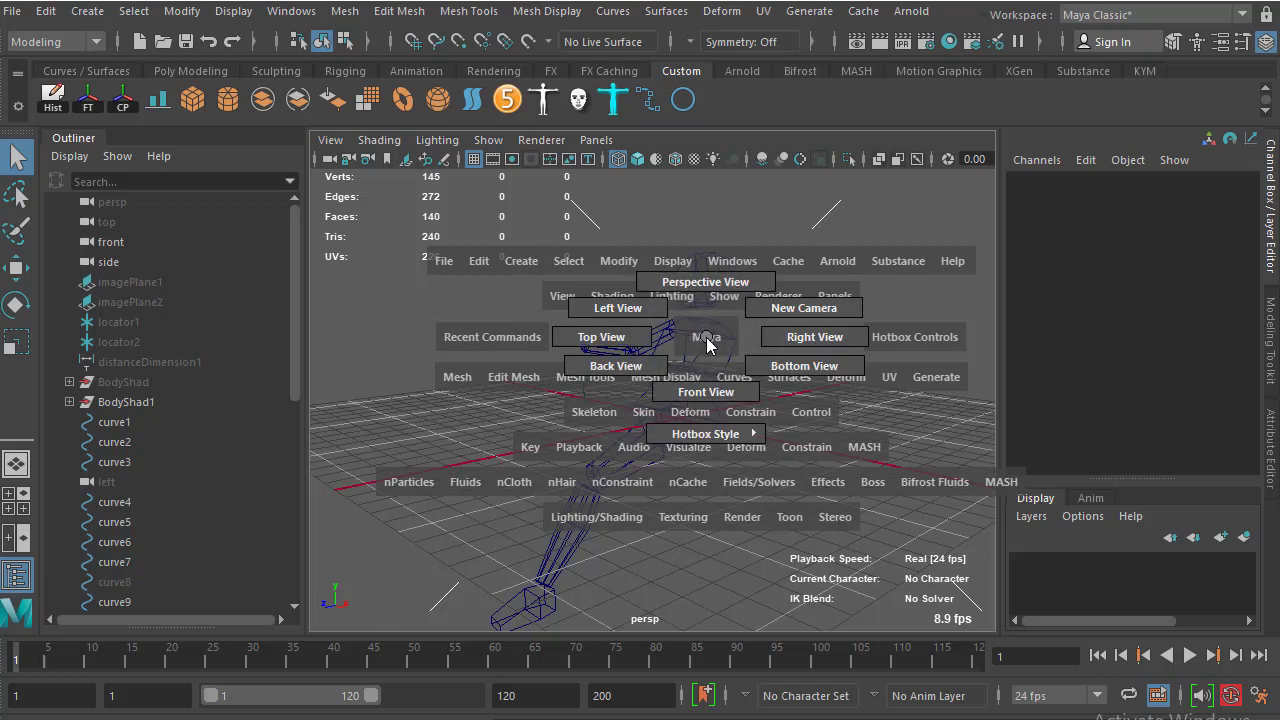
{"action": "mouse_move", "coordinate": [706, 340]}
{"action": "left_mouse_down"}
{"action": "mouse_move", "coordinate": [845, 346]}
{"action": "mouse_move", "coordinate": [740, 399]}
{"action": "left_mouse_up"}
{"action": "key", "text": "space"}
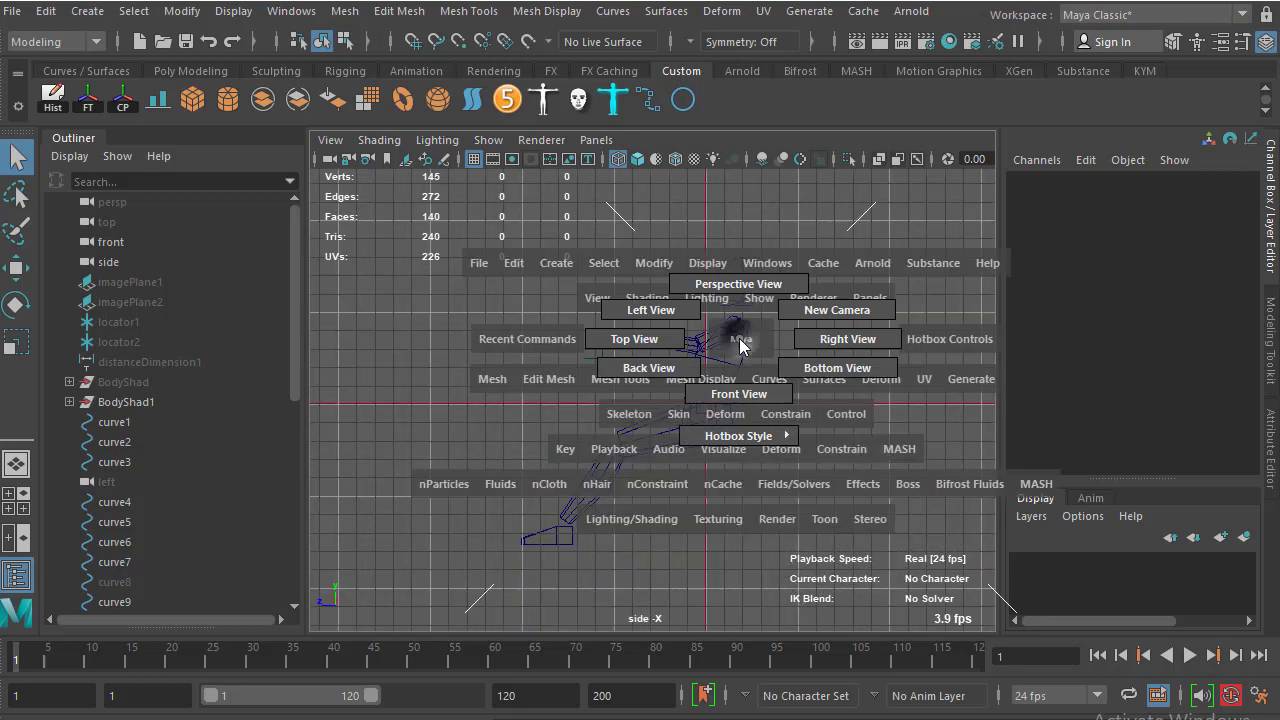
{"action": "key", "text": "space"}
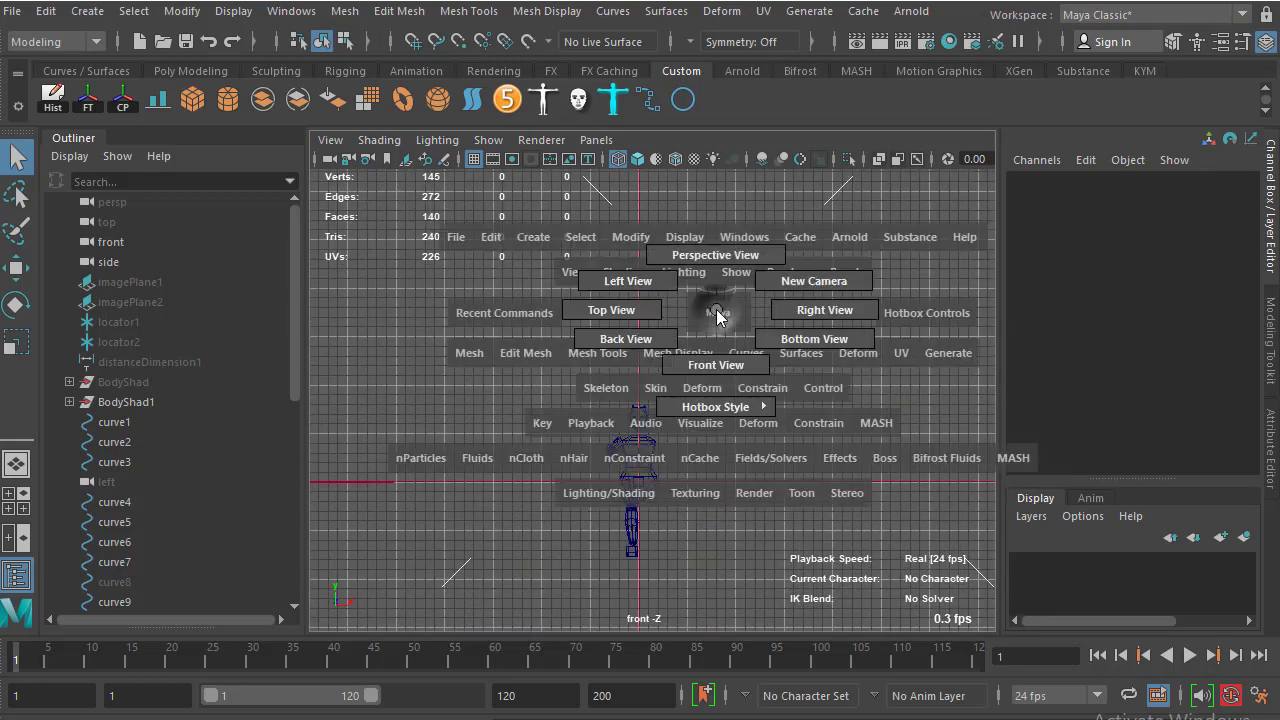
{"action": "left_click_drag", "start_coordinate": [720, 315], "coordinate": [701, 304]}
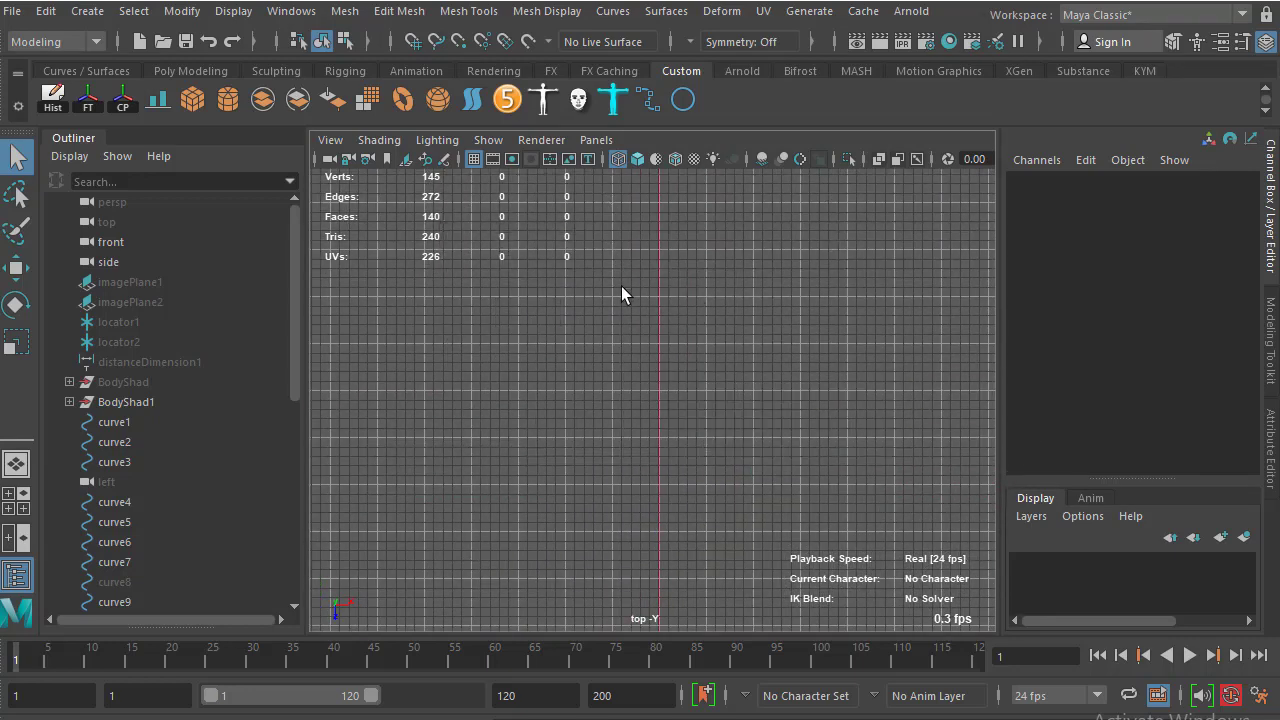
{"action": "key", "text": "space"}
{"action": "left_click_drag", "start_coordinate": [639, 348], "coordinate": [660, 290]}
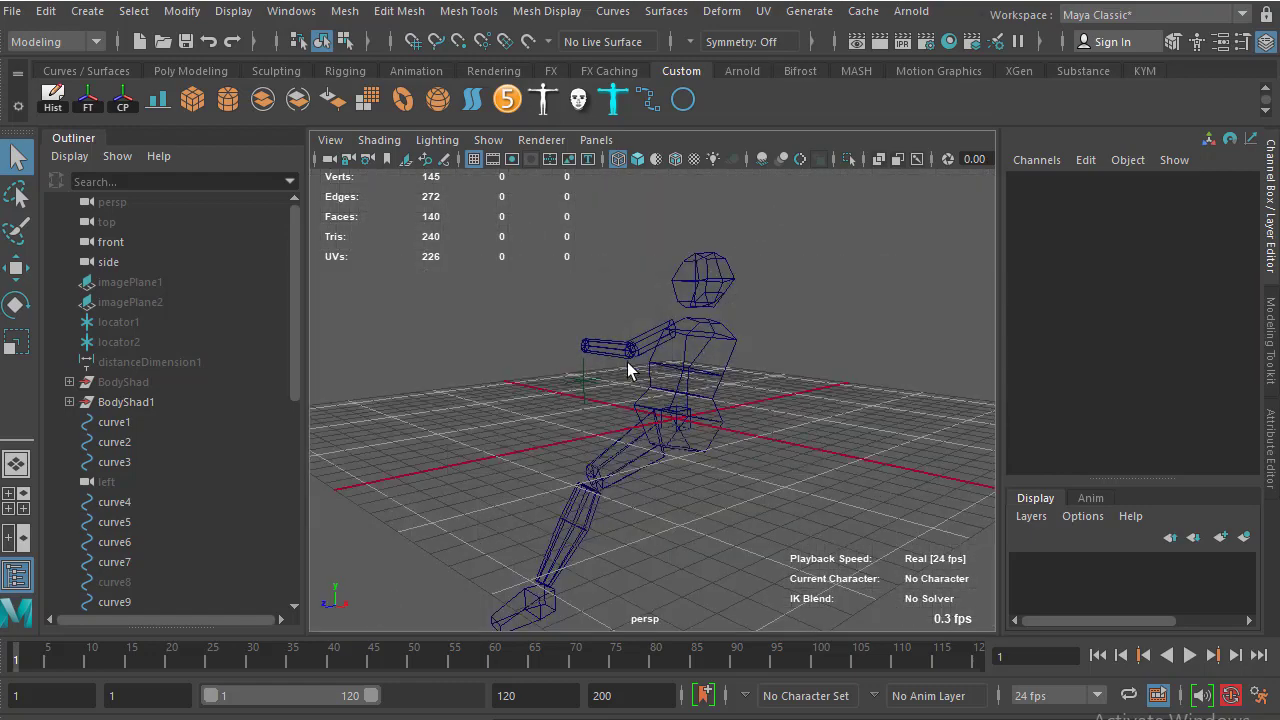
{"action": "mouse_move", "coordinate": [703, 349]}
{"action": "left_mouse_down", "text": "alt"}
{"action": "mouse_move", "coordinate": [609, 310]}
{"action": "mouse_move", "coordinate": [623, 314]}
{"action": "left_mouse_up", "text": "alt"}
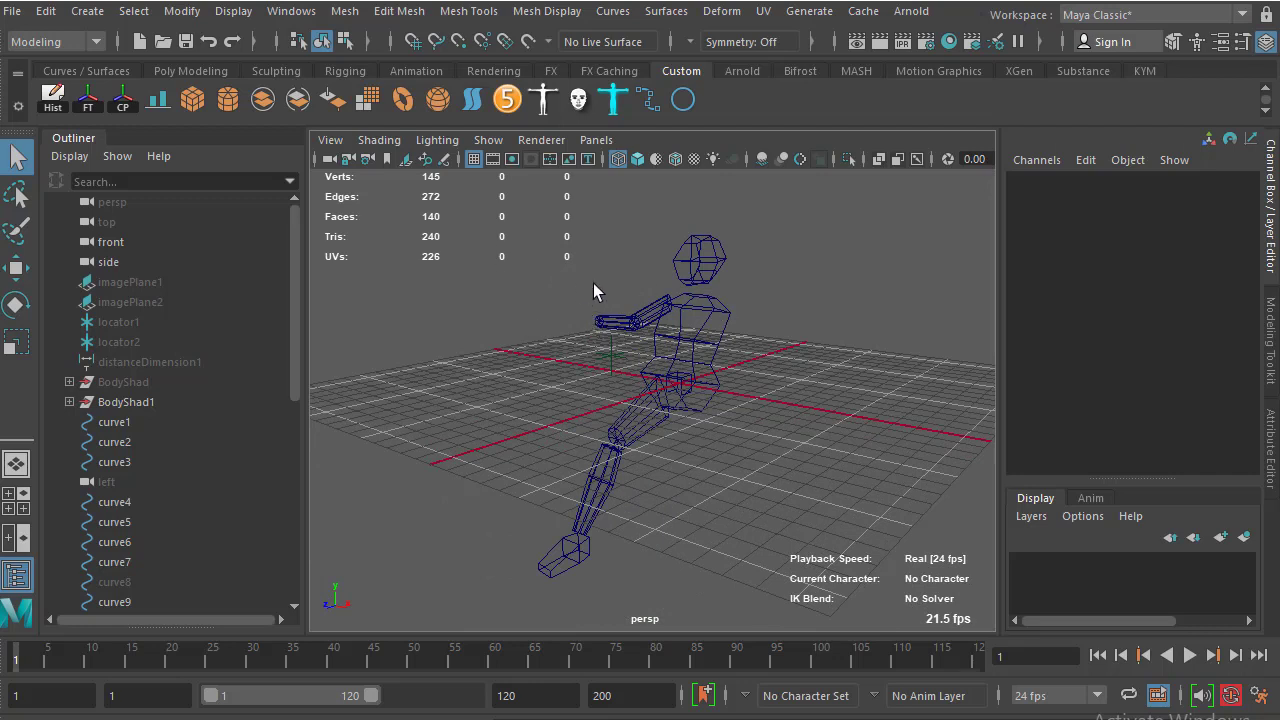
{"action": "left_click", "coordinate": [719, 257]}
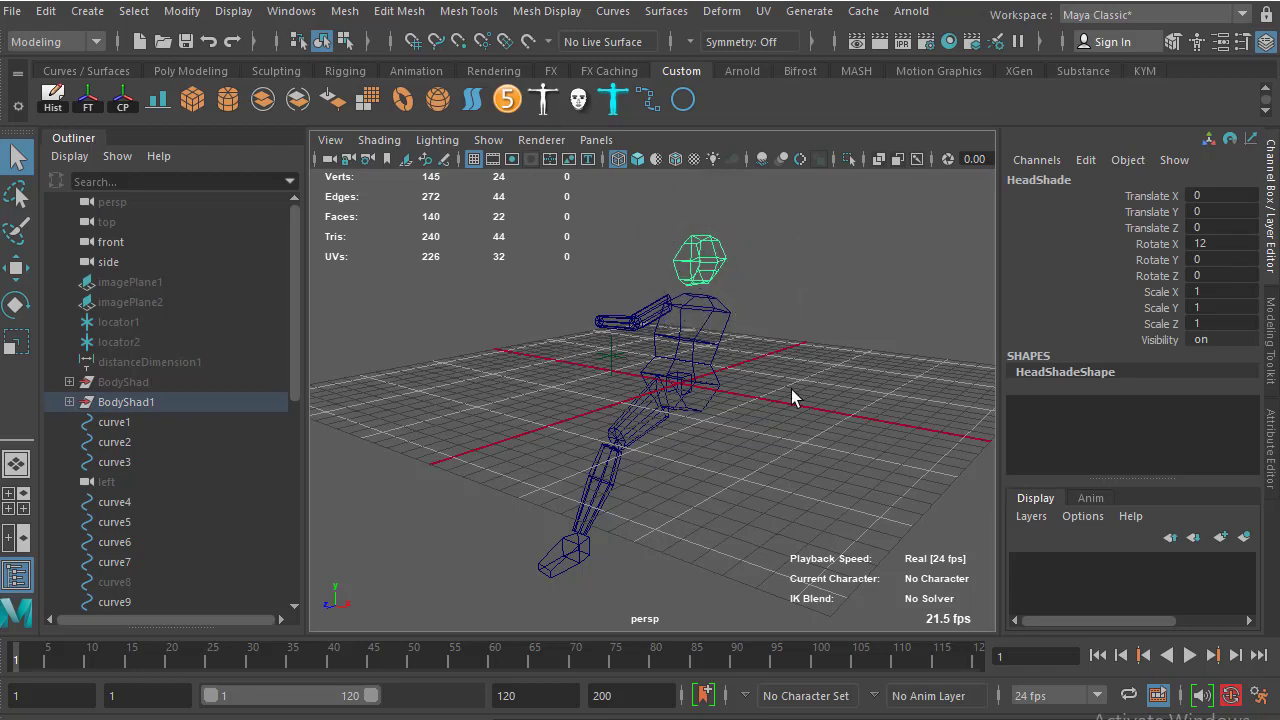
{"action": "scroll", "coordinate": [758, 424], "scroll_direction": "down", "scroll_amount": 10}
{"action": "scroll", "coordinate": [642, 359], "scroll_direction": "down", "scroll_amount": 2}
{"action": "scroll", "coordinate": [642, 359], "scroll_direction": "down", "scroll_amount": 2}
{"action": "scroll", "coordinate": [709, 466], "scroll_direction": "down", "scroll_amount": 1}
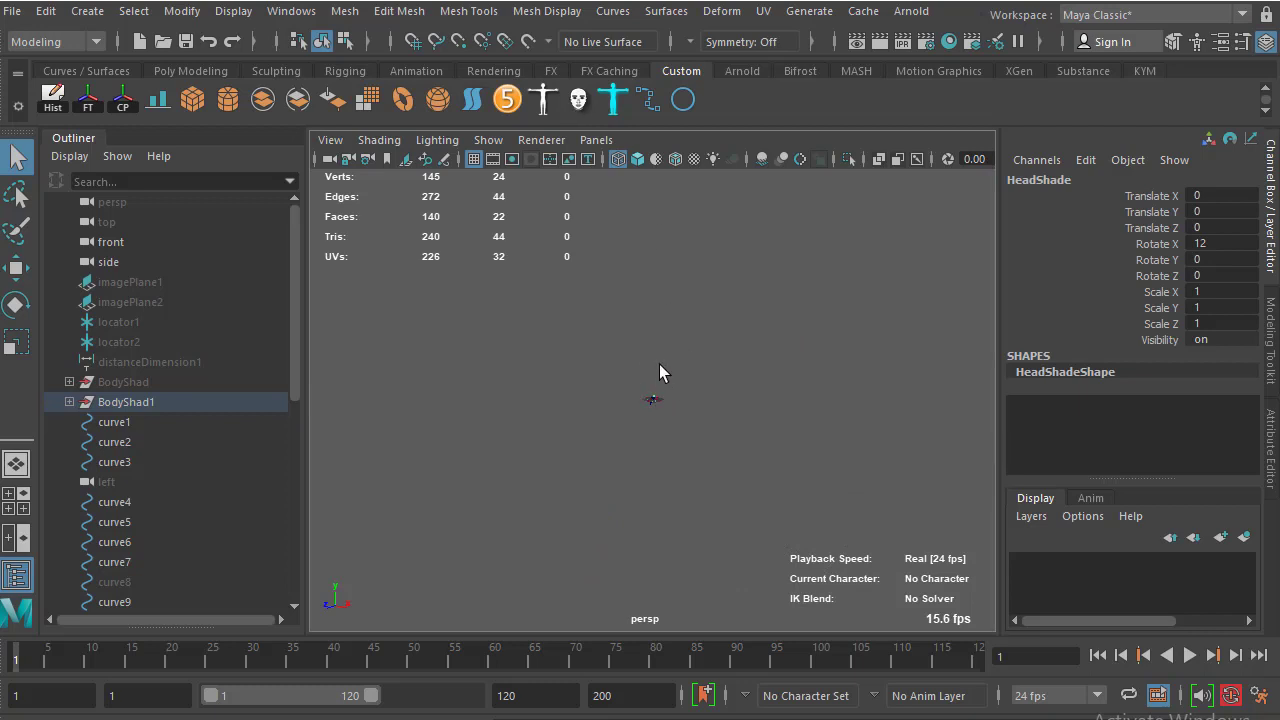
{"action": "scroll", "coordinate": [677, 410], "scroll_direction": "up", "scroll_amount": 1}
{"action": "key", "text": "f"}
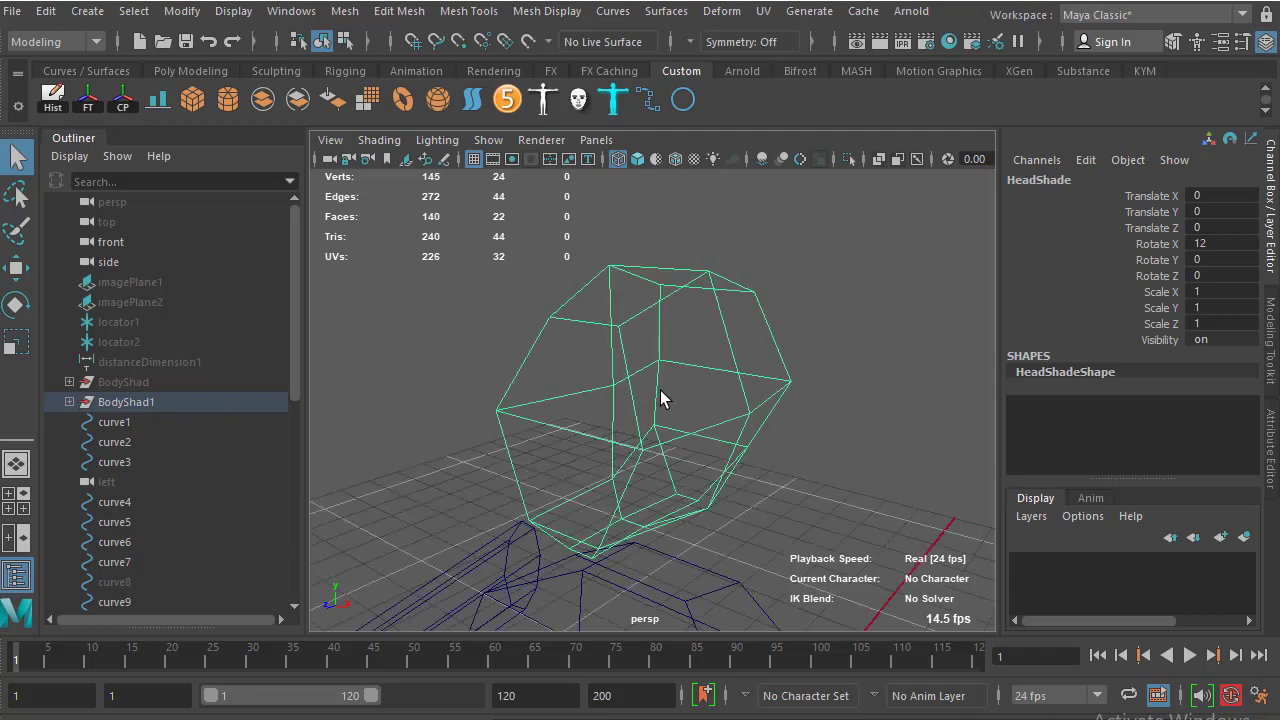
{"action": "scroll", "coordinate": [700, 340], "scroll_direction": "down", "scroll_amount": 2}
{"action": "left_click", "coordinate": [364, 341]}
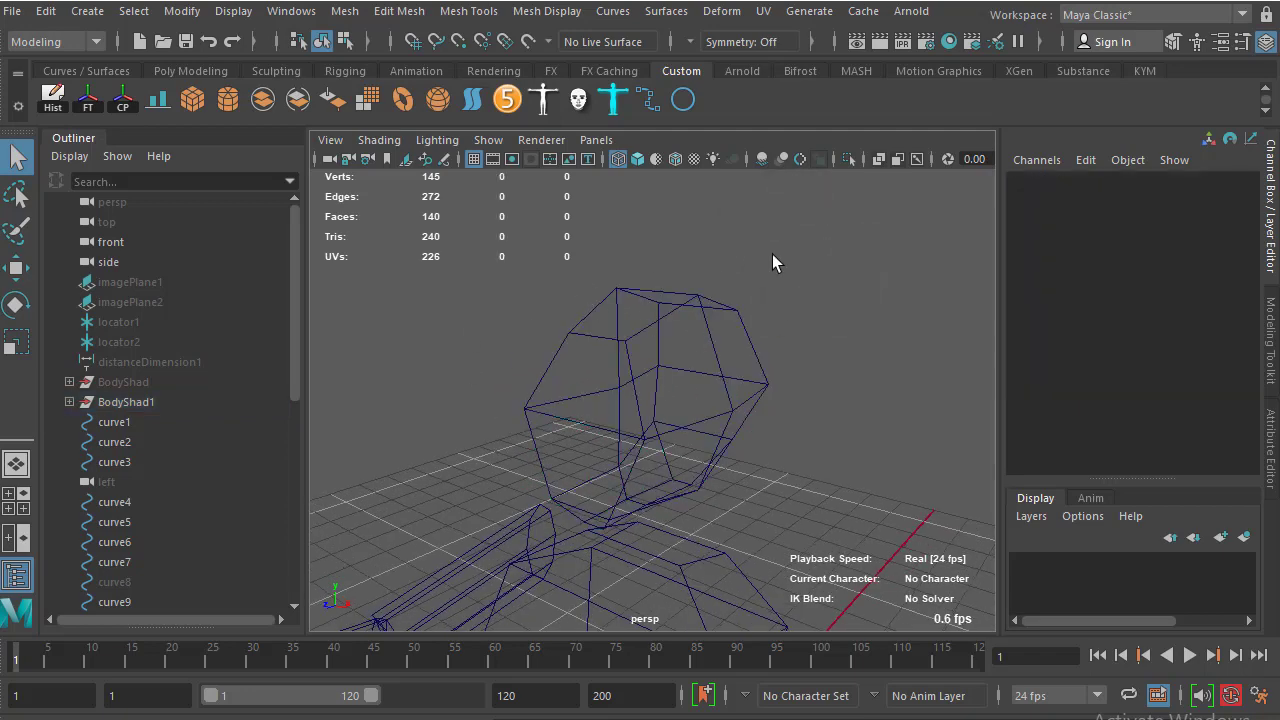
{"action": "key", "text": "a"}
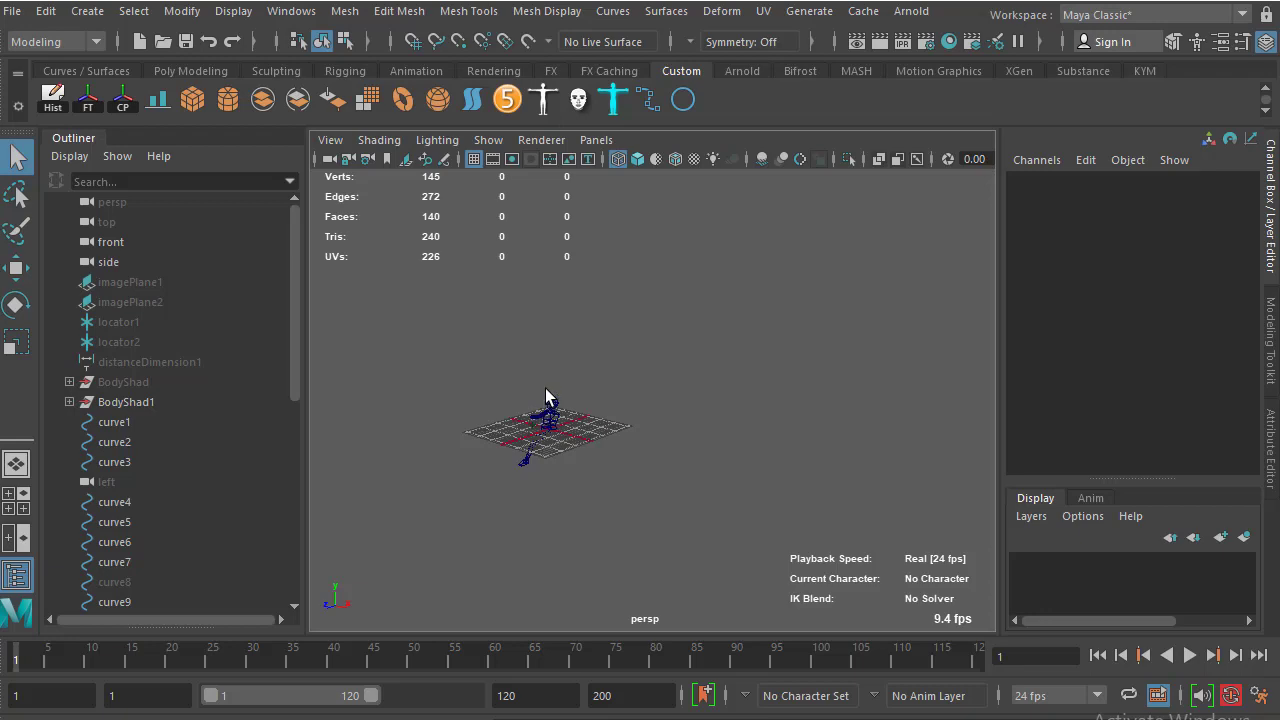
{"action": "right_click_drag", "start_coordinate": [560, 430], "coordinate": [779, 417], "text": "alt"}
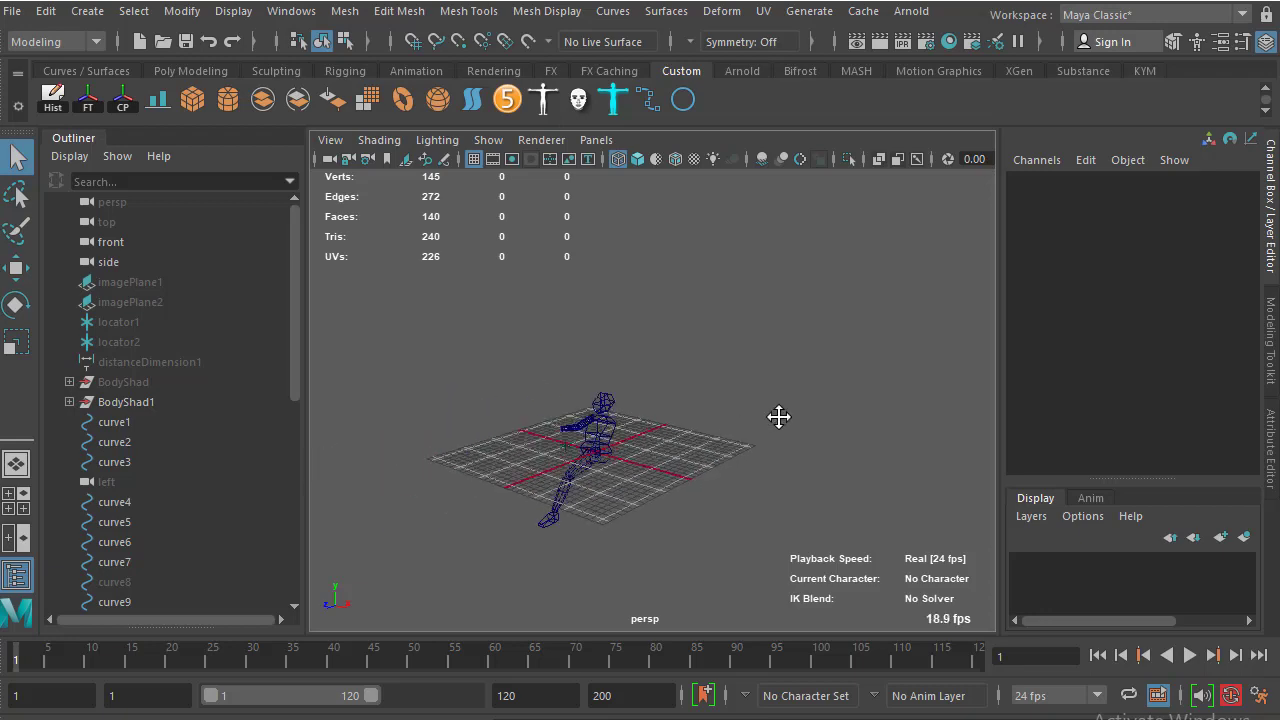
{"action": "left_click_drag", "start_coordinate": [779, 417], "coordinate": [600, 366], "text": "alt"}
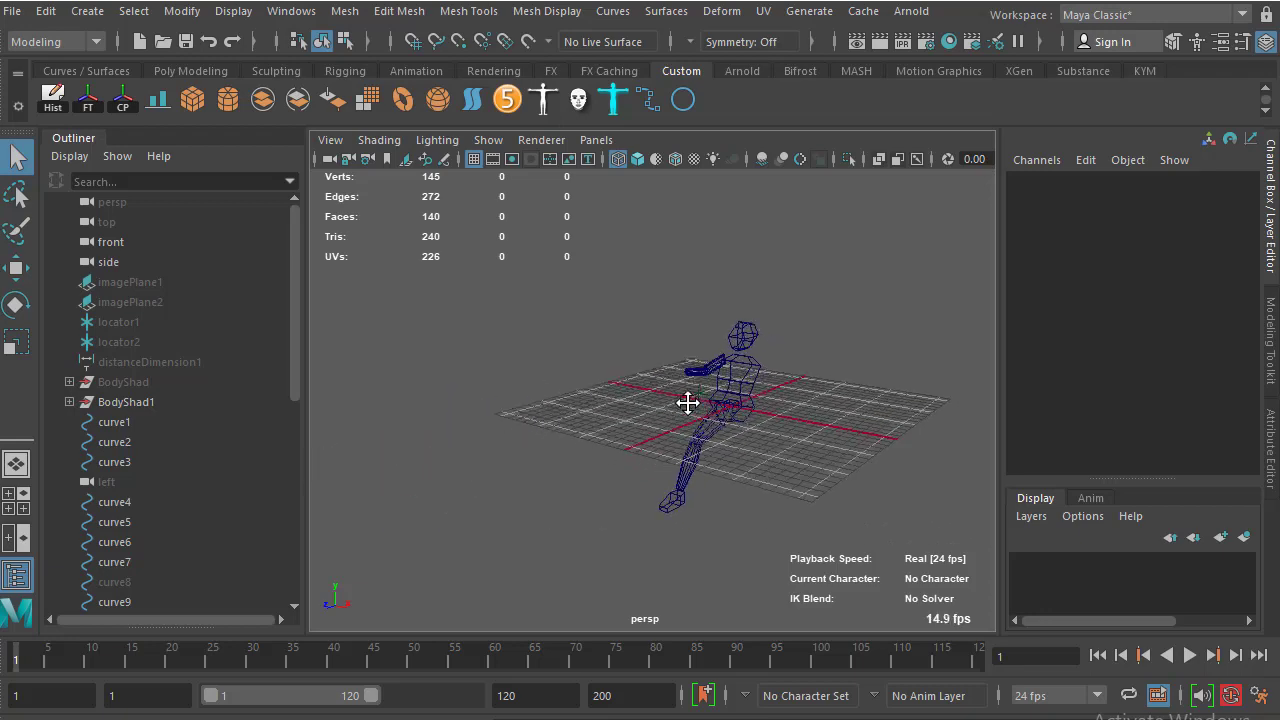
{"action": "scroll", "coordinate": [600, 366], "scroll_direction": "up", "scroll_amount": 3}
{"action": "scroll", "coordinate": [608, 371], "scroll_direction": "up", "scroll_amount": 1}
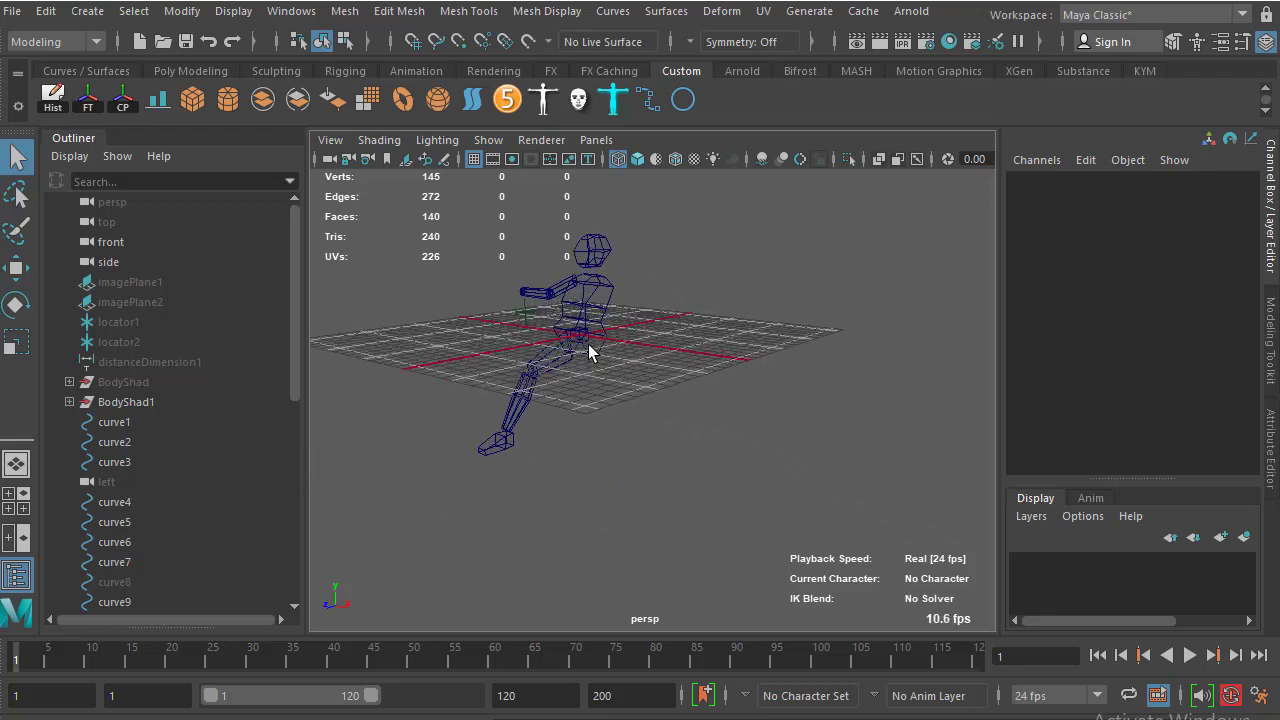
{"action": "left_click_drag", "start_coordinate": [590, 352], "coordinate": [614, 414], "text": "alt"}
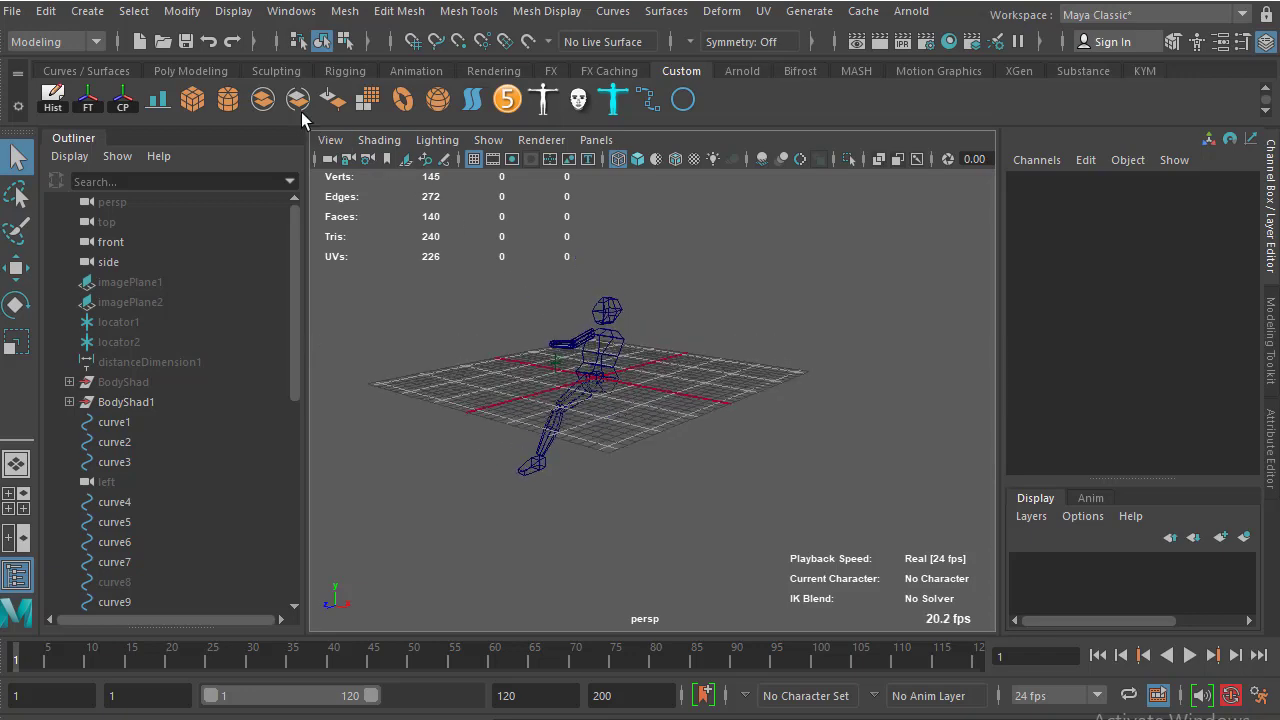
{"action": "left_click_drag", "start_coordinate": [510, 356], "coordinate": [466, 349], "text": "alt"}
{"action": "left_click", "coordinate": [520, 453]}
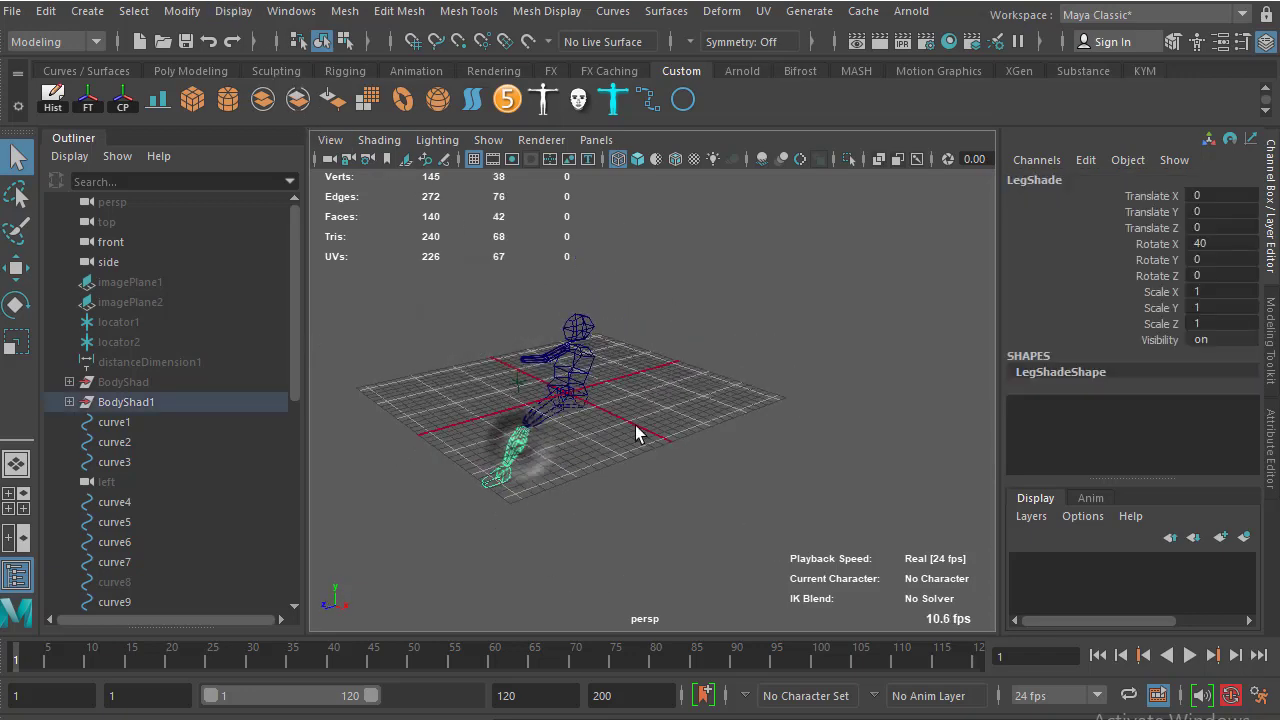
{"action": "key", "text": "f"}
{"action": "right_click_drag", "start_coordinate": [737, 434], "coordinate": [579, 366], "text": "alt"}
{"action": "left_click", "coordinate": [579, 366]}
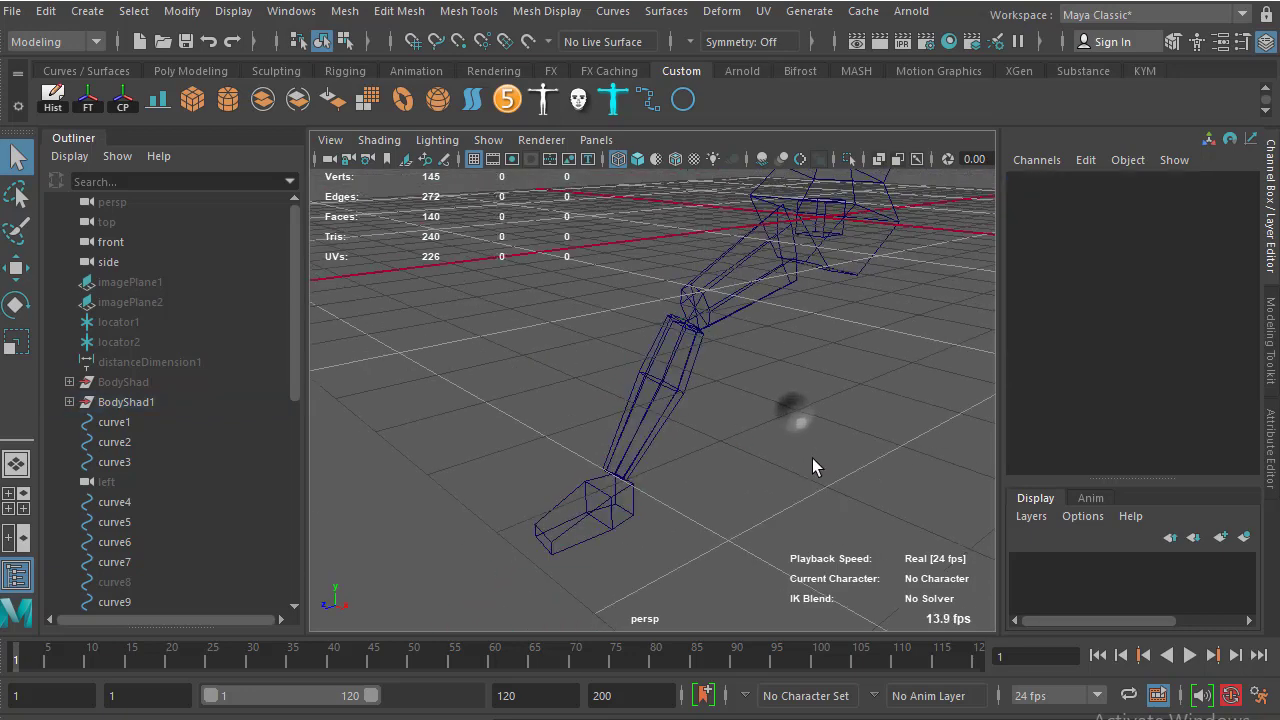
{"action": "right_click_drag", "start_coordinate": [811, 466], "coordinate": [651, 434], "text": "alt"}
{"action": "left_click_drag", "start_coordinate": [651, 434], "coordinate": [628, 414], "text": "alt"}
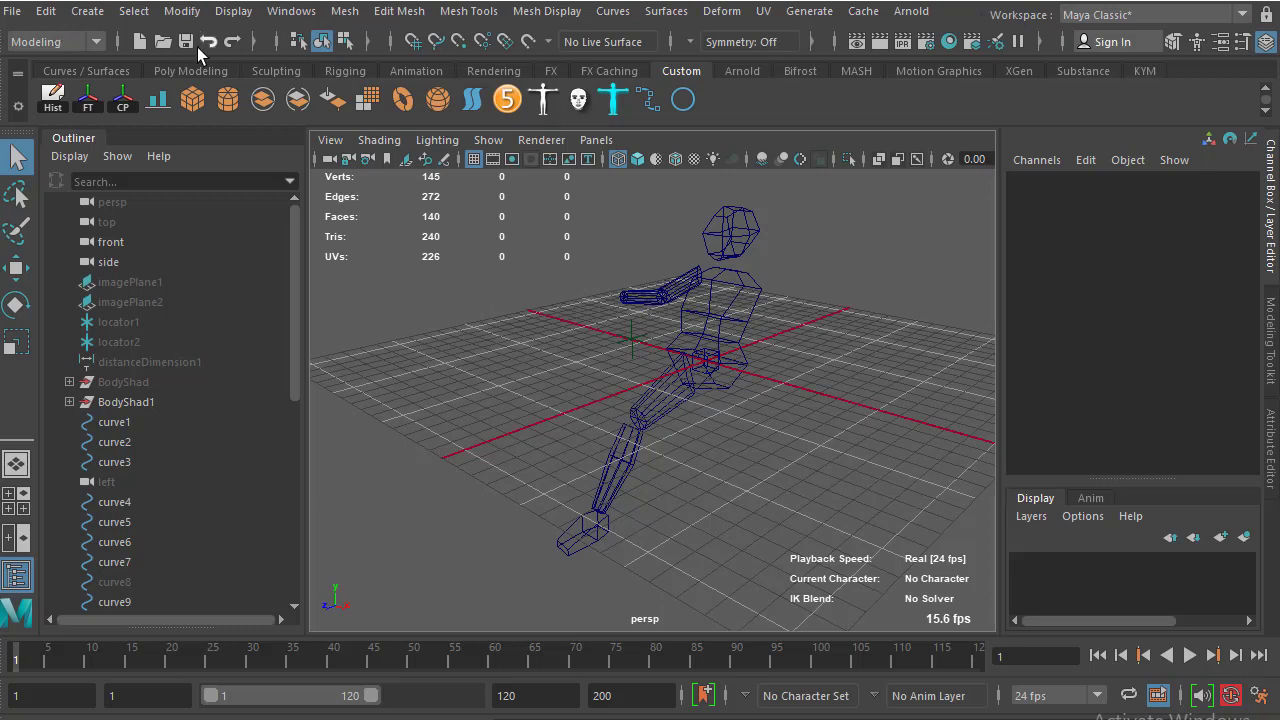
Open the scene Outliner from the Windows menu
{"action": "left_click", "coordinate": [290, 12]}
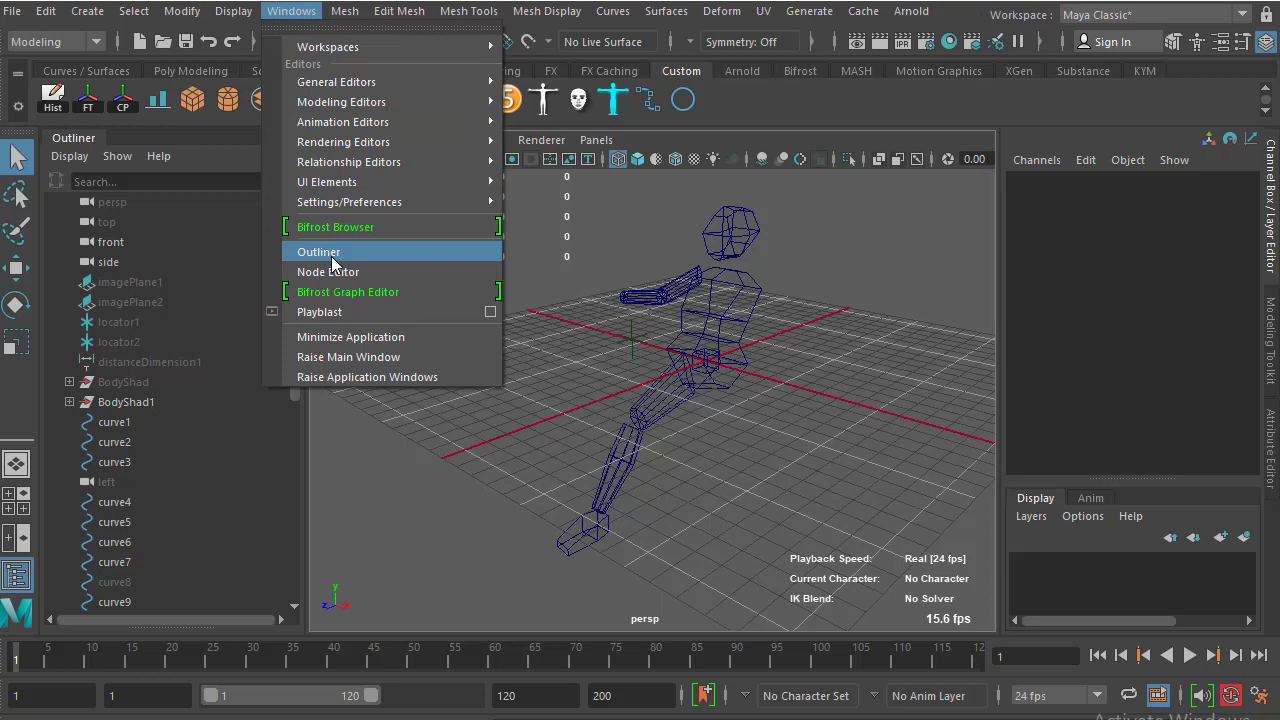
{"action": "left_click", "coordinate": [290, 228]}
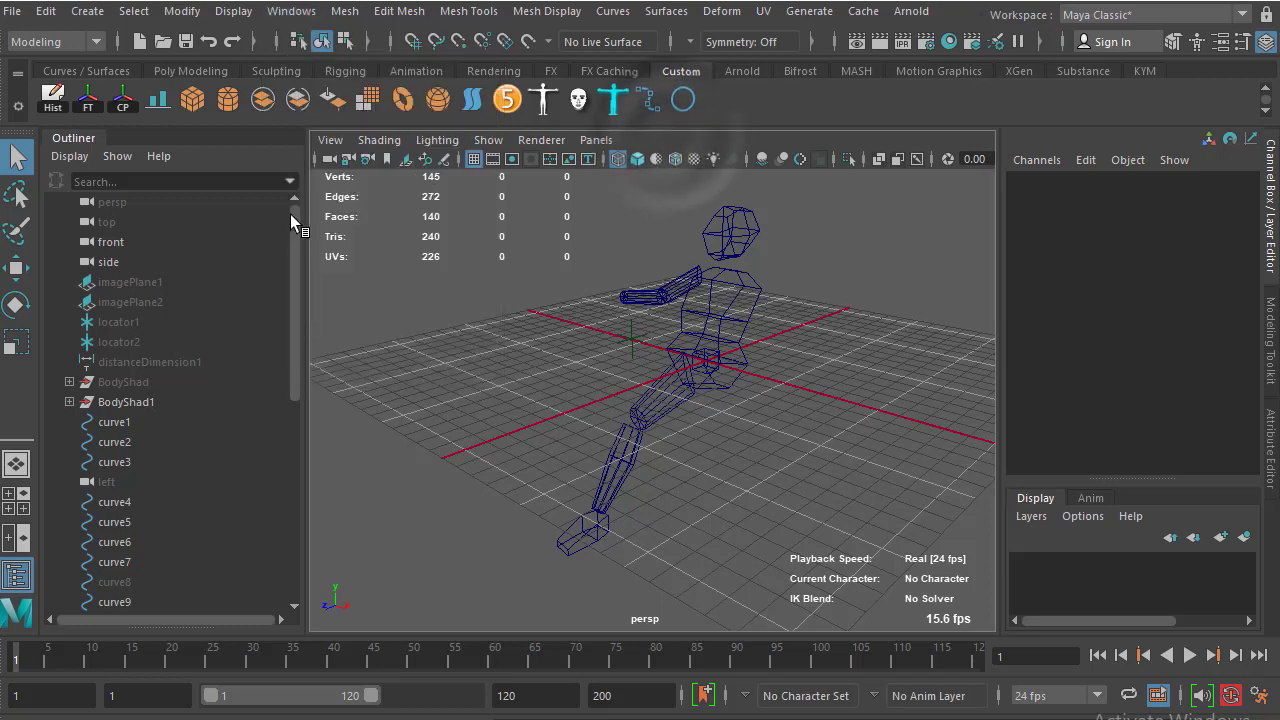
{"action": "left_click_drag", "start_coordinate": [290, 214], "coordinate": [320, 509]}
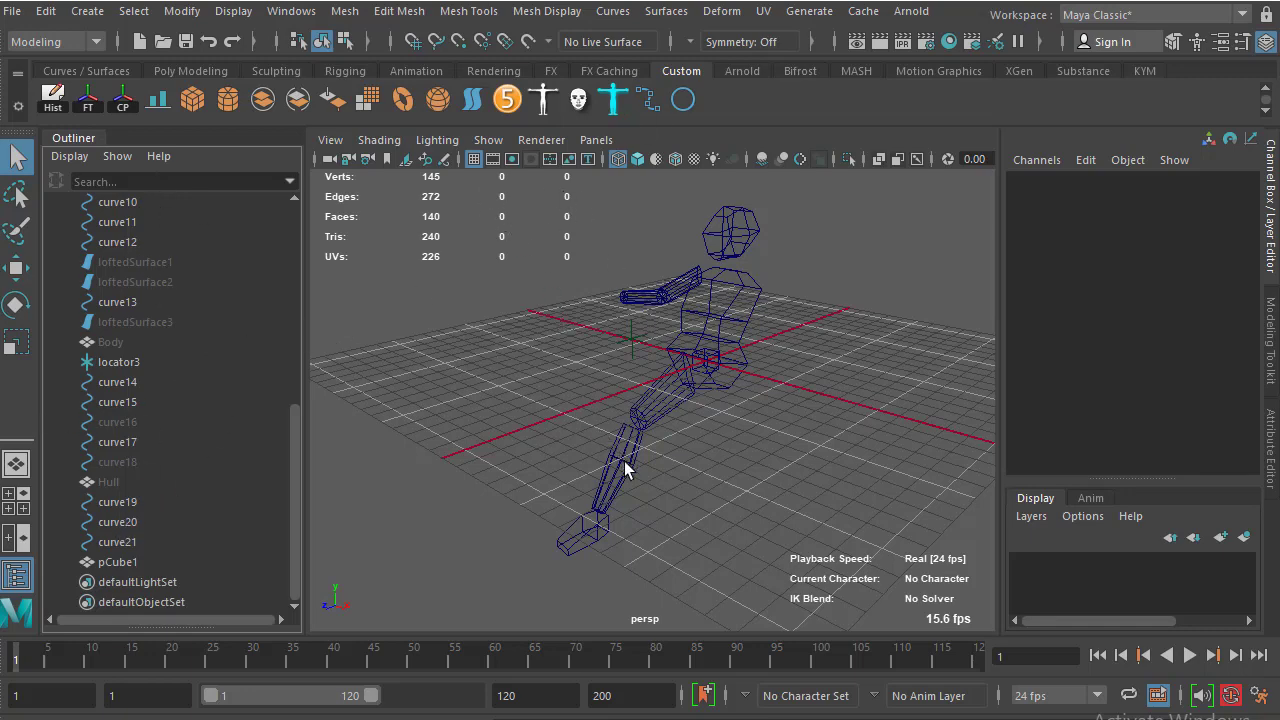
Select and frame pCube1, then deselect it with the Select tool
{"action": "right_click_drag", "start_coordinate": [624, 461], "coordinate": [523, 338], "text": "alt"}
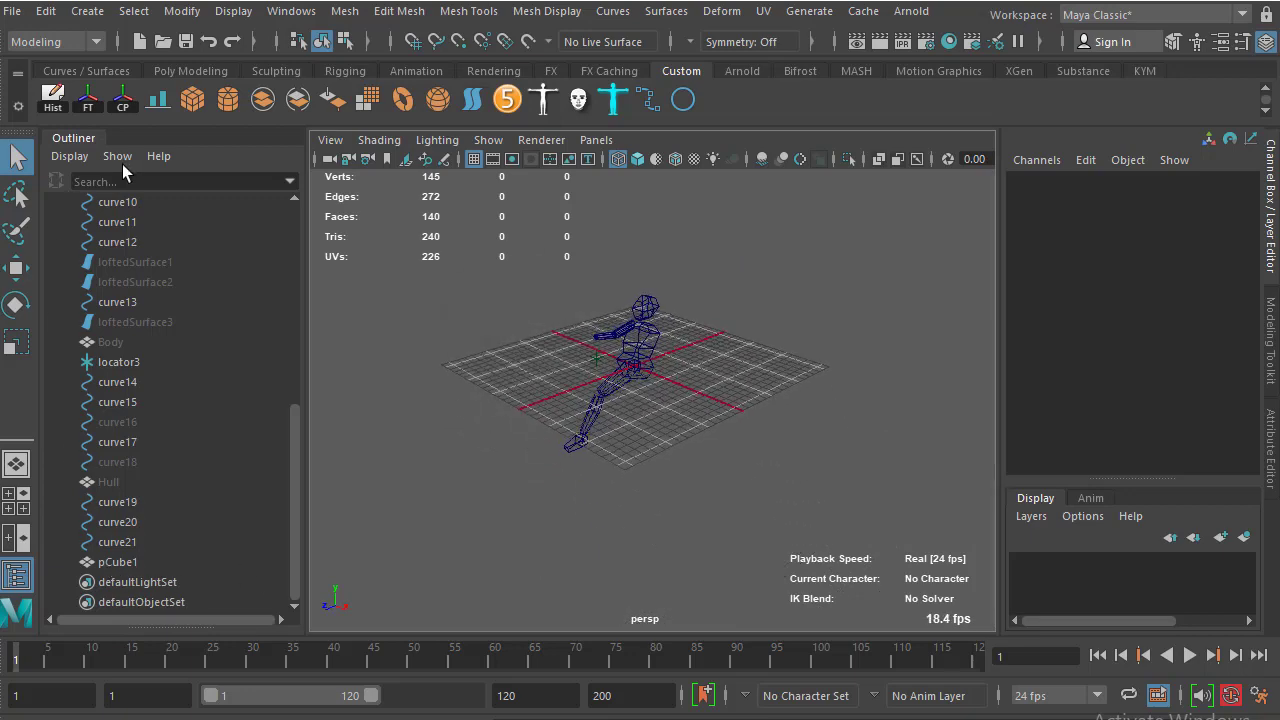
{"action": "left_click", "coordinate": [101, 566]}
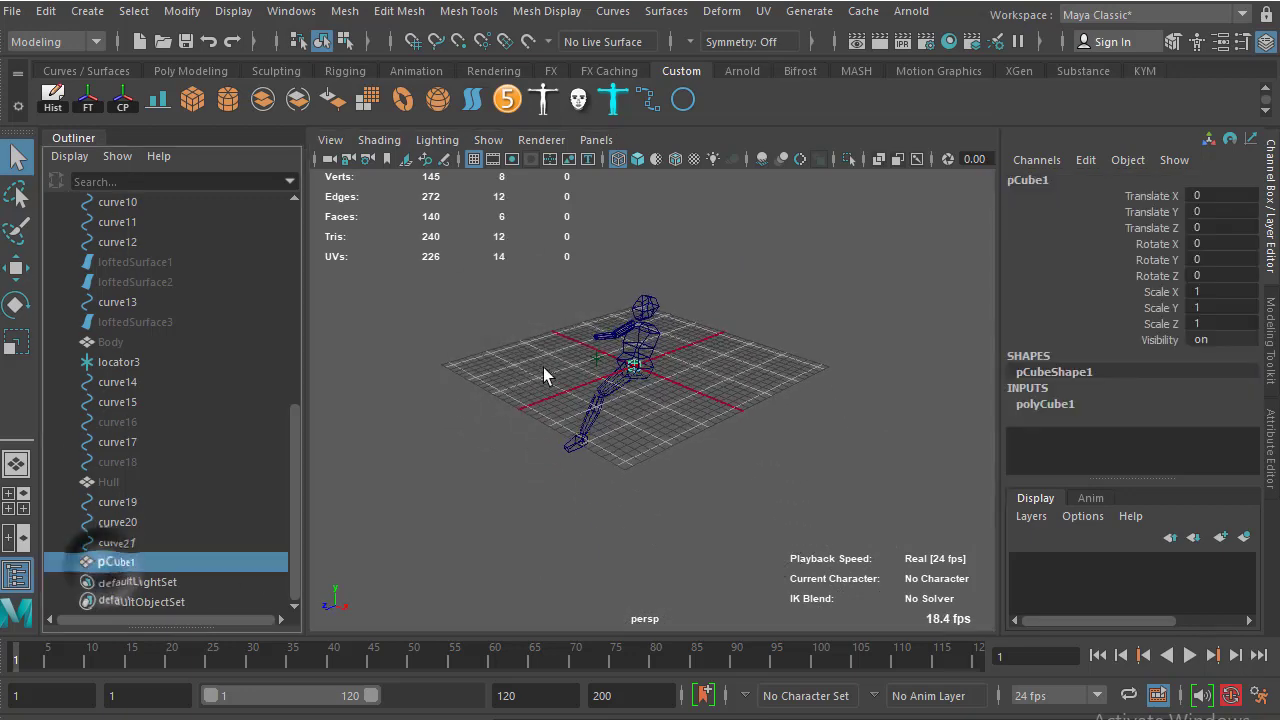
{"action": "key", "text": "f"}
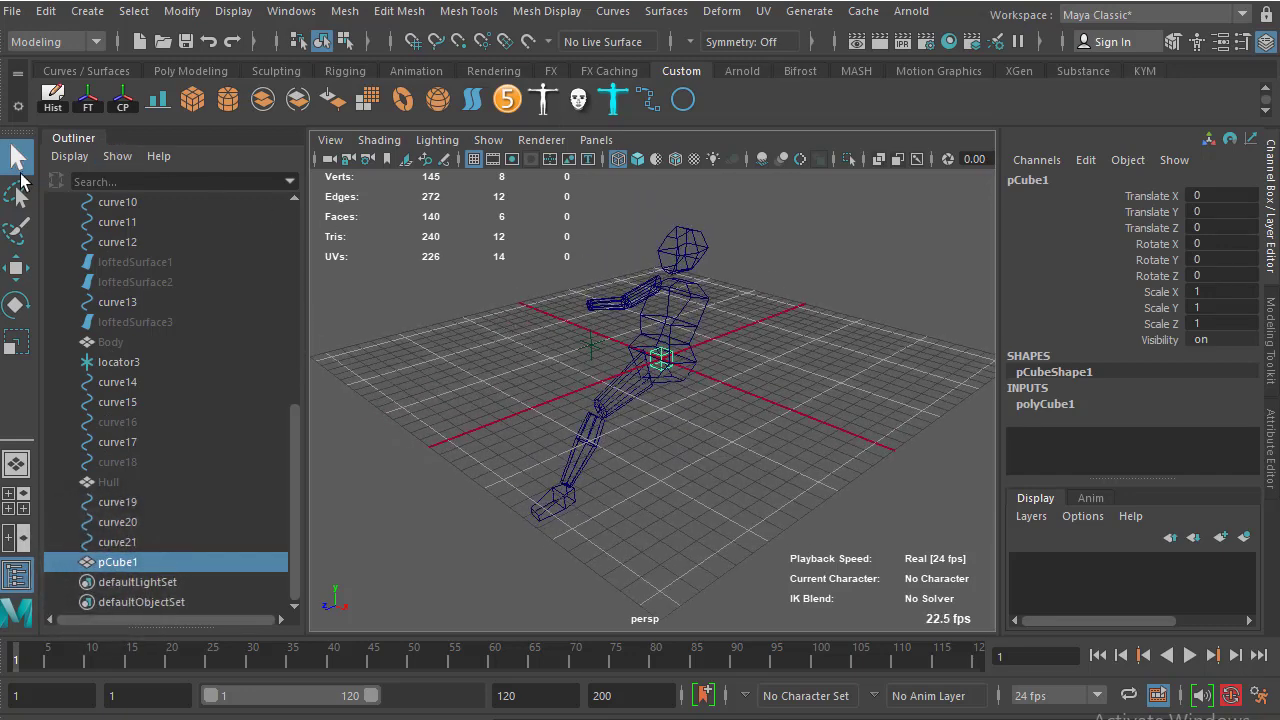
{"action": "left_click", "coordinate": [15, 158]}
{"action": "left_click", "coordinate": [728, 358]}
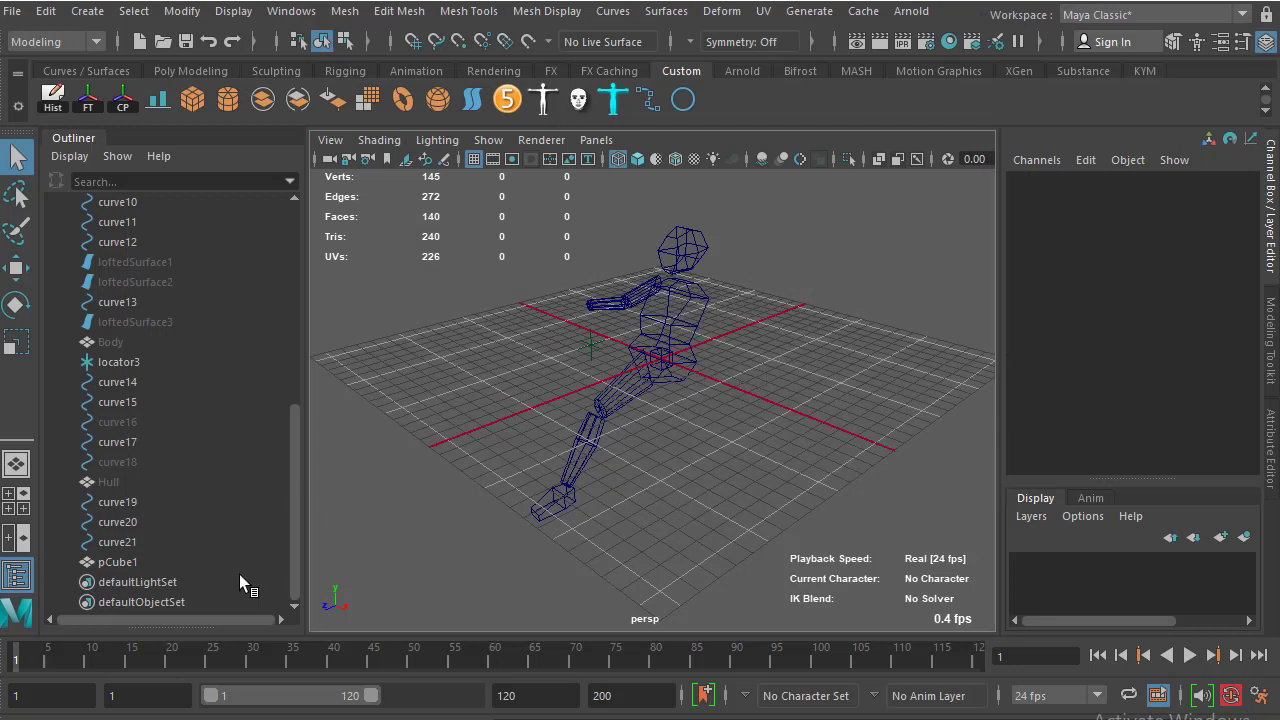
Select pCube1, view its pCubeShape1 attributes, then show the Modeling Toolkit panel
{"action": "left_click", "coordinate": [115, 563]}
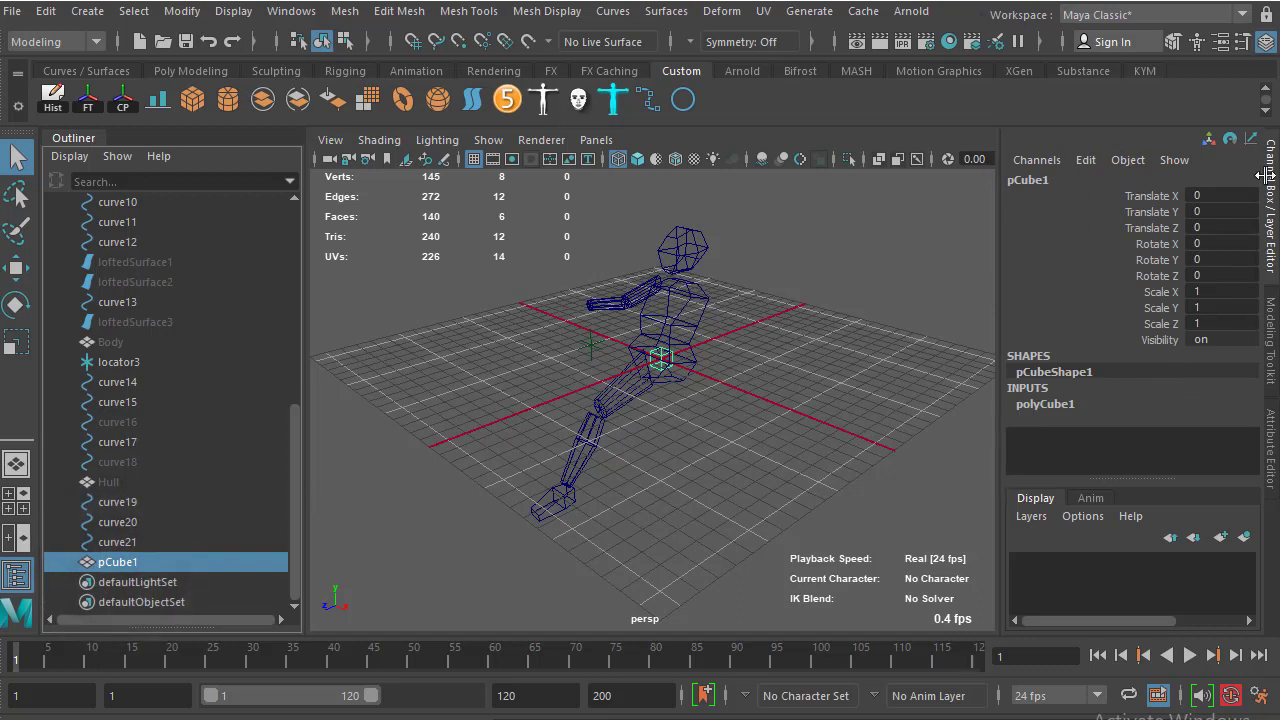
{"action": "left_click", "coordinate": [1222, 44]}
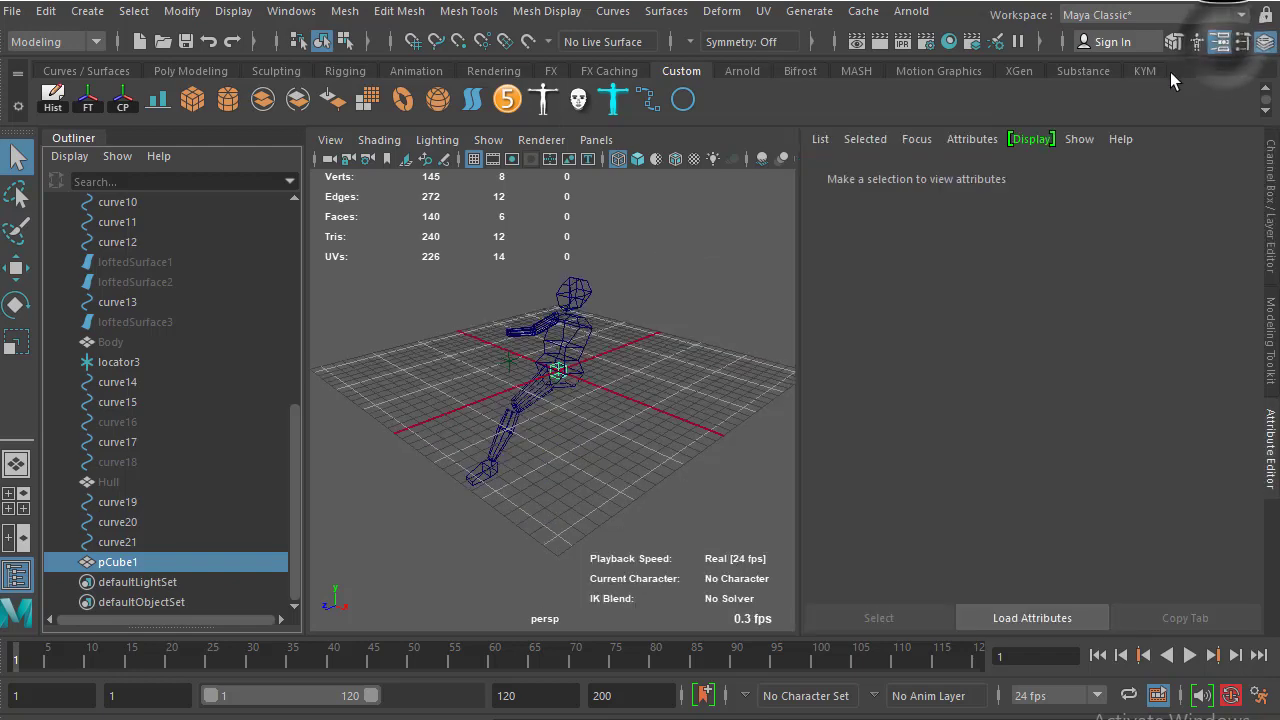
{"action": "left_click", "coordinate": [1266, 42]}
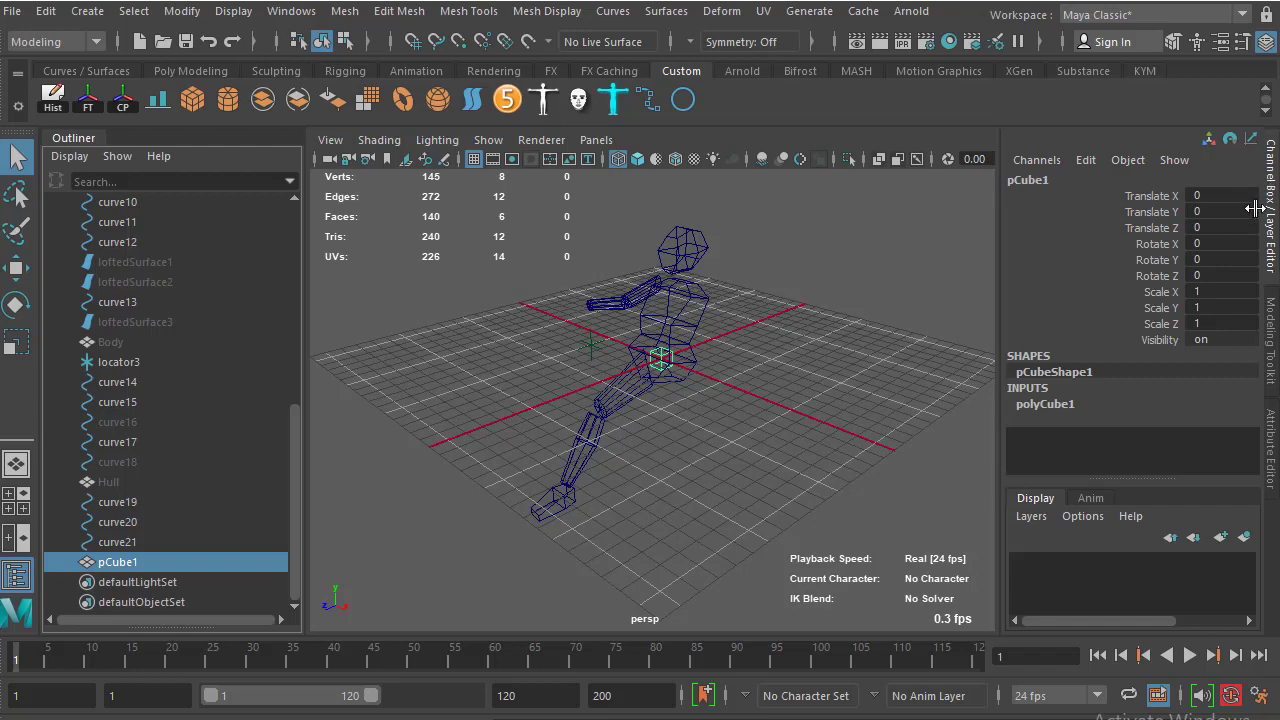
{"action": "left_click", "coordinate": [1270, 447]}
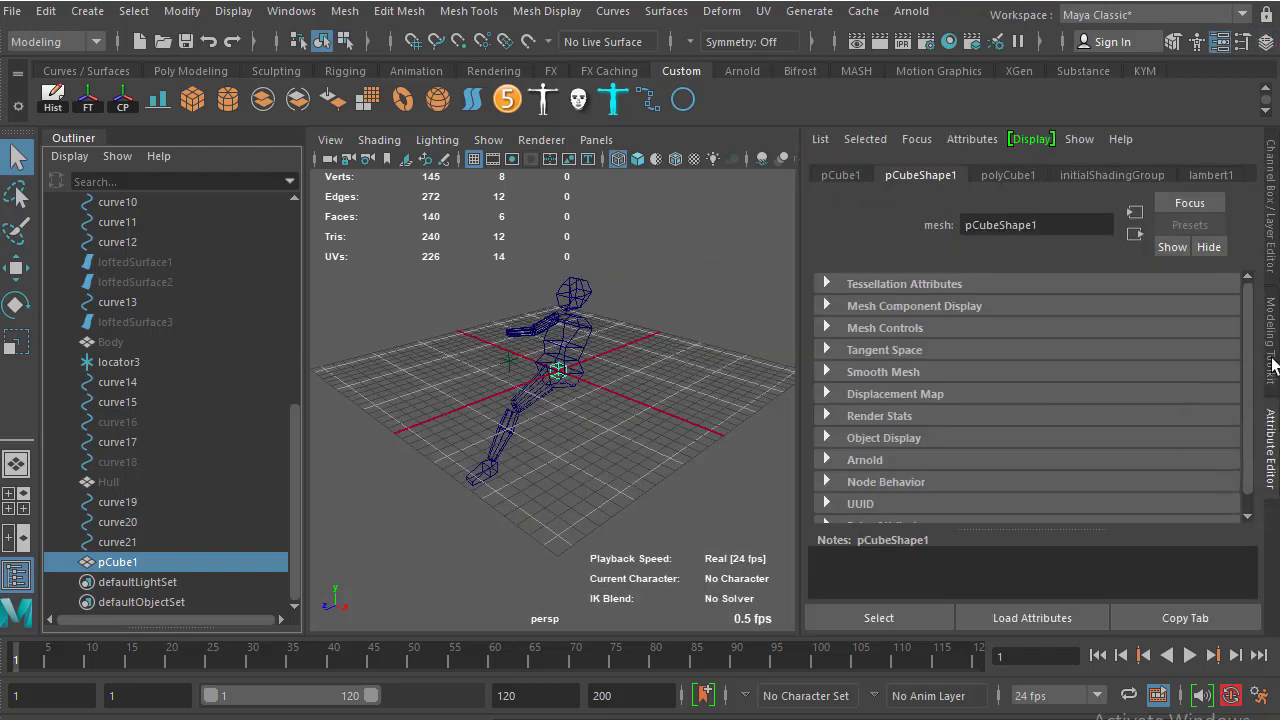
{"action": "left_click", "coordinate": [1272, 365]}
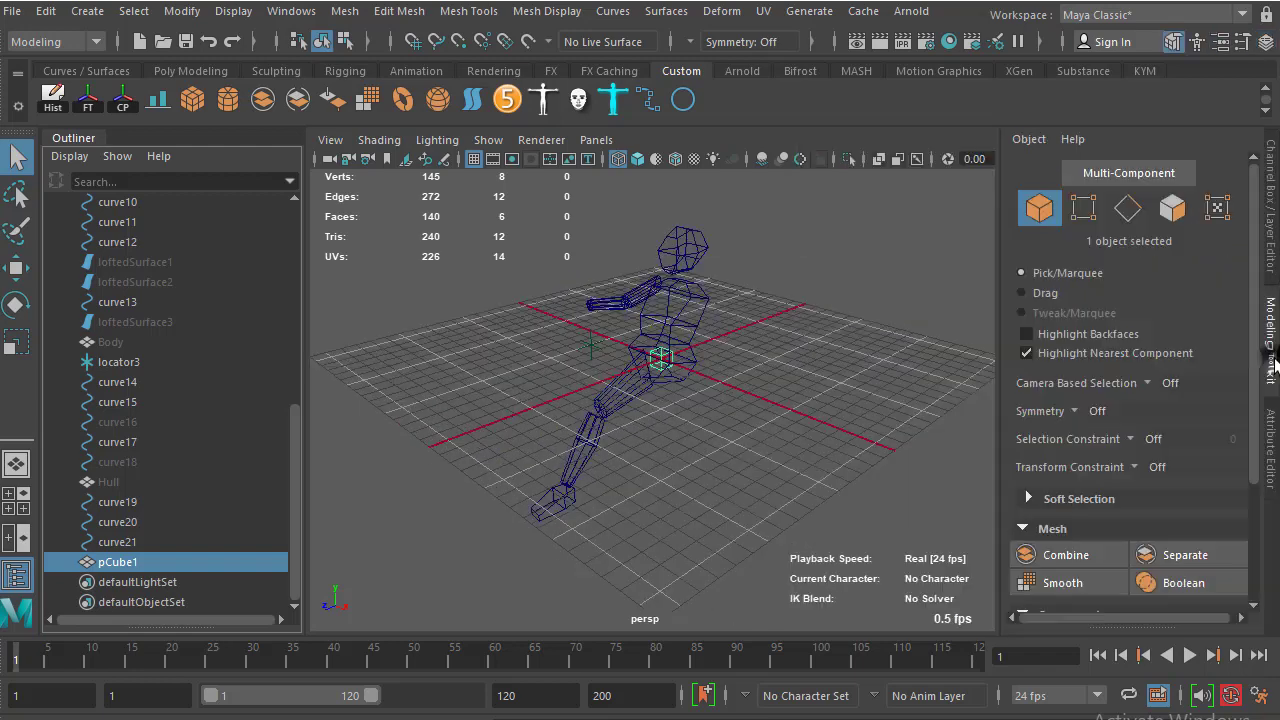
Switch back to the Channel Box for pCube1, then deselect it
{"action": "left_click", "coordinate": [1268, 208]}
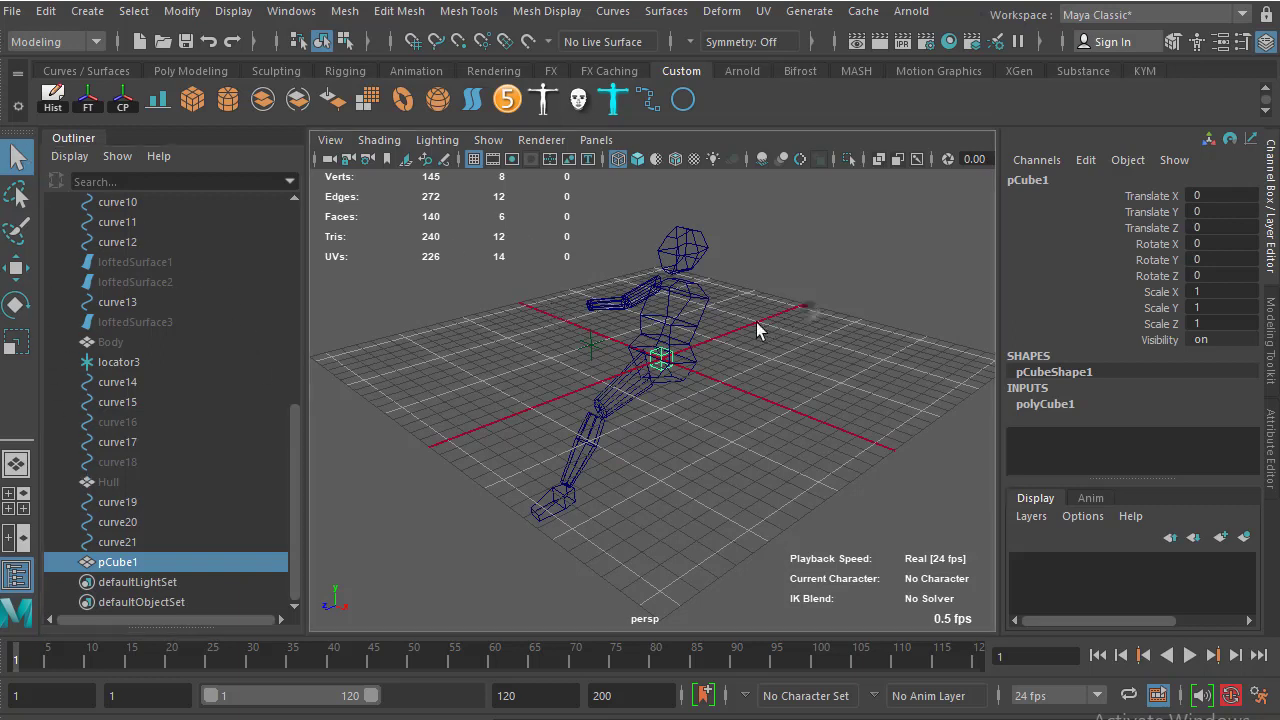
{"action": "left_click", "coordinate": [808, 300]}
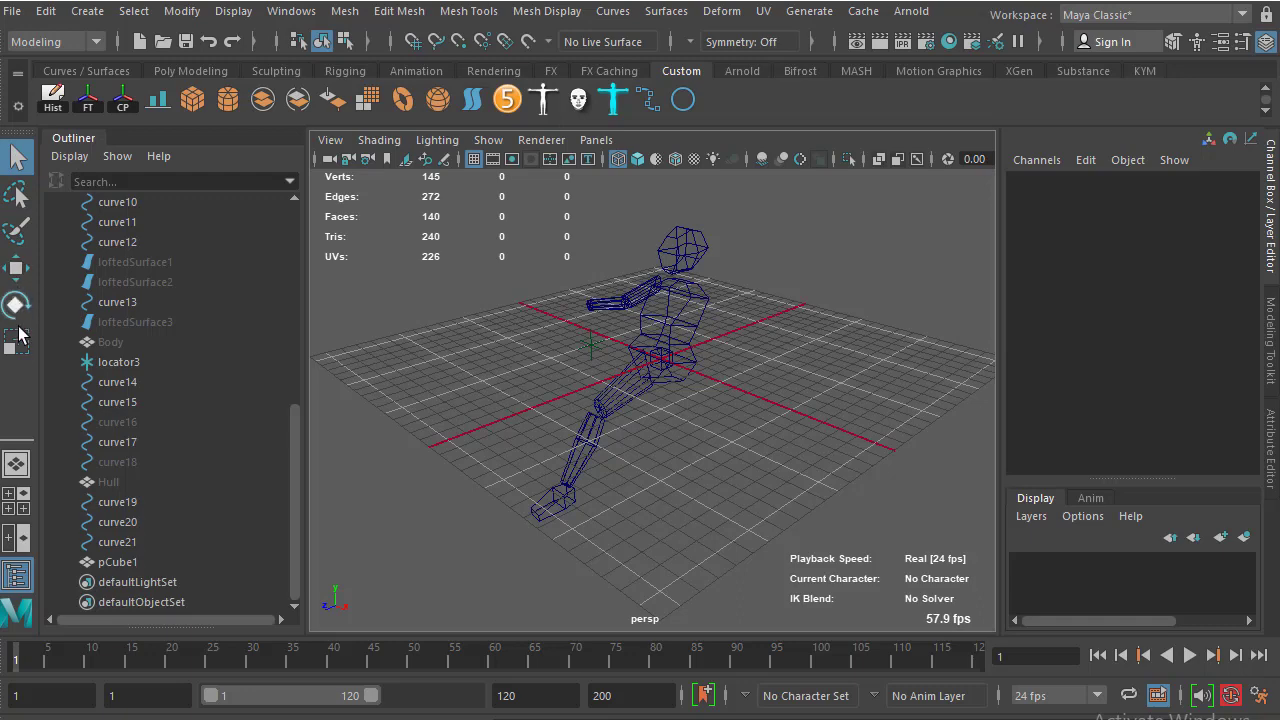
Zoom in and select the mannequin body, try Move and Rotate, then select pCube1
{"action": "mouse_move", "coordinate": [586, 349]}
{"action": "right_mouse_down", "text": "alt"}
{"action": "mouse_move", "coordinate": [609, 400]}
{"action": "mouse_move", "coordinate": [671, 466]}
{"action": "right_mouse_up", "text": "alt"}
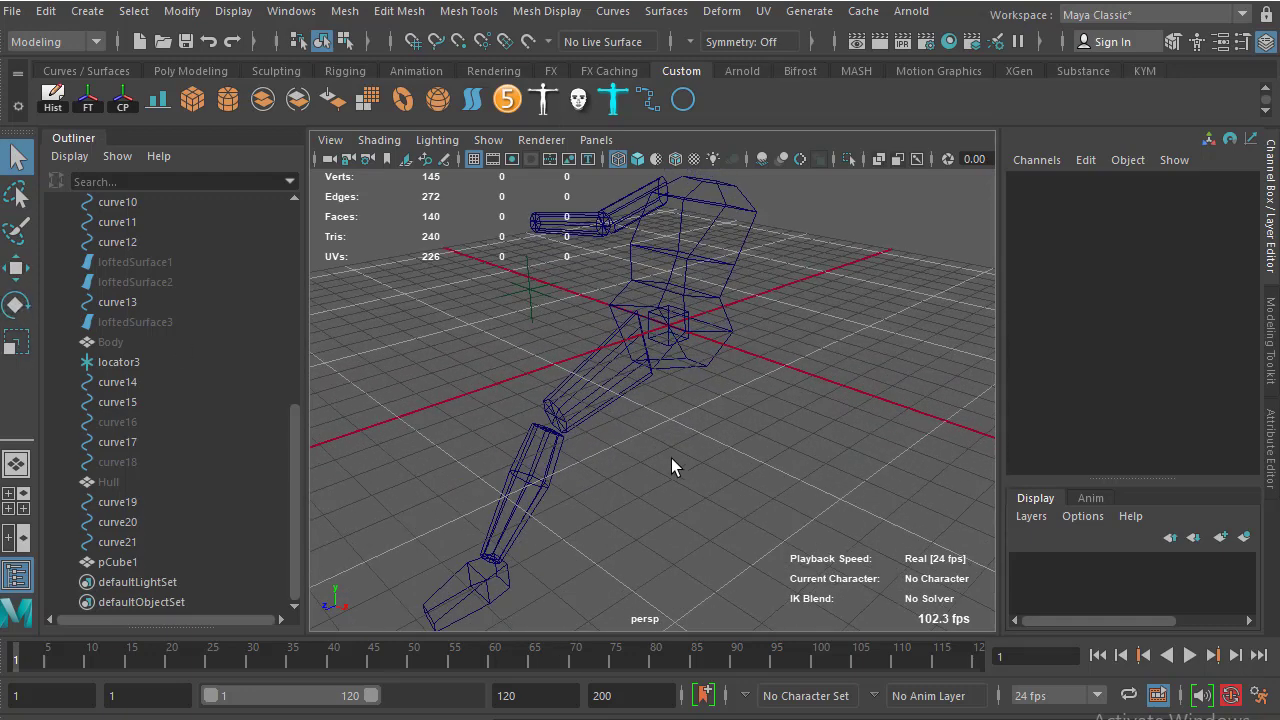
{"action": "left_click", "coordinate": [651, 321]}
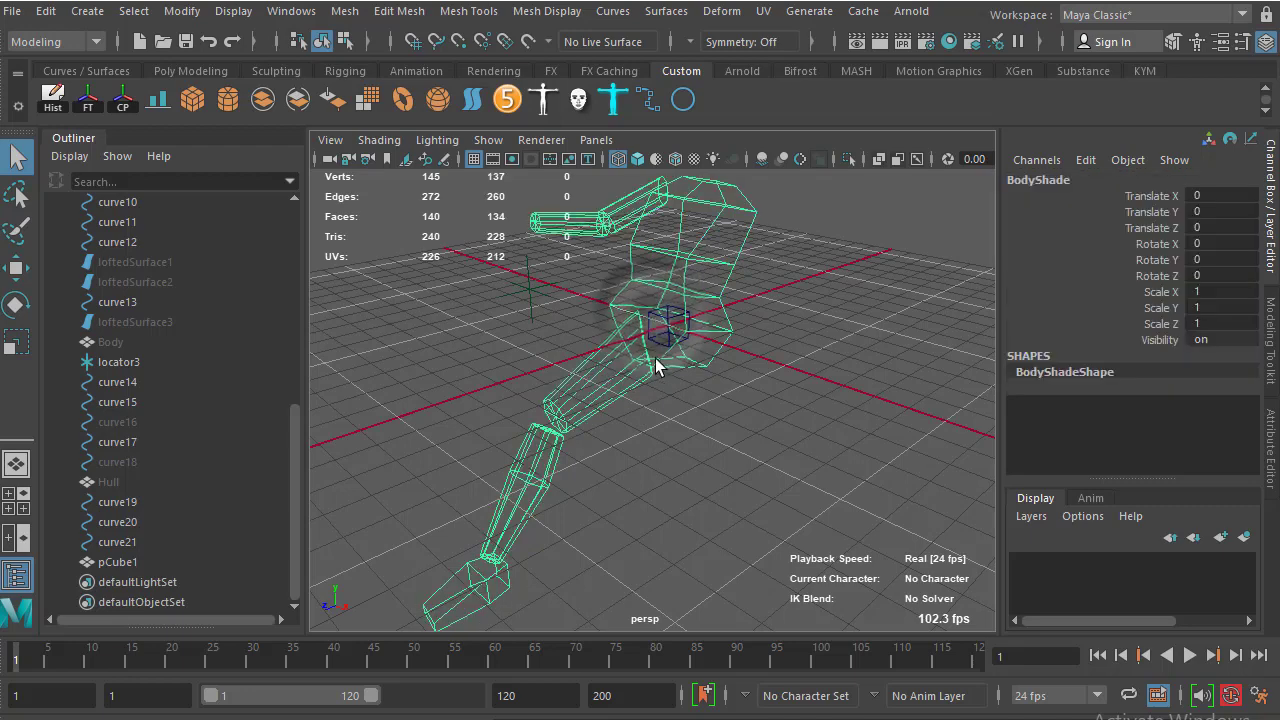
{"action": "left_click_drag", "start_coordinate": [688, 415], "coordinate": [648, 380], "text": "alt"}
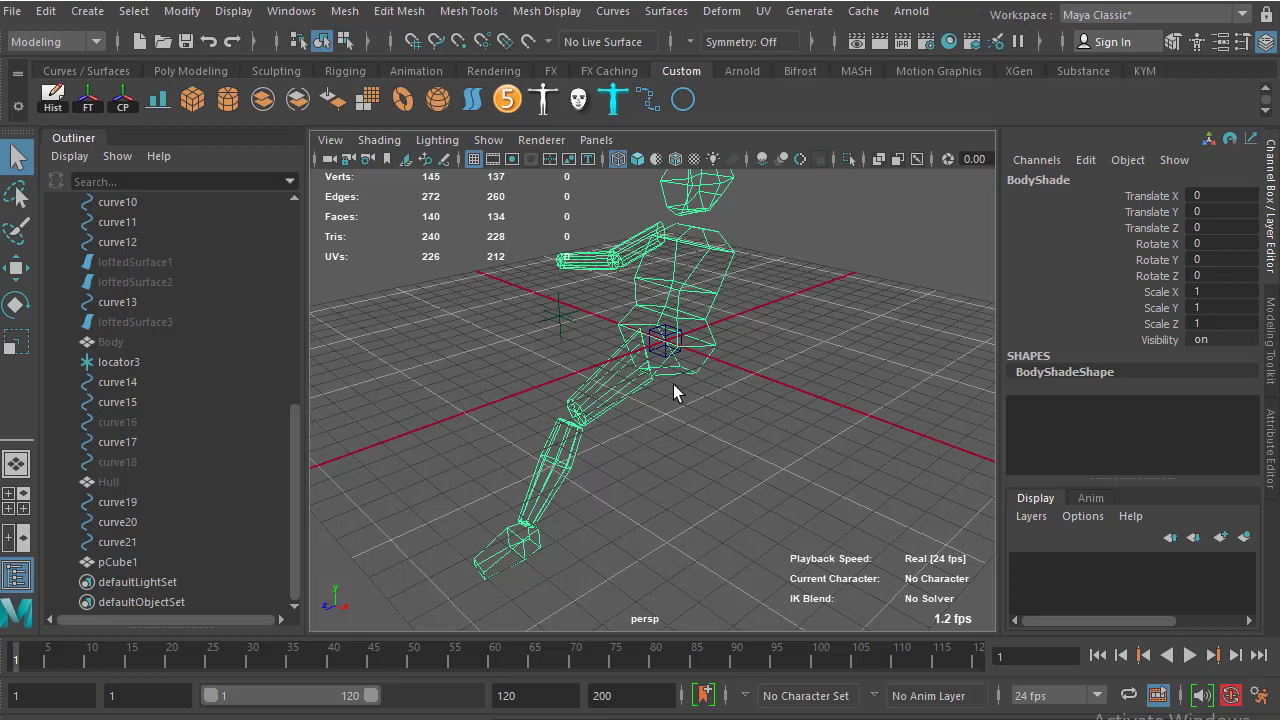
{"action": "key", "text": "w"}
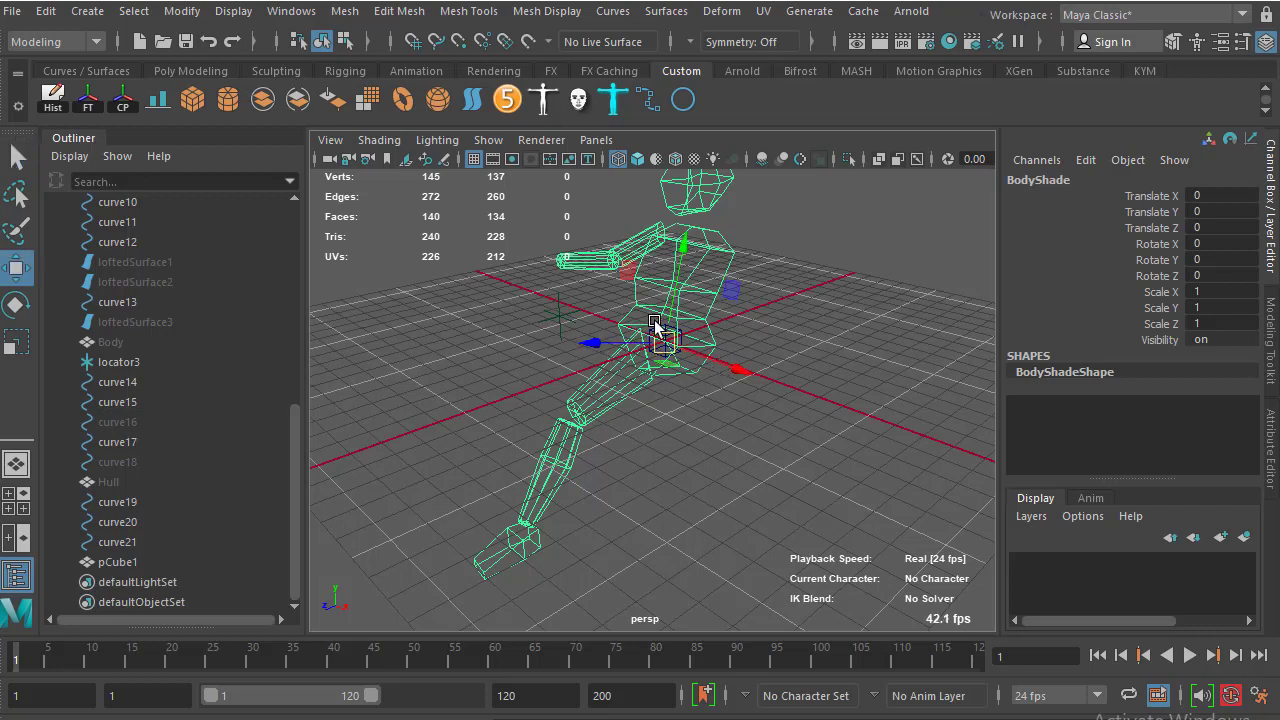
{"action": "key", "text": "e"}
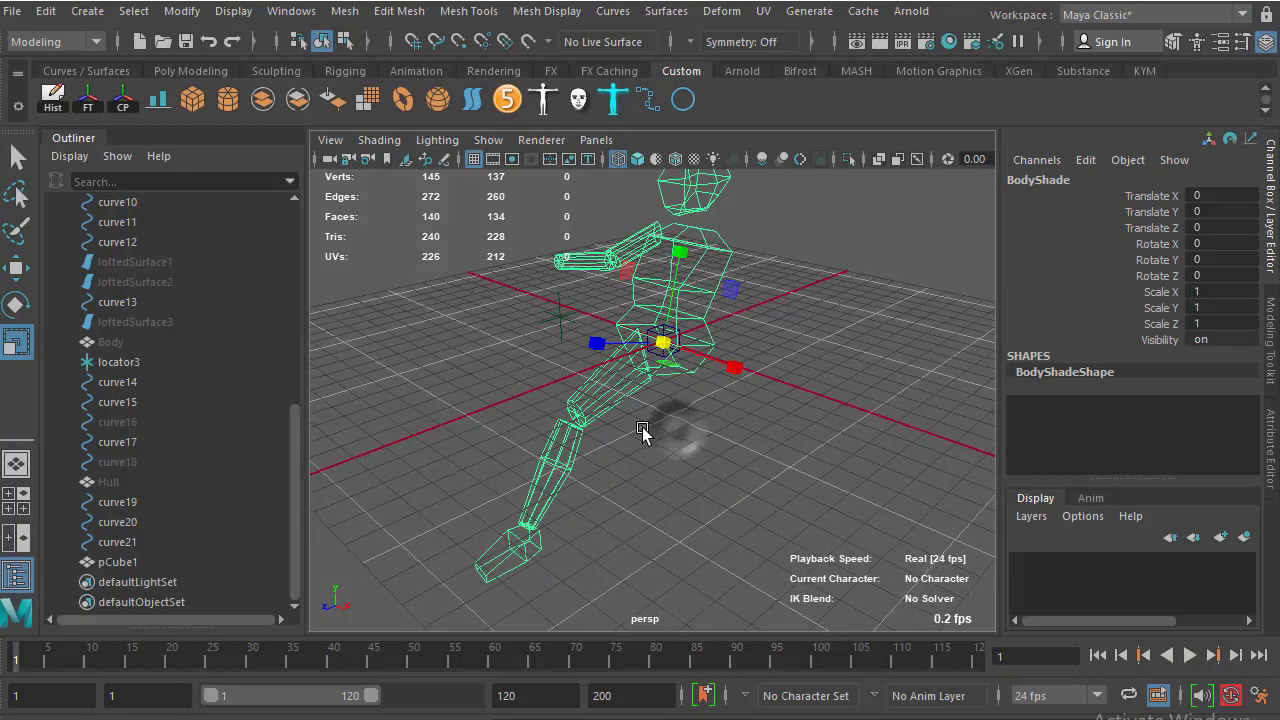
{"action": "left_click", "coordinate": [118, 562]}
Frame pCube1 and move it along X to 8.024, with shaded display on
{"action": "key", "text": "f"}
{"action": "key", "text": "w"}
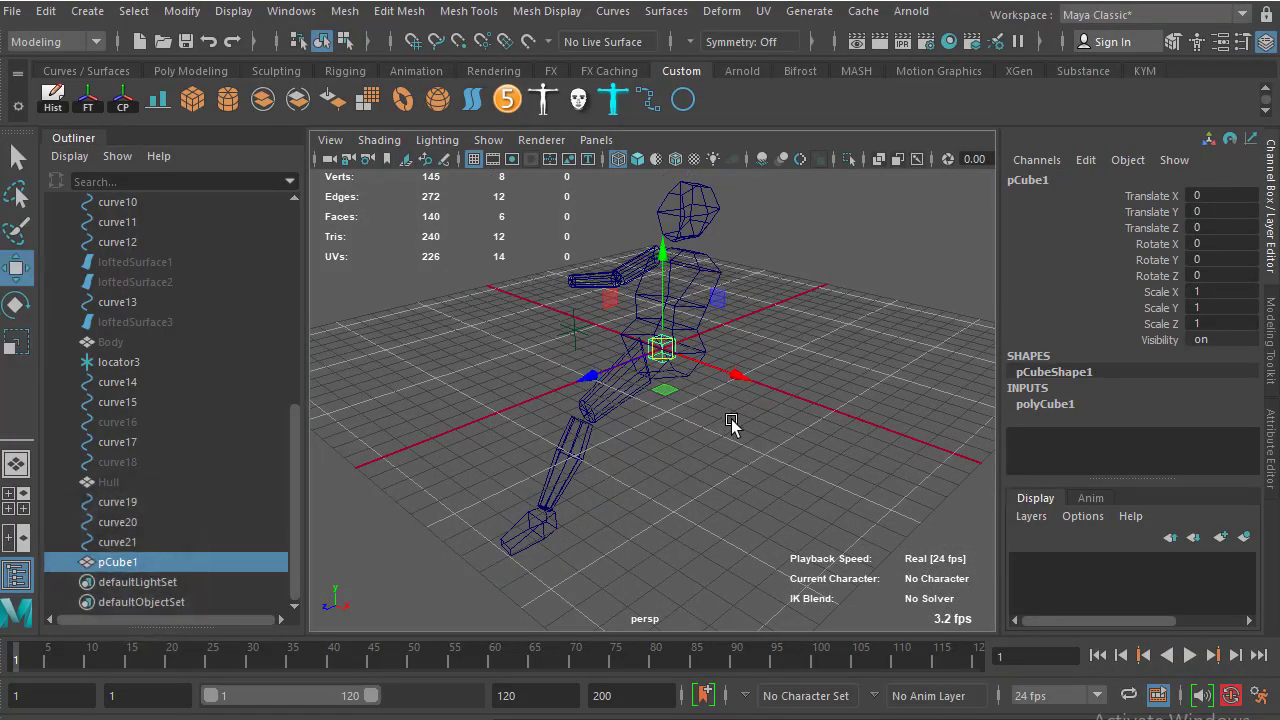
{"action": "mouse_move", "coordinate": [718, 372]}
{"action": "left_mouse_down"}
{"action": "mouse_move", "coordinate": [860, 445]}
{"action": "mouse_move", "coordinate": [678, 400]}
{"action": "left_mouse_up"}
{"action": "key", "text": "5"}
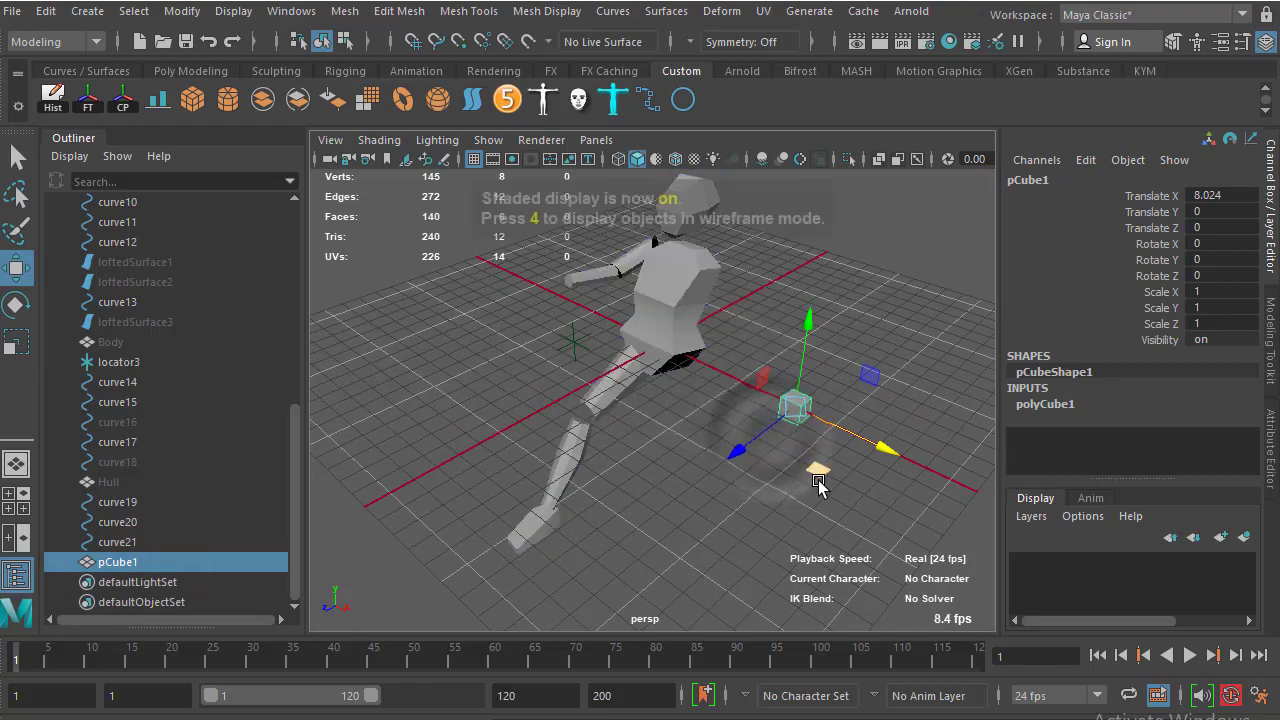
Zoom in and scale pCube1 uniformly to 1.786
{"action": "right_click_drag", "start_coordinate": [678, 400], "coordinate": [657, 480], "text": "alt"}
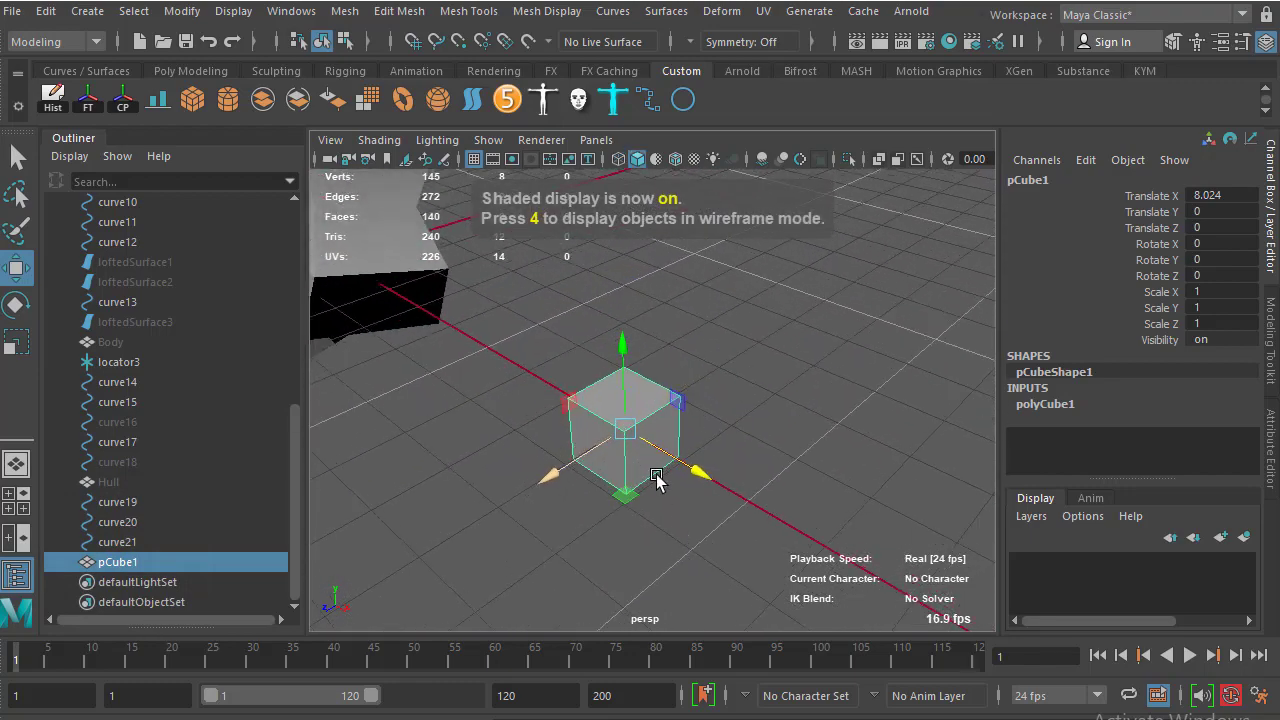
{"action": "middle_click_drag", "start_coordinate": [657, 480], "coordinate": [657, 463], "text": "alt"}
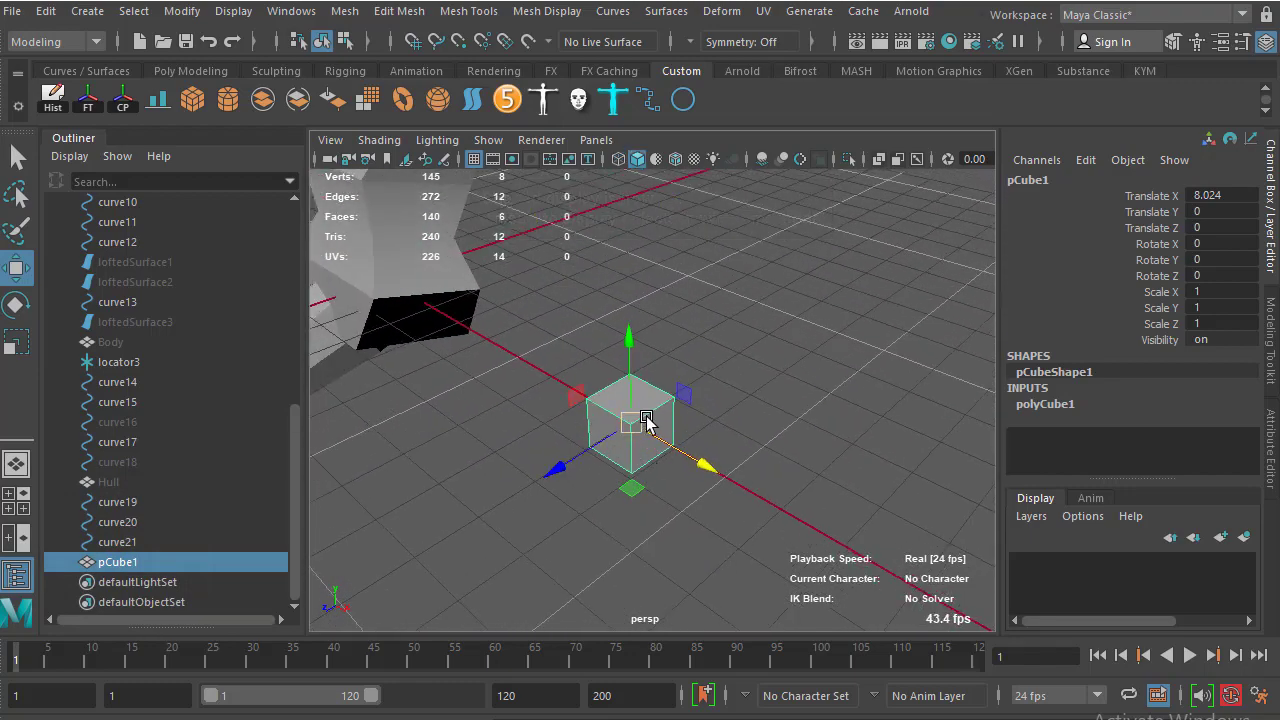
{"action": "key", "text": "r"}
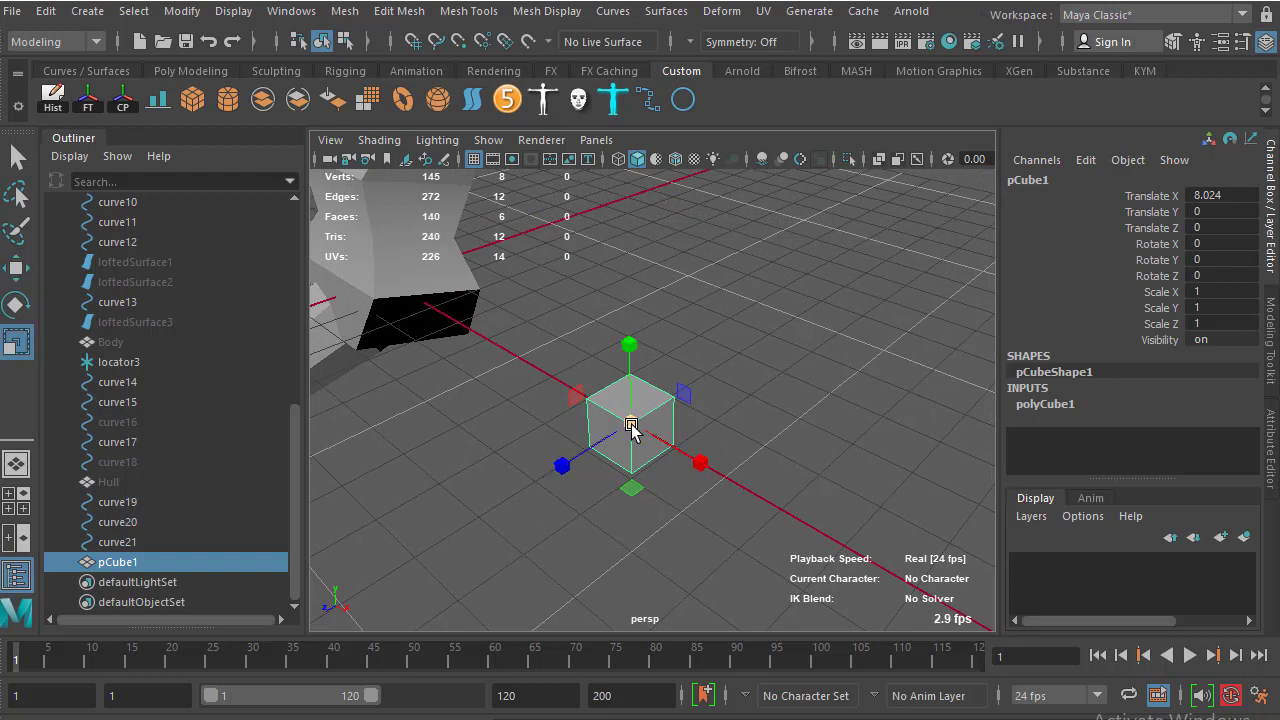
{"action": "mouse_move", "coordinate": [630, 422]}
{"action": "left_mouse_down"}
{"action": "mouse_move", "coordinate": [607, 418]}
{"action": "mouse_move", "coordinate": [671, 474]}
{"action": "left_mouse_up"}
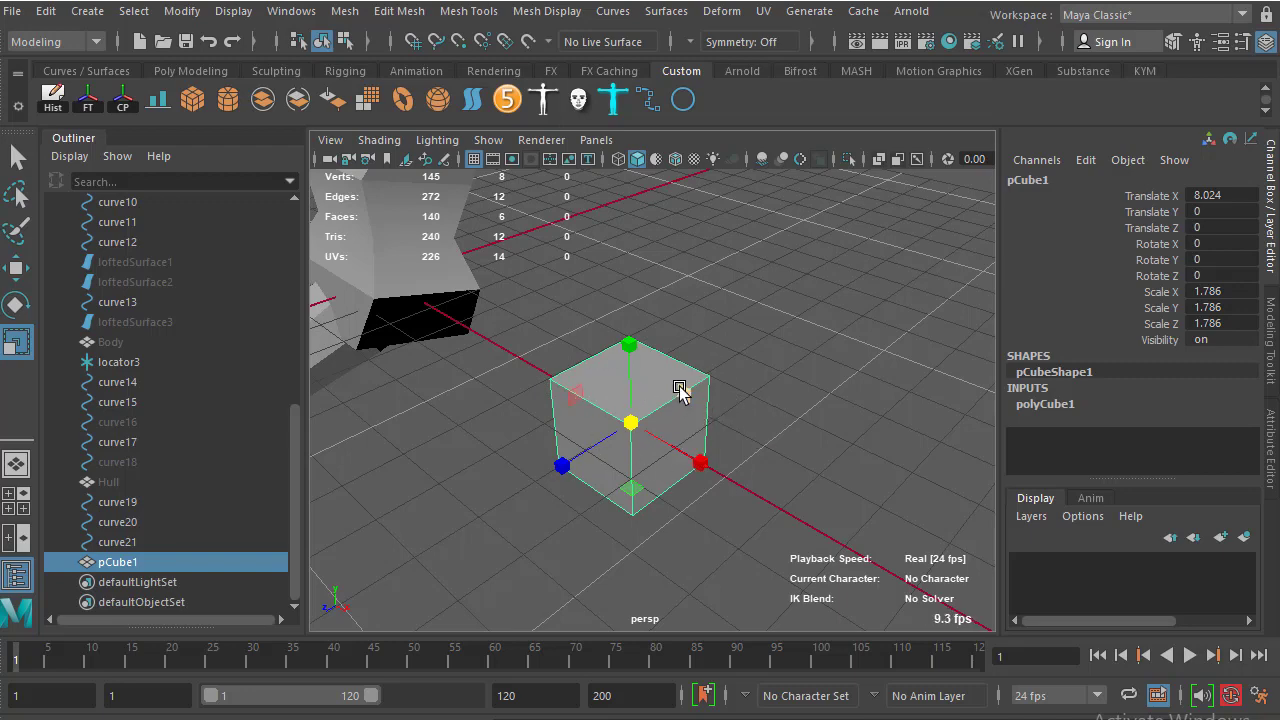
Stretch the cube non-uniformly along X, Z and Y with the scale handles
{"action": "left_click_drag", "start_coordinate": [651, 366], "coordinate": [648, 357], "text": "alt"}
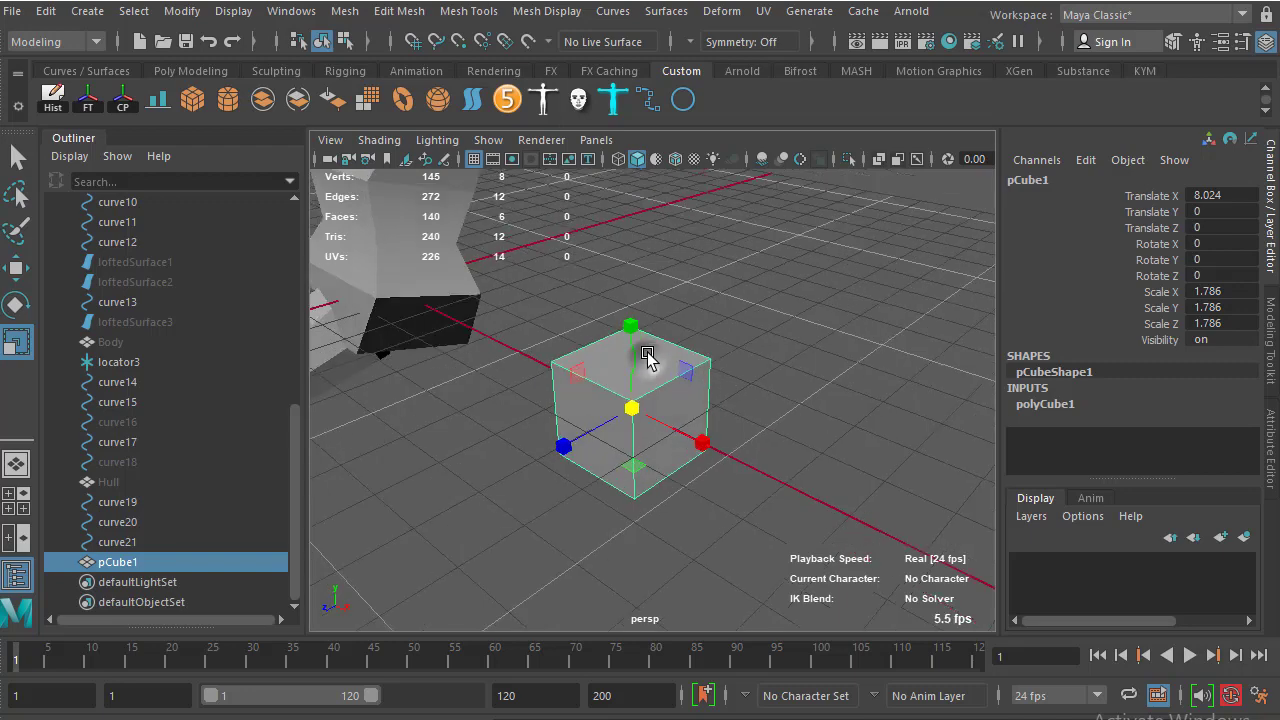
{"action": "right_click_drag", "start_coordinate": [648, 357], "coordinate": [714, 349], "text": "alt"}
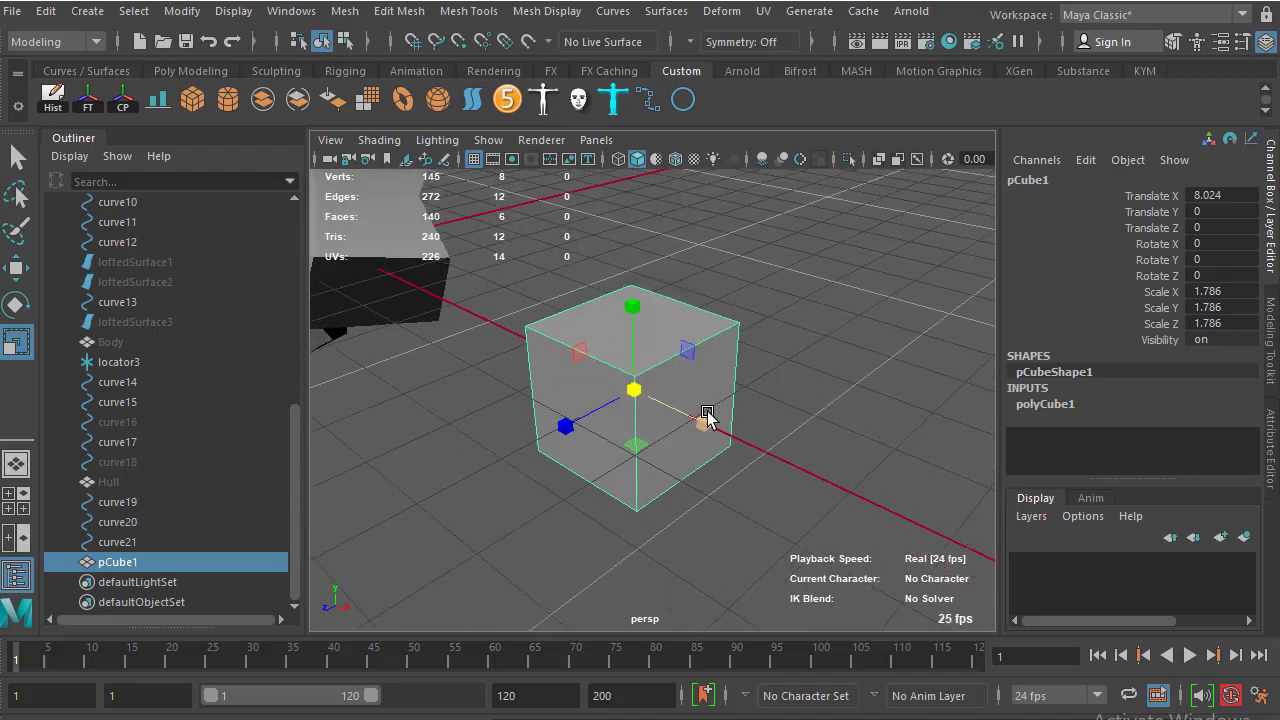
{"action": "mouse_move", "coordinate": [707, 416]}
{"action": "left_mouse_down"}
{"action": "mouse_move", "coordinate": [808, 484]}
{"action": "mouse_move", "coordinate": [770, 495]}
{"action": "left_mouse_up"}
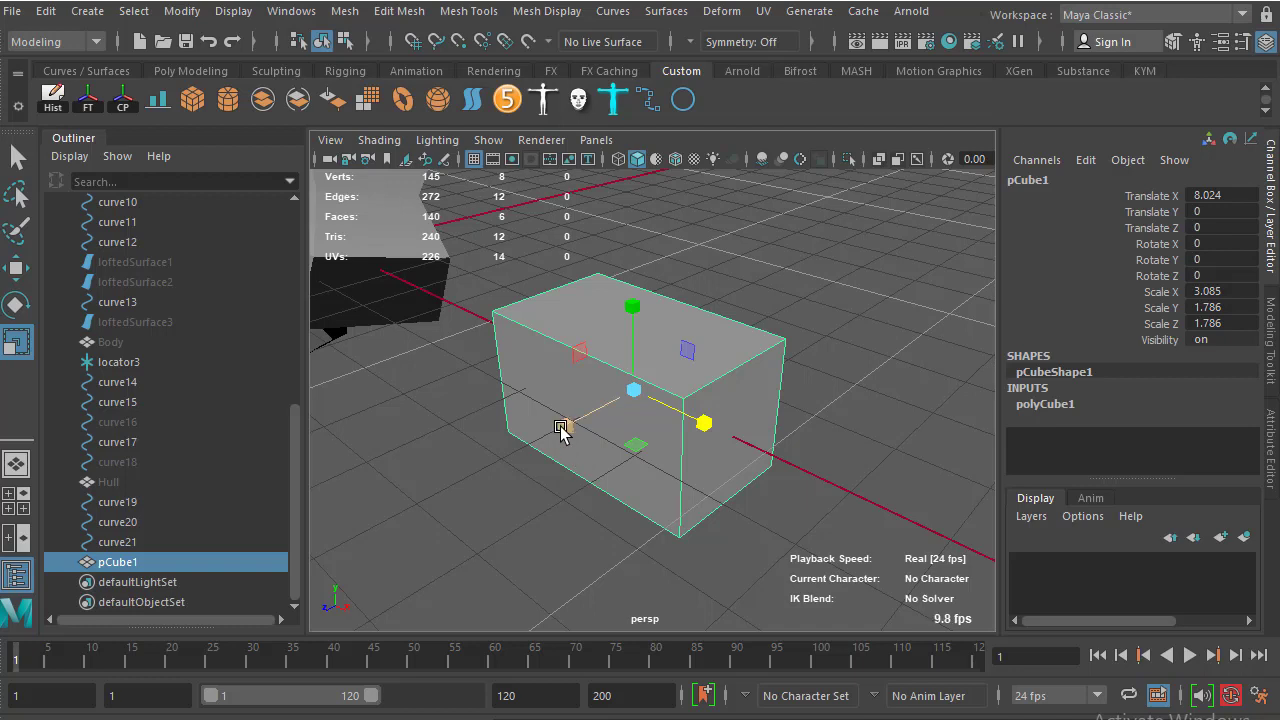
{"action": "left_click_drag", "start_coordinate": [560, 428], "coordinate": [425, 500]}
{"action": "mouse_move", "coordinate": [631, 306]}
{"action": "left_mouse_down"}
{"action": "mouse_move", "coordinate": [623, 286]}
{"action": "mouse_move", "coordinate": [623, 300]}
{"action": "left_mouse_up"}
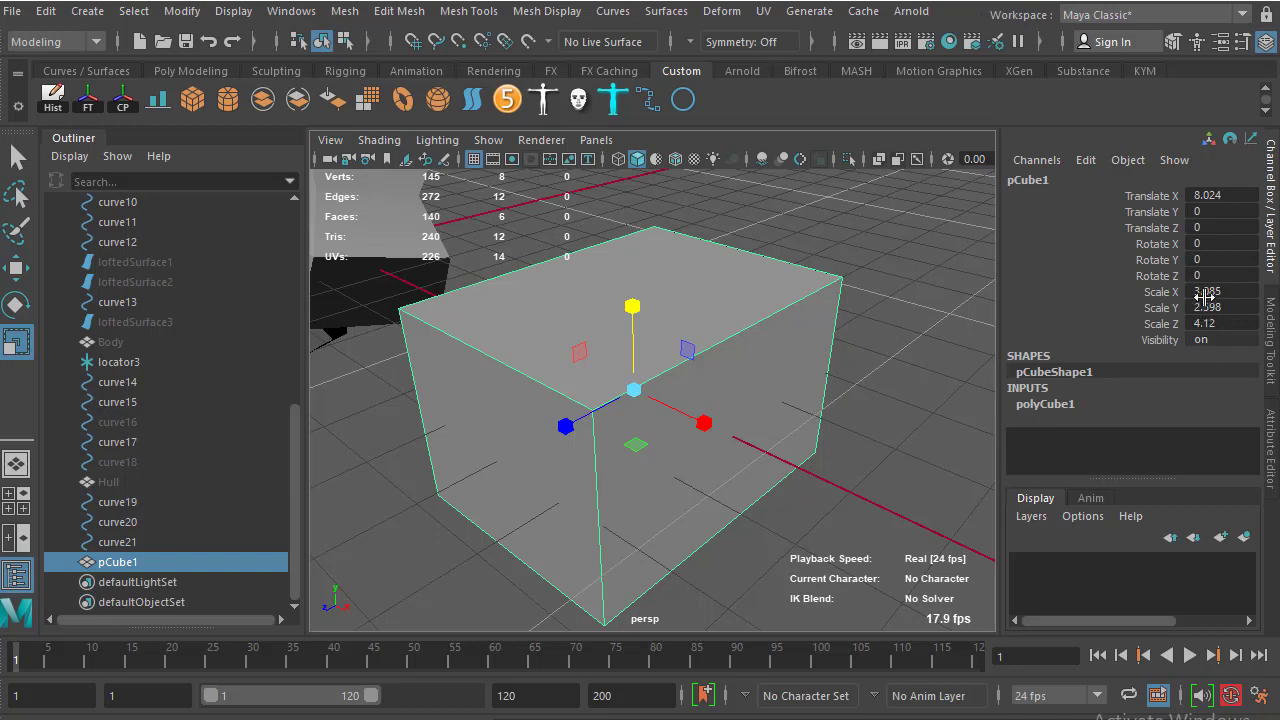
Reset Scale X, Y and Z to 1 in the Channel Box
{"action": "left_click_drag", "start_coordinate": [1210, 291], "coordinate": [1254, 318]}
{"action": "type", "text": "1"}
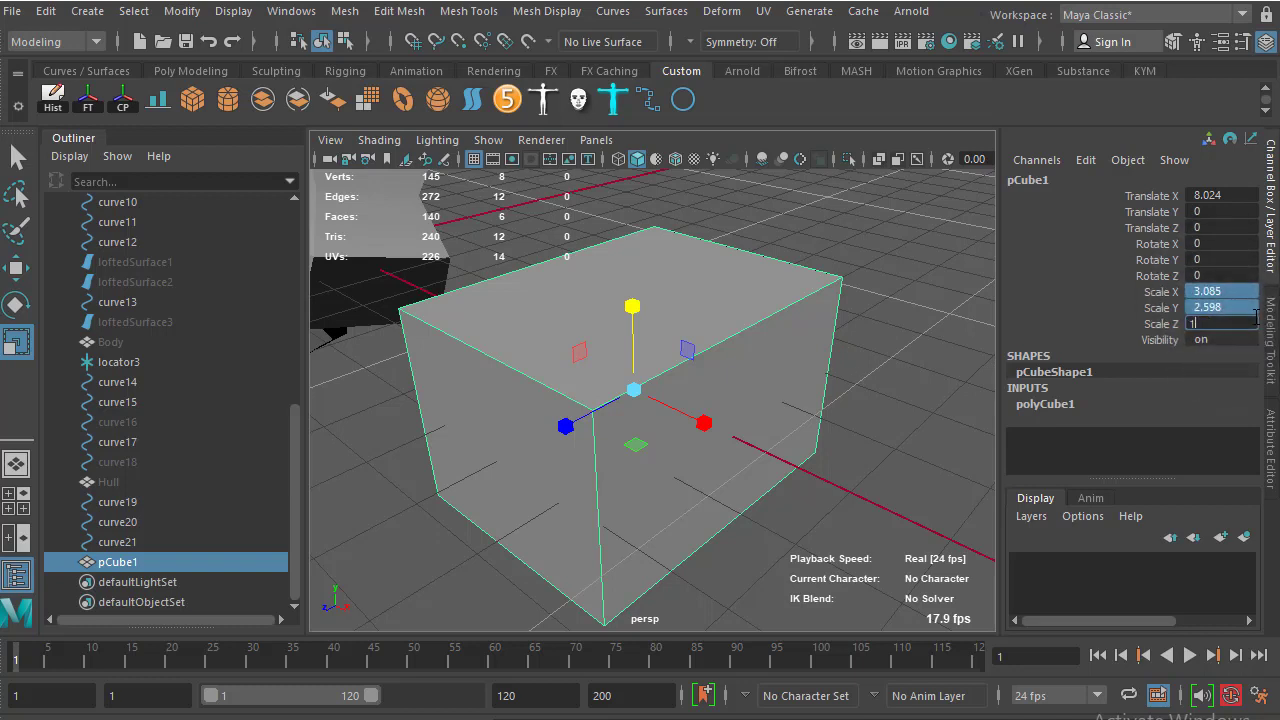
{"action": "key", "text": "Return"}
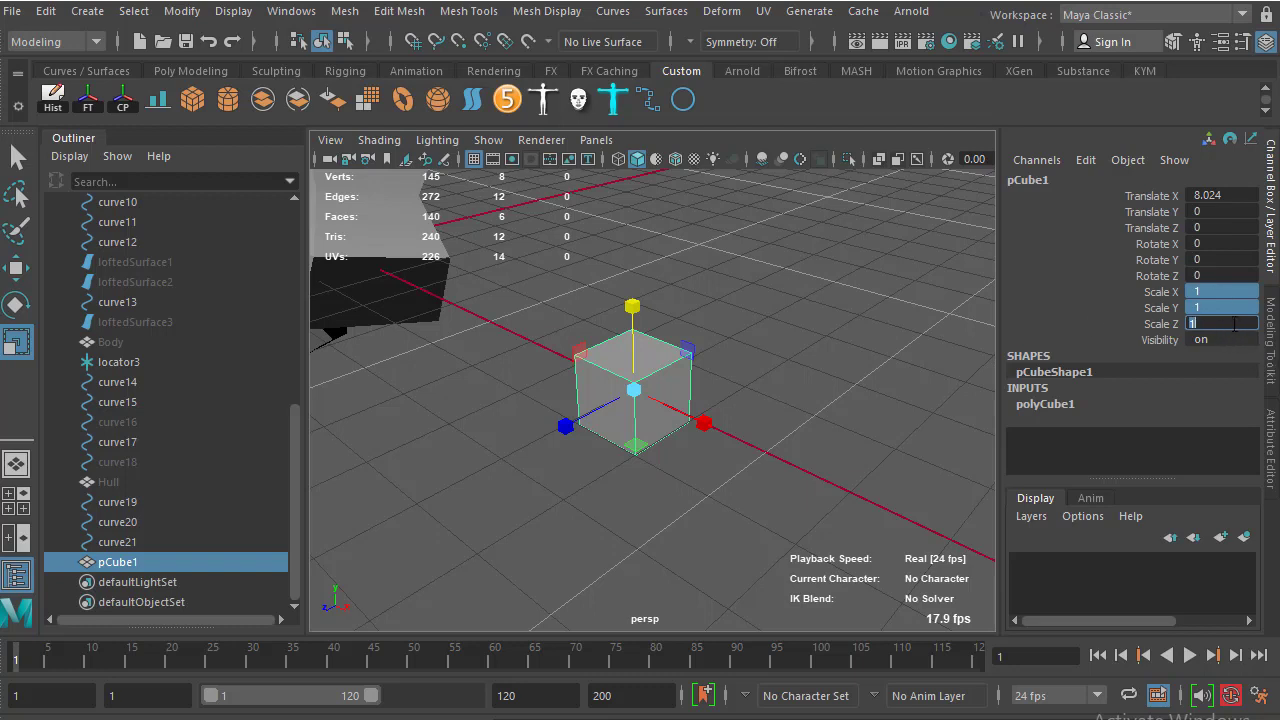
Confirm the cube's scale of 1 and frame pCube1 at X 8.024, Y 0.204 beside the figure
{"action": "key", "text": "Return"}
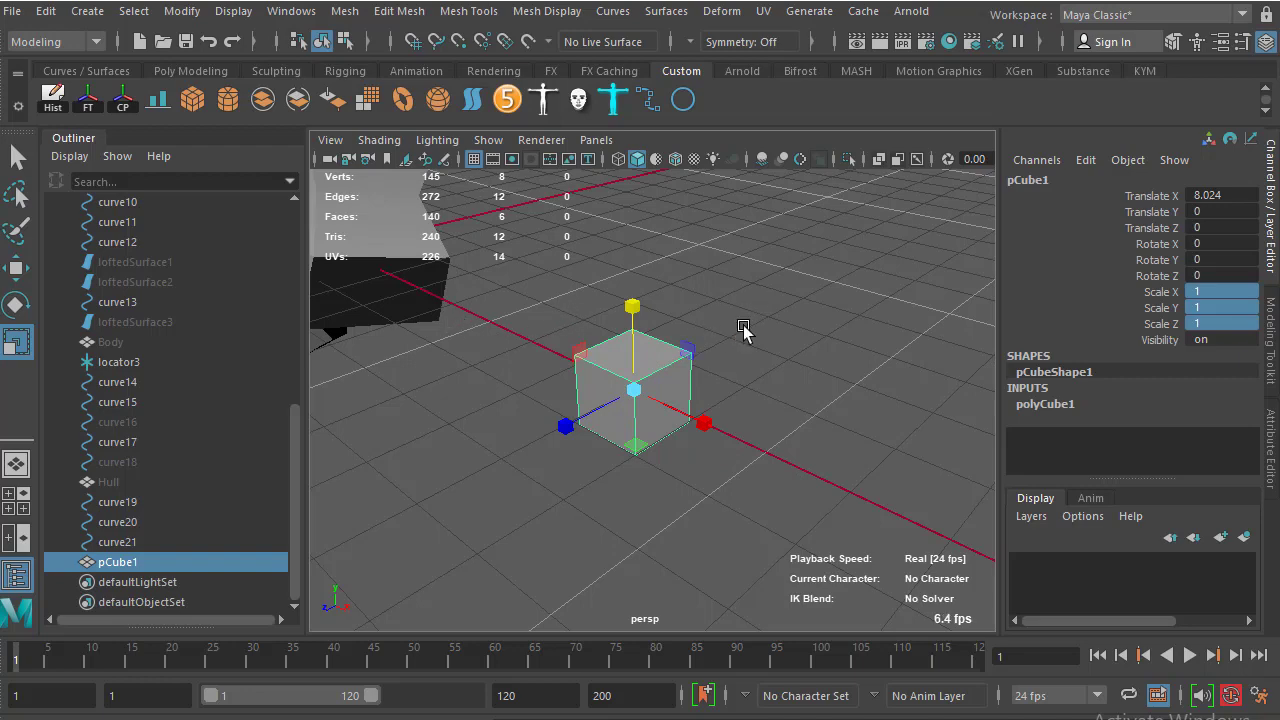
{"action": "left_click_drag", "start_coordinate": [663, 337], "coordinate": [637, 318], "text": "alt"}
{"action": "key", "text": "w"}
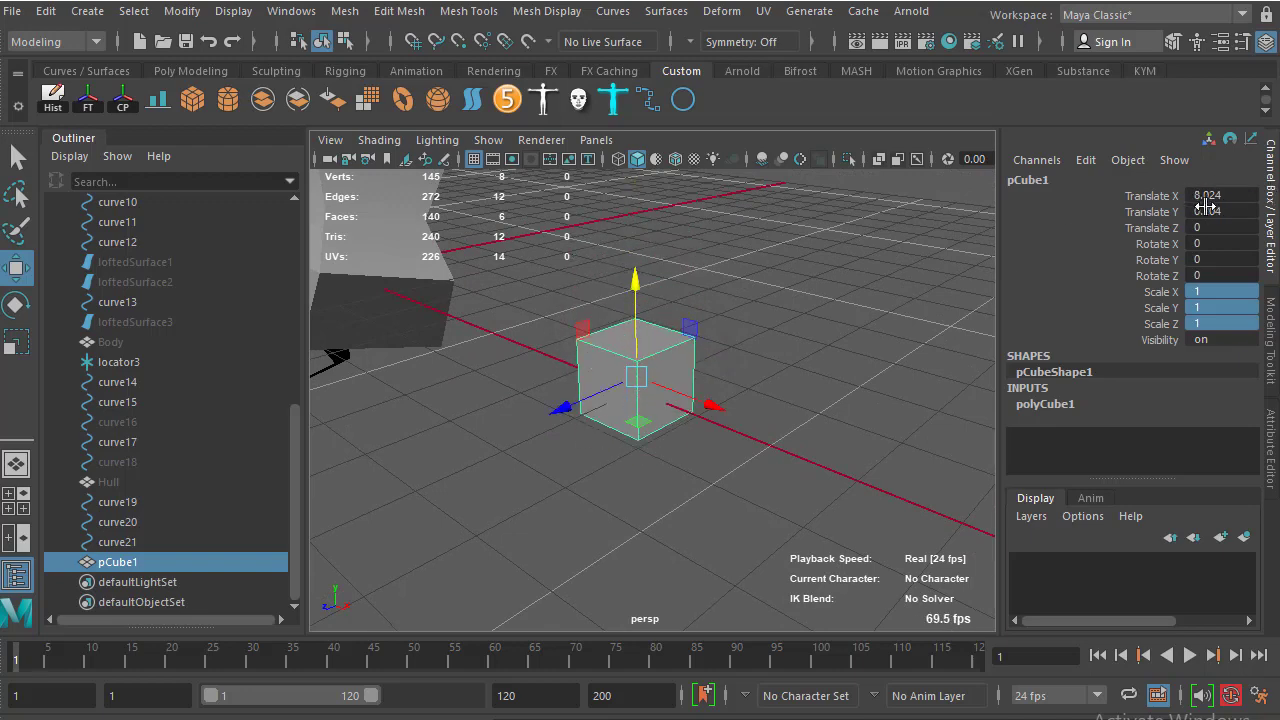
{"action": "left_click_drag", "start_coordinate": [726, 355], "coordinate": [733, 312], "text": "alt"}
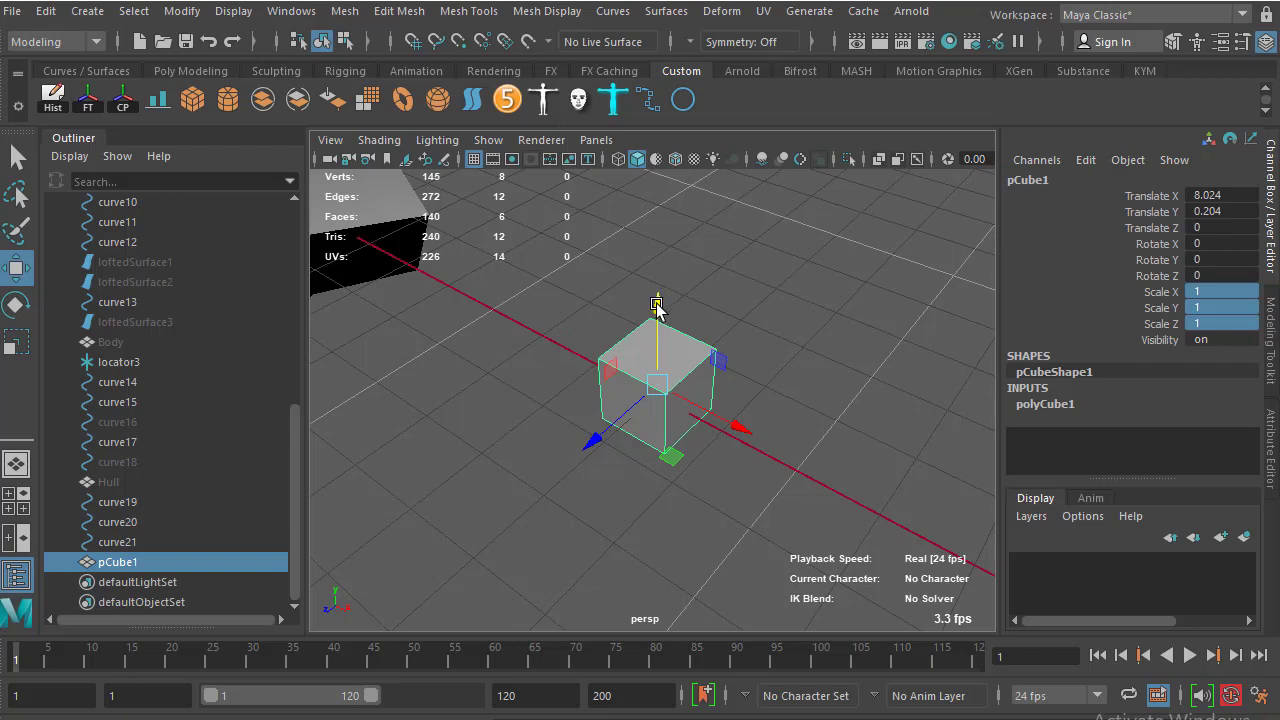
{"action": "key", "text": "f"}
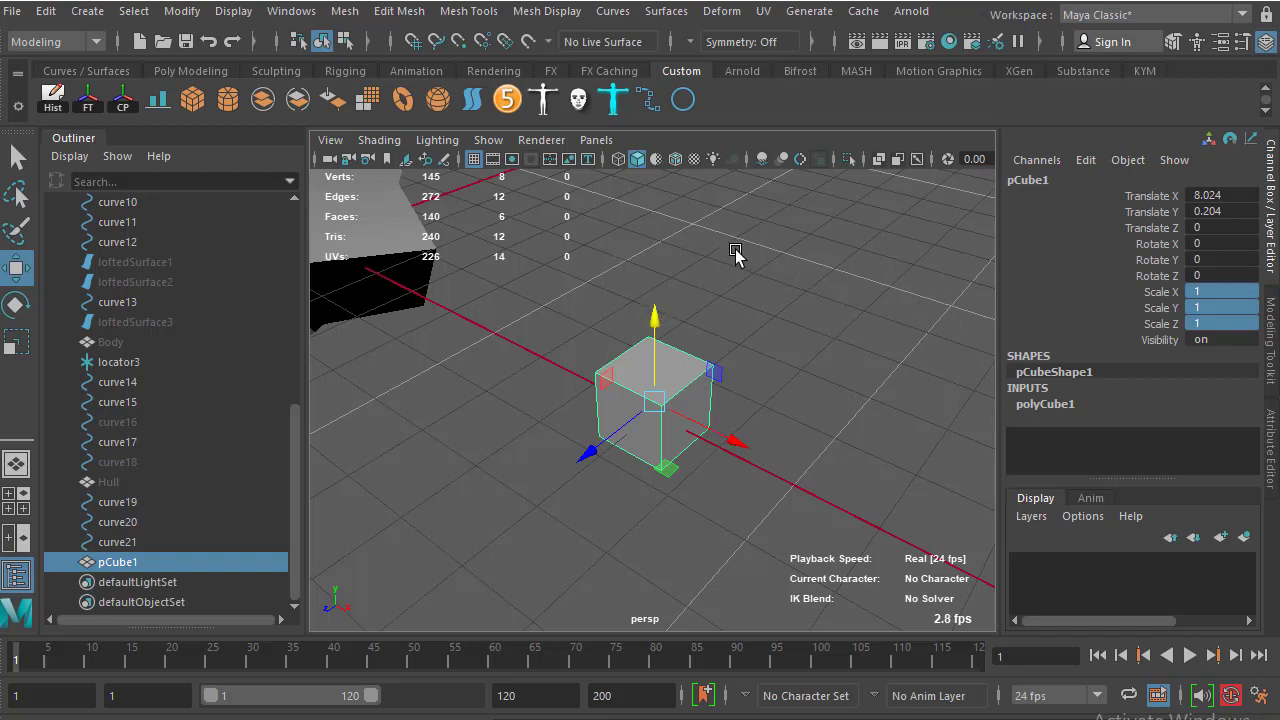
{"action": "left_click_drag", "start_coordinate": [729, 383], "coordinate": [712, 374], "text": "alt"}
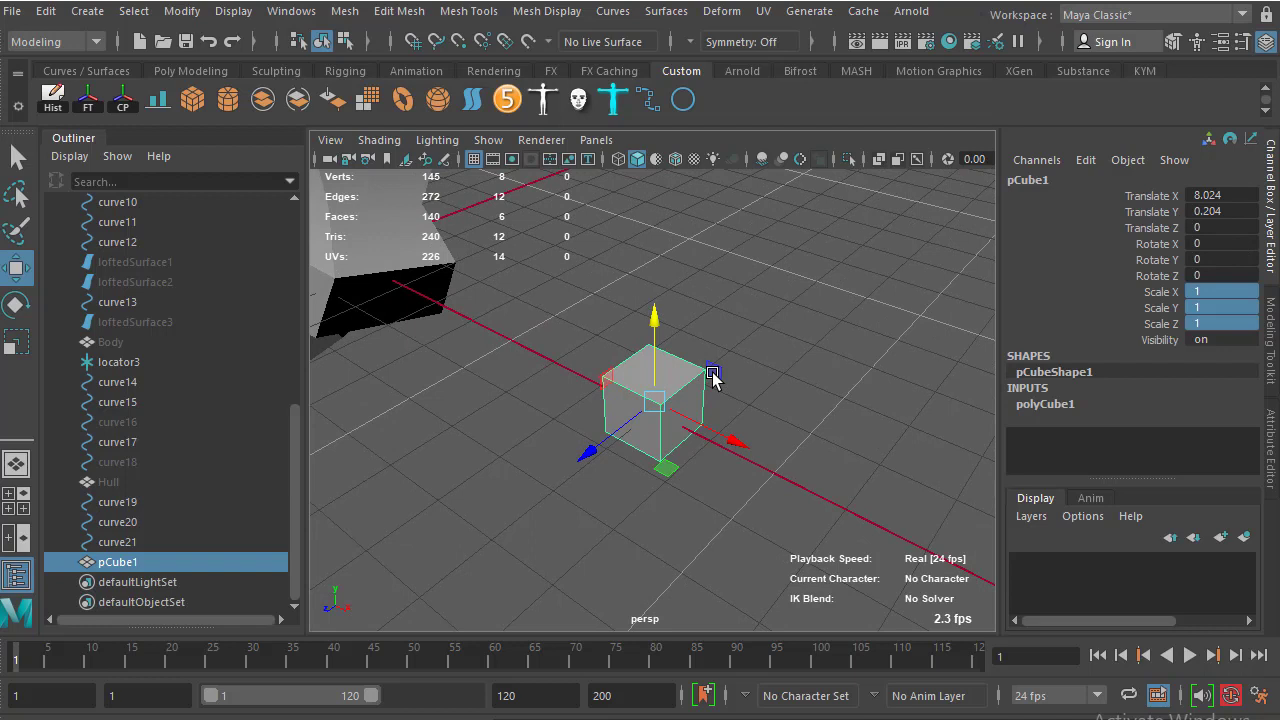
Tilt the cube, then set its Translate Y, Translate Z and Rotate X to 0 and deselect
{"action": "key", "text": "e"}
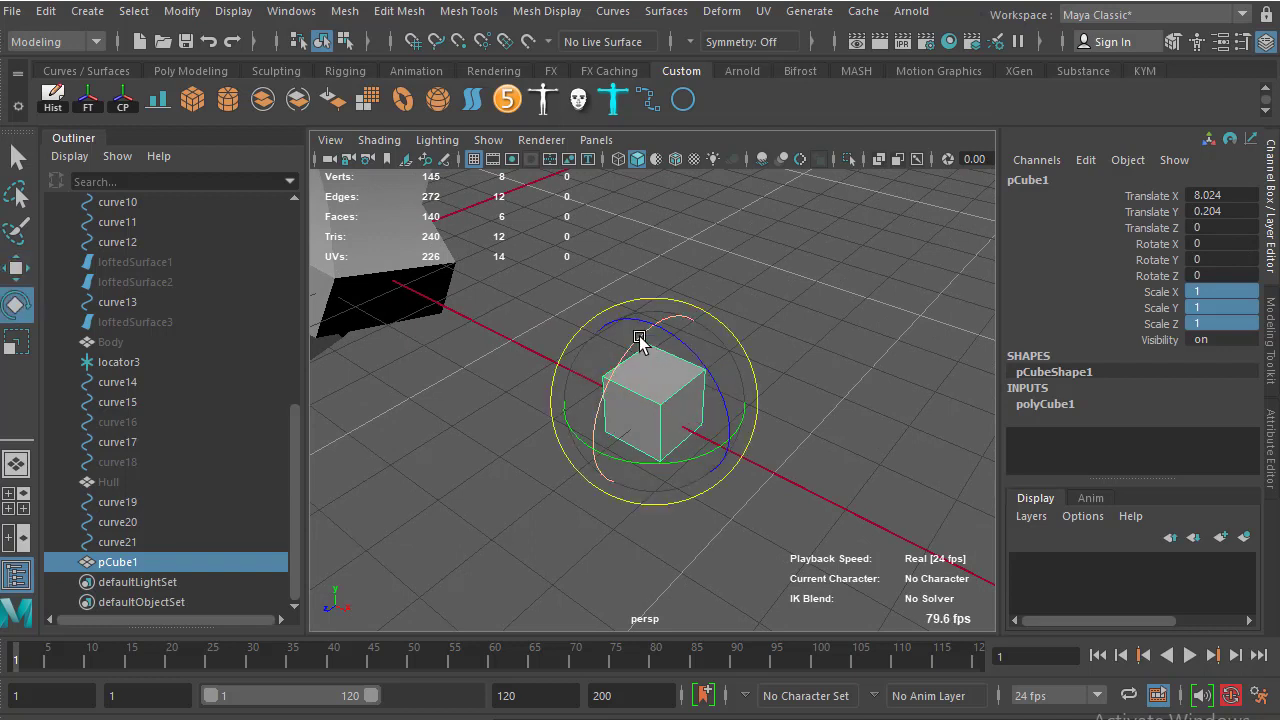
{"action": "left_click_drag", "start_coordinate": [646, 343], "coordinate": [628, 350]}
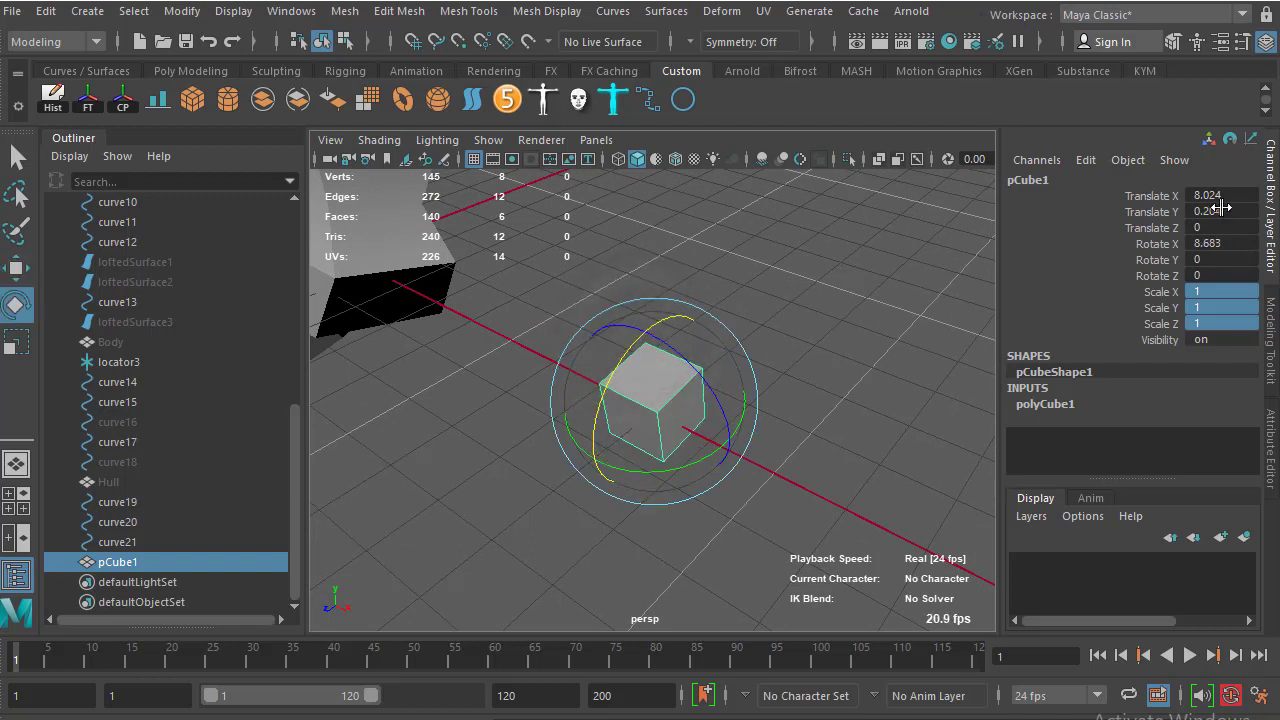
{"action": "left_click_drag", "start_coordinate": [1236, 211], "coordinate": [1222, 243]}
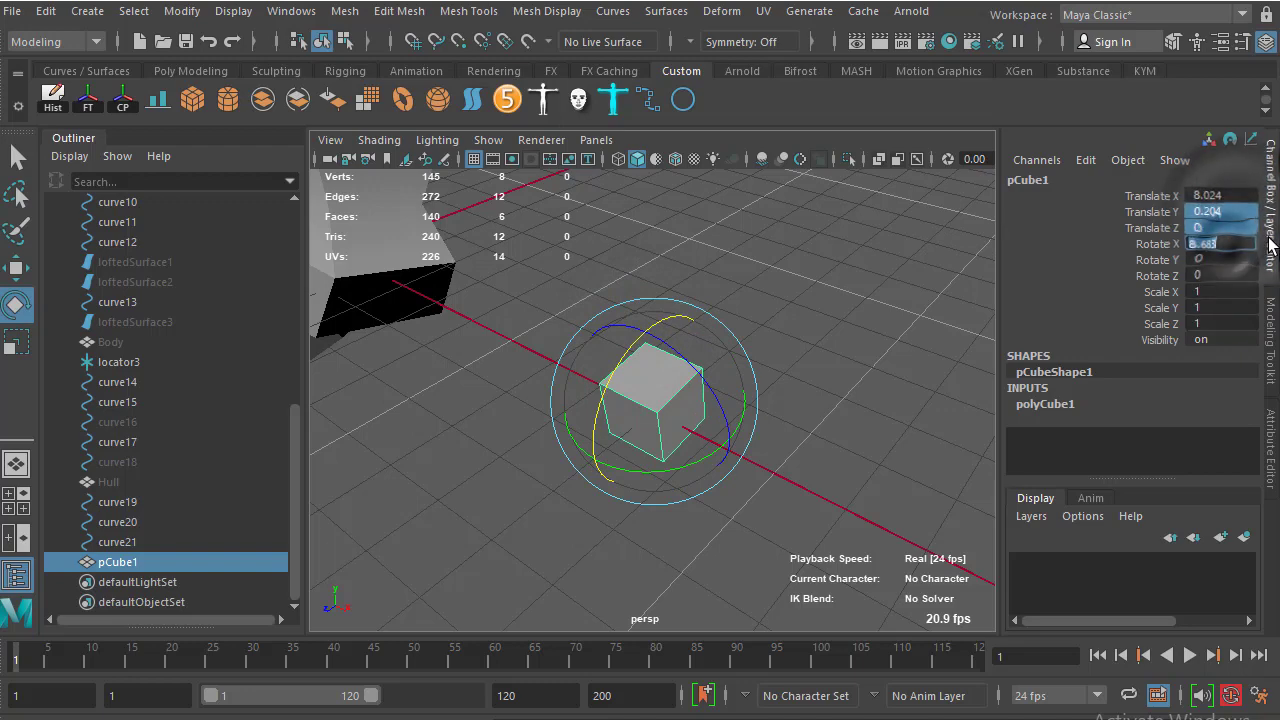
{"action": "type", "text": "0"}
{"action": "key", "text": "Return"}
{"action": "mouse_move", "coordinate": [743, 414]}
{"action": "left_mouse_down", "text": "alt"}
{"action": "mouse_move", "coordinate": [676, 380]}
{"action": "mouse_move", "coordinate": [751, 349]}
{"action": "left_mouse_up", "text": "alt"}
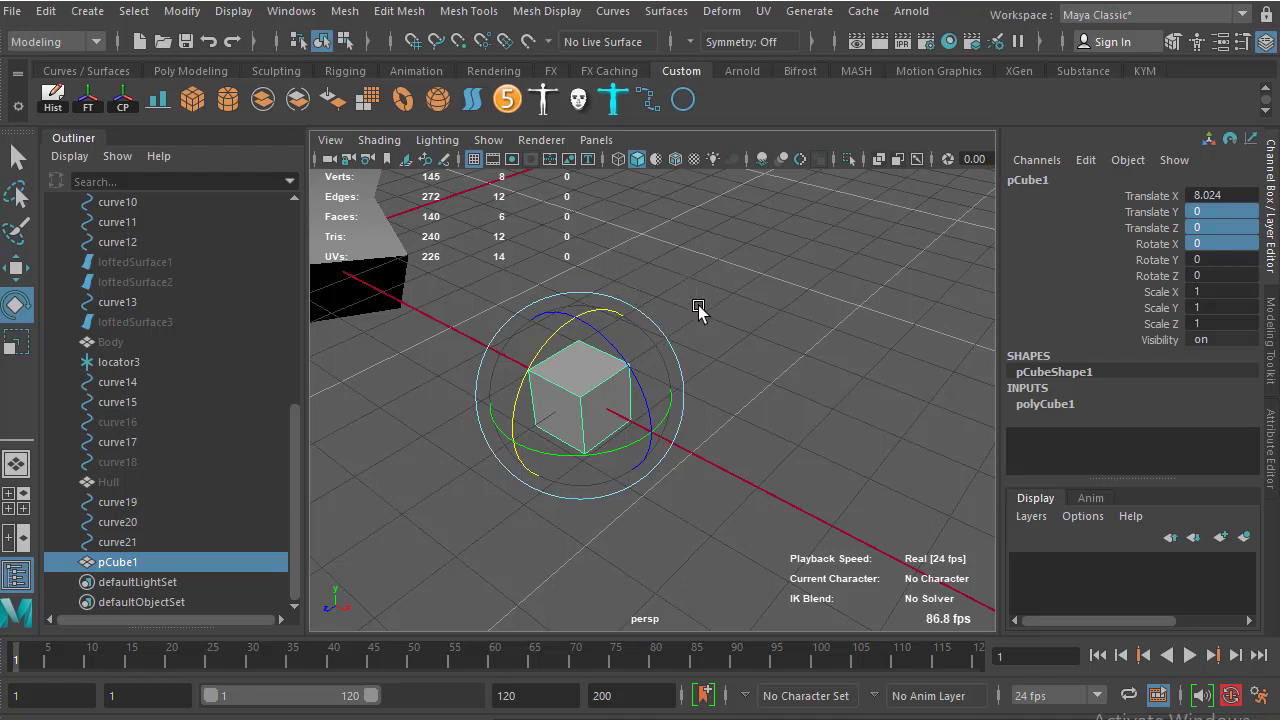
{"action": "mouse_move", "coordinate": [698, 305]}
{"action": "left_mouse_down", "text": "alt"}
{"action": "mouse_move", "coordinate": [691, 318]}
{"action": "mouse_move", "coordinate": [581, 225]}
{"action": "left_mouse_up", "text": "alt"}
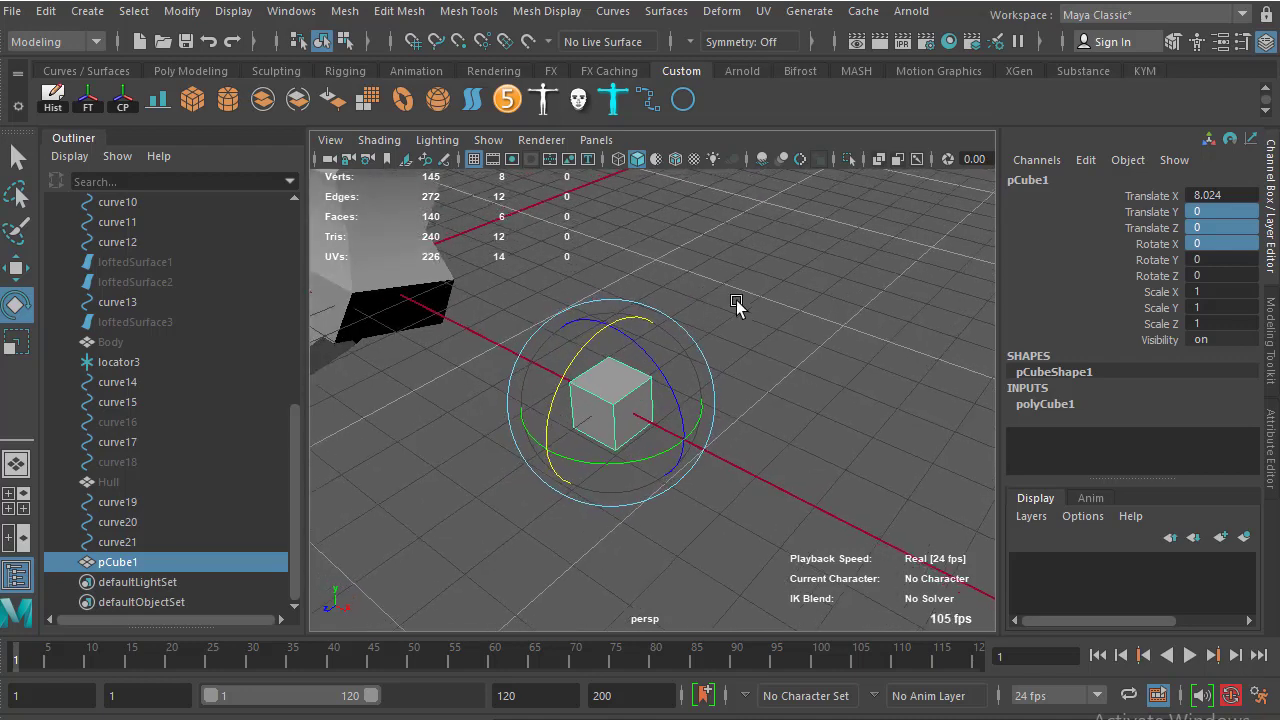
{"action": "left_click", "coordinate": [736, 305]}
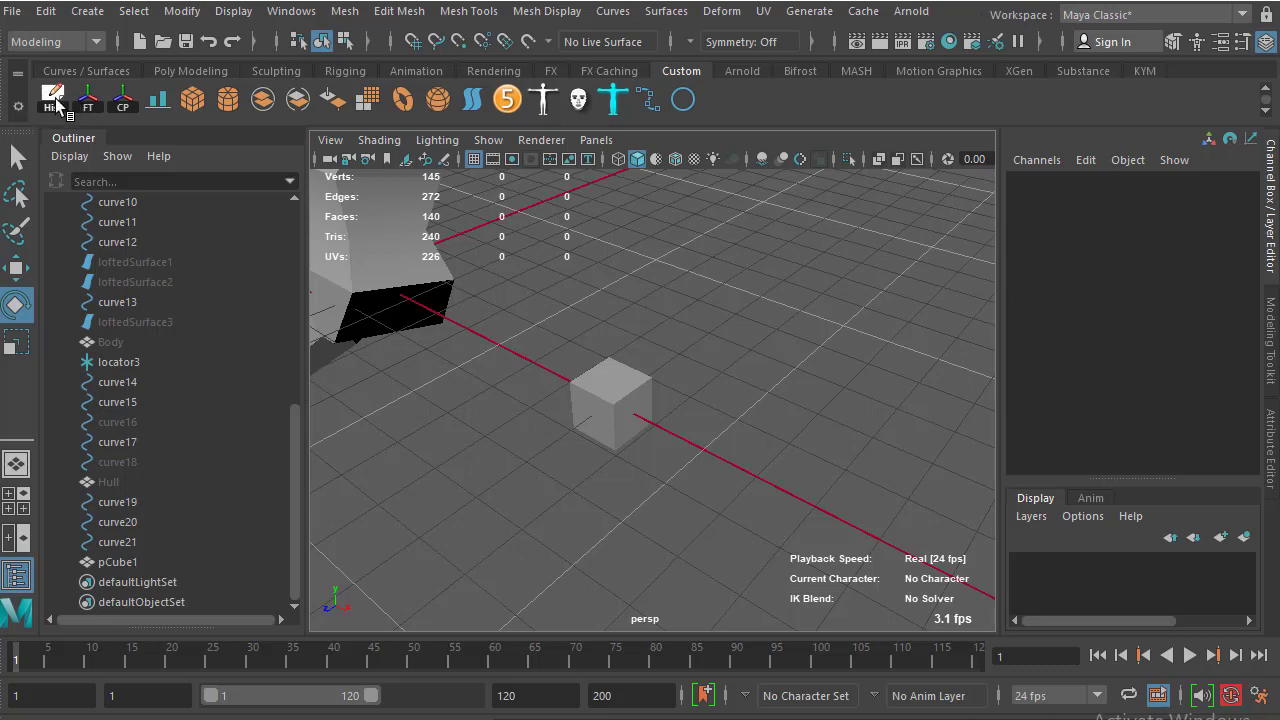
{"action": "left_click", "coordinate": [48, 14]}
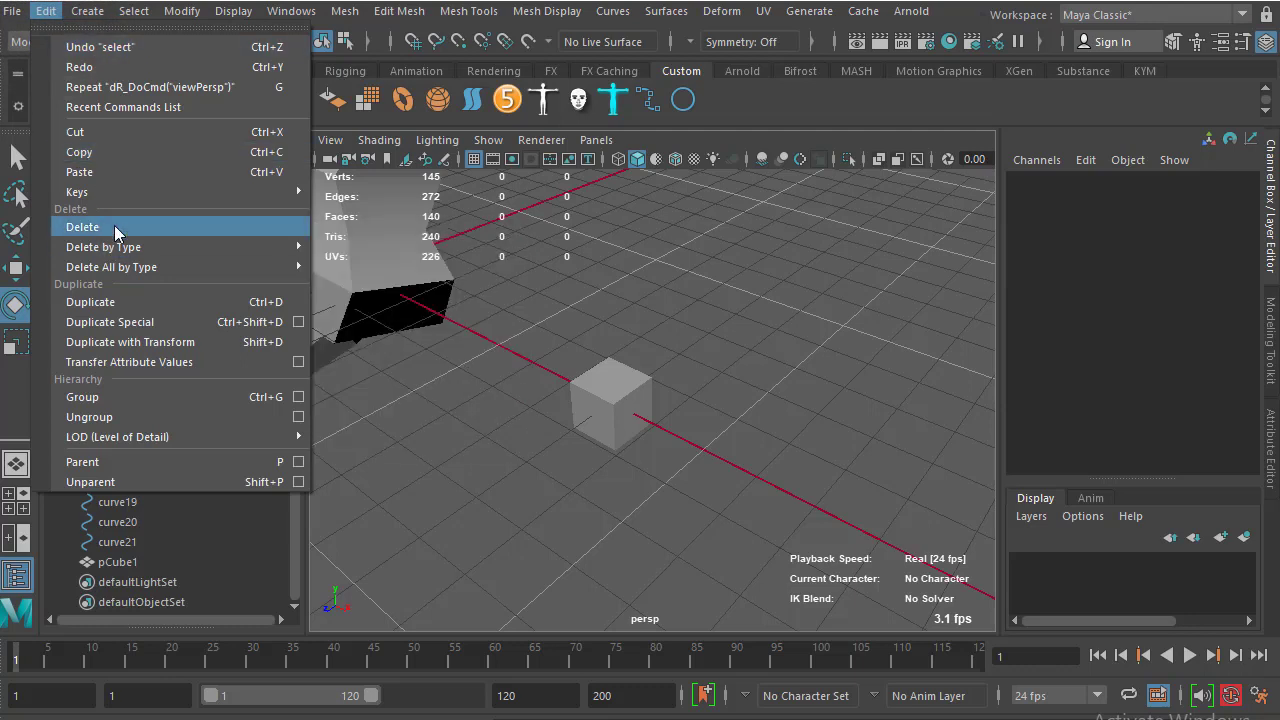
{"action": "mouse_move", "coordinate": [104, 247]}
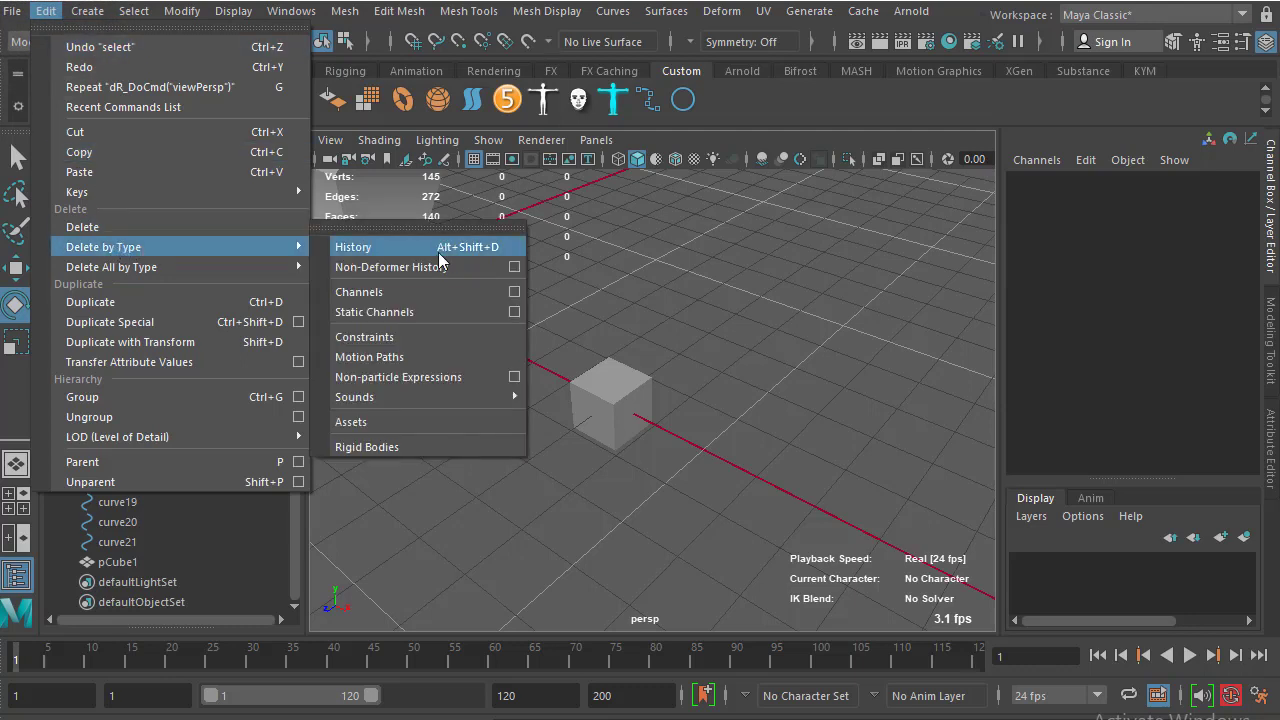
{"action": "left_click", "coordinate": [438, 252]}
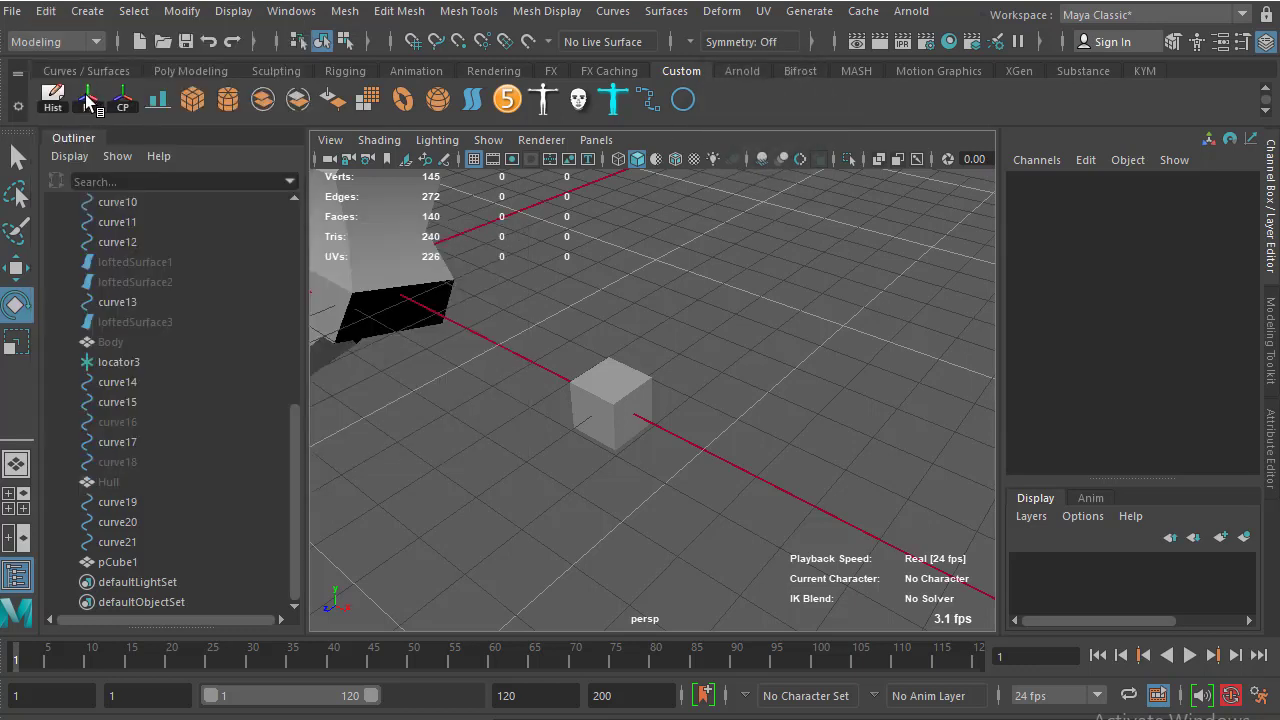
{"action": "left_click", "coordinate": [182, 11]}
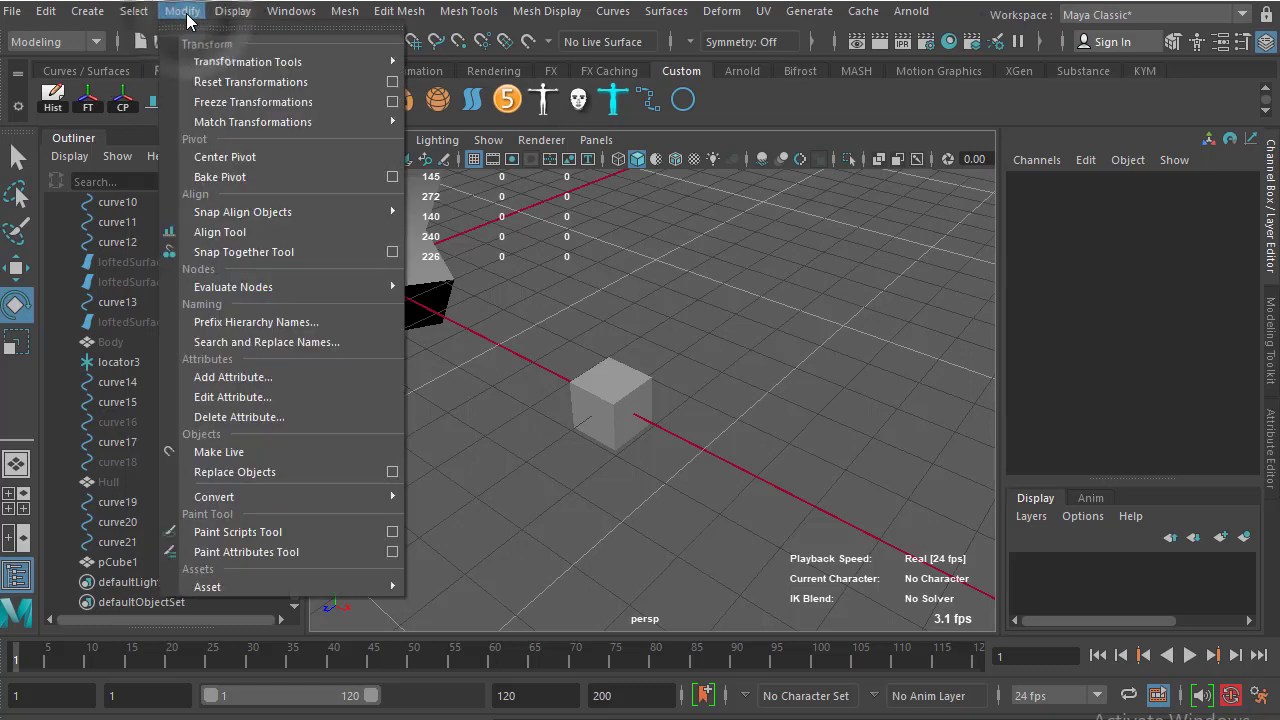
{"action": "left_click", "coordinate": [298, 104]}
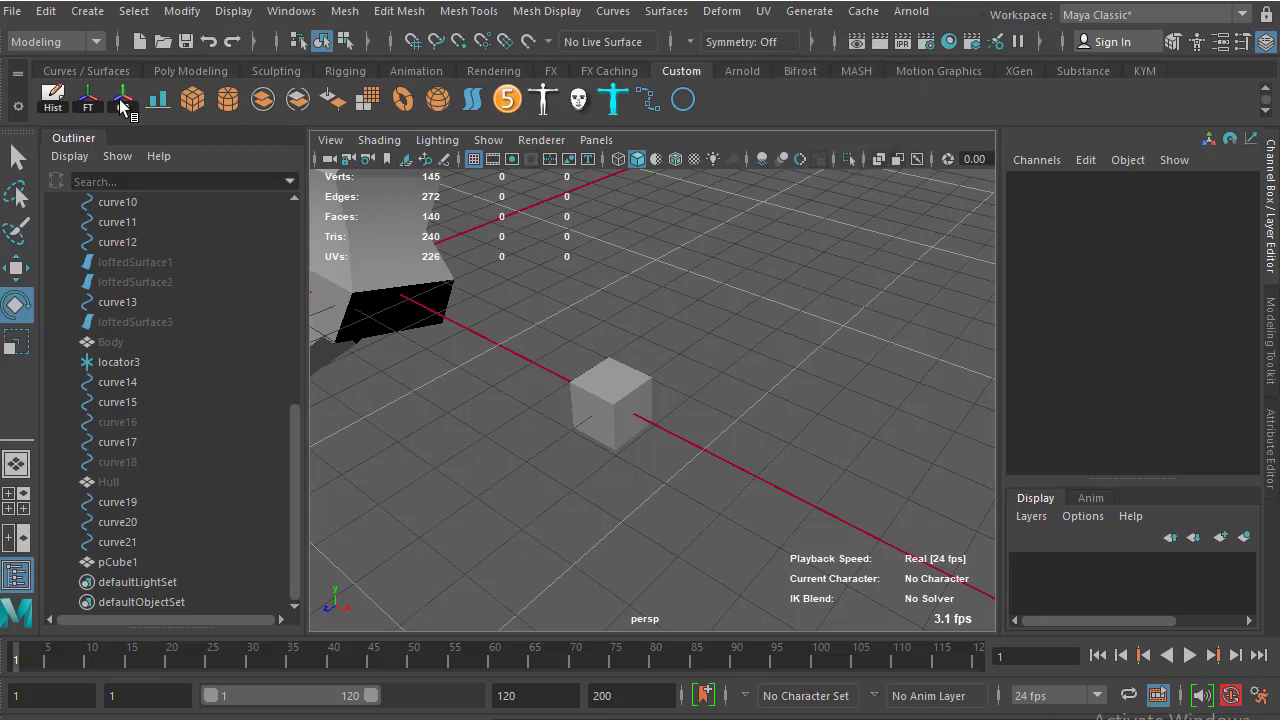
{"action": "left_click", "coordinate": [182, 11]}
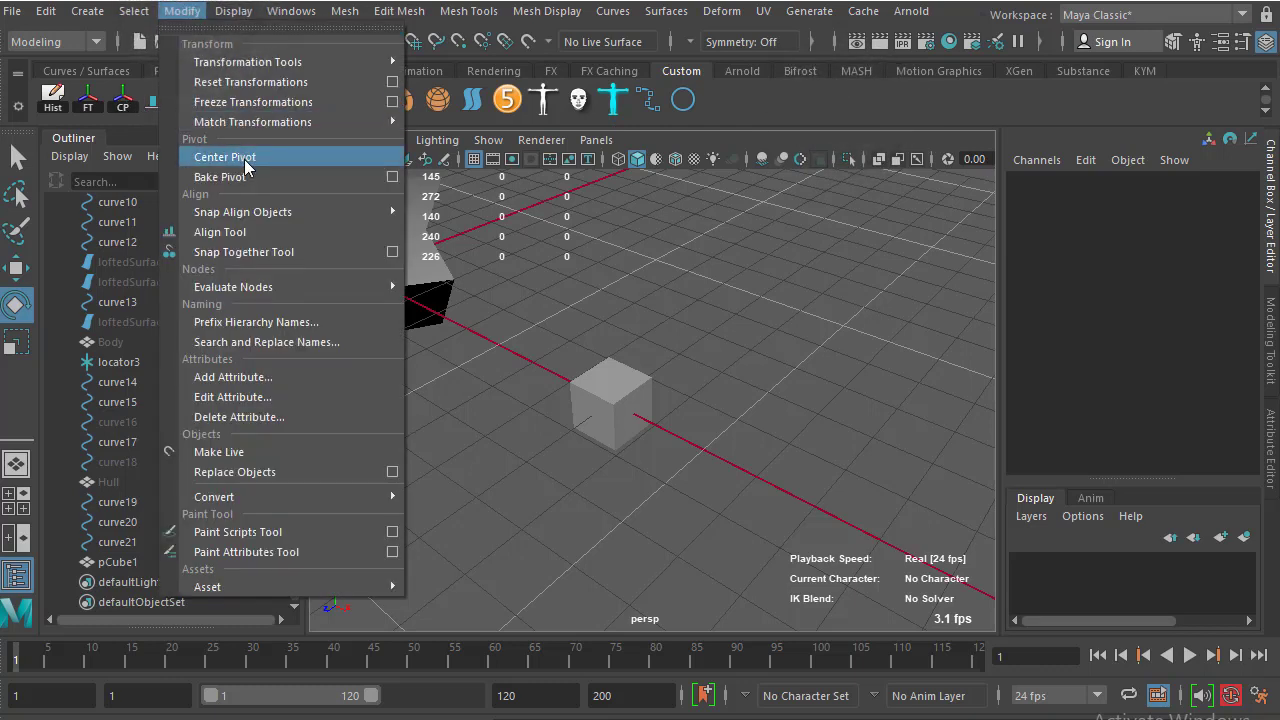
{"action": "left_click", "coordinate": [814, 97]}
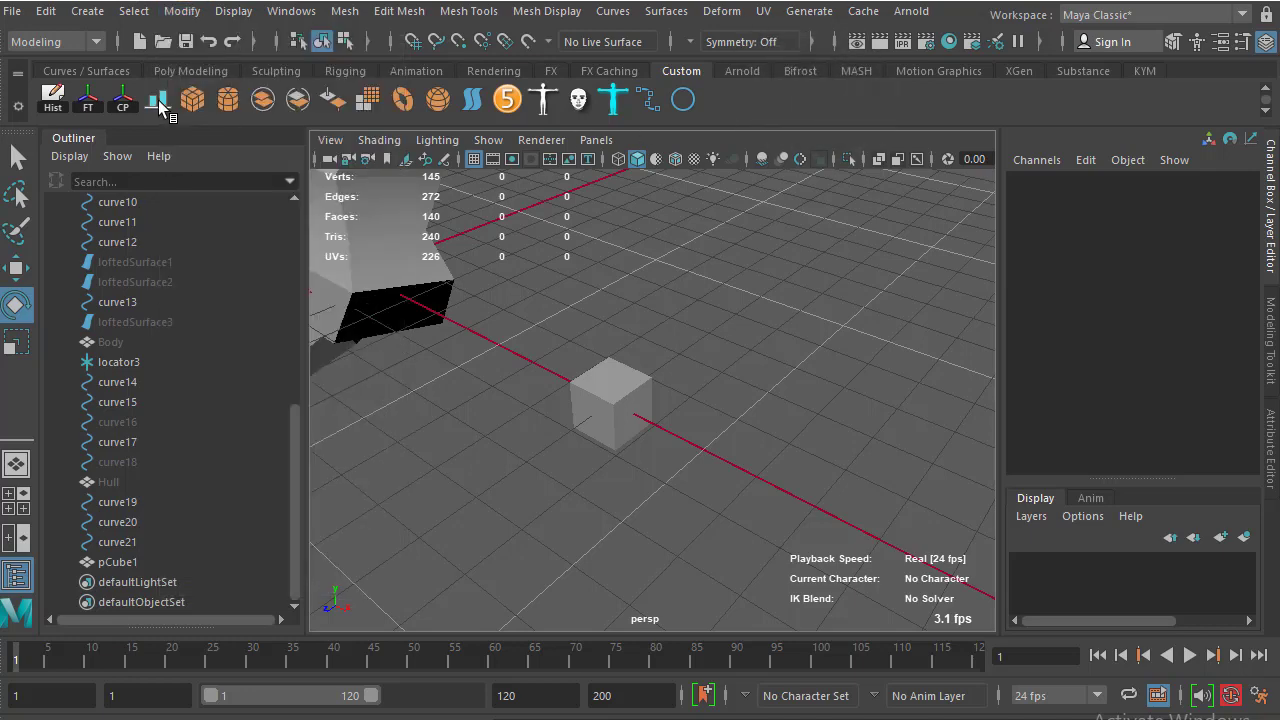
{"action": "left_click", "coordinate": [181, 12]}
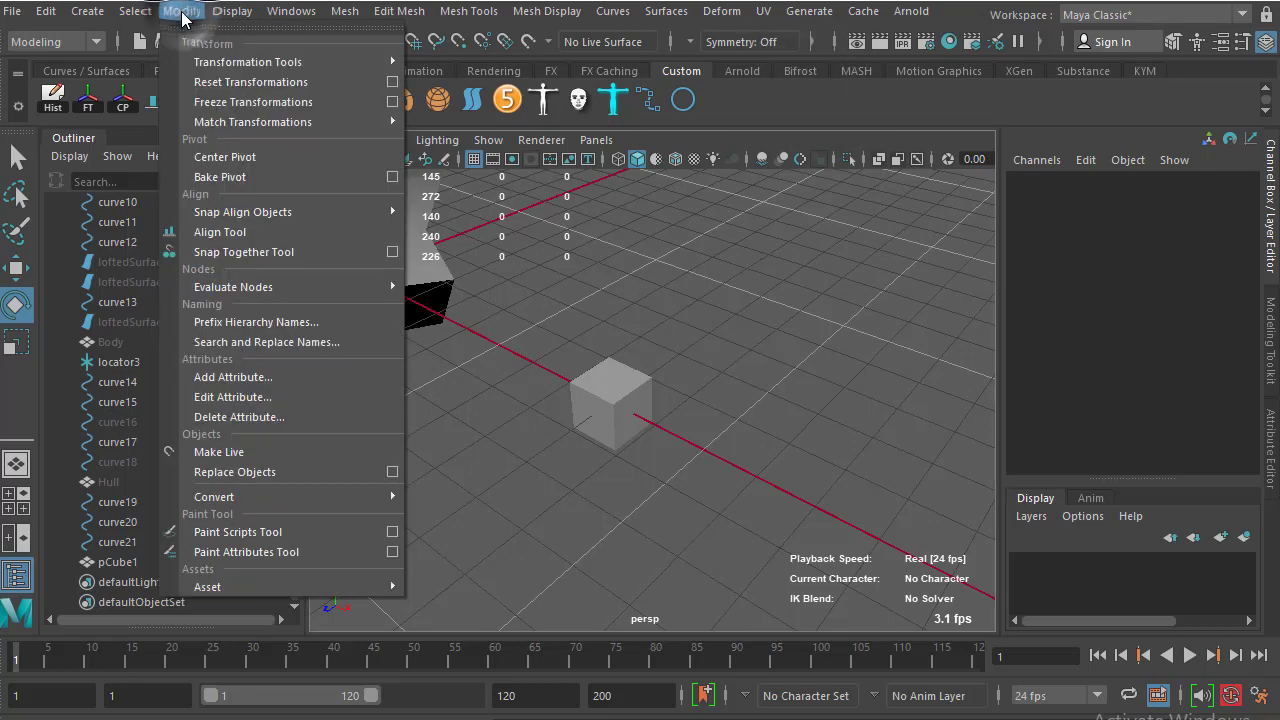
{"action": "mouse_move", "coordinate": [243, 212]}
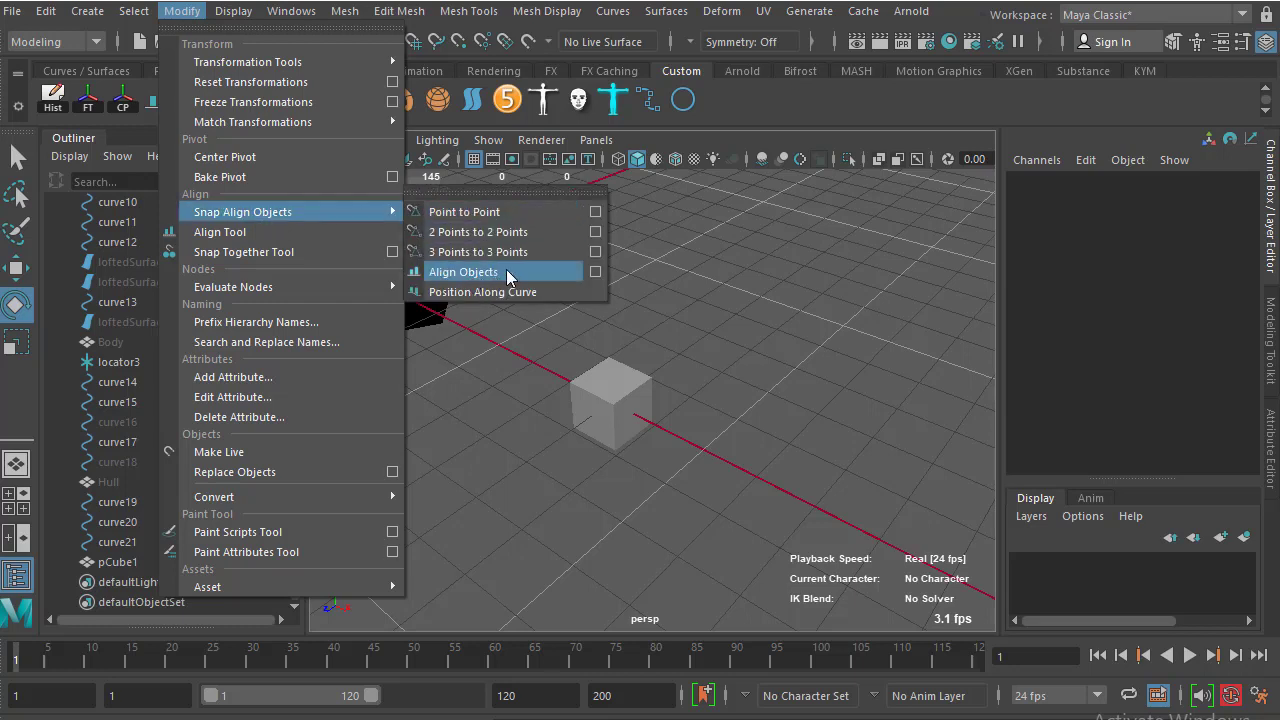
{"action": "key", "text": "Escape"}
{"action": "key", "text": "Escape"}
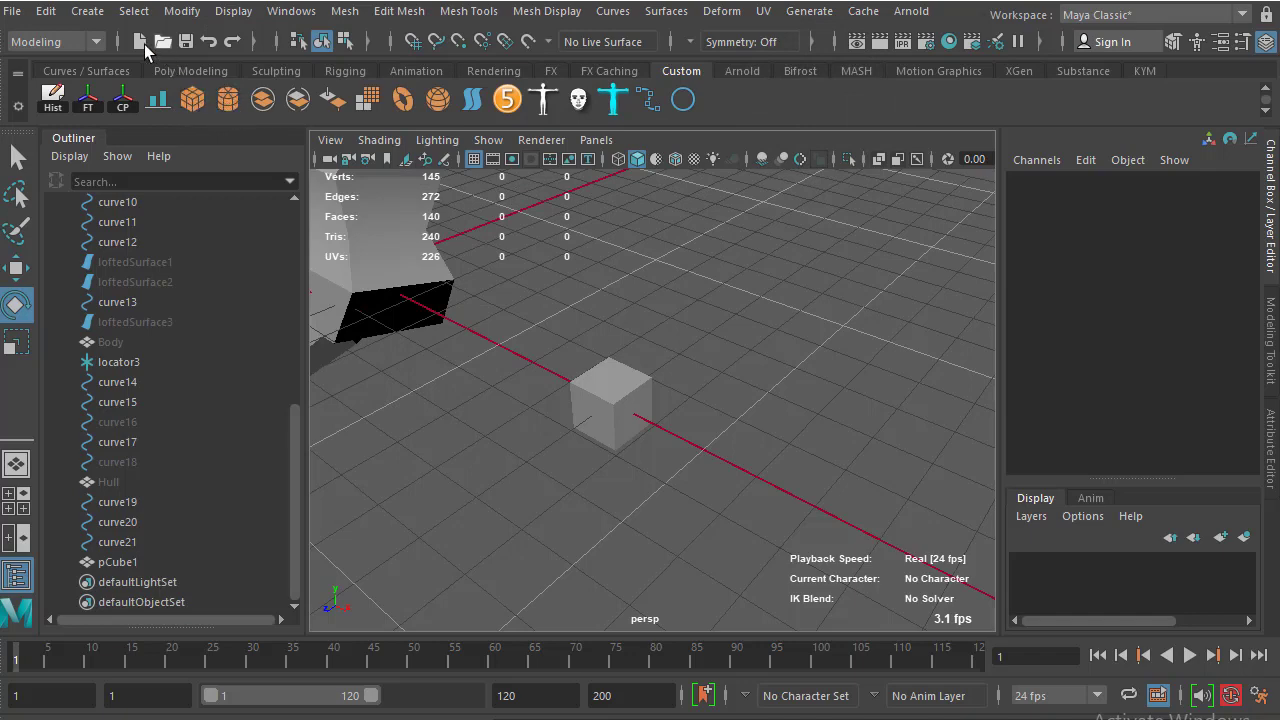
{"action": "left_click", "coordinate": [87, 11]}
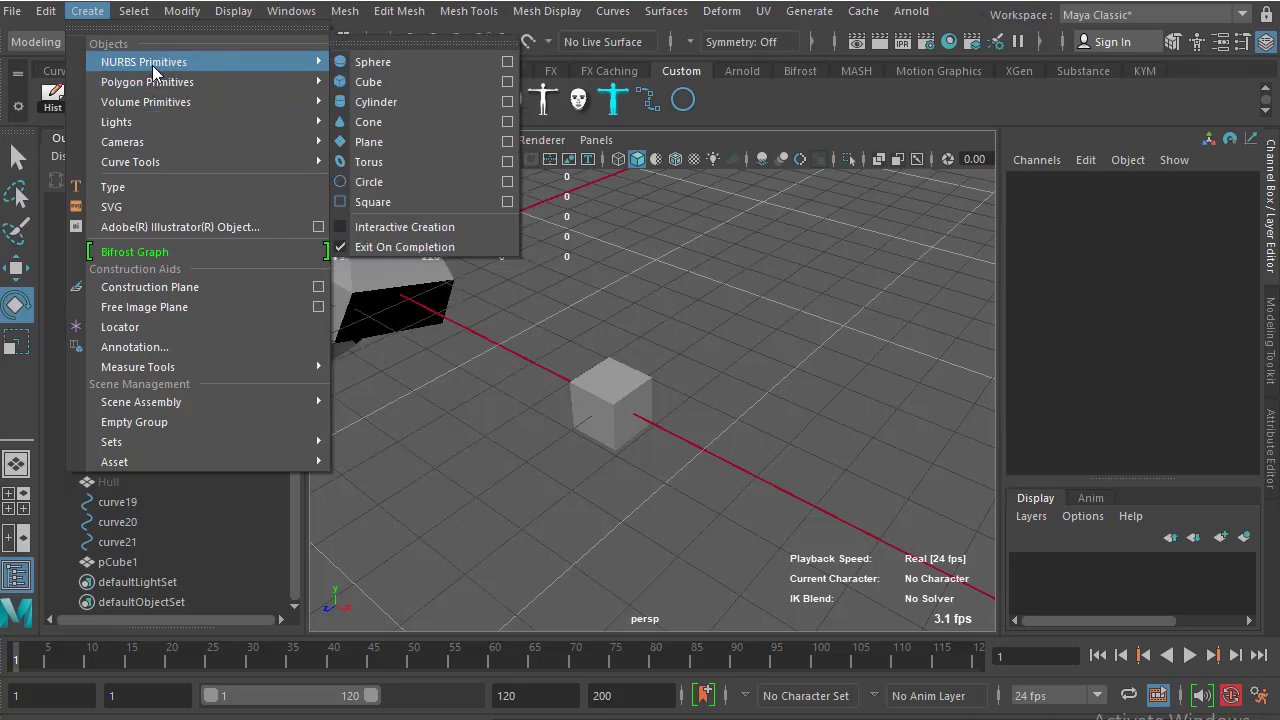
{"action": "mouse_move", "coordinate": [147, 82]}
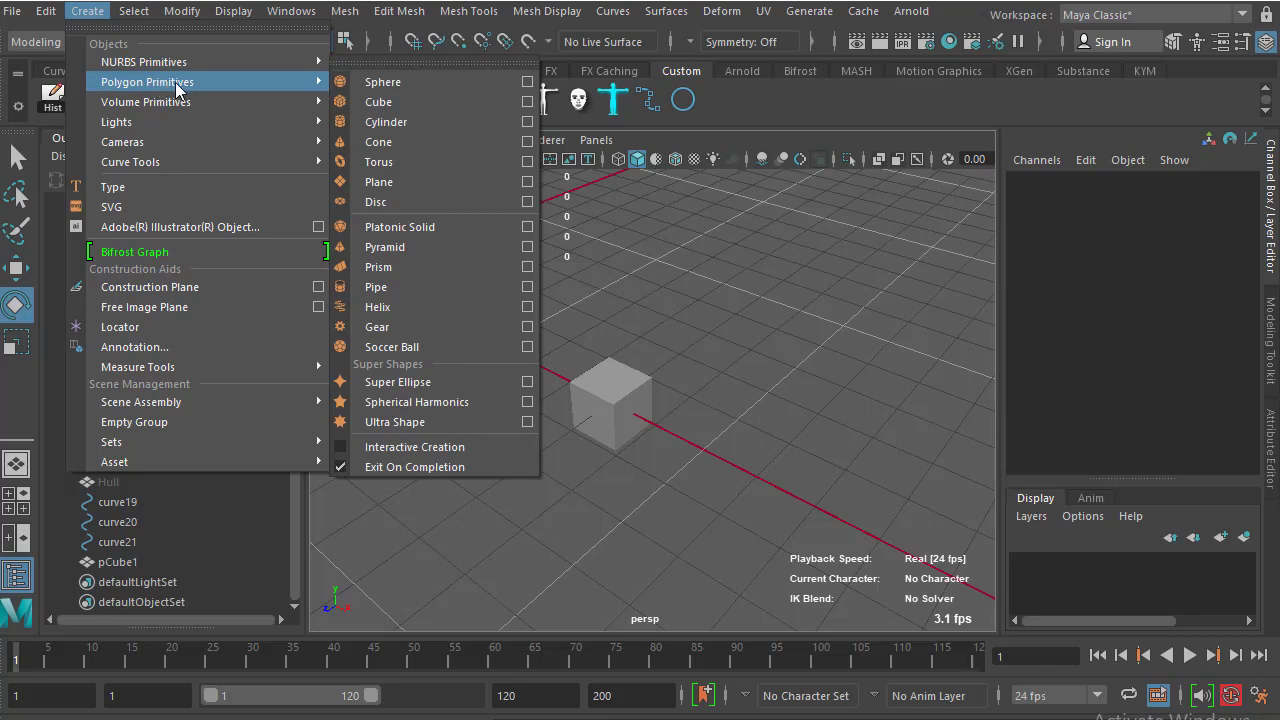
Dismiss the primitives list and delete pCube1, leaving only the figure
{"action": "left_click", "coordinate": [850, 108]}
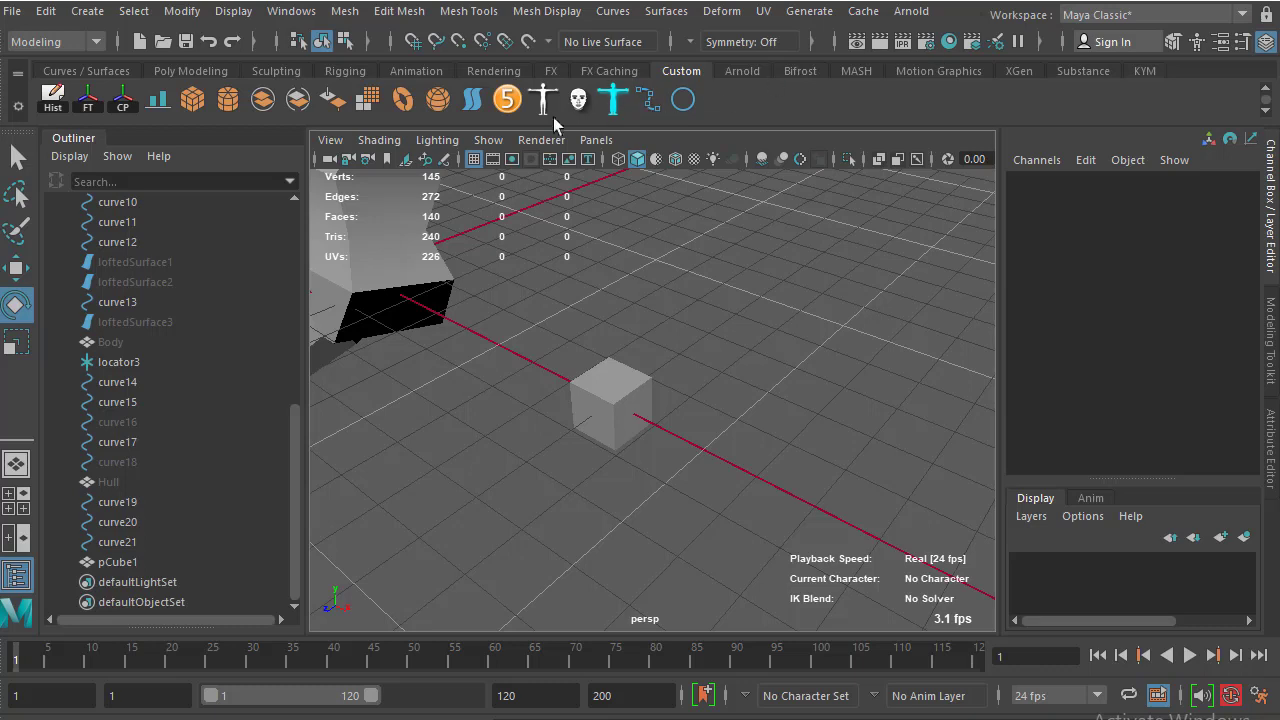
{"action": "left_click", "coordinate": [645, 392]}
{"action": "key", "text": "Delete"}
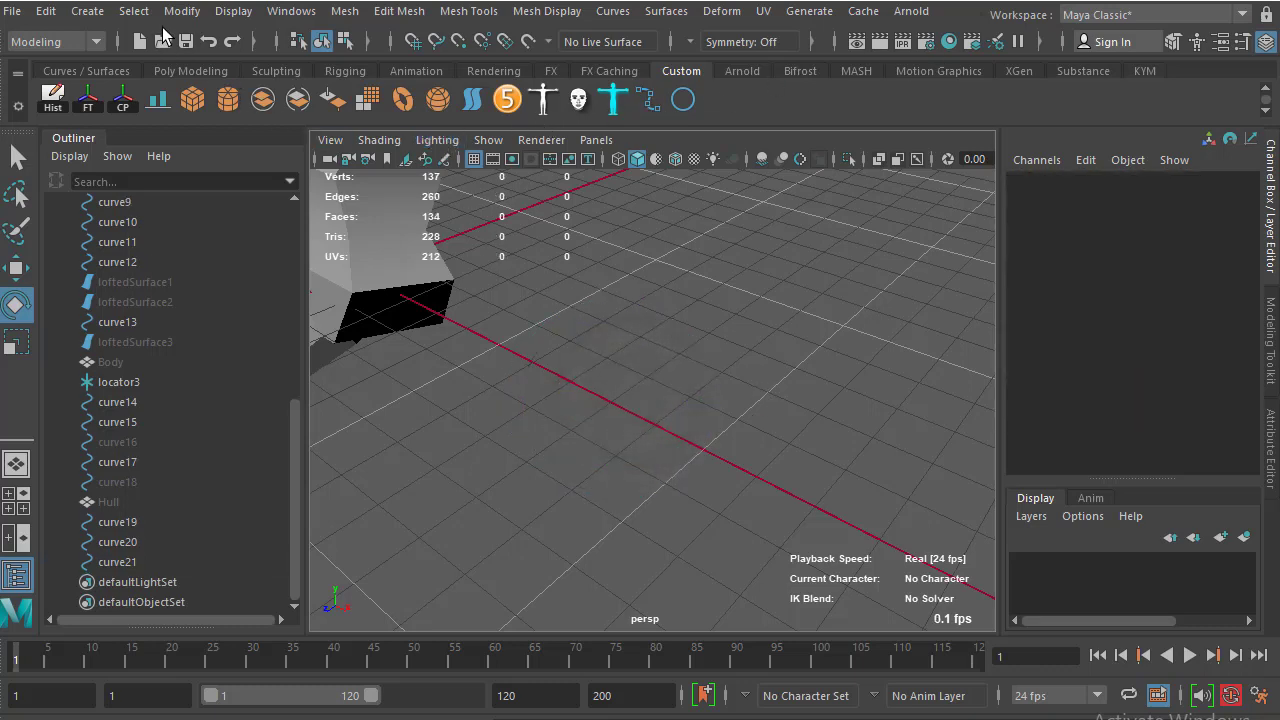
Create a test polygon sphere, look around it, then delete it
{"action": "left_click", "coordinate": [88, 20]}
{"action": "mouse_move", "coordinate": [147, 82]}
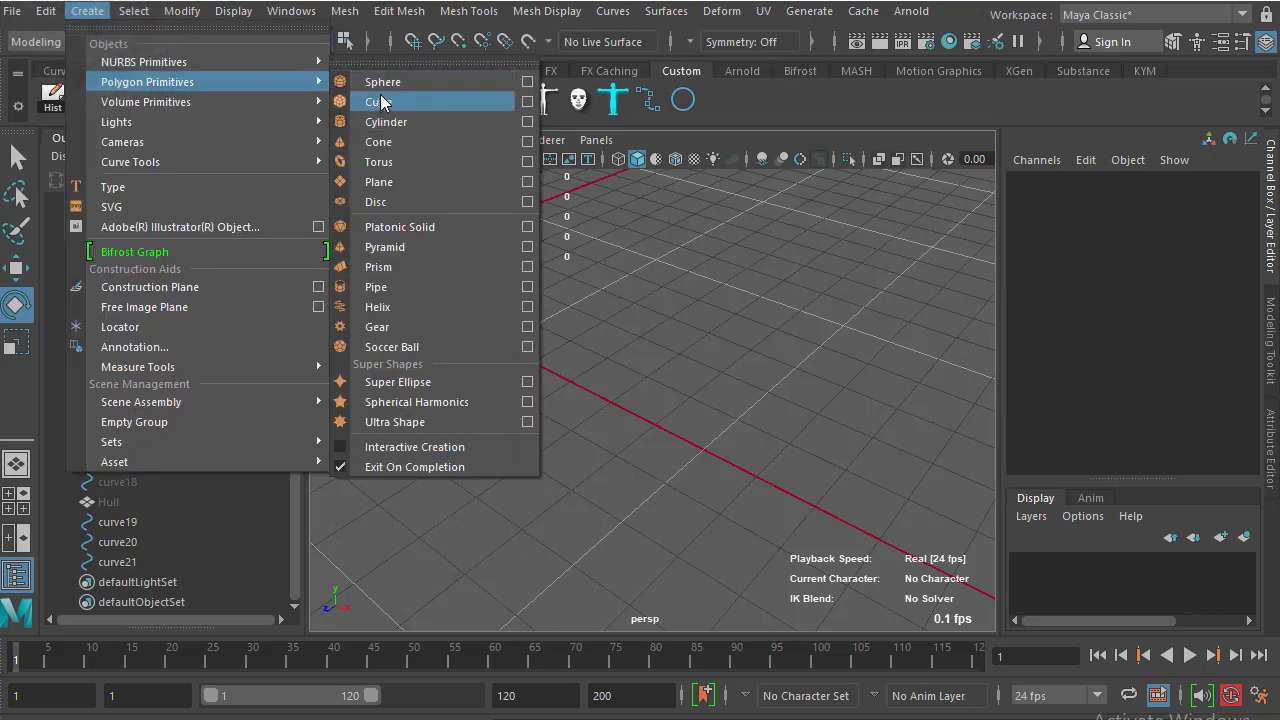
{"action": "left_click", "coordinate": [381, 84]}
{"action": "mouse_move", "coordinate": [600, 340]}
{"action": "left_mouse_down", "text": "alt"}
{"action": "mouse_move", "coordinate": [552, 329]}
{"action": "mouse_move", "coordinate": [543, 283]}
{"action": "left_mouse_up", "text": "alt"}
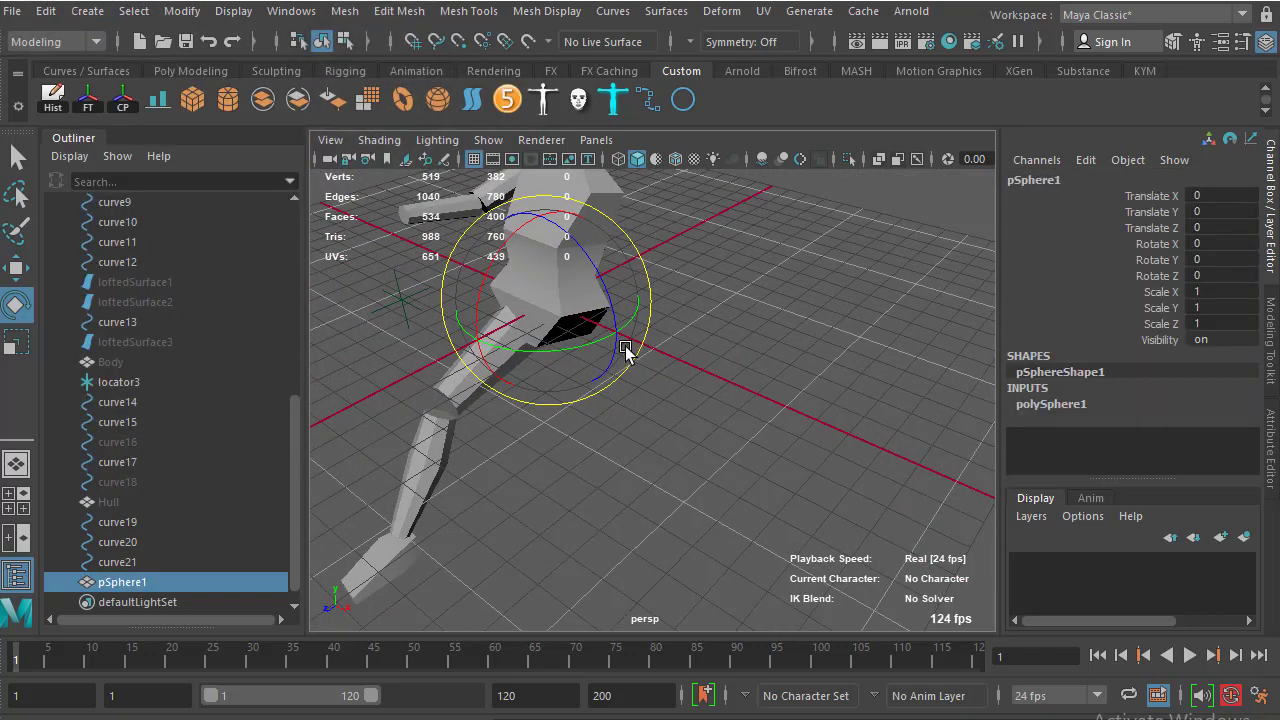
{"action": "left_click_drag", "start_coordinate": [657, 362], "coordinate": [723, 356], "text": "alt"}
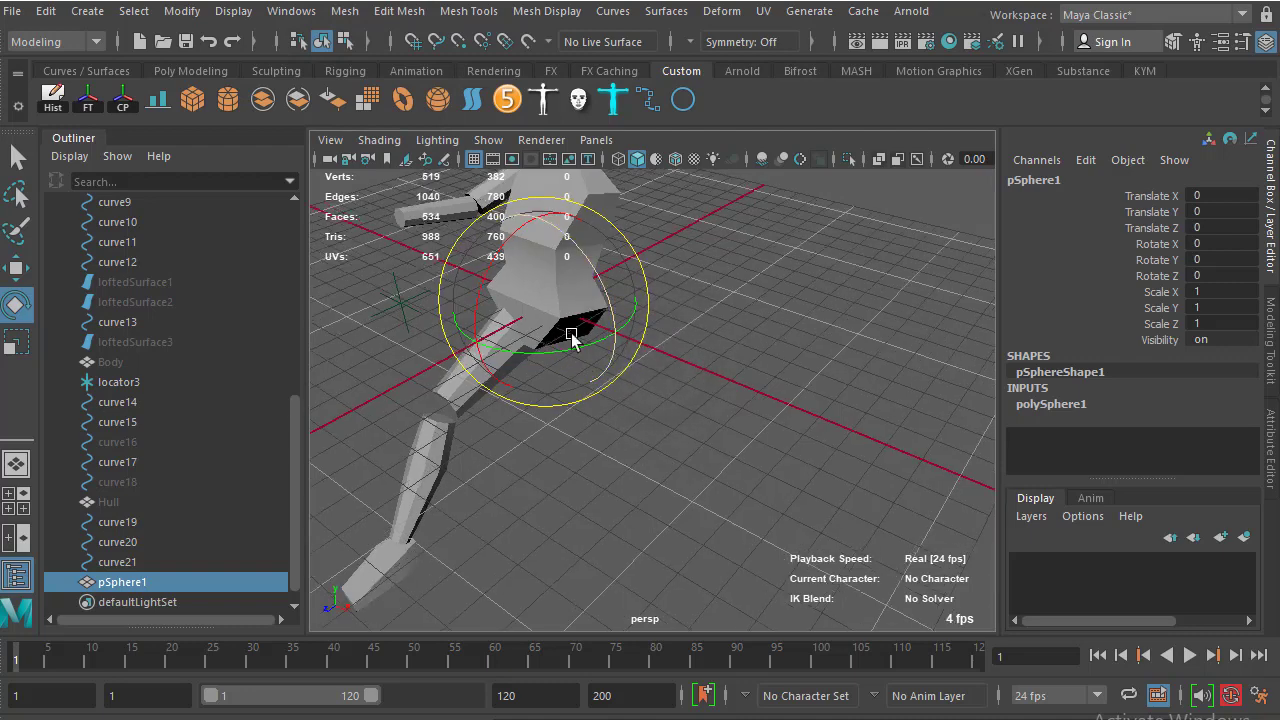
{"action": "key", "text": "Delete"}
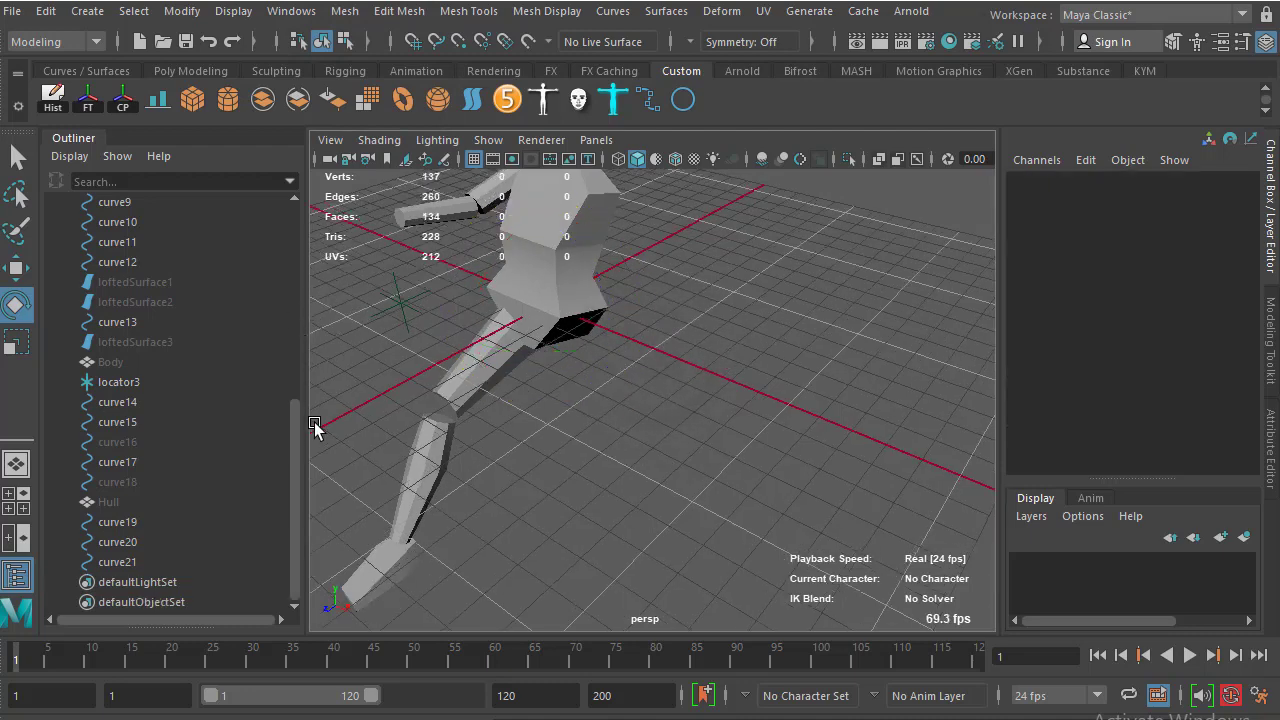
Hide the BodyShad1 figure from the Outliner and clear the selection
{"action": "left_click_drag", "start_coordinate": [295, 438], "coordinate": [297, 251]}
{"action": "left_click", "coordinate": [140, 396]}
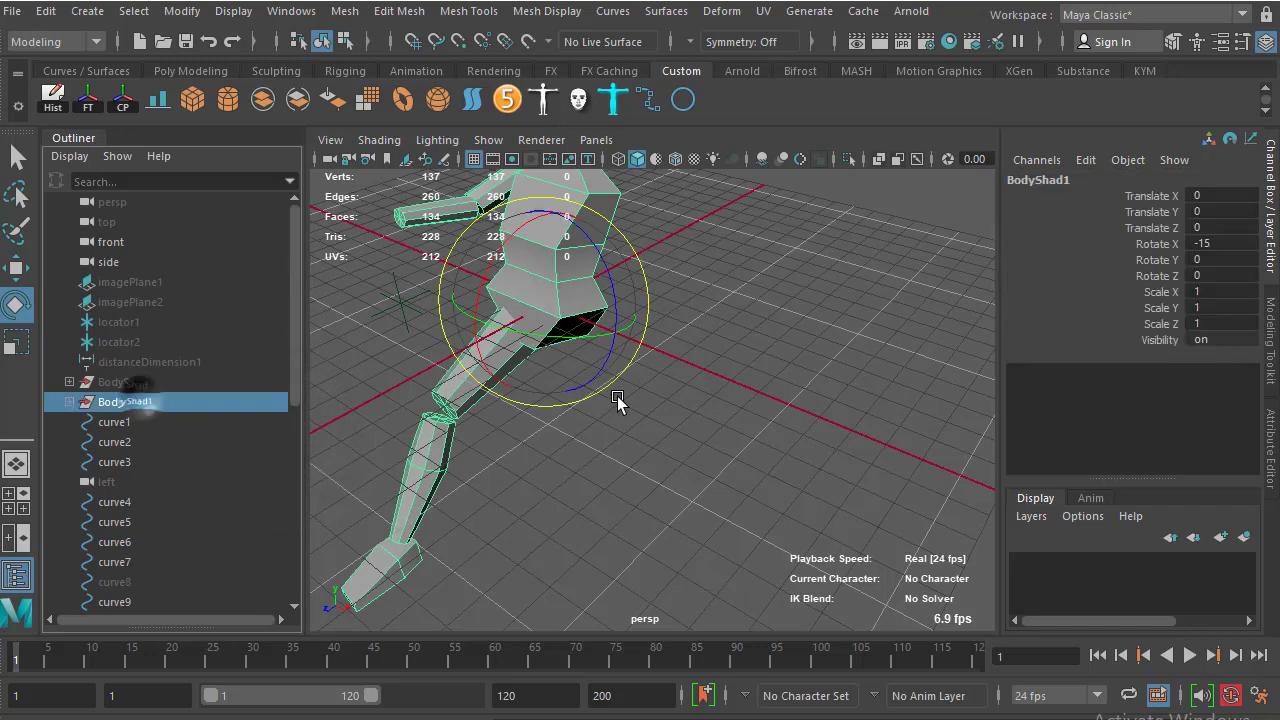
{"action": "key", "text": "ctrl+h"}
{"action": "left_click", "coordinate": [774, 362]}
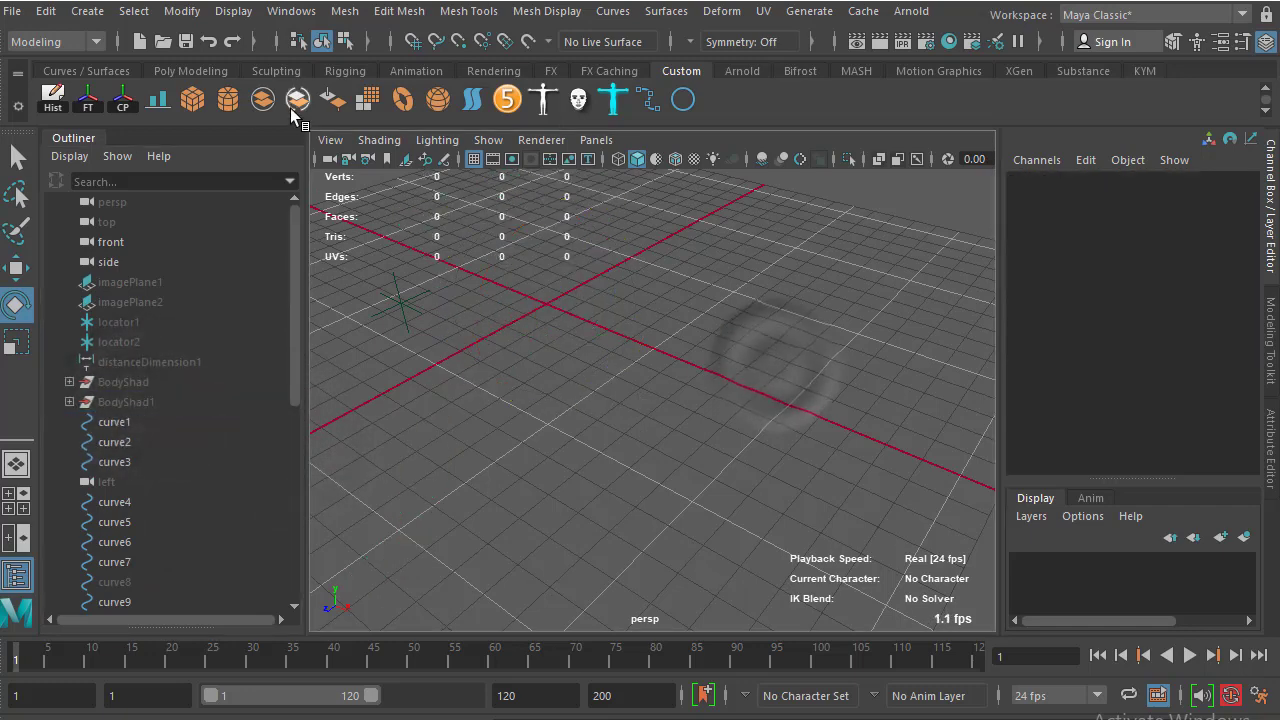
Create pSphere1 at the origin and show its polySphere1 radius and 20×20 subdivision settings
{"action": "left_click", "coordinate": [87, 11]}
{"action": "mouse_move", "coordinate": [147, 82]}
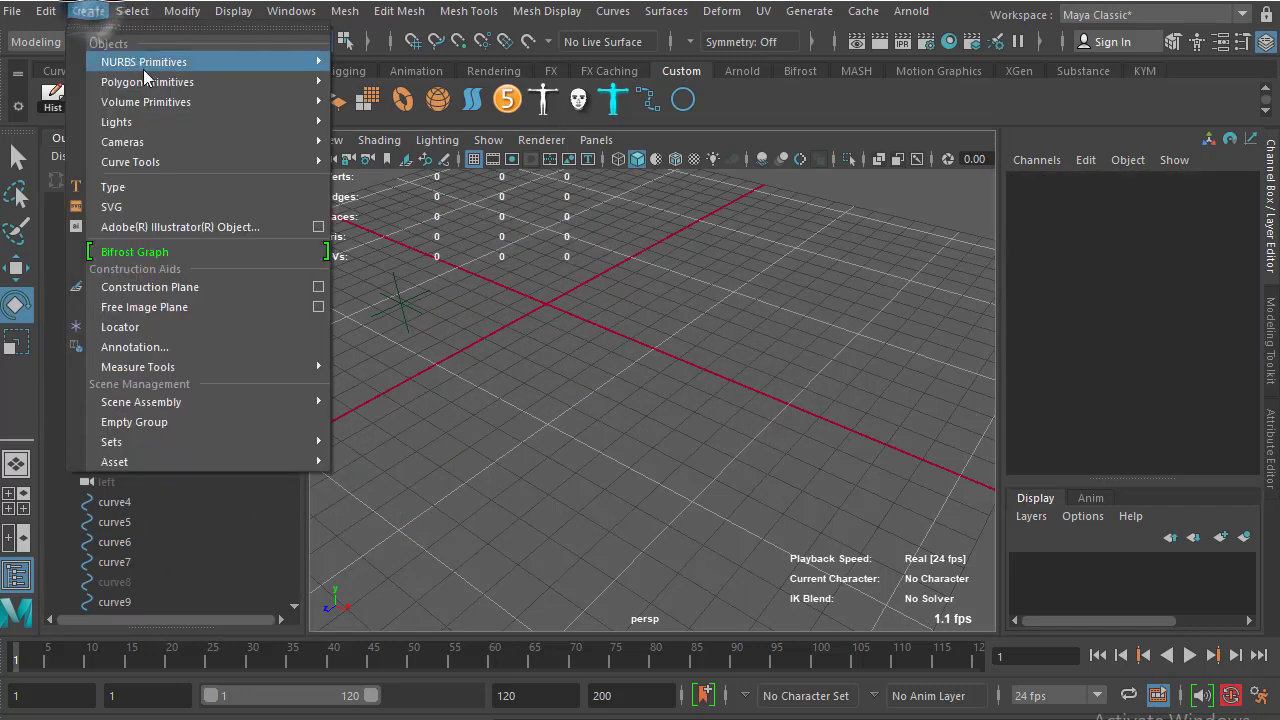
{"action": "left_click", "coordinate": [362, 81]}
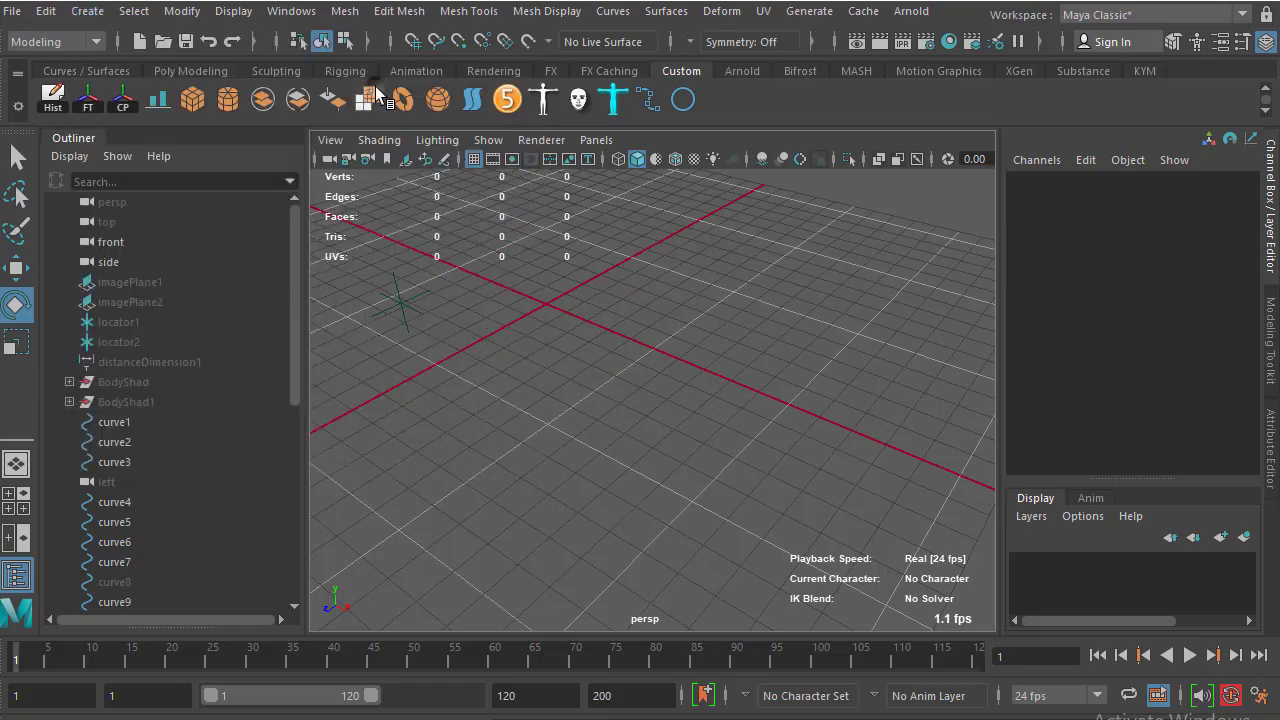
{"action": "mouse_move", "coordinate": [622, 358]}
{"action": "left_mouse_down", "text": "alt"}
{"action": "mouse_move", "coordinate": [600, 343]}
{"action": "mouse_move", "coordinate": [658, 374]}
{"action": "mouse_move", "coordinate": [651, 349]}
{"action": "left_mouse_up", "text": "alt"}
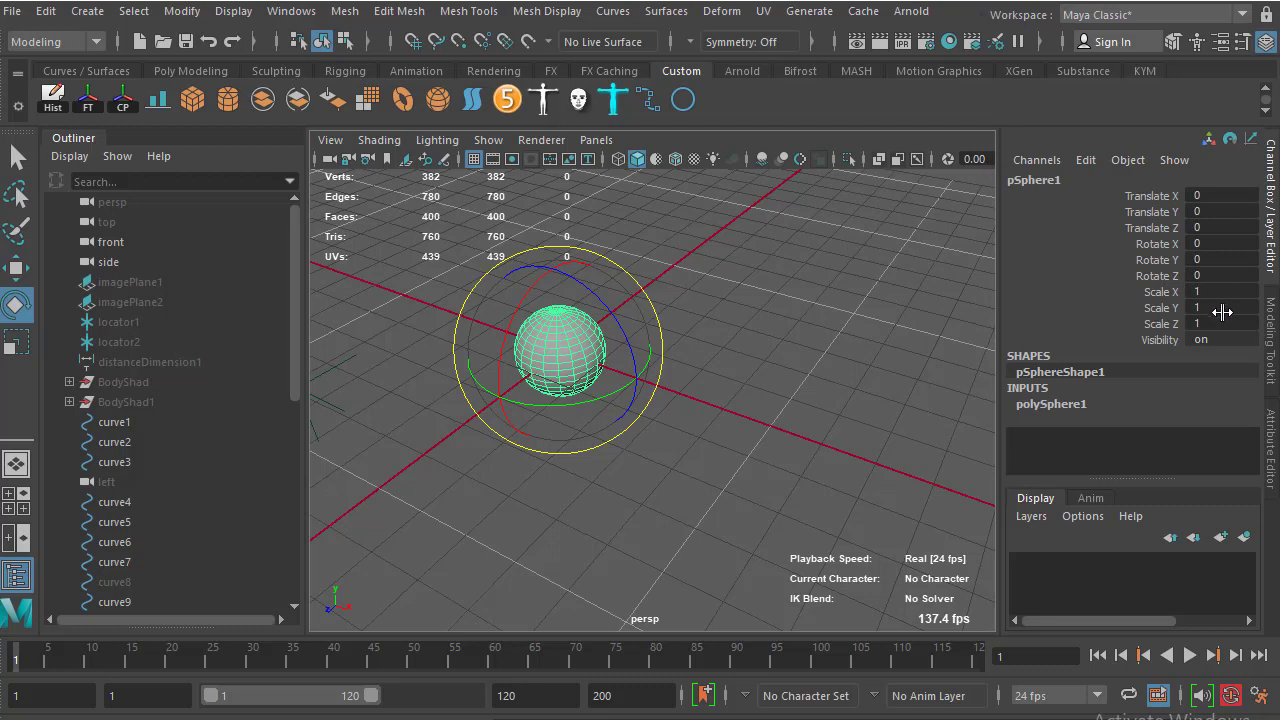
{"action": "left_click", "coordinate": [1055, 404]}
{"action": "scroll", "coordinate": [1090, 415], "scroll_direction": "down", "scroll_amount": 1}
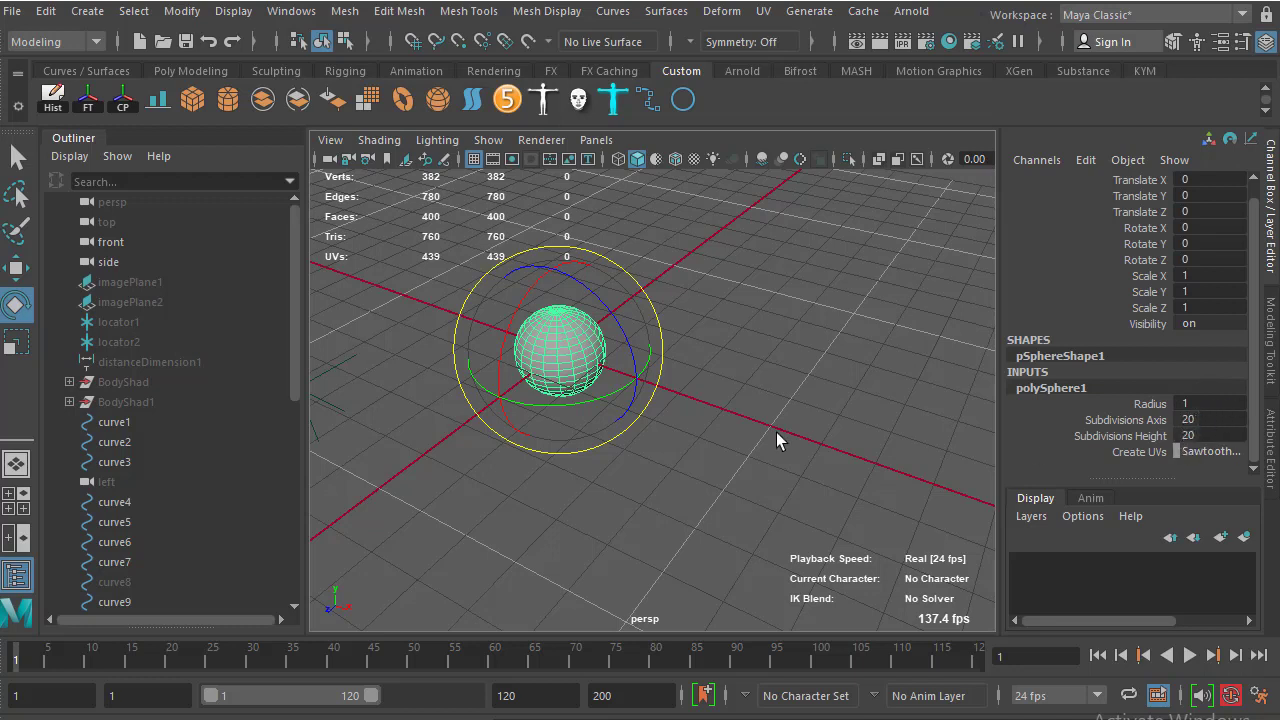
Set polySphere1's Subdivisions Axis and Subdivisions Height both to 16
{"action": "left_click", "coordinate": [1200, 419]}
{"action": "type", "text": "16"}
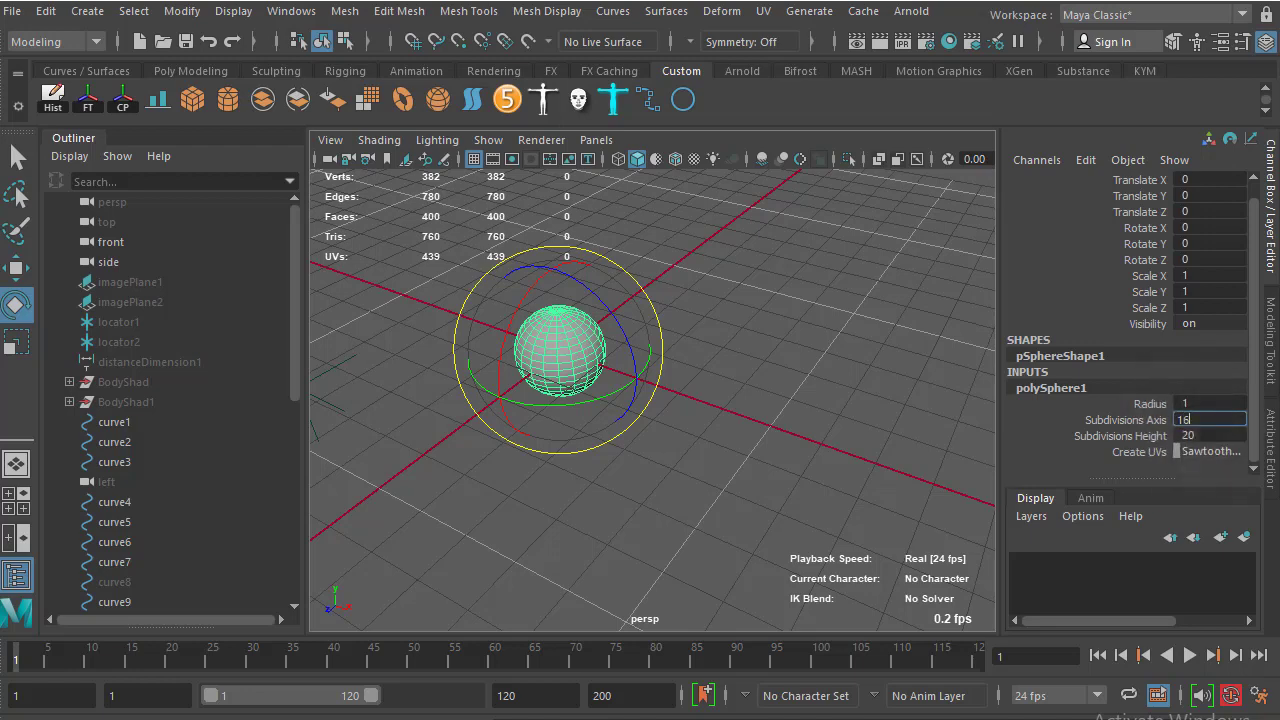
{"action": "key", "text": "Return"}
{"action": "right_click_drag", "start_coordinate": [644, 414], "coordinate": [693, 459], "text": "alt"}
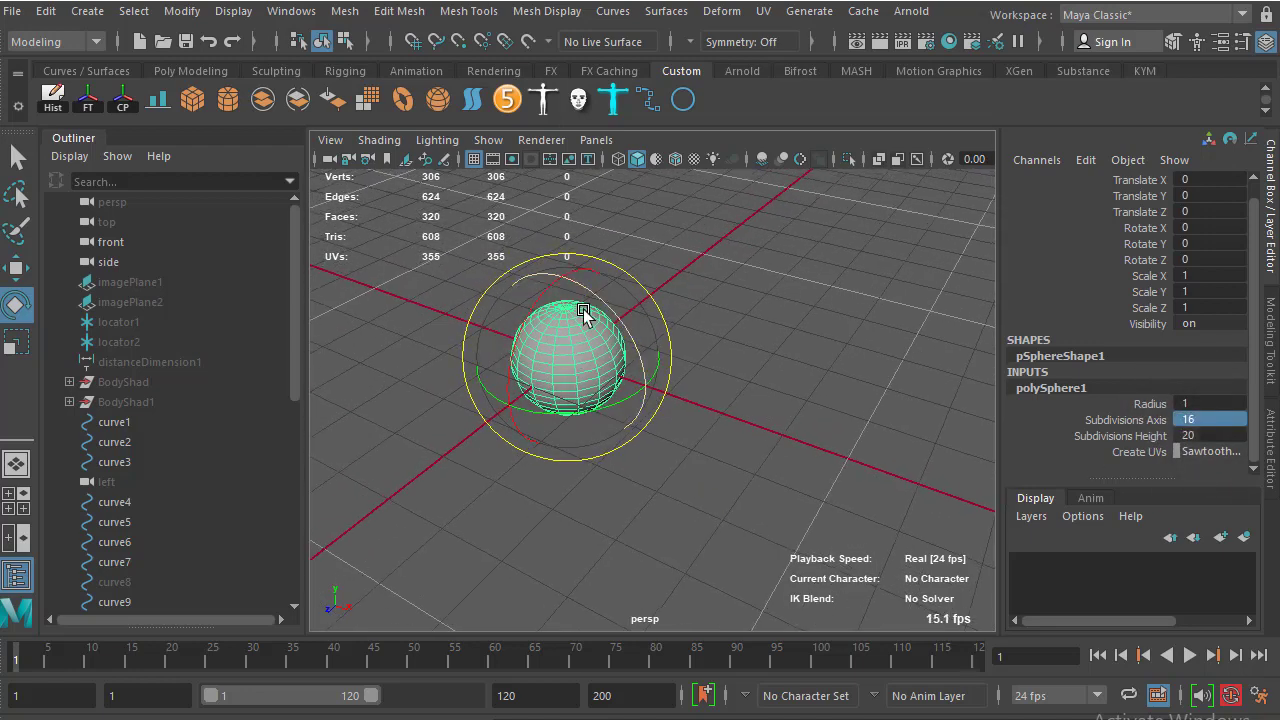
{"action": "left_click", "coordinate": [1200, 436]}
{"action": "type", "text": "16"}
{"action": "key", "text": "Return"}
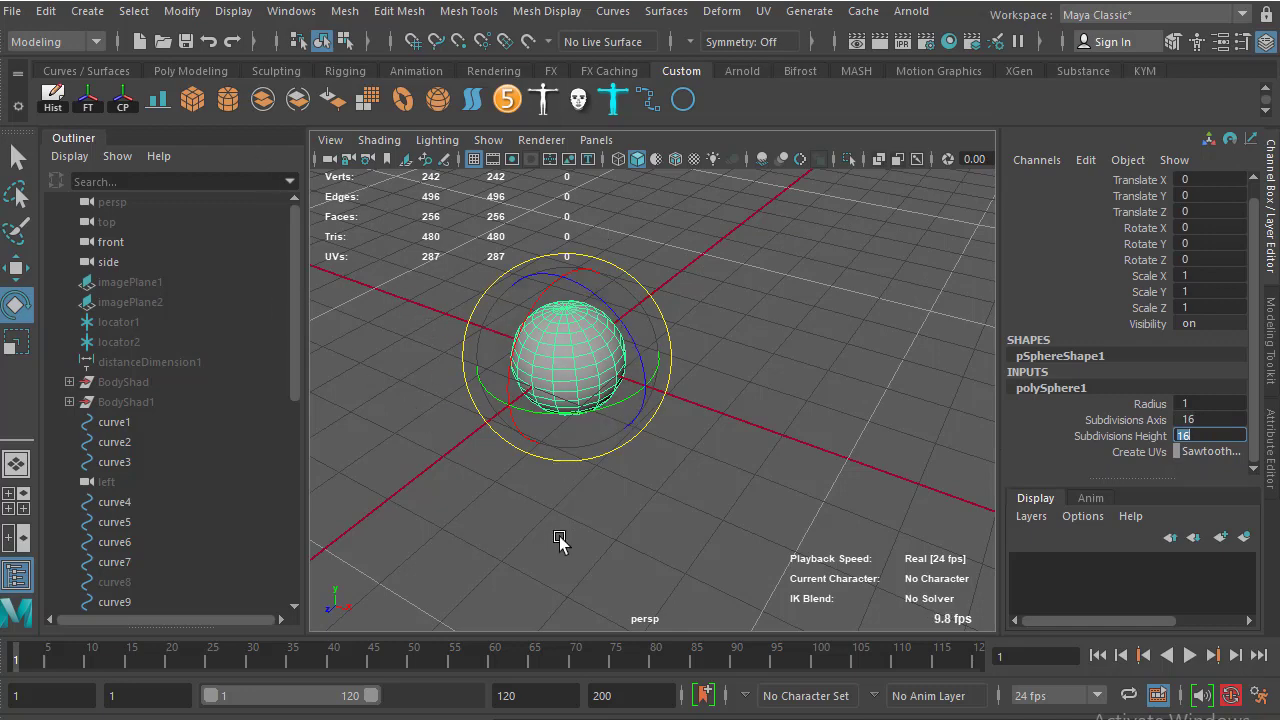
{"action": "key", "text": "Return"}
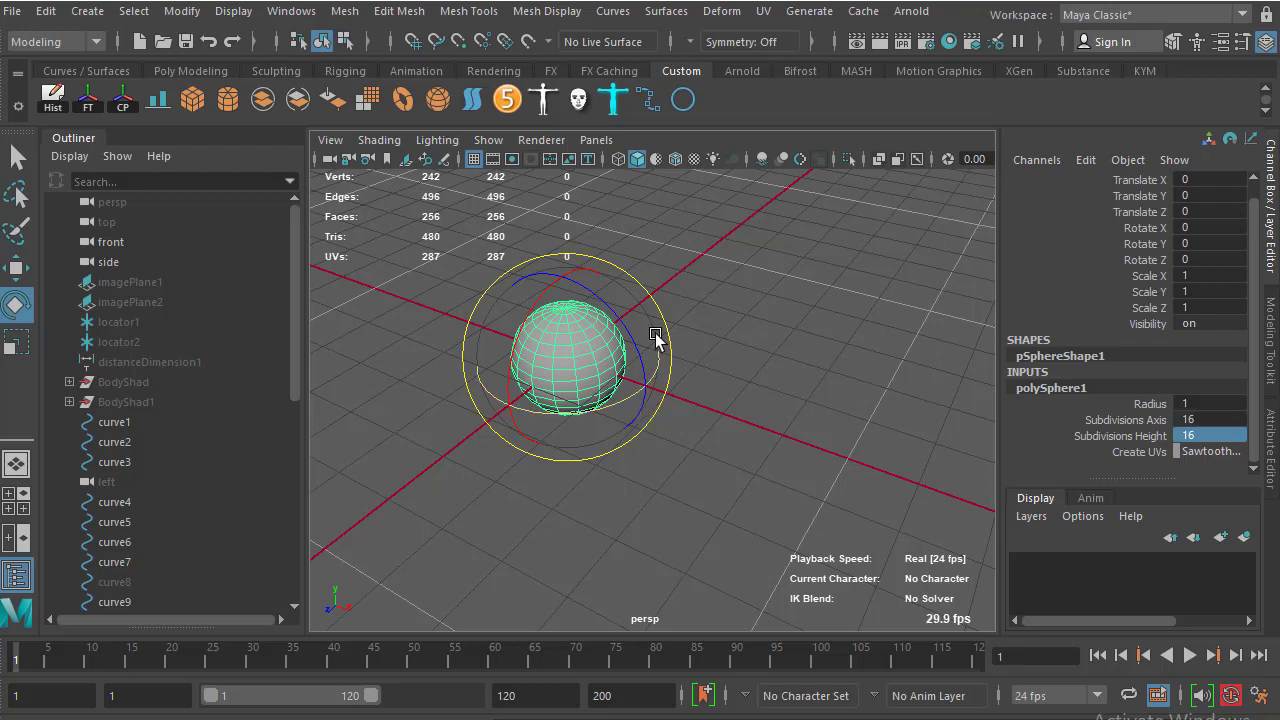
{"action": "mouse_move", "coordinate": [657, 343]}
{"action": "left_mouse_down", "text": "alt"}
{"action": "mouse_move", "coordinate": [737, 380]}
{"action": "mouse_move", "coordinate": [606, 369]}
{"action": "mouse_move", "coordinate": [663, 339]}
{"action": "left_mouse_up", "text": "alt"}
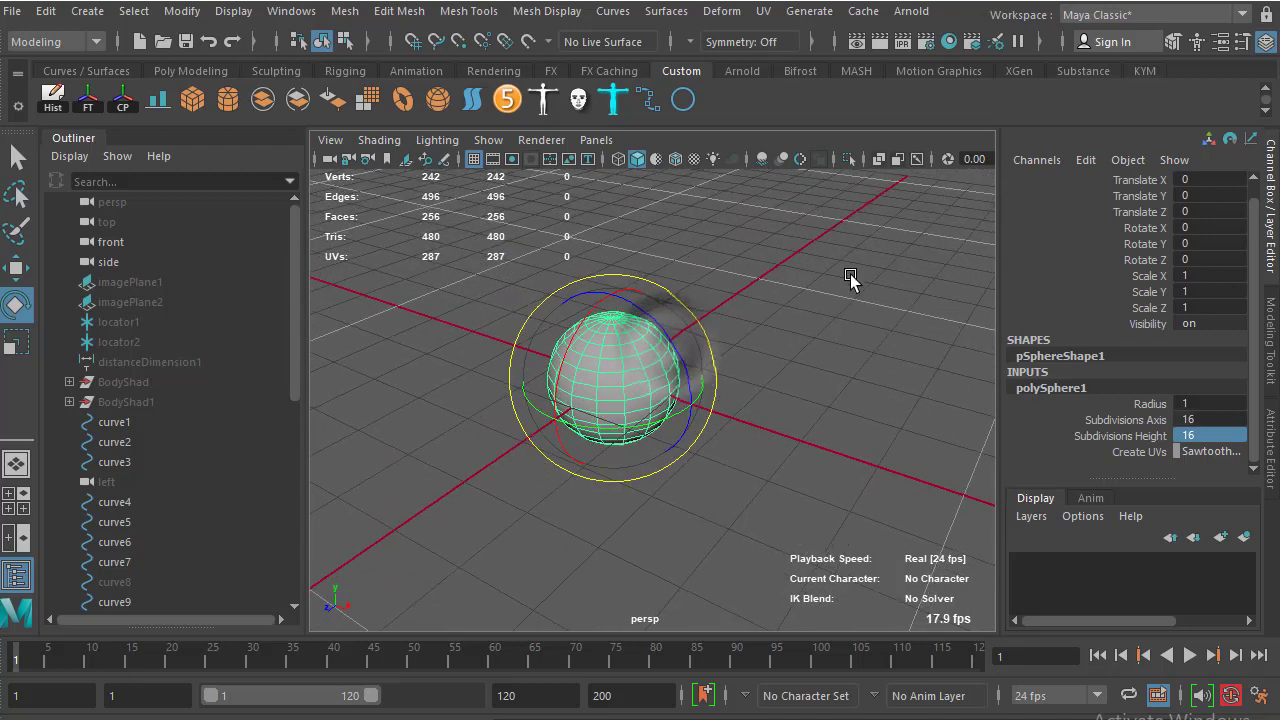
{"action": "mouse_move", "coordinate": [777, 360]}
{"action": "left_mouse_down", "text": "alt"}
{"action": "mouse_move", "coordinate": [714, 289]}
{"action": "mouse_move", "coordinate": [552, 317]}
{"action": "left_mouse_up", "text": "alt"}
Create a polygon cube and slide it along X to about 5.3 beside the sphere
{"action": "left_click", "coordinate": [600, 300]}
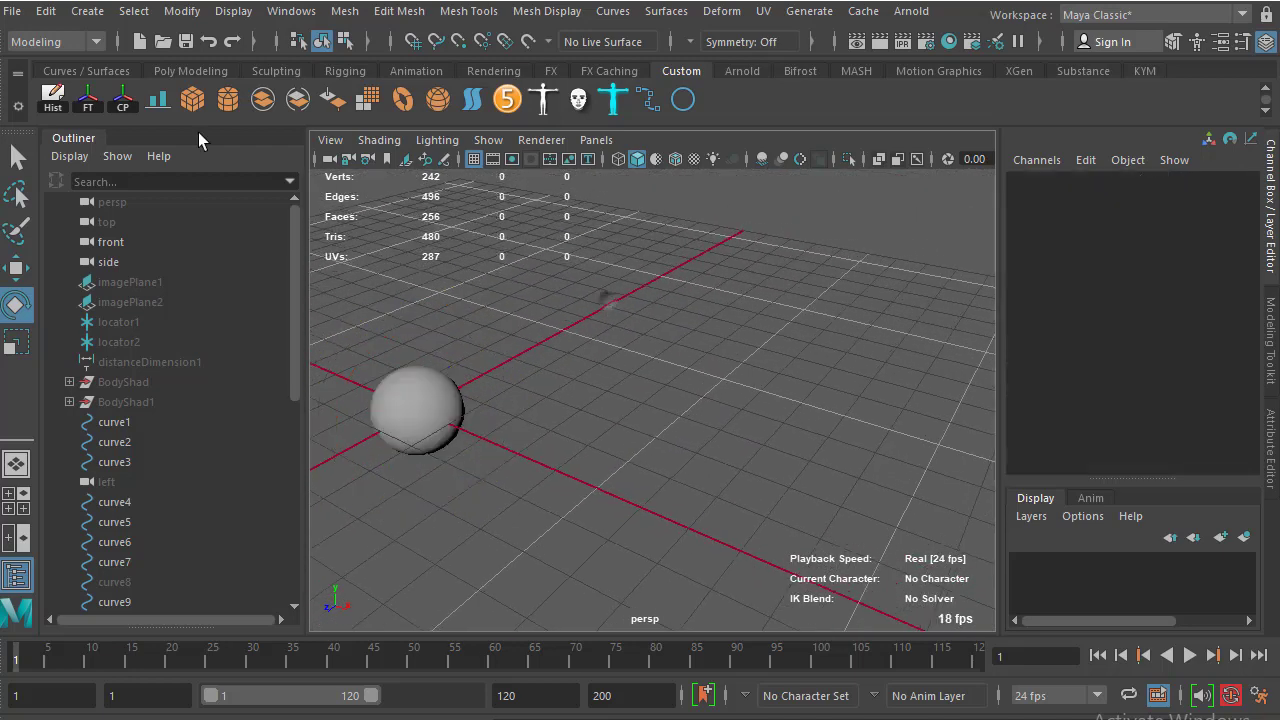
{"action": "left_click", "coordinate": [192, 99]}
{"action": "key", "text": "w"}
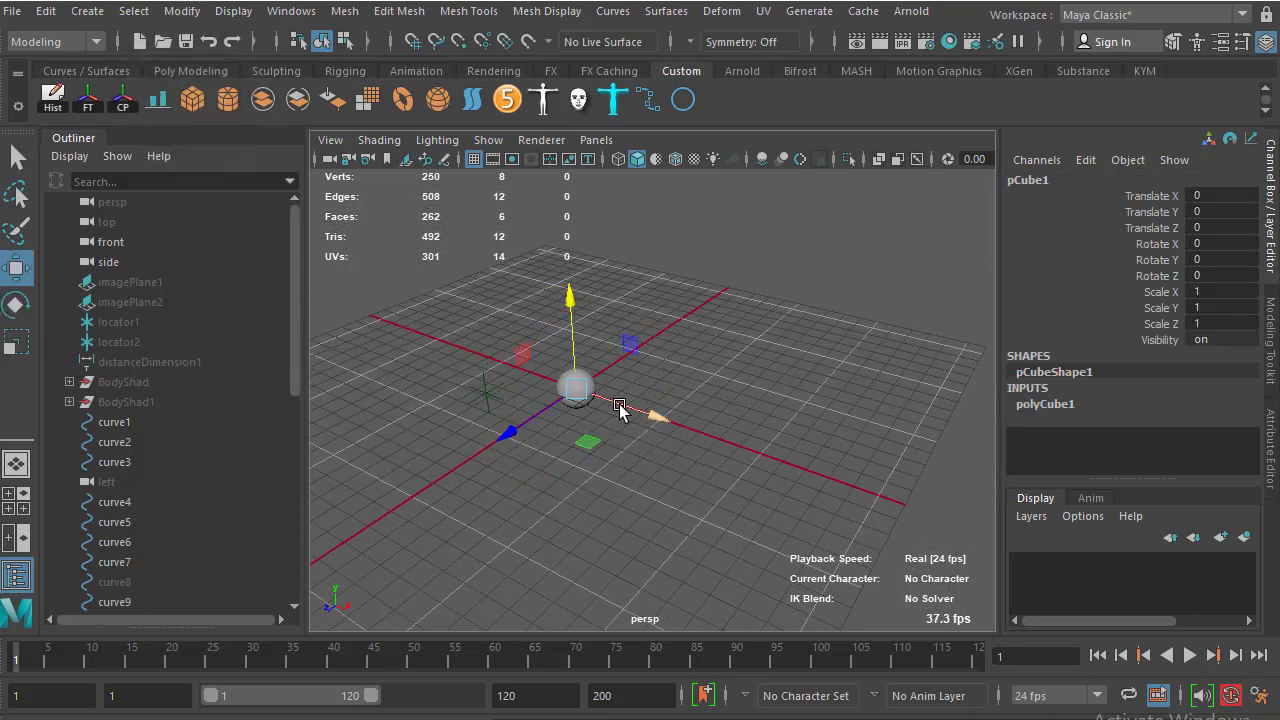
{"action": "left_click_drag", "start_coordinate": [632, 427], "coordinate": [752, 450]}
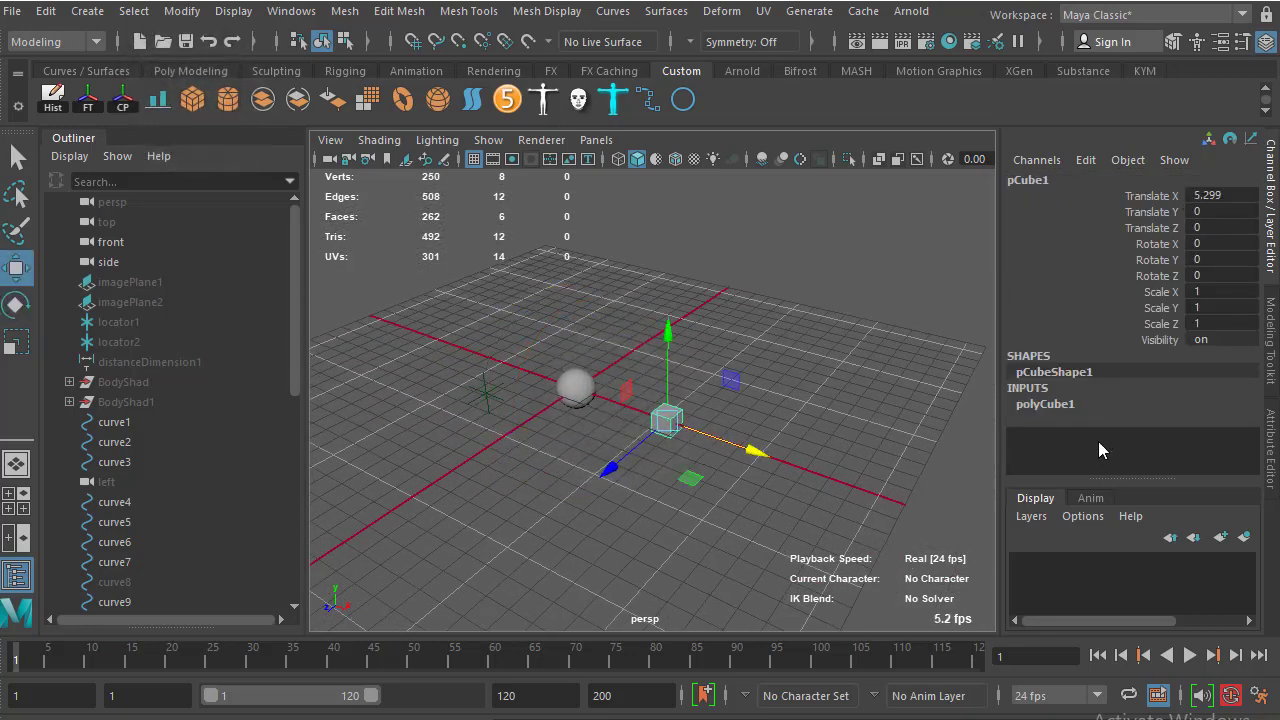
Set polyCube1's Subdivisions Width, Height and Depth to 3, then deselect
{"action": "left_click", "coordinate": [1060, 403]}
{"action": "scroll", "coordinate": [1078, 403], "scroll_direction": "down", "scroll_amount": 2}
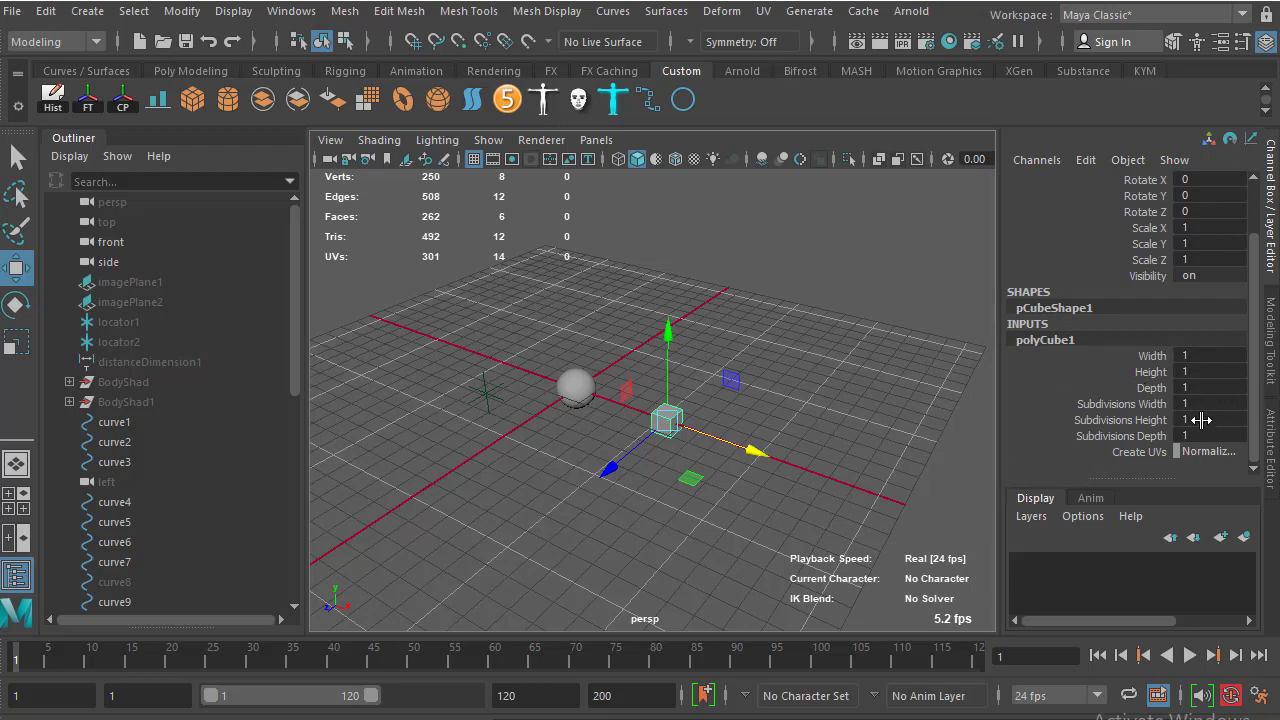
{"action": "scroll", "coordinate": [718, 420], "scroll_direction": "up", "scroll_amount": 2}
{"action": "scroll", "coordinate": [734, 462], "scroll_direction": "up", "scroll_amount": 2}
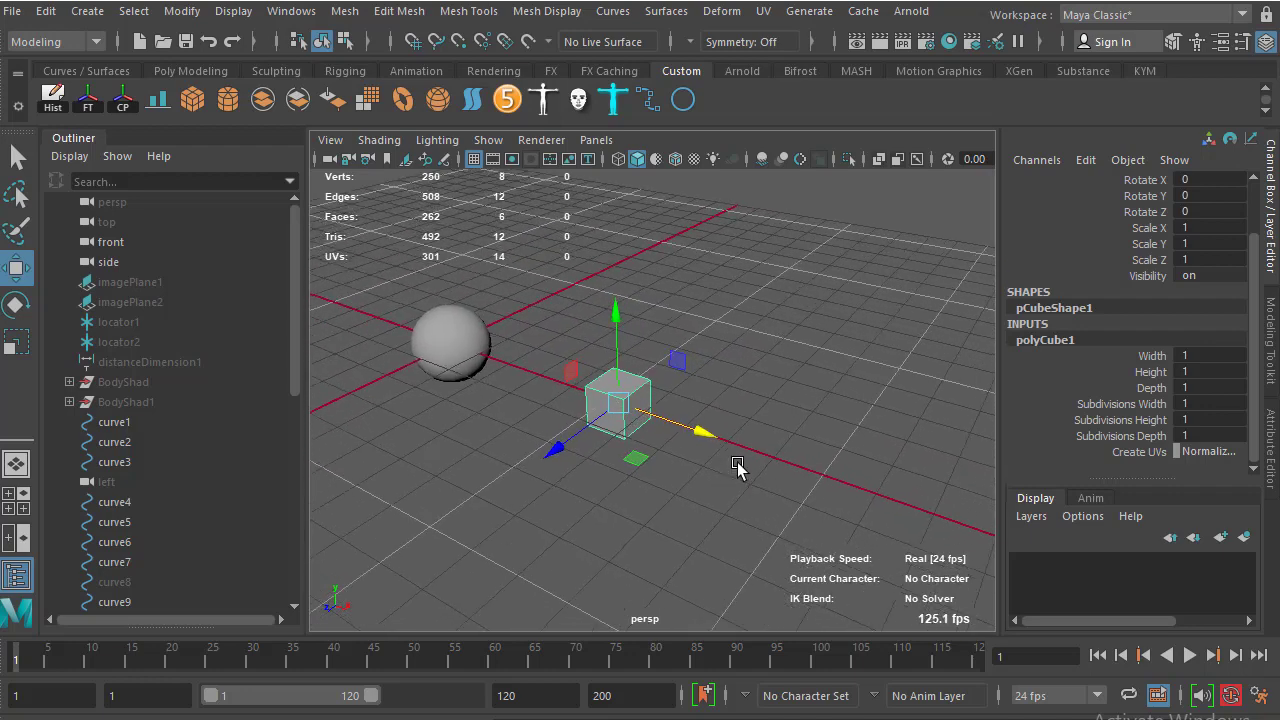
{"action": "scroll", "coordinate": [770, 480], "scroll_direction": "up", "scroll_amount": 2}
{"action": "scroll", "coordinate": [790, 486], "scroll_direction": "up", "scroll_amount": 1}
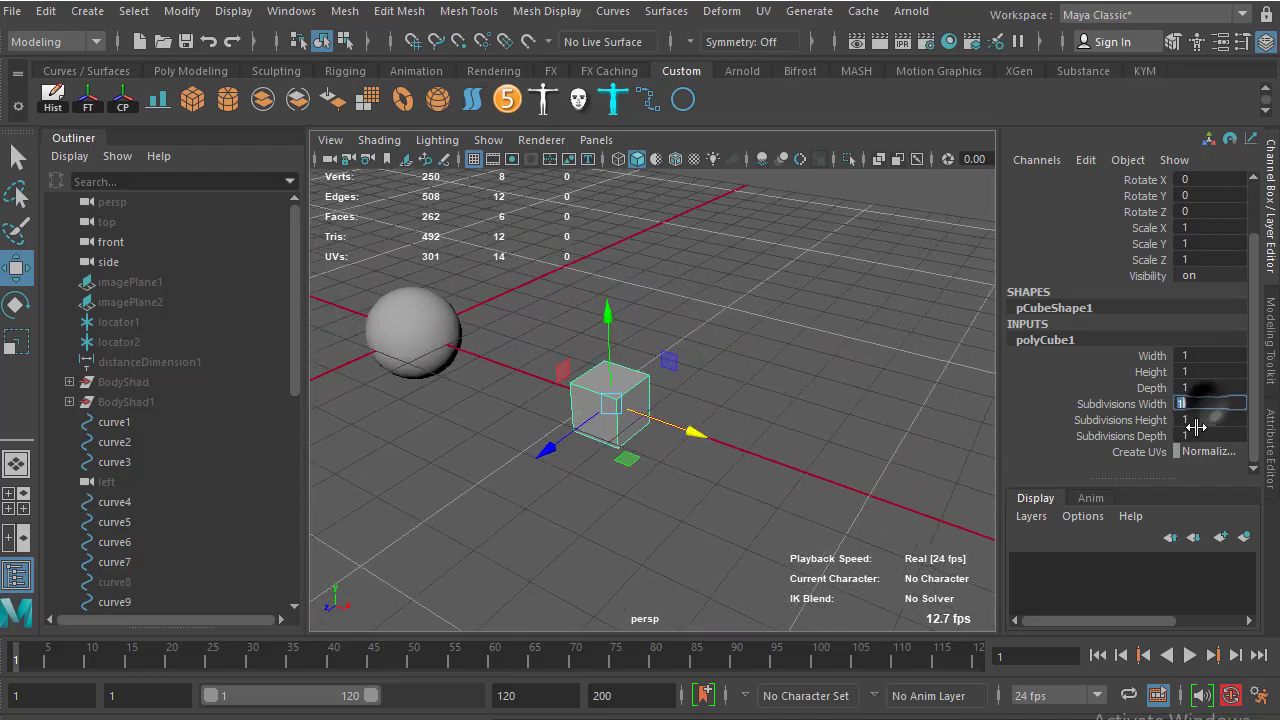
{"action": "left_click_drag", "start_coordinate": [1208, 405], "coordinate": [1215, 436]}
{"action": "type", "text": "3"}
{"action": "key", "text": "Return"}
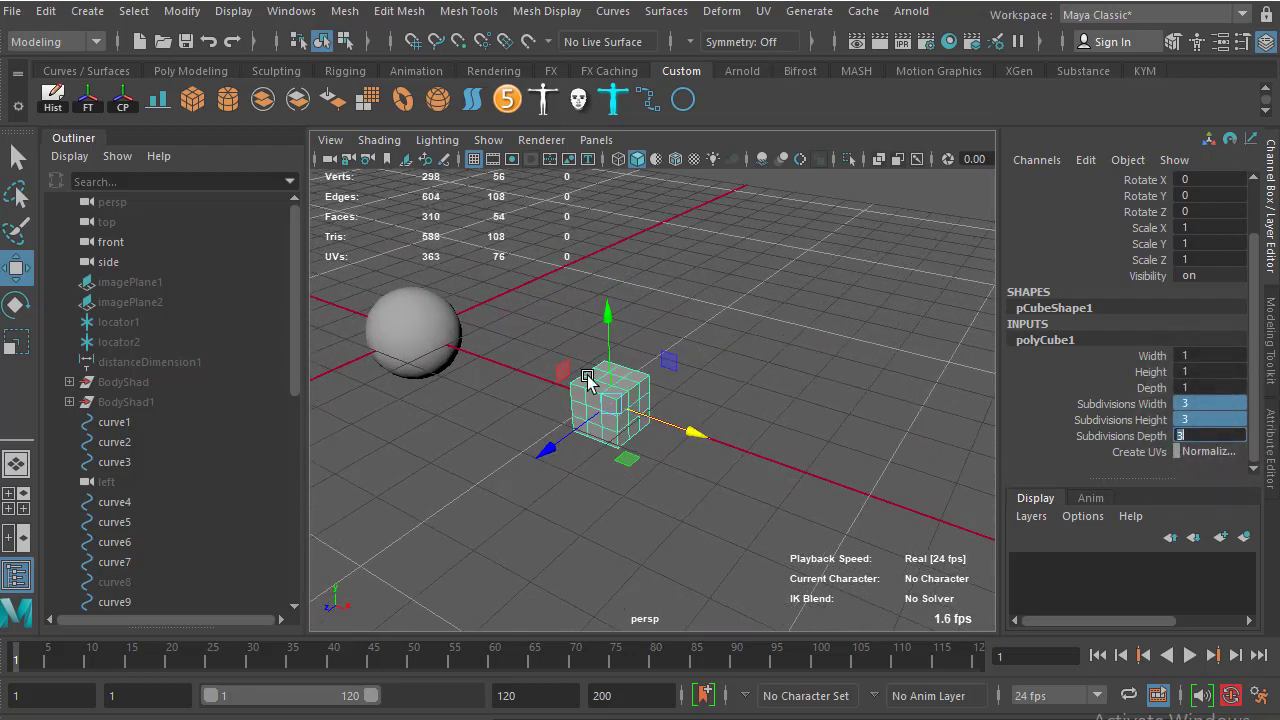
{"action": "left_click", "coordinate": [757, 310]}
{"action": "scroll", "coordinate": [645, 428], "scroll_direction": "up", "scroll_amount": 3}
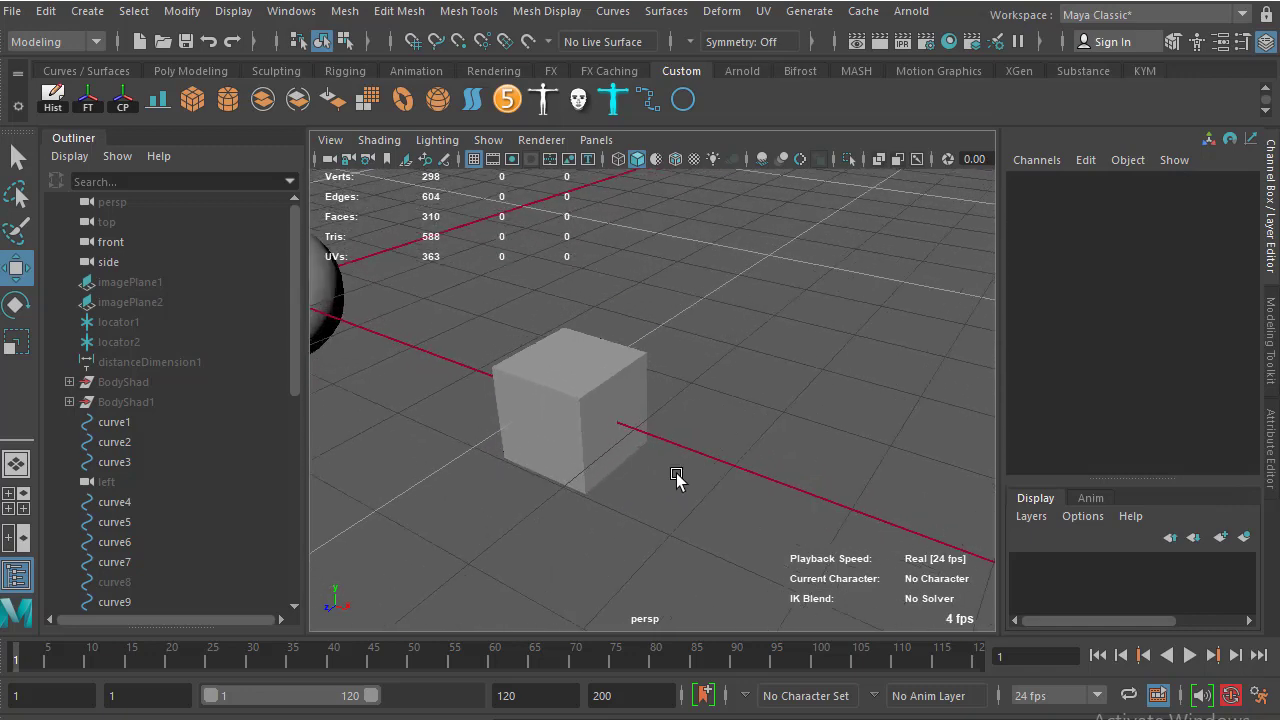
Inspect the cube and sphere with Wireframe on Shaded toggled on
{"action": "left_click", "coordinate": [596, 392]}
{"action": "left_click", "coordinate": [743, 315]}
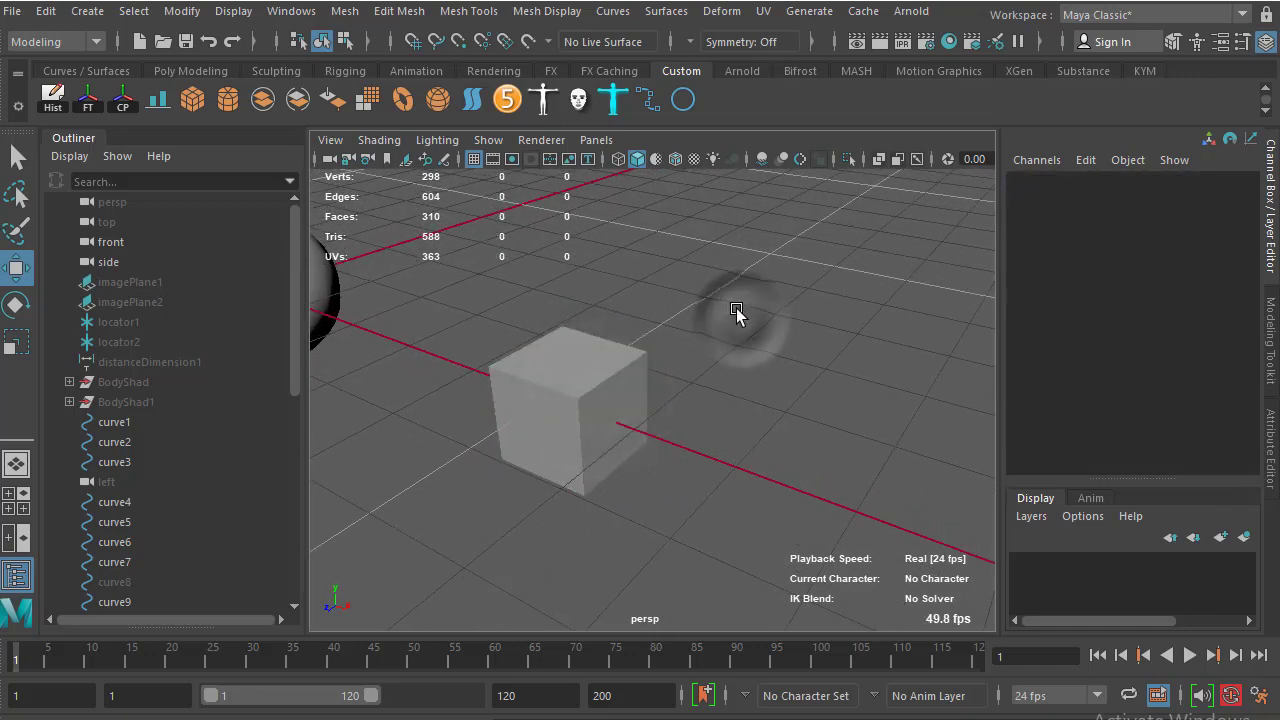
{"action": "mouse_move", "coordinate": [741, 351]}
{"action": "left_mouse_down", "text": "alt"}
{"action": "mouse_move", "coordinate": [728, 392]}
{"action": "mouse_move", "coordinate": [543, 303]}
{"action": "left_mouse_up", "text": "alt"}
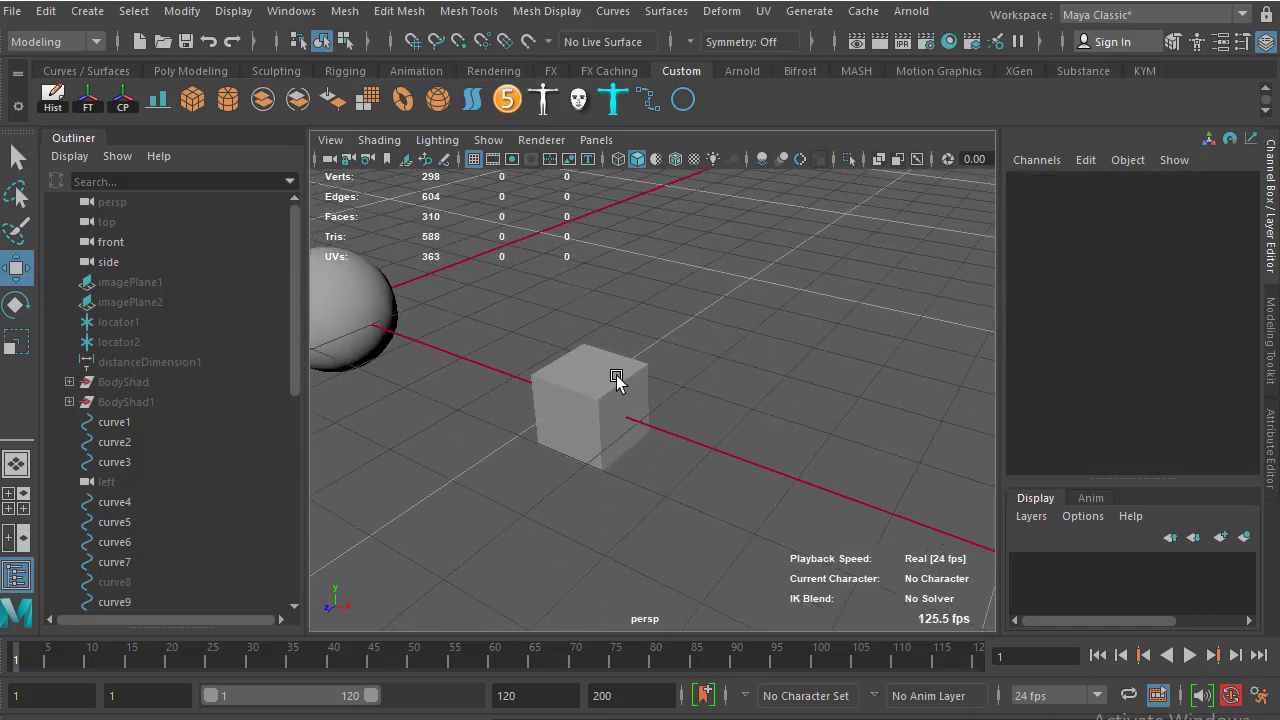
{"action": "mouse_move", "coordinate": [616, 375]}
{"action": "left_mouse_down", "text": "alt"}
{"action": "mouse_move", "coordinate": [694, 363]}
{"action": "mouse_move", "coordinate": [562, 176]}
{"action": "left_mouse_up", "text": "alt"}
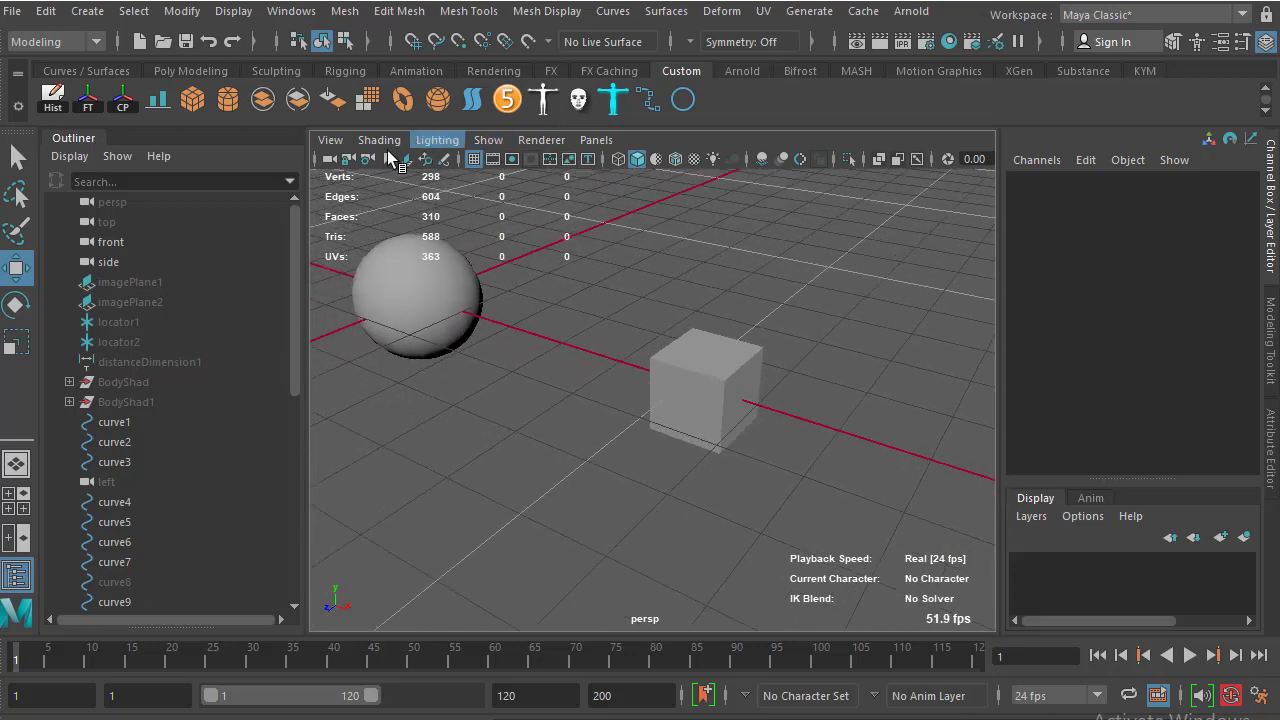
{"action": "left_click", "coordinate": [675, 159]}
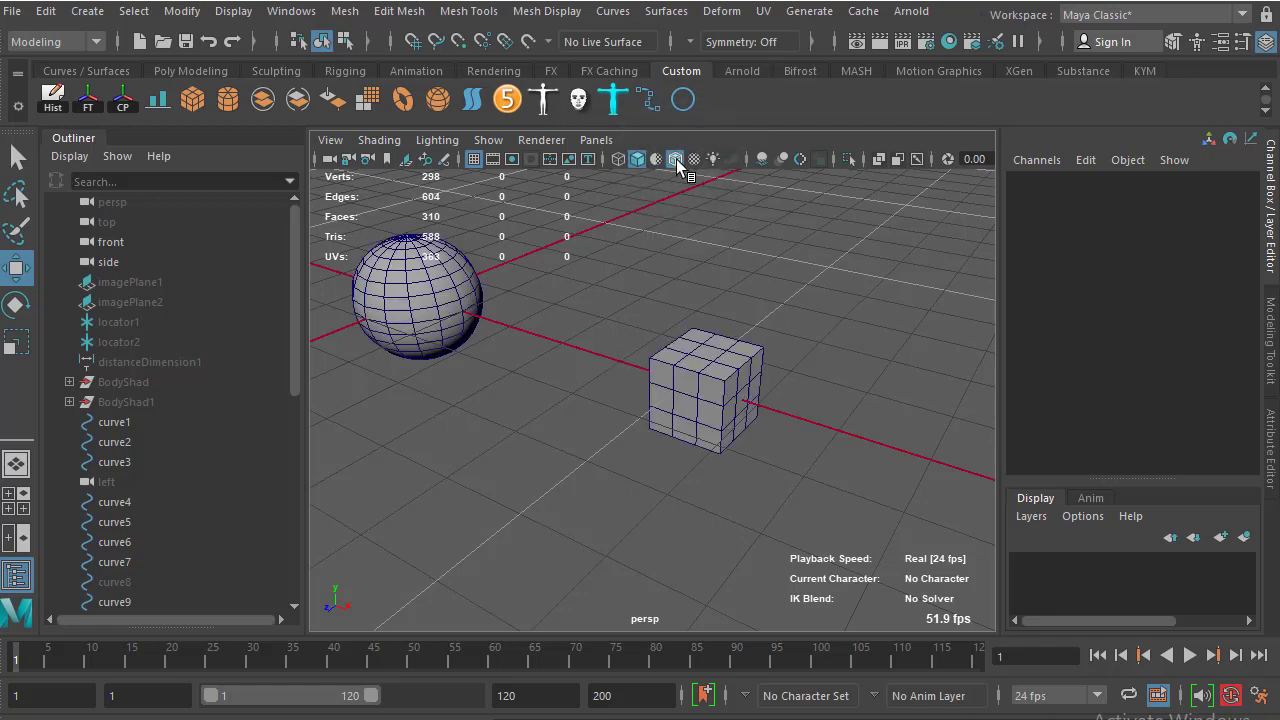
{"action": "left_click", "coordinate": [675, 159]}
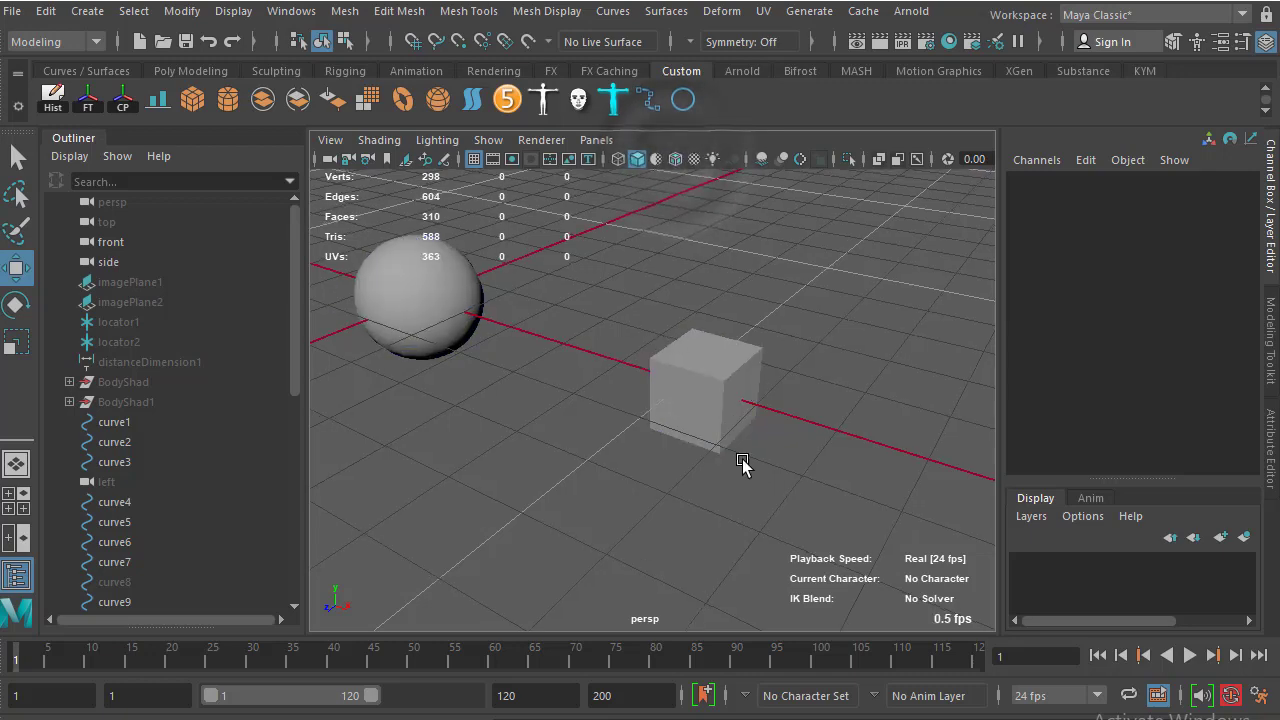
{"action": "left_click_drag", "start_coordinate": [743, 466], "coordinate": [681, 218], "text": "alt"}
{"action": "left_click", "coordinate": [675, 159]}
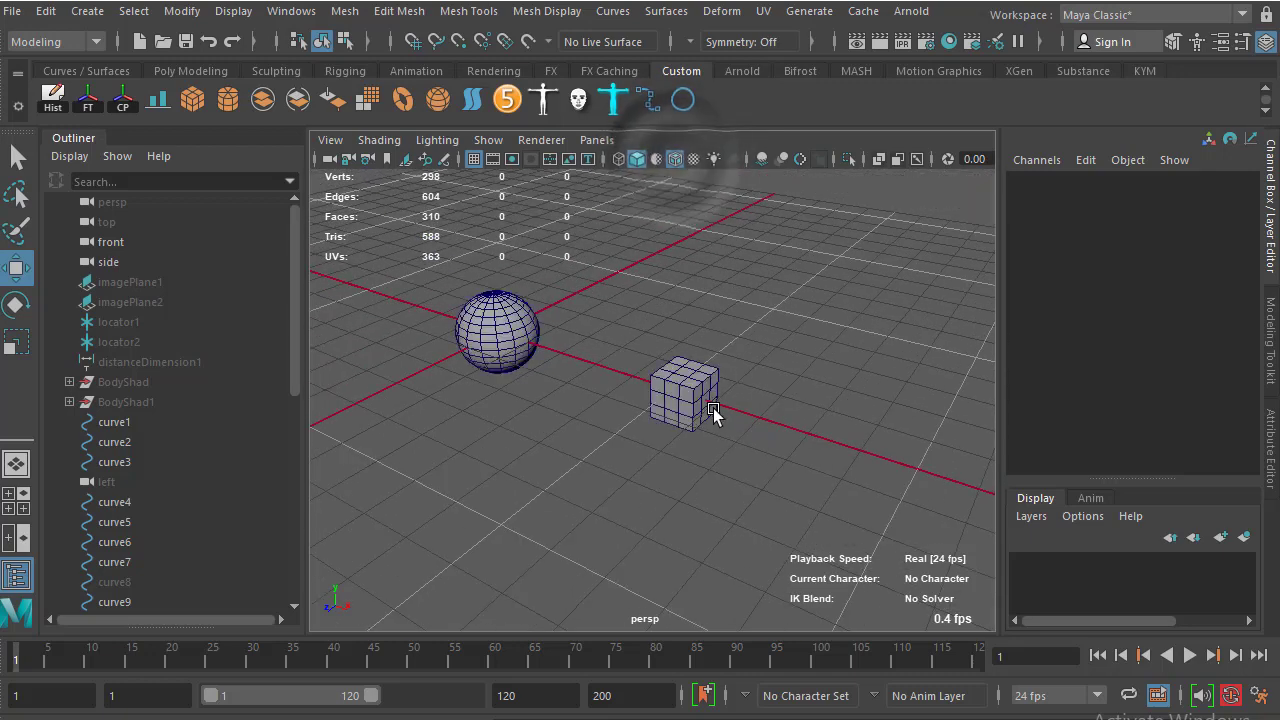
{"action": "left_click_drag", "start_coordinate": [725, 442], "coordinate": [643, 400], "text": "alt"}
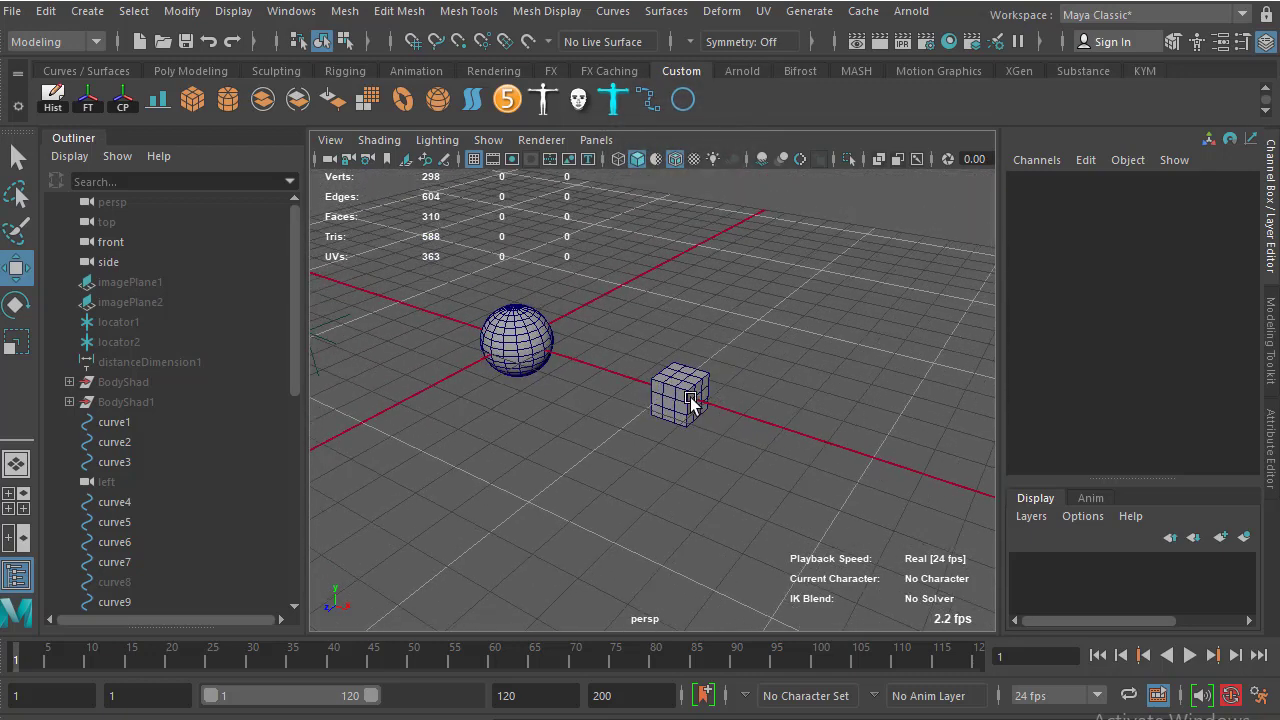
Delete the cube and the sphere, leaving the grid empty
{"action": "left_click", "coordinate": [690, 400]}
{"action": "key", "text": "Delete"}
{"action": "left_click", "coordinate": [517, 340]}
{"action": "key", "text": "Delete"}
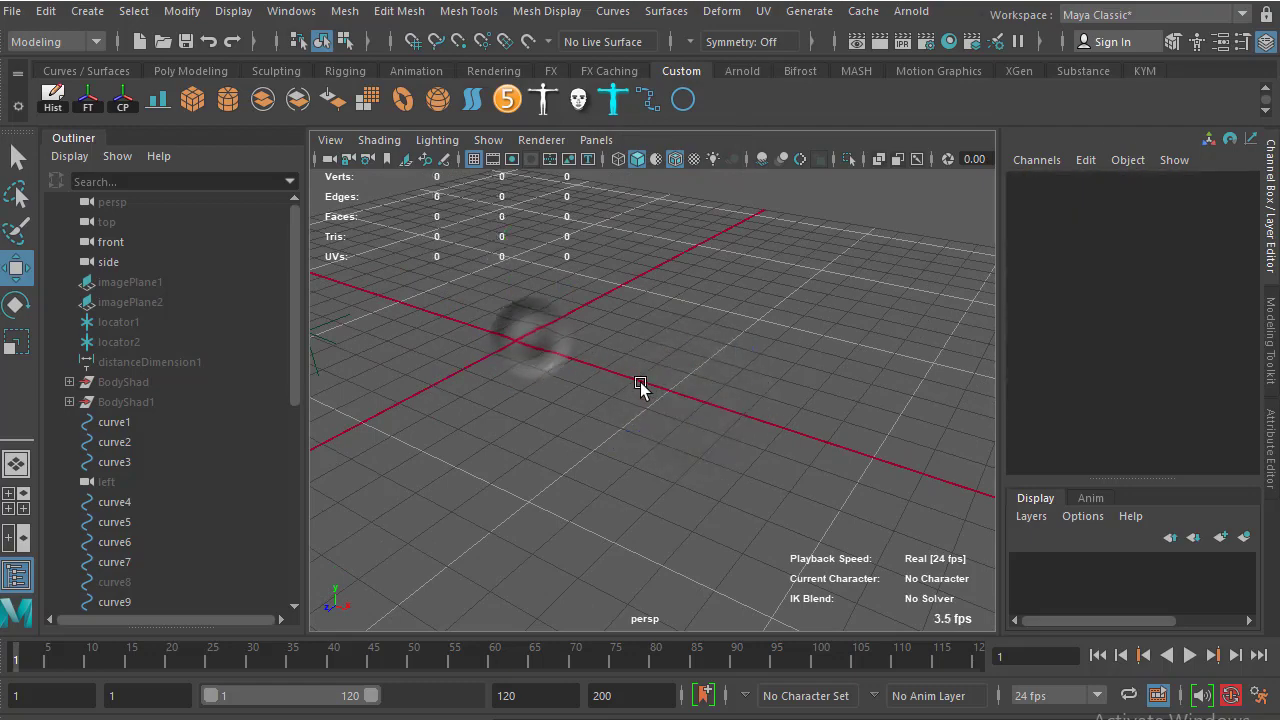
{"action": "mouse_move", "coordinate": [699, 465]}
{"action": "left_mouse_down", "text": "alt"}
{"action": "mouse_move", "coordinate": [668, 367]}
{"action": "mouse_move", "coordinate": [643, 371]}
{"action": "mouse_move", "coordinate": [661, 434]}
{"action": "left_mouse_up", "text": "alt"}
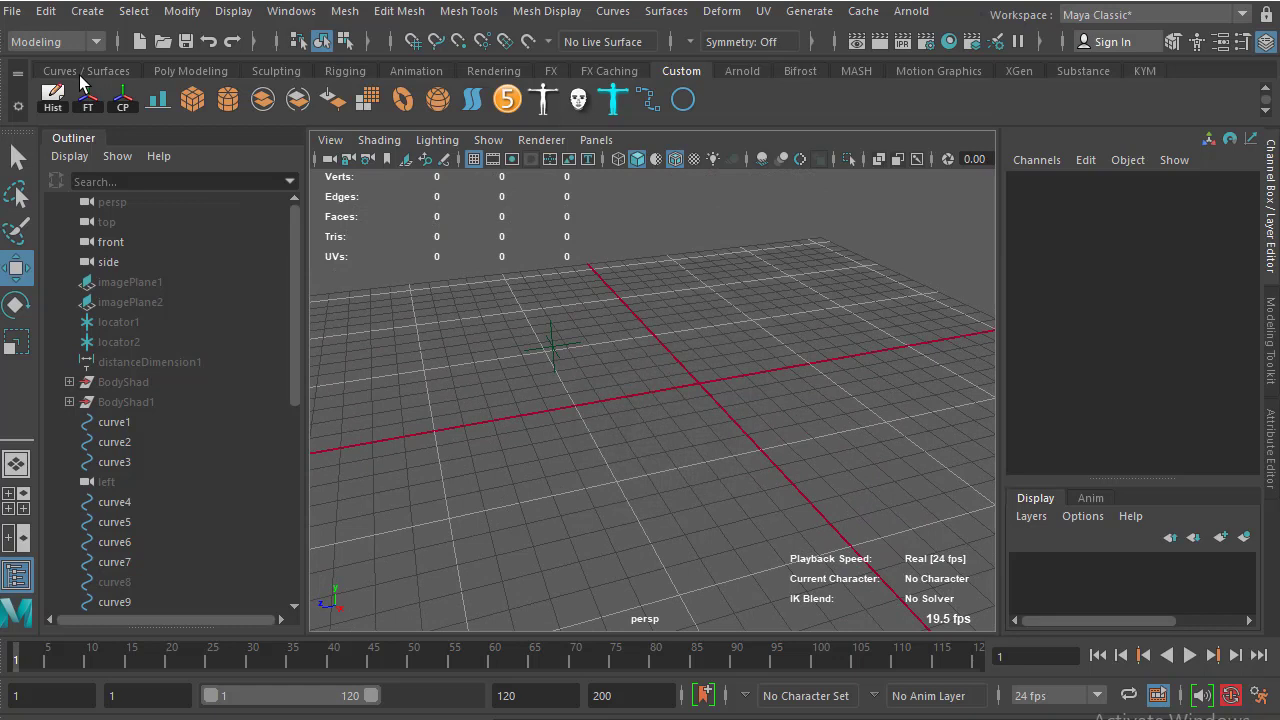
Draw a straight two-point EP curve, curve22, across the grid
{"action": "left_click", "coordinate": [87, 11]}
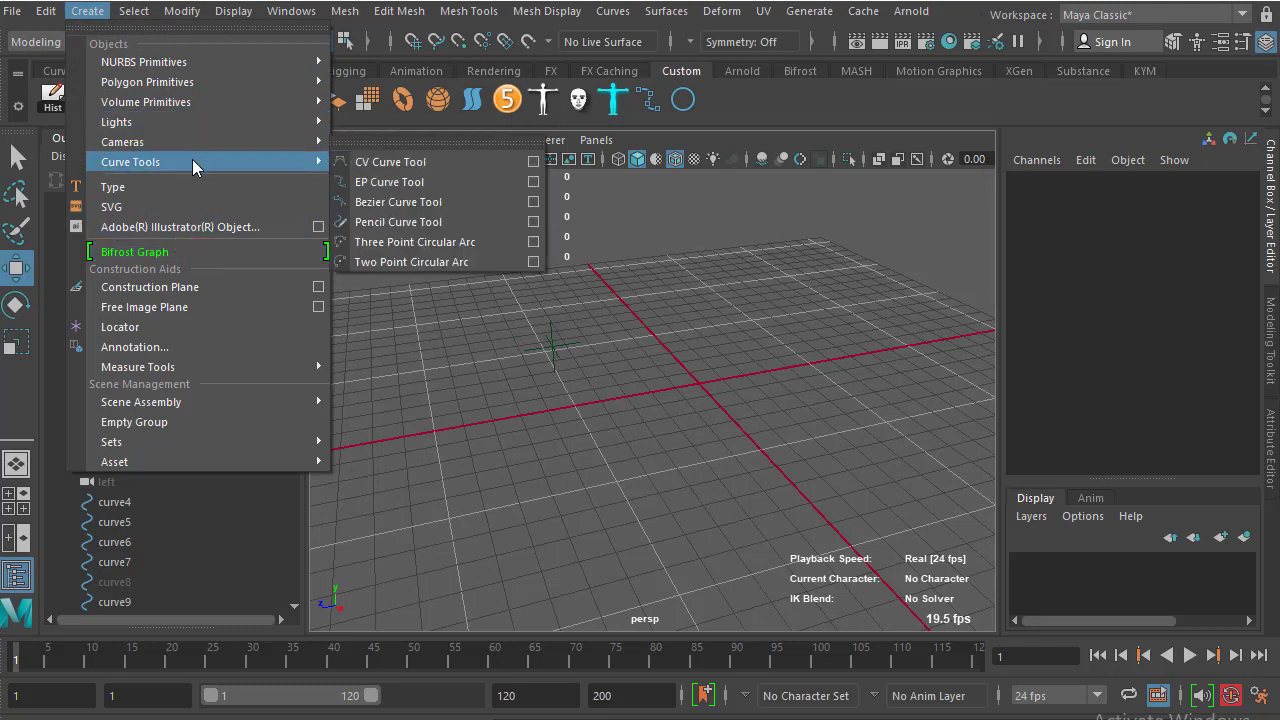
{"action": "mouse_move", "coordinate": [130, 162]}
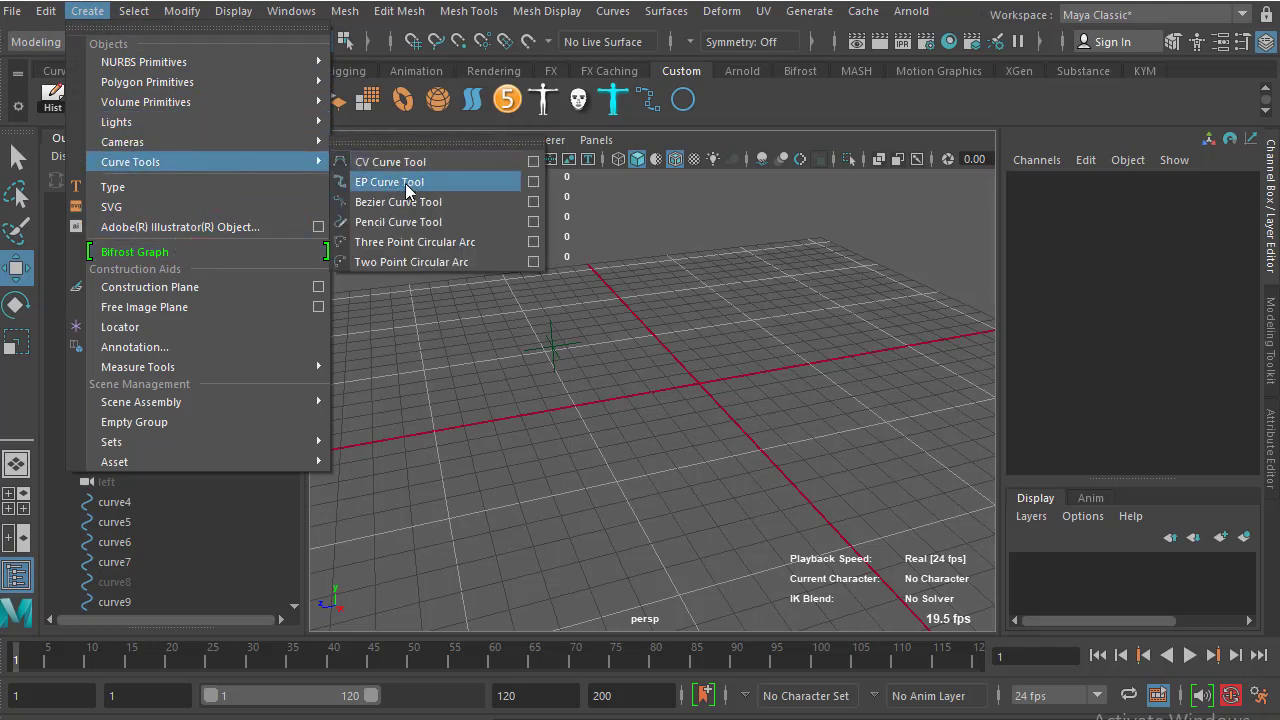
{"action": "left_click", "coordinate": [711, 146]}
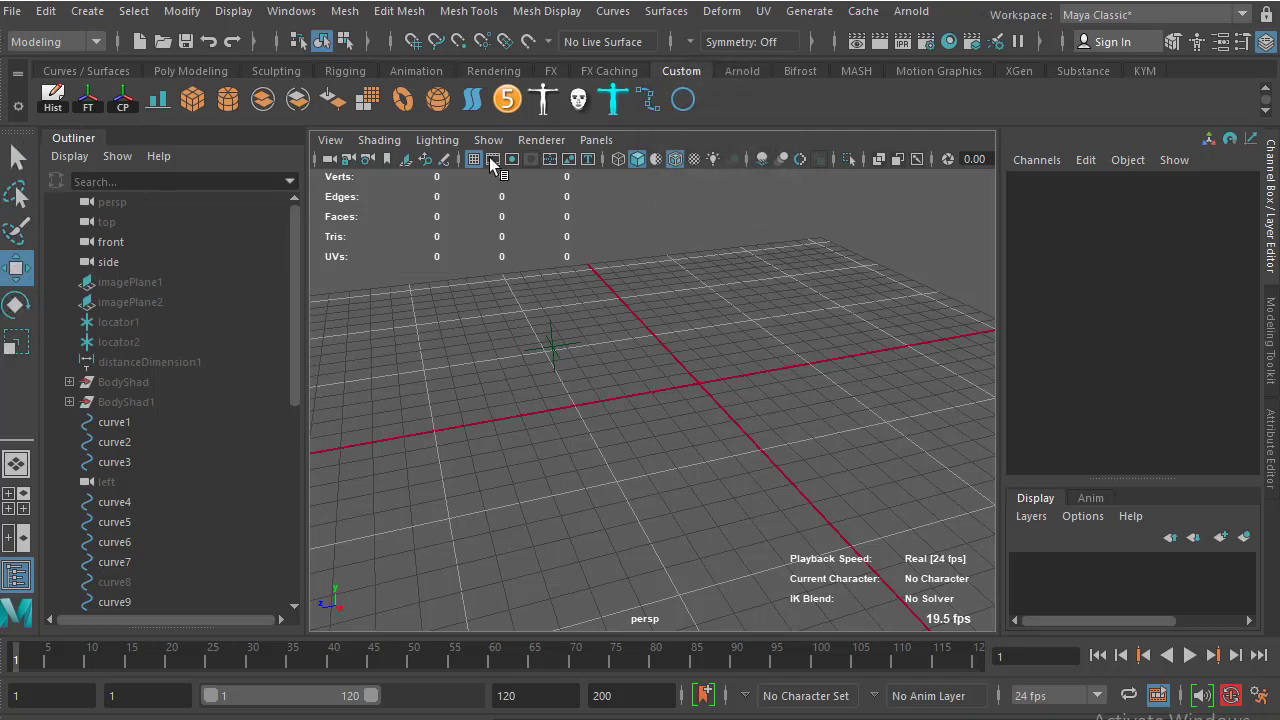
{"action": "left_click", "coordinate": [650, 104]}
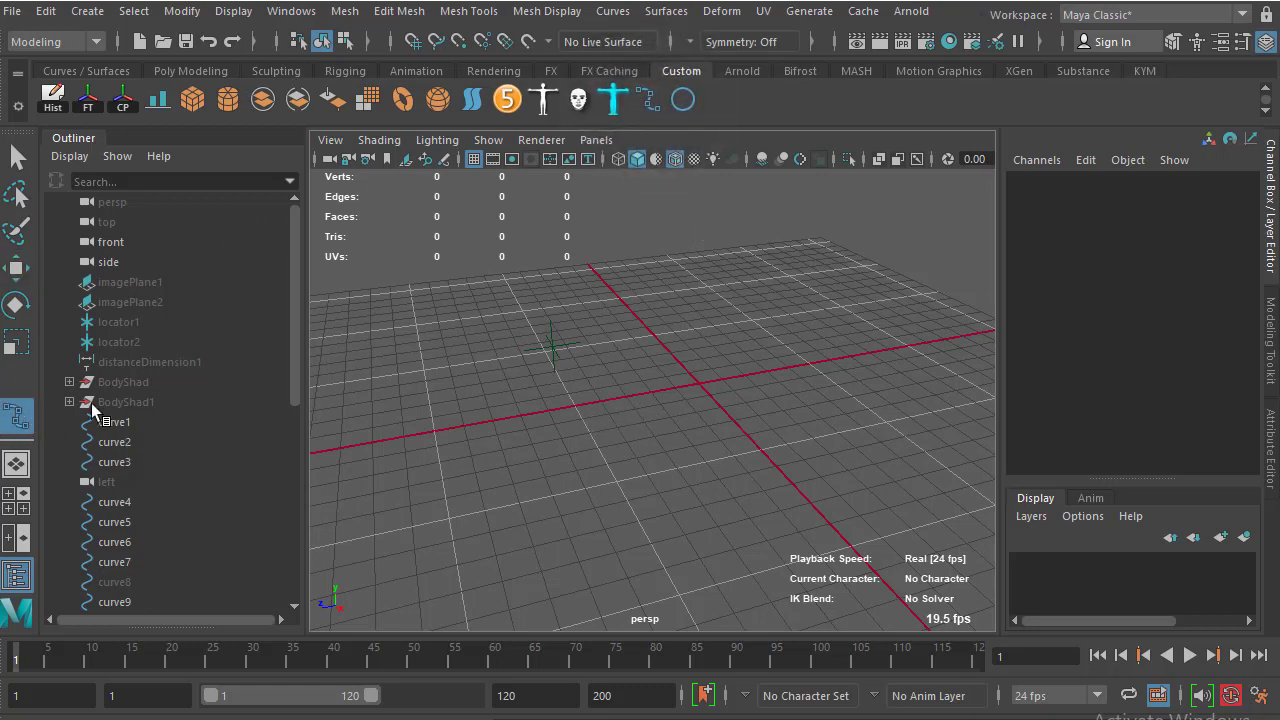
{"action": "left_click", "coordinate": [577, 407]}
{"action": "left_click", "coordinate": [853, 335]}
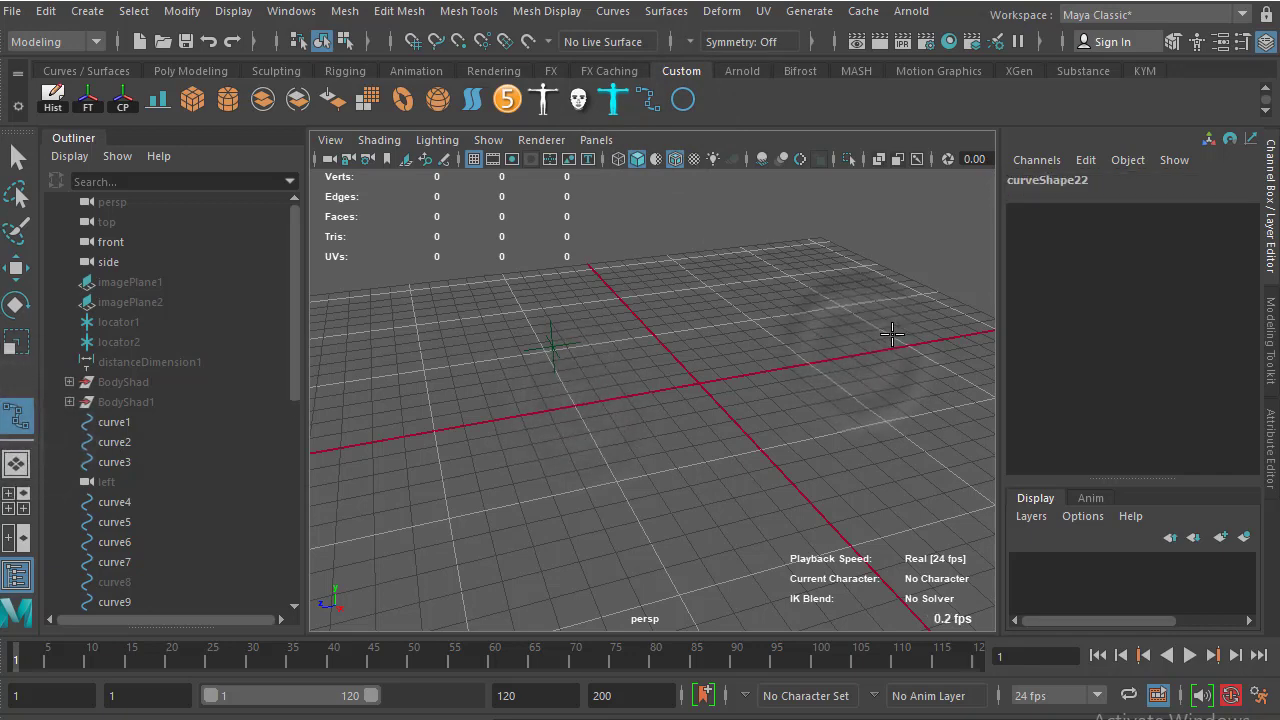
{"action": "key", "text": "w"}
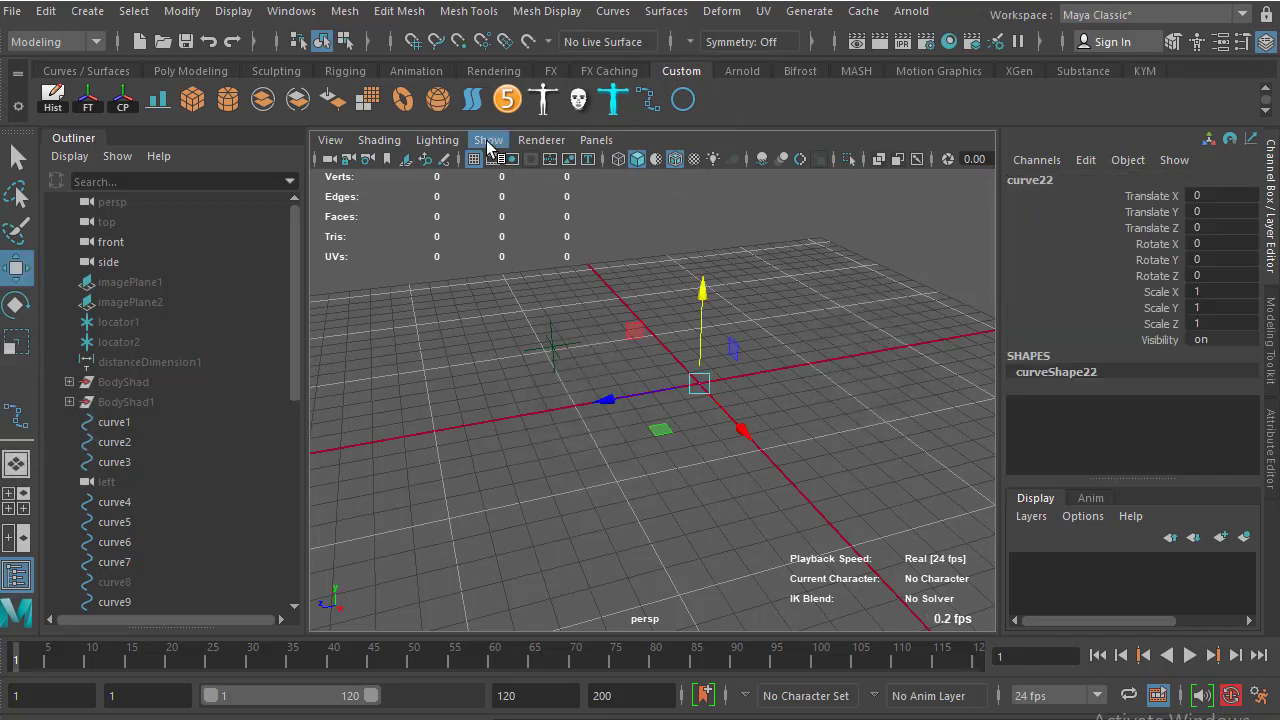
Turn on NURBS curve display in the viewport and deselect the new curve
{"action": "left_click", "coordinate": [488, 140]}
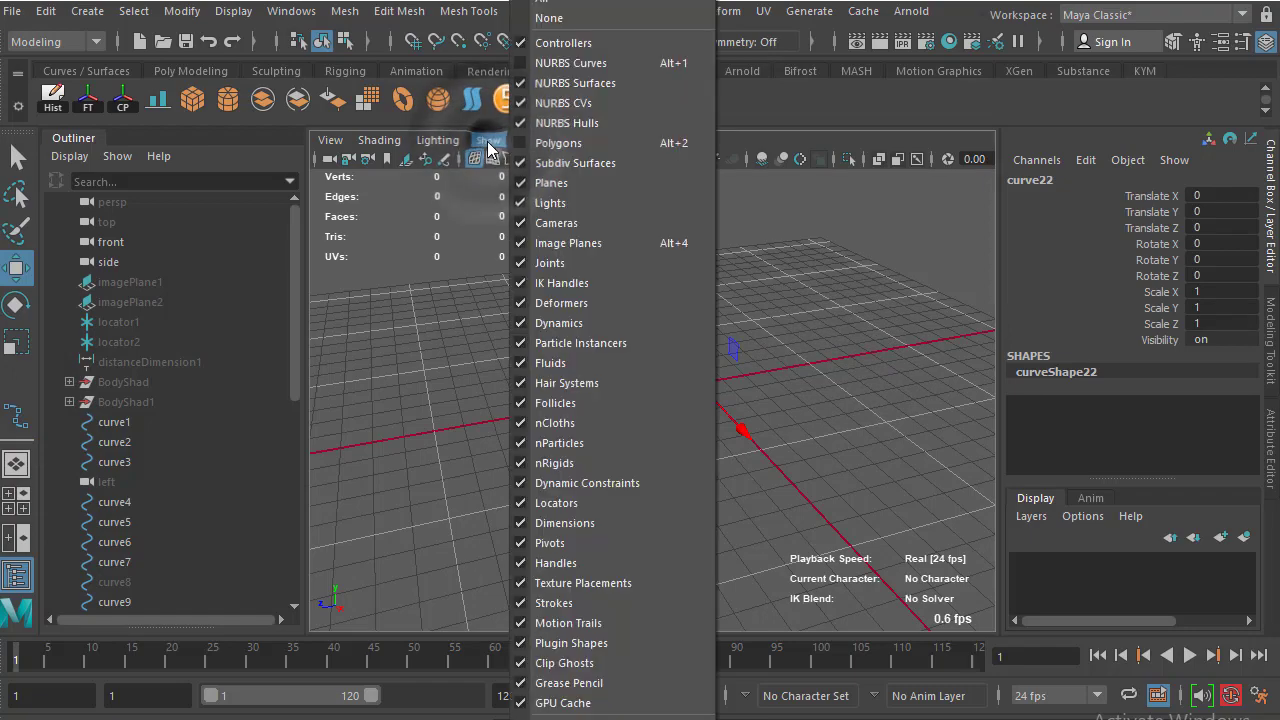
{"action": "left_click", "coordinate": [557, 63]}
{"action": "mouse_move", "coordinate": [600, 340]}
{"action": "left_mouse_down", "text": "alt"}
{"action": "mouse_move", "coordinate": [694, 423]}
{"action": "mouse_move", "coordinate": [714, 480]}
{"action": "mouse_move", "coordinate": [557, 370]}
{"action": "mouse_move", "coordinate": [569, 357]}
{"action": "mouse_move", "coordinate": [643, 414]}
{"action": "mouse_move", "coordinate": [640, 437]}
{"action": "mouse_move", "coordinate": [411, 358]}
{"action": "mouse_move", "coordinate": [663, 400]}
{"action": "mouse_move", "coordinate": [623, 385]}
{"action": "left_mouse_up", "text": "alt"}
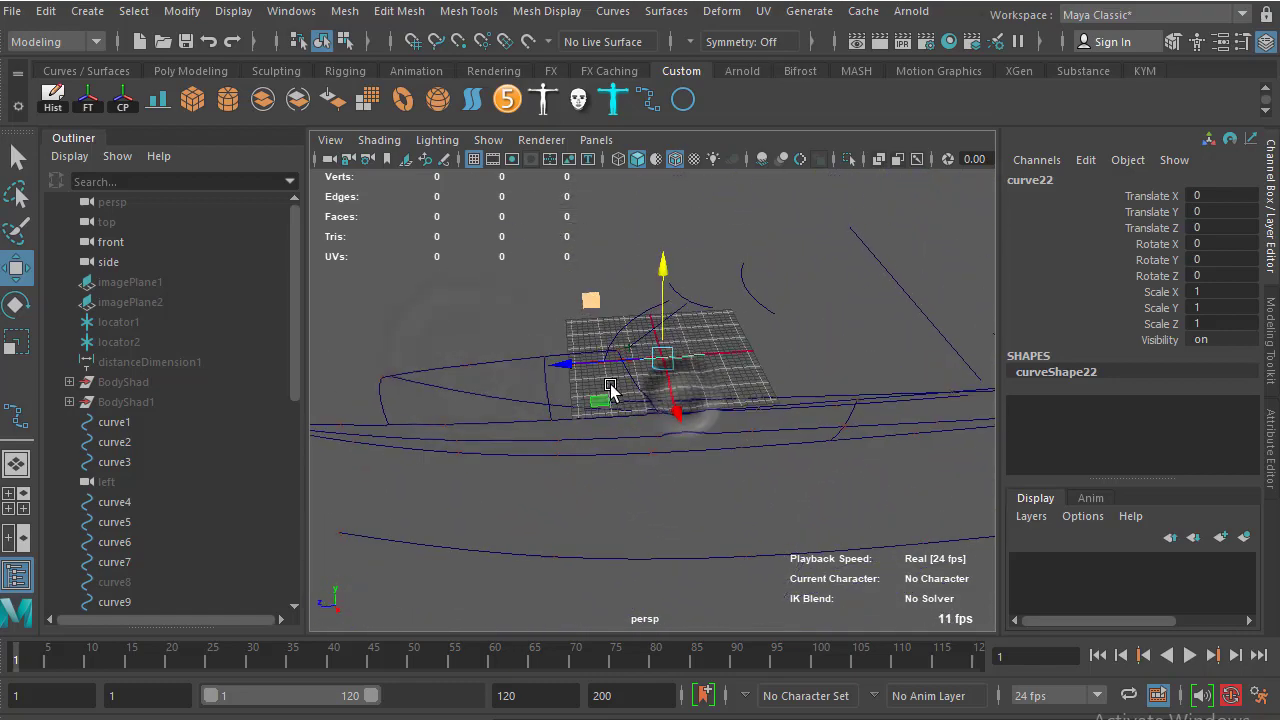
{"action": "left_click", "coordinate": [614, 390]}
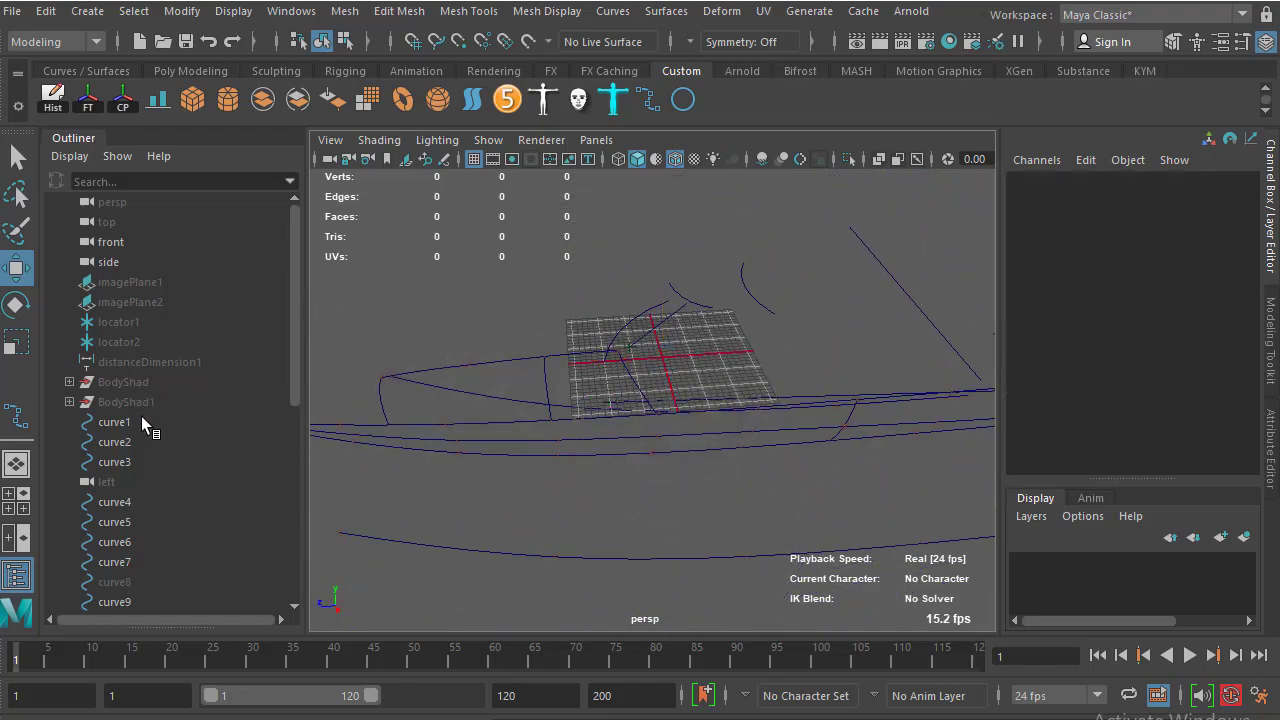
Hide curve17, curve15, locator3, curve13, curve12, curve11, curve10 and curve9 in the Outliner
{"action": "scroll", "coordinate": [152, 440], "scroll_direction": "down", "scroll_amount": 7}
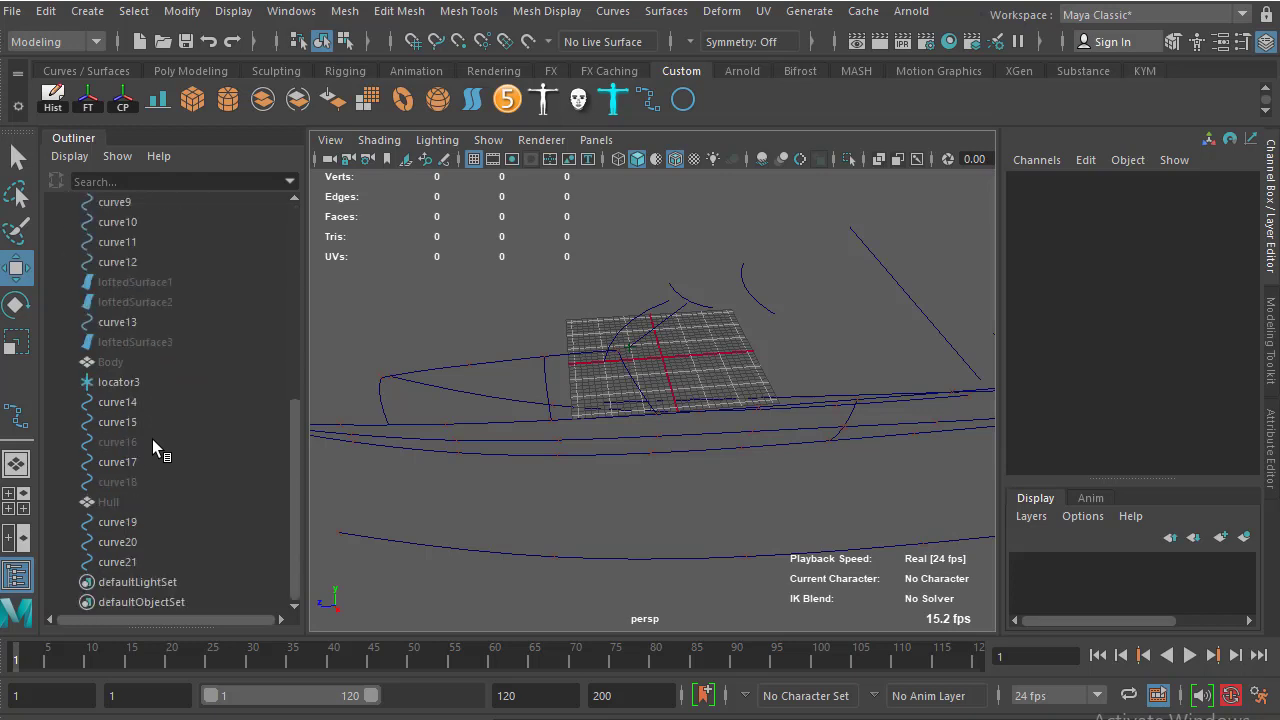
{"action": "left_click", "coordinate": [130, 522]}
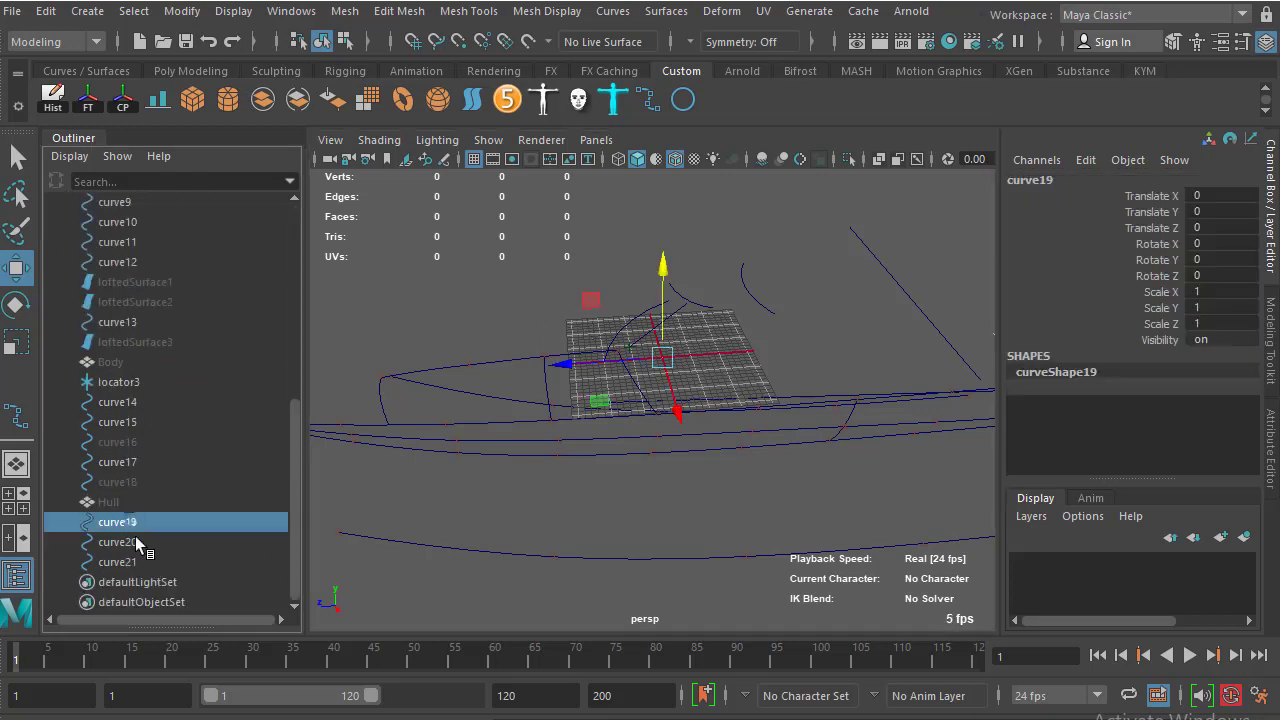
{"action": "left_click", "coordinate": [135, 561], "text": "shift"}
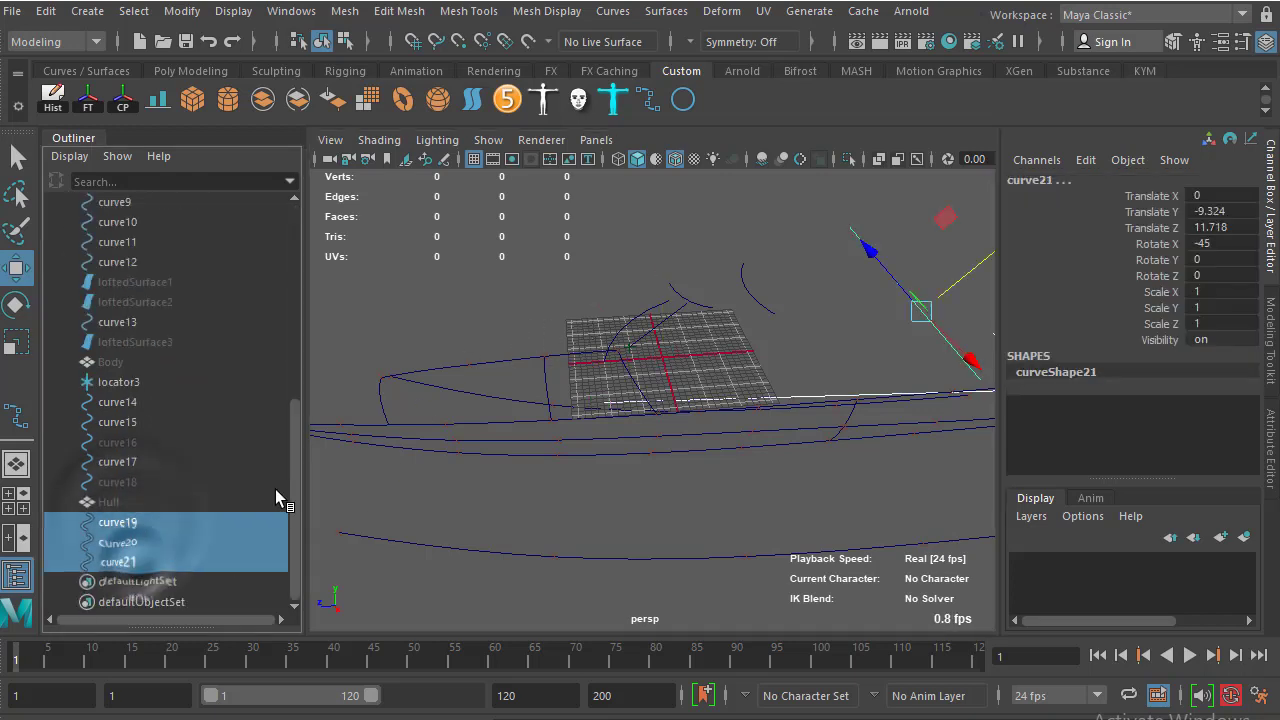
{"action": "left_click", "coordinate": [128, 462]}
{"action": "key", "text": "ctrl+h"}
{"action": "left_click", "coordinate": [127, 422]}
{"action": "key", "text": "ctrl+h"}
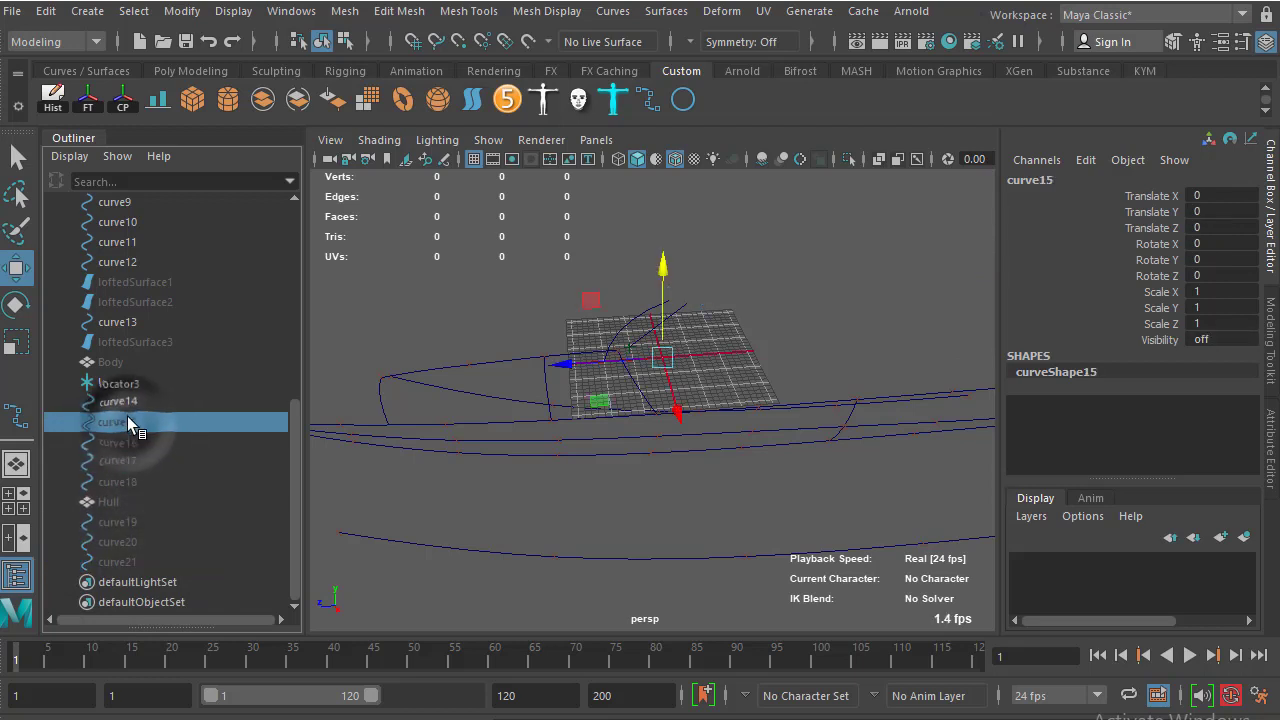
{"action": "left_click", "coordinate": [123, 405]}
{"action": "left_click", "coordinate": [126, 381]}
{"action": "key", "text": "ctrl+h"}
{"action": "left_click", "coordinate": [127, 322]}
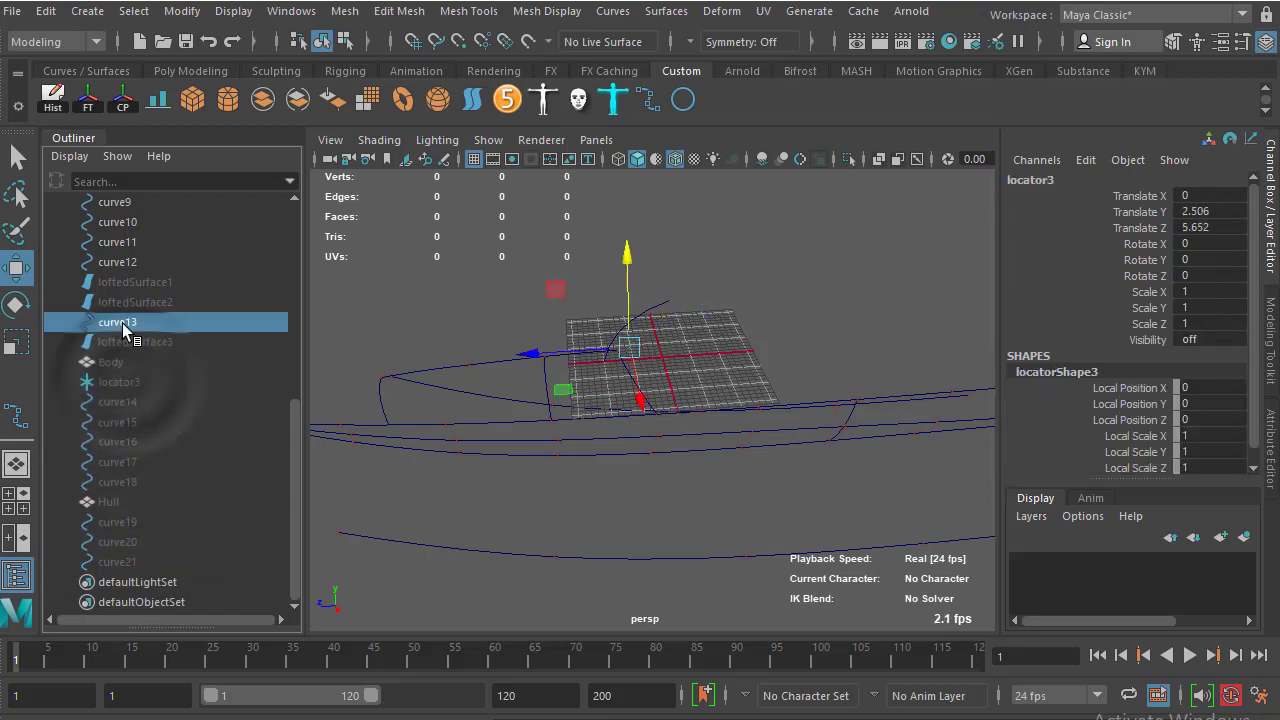
{"action": "key", "text": "ctrl+h"}
{"action": "left_click", "coordinate": [127, 262]}
{"action": "key", "text": "ctrl+h"}
{"action": "left_click", "coordinate": [126, 242]}
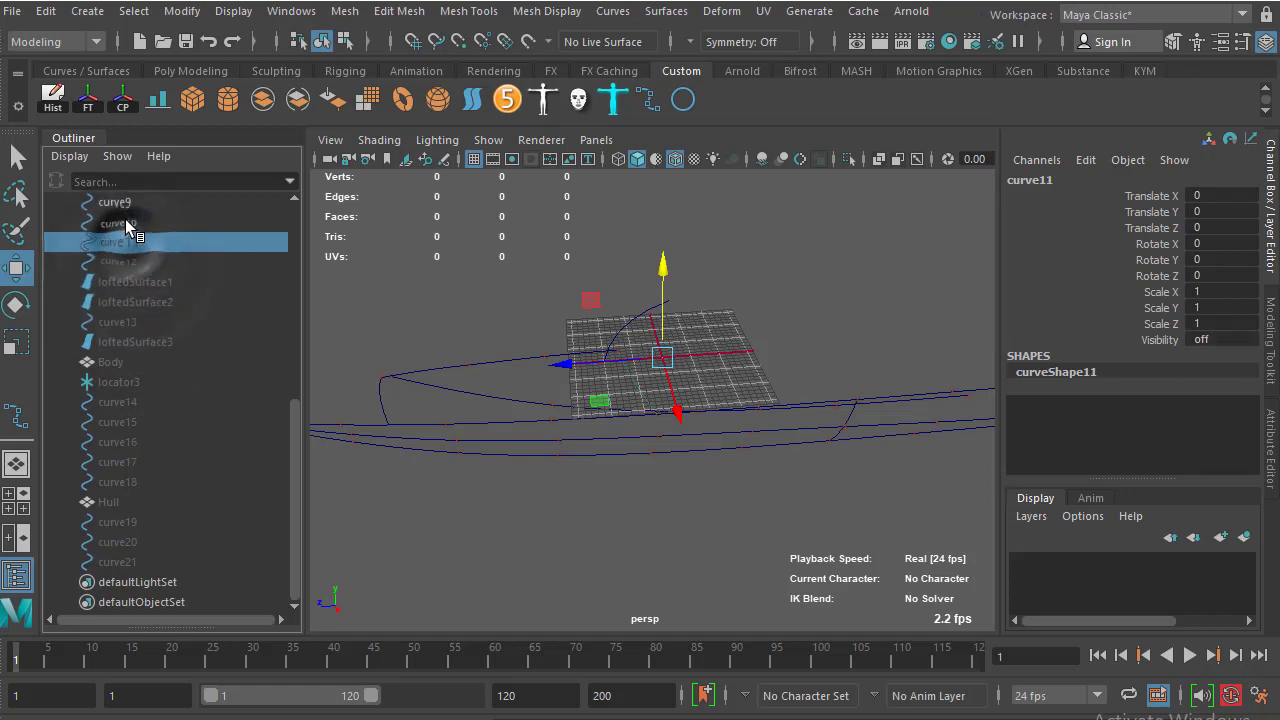
{"action": "key", "text": "ctrl+h"}
{"action": "left_click", "coordinate": [125, 220]}
{"action": "key", "text": "ctrl+h"}
{"action": "left_click", "coordinate": [123, 207]}
{"action": "key", "text": "ctrl+h"}
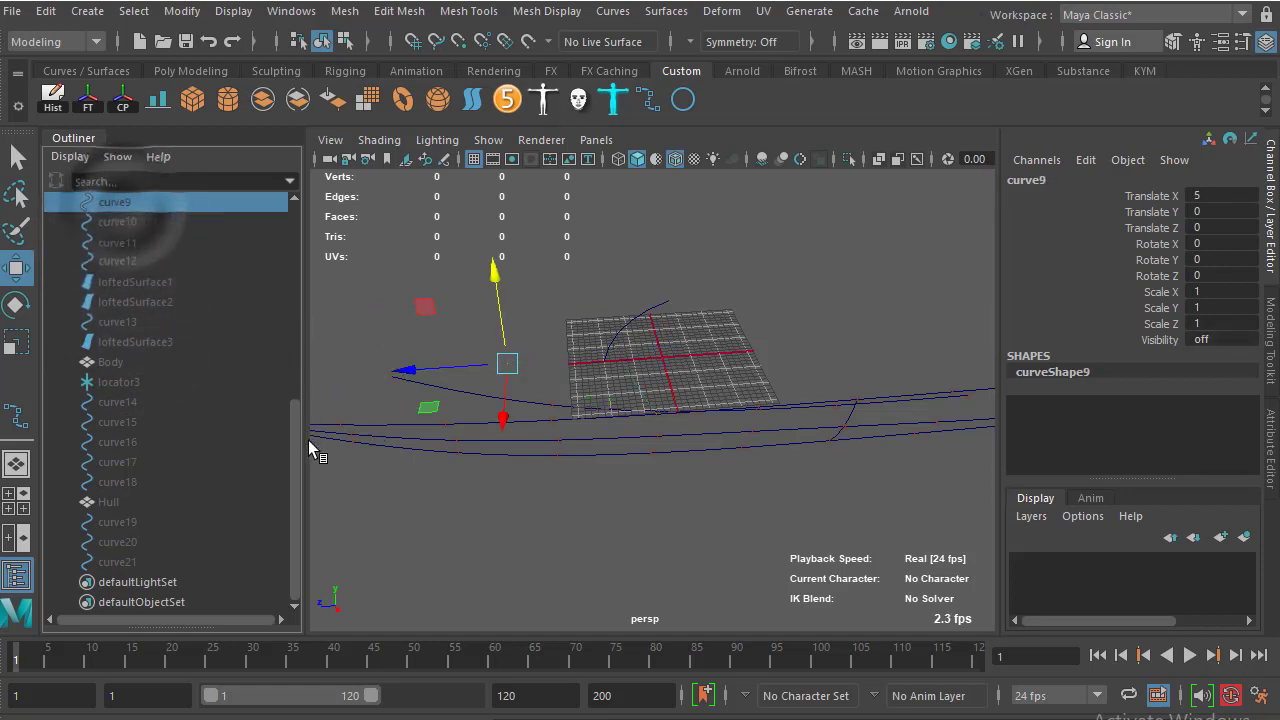
Hide curves curve7 through curve1 in the Outliner
{"action": "left_click_drag", "start_coordinate": [294, 422], "coordinate": [297, 355]}
{"action": "left_click", "coordinate": [120, 342]}
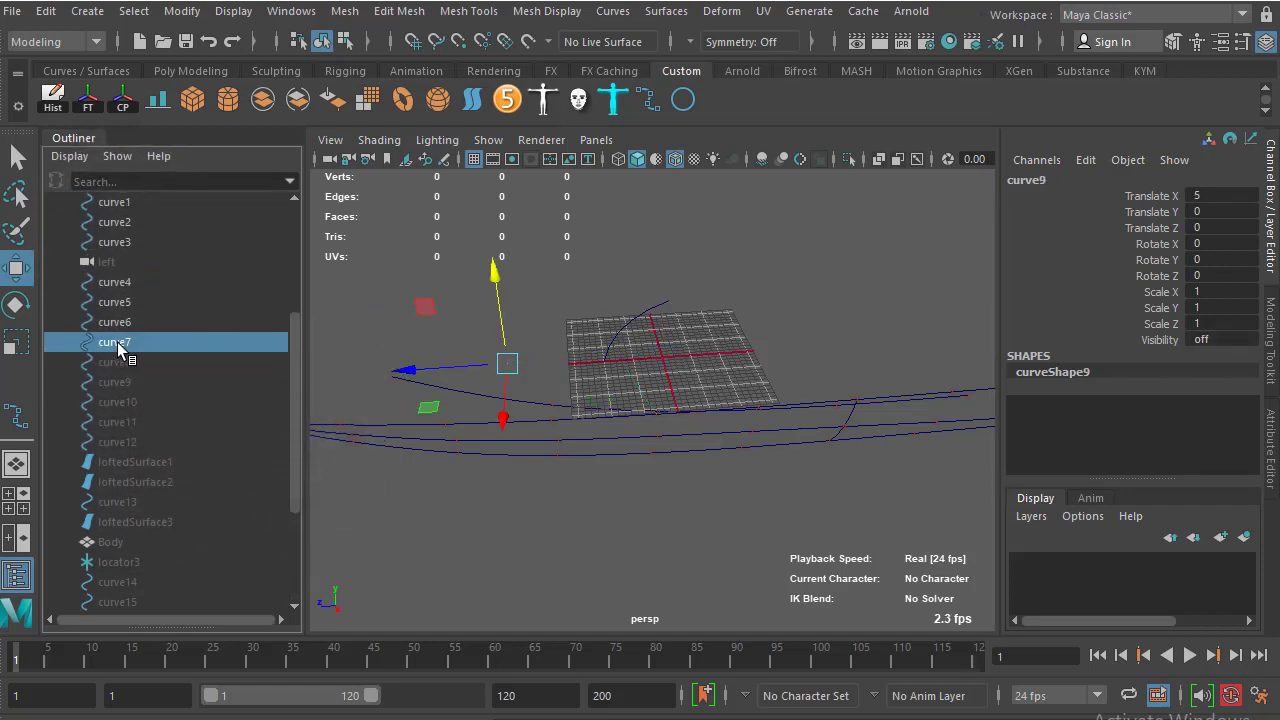
{"action": "key", "text": "ctrl+h"}
{"action": "left_click", "coordinate": [122, 320]}
{"action": "key", "text": "ctrl+h"}
{"action": "left_click", "coordinate": [118, 303]}
{"action": "key", "text": "ctrl+h"}
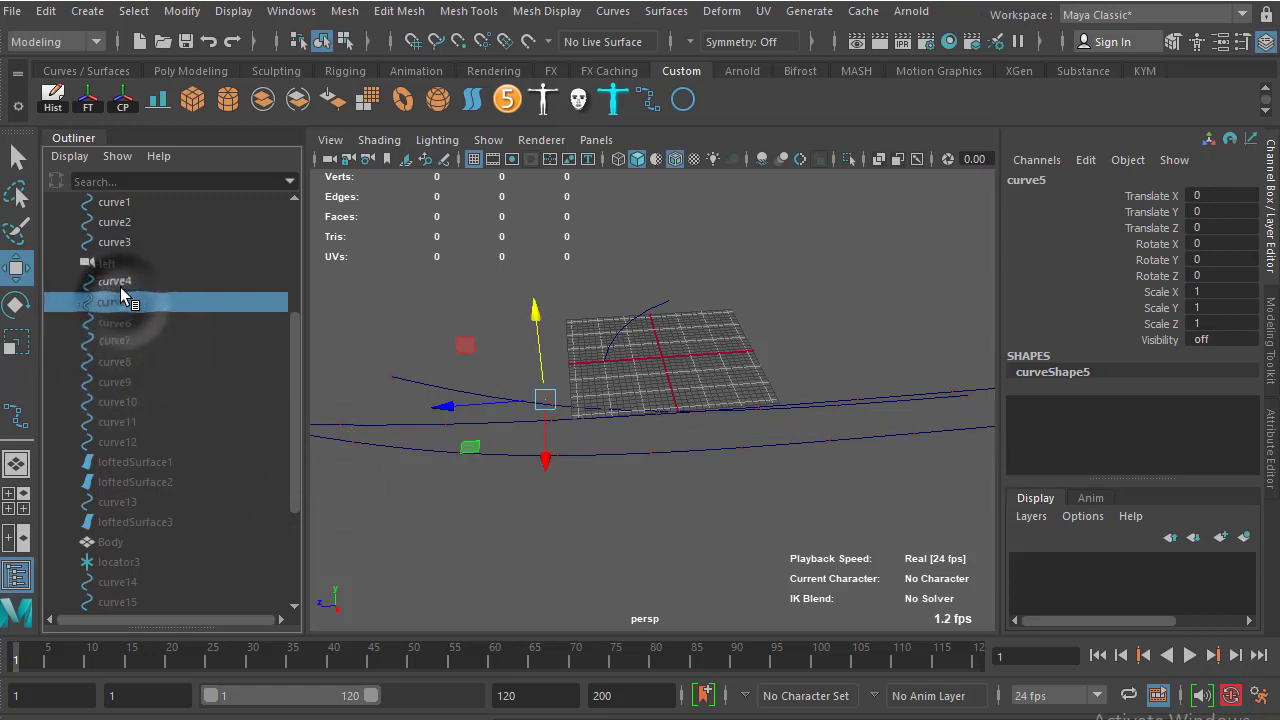
{"action": "left_click", "coordinate": [115, 282]}
{"action": "key", "text": "ctrl+h"}
{"action": "left_click", "coordinate": [115, 242]}
{"action": "key", "text": "ctrl+h"}
{"action": "left_click", "coordinate": [116, 222]}
{"action": "key", "text": "ctrl+h"}
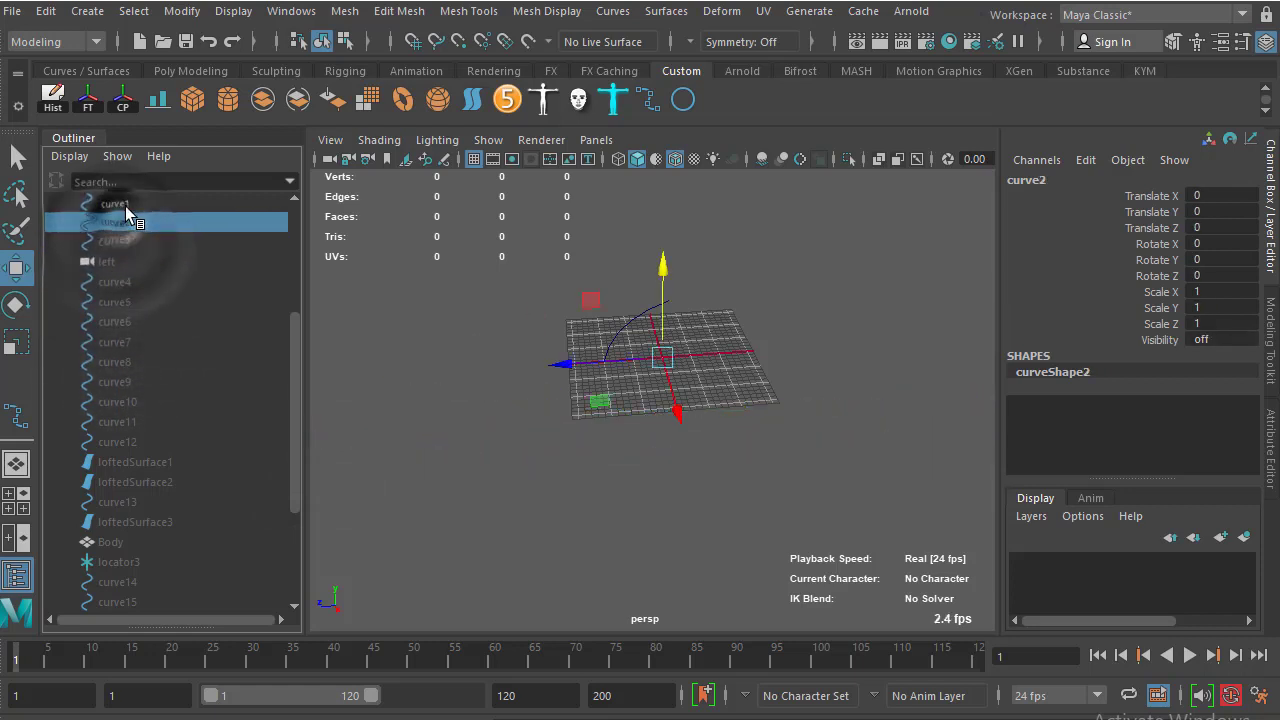
{"action": "left_click", "coordinate": [114, 202]}
{"action": "key", "text": "ctrl+h"}
Clear the selection and check the viewport Show list, confirming the grid is empty
{"action": "left_click_drag", "start_coordinate": [296, 316], "coordinate": [283, 252]}
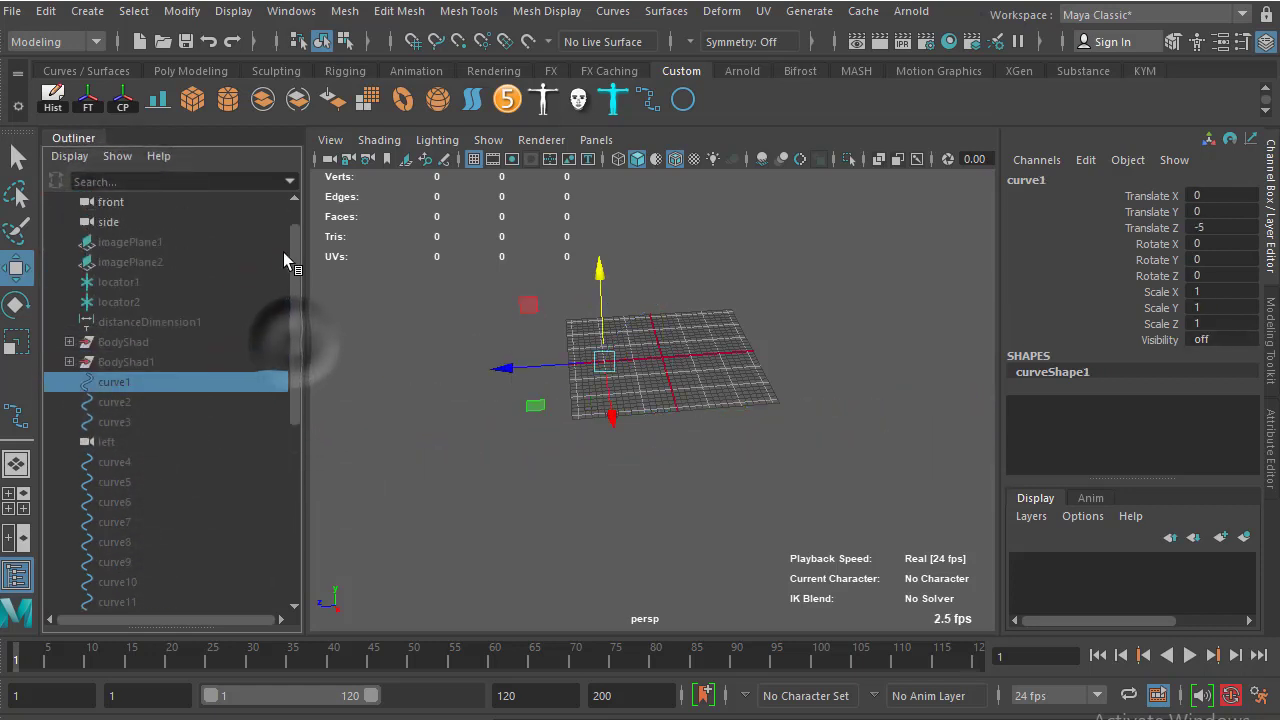
{"action": "left_click", "coordinate": [404, 362]}
{"action": "left_click_drag", "start_coordinate": [500, 371], "coordinate": [490, 143], "text": "alt"}
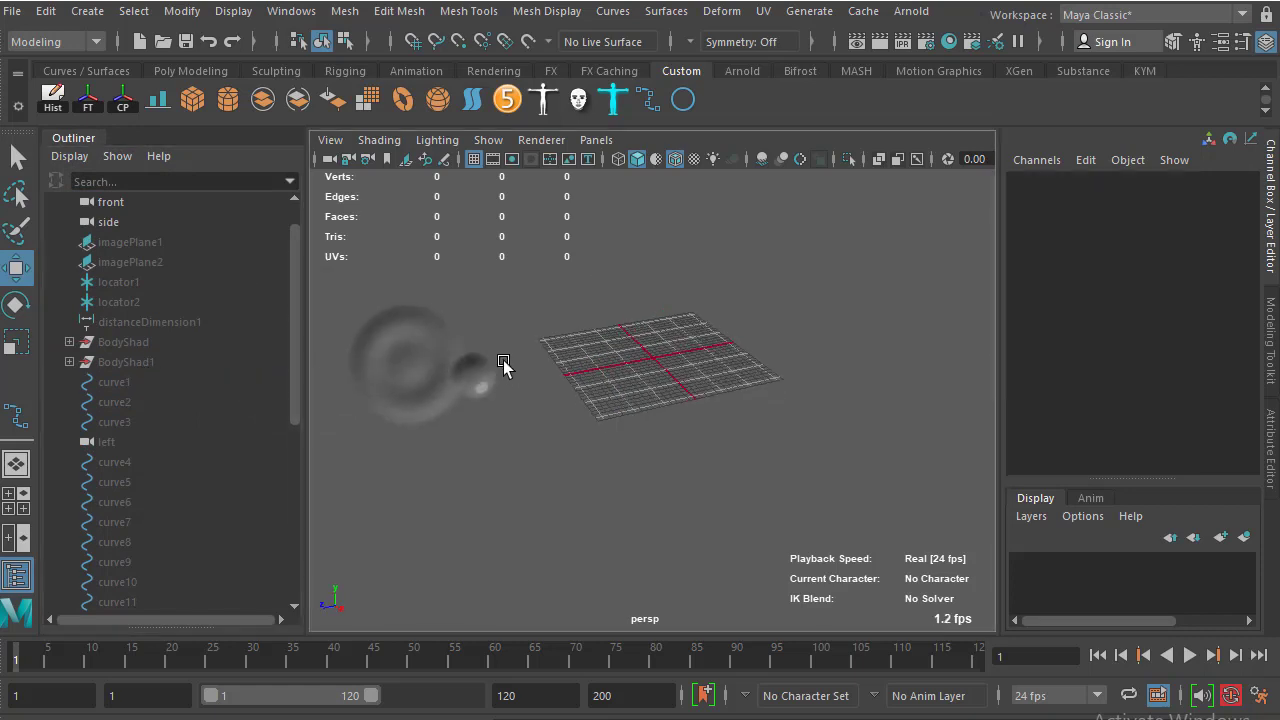
{"action": "left_click", "coordinate": [490, 143]}
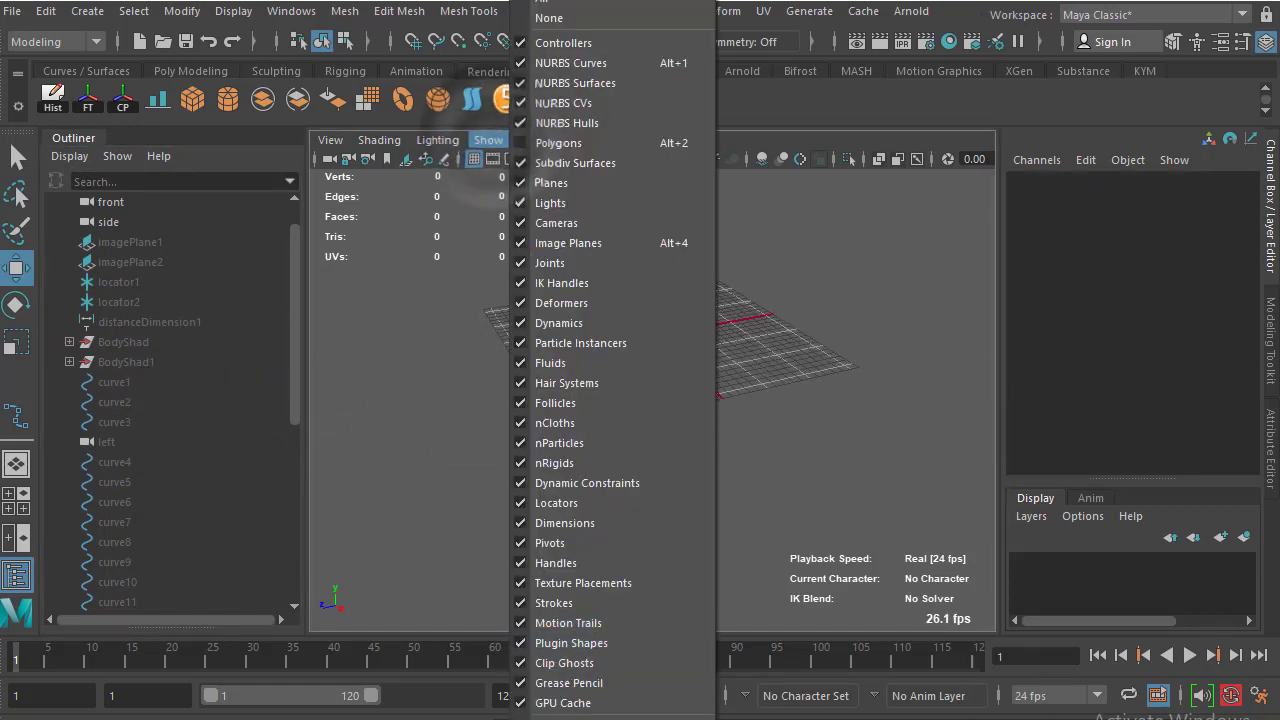
{"action": "left_click", "coordinate": [562, 146]}
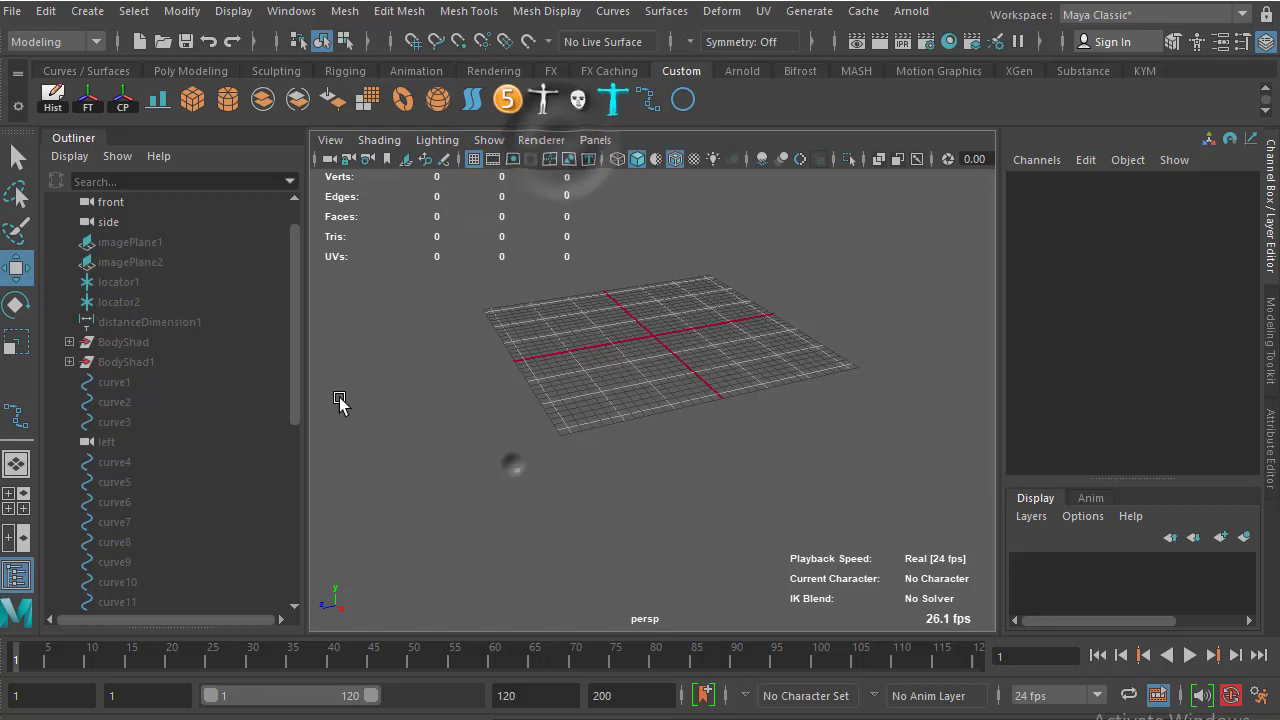
{"action": "left_click_drag", "start_coordinate": [294, 340], "coordinate": [292, 562]}
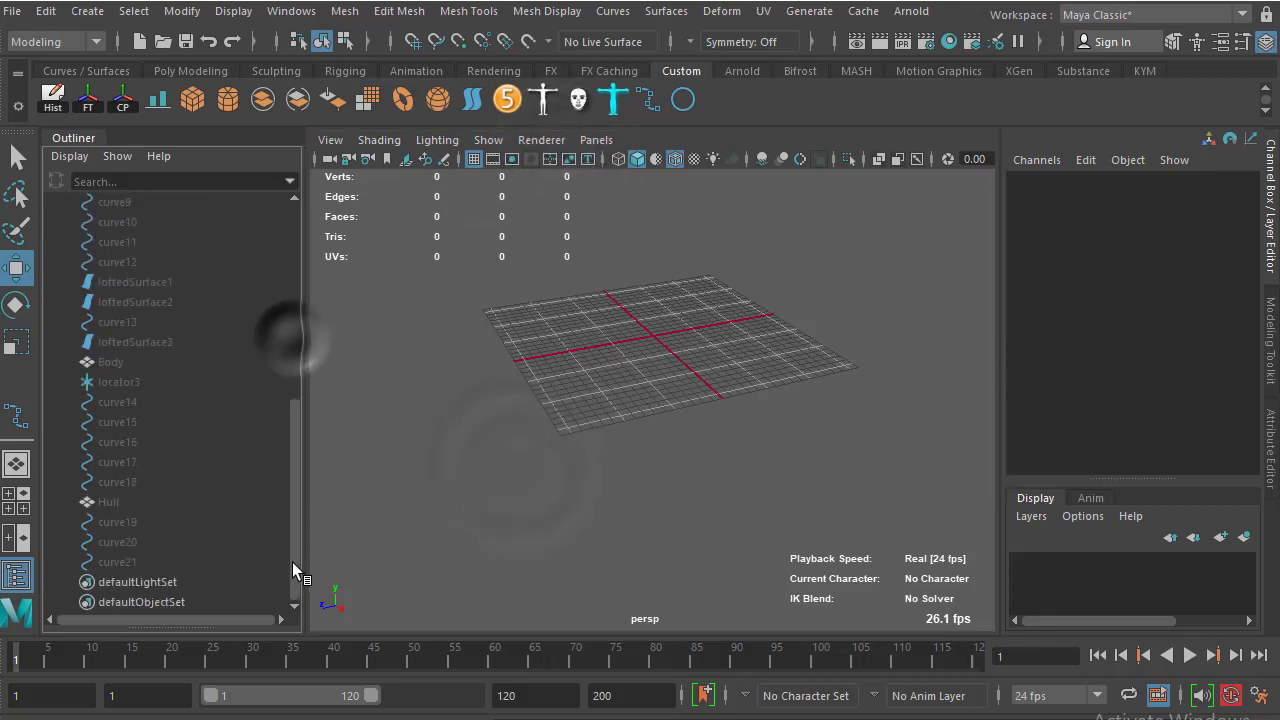
Unhide the boat's Body and Hull and turn off Wireframe on Shaded
{"action": "left_click", "coordinate": [116, 502]}
{"action": "left_click", "coordinate": [111, 363], "text": "ctrl"}
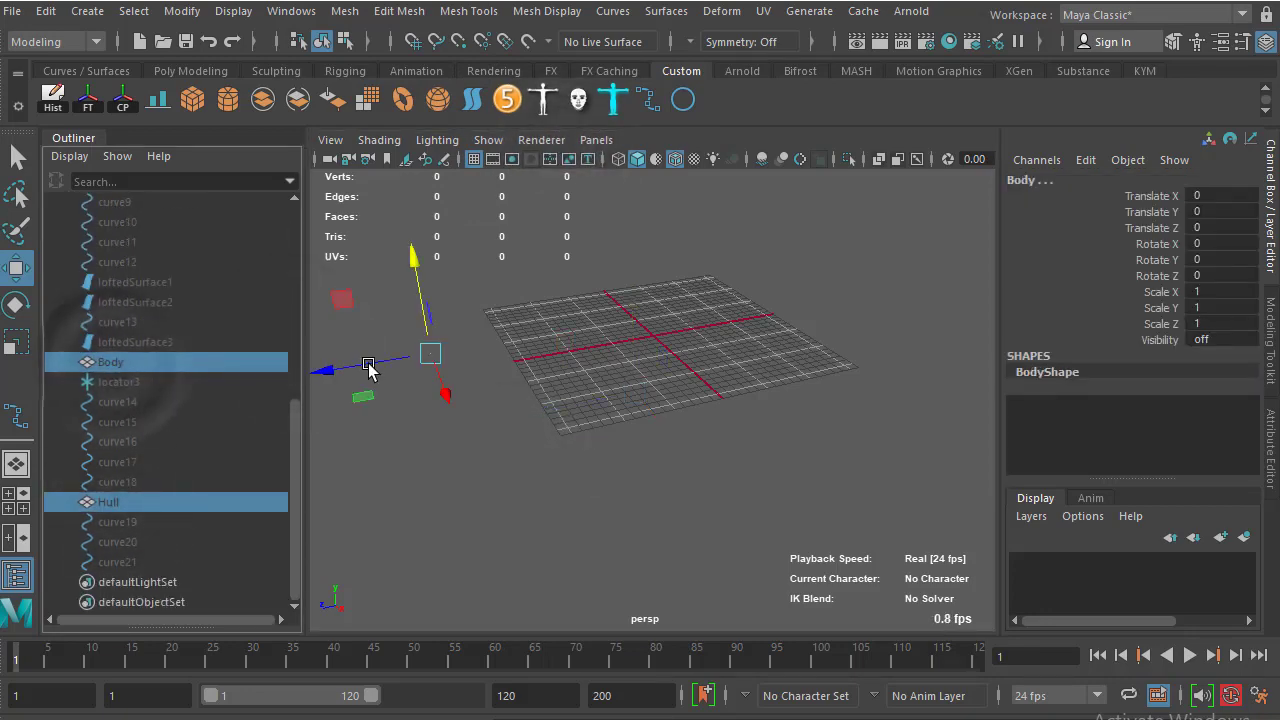
{"action": "key", "text": "f"}
{"action": "left_click", "coordinate": [757, 495]}
{"action": "scroll", "coordinate": [748, 423], "scroll_direction": "down", "scroll_amount": 5}
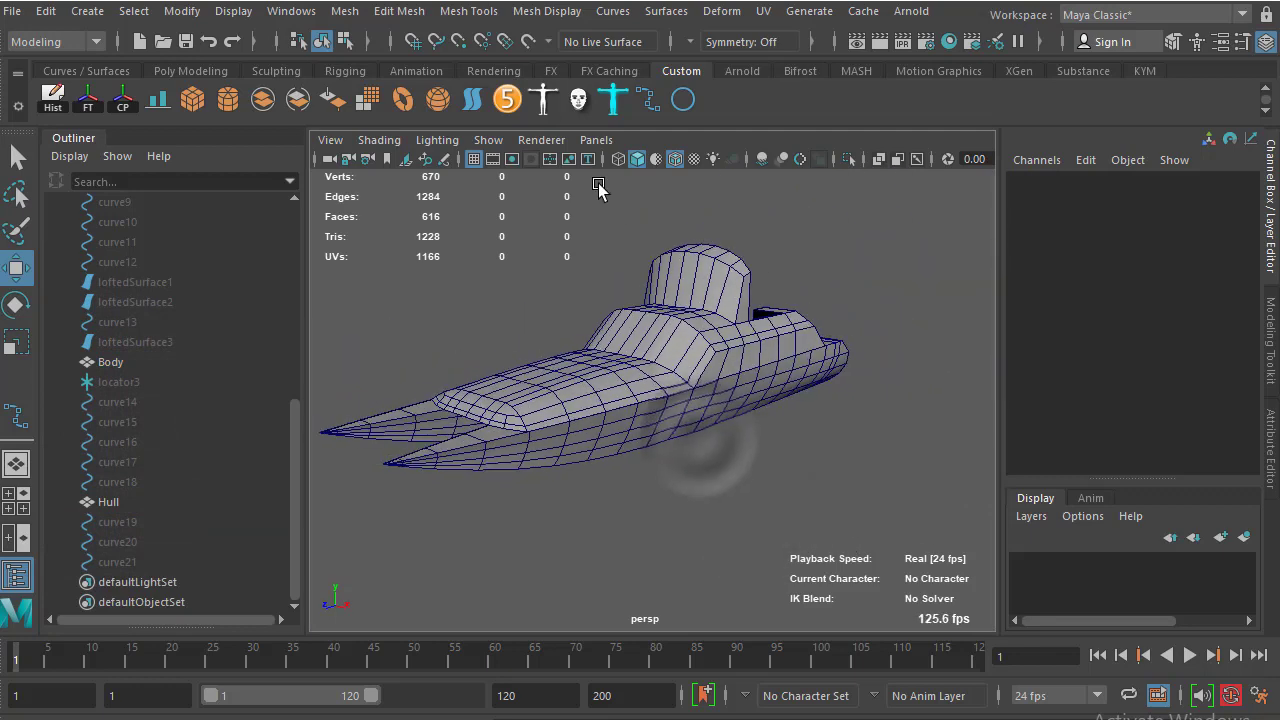
{"action": "left_click", "coordinate": [676, 159]}
Tumble and zoom around the plain shaded boat, viewing its side and underside
{"action": "mouse_move", "coordinate": [678, 352]}
{"action": "left_mouse_down", "text": "alt"}
{"action": "mouse_move", "coordinate": [700, 391]}
{"action": "mouse_move", "coordinate": [646, 408]}
{"action": "mouse_move", "coordinate": [651, 369]}
{"action": "mouse_move", "coordinate": [688, 416]}
{"action": "mouse_move", "coordinate": [723, 400]}
{"action": "mouse_move", "coordinate": [700, 383]}
{"action": "mouse_move", "coordinate": [712, 382]}
{"action": "mouse_move", "coordinate": [698, 422]}
{"action": "mouse_move", "coordinate": [746, 351]}
{"action": "left_mouse_up", "text": "alt"}
{"action": "left_click", "coordinate": [651, 369]}
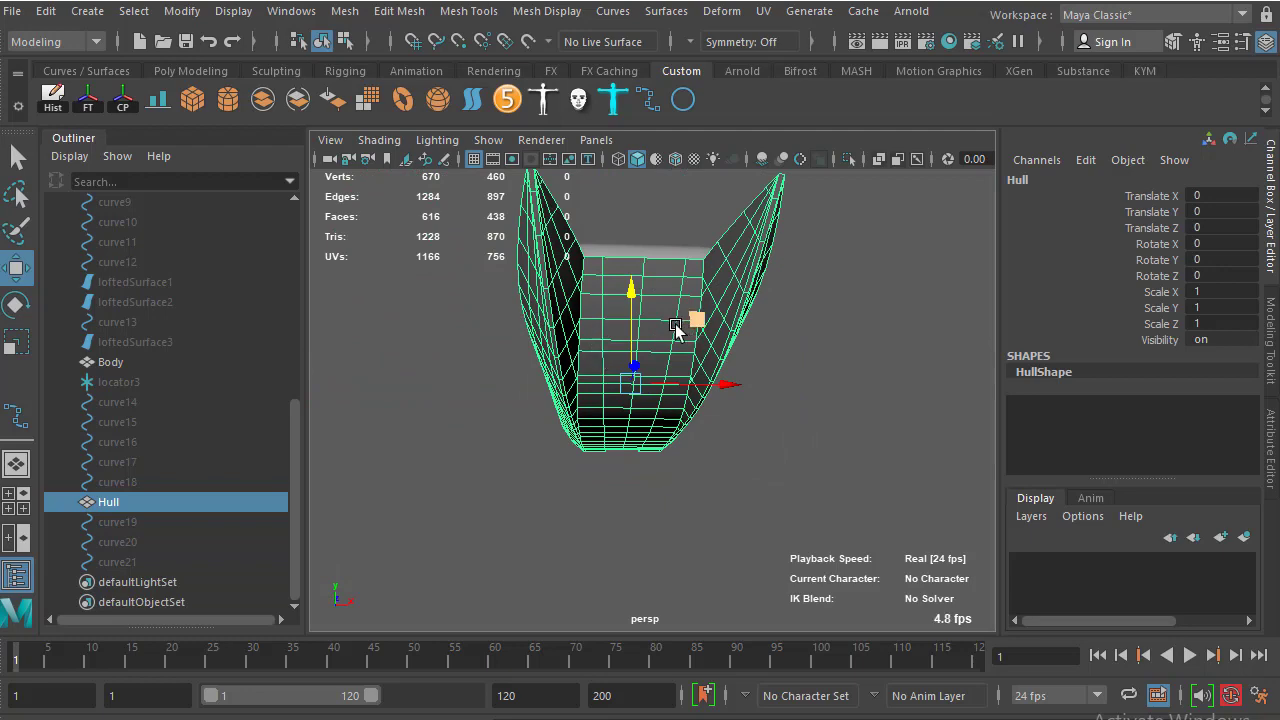
{"action": "mouse_move", "coordinate": [792, 358]}
{"action": "left_mouse_down", "text": "alt"}
{"action": "mouse_move", "coordinate": [743, 343]}
{"action": "mouse_move", "coordinate": [831, 331]}
{"action": "left_mouse_up", "text": "alt"}
{"action": "left_click", "coordinate": [531, 443]}
{"action": "mouse_move", "coordinate": [703, 499]}
{"action": "left_mouse_down", "text": "alt"}
{"action": "mouse_move", "coordinate": [657, 434]}
{"action": "mouse_move", "coordinate": [609, 449]}
{"action": "mouse_move", "coordinate": [635, 344]}
{"action": "mouse_move", "coordinate": [629, 417]}
{"action": "mouse_move", "coordinate": [709, 429]}
{"action": "mouse_move", "coordinate": [566, 434]}
{"action": "mouse_move", "coordinate": [606, 346]}
{"action": "mouse_move", "coordinate": [646, 363]}
{"action": "mouse_move", "coordinate": [651, 351]}
{"action": "mouse_move", "coordinate": [637, 371]}
{"action": "mouse_move", "coordinate": [709, 360]}
{"action": "mouse_move", "coordinate": [597, 426]}
{"action": "mouse_move", "coordinate": [750, 565]}
{"action": "left_mouse_up", "text": "alt"}
{"action": "scroll", "coordinate": [735, 528], "scroll_direction": "up", "scroll_amount": 3}
{"action": "scroll", "coordinate": [745, 505], "scroll_direction": "up", "scroll_amount": 3}
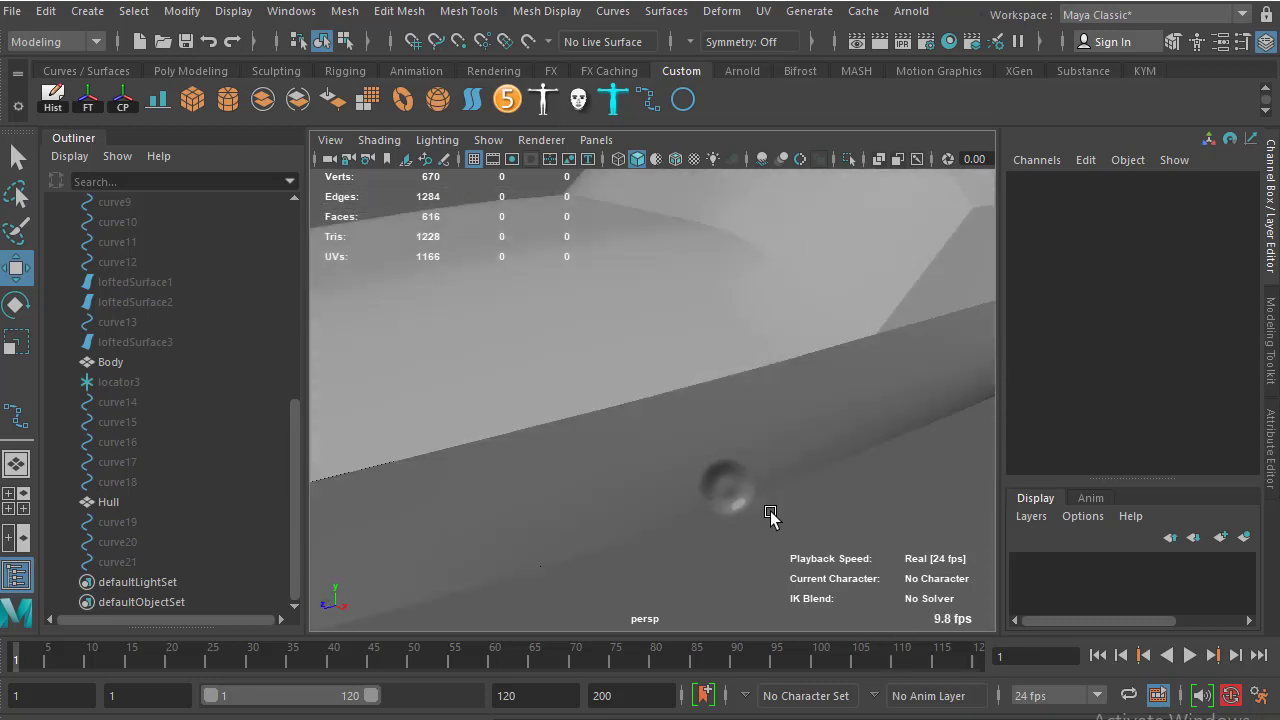
{"action": "scroll", "coordinate": [720, 473], "scroll_direction": "up", "scroll_amount": 3}
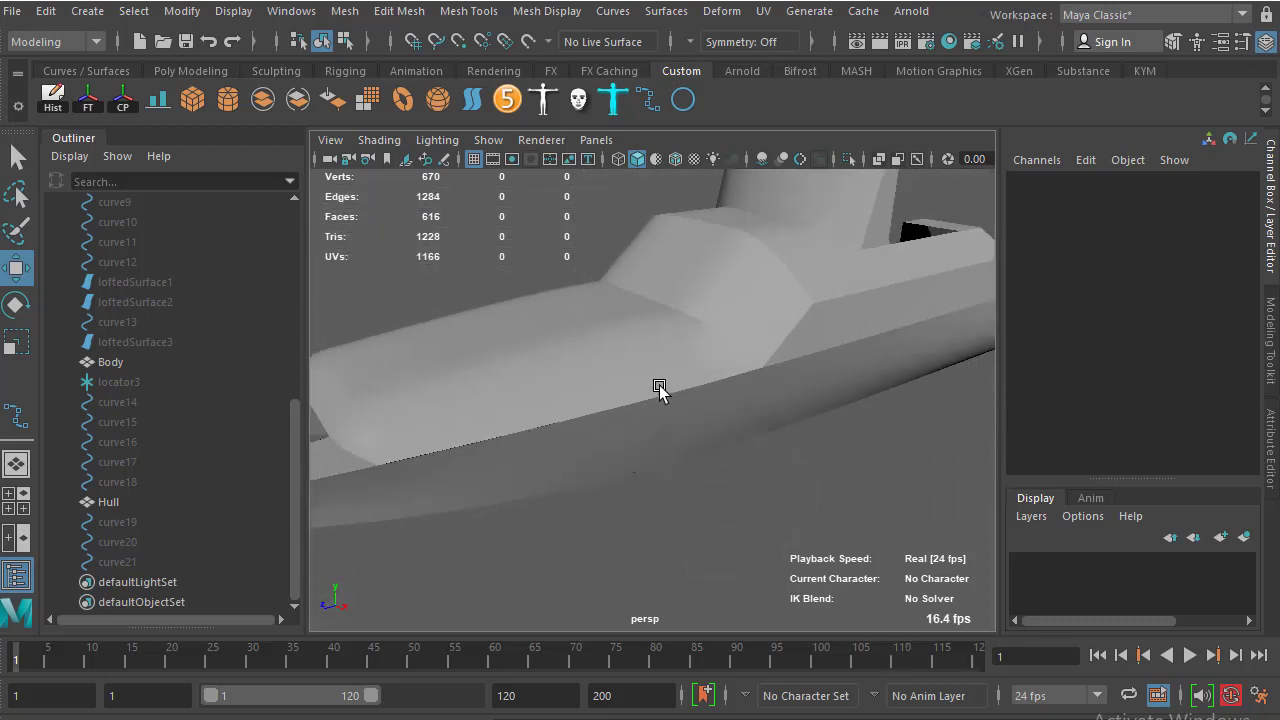
{"action": "scroll", "coordinate": [680, 400], "scroll_direction": "down", "scroll_amount": 3}
{"action": "scroll", "coordinate": [695, 405], "scroll_direction": "down", "scroll_amount": 3}
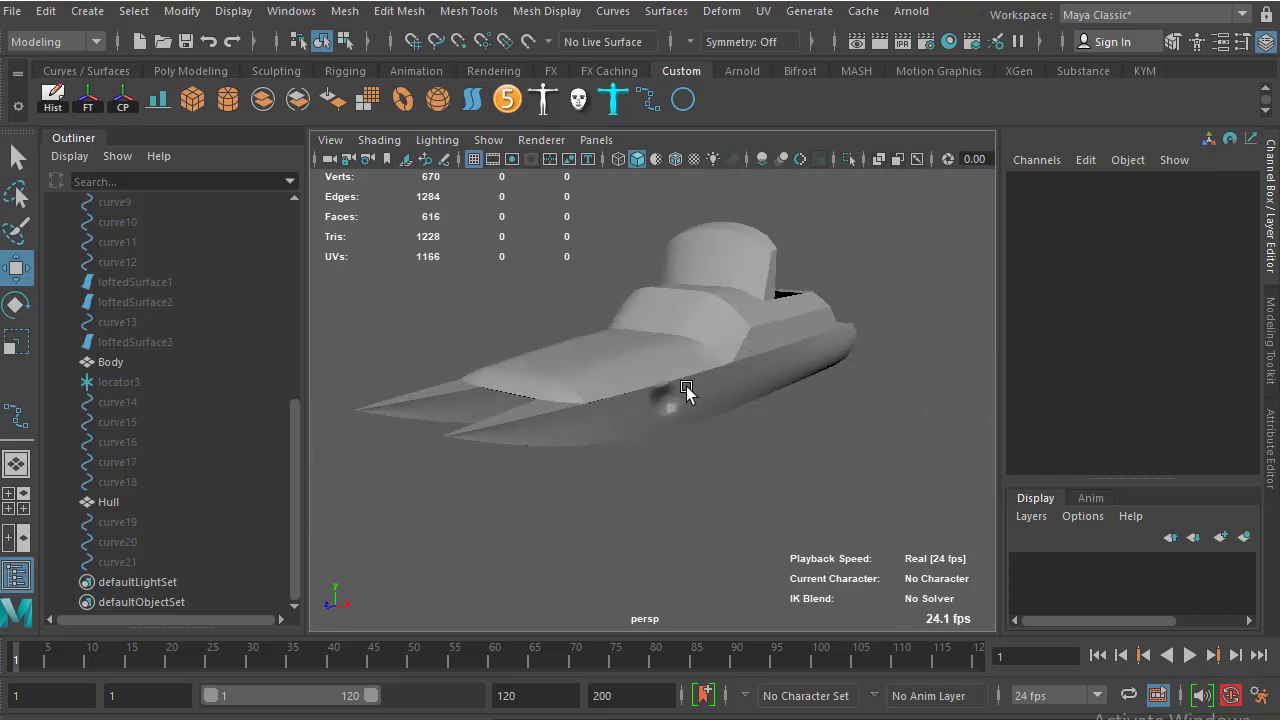
{"action": "scroll", "coordinate": [690, 394], "scroll_direction": "up", "scroll_amount": 1}
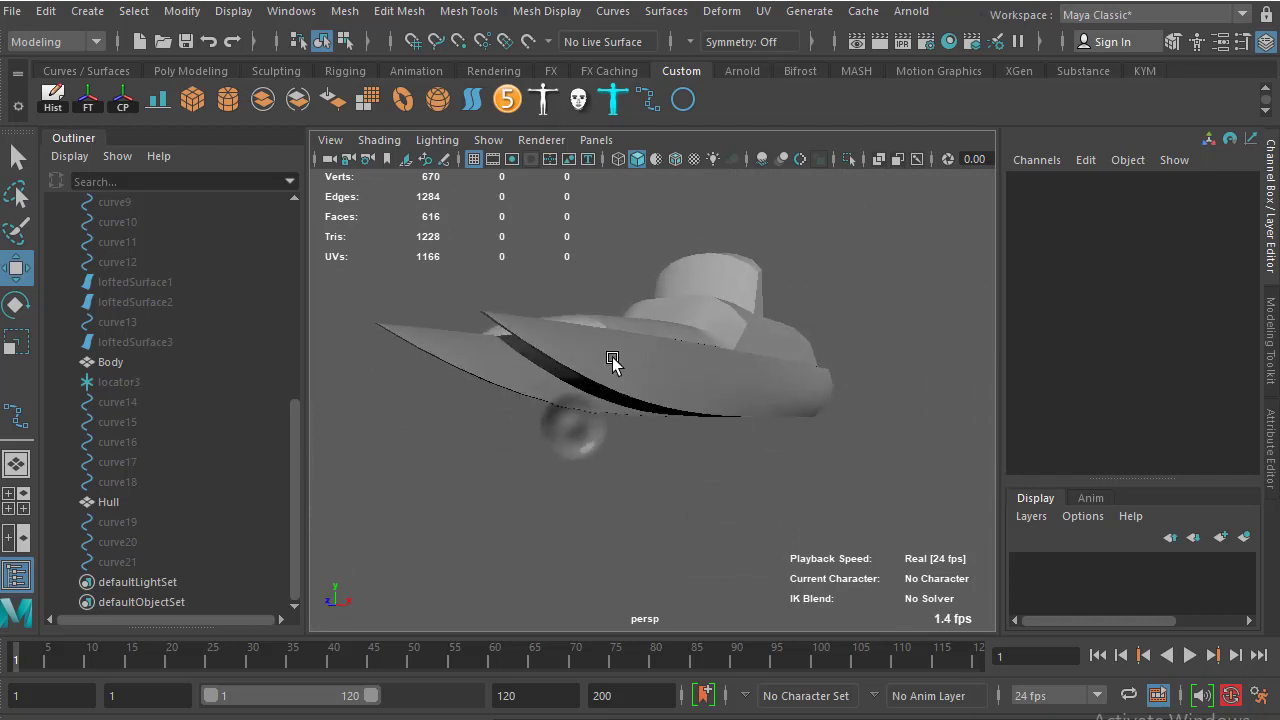
{"action": "left_click_drag", "start_coordinate": [571, 437], "coordinate": [217, 390], "text": "alt"}
Hide the boat's Body and Hull again
{"action": "left_click", "coordinate": [119, 362]}
{"action": "left_click", "coordinate": [130, 502], "text": "ctrl"}
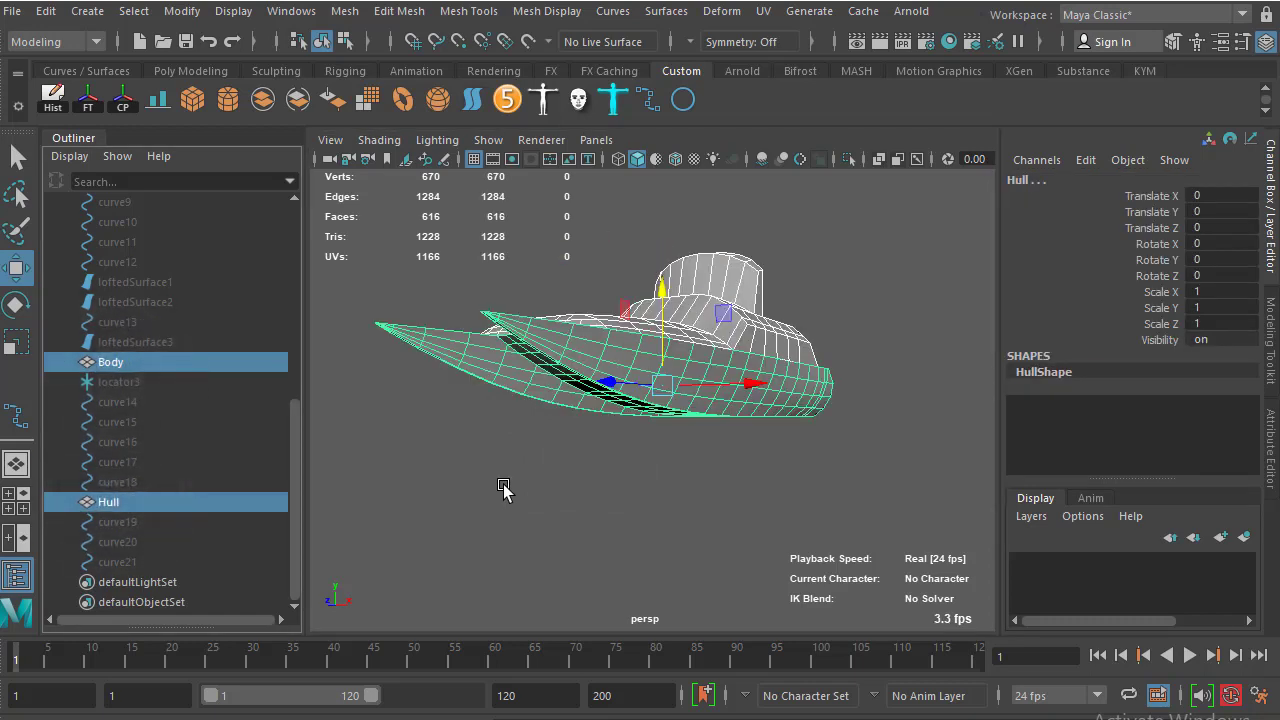
{"action": "key", "text": "ctrl+h"}
Unhide the BodyShad1 mannequin from the Outliner
{"action": "left_click_drag", "start_coordinate": [295, 467], "coordinate": [300, 289]}
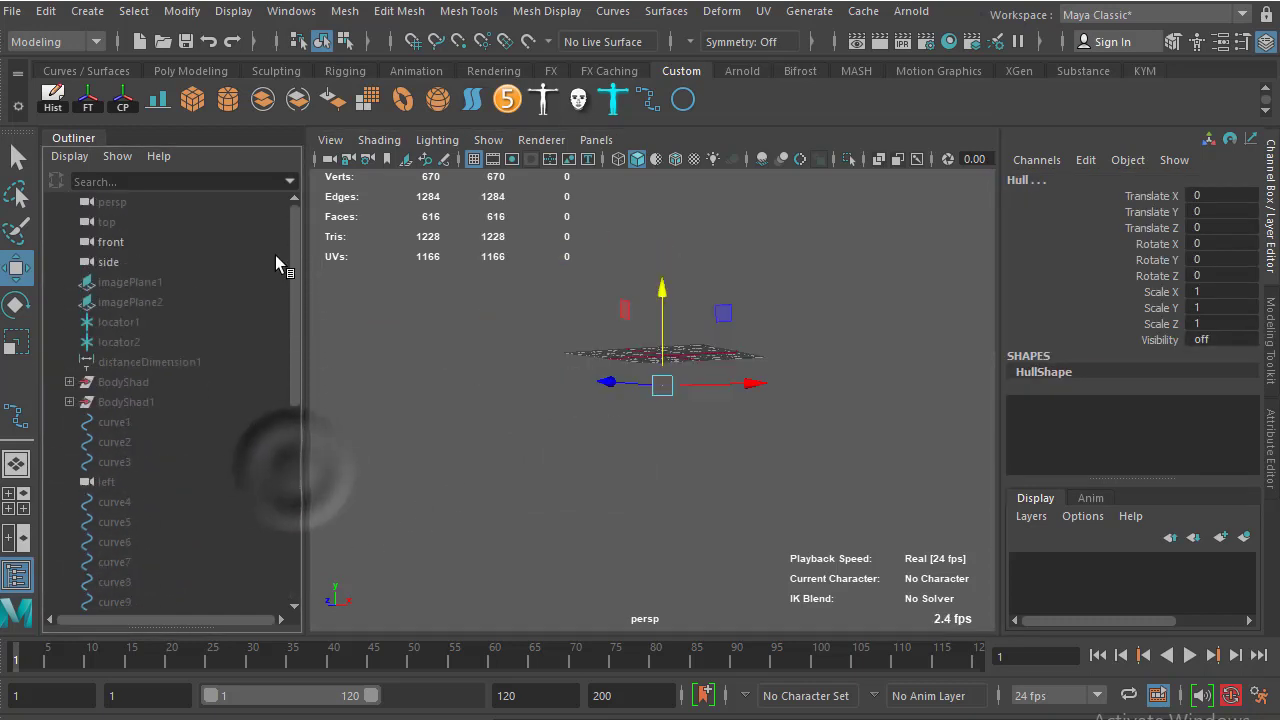
{"action": "left_click", "coordinate": [140, 403]}
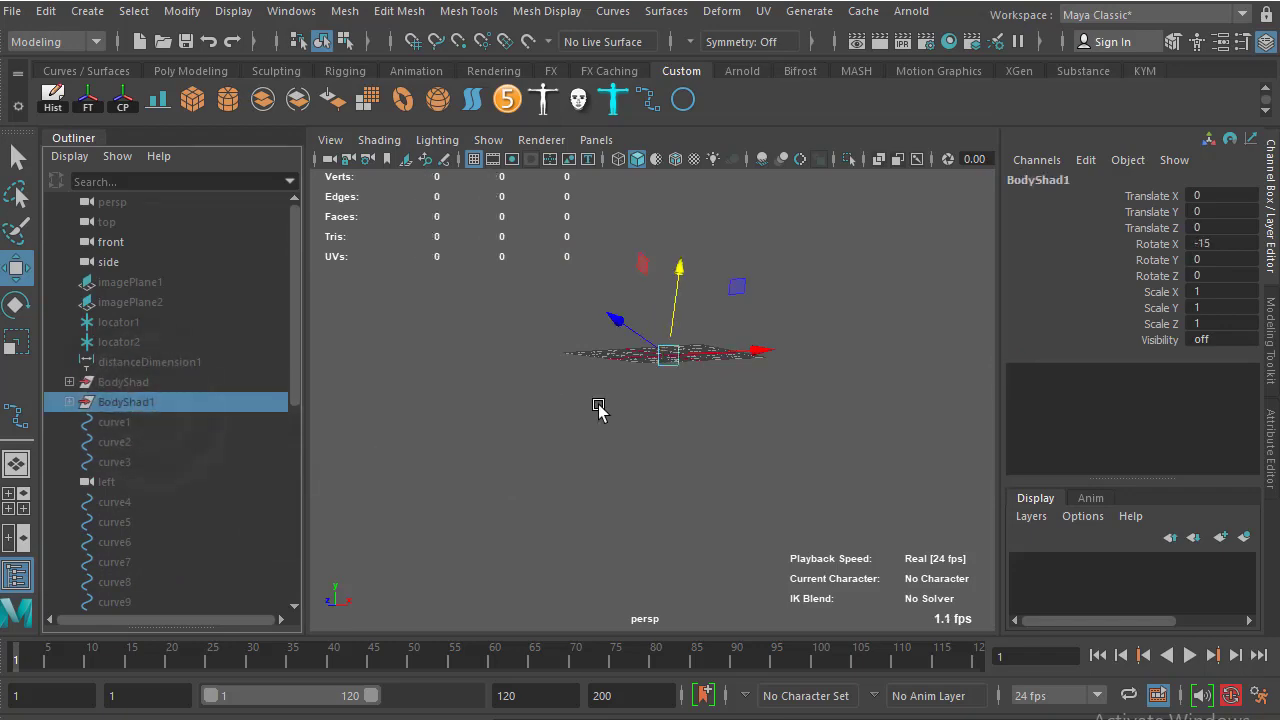
{"action": "key", "text": "shift+h"}
{"action": "left_click", "coordinate": [717, 431]}
Switch to the Right view and pan to frame the posed figure
{"action": "key", "text": "space"}
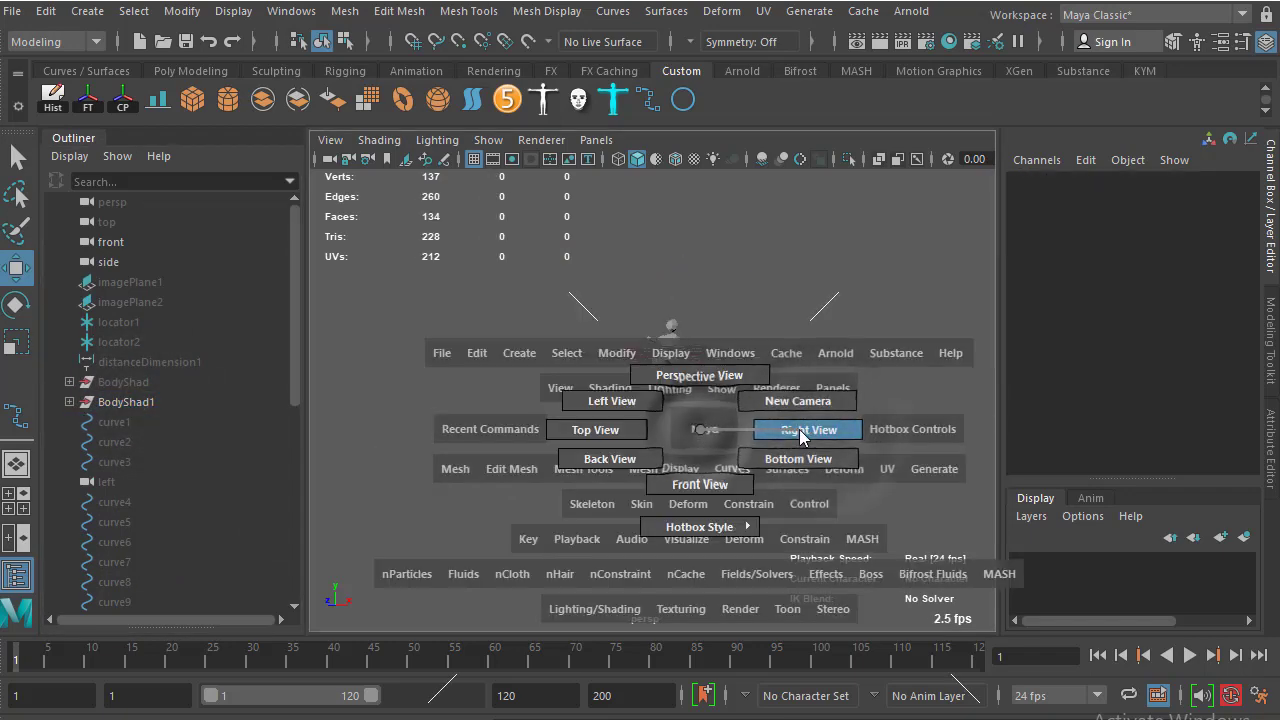
{"action": "left_click", "coordinate": [801, 437]}
{"action": "scroll", "coordinate": [643, 314], "scroll_direction": "down", "scroll_amount": 5}
{"action": "scroll", "coordinate": [723, 443], "scroll_direction": "down", "scroll_amount": 1}
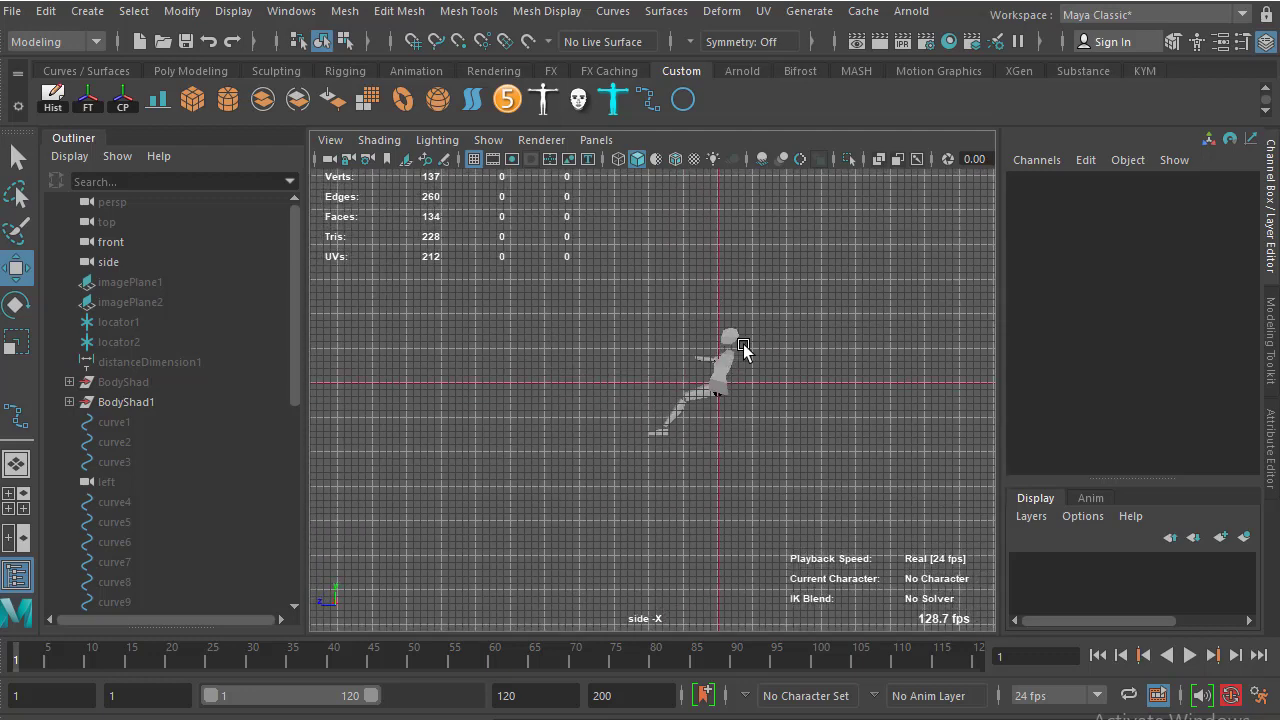
{"action": "middle_click_drag", "start_coordinate": [743, 347], "coordinate": [753, 341], "text": "alt"}
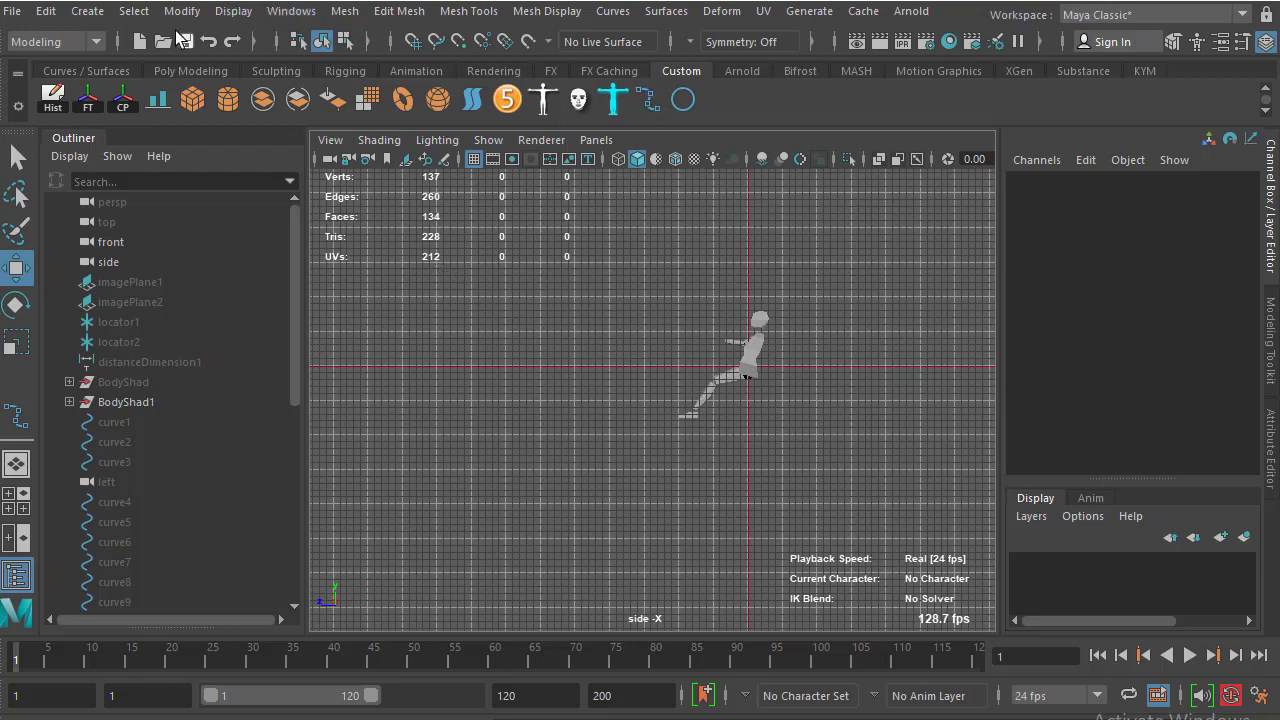
Review the EP Curve Tool settings, keeping curve degree 2 and uniform knot spacing
{"action": "left_click", "coordinate": [87, 11]}
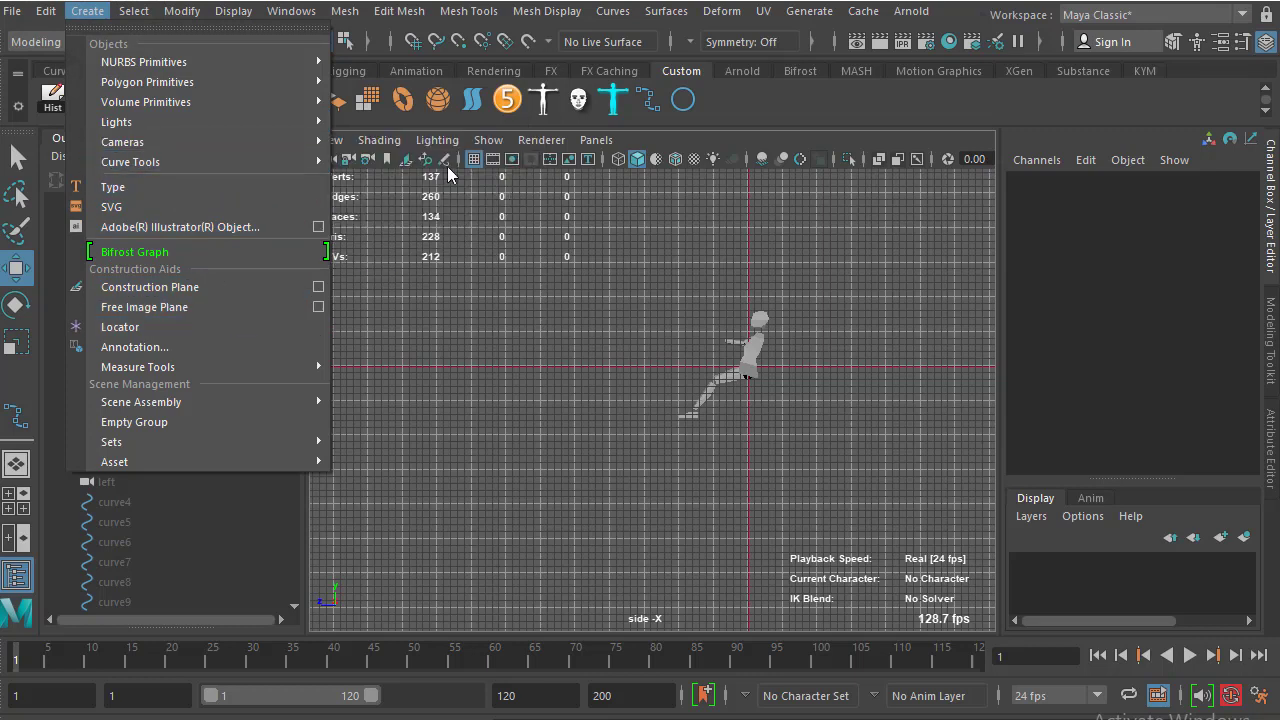
{"action": "mouse_move", "coordinate": [130, 161]}
{"action": "left_click", "coordinate": [534, 182]}
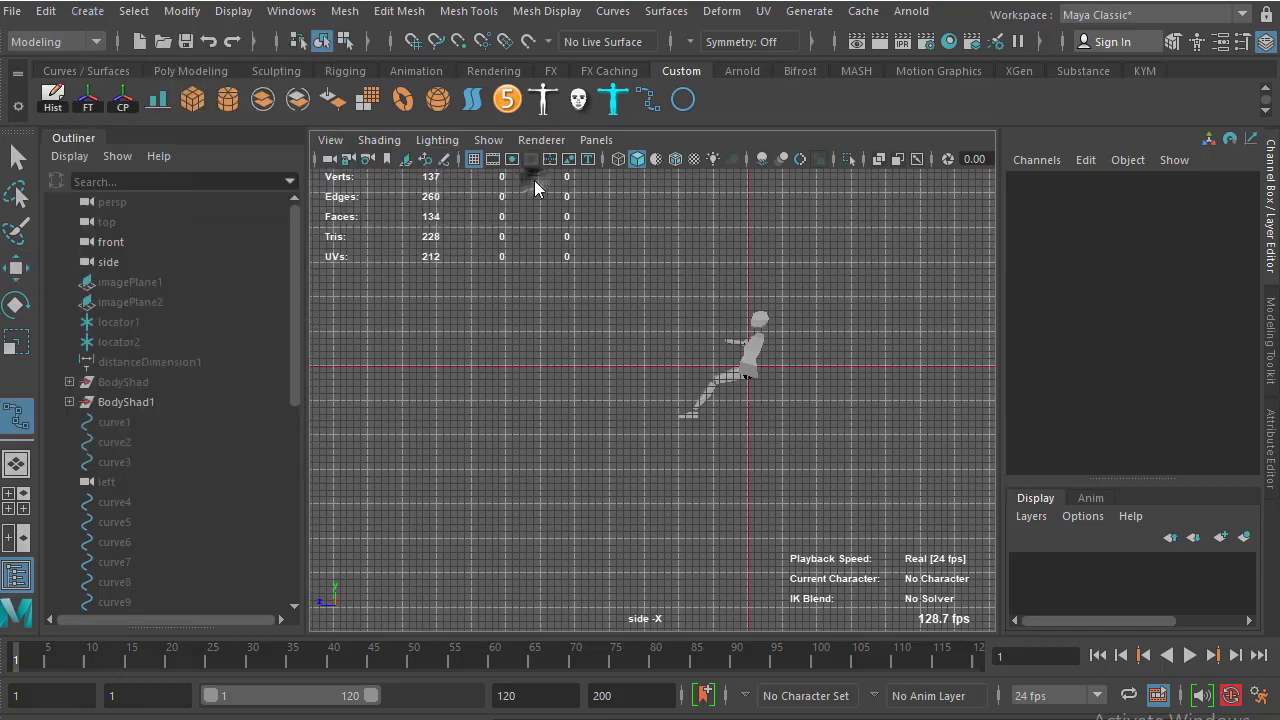
{"action": "left_click_drag", "start_coordinate": [271, 36], "coordinate": [552, 98]}
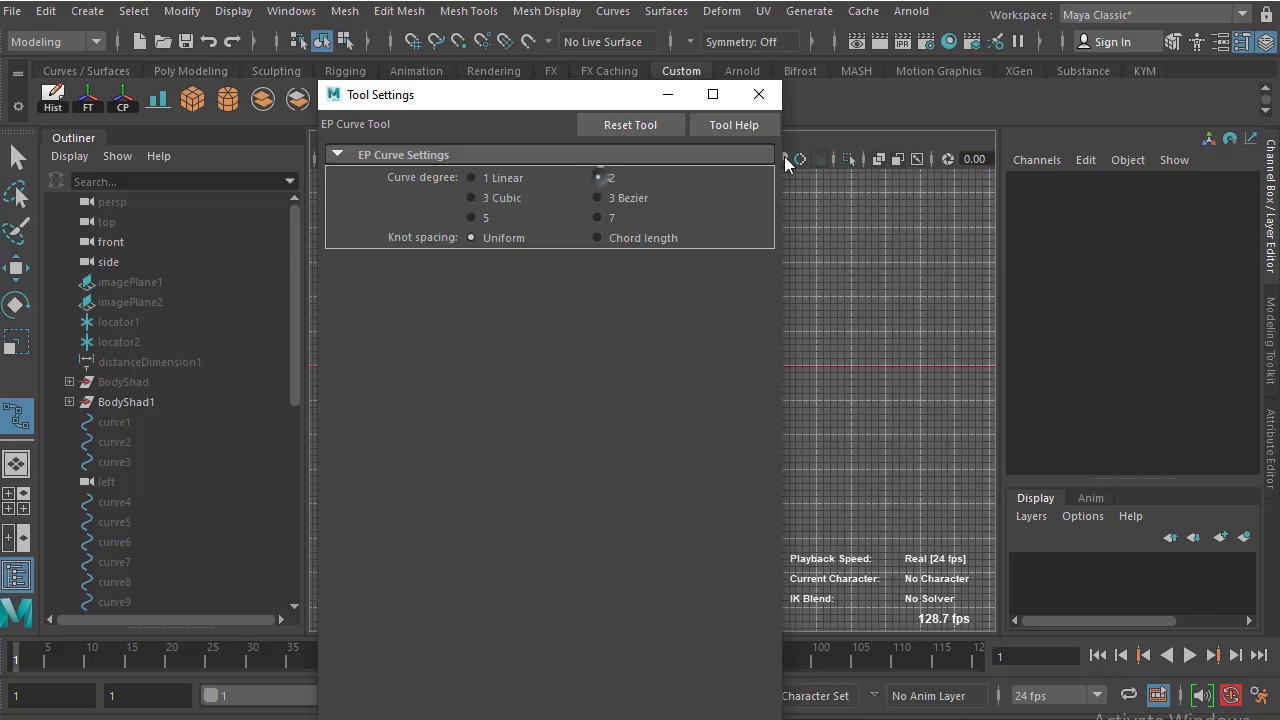
{"action": "left_click", "coordinate": [759, 94]}
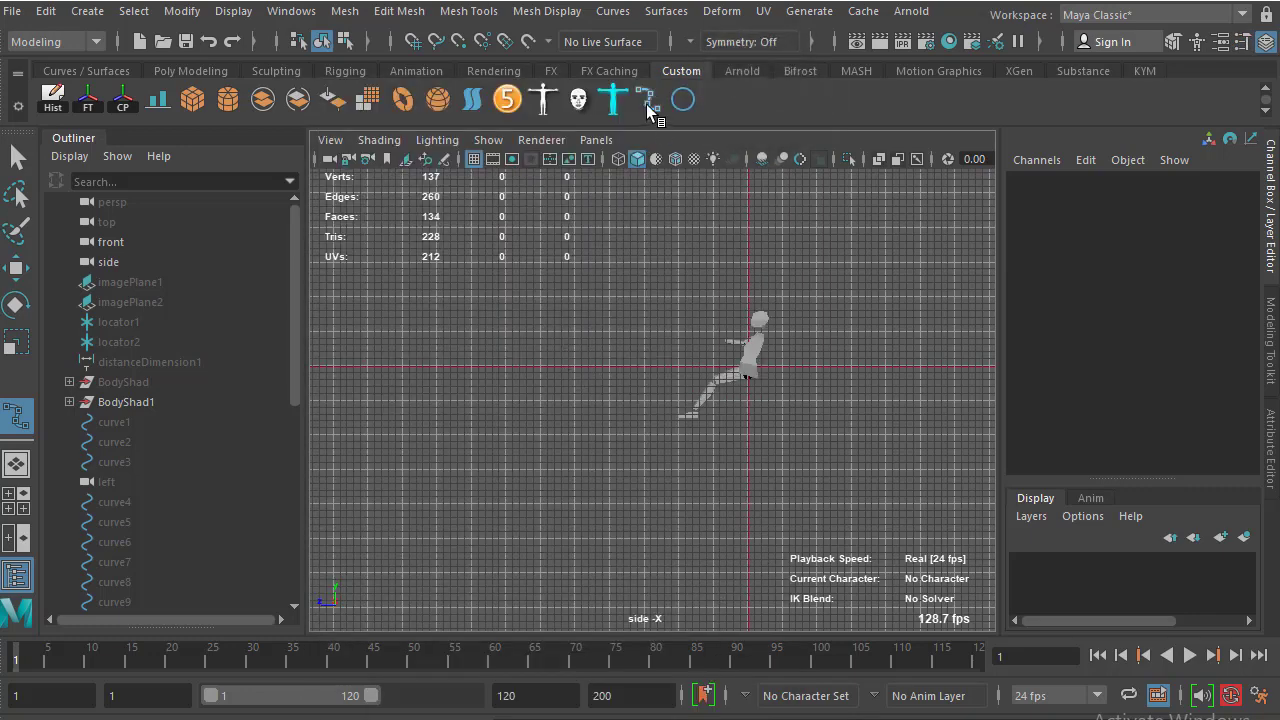
Draw a straight two-point EP curve, curve22, horizontally beneath the mannequin
{"action": "middle_click_drag", "start_coordinate": [729, 420], "coordinate": [504, 367], "text": "alt"}
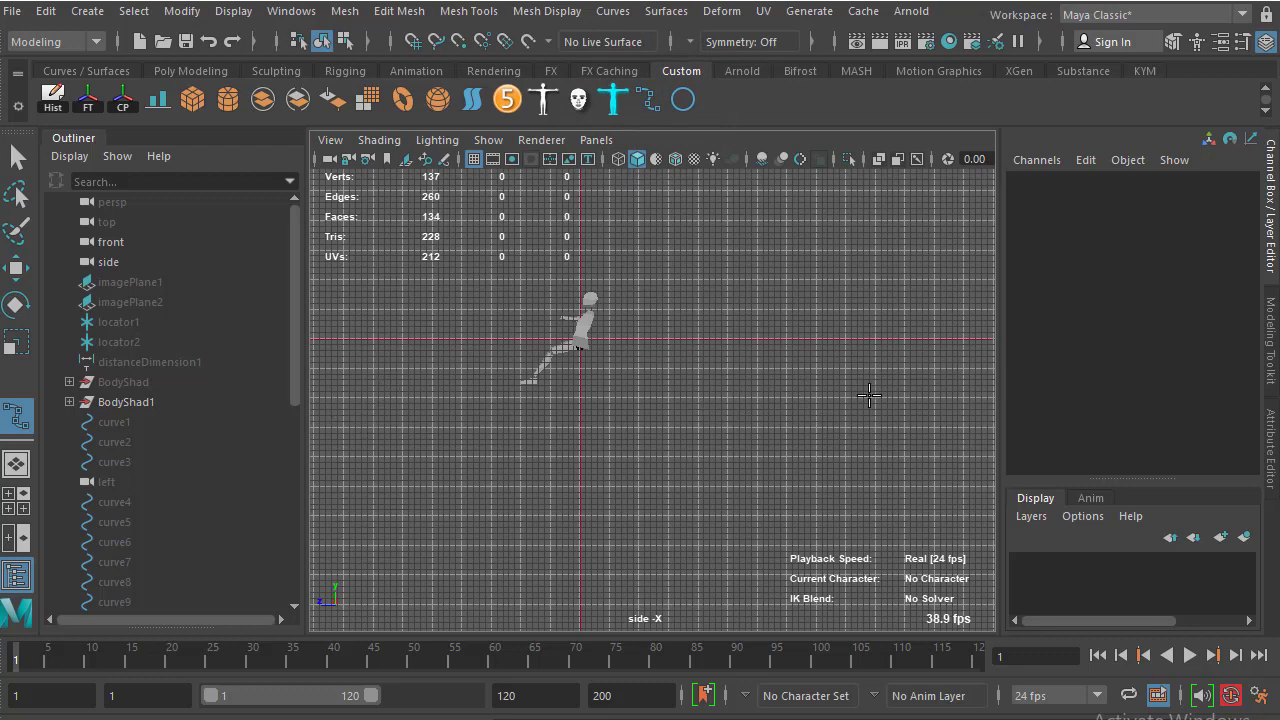
{"action": "left_click", "coordinate": [933, 398]}
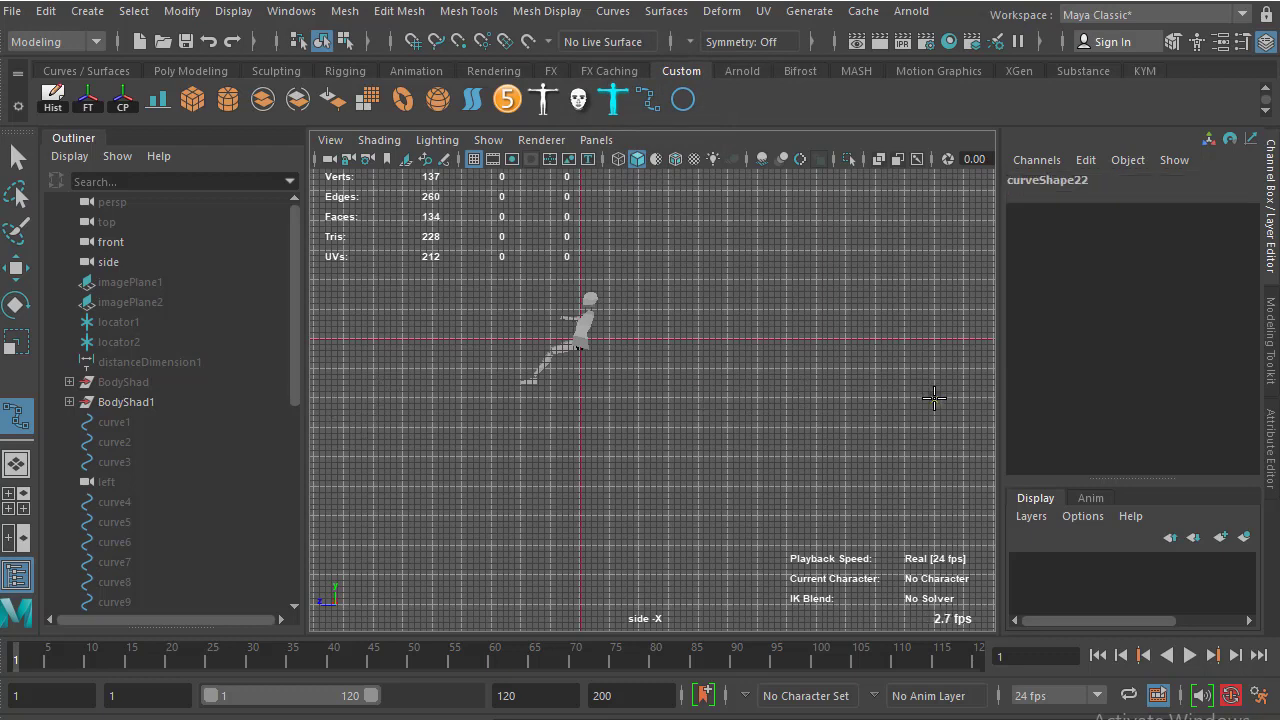
{"action": "left_click", "coordinate": [433, 402]}
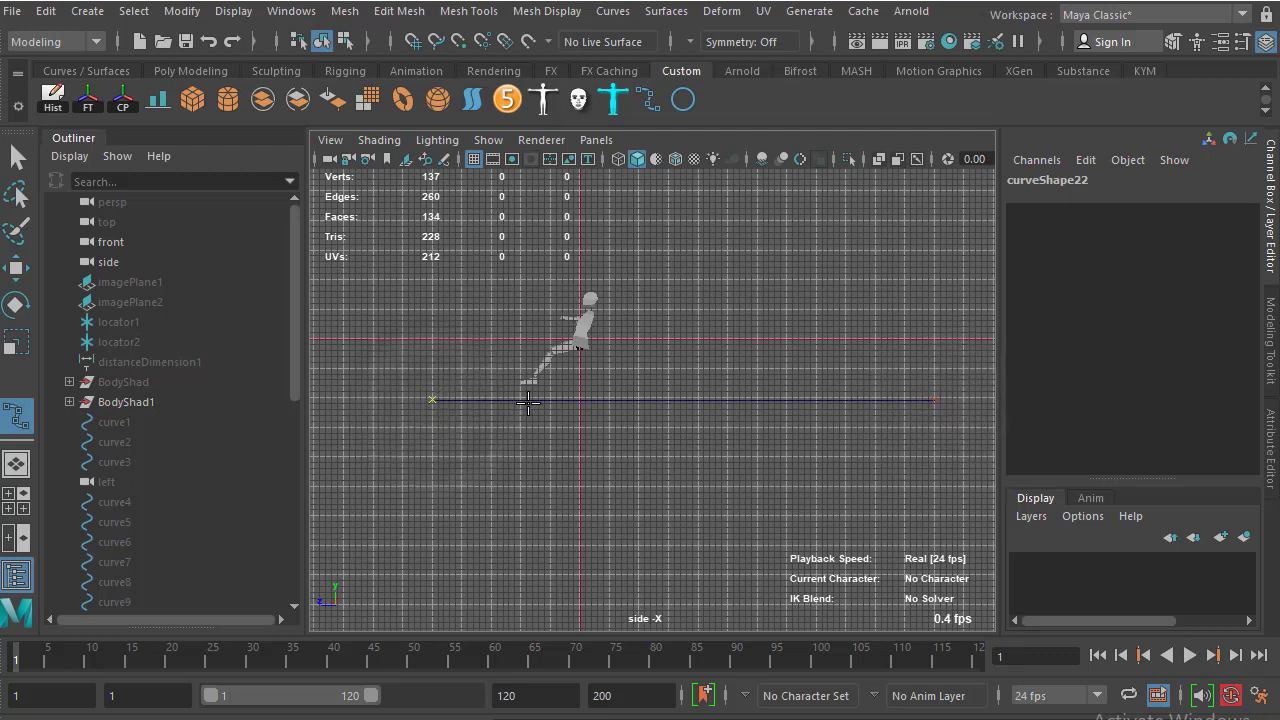
{"action": "key", "text": "w"}
{"action": "key", "text": "space"}
{"action": "left_click_drag", "start_coordinate": [730, 405], "coordinate": [643, 246]}
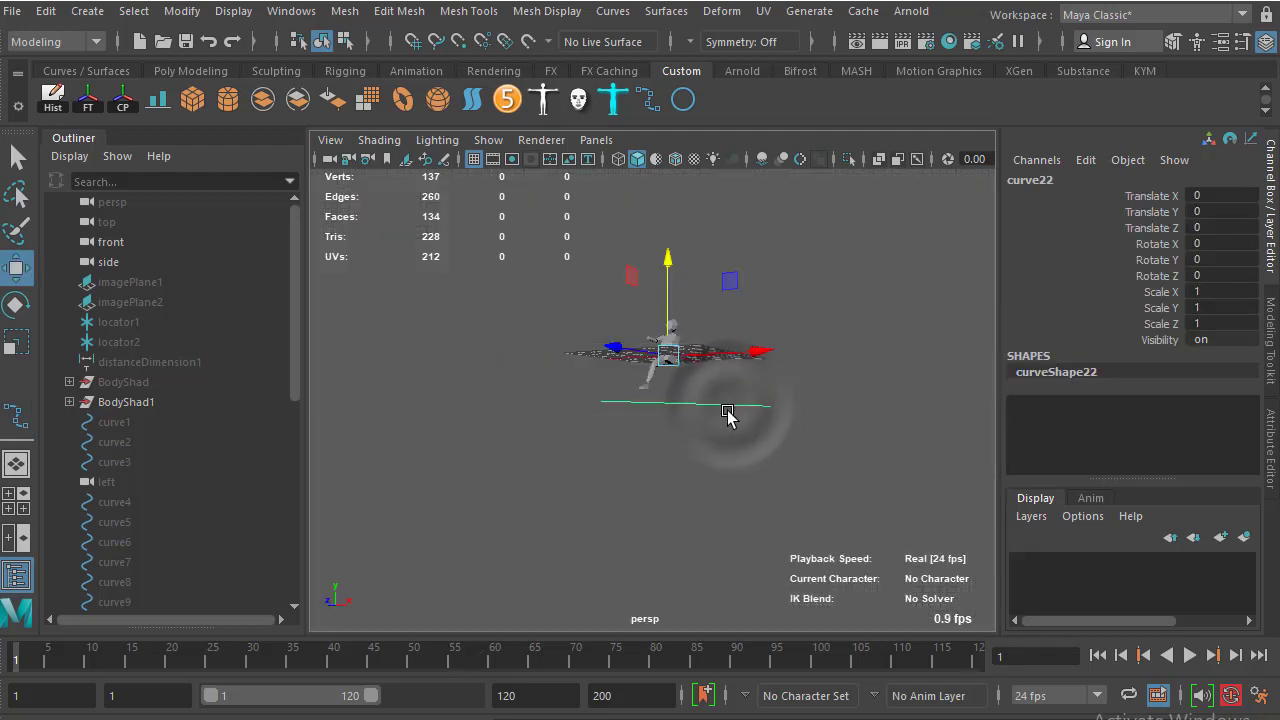
{"action": "mouse_move", "coordinate": [648, 482]}
{"action": "left_mouse_down", "text": "alt"}
{"action": "mouse_move", "coordinate": [686, 491]}
{"action": "mouse_move", "coordinate": [686, 463]}
{"action": "left_mouse_up", "text": "alt"}
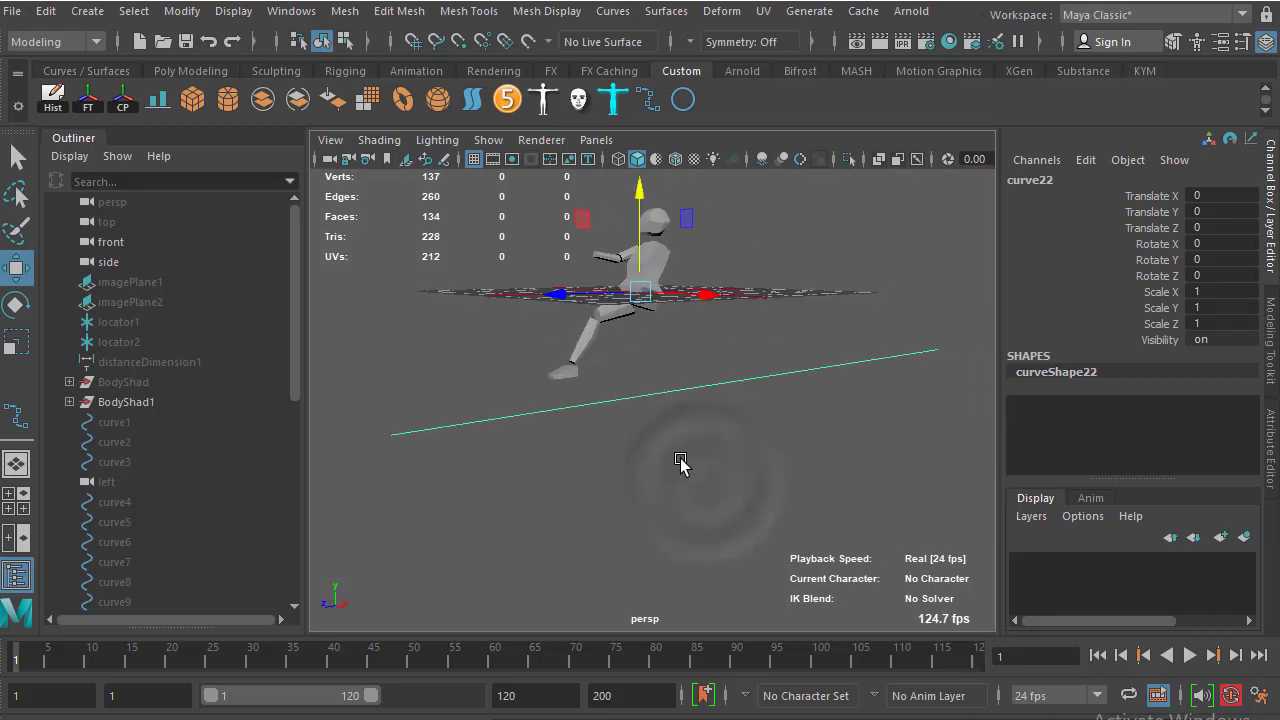
{"action": "left_click", "coordinate": [686, 463]}
{"action": "left_click", "coordinate": [751, 377]}
{"action": "mouse_move", "coordinate": [751, 377]}
{"action": "left_mouse_down", "text": "alt"}
{"action": "mouse_move", "coordinate": [673, 463]}
{"action": "mouse_move", "coordinate": [711, 400]}
{"action": "mouse_move", "coordinate": [646, 397]}
{"action": "left_mouse_up", "text": "alt"}
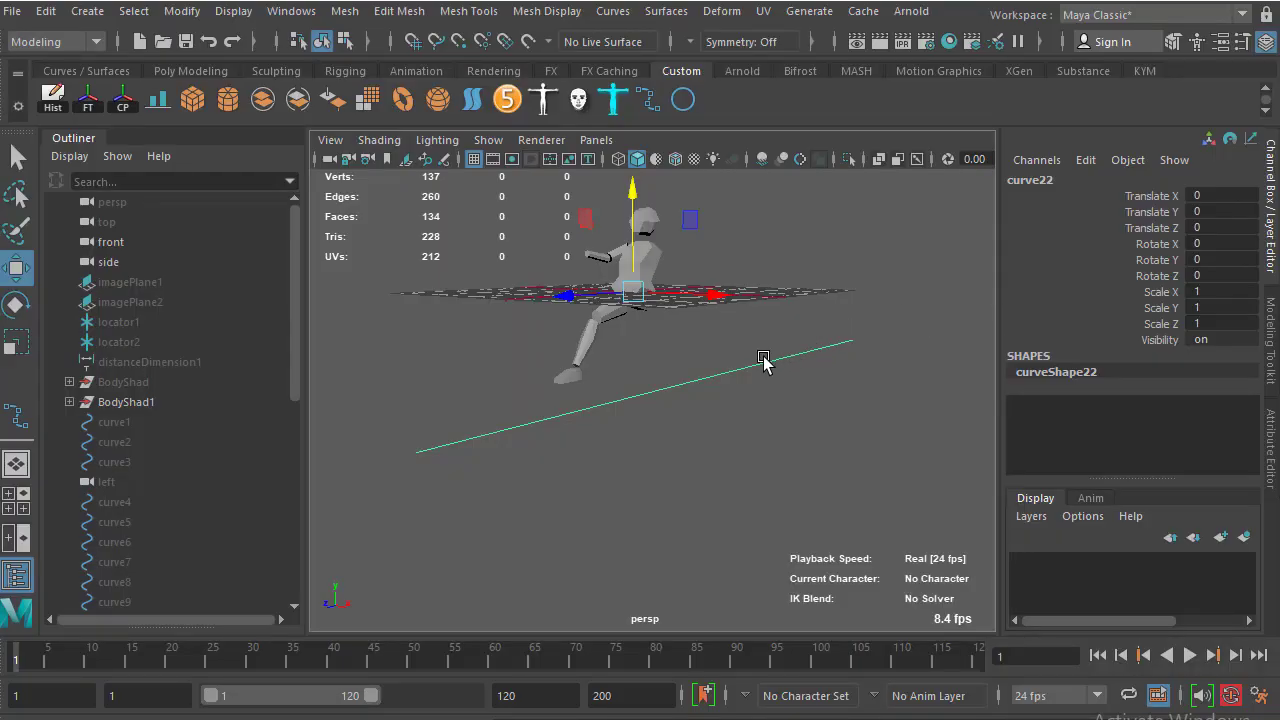
{"action": "mouse_move", "coordinate": [712, 372]}
{"action": "left_mouse_down", "text": "alt"}
{"action": "mouse_move", "coordinate": [720, 386]}
{"action": "mouse_move", "coordinate": [671, 333]}
{"action": "left_mouse_up", "text": "alt"}
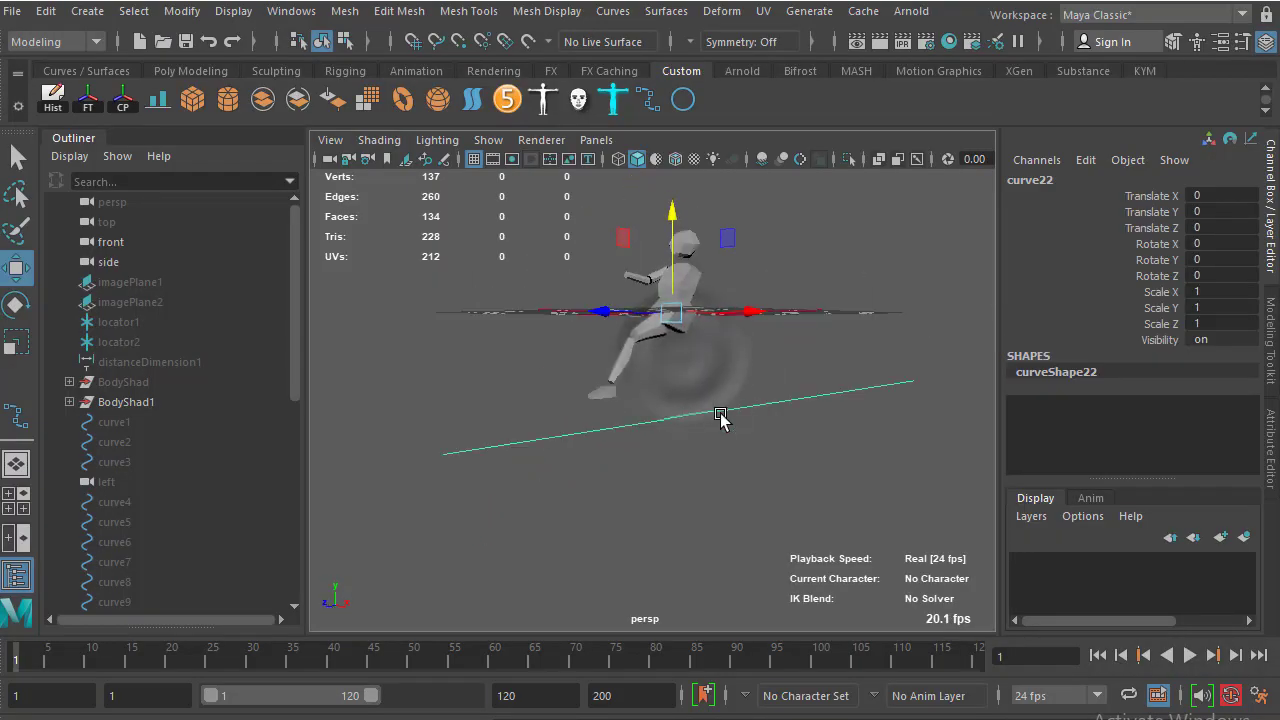
{"action": "mouse_move", "coordinate": [729, 426]}
{"action": "left_mouse_down", "text": "alt"}
{"action": "mouse_move", "coordinate": [629, 377]}
{"action": "mouse_move", "coordinate": [694, 331]}
{"action": "left_mouse_up", "text": "alt"}
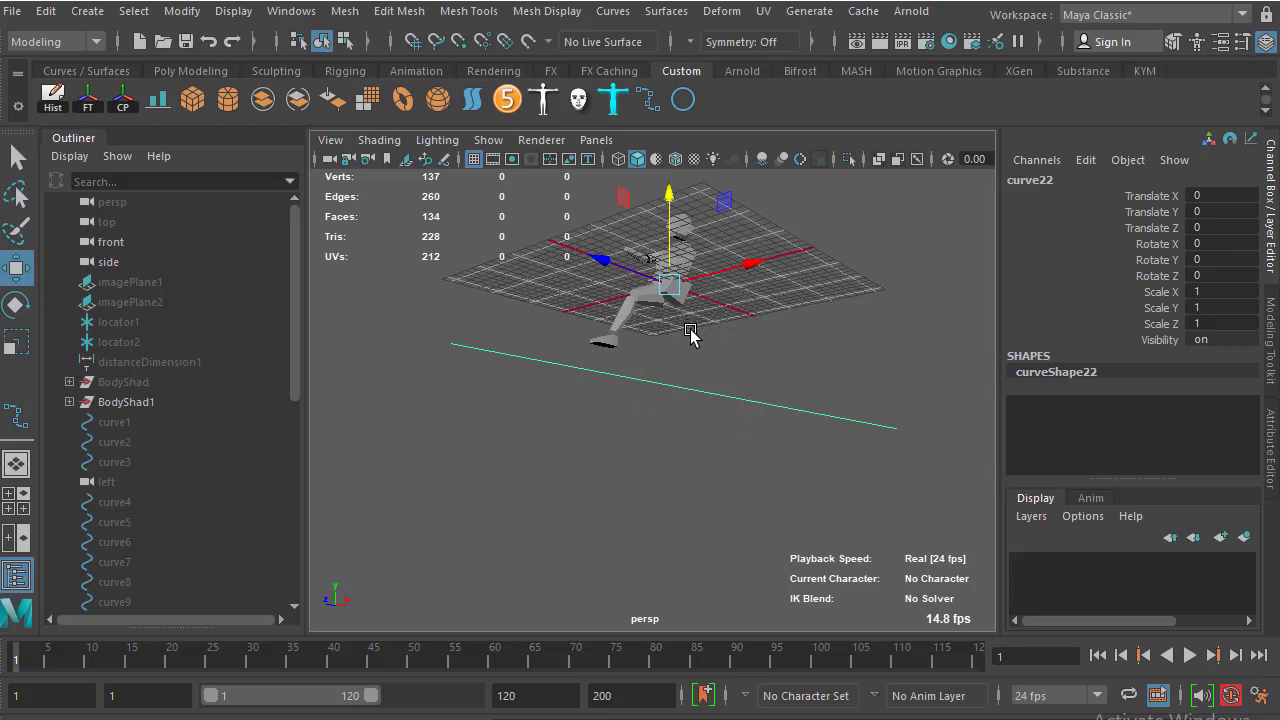
{"action": "left_click_drag", "start_coordinate": [691, 334], "coordinate": [697, 397], "text": "alt"}
{"action": "mouse_move", "coordinate": [586, 429]}
{"action": "left_mouse_down", "text": "alt"}
{"action": "mouse_move", "coordinate": [585, 445]}
{"action": "mouse_move", "coordinate": [563, 434]}
{"action": "mouse_move", "coordinate": [580, 449]}
{"action": "mouse_move", "coordinate": [654, 426]}
{"action": "mouse_move", "coordinate": [726, 471]}
{"action": "mouse_move", "coordinate": [634, 449]}
{"action": "left_mouse_up", "text": "alt"}
{"action": "left_click_drag", "start_coordinate": [849, 451], "coordinate": [777, 420], "text": "alt"}
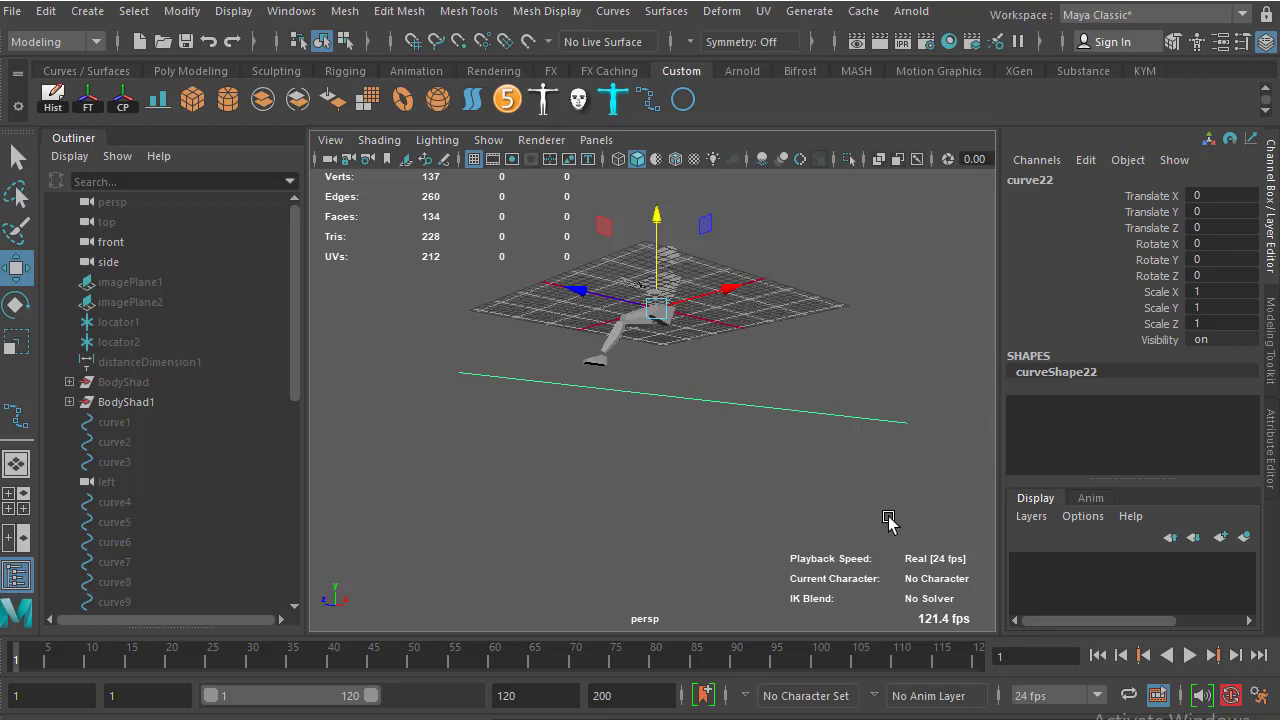
{"action": "mouse_move", "coordinate": [814, 471]}
{"action": "left_mouse_down", "text": "alt"}
{"action": "mouse_move", "coordinate": [815, 492]}
{"action": "mouse_move", "coordinate": [780, 514]}
{"action": "mouse_move", "coordinate": [714, 506]}
{"action": "mouse_move", "coordinate": [723, 429]}
{"action": "mouse_move", "coordinate": [746, 466]}
{"action": "mouse_move", "coordinate": [836, 424]}
{"action": "mouse_move", "coordinate": [689, 457]}
{"action": "mouse_move", "coordinate": [834, 437]}
{"action": "mouse_move", "coordinate": [562, 383]}
{"action": "left_mouse_up", "text": "alt"}
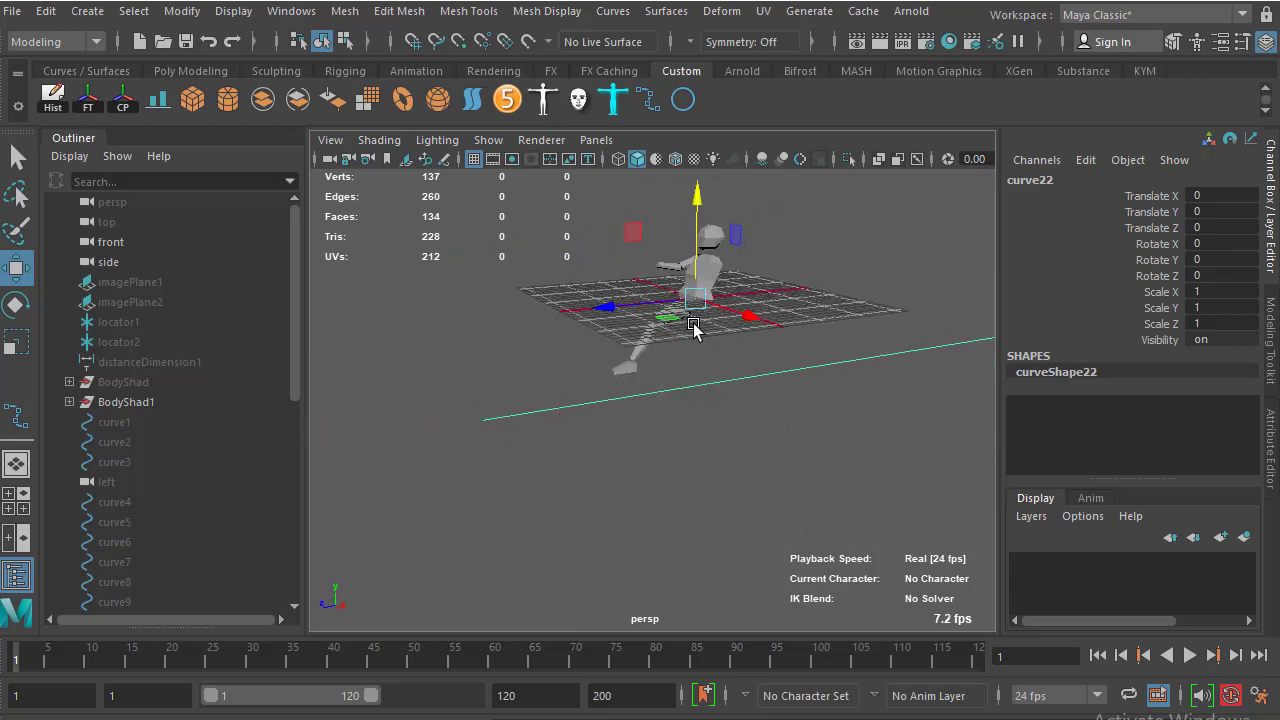
{"action": "mouse_move", "coordinate": [693, 330]}
{"action": "left_mouse_down", "text": "alt"}
{"action": "mouse_move", "coordinate": [660, 320]}
{"action": "mouse_move", "coordinate": [691, 397]}
{"action": "left_mouse_up", "text": "alt"}
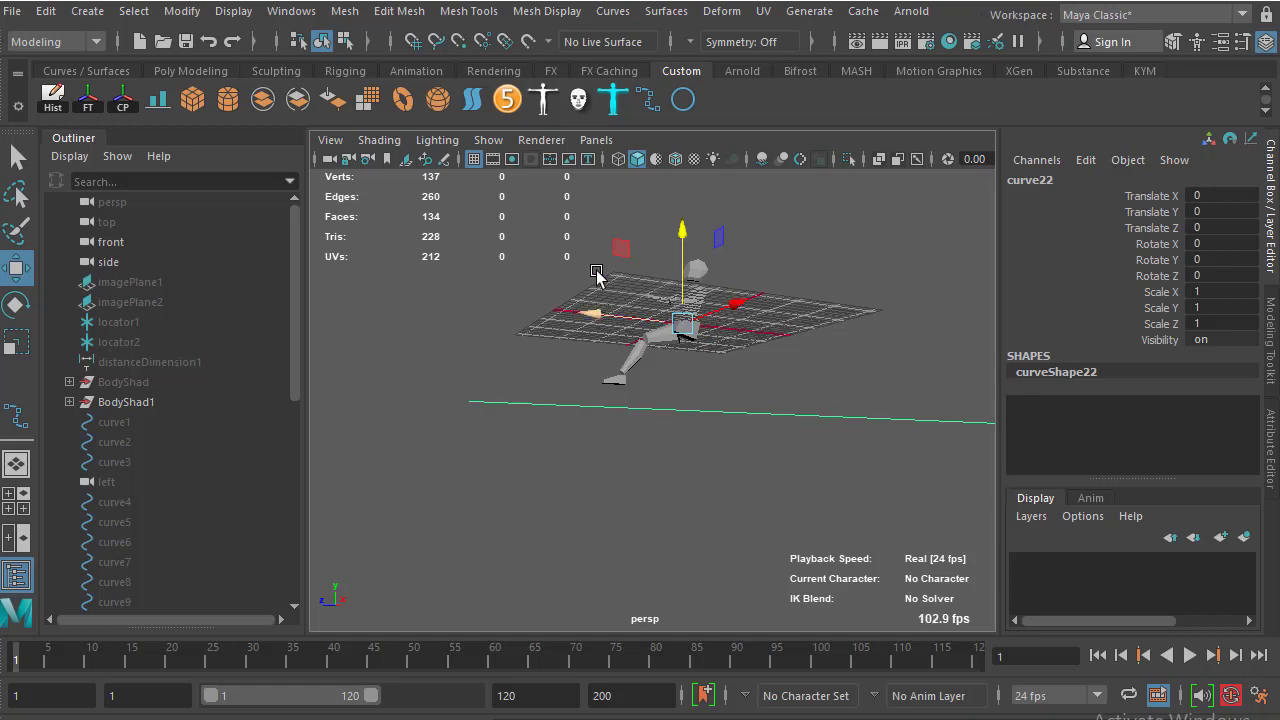
{"action": "mouse_move", "coordinate": [706, 368]}
{"action": "left_mouse_down", "text": "alt"}
{"action": "mouse_move", "coordinate": [703, 408]}
{"action": "mouse_move", "coordinate": [677, 417]}
{"action": "mouse_move", "coordinate": [677, 397]}
{"action": "mouse_move", "coordinate": [743, 395]}
{"action": "left_mouse_up", "text": "alt"}
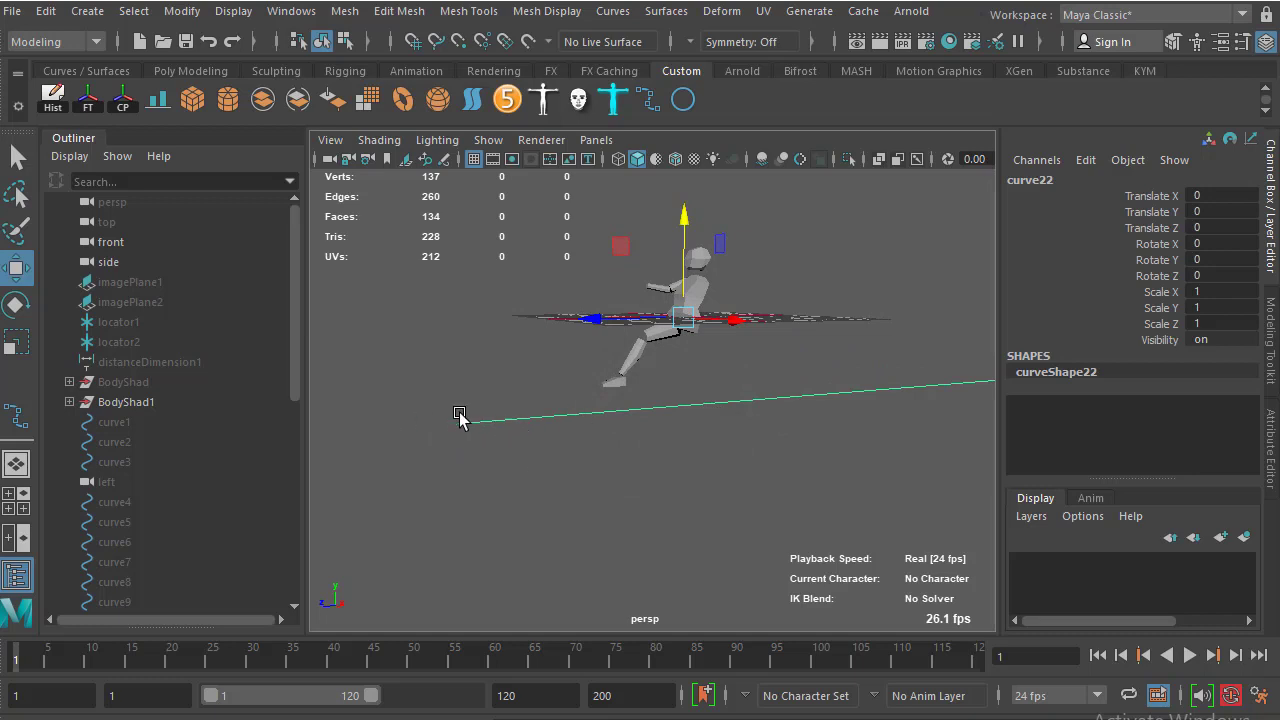
{"action": "left_click_drag", "start_coordinate": [565, 425], "coordinate": [600, 428], "text": "alt"}
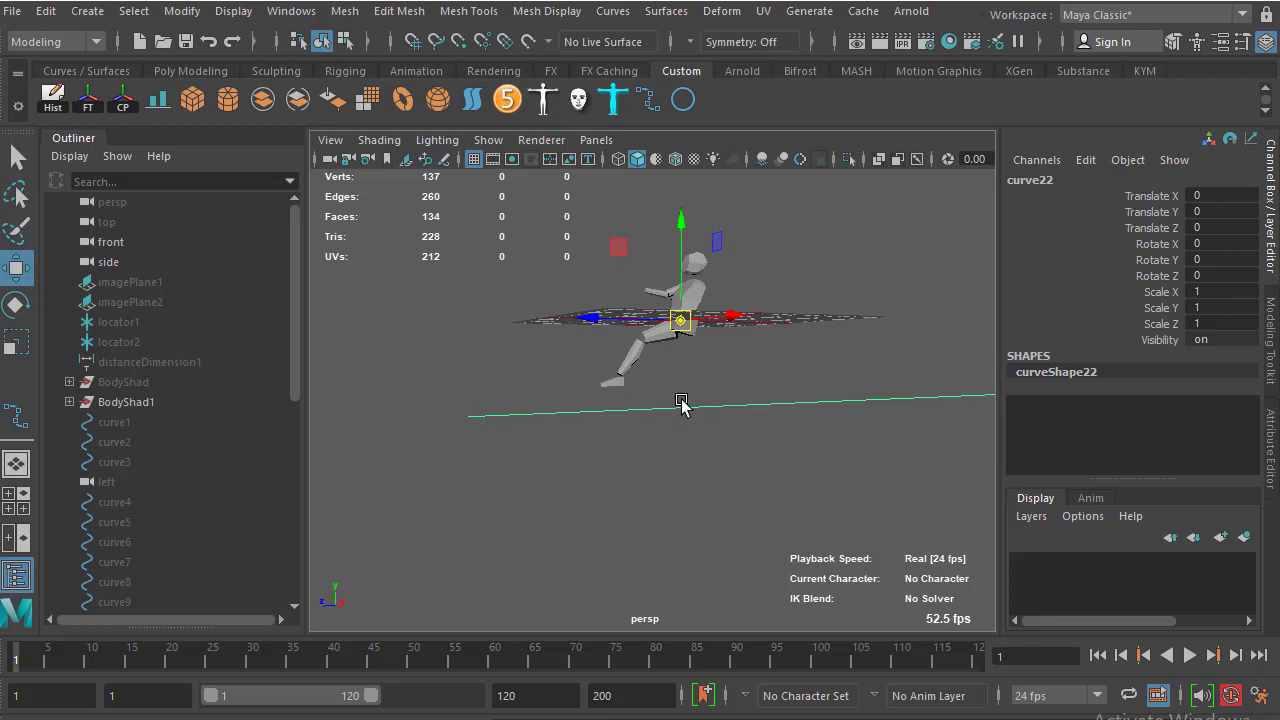
Snap curve22's pivot to its left end using pivot editing with curve snapping
{"action": "key", "text": "c"}
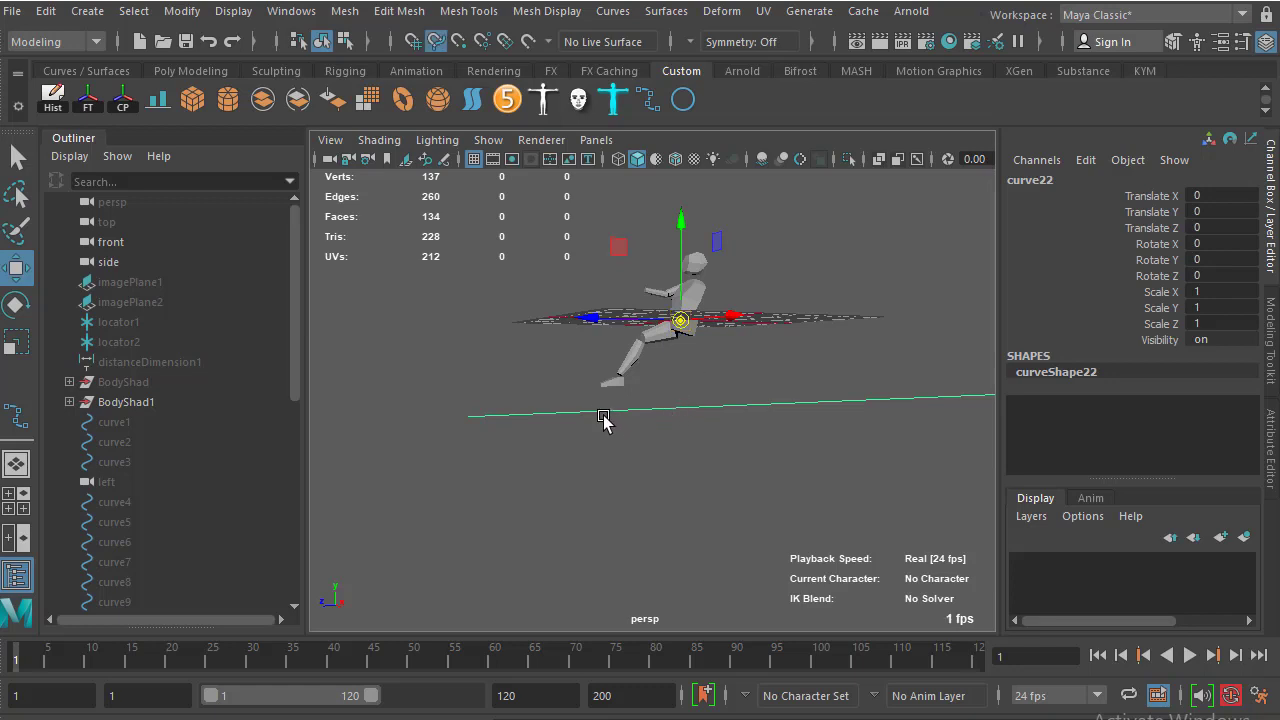
{"action": "middle_click_drag", "start_coordinate": [603, 420], "coordinate": [405, 437]}
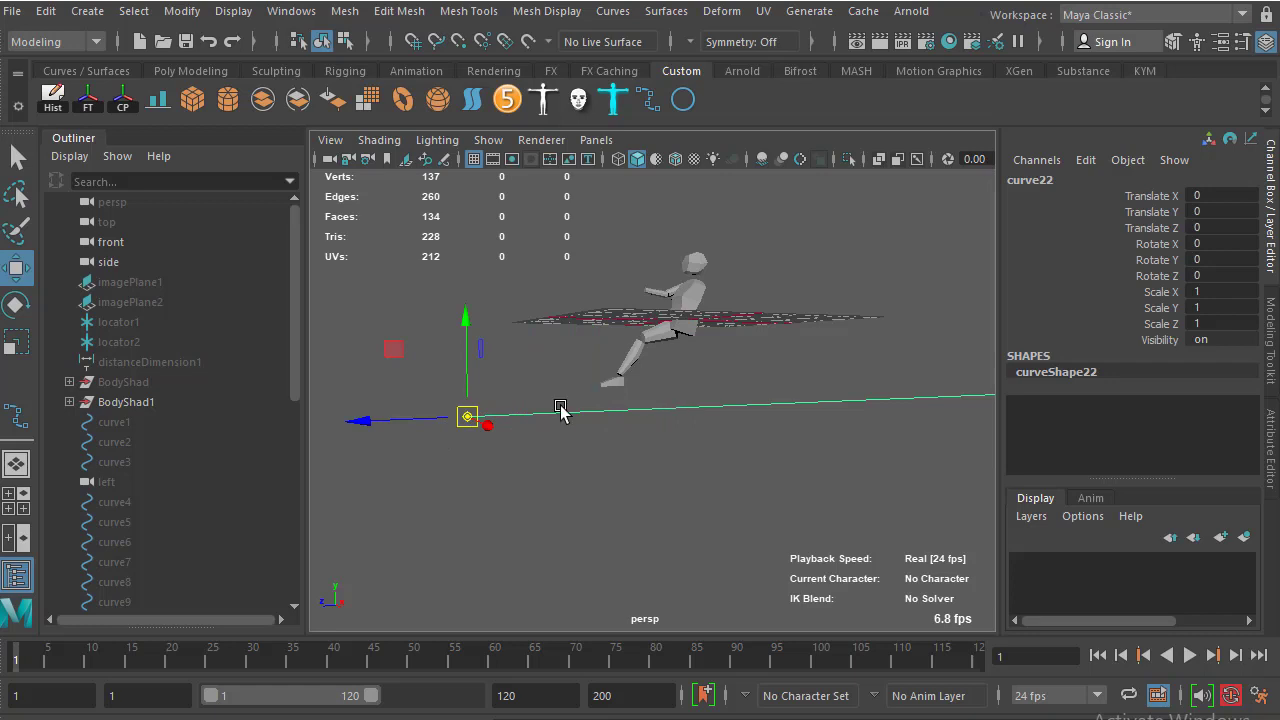
{"action": "key", "text": "c"}
{"action": "mouse_move", "coordinate": [550, 415]}
{"action": "middle_mouse_down"}
{"action": "mouse_move", "coordinate": [637, 458]}
{"action": "mouse_move", "coordinate": [815, 462]}
{"action": "mouse_move", "coordinate": [577, 490]}
{"action": "middle_mouse_up"}
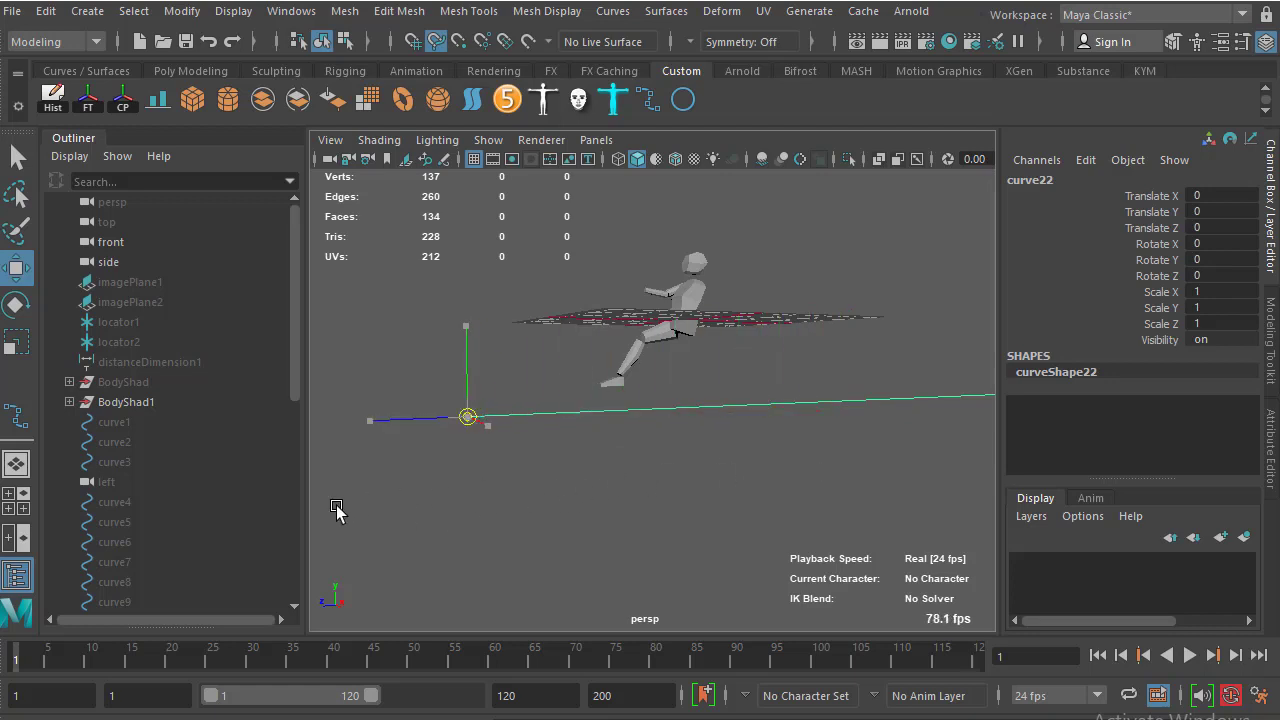
{"action": "middle_click_drag", "start_coordinate": [577, 490], "coordinate": [340, 512]}
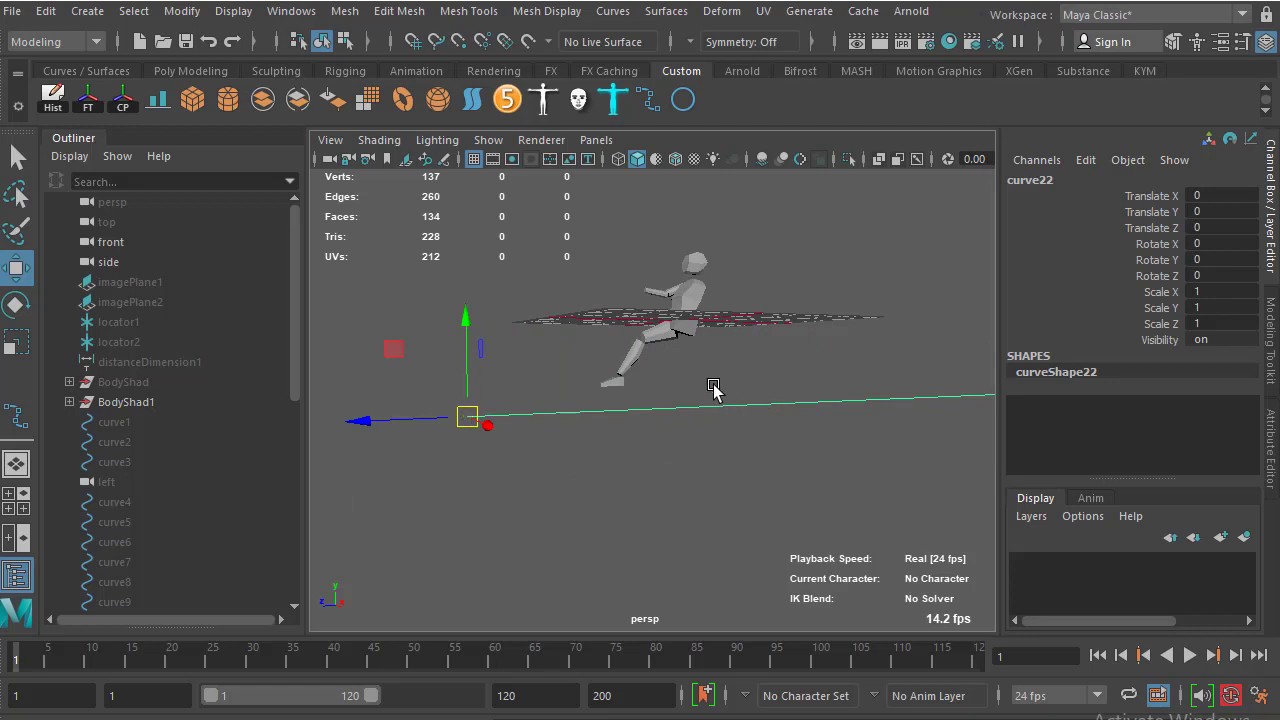
{"action": "mouse_move", "coordinate": [700, 395]}
{"action": "left_mouse_down", "text": "alt"}
{"action": "mouse_move", "coordinate": [686, 423]}
{"action": "mouse_move", "coordinate": [815, 418]}
{"action": "left_mouse_up", "text": "alt"}
{"action": "key", "text": "space"}
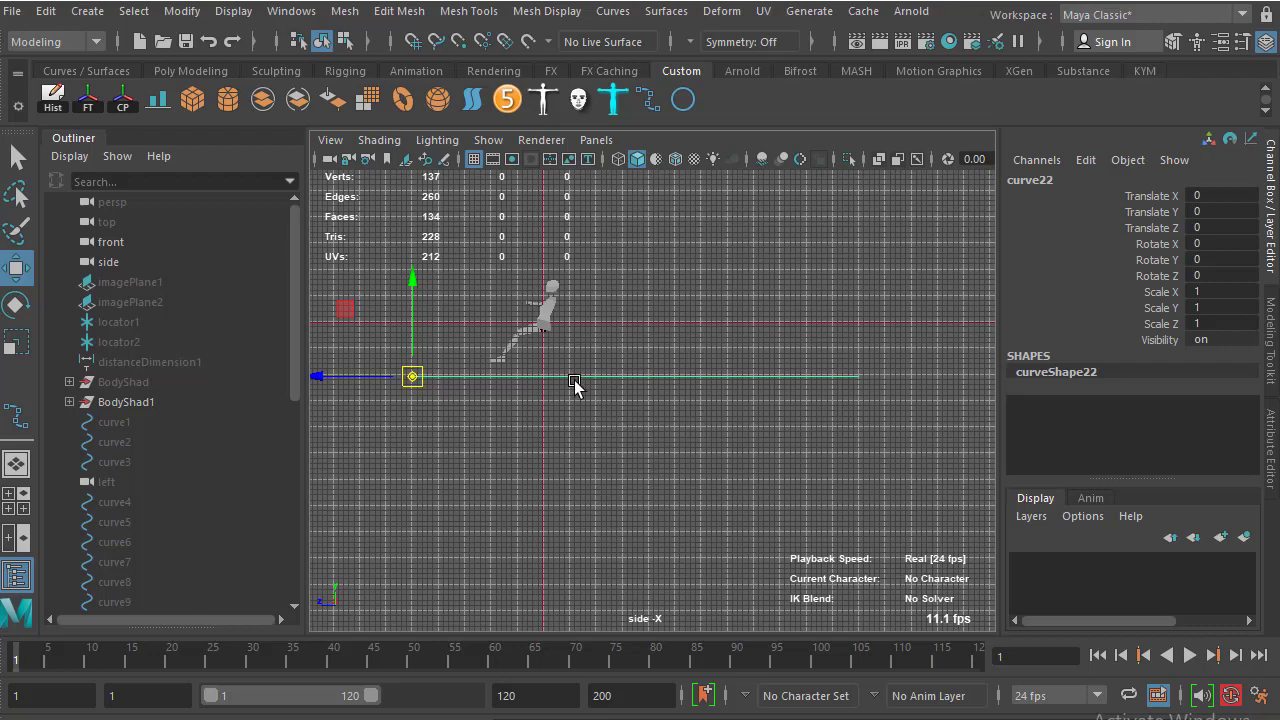
Snap curve22's pivot to the curve's right end
{"action": "key", "text": "c"}
{"action": "left_click_drag", "start_coordinate": [557, 388], "coordinate": [918, 404]}
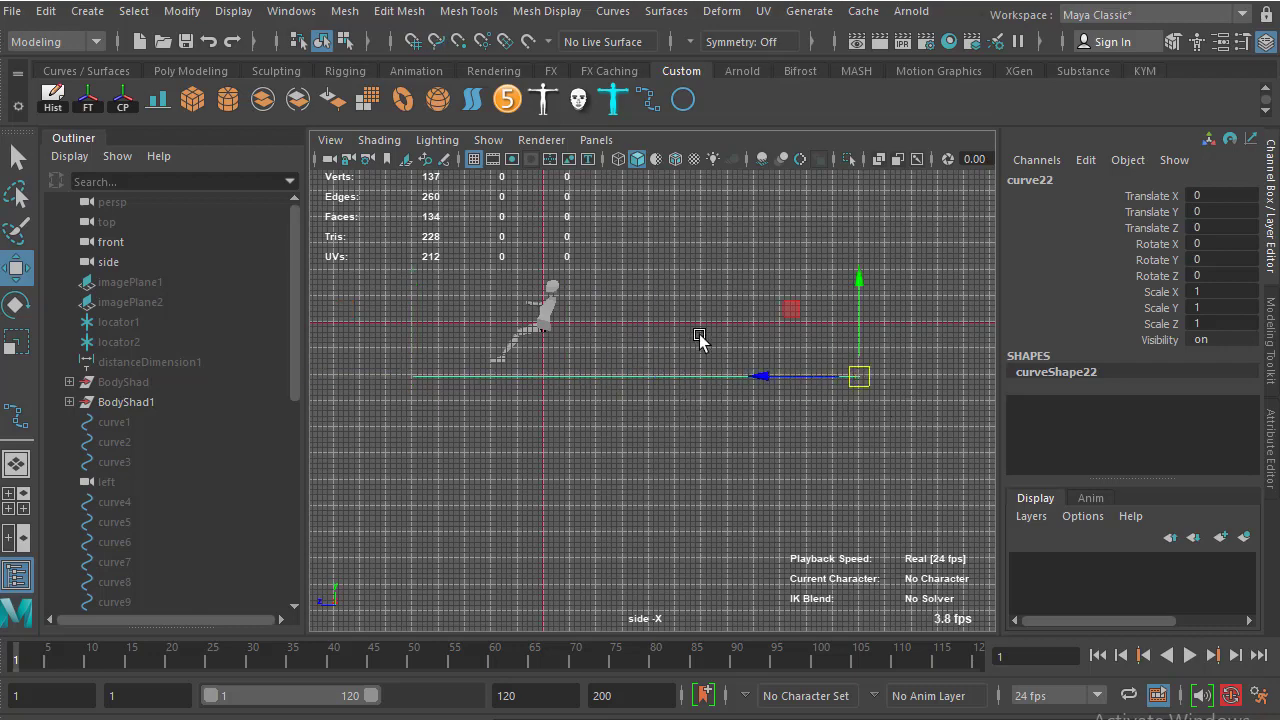
{"action": "mouse_move", "coordinate": [700, 337]}
{"action": "middle_mouse_down", "text": "alt"}
{"action": "mouse_move", "coordinate": [766, 334]}
{"action": "mouse_move", "coordinate": [789, 363]}
{"action": "mouse_move", "coordinate": [734, 366]}
{"action": "middle_mouse_up", "text": "alt"}
{"action": "scroll", "coordinate": [752, 352], "scroll_direction": "down", "scroll_amount": 1}
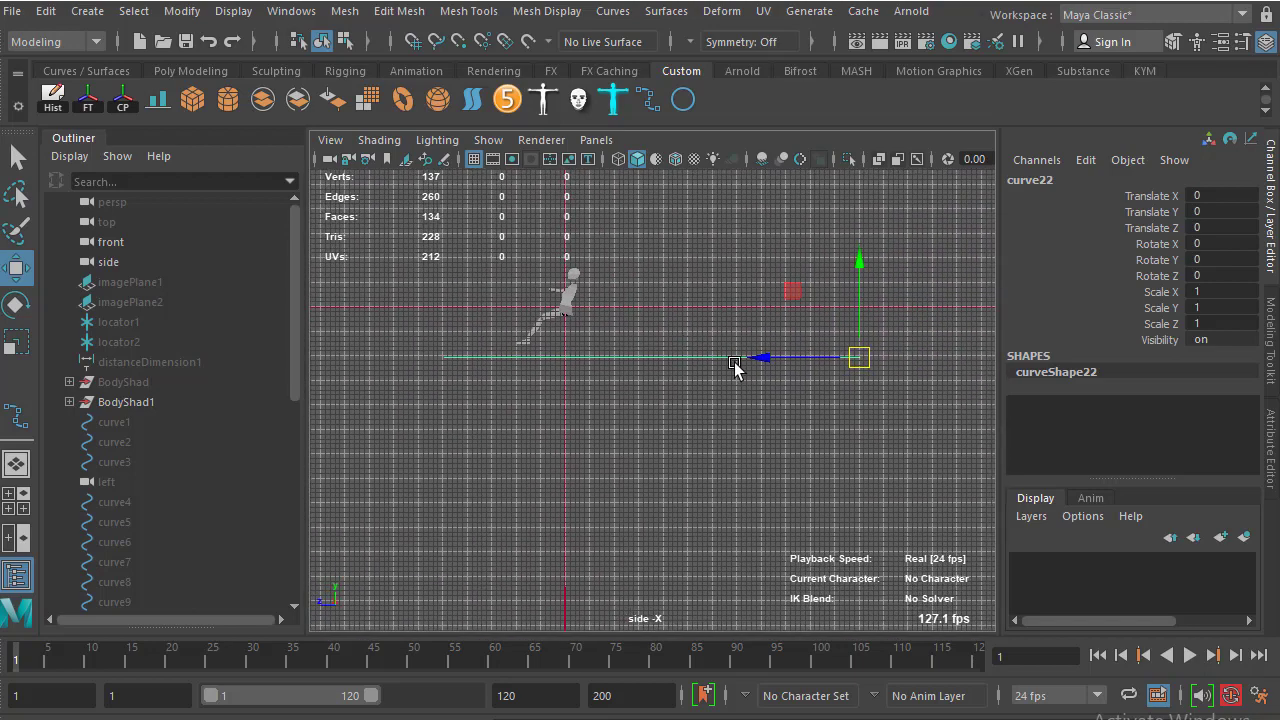
{"action": "scroll", "coordinate": [733, 346], "scroll_direction": "up", "scroll_amount": 1}
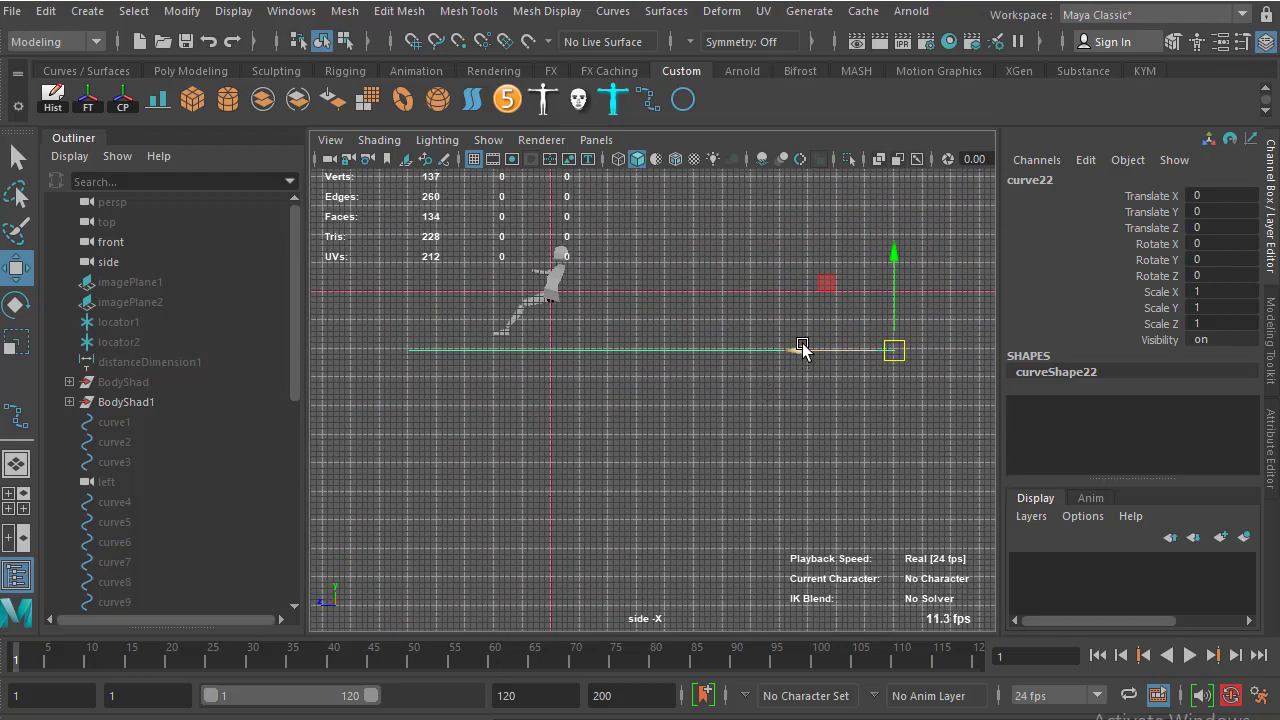
Slide the curve along Z to Translate Z 8.05
{"action": "left_click_drag", "start_coordinate": [803, 351], "coordinate": [757, 351]}
{"action": "mouse_move", "coordinate": [740, 368]}
{"action": "middle_mouse_down", "text": "alt"}
{"action": "mouse_move", "coordinate": [777, 394]}
{"action": "mouse_move", "coordinate": [786, 386]}
{"action": "mouse_move", "coordinate": [775, 385]}
{"action": "middle_mouse_up", "text": "alt"}
{"action": "left_click", "coordinate": [825, 370]}
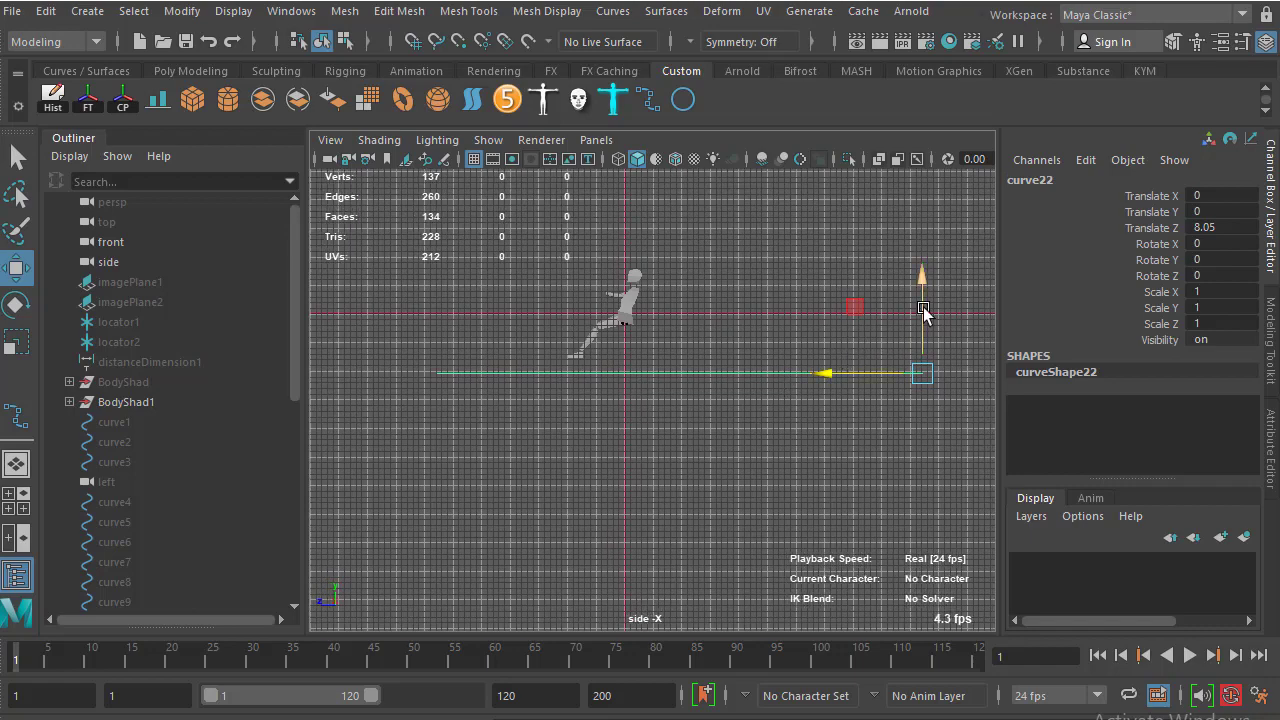
{"action": "scroll", "coordinate": [905, 333], "scroll_direction": "up", "scroll_amount": 1}
{"action": "middle_click_drag", "start_coordinate": [906, 360], "coordinate": [946, 354], "text": "alt"}
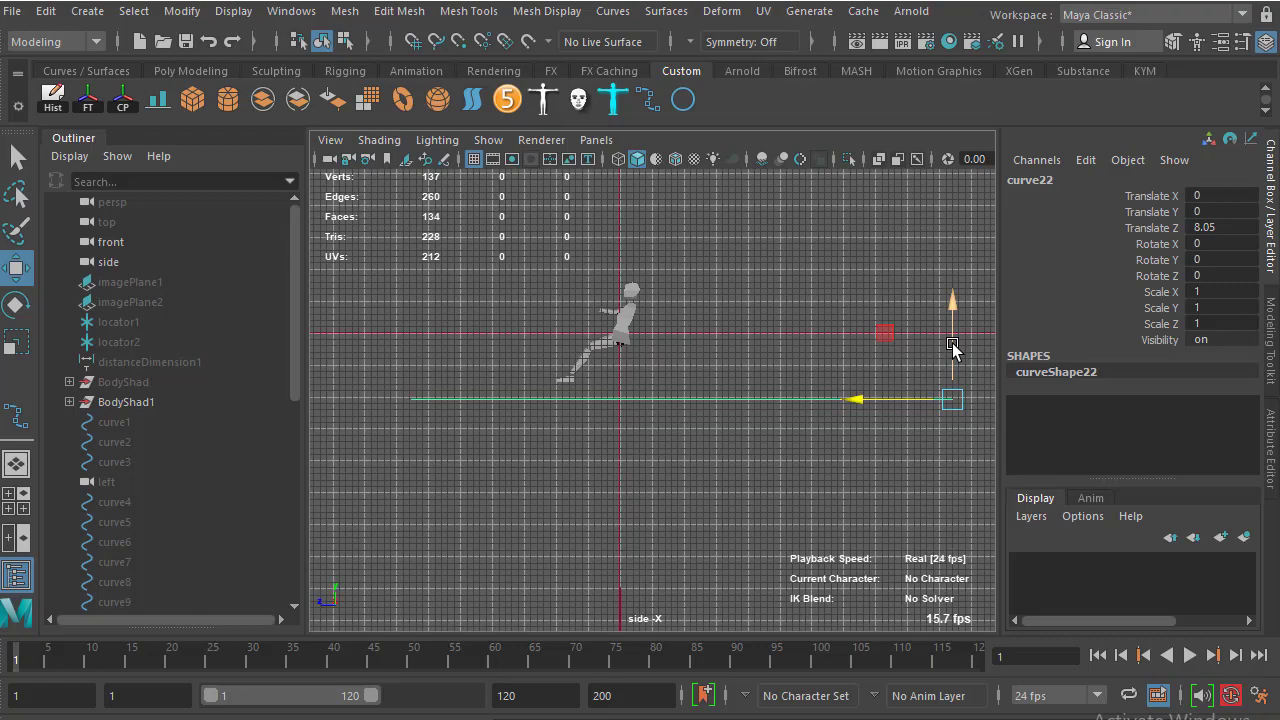
Raise the curve slightly to Translate Y 0.386
{"action": "left_click_drag", "start_coordinate": [952, 347], "coordinate": [949, 394]}
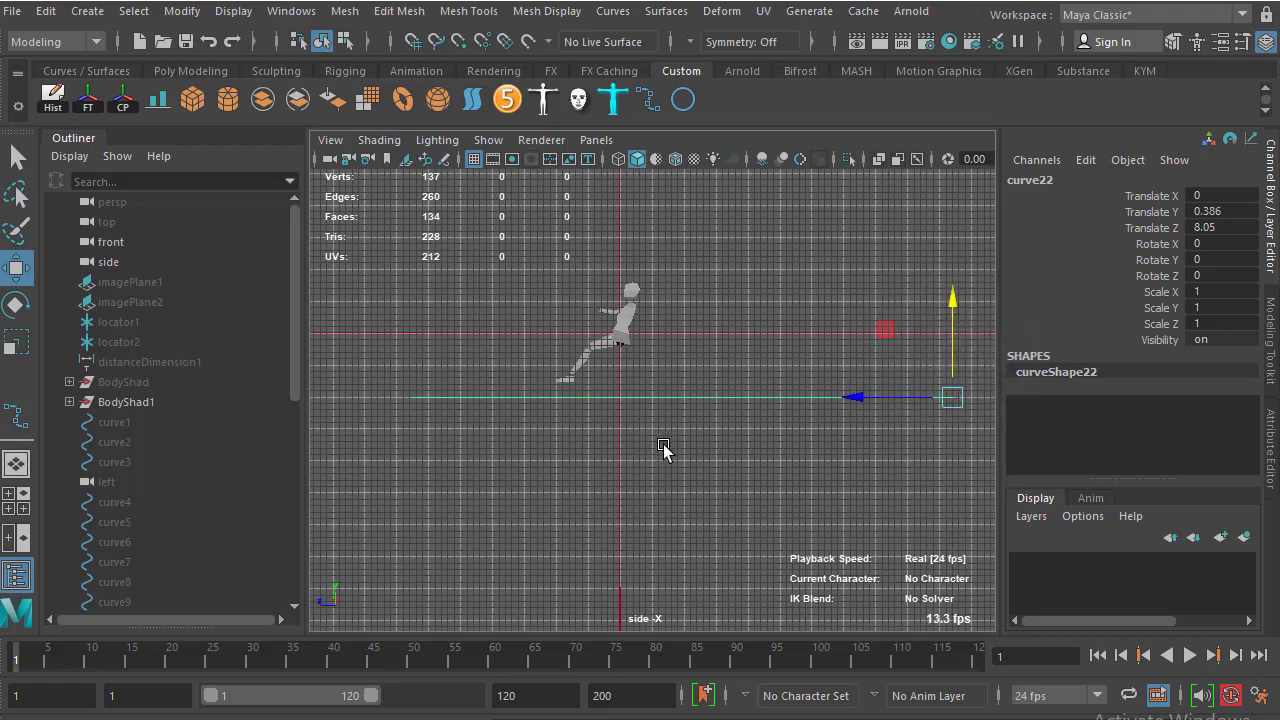
{"action": "scroll", "coordinate": [665, 450], "scroll_direction": "down", "scroll_amount": 1}
{"action": "mouse_move", "coordinate": [665, 450]}
{"action": "middle_mouse_down", "text": "alt"}
{"action": "mouse_move", "coordinate": [660, 320]}
{"action": "mouse_move", "coordinate": [634, 364]}
{"action": "middle_mouse_up", "text": "alt"}
{"action": "scroll", "coordinate": [706, 346], "scroll_direction": "down", "scroll_amount": 1}
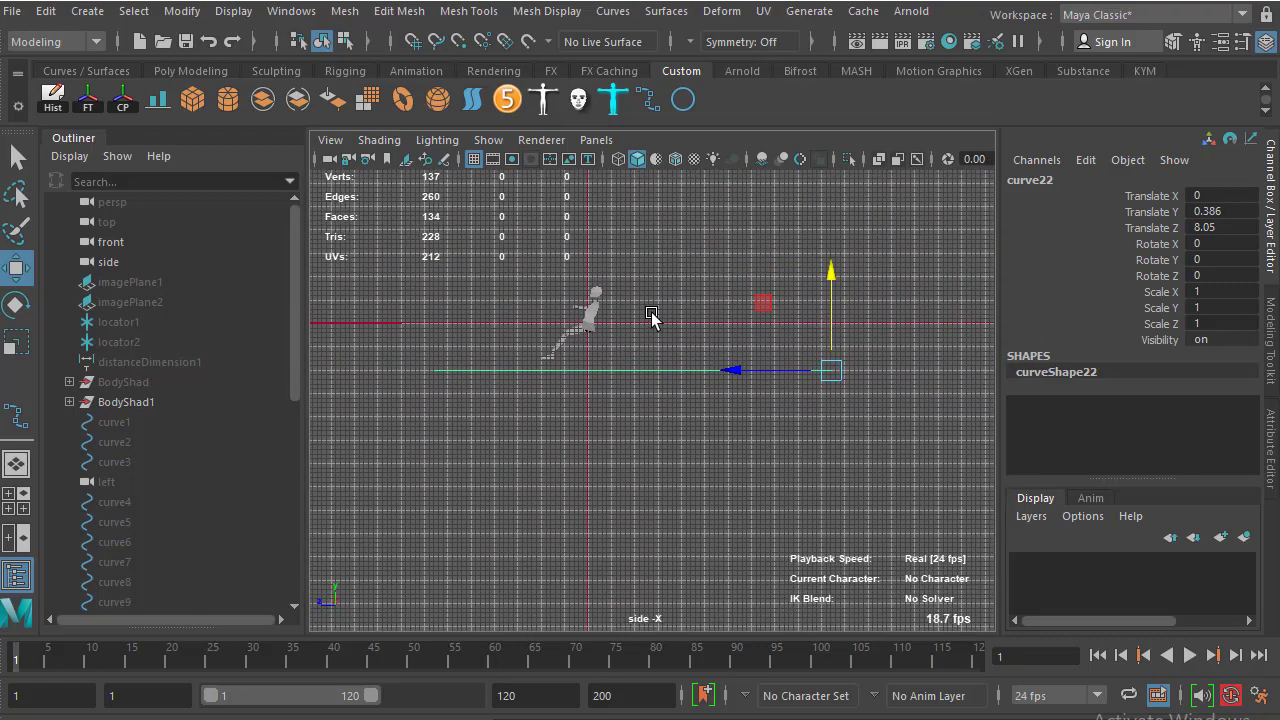
Reselect the curve with free movement and bring up its component marking menu
{"action": "left_click", "coordinate": [620, 425]}
{"action": "left_click_drag", "start_coordinate": [694, 449], "coordinate": [603, 365]}
{"action": "left_click", "coordinate": [831, 371]}
{"action": "middle_click_drag", "start_coordinate": [651, 353], "coordinate": [732, 396], "text": "alt"}
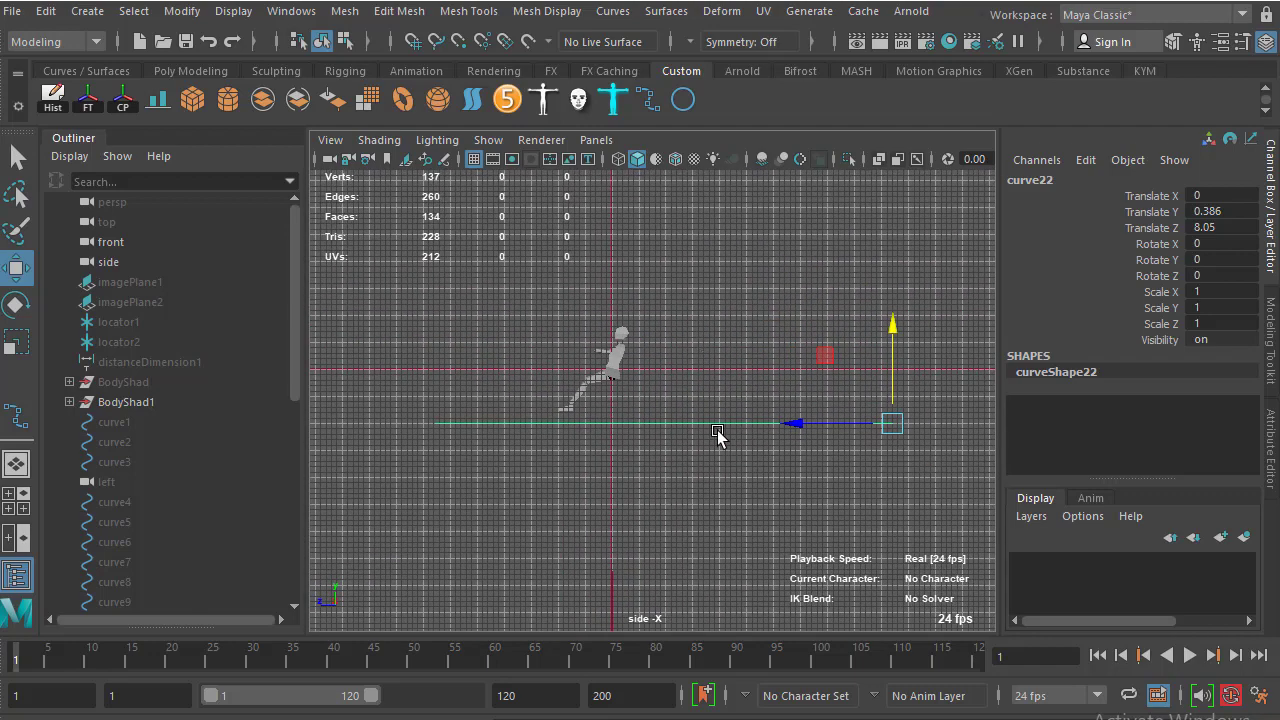
{"action": "left_click", "coordinate": [717, 432]}
{"action": "left_click", "coordinate": [740, 426]}
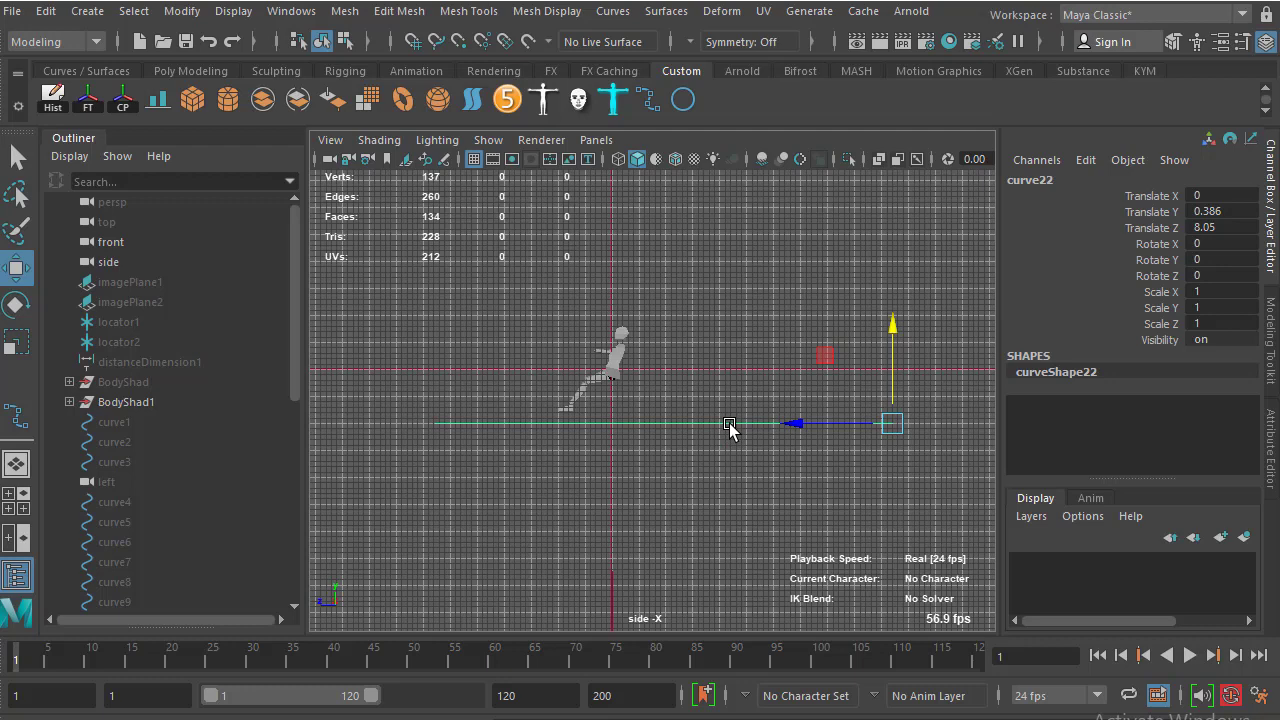
{"action": "right_click", "coordinate": [730, 428]}
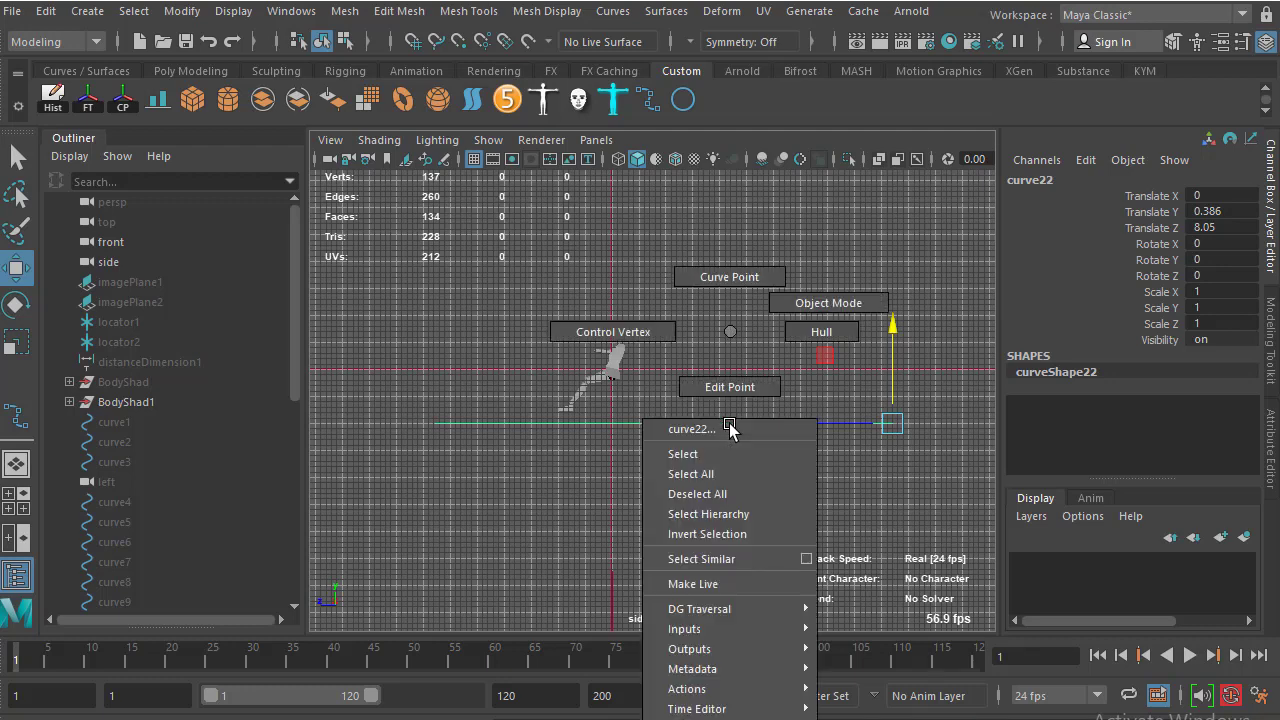
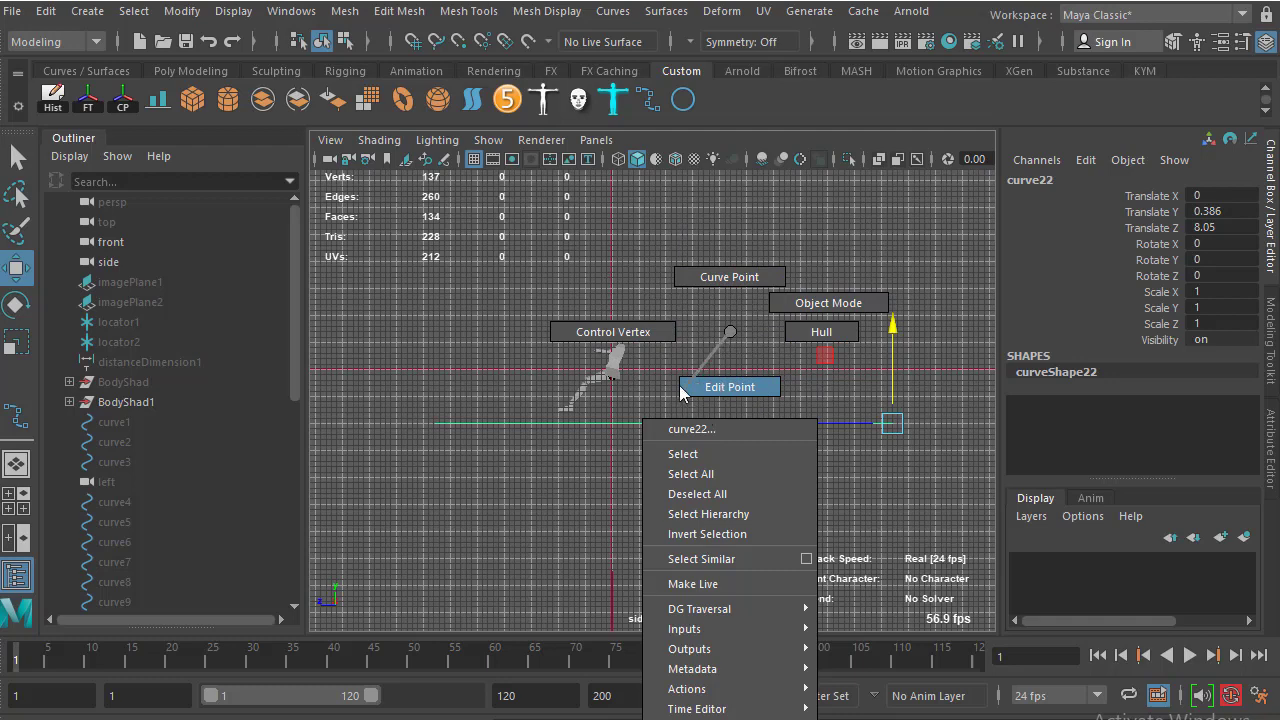
Switch curve22 to Control Vertex mode and select its left-end CV
{"action": "left_click", "coordinate": [748, 282]}
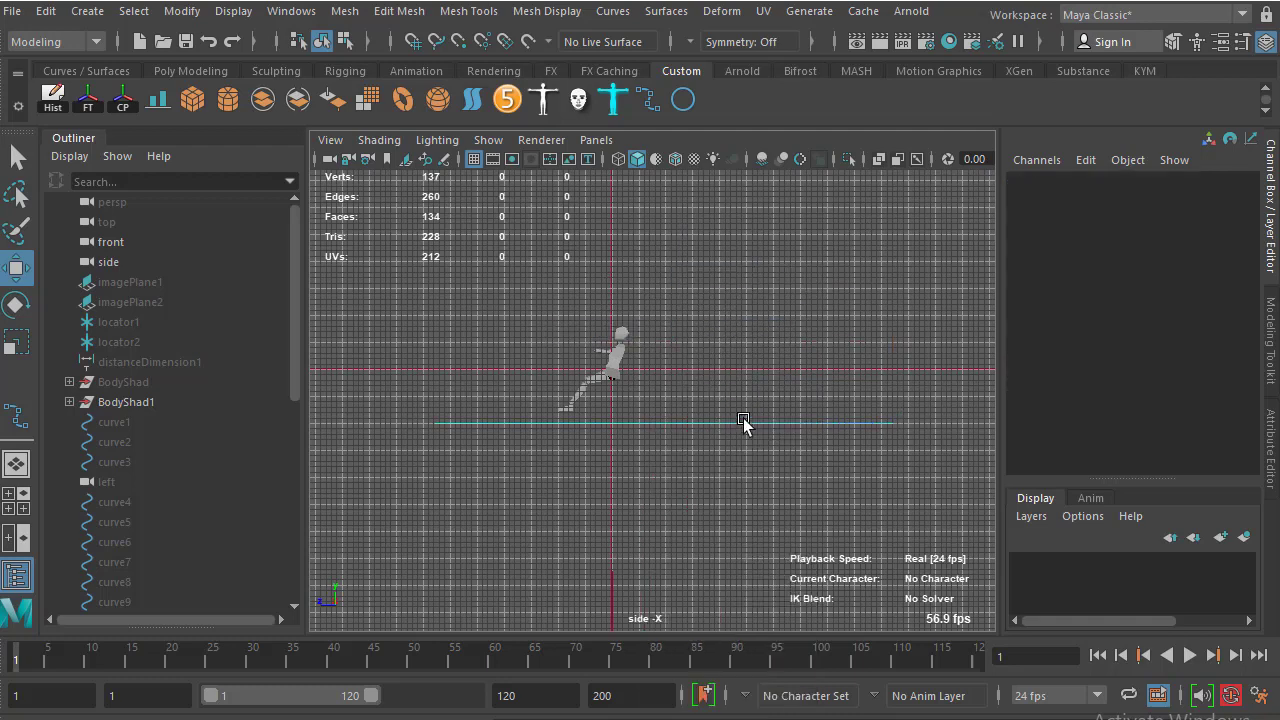
{"action": "mouse_move", "coordinate": [728, 451]}
{"action": "middle_mouse_down", "text": "alt"}
{"action": "mouse_move", "coordinate": [688, 380]}
{"action": "mouse_move", "coordinate": [704, 368]}
{"action": "middle_mouse_up", "text": "alt"}
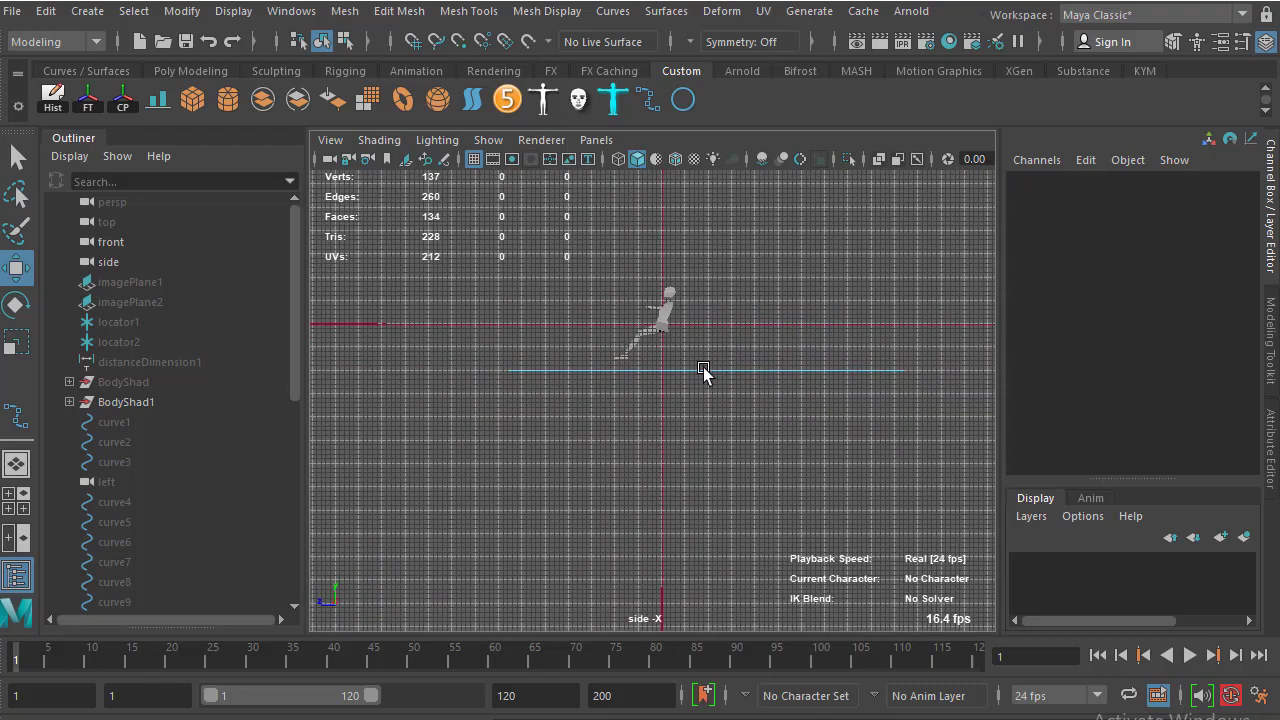
{"action": "right_click", "coordinate": [704, 368]}
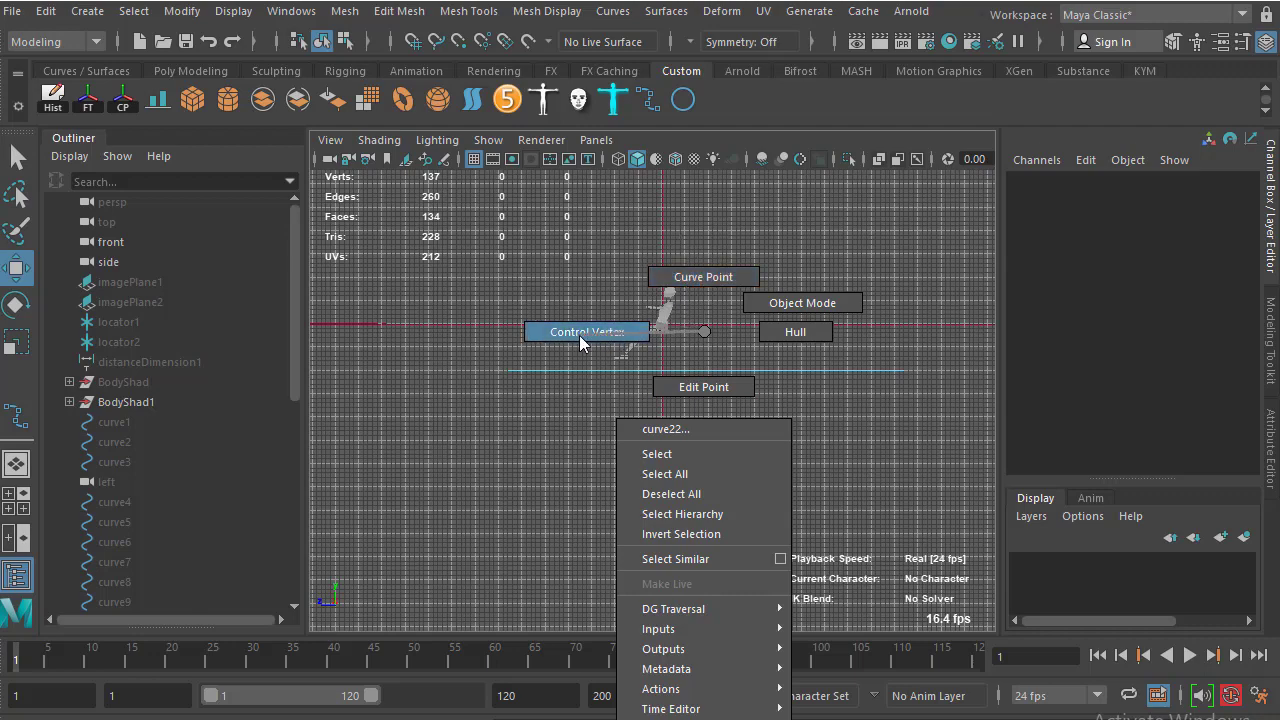
{"action": "left_click", "coordinate": [581, 342]}
{"action": "scroll", "coordinate": [560, 410], "scroll_direction": "up", "scroll_amount": 3}
{"action": "left_click_drag", "start_coordinate": [517, 360], "coordinate": [475, 450]}
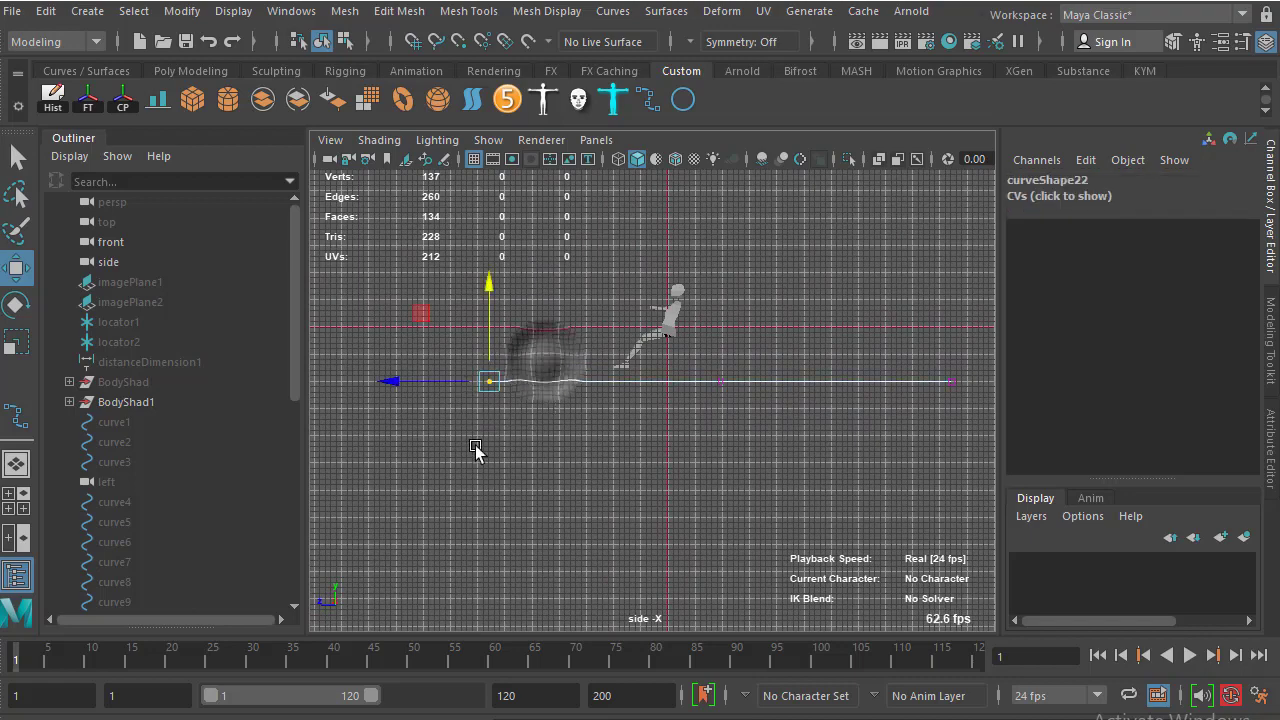
Raise the left-end CVs and shift them left to bend curve22 into a gentle arc
{"action": "left_click_drag", "start_coordinate": [488, 343], "coordinate": [489, 287]}
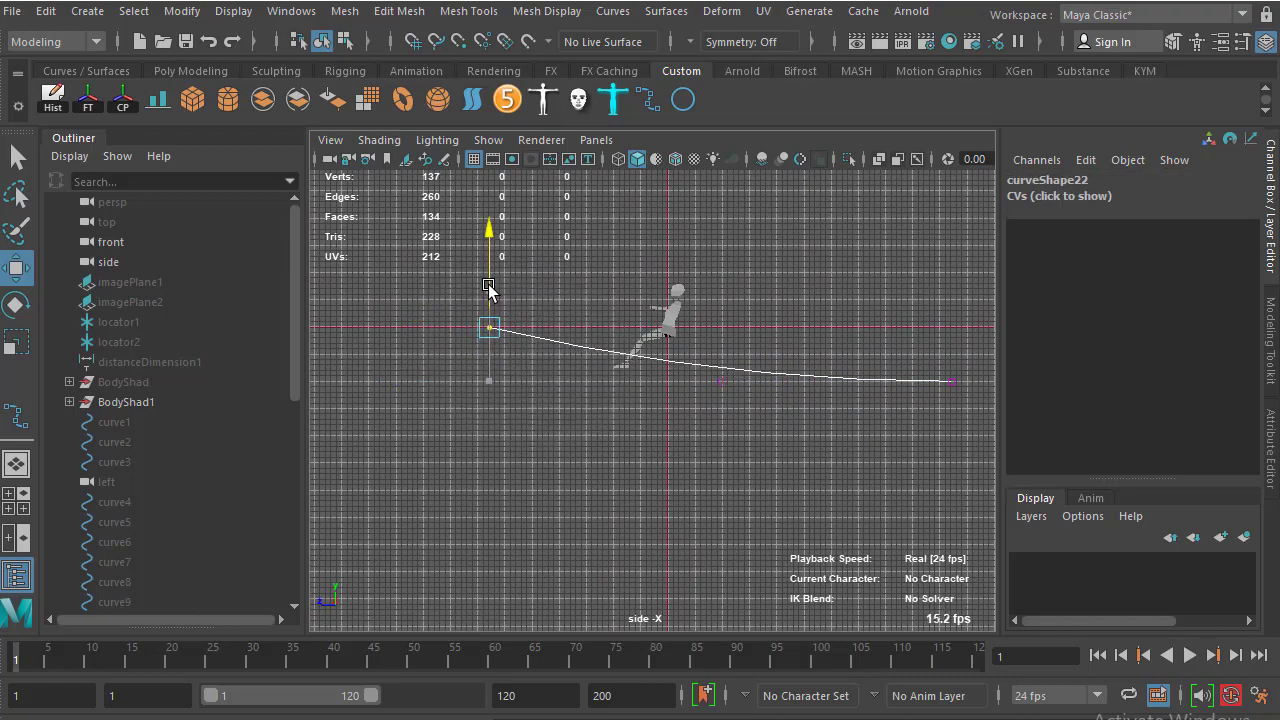
{"action": "scroll", "coordinate": [594, 380], "scroll_direction": "up", "scroll_amount": 1}
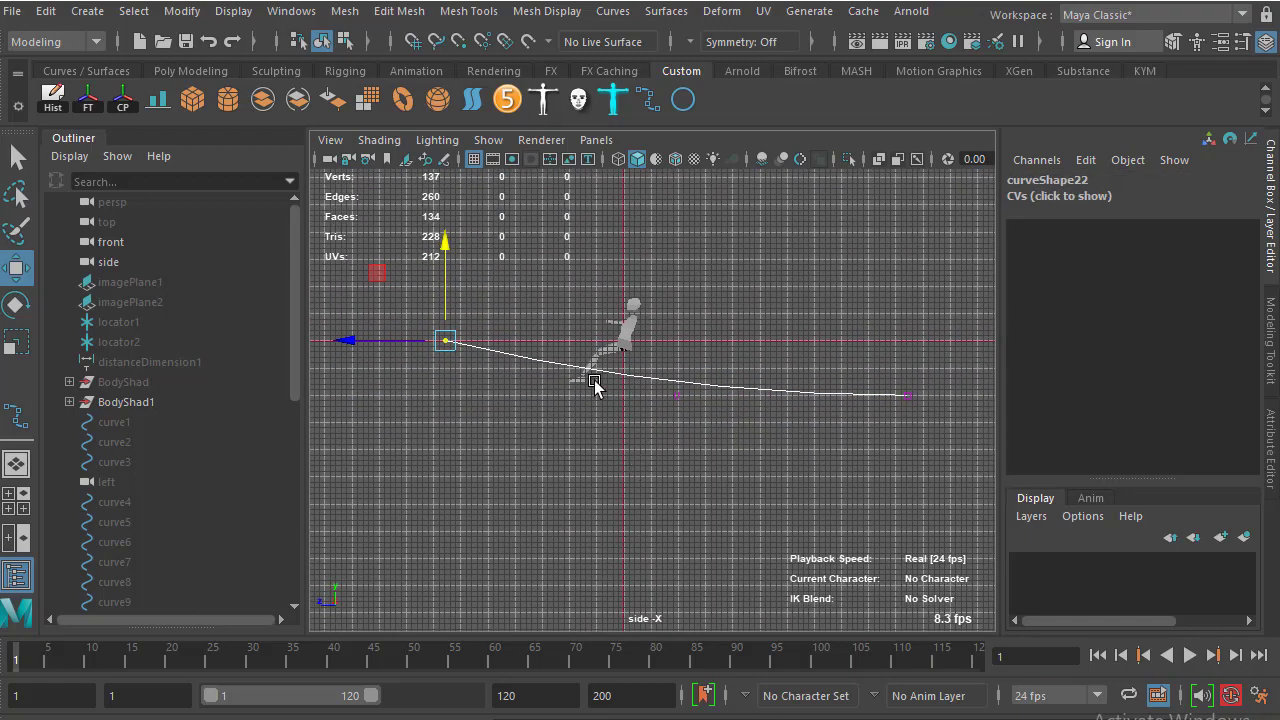
{"action": "scroll", "coordinate": [790, 346], "scroll_direction": "down", "scroll_amount": 2}
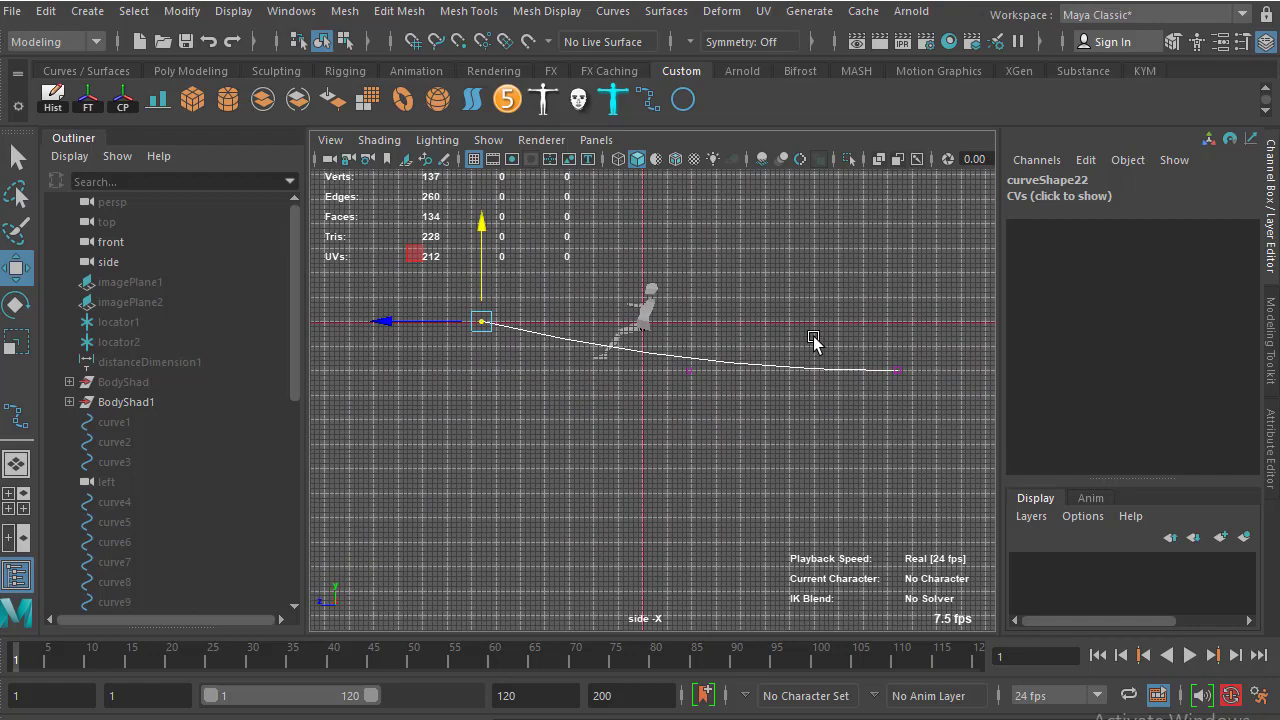
{"action": "middle_click_drag", "start_coordinate": [813, 342], "coordinate": [677, 357], "text": "alt"}
{"action": "left_click", "coordinate": [793, 391]}
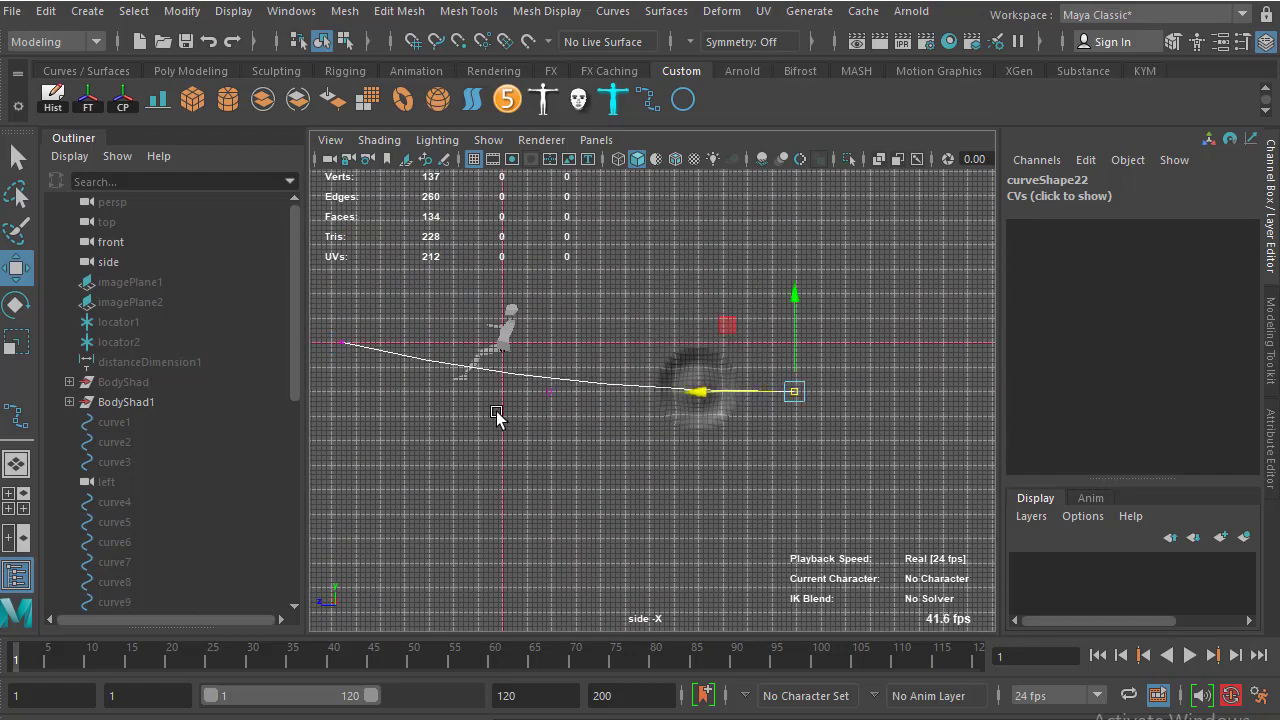
{"action": "middle_click_drag", "start_coordinate": [497, 416], "coordinate": [566, 331], "text": "alt"}
{"action": "left_click_drag", "start_coordinate": [490, 310], "coordinate": [714, 446]}
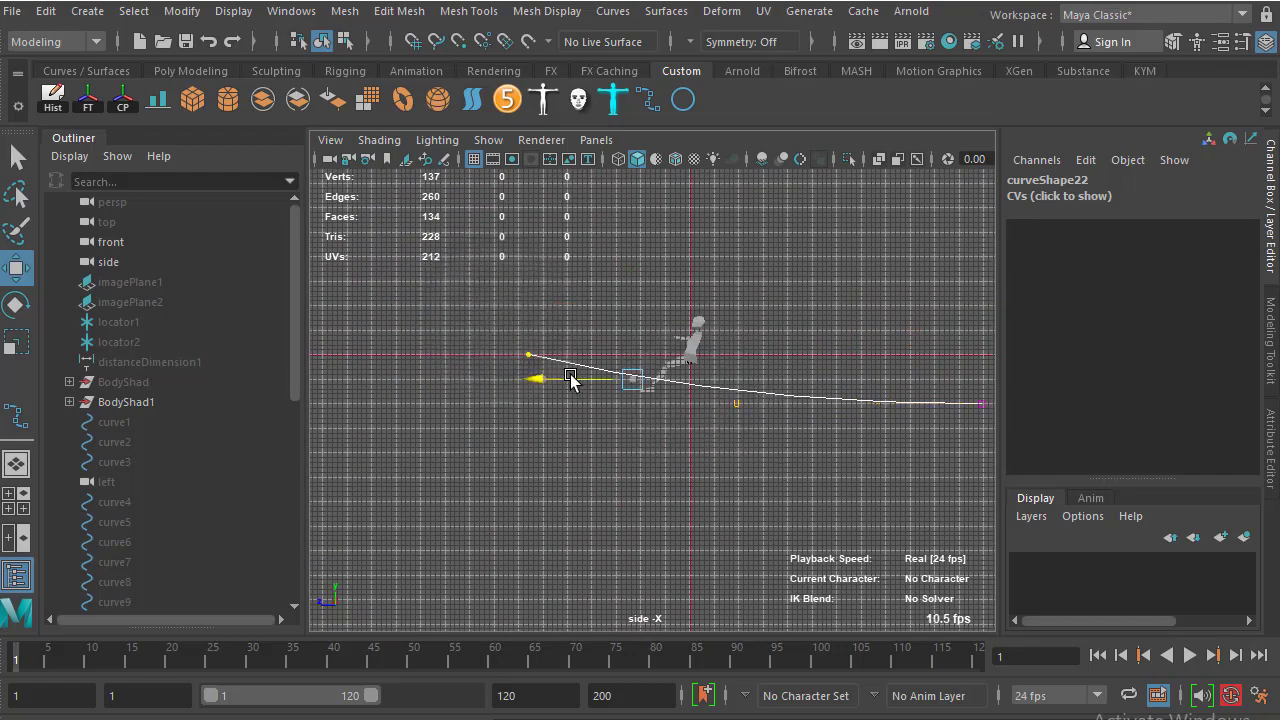
{"action": "left_click_drag", "start_coordinate": [570, 380], "coordinate": [529, 386]}
Recentre the side view and return curve22 to Object Mode
{"action": "scroll", "coordinate": [548, 428], "scroll_direction": "down", "scroll_amount": 1}
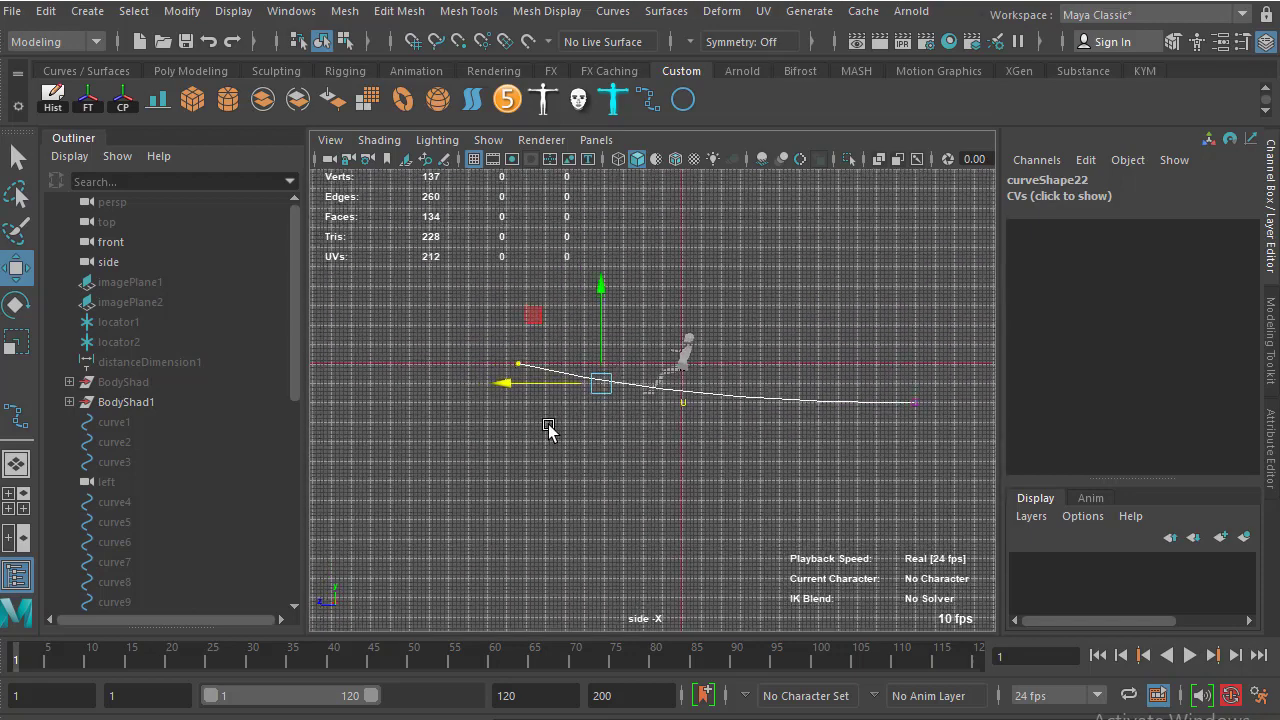
{"action": "middle_click_drag", "start_coordinate": [548, 428], "coordinate": [472, 428], "text": "alt"}
{"action": "middle_click_drag", "start_coordinate": [610, 412], "coordinate": [634, 428], "text": "alt"}
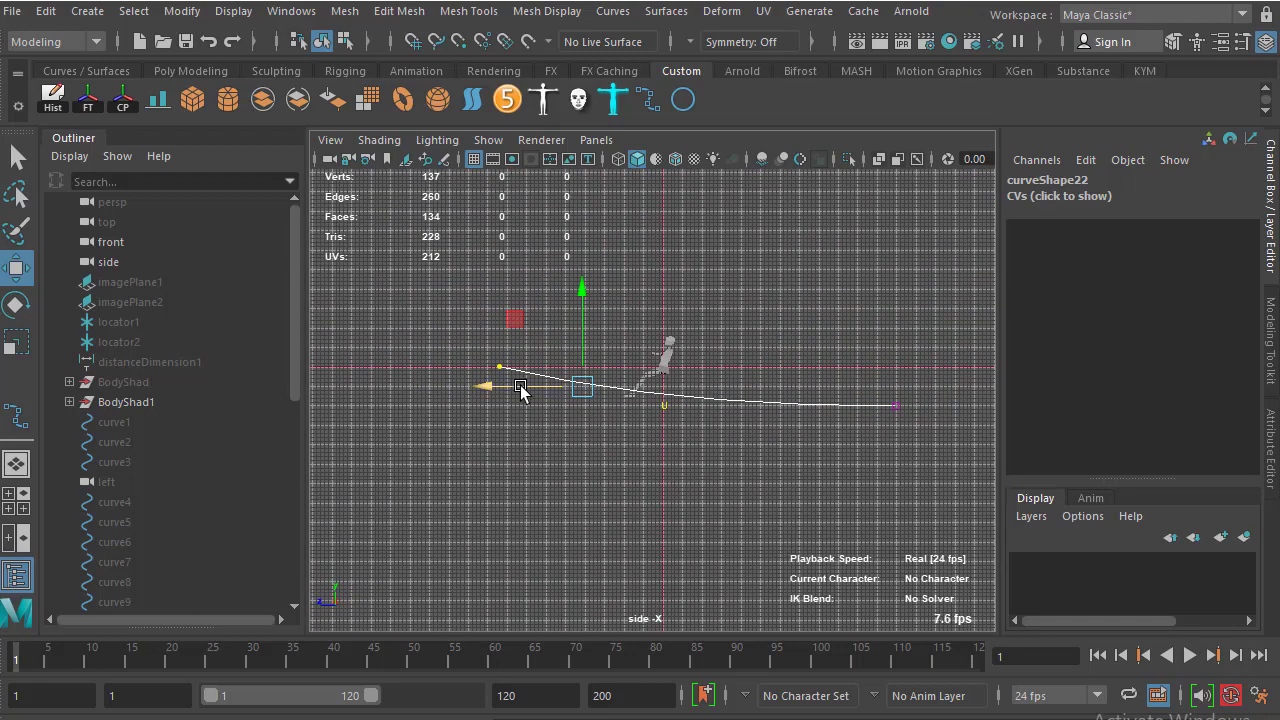
{"action": "scroll", "coordinate": [598, 410], "scroll_direction": "up", "scroll_amount": 1}
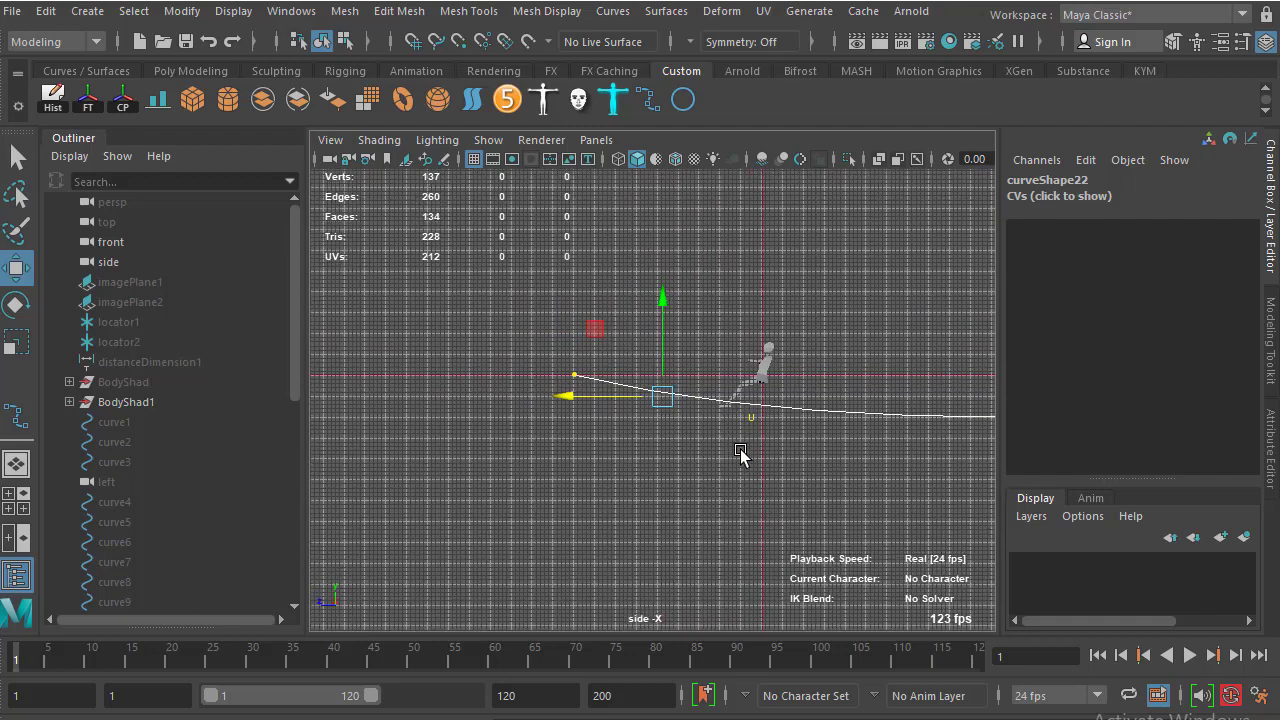
{"action": "right_click_drag", "start_coordinate": [784, 418], "coordinate": [878, 297]}
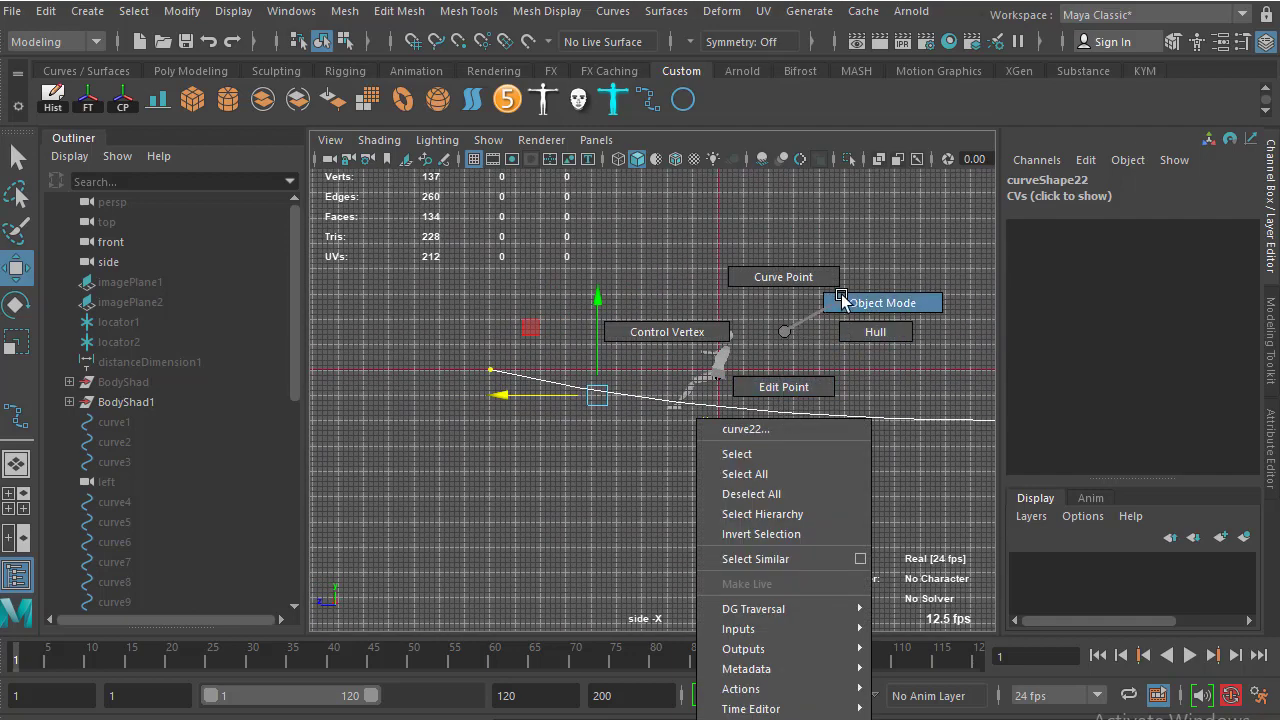
{"action": "left_click", "coordinate": [786, 408]}
{"action": "scroll", "coordinate": [689, 431], "scroll_direction": "down", "scroll_amount": 1}
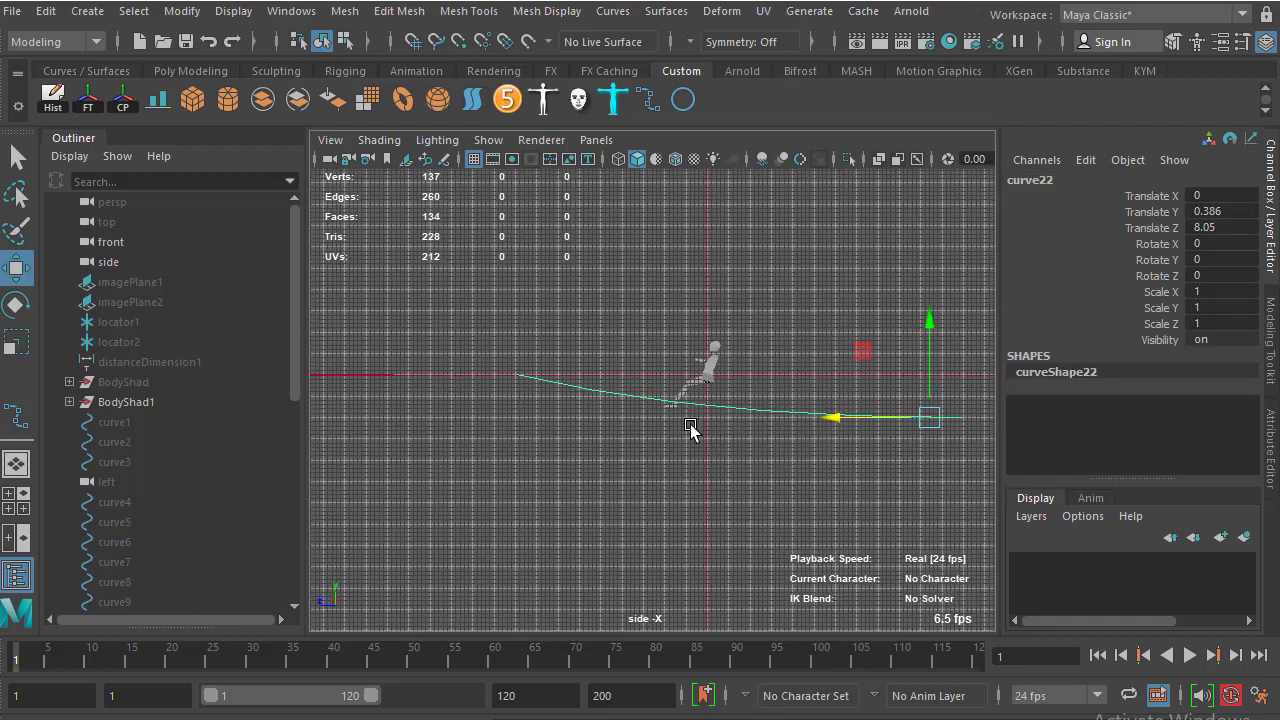
{"action": "scroll", "coordinate": [720, 385], "scroll_direction": "down", "scroll_amount": 1}
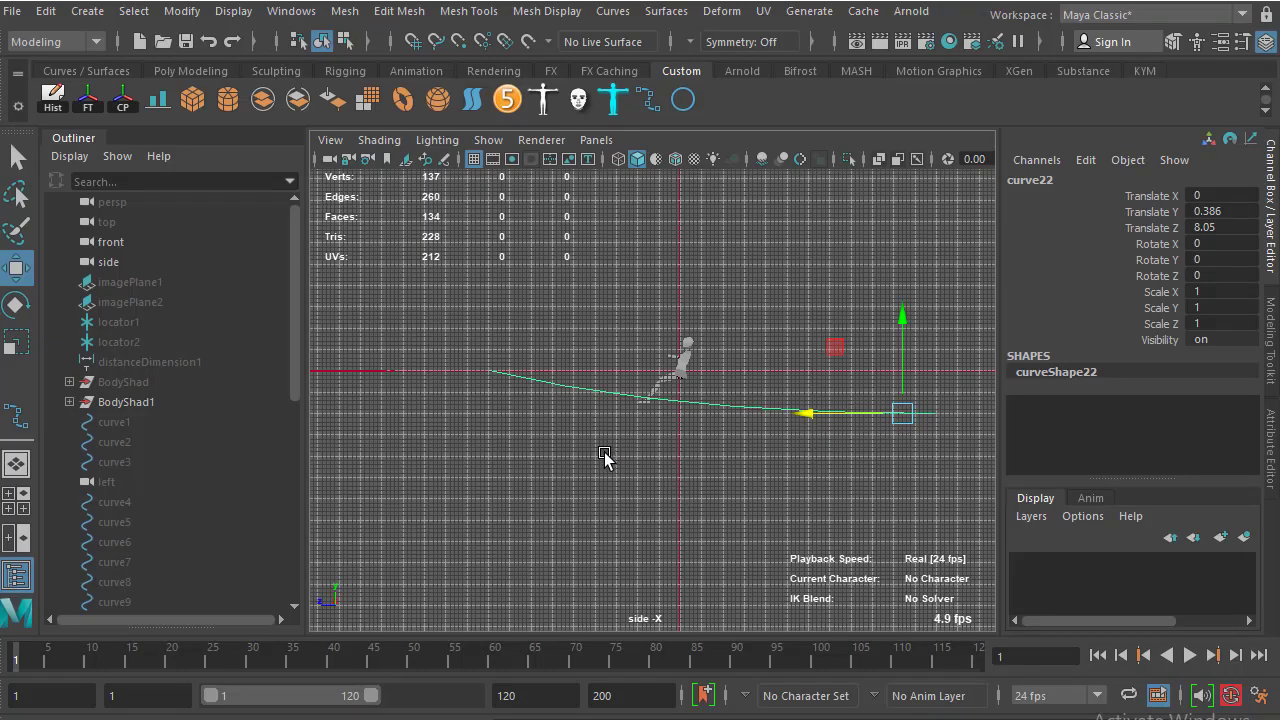
{"action": "scroll", "coordinate": [585, 460], "scroll_direction": "up", "scroll_amount": 1}
{"action": "scroll", "coordinate": [610, 478], "scroll_direction": "up", "scroll_amount": 1}
{"action": "scroll", "coordinate": [600, 478], "scroll_direction": "up", "scroll_amount": 1}
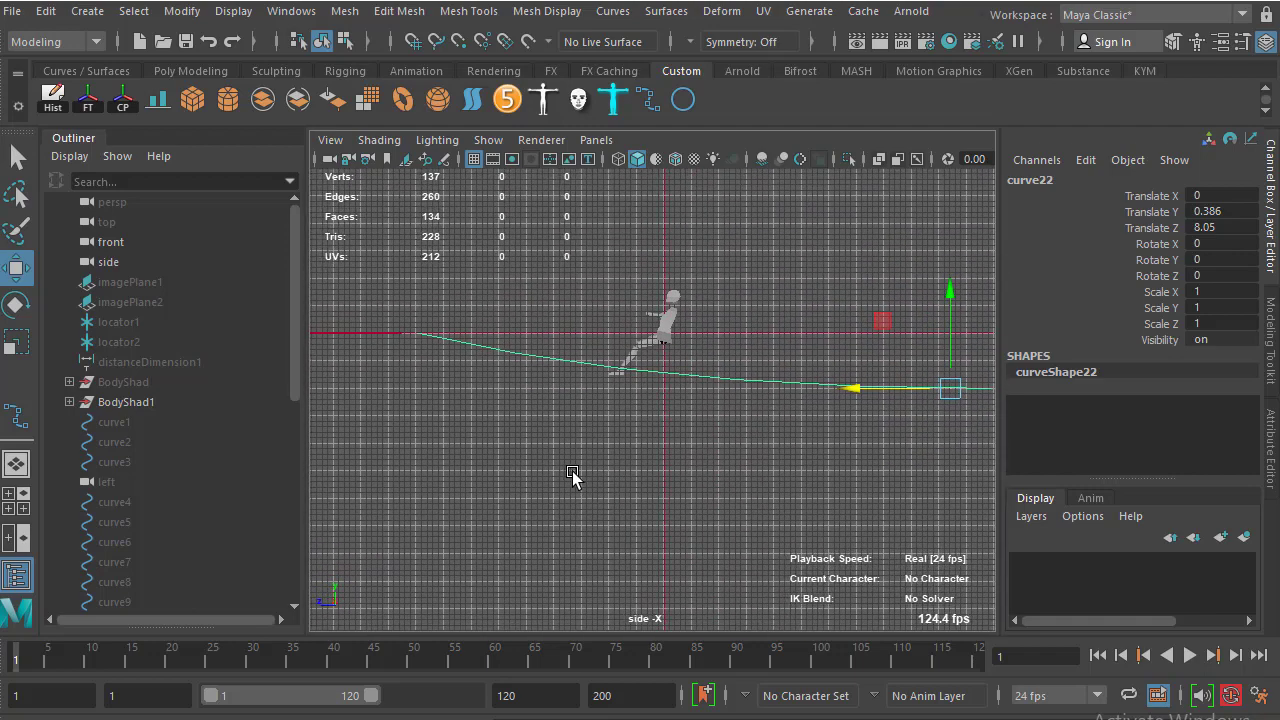
{"action": "scroll", "coordinate": [577, 477], "scroll_direction": "up", "scroll_amount": 1}
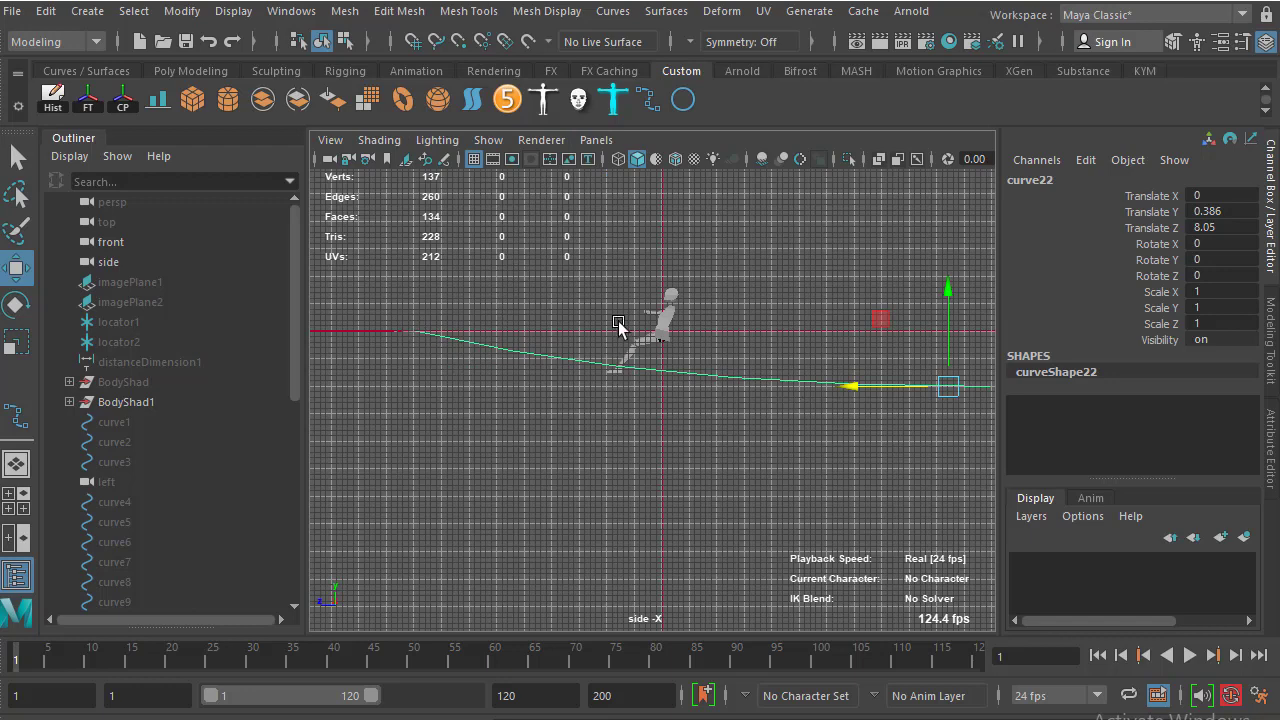
{"action": "left_click", "coordinate": [613, 11]}
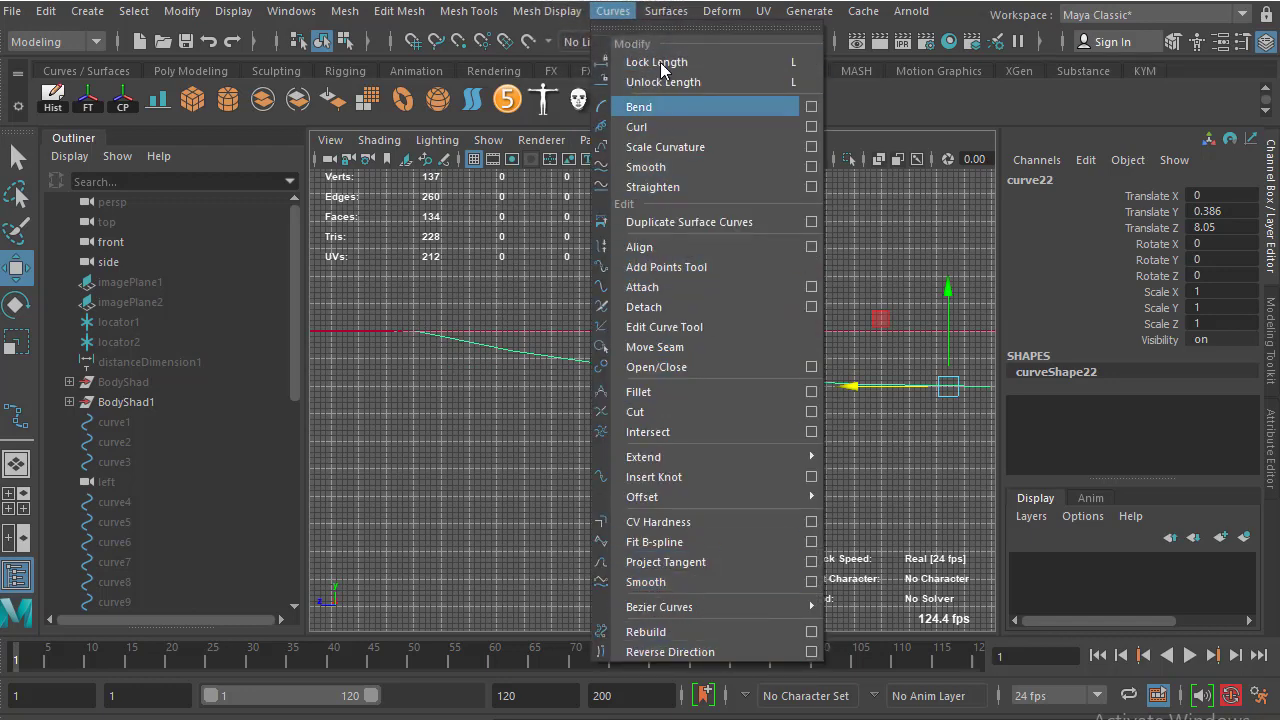
{"action": "key", "text": "Left"}
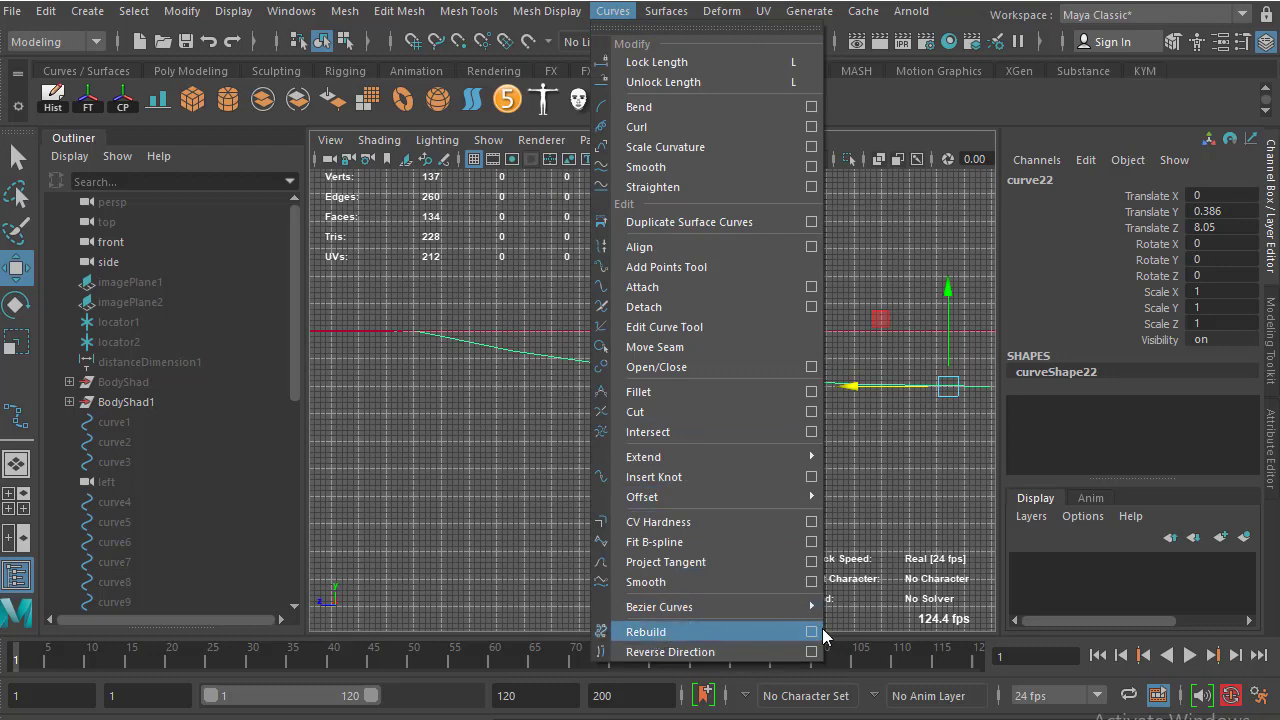
{"action": "left_click", "coordinate": [815, 632]}
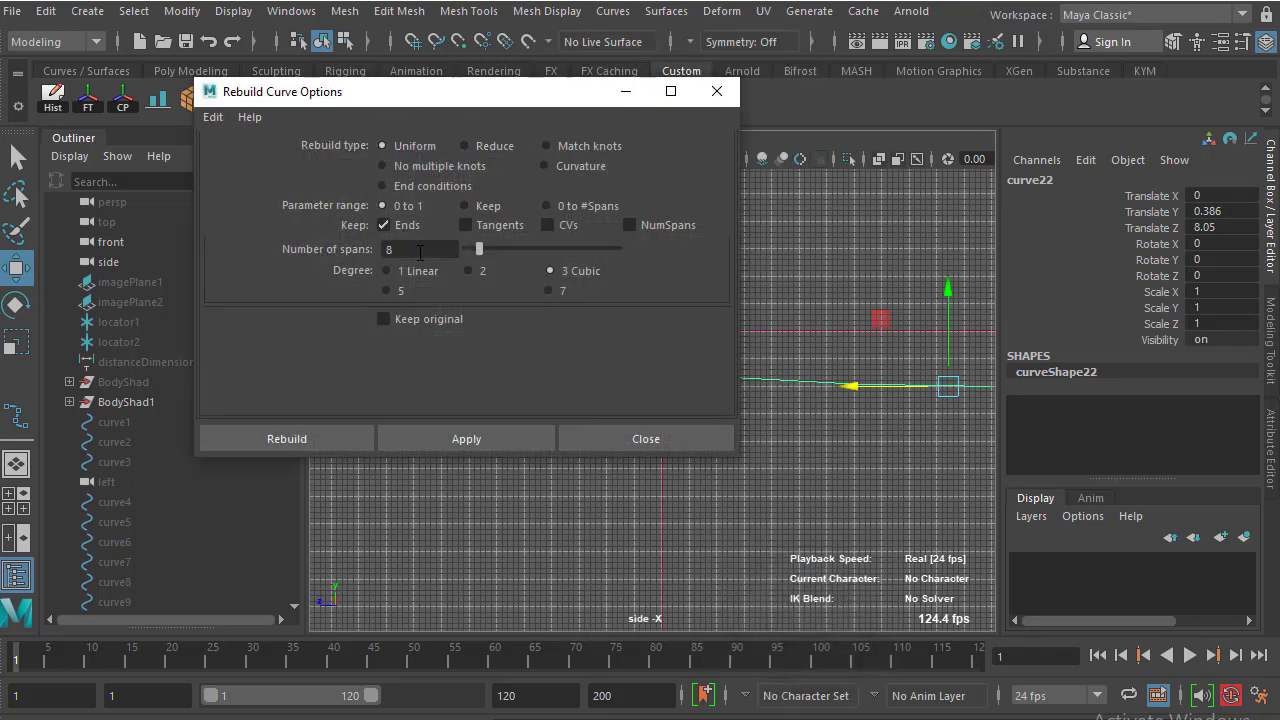
{"action": "double_click", "coordinate": [420, 250]}
{"action": "type", "text": "2"}
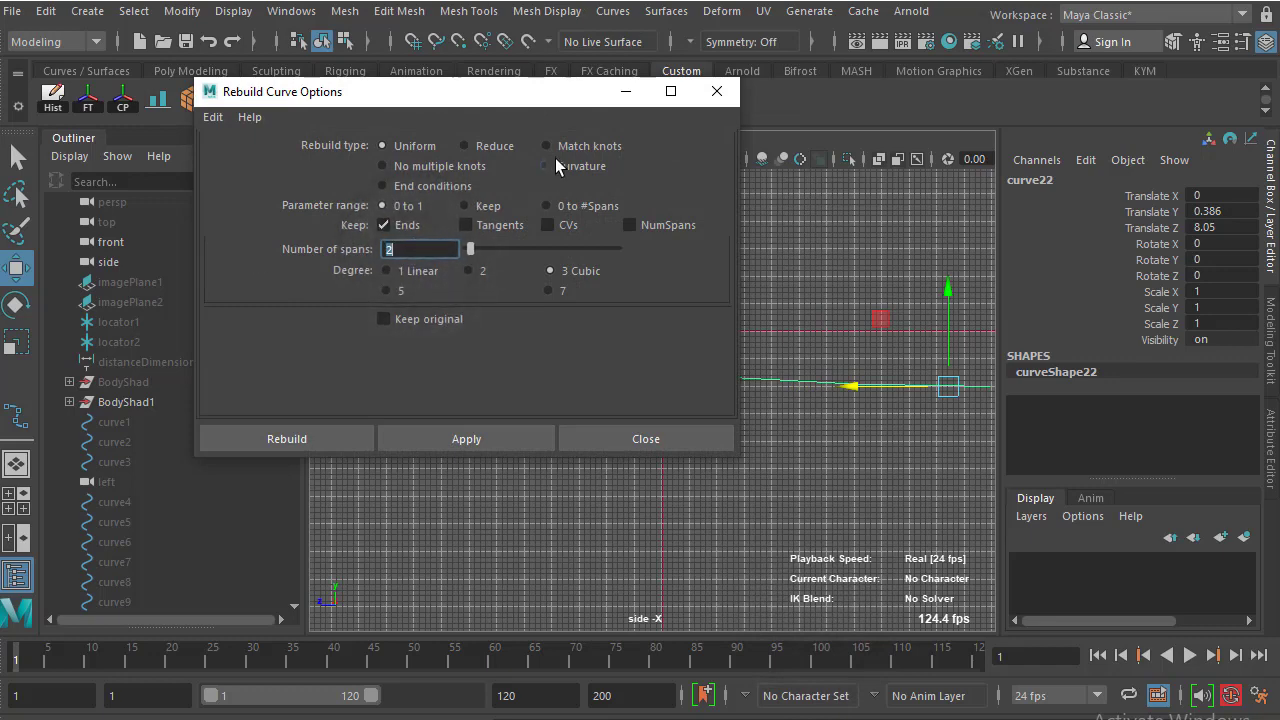
{"action": "left_click", "coordinate": [716, 91]}
{"action": "left_click_drag", "start_coordinate": [726, 362], "coordinate": [757, 457]}
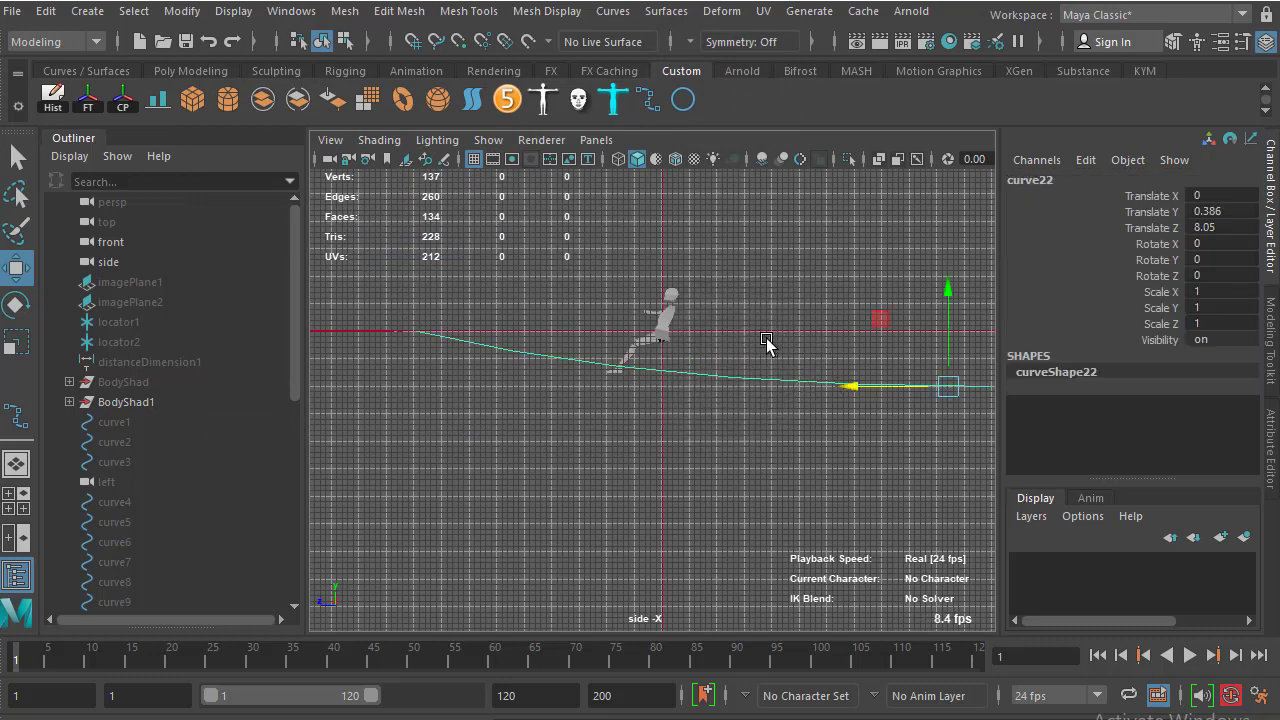
Inspect curve22's shape attributes and history in the Channel Box
{"action": "left_click", "coordinate": [1271, 455]}
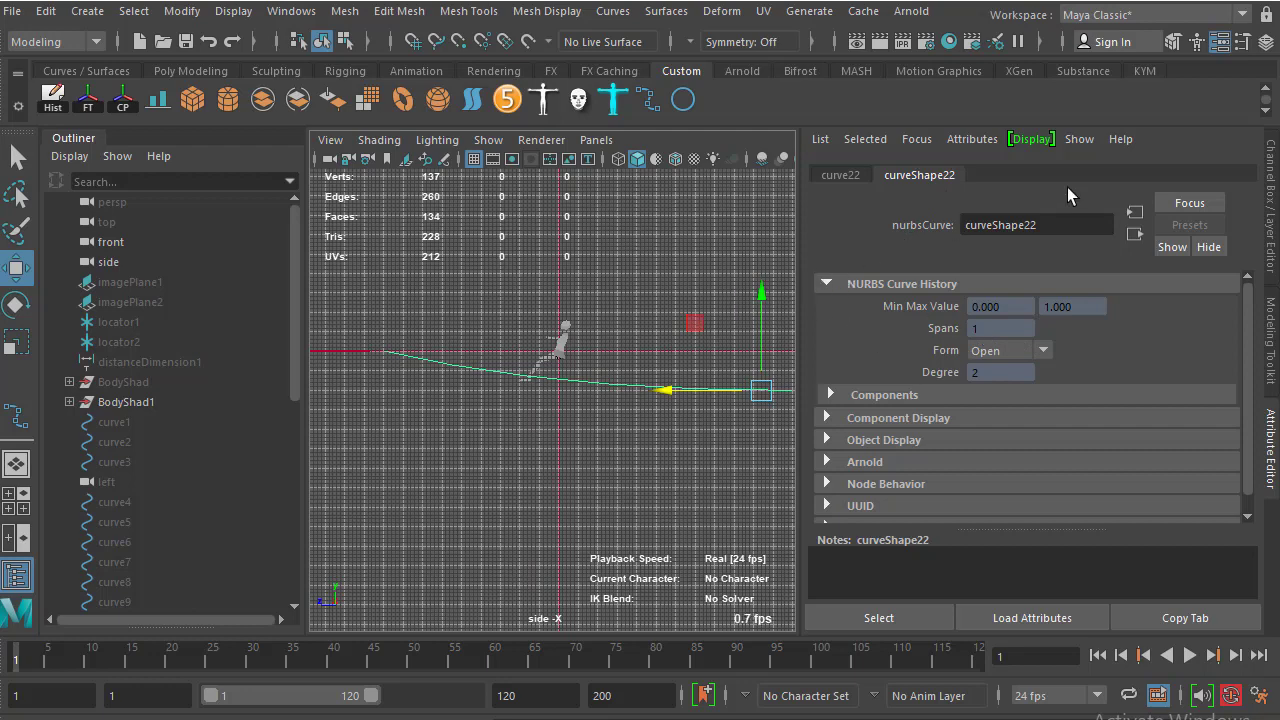
{"action": "left_click", "coordinate": [1273, 201]}
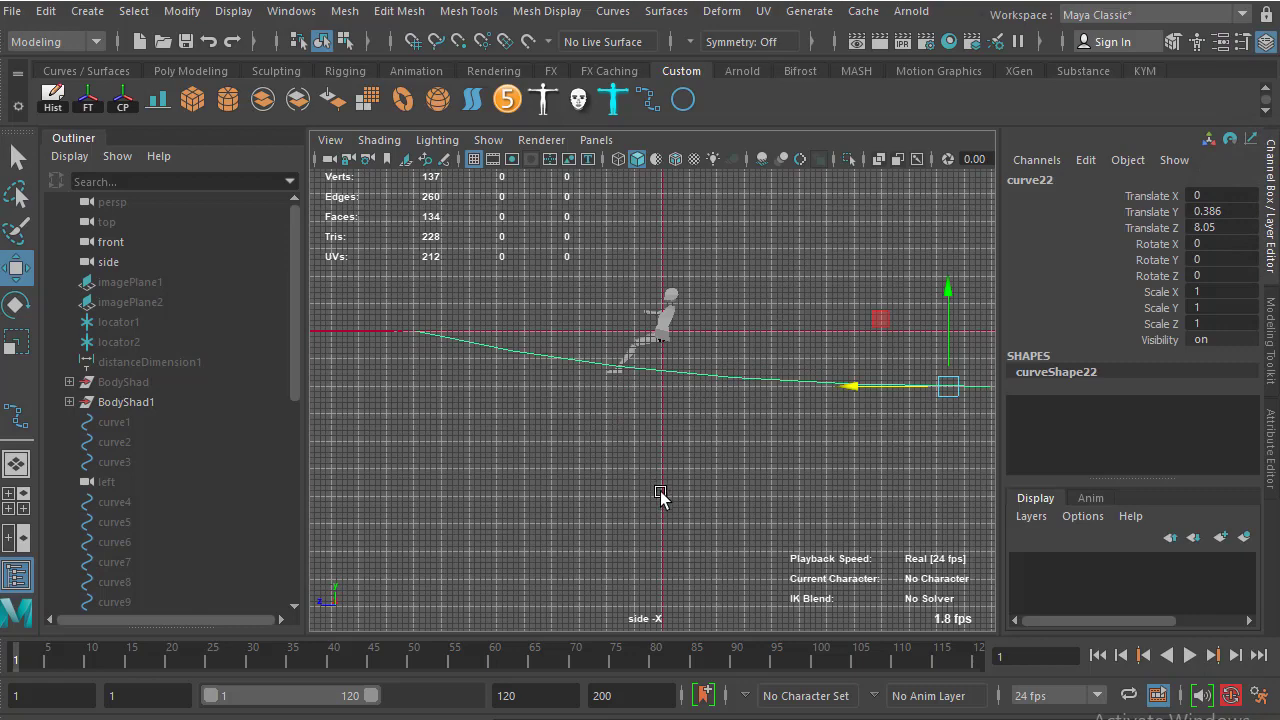
{"action": "scroll", "coordinate": [560, 450], "scroll_direction": "down", "scroll_amount": 1}
{"action": "scroll", "coordinate": [471, 409], "scroll_direction": "down", "scroll_amount": 1}
{"action": "scroll", "coordinate": [630, 466], "scroll_direction": "down", "scroll_amount": 1}
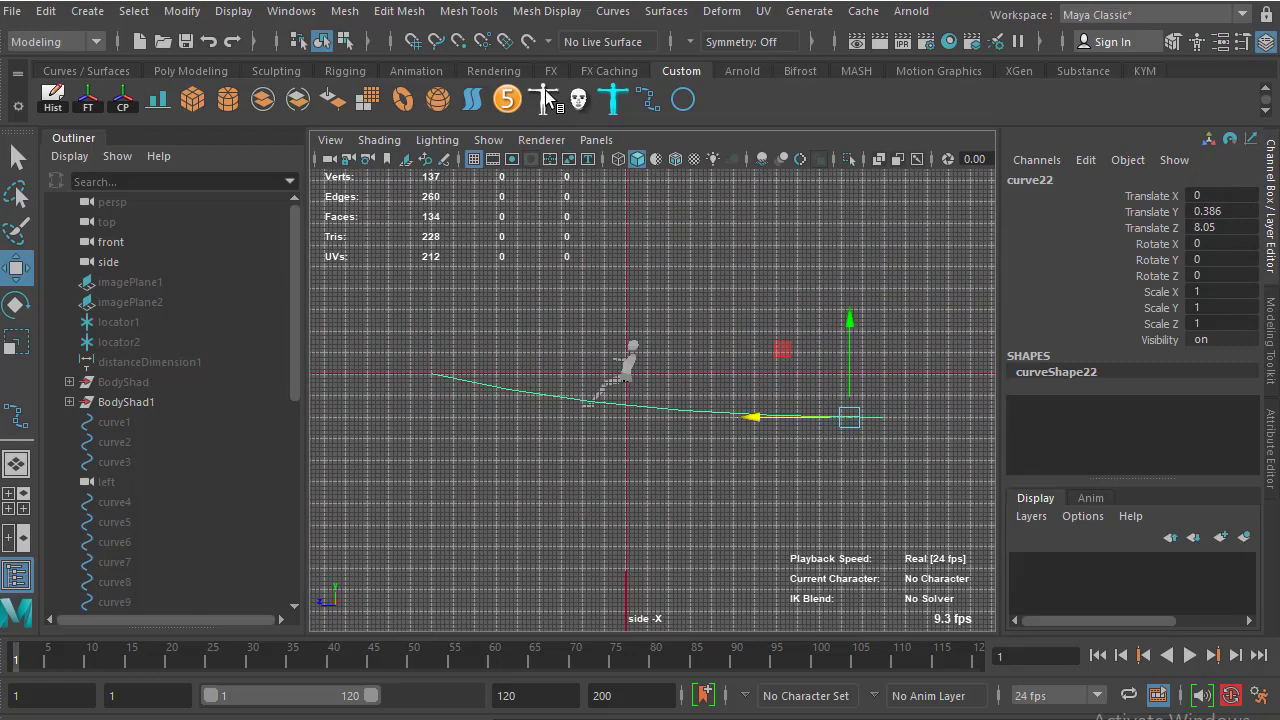
Rebuild curve22 with 2 spans and check its new spans and degree
{"action": "left_click", "coordinate": [618, 14]}
{"action": "left_click", "coordinate": [811, 631]}
{"action": "double_click", "coordinate": [400, 249]}
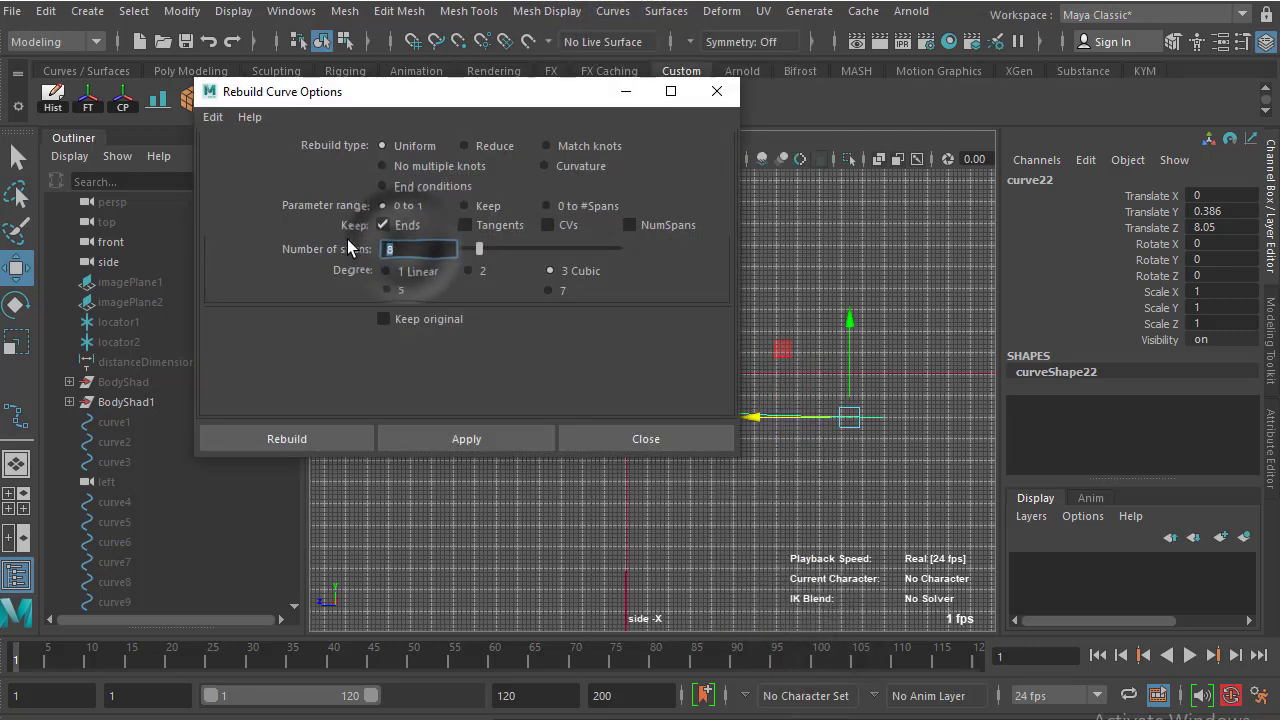
{"action": "type", "text": "2"}
{"action": "left_click", "coordinate": [290, 441]}
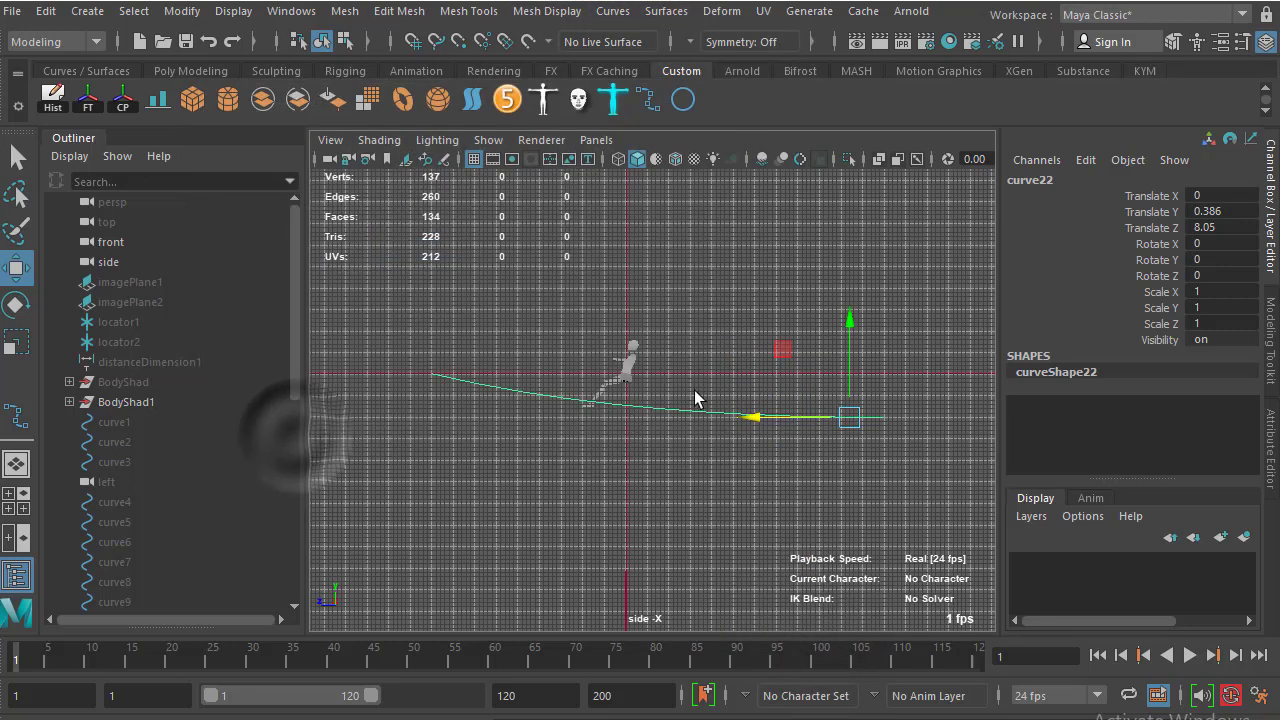
{"action": "left_click", "coordinate": [1272, 452]}
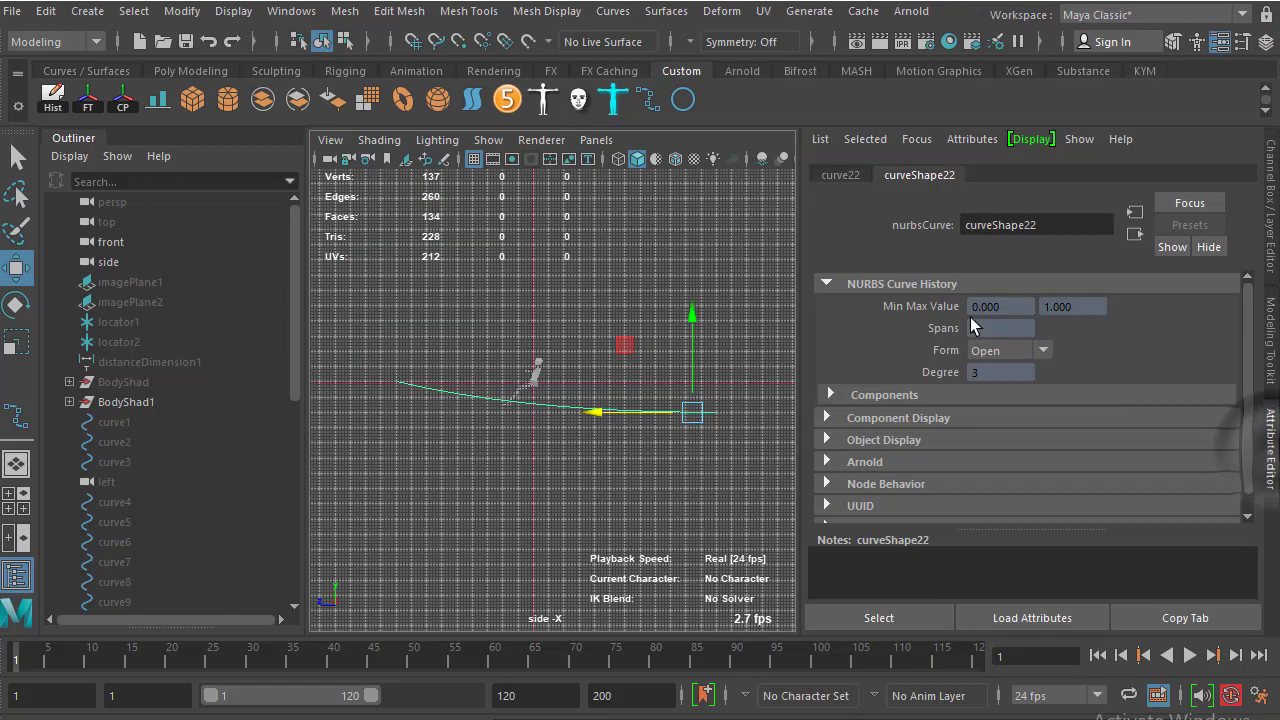
{"action": "left_click", "coordinate": [1272, 196]}
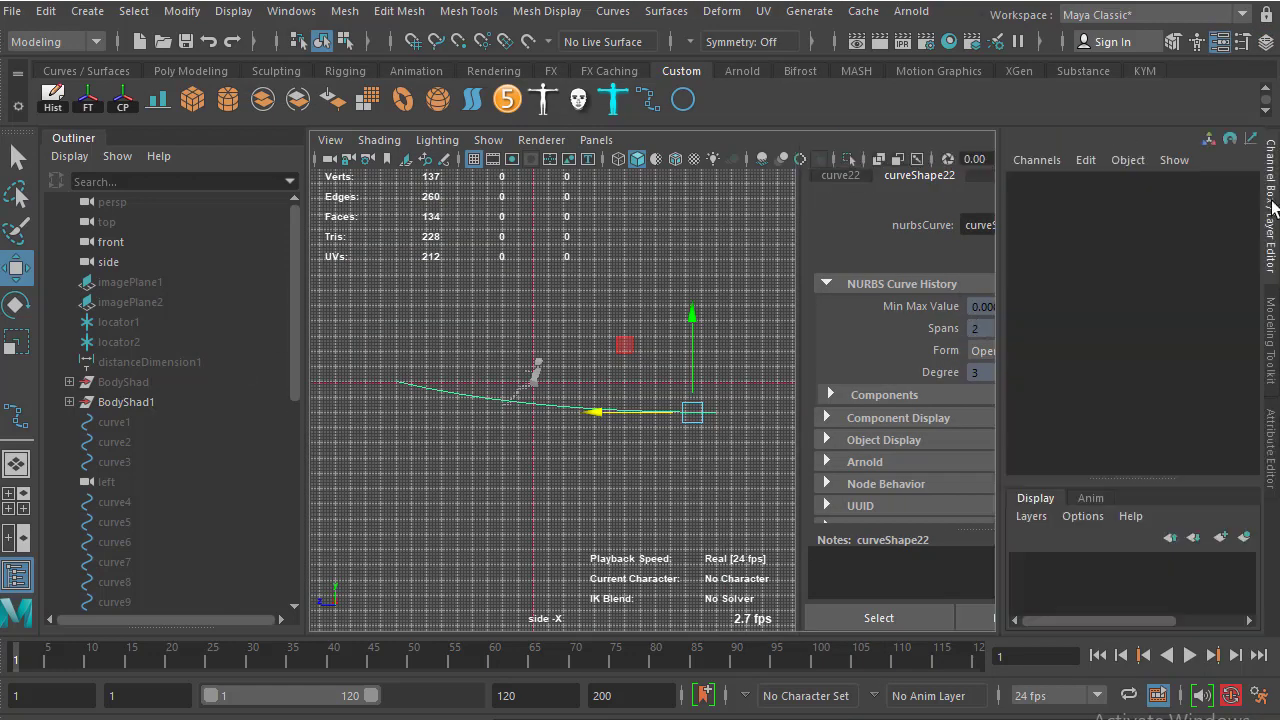
Frame curve22 in the side view and switch it to Control Vertex editing
{"action": "key", "text": "f"}
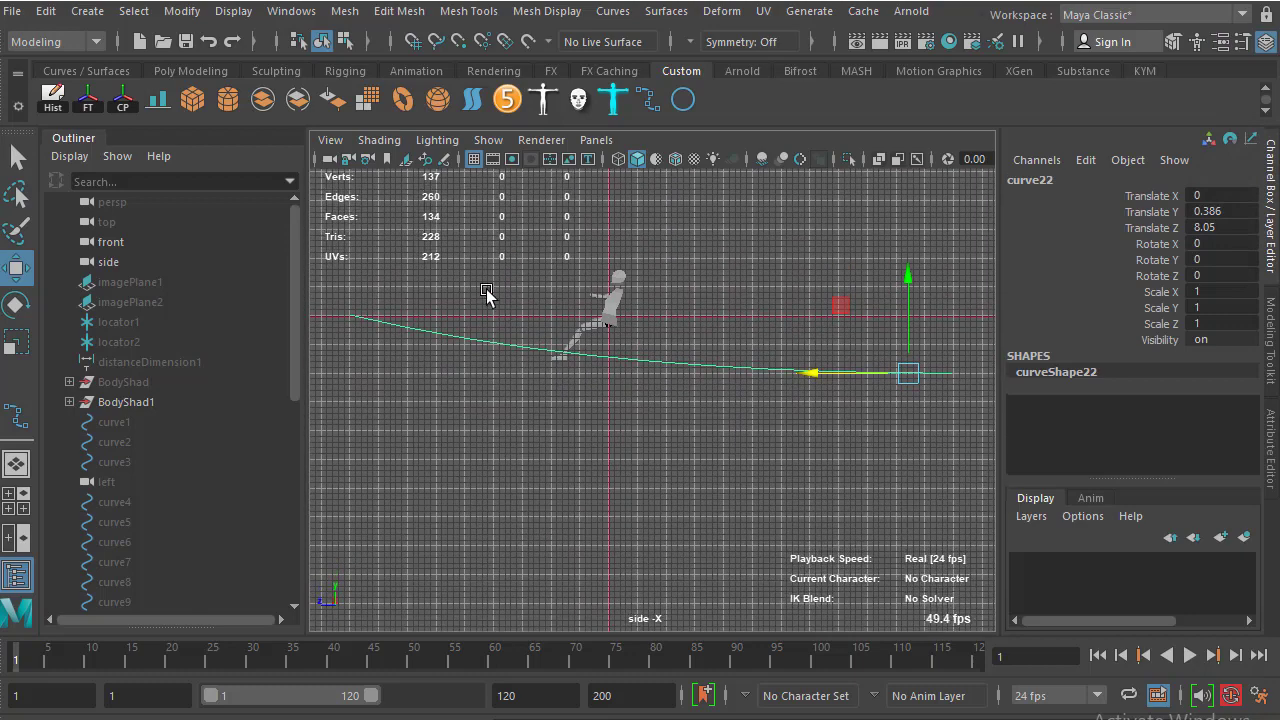
{"action": "right_click", "coordinate": [486, 291]}
{"action": "left_click", "coordinate": [370, 291]}
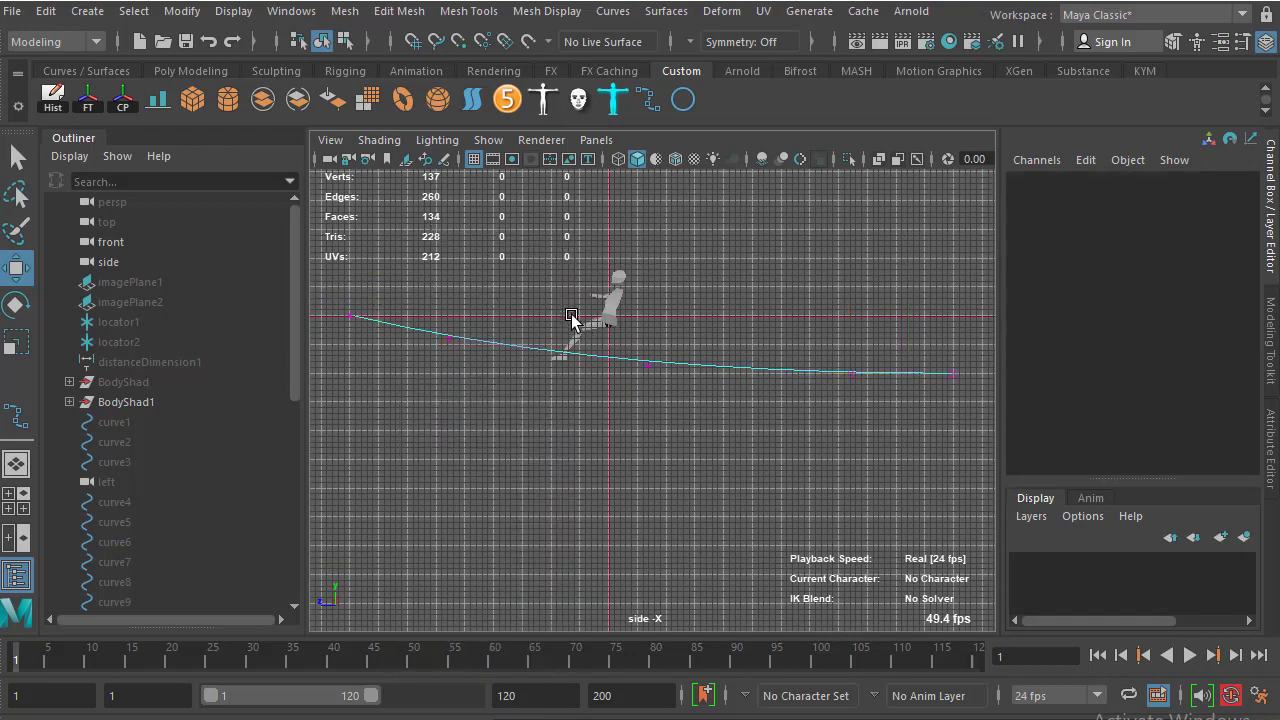
Select the control vertices on the right part of curve22
{"action": "scroll", "coordinate": [760, 431], "scroll_direction": "up", "scroll_amount": 2}
{"action": "scroll", "coordinate": [791, 400], "scroll_direction": "down", "scroll_amount": 3}
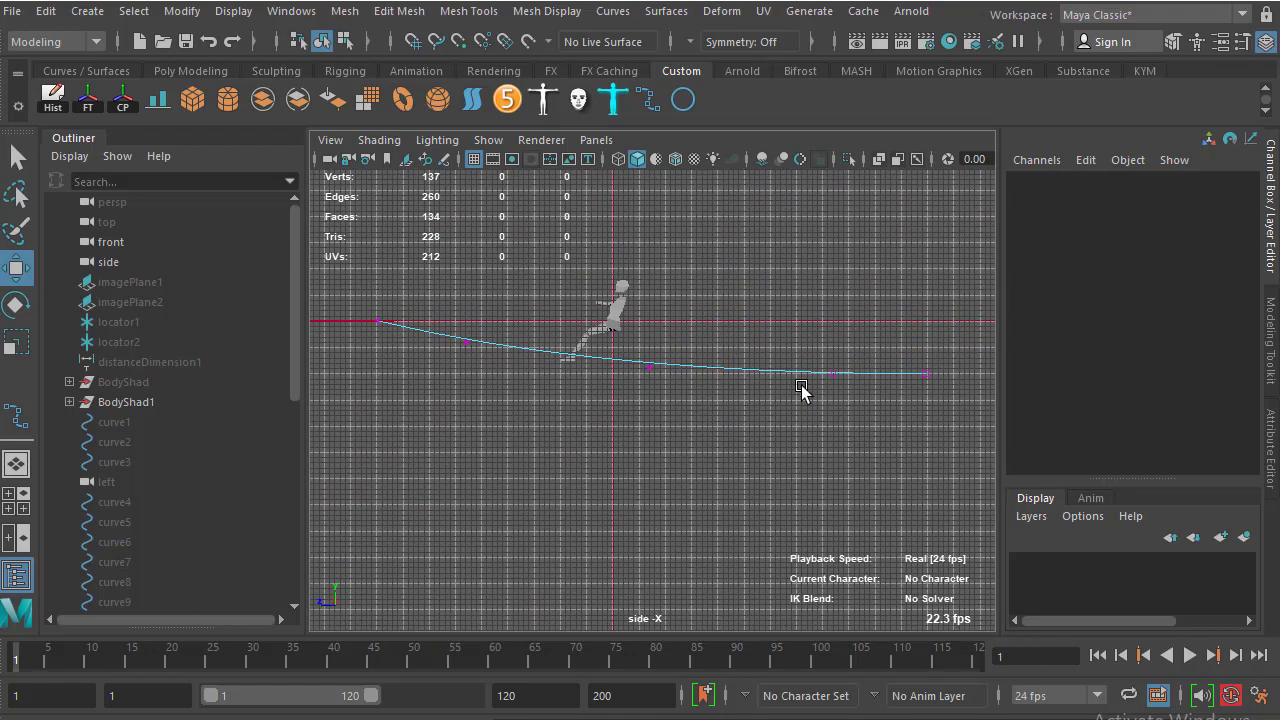
{"action": "middle_click_drag", "start_coordinate": [657, 353], "coordinate": [673, 316], "text": "alt"}
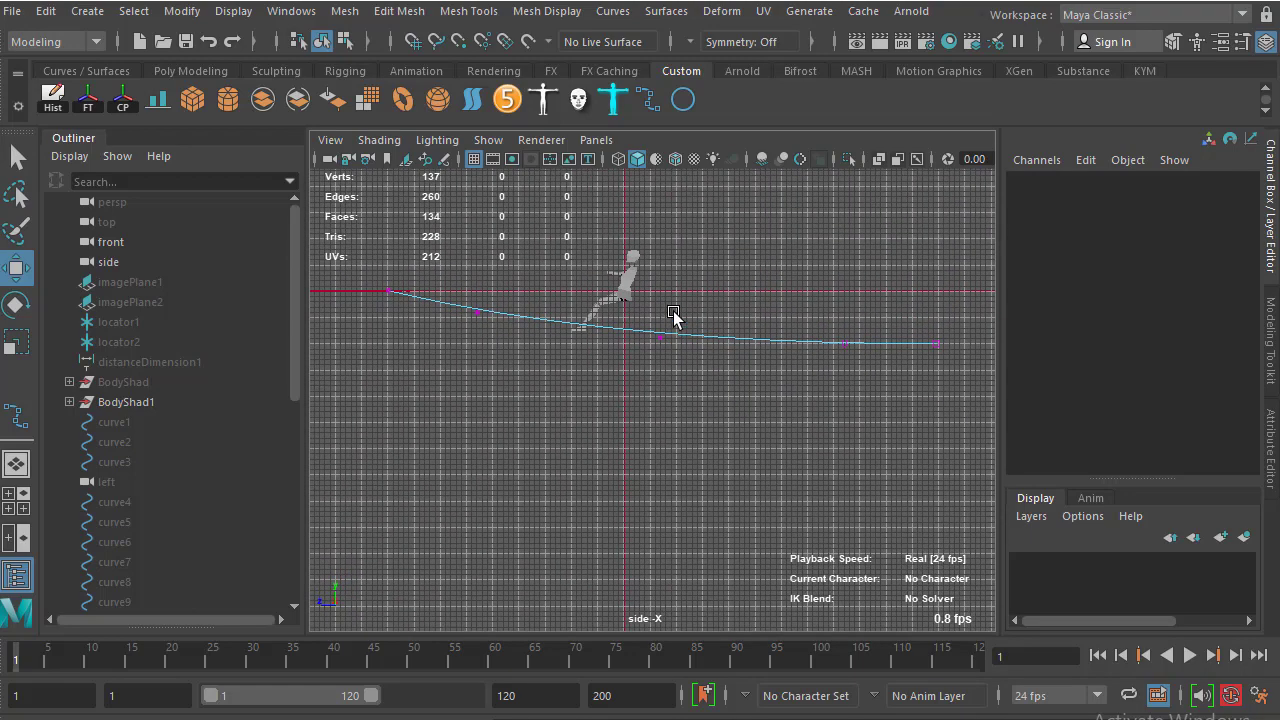
{"action": "middle_click_drag", "start_coordinate": [937, 360], "coordinate": [903, 346], "text": "alt"}
{"action": "left_click_drag", "start_coordinate": [837, 374], "coordinate": [669, 391]}
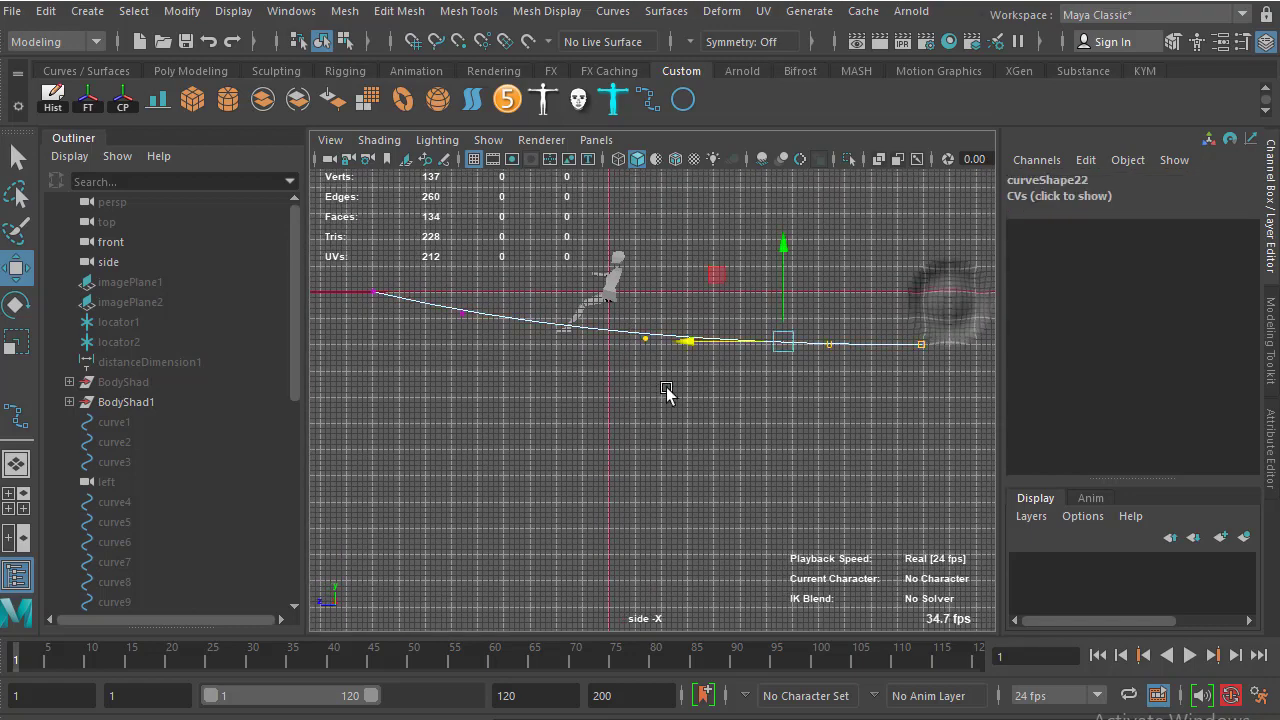
Scale the right CVs flat in Y, nudge them lower, and pull a left CV down
{"action": "key", "text": "r"}
{"action": "left_click_drag", "start_coordinate": [788, 266], "coordinate": [786, 391]}
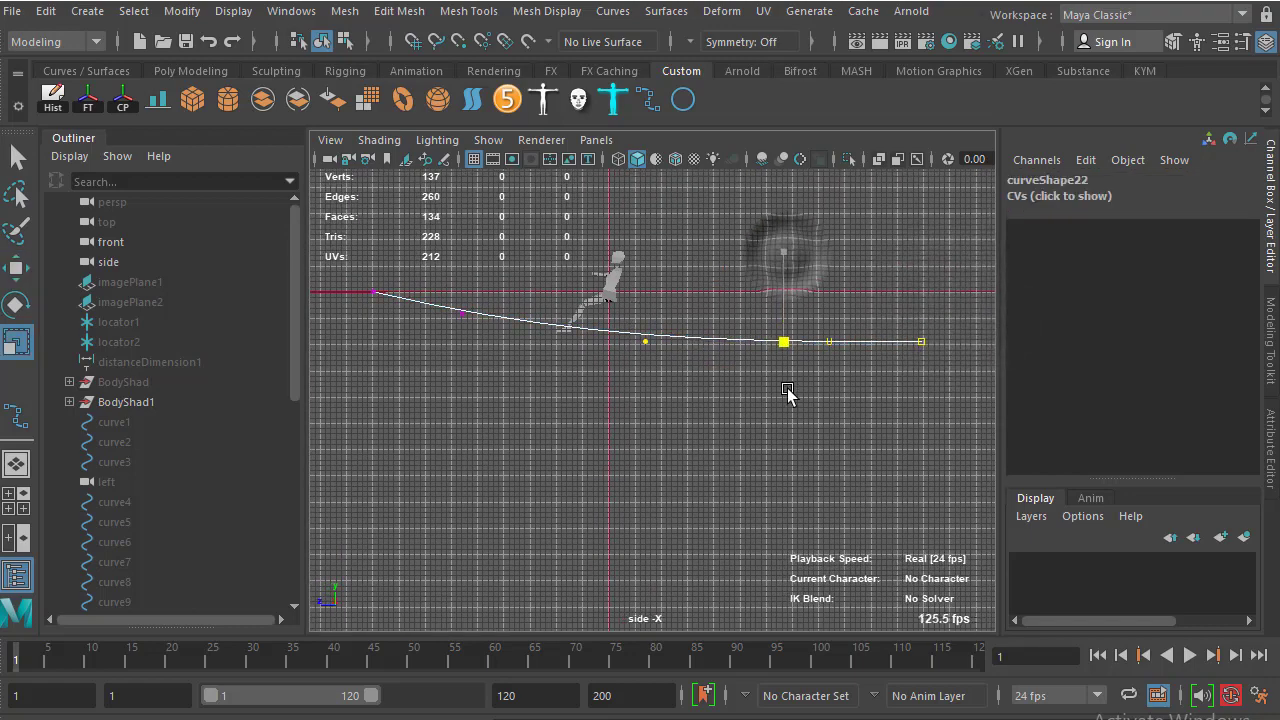
{"action": "key", "text": "w"}
{"action": "left_click_drag", "start_coordinate": [800, 320], "coordinate": [797, 325]}
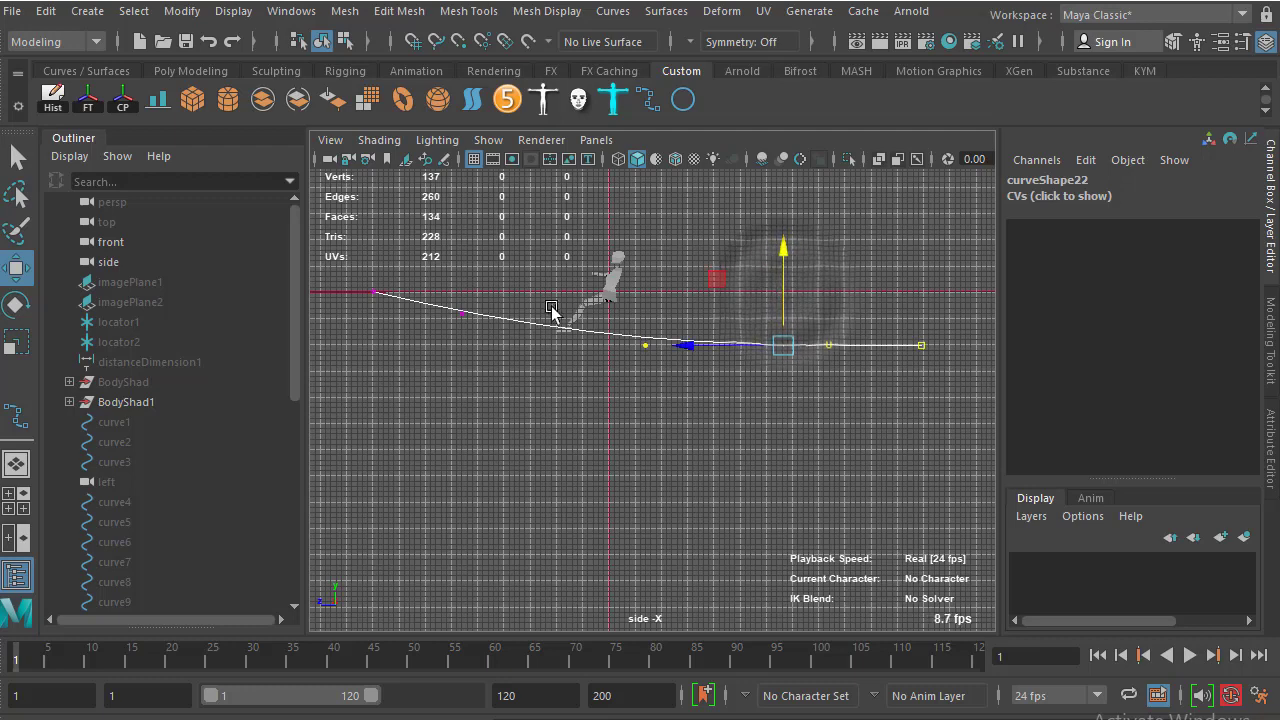
{"action": "left_click_drag", "start_coordinate": [460, 268], "coordinate": [457, 291]}
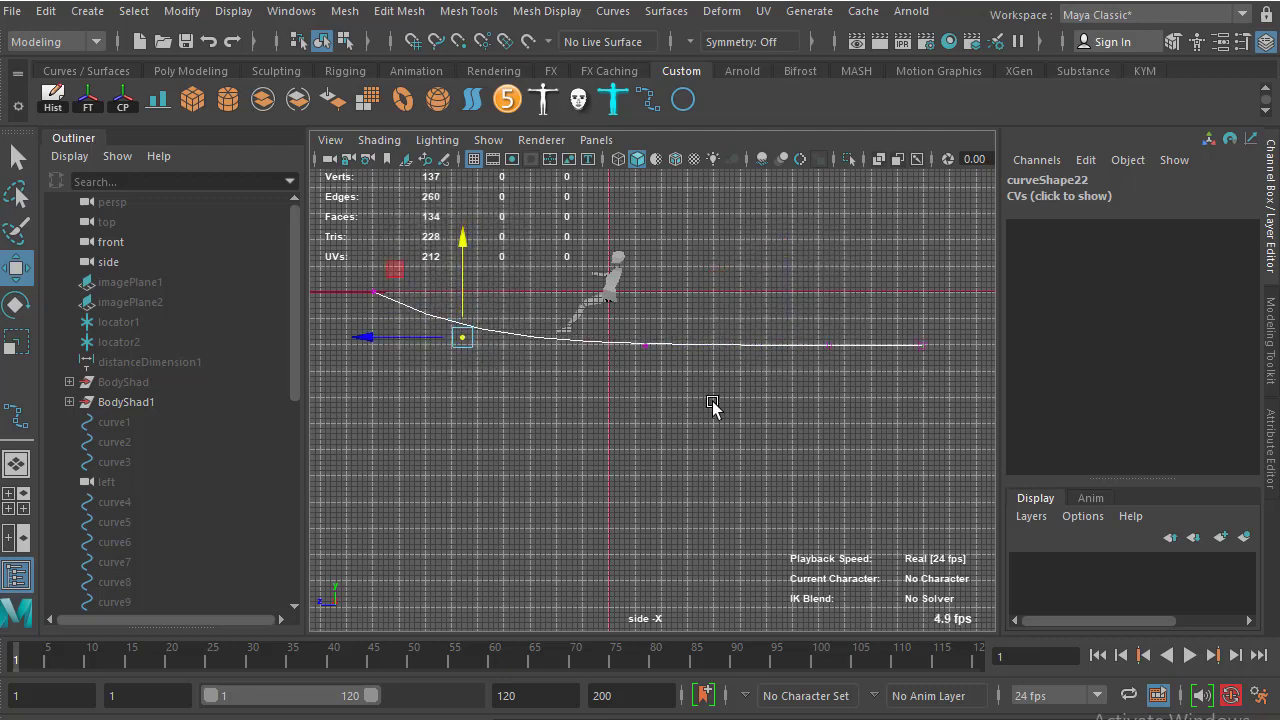
{"action": "key", "text": "space"}
In the perspective view, return curve22 to Object Mode and select it whole
{"action": "left_click_drag", "start_coordinate": [556, 342], "coordinate": [590, 300]}
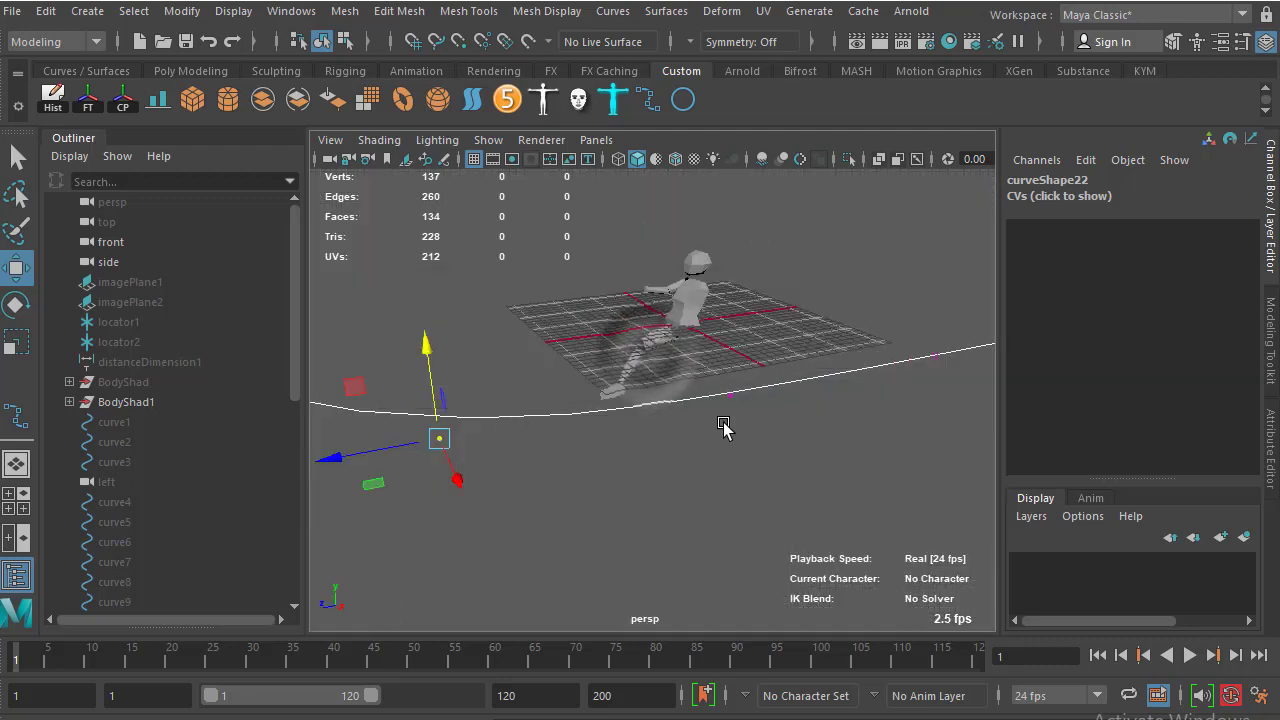
{"action": "left_click_drag", "start_coordinate": [720, 428], "coordinate": [738, 392], "text": "alt"}
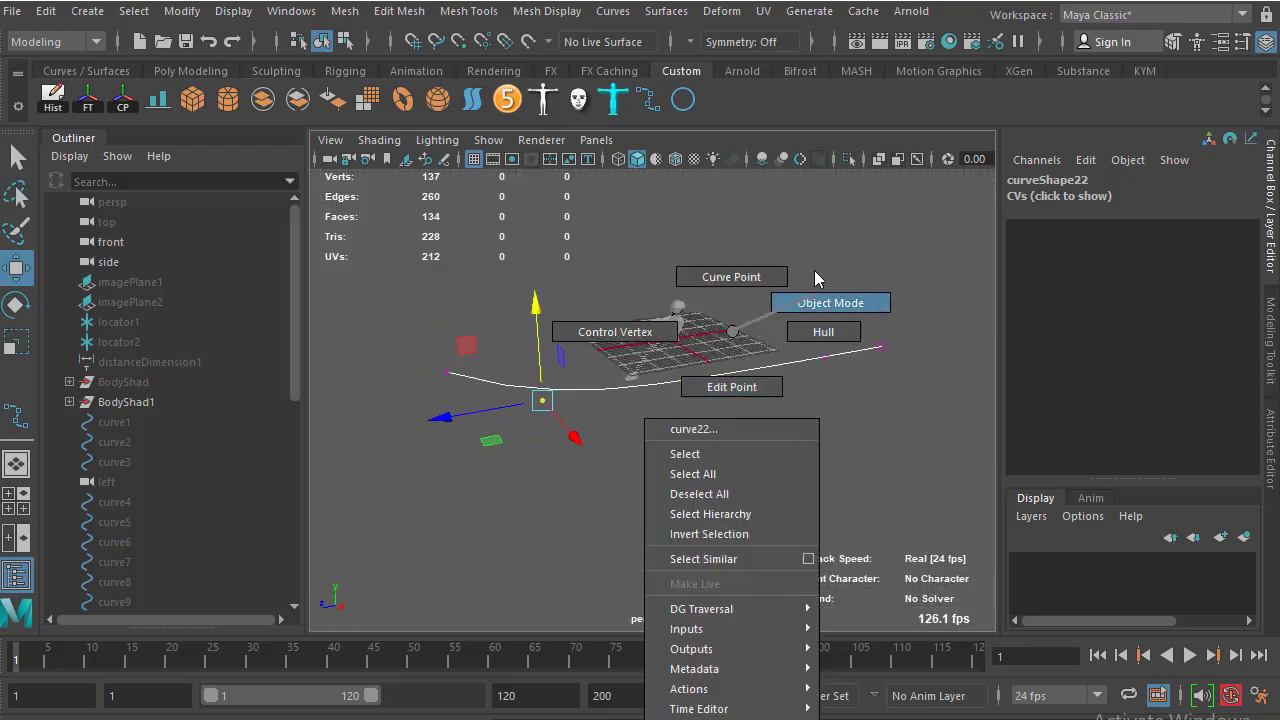
{"action": "right_click_drag", "start_coordinate": [731, 378], "coordinate": [766, 300]}
{"action": "mouse_move", "coordinate": [717, 403]}
{"action": "left_mouse_down", "text": "alt"}
{"action": "mouse_move", "coordinate": [803, 418]}
{"action": "mouse_move", "coordinate": [772, 483]}
{"action": "left_mouse_up", "text": "alt"}
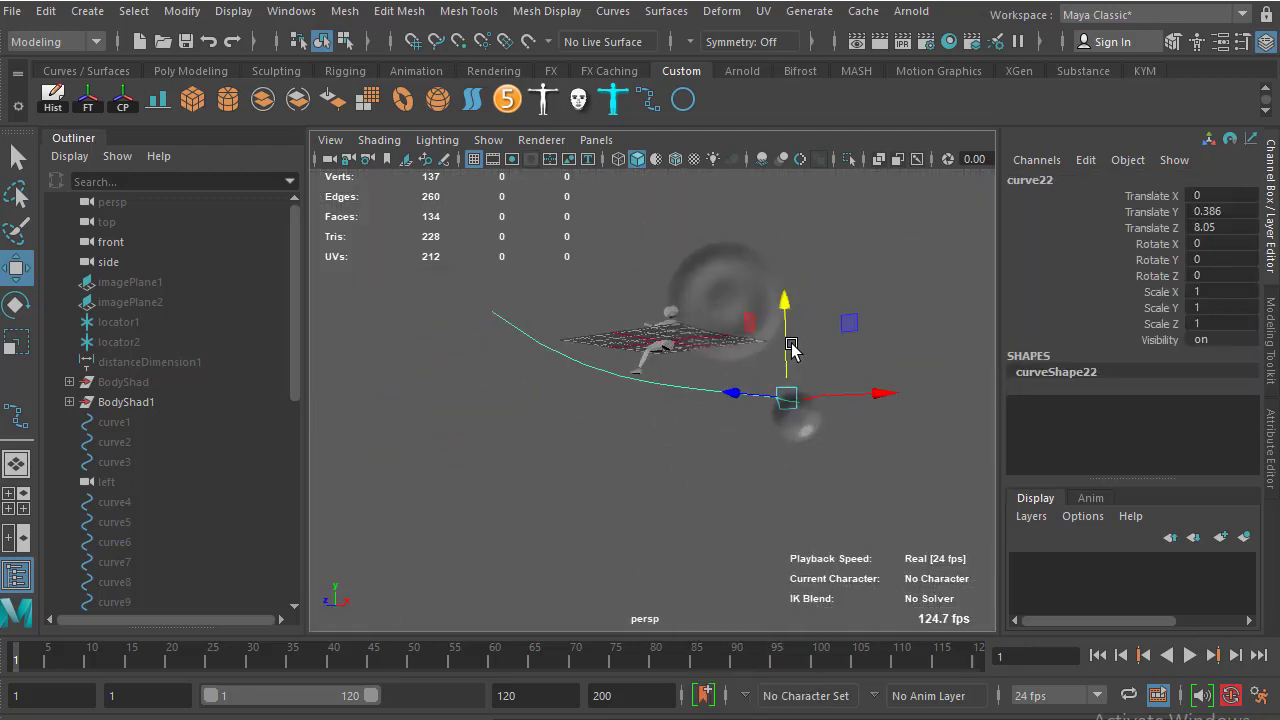
{"action": "right_click_drag", "start_coordinate": [772, 483], "coordinate": [711, 420], "text": "alt"}
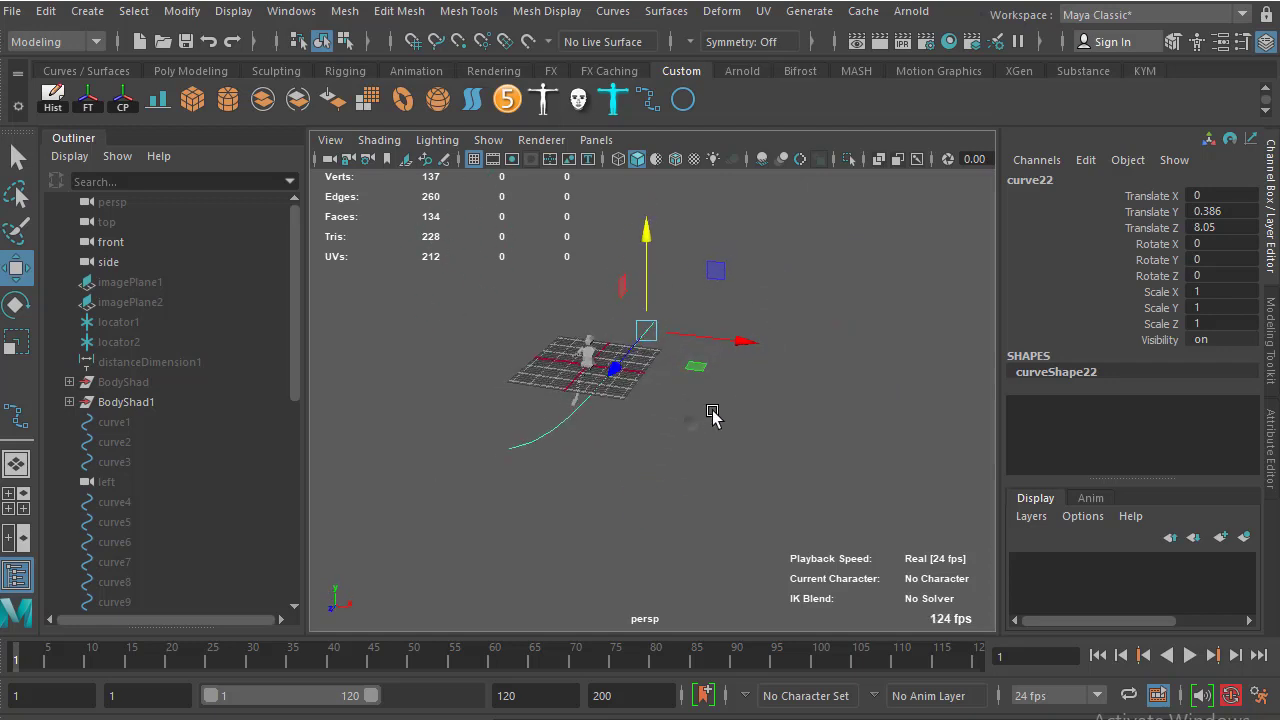
{"action": "mouse_move", "coordinate": [714, 415]}
{"action": "left_mouse_down", "text": "alt"}
{"action": "mouse_move", "coordinate": [648, 397]}
{"action": "mouse_move", "coordinate": [669, 400]}
{"action": "mouse_move", "coordinate": [691, 314]}
{"action": "mouse_move", "coordinate": [663, 389]}
{"action": "mouse_move", "coordinate": [685, 375]}
{"action": "mouse_move", "coordinate": [591, 420]}
{"action": "mouse_move", "coordinate": [623, 360]}
{"action": "mouse_move", "coordinate": [613, 320]}
{"action": "mouse_move", "coordinate": [651, 343]}
{"action": "mouse_move", "coordinate": [640, 400]}
{"action": "mouse_move", "coordinate": [606, 423]}
{"action": "mouse_move", "coordinate": [568, 410]}
{"action": "mouse_move", "coordinate": [640, 410]}
{"action": "mouse_move", "coordinate": [655, 380]}
{"action": "mouse_move", "coordinate": [687, 410]}
{"action": "mouse_move", "coordinate": [668, 465]}
{"action": "left_mouse_up", "text": "alt"}
Check the curve in the front view, then go back to the perspective view
{"action": "key", "text": "space"}
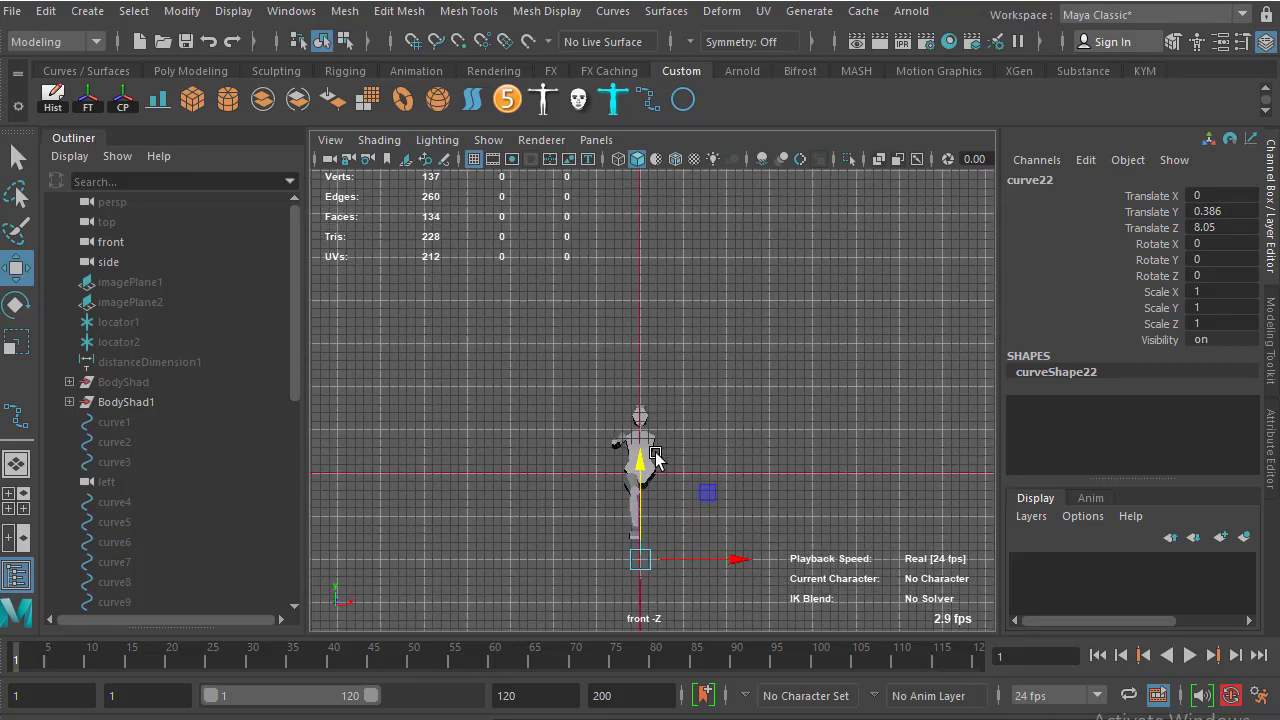
{"action": "middle_click_drag", "start_coordinate": [655, 457], "coordinate": [602, 314], "text": "alt"}
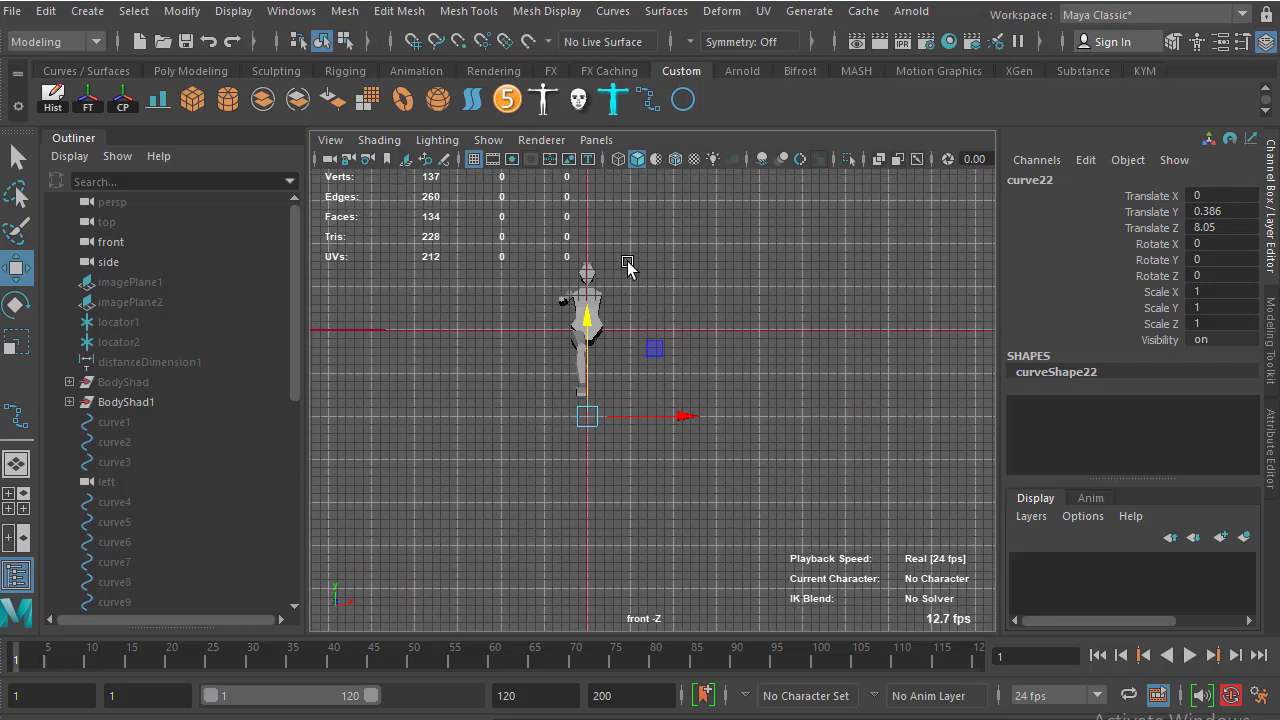
{"action": "left_click", "coordinate": [593, 333]}
{"action": "mouse_move", "coordinate": [524, 364]}
{"action": "right_mouse_down", "text": "alt"}
{"action": "mouse_move", "coordinate": [600, 449]}
{"action": "mouse_move", "coordinate": [664, 393]}
{"action": "right_mouse_up", "text": "alt"}
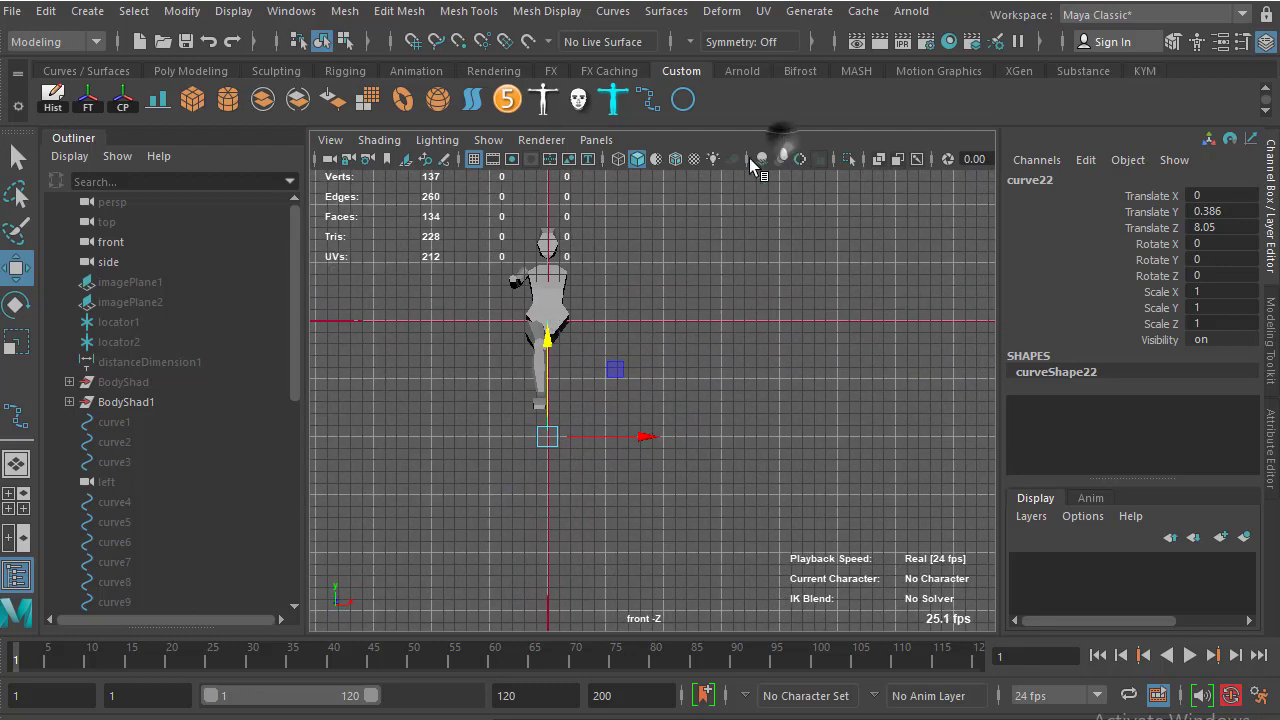
{"action": "key", "text": "space"}
{"action": "mouse_move", "coordinate": [640, 423]}
{"action": "left_mouse_down"}
{"action": "mouse_move", "coordinate": [673, 388]}
{"action": "mouse_move", "coordinate": [645, 415]}
{"action": "left_mouse_up"}
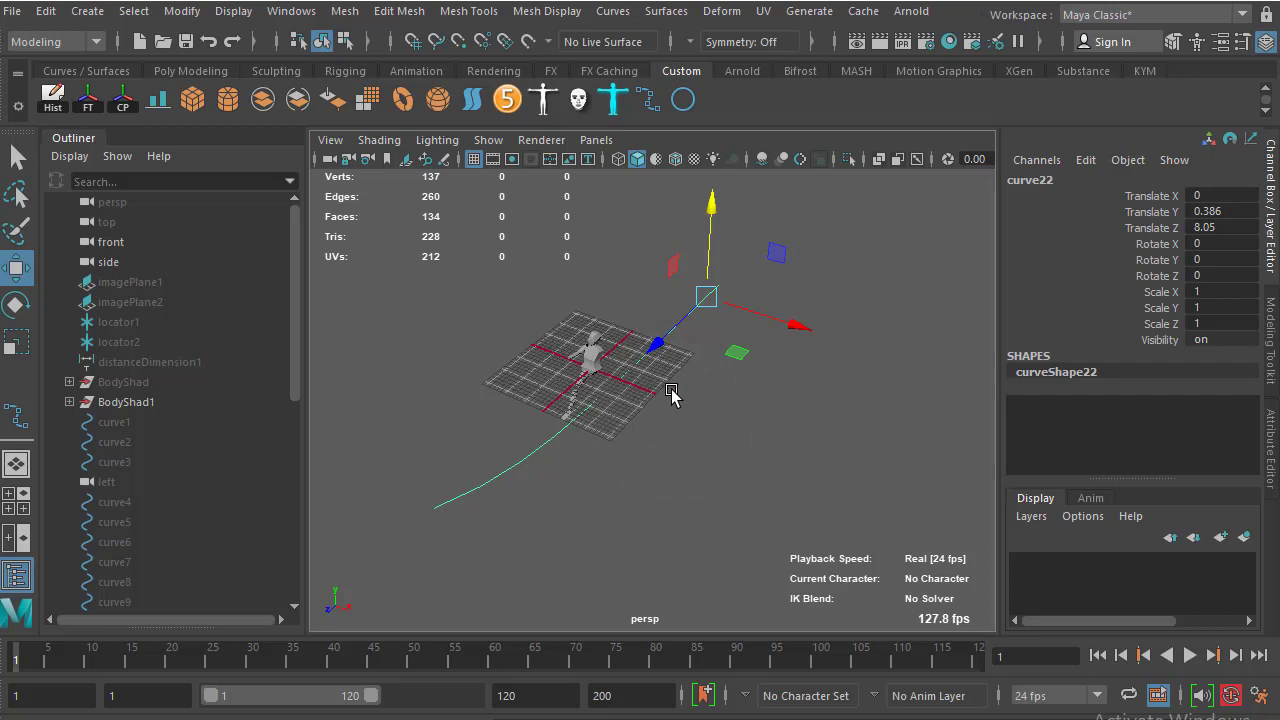
Duplicate the hull curve with Edit > Duplicate and slide the copy along X
{"action": "left_click", "coordinate": [44, 14]}
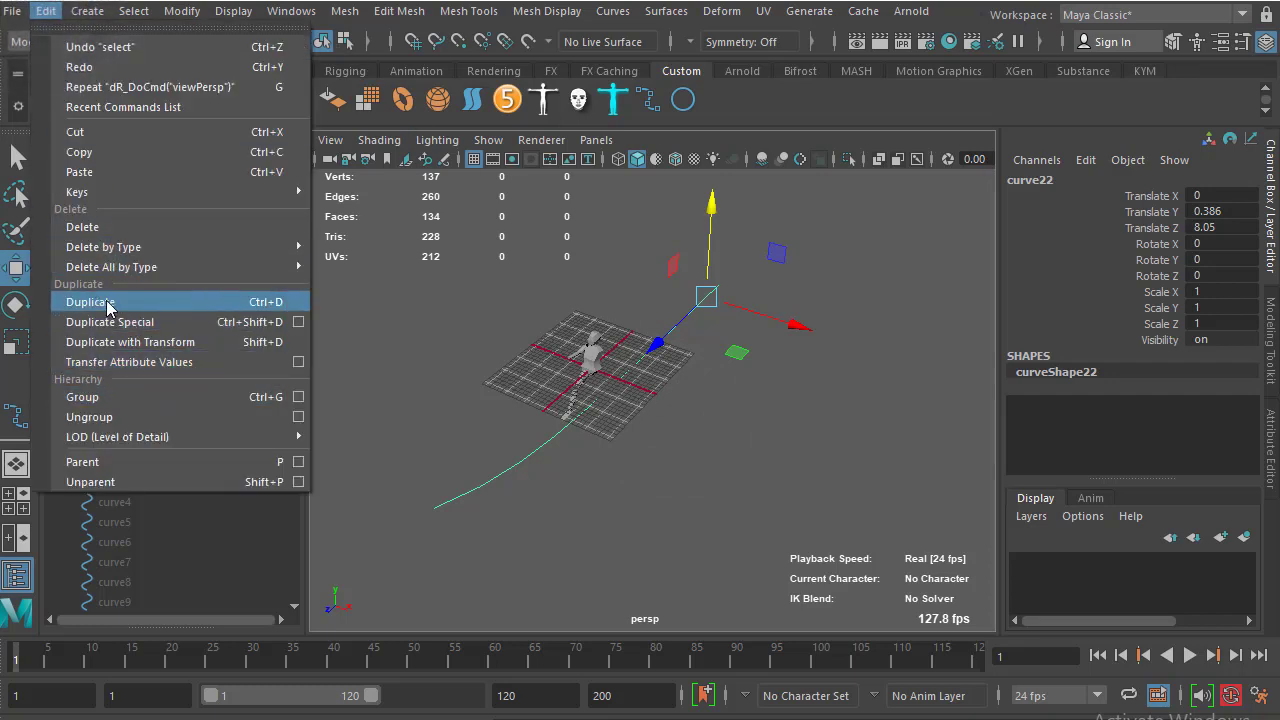
{"action": "left_click", "coordinate": [665, 11]}
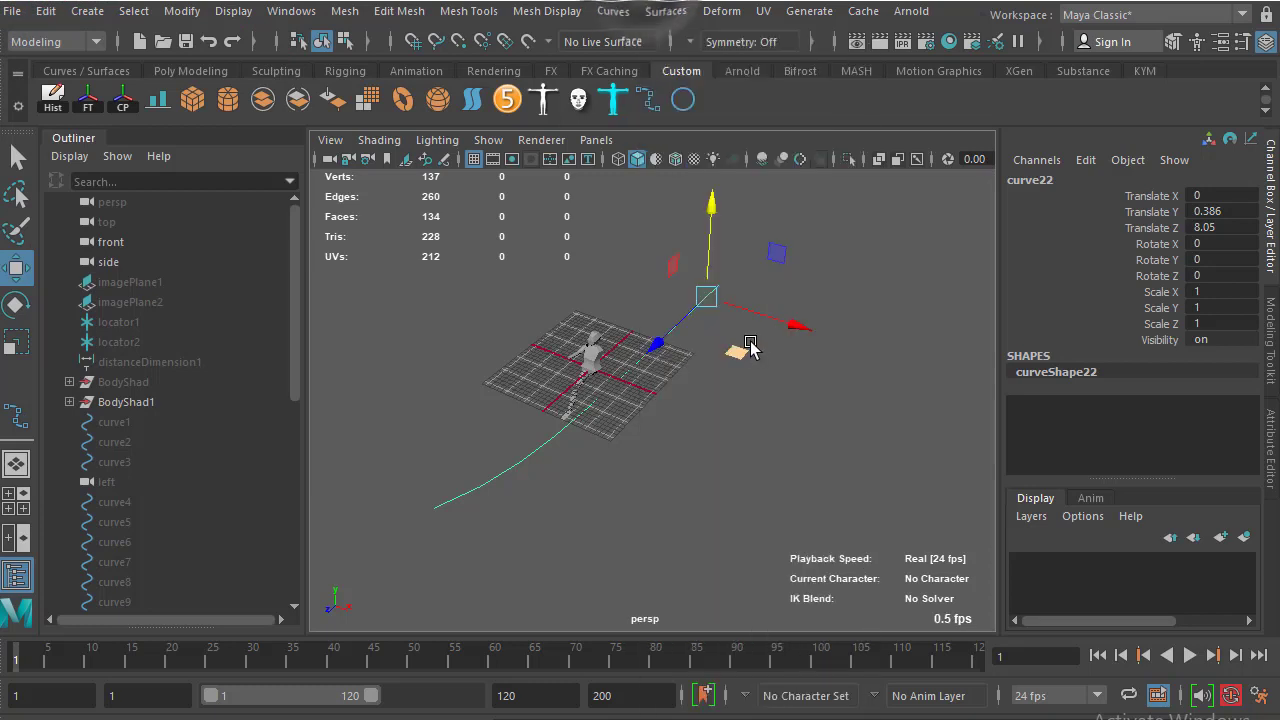
{"action": "mouse_move", "coordinate": [788, 323]}
{"action": "left_mouse_down"}
{"action": "mouse_move", "coordinate": [838, 360]}
{"action": "mouse_move", "coordinate": [714, 400]}
{"action": "left_mouse_up"}
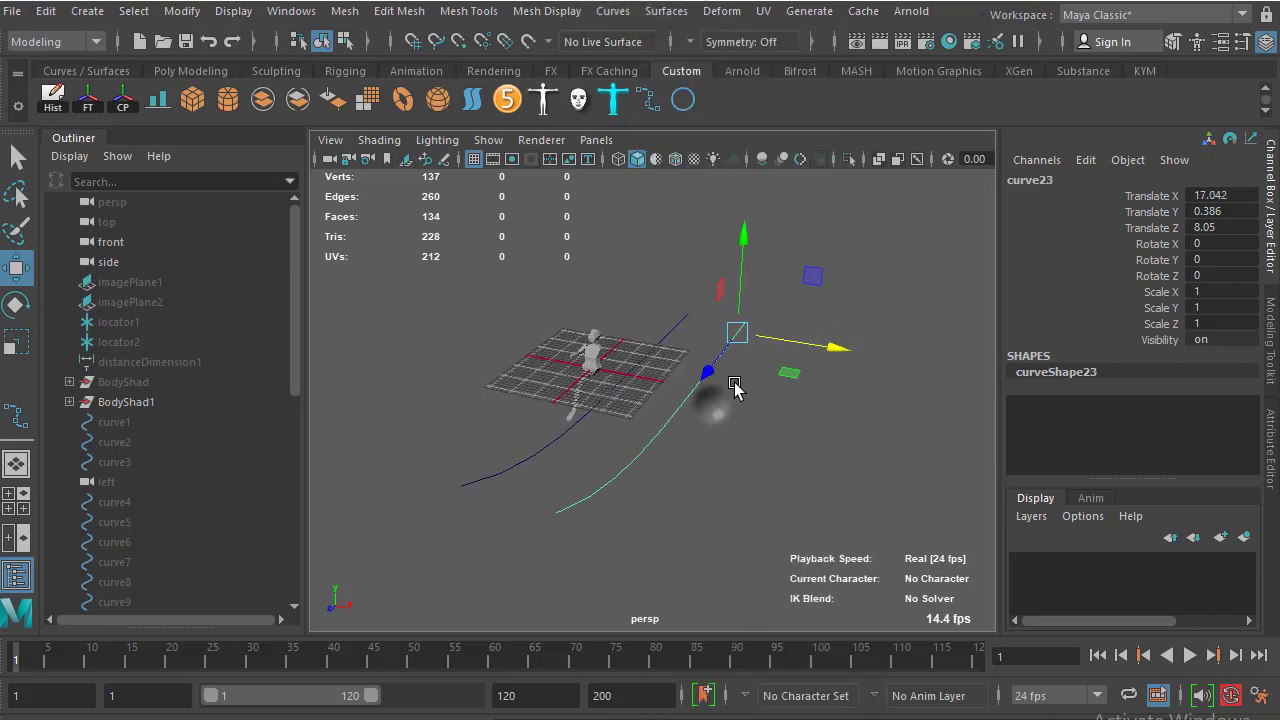
{"action": "key", "text": "space"}
{"action": "left_click", "coordinate": [716, 427]}
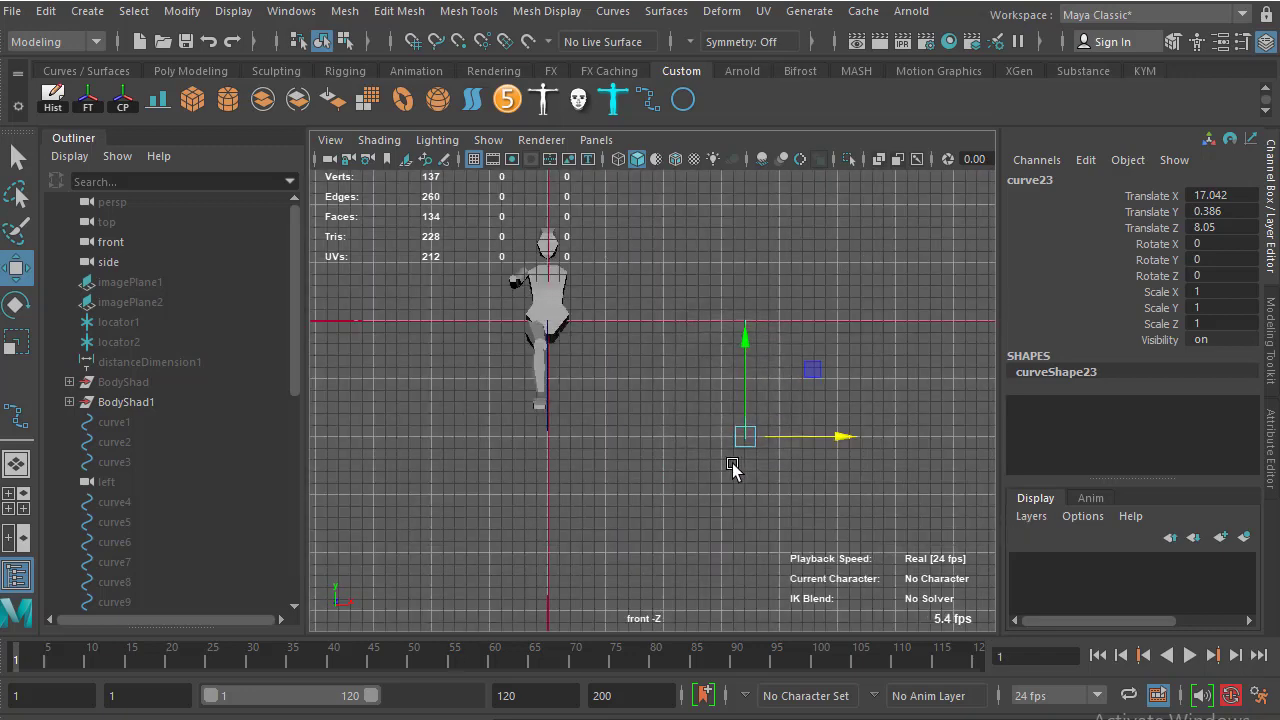
{"action": "left_click_drag", "start_coordinate": [805, 447], "coordinate": [729, 437]}
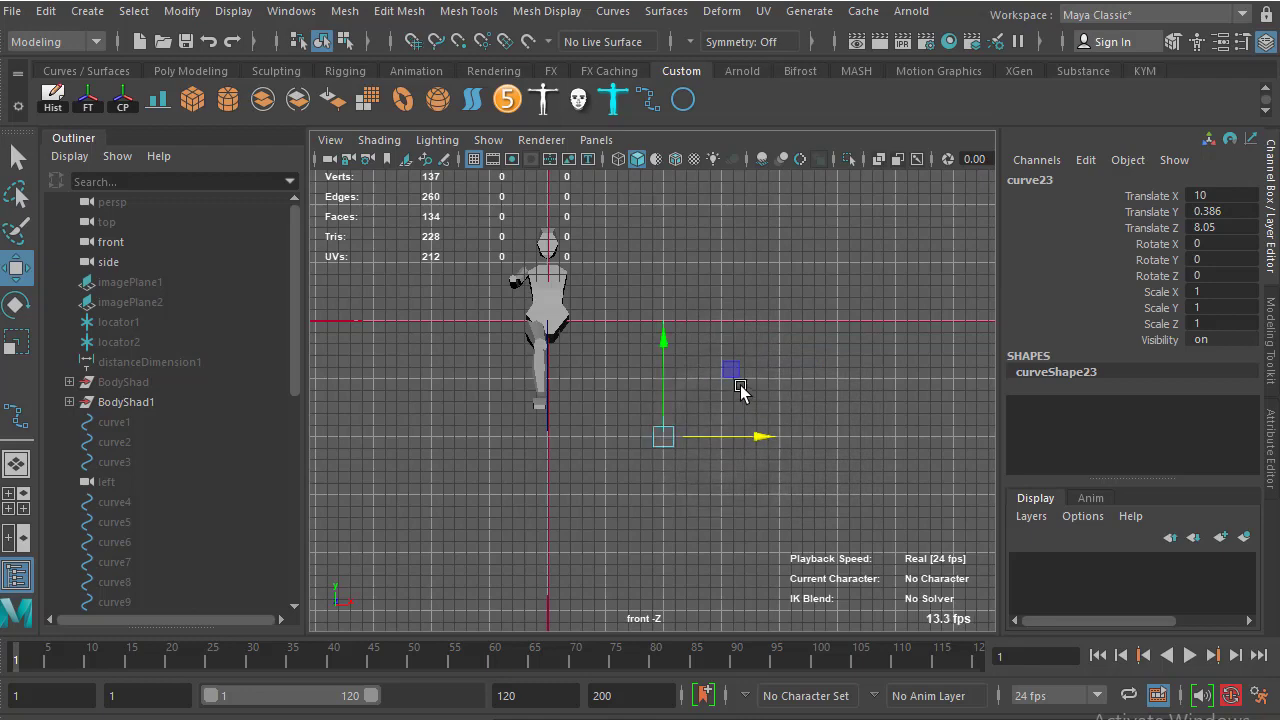
{"action": "key", "text": "space"}
Move the copy out to Translate X 37.373 and compare it with the original curve
{"action": "mouse_move", "coordinate": [755, 268]}
{"action": "left_mouse_down", "text": "alt"}
{"action": "mouse_move", "coordinate": [608, 320]}
{"action": "mouse_move", "coordinate": [648, 360]}
{"action": "mouse_move", "coordinate": [643, 466]}
{"action": "mouse_move", "coordinate": [660, 446]}
{"action": "mouse_move", "coordinate": [713, 503]}
{"action": "mouse_move", "coordinate": [850, 495]}
{"action": "left_mouse_up", "text": "alt"}
{"action": "left_click_drag", "start_coordinate": [677, 509], "coordinate": [663, 451], "text": "alt"}
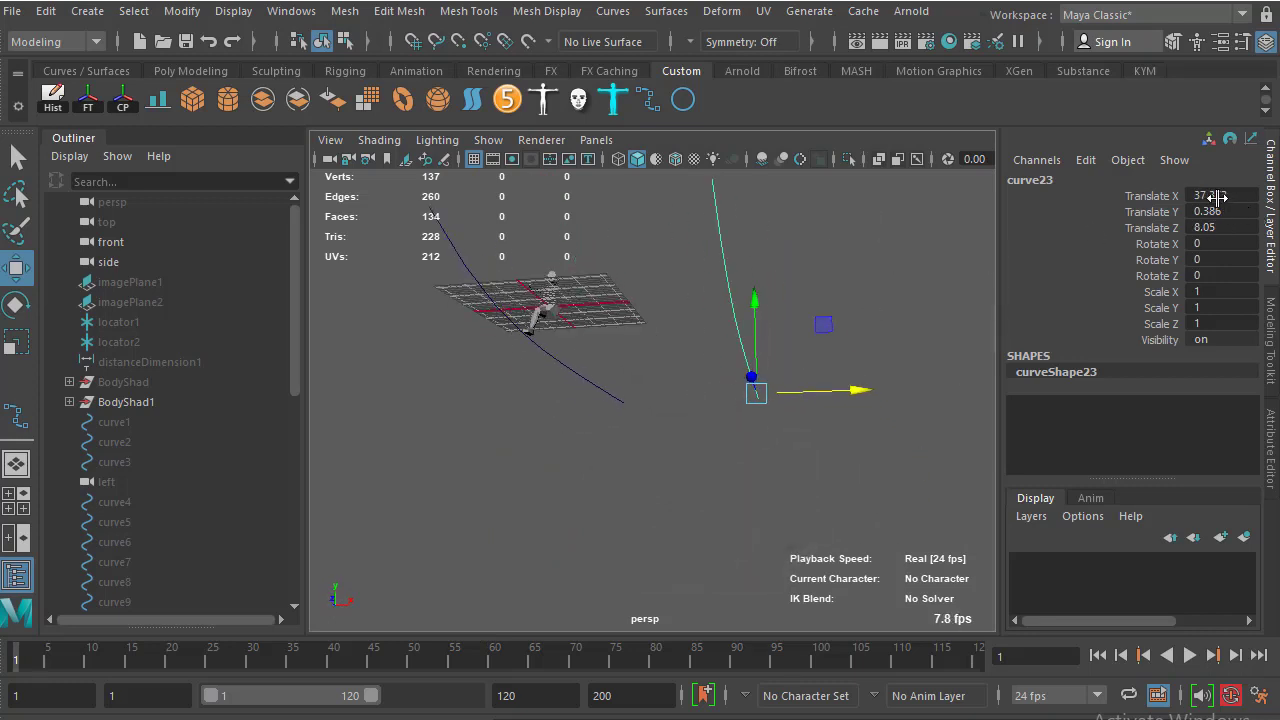
{"action": "mouse_move", "coordinate": [703, 441]}
{"action": "left_mouse_down", "text": "alt"}
{"action": "mouse_move", "coordinate": [680, 474]}
{"action": "mouse_move", "coordinate": [620, 480]}
{"action": "mouse_move", "coordinate": [600, 429]}
{"action": "mouse_move", "coordinate": [618, 402]}
{"action": "left_mouse_up", "text": "alt"}
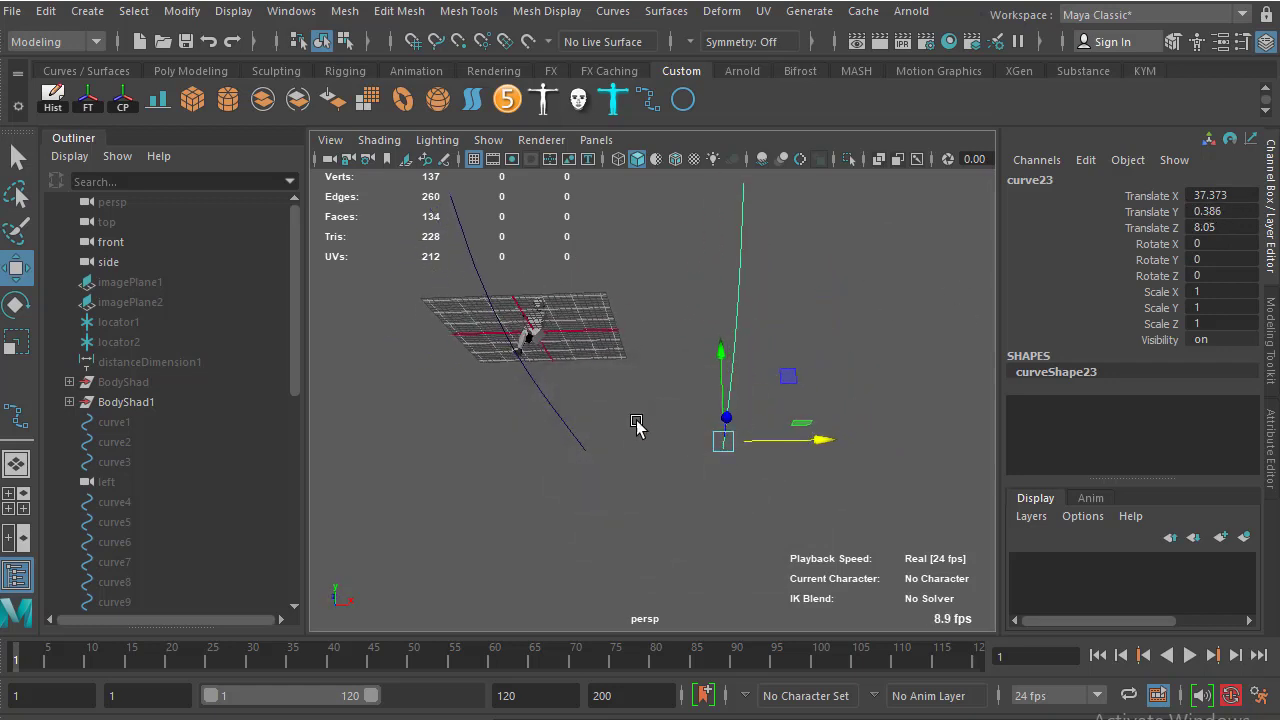
{"action": "left_click", "coordinate": [594, 410]}
{"action": "mouse_move", "coordinate": [766, 329]}
{"action": "left_mouse_down"}
{"action": "mouse_move", "coordinate": [700, 395]}
{"action": "mouse_move", "coordinate": [672, 491]}
{"action": "mouse_move", "coordinate": [566, 434]}
{"action": "mouse_move", "coordinate": [690, 430]}
{"action": "mouse_move", "coordinate": [609, 394]}
{"action": "mouse_move", "coordinate": [666, 443]}
{"action": "mouse_move", "coordinate": [614, 491]}
{"action": "mouse_move", "coordinate": [735, 403]}
{"action": "left_mouse_up"}
{"action": "left_click", "coordinate": [609, 394]}
{"action": "left_click", "coordinate": [727, 386]}
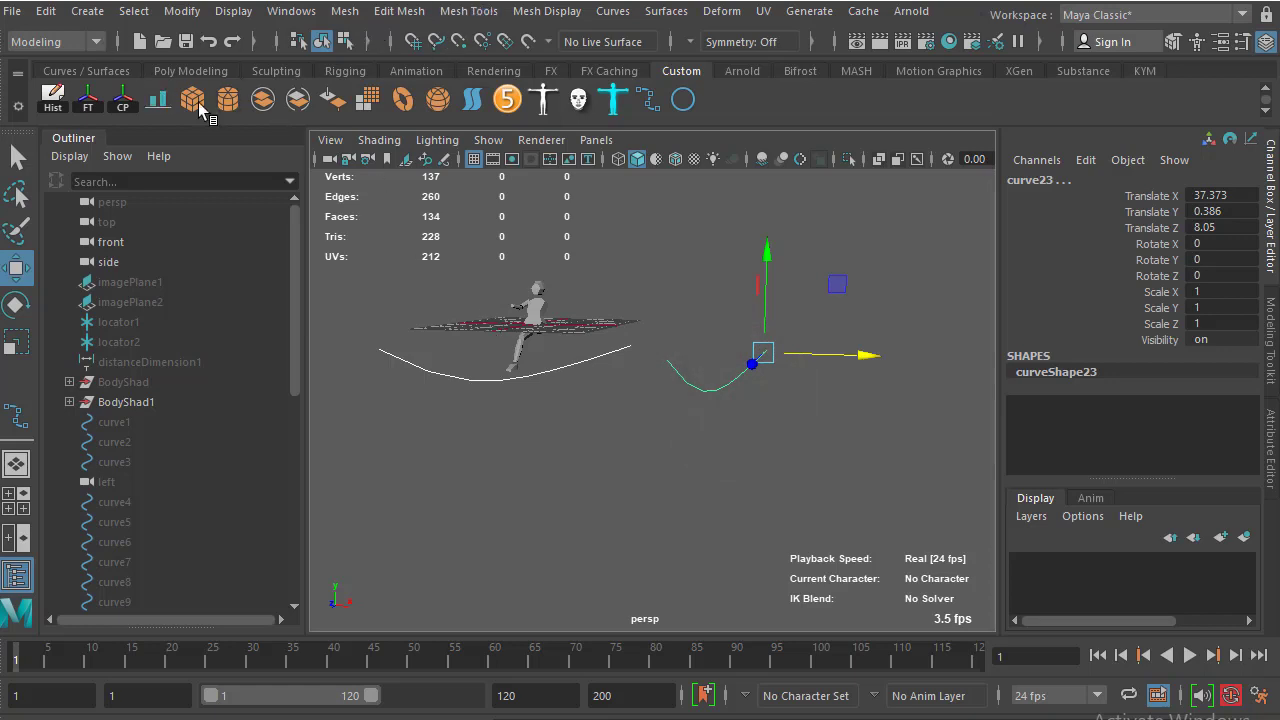
Try a lattice on the curve, then undo it and clear the selection
{"action": "left_click", "coordinate": [622, 22]}
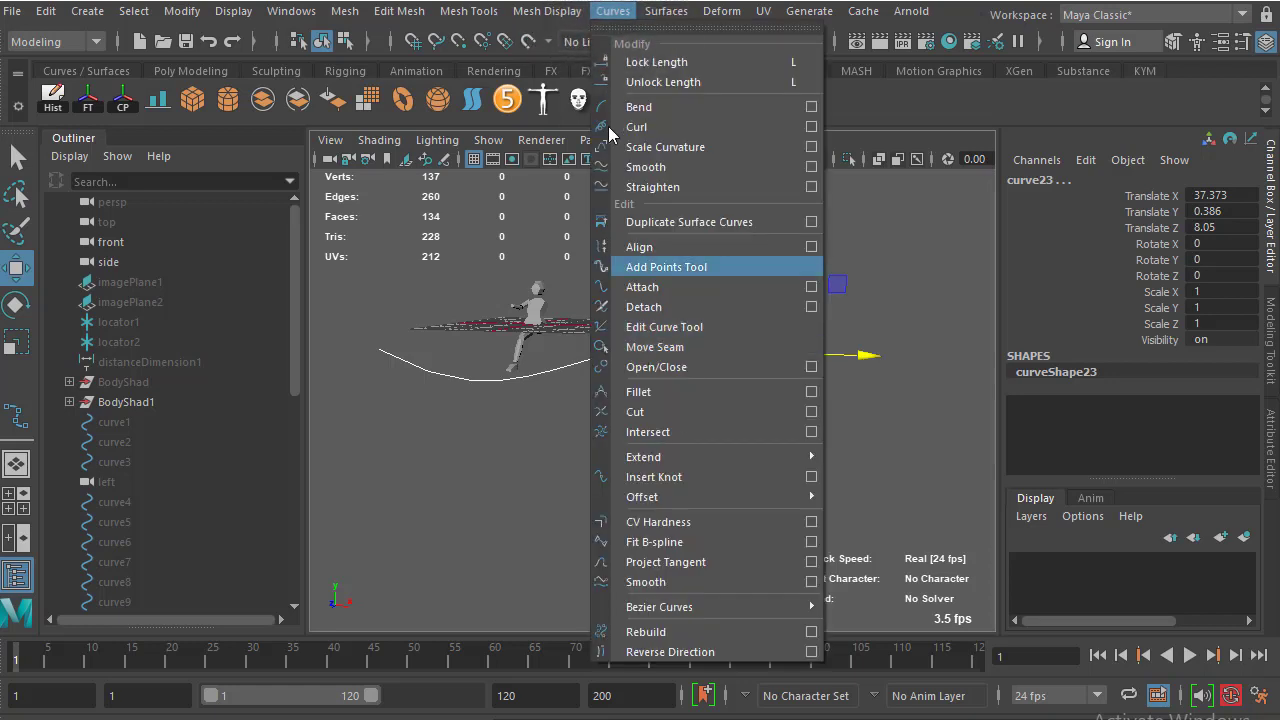
{"action": "left_click", "coordinate": [612, 10]}
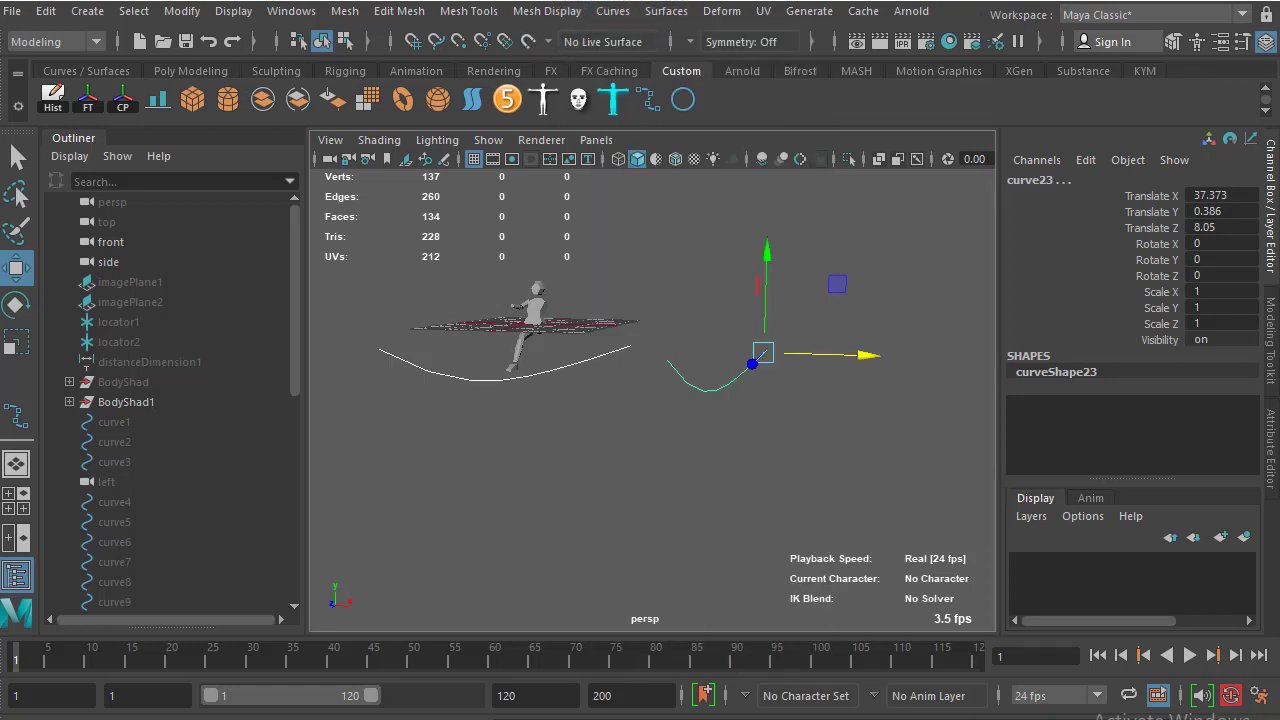
{"action": "left_click", "coordinate": [666, 11]}
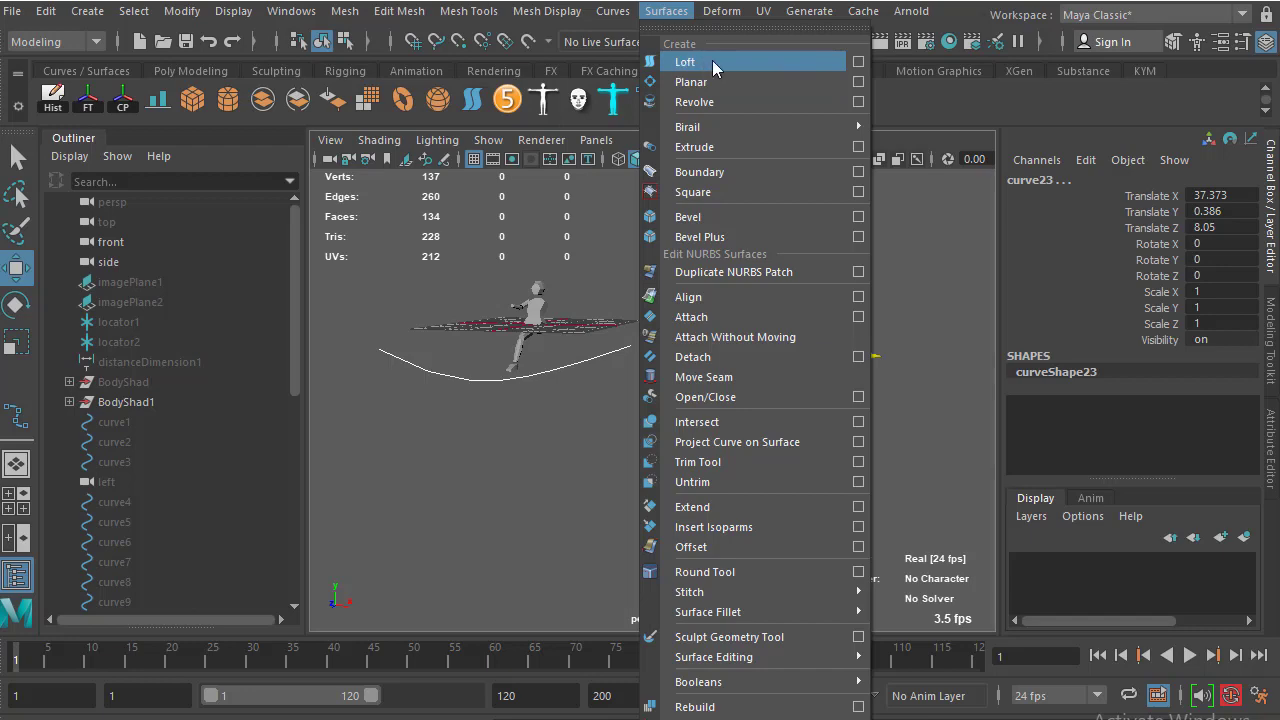
{"action": "left_click", "coordinate": [760, 314]}
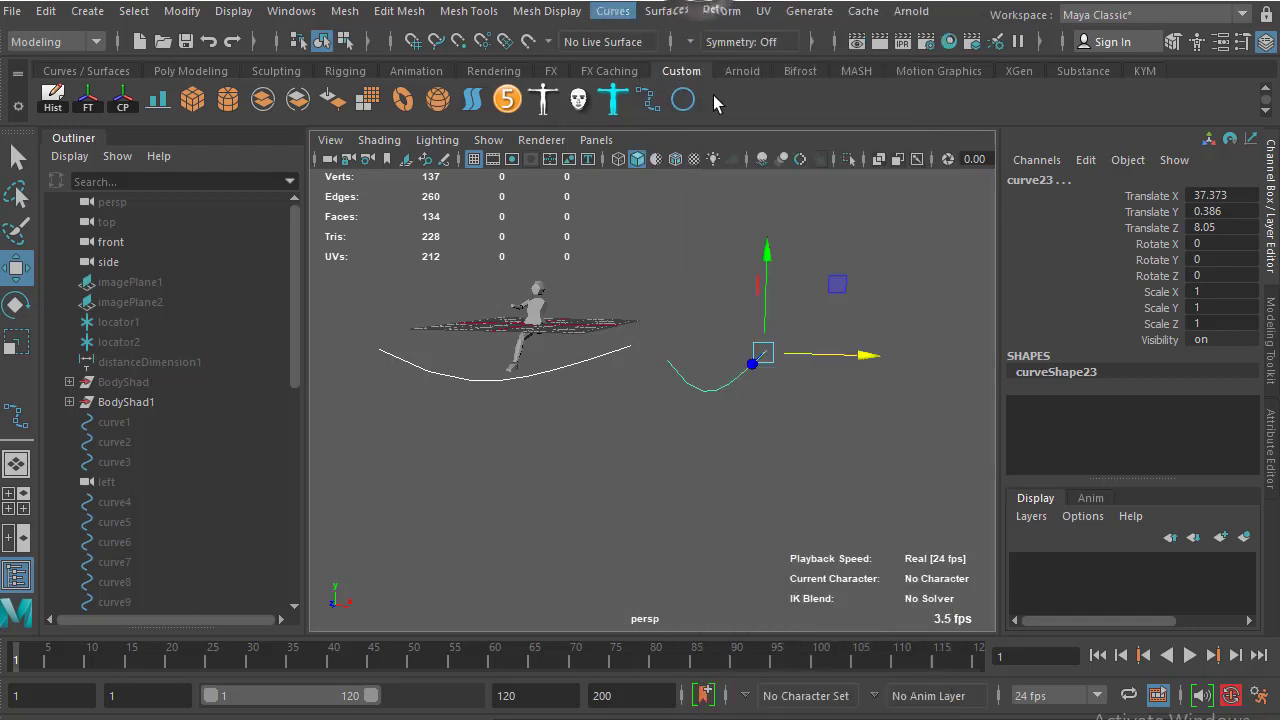
{"action": "left_click_drag", "start_coordinate": [714, 308], "coordinate": [726, 310]}
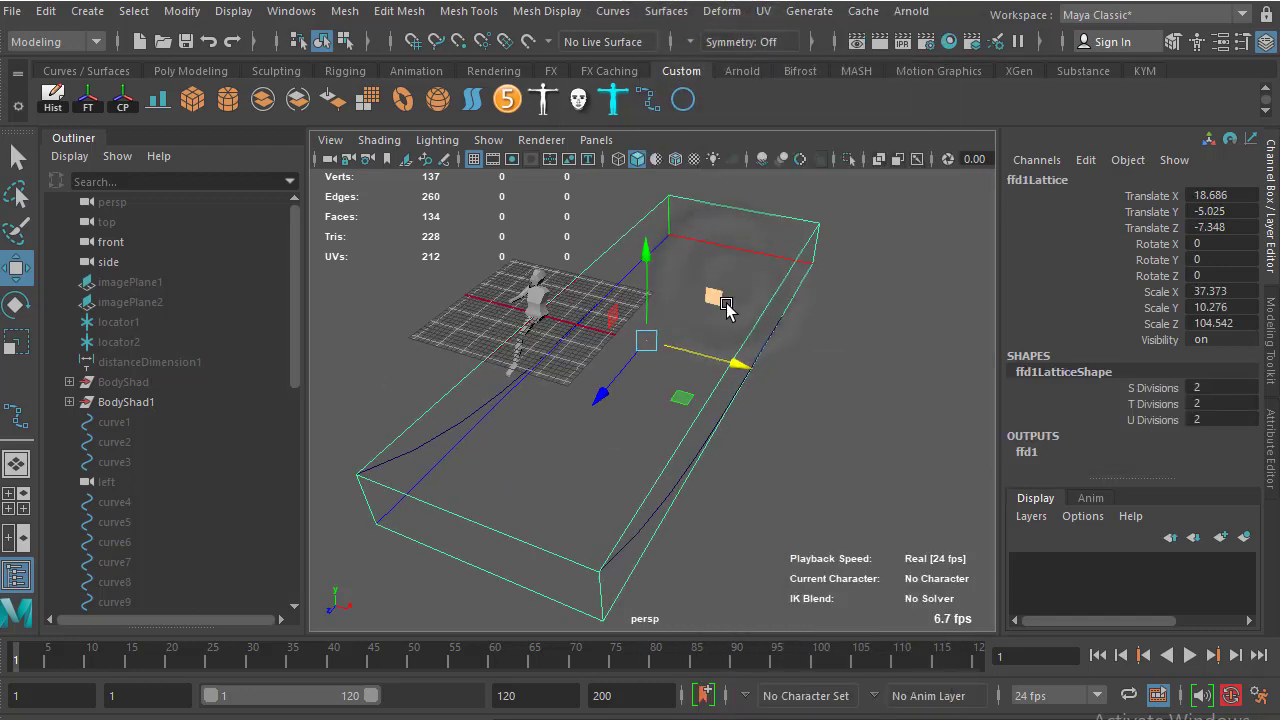
{"action": "key", "text": "ctrl+z"}
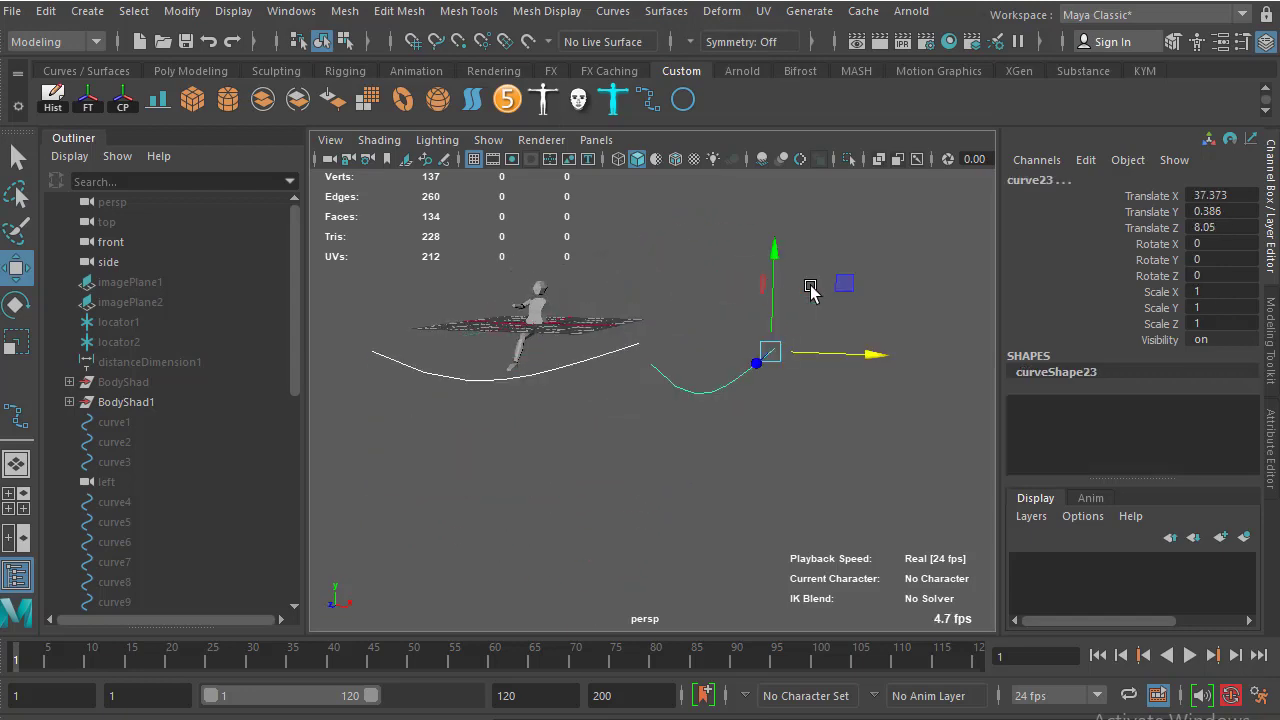
{"action": "left_click", "coordinate": [672, 291]}
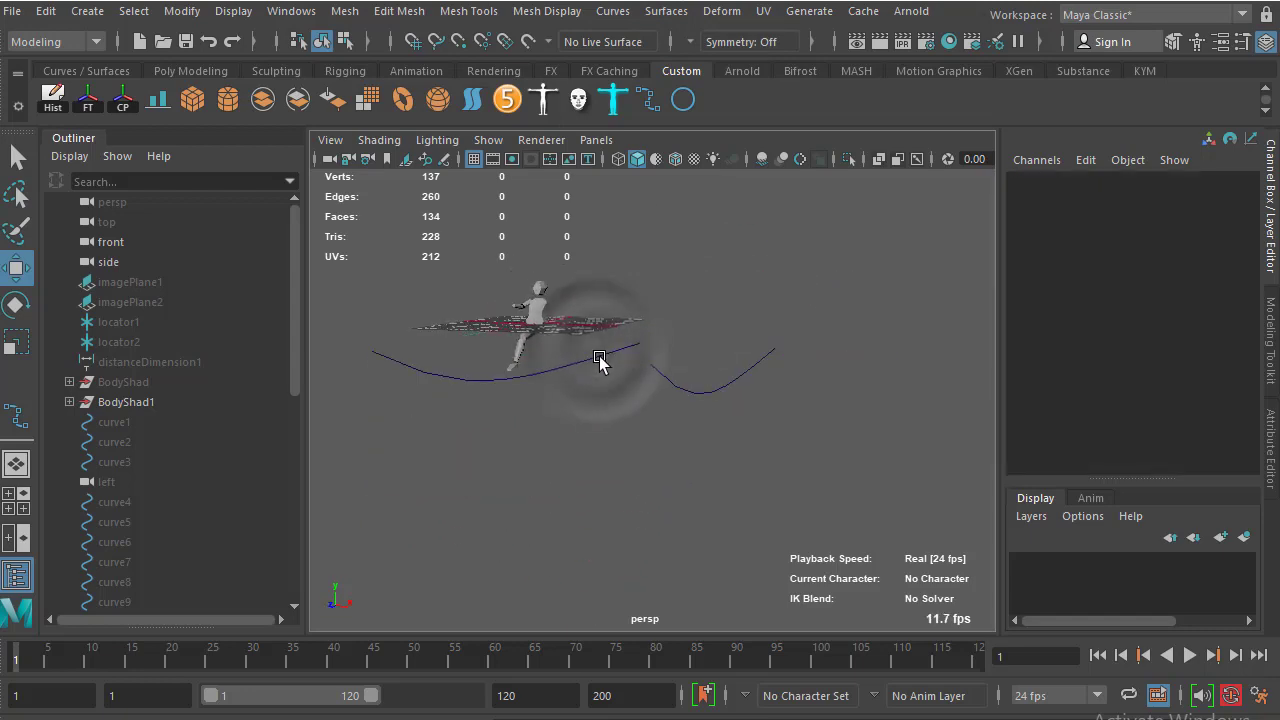
Select the left and right profile curves and loft them into loftedSurface4
{"action": "left_click", "coordinate": [602, 362]}
{"action": "left_click", "coordinate": [700, 390], "text": "shift"}
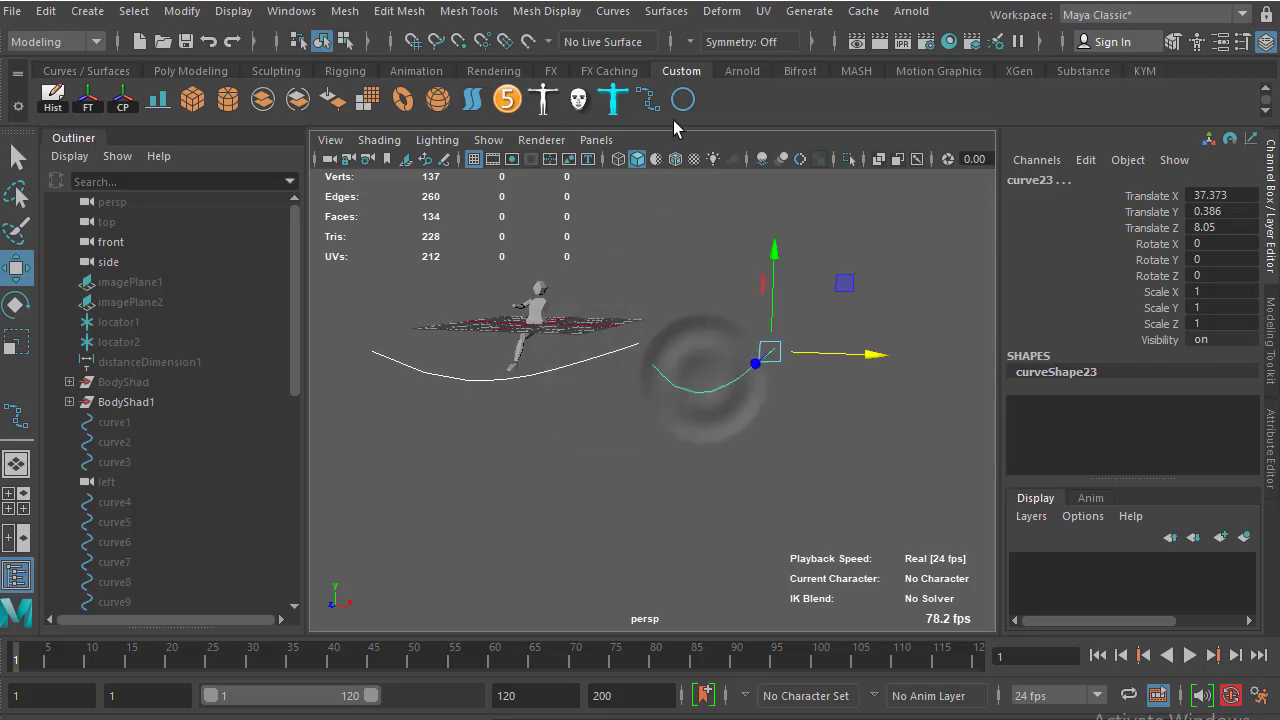
{"action": "left_click", "coordinate": [664, 12]}
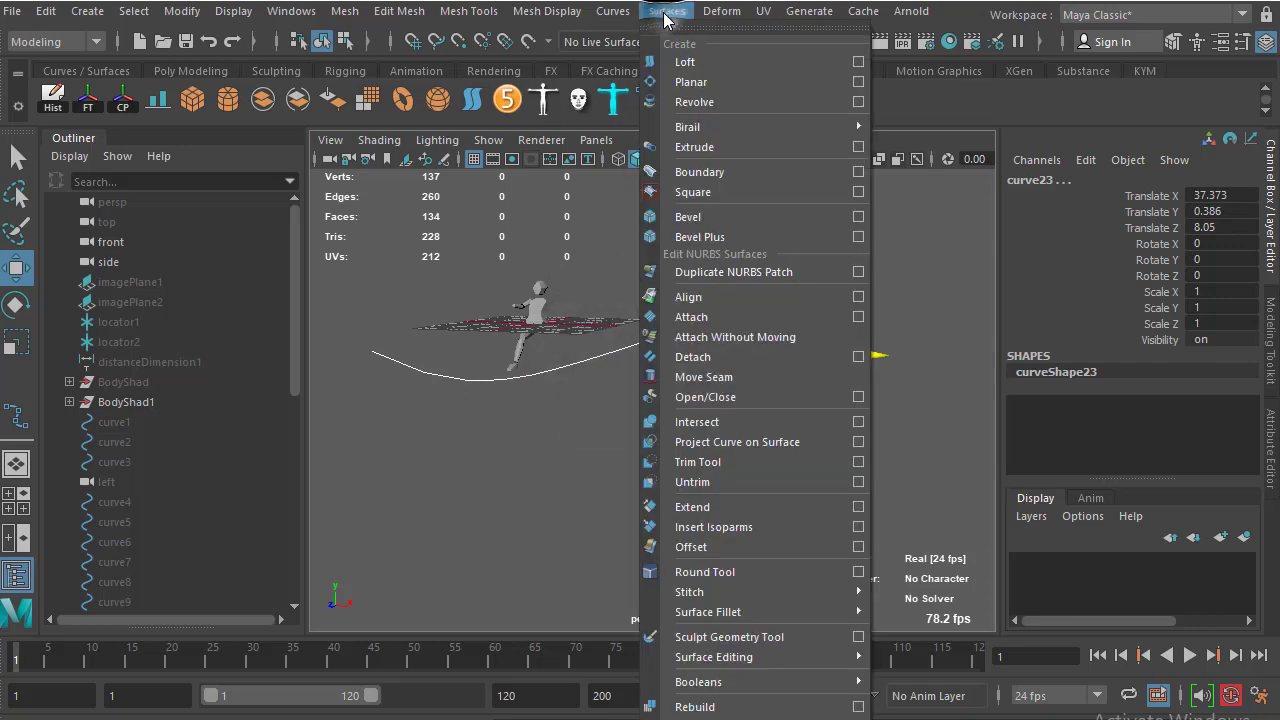
{"action": "left_click", "coordinate": [697, 70]}
{"action": "mouse_move", "coordinate": [740, 428]}
{"action": "left_mouse_down", "text": "alt"}
{"action": "mouse_move", "coordinate": [634, 505]}
{"action": "mouse_move", "coordinate": [460, 510]}
{"action": "mouse_move", "coordinate": [583, 429]}
{"action": "mouse_move", "coordinate": [634, 323]}
{"action": "mouse_move", "coordinate": [640, 486]}
{"action": "mouse_move", "coordinate": [663, 455]}
{"action": "mouse_move", "coordinate": [657, 400]}
{"action": "left_mouse_up", "text": "alt"}
Reselect the lofted surface and orbit around it to inspect its dark underside
{"action": "left_click", "coordinate": [837, 420]}
{"action": "left_click", "coordinate": [617, 360]}
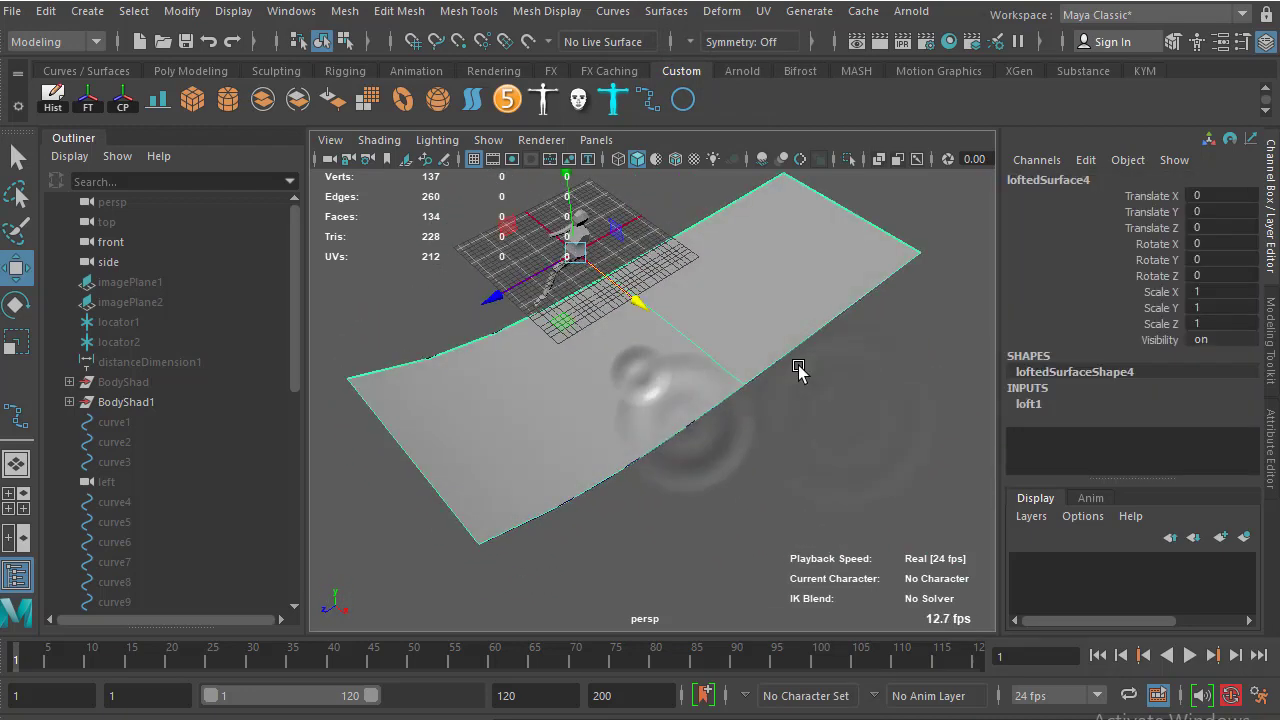
{"action": "mouse_move", "coordinate": [800, 366]}
{"action": "left_mouse_down", "text": "alt"}
{"action": "mouse_move", "coordinate": [652, 322]}
{"action": "mouse_move", "coordinate": [700, 300]}
{"action": "mouse_move", "coordinate": [751, 366]}
{"action": "mouse_move", "coordinate": [790, 210]}
{"action": "mouse_move", "coordinate": [903, 317]}
{"action": "mouse_move", "coordinate": [857, 360]}
{"action": "mouse_move", "coordinate": [777, 343]}
{"action": "mouse_move", "coordinate": [782, 360]}
{"action": "mouse_move", "coordinate": [757, 323]}
{"action": "mouse_move", "coordinate": [751, 440]}
{"action": "mouse_move", "coordinate": [684, 389]}
{"action": "left_mouse_up", "text": "alt"}
{"action": "mouse_move", "coordinate": [622, 342]}
{"action": "left_mouse_down", "text": "alt"}
{"action": "mouse_move", "coordinate": [623, 377]}
{"action": "mouse_move", "coordinate": [660, 257]}
{"action": "left_mouse_up", "text": "alt"}
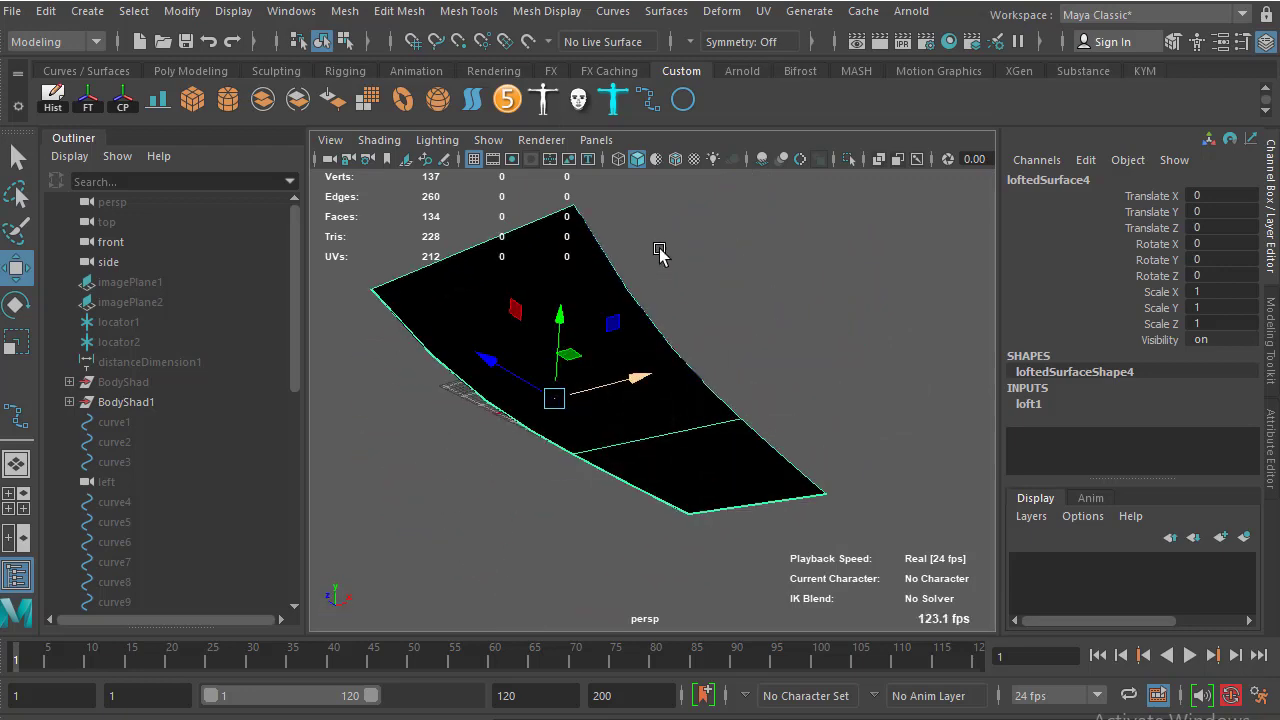
{"action": "mouse_move", "coordinate": [660, 257]}
{"action": "left_mouse_down", "text": "alt"}
{"action": "mouse_move", "coordinate": [643, 394]}
{"action": "mouse_move", "coordinate": [714, 357]}
{"action": "mouse_move", "coordinate": [674, 371]}
{"action": "left_mouse_up", "text": "alt"}
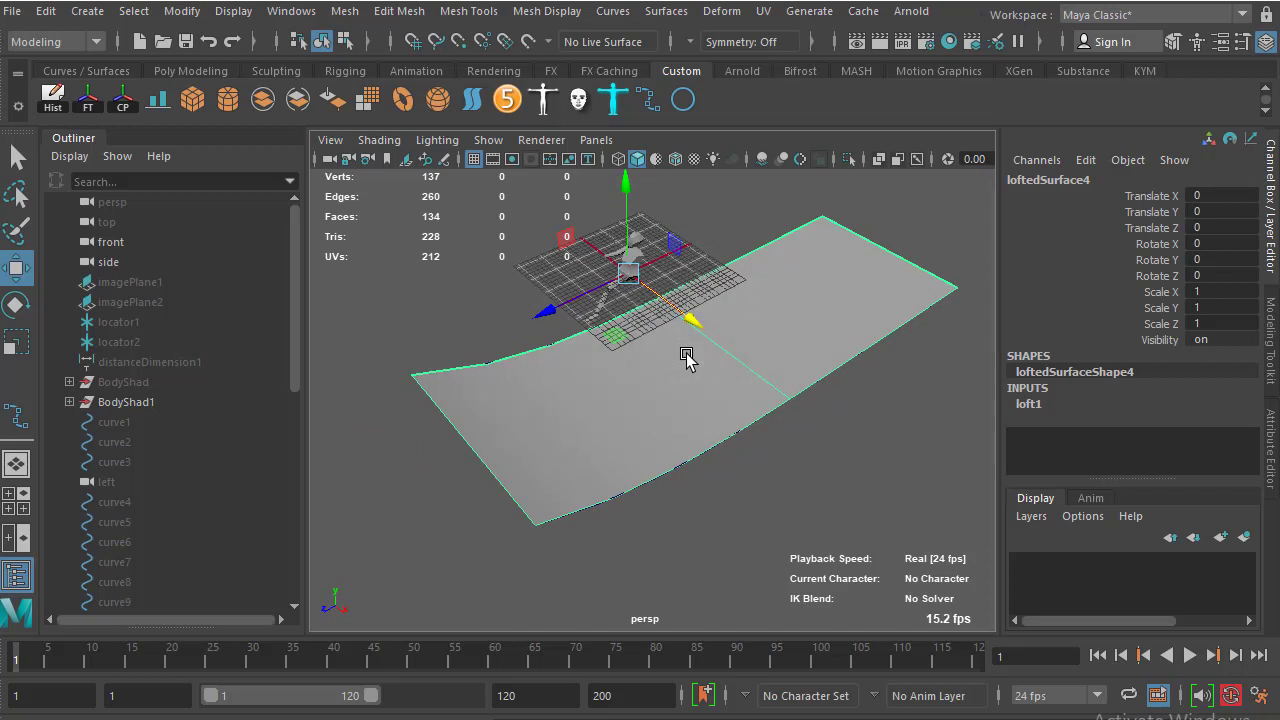
{"action": "mouse_move", "coordinate": [685, 435]}
{"action": "left_mouse_down", "text": "alt"}
{"action": "mouse_move", "coordinate": [731, 309]}
{"action": "mouse_move", "coordinate": [717, 449]}
{"action": "mouse_move", "coordinate": [709, 409]}
{"action": "mouse_move", "coordinate": [731, 249]}
{"action": "mouse_move", "coordinate": [633, 352]}
{"action": "mouse_move", "coordinate": [603, 449]}
{"action": "left_mouse_up", "text": "alt"}
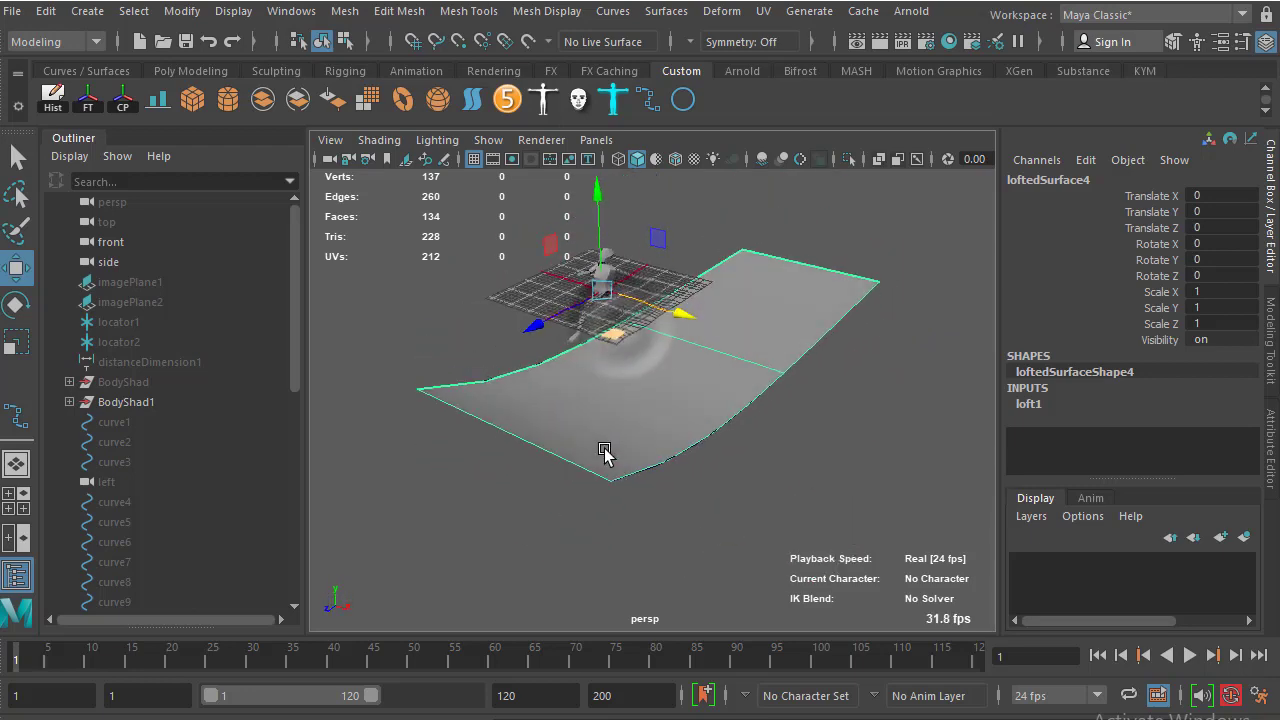
Apply Surfaces > Reverse Direction to loftedSurface4 and re-check it from new angles
{"action": "left_click", "coordinate": [667, 12]}
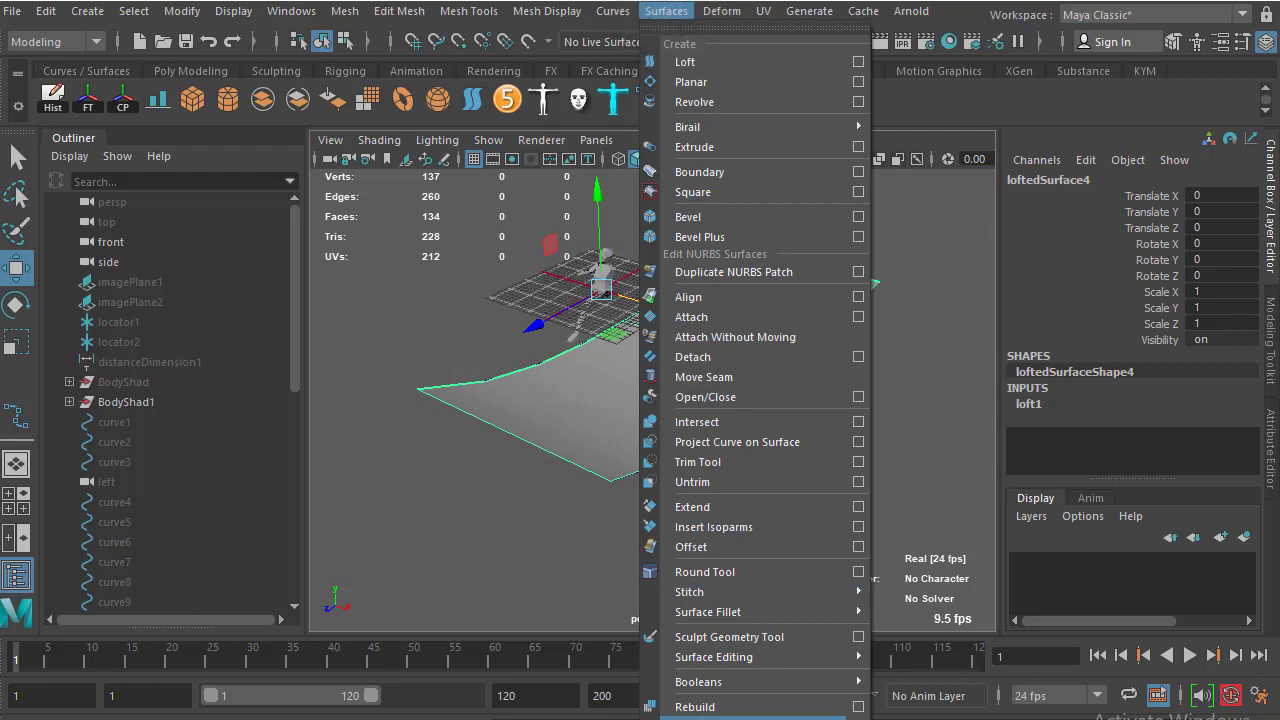
{"action": "left_click", "coordinate": [700, 717]}
{"action": "left_click_drag", "start_coordinate": [674, 463], "coordinate": [851, 329], "text": "alt"}
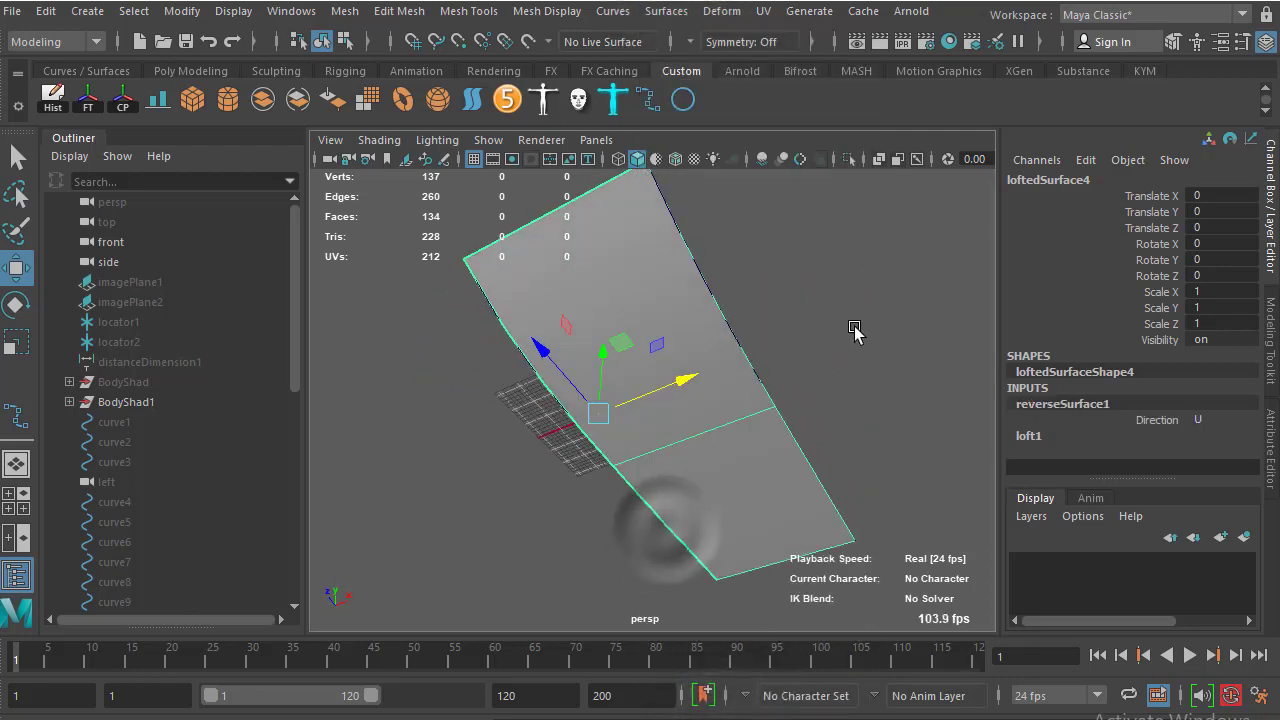
{"action": "left_click", "coordinate": [851, 329]}
{"action": "left_click", "coordinate": [725, 390]}
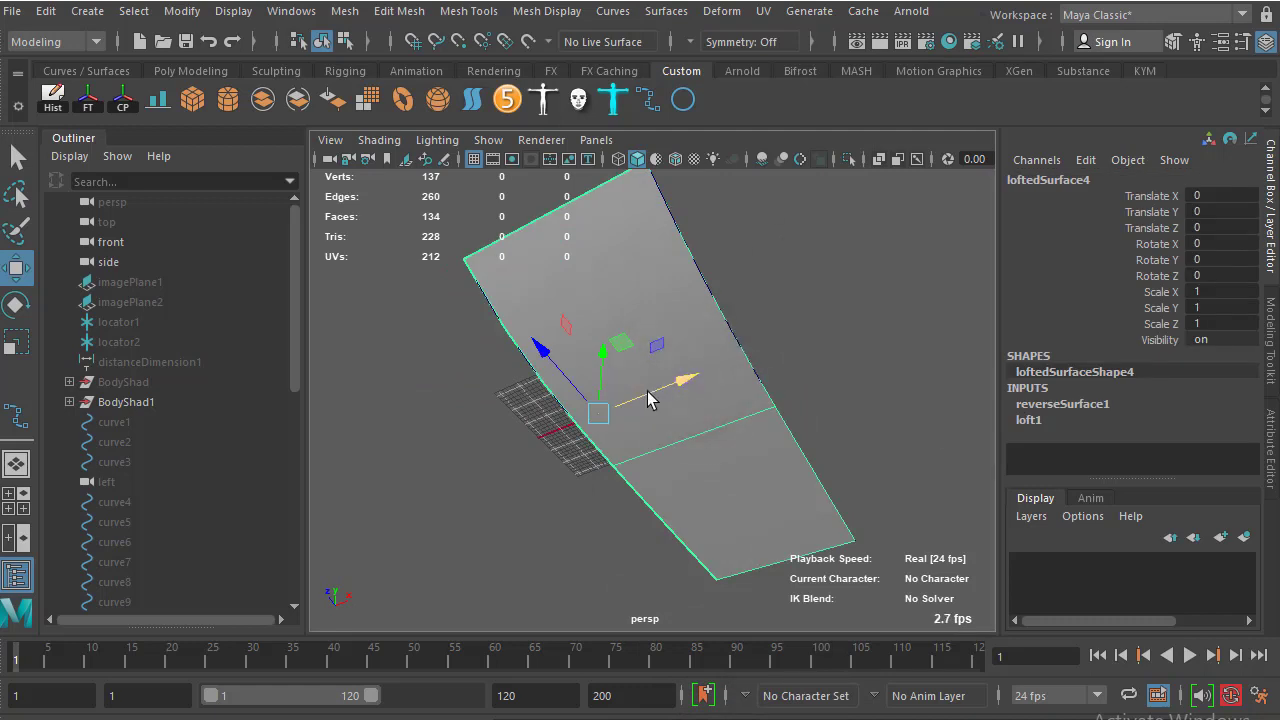
{"action": "left_click_drag", "start_coordinate": [649, 397], "coordinate": [603, 395], "text": "alt"}
{"action": "key", "text": "w"}
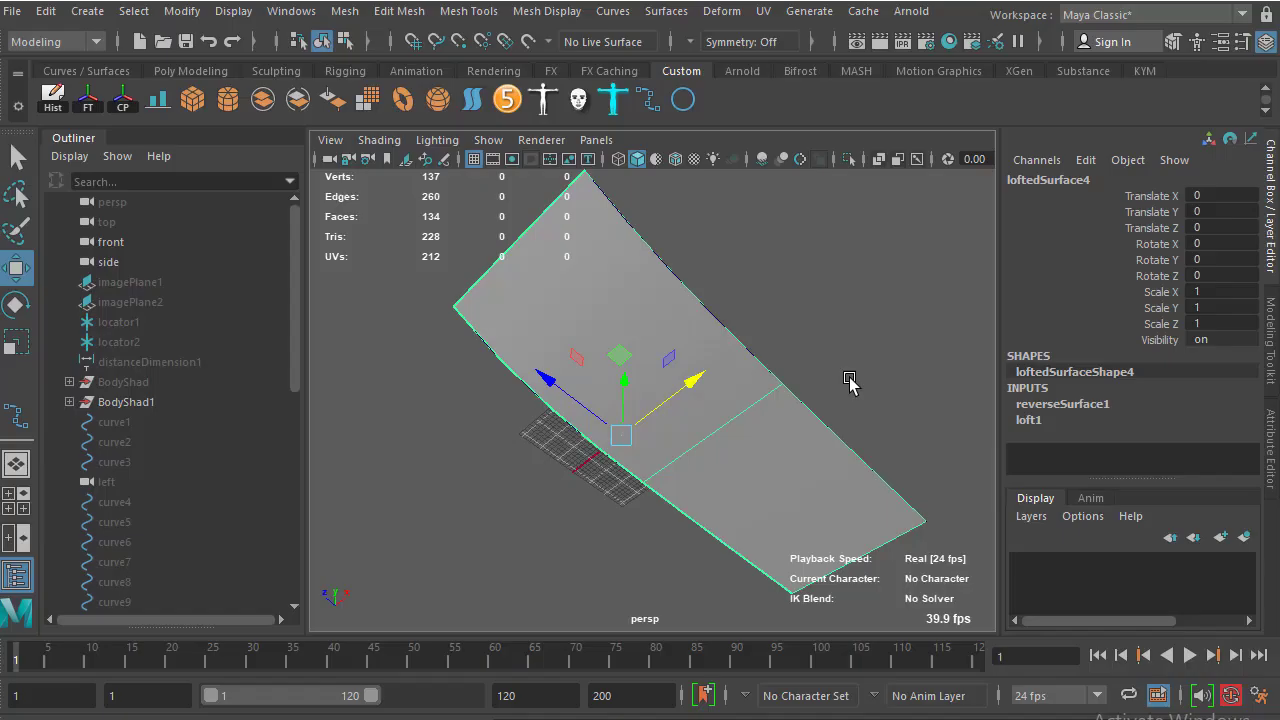
{"action": "mouse_move", "coordinate": [801, 362]}
{"action": "left_mouse_down", "text": "alt"}
{"action": "mouse_move", "coordinate": [671, 366]}
{"action": "mouse_move", "coordinate": [871, 277]}
{"action": "left_mouse_up", "text": "alt"}
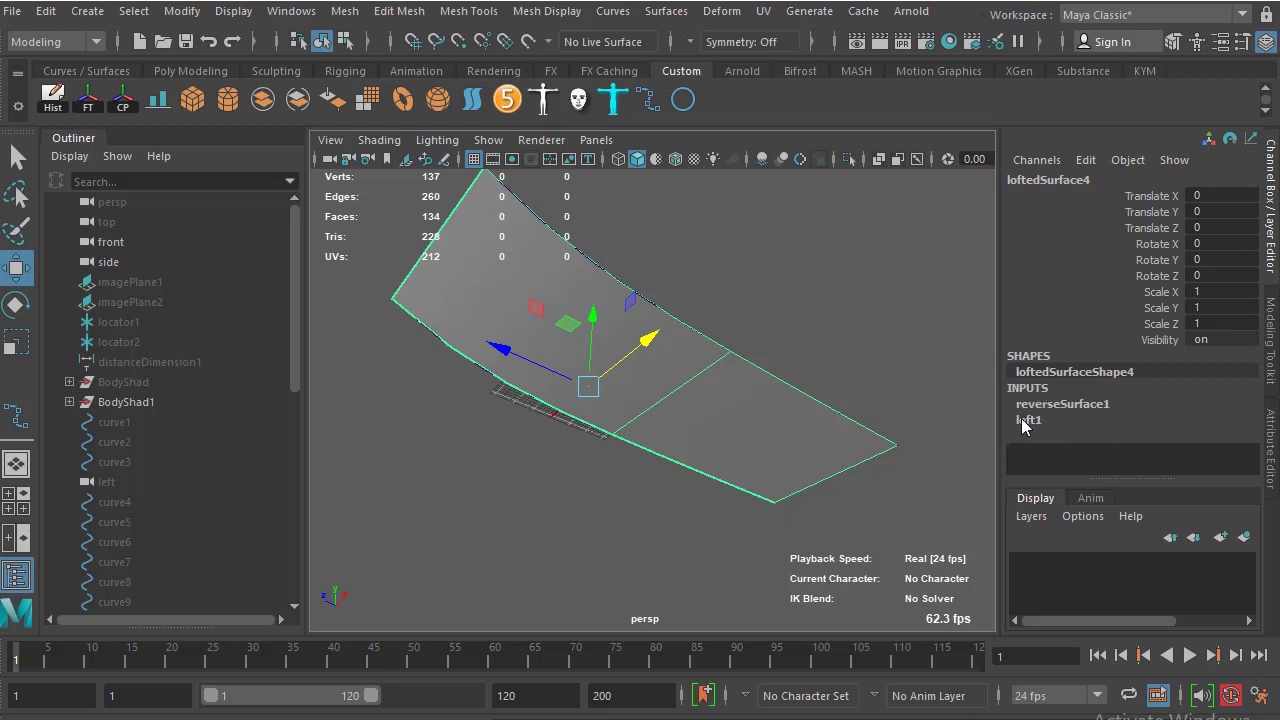
Review the reverseSurface1 and loft1 settings in the Channel Box and reselect the surface
{"action": "left_click", "coordinate": [1073, 404]}
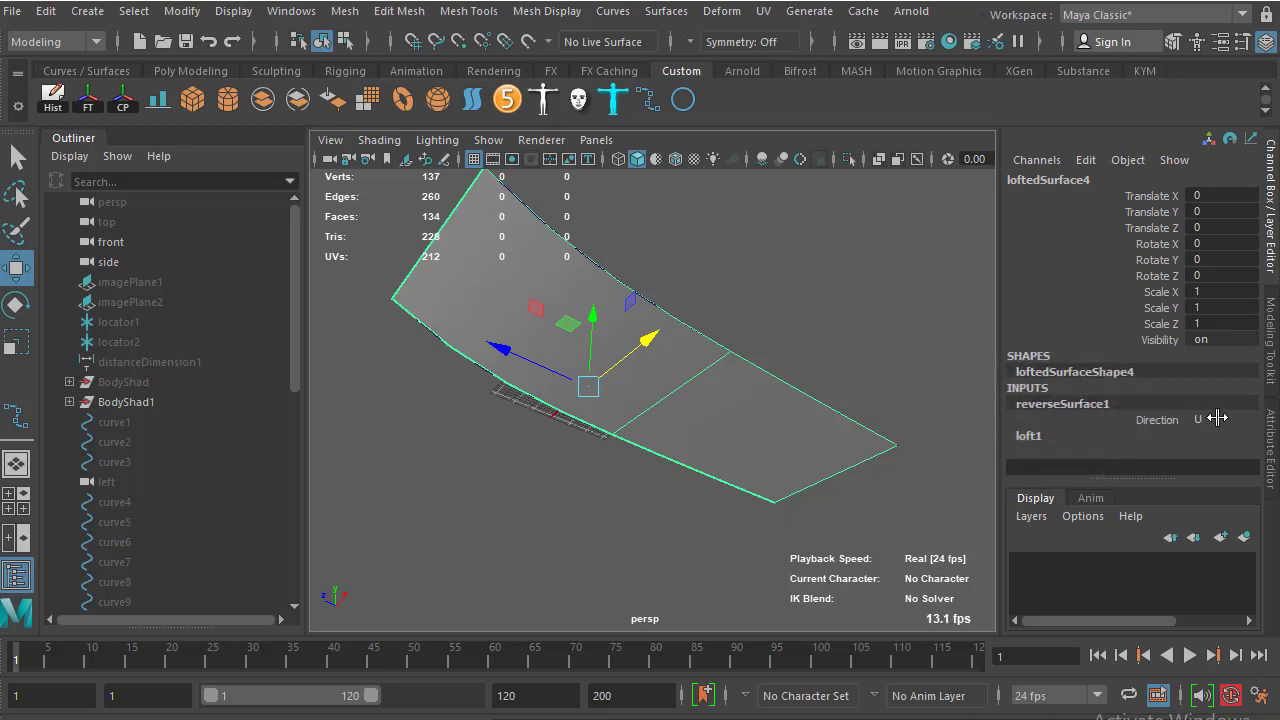
{"action": "left_click", "coordinate": [1050, 440]}
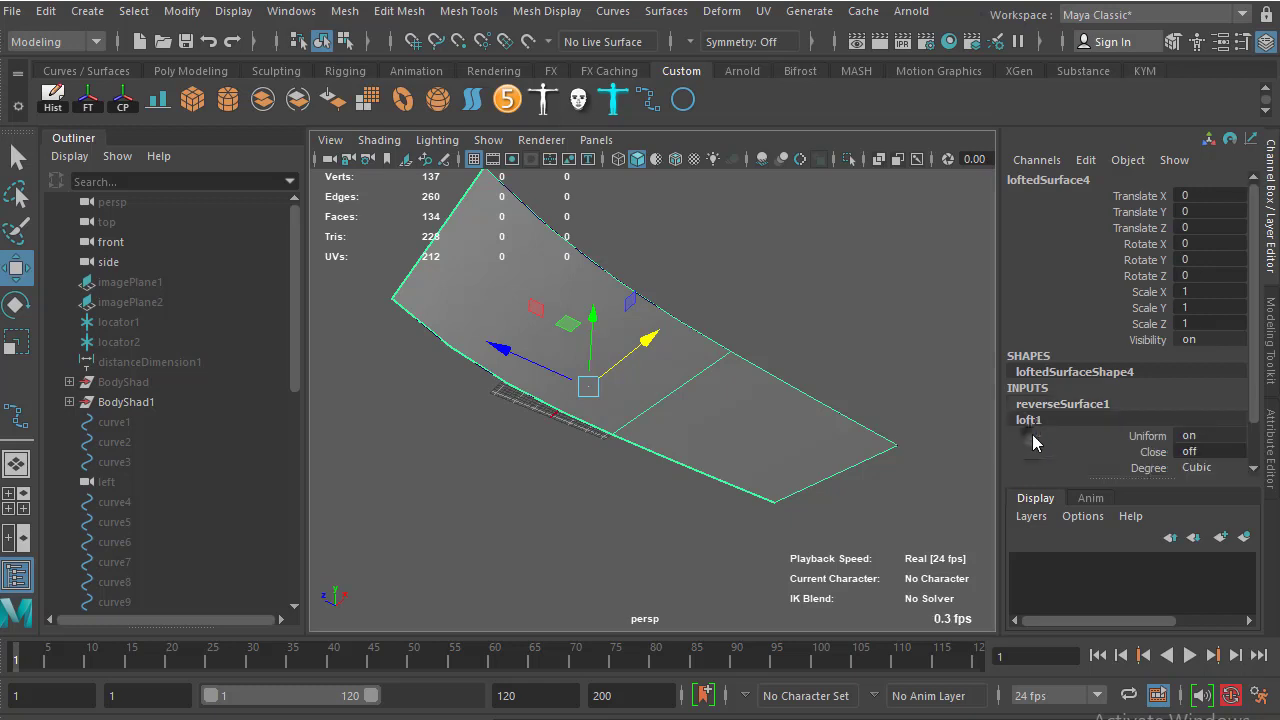
{"action": "left_click", "coordinate": [1020, 358]}
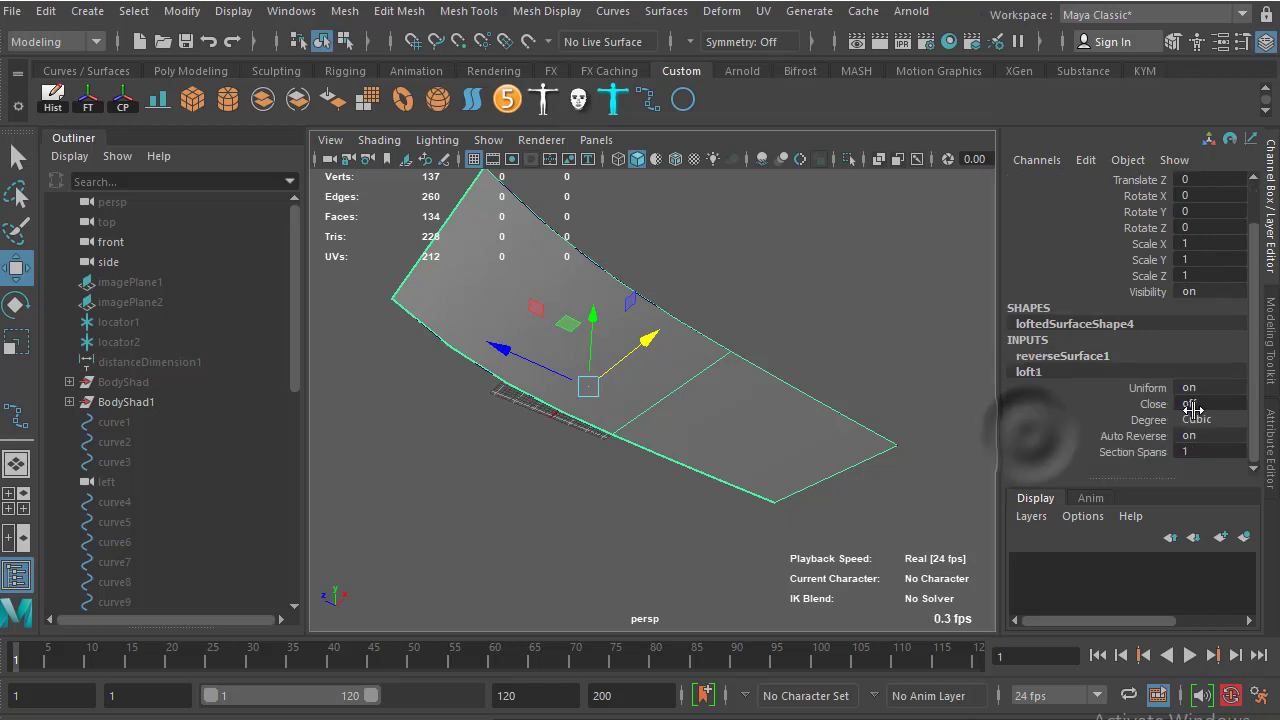
{"action": "left_click", "coordinate": [1043, 366]}
{"action": "left_click", "coordinate": [765, 292]}
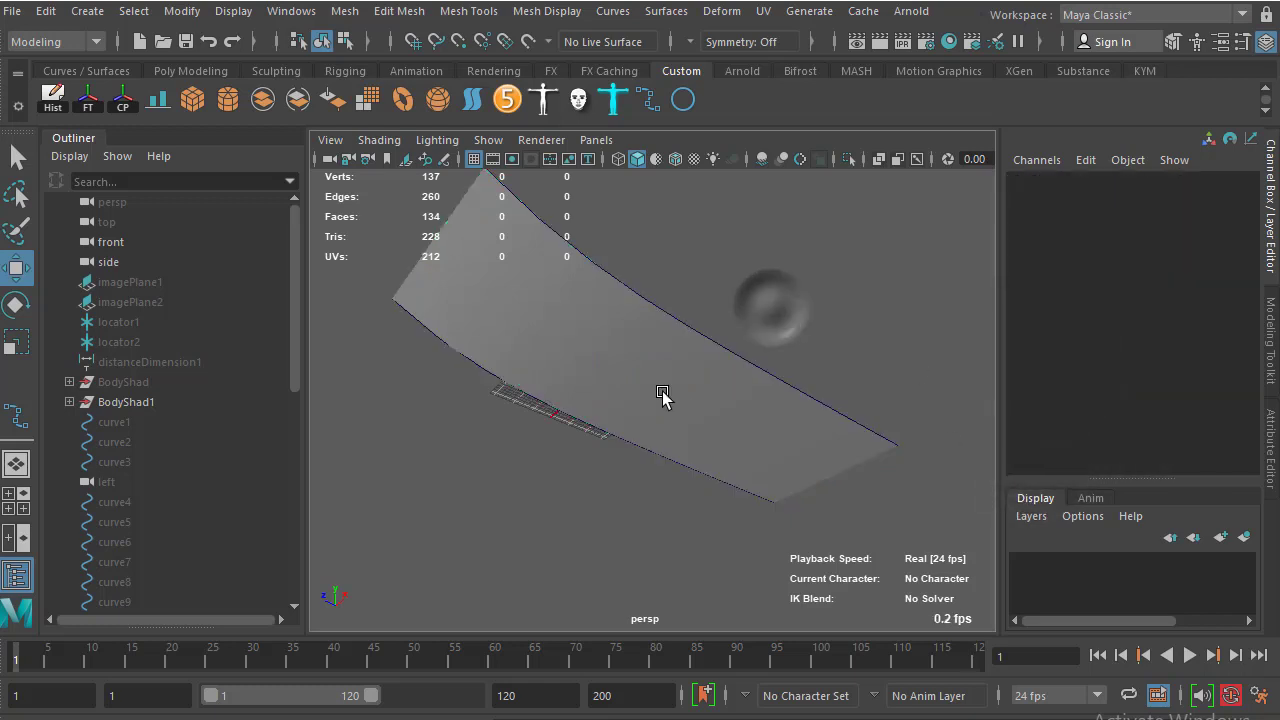
{"action": "left_click", "coordinate": [663, 393]}
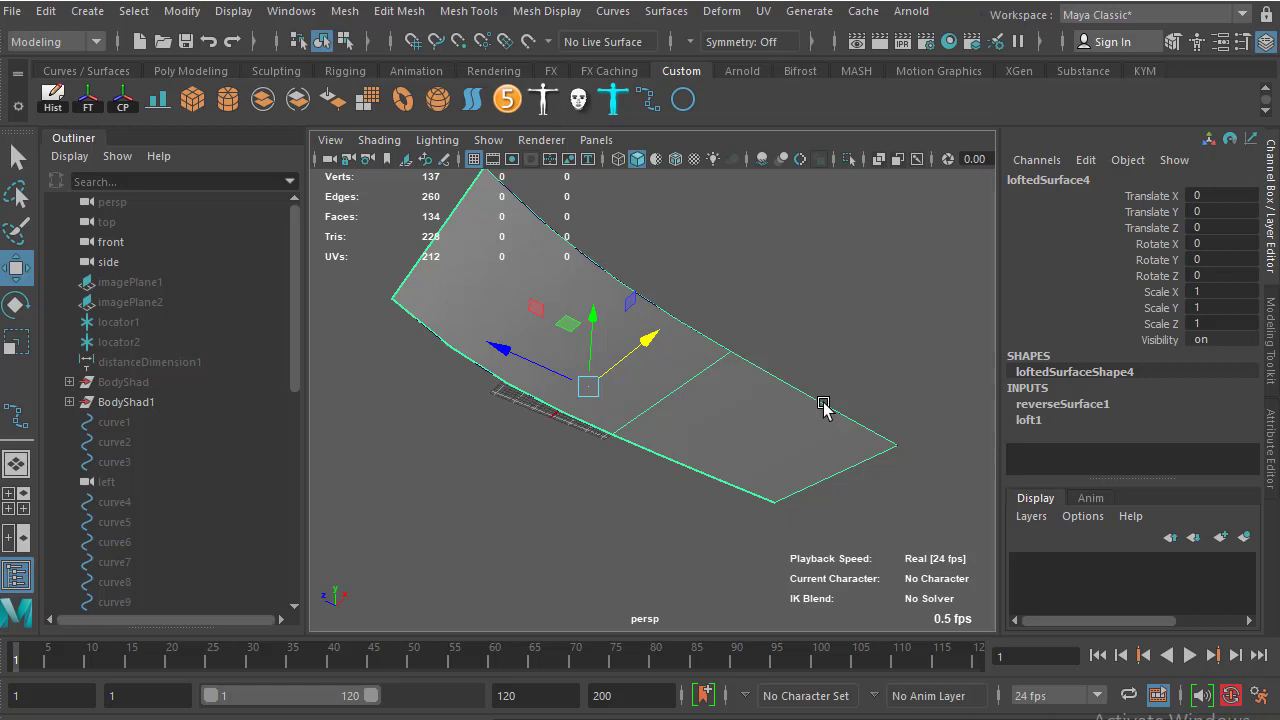
{"action": "mouse_move", "coordinate": [757, 383]}
{"action": "left_mouse_down", "text": "alt"}
{"action": "mouse_move", "coordinate": [791, 431]}
{"action": "mouse_move", "coordinate": [764, 364]}
{"action": "left_mouse_up", "text": "alt"}
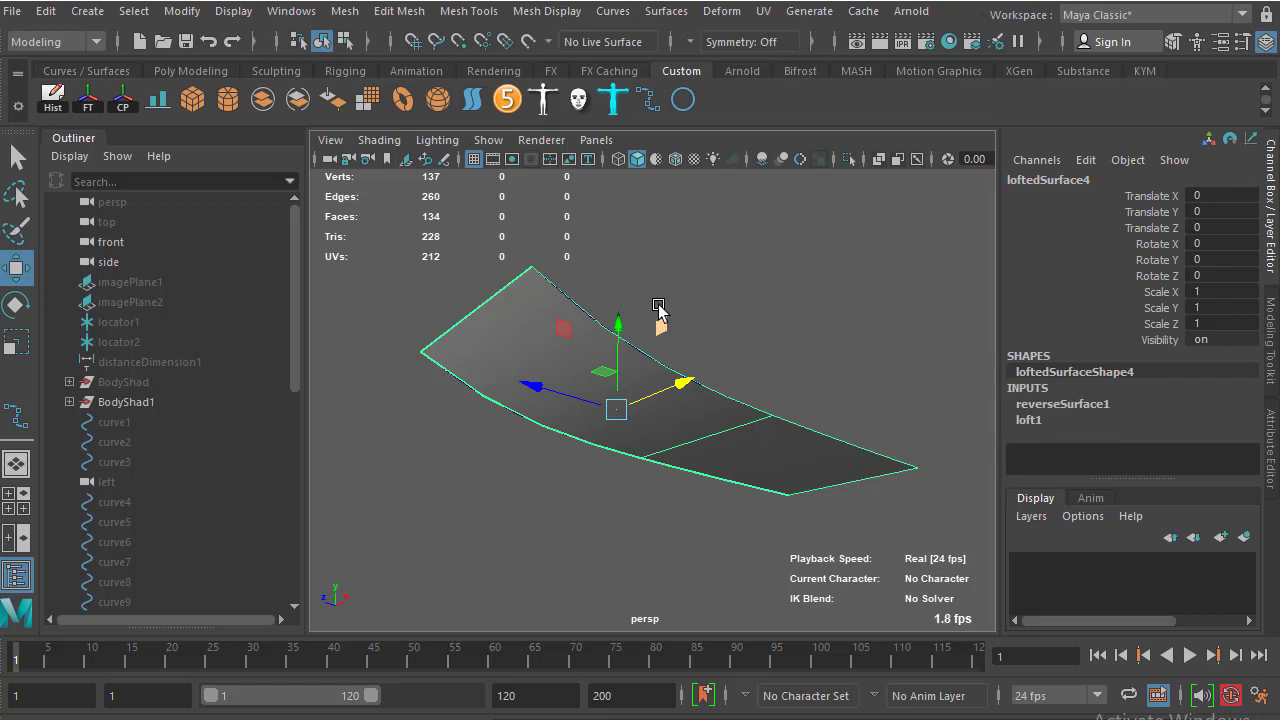
{"action": "left_click_drag", "start_coordinate": [658, 310], "coordinate": [646, 294], "text": "alt"}
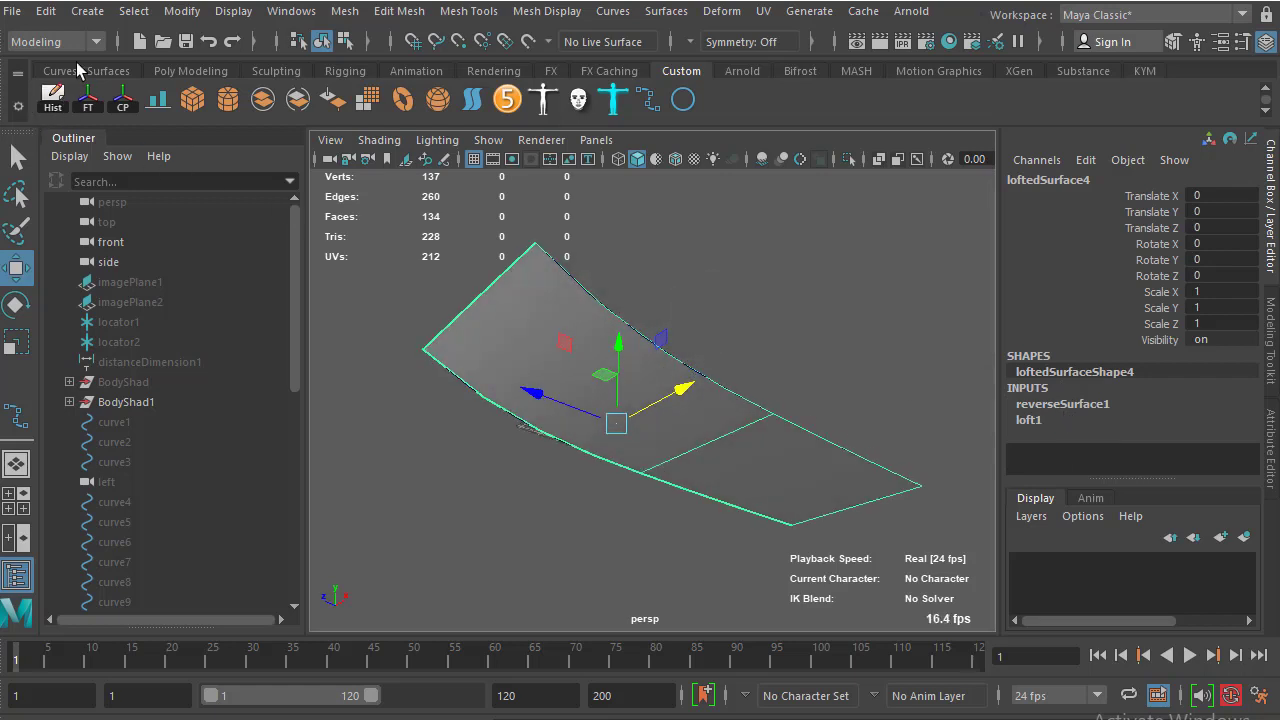
Delete loftedSurface4's history via Edit > Delete by Type > Non-Deformer History
{"action": "left_click", "coordinate": [46, 11]}
{"action": "mouse_move", "coordinate": [103, 247]}
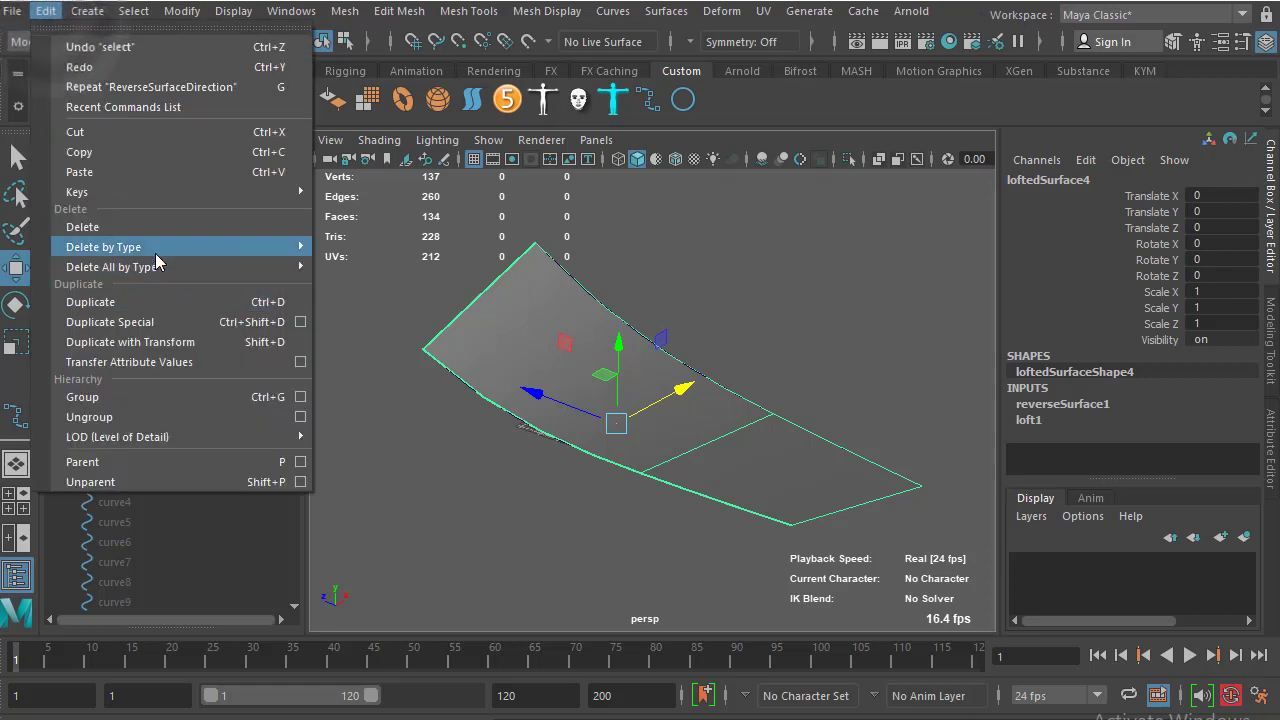
{"action": "left_click", "coordinate": [500, 266]}
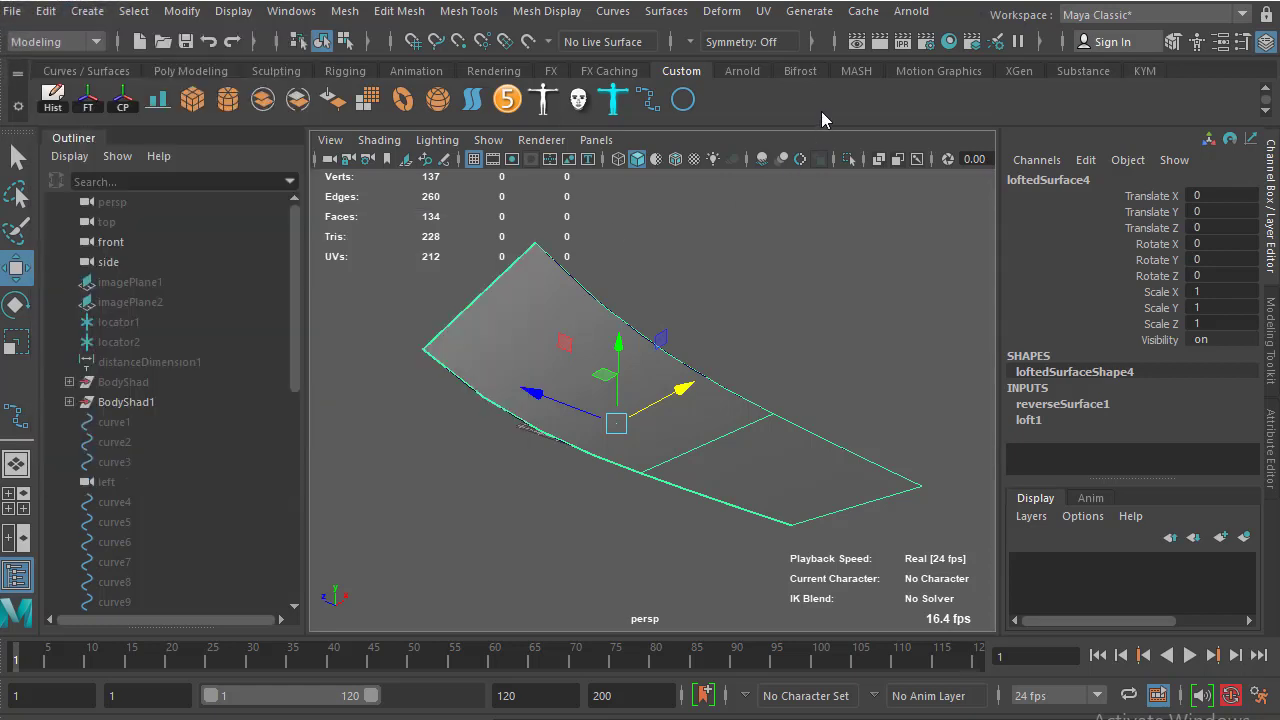
{"action": "left_click", "coordinate": [53, 100]}
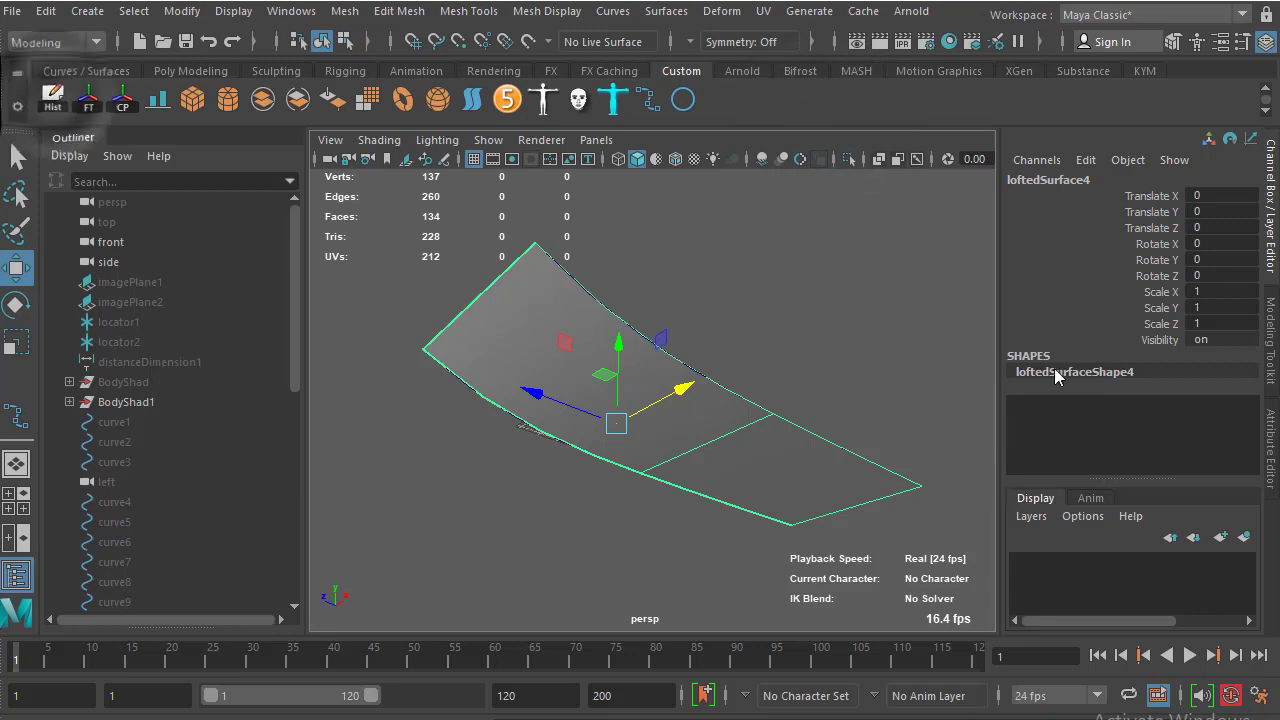
{"action": "mouse_move", "coordinate": [757, 428]}
{"action": "left_mouse_down", "text": "alt"}
{"action": "mouse_move", "coordinate": [829, 334]}
{"action": "mouse_move", "coordinate": [798, 322]}
{"action": "mouse_move", "coordinate": [800, 366]}
{"action": "mouse_move", "coordinate": [736, 372]}
{"action": "mouse_move", "coordinate": [798, 362]}
{"action": "mouse_move", "coordinate": [766, 380]}
{"action": "mouse_move", "coordinate": [780, 362]}
{"action": "mouse_move", "coordinate": [760, 336]}
{"action": "mouse_move", "coordinate": [803, 326]}
{"action": "left_mouse_up", "text": "alt"}
{"action": "left_click", "coordinate": [830, 320]}
{"action": "left_click", "coordinate": [727, 447]}
{"action": "left_click", "coordinate": [766, 380]}
{"action": "left_click", "coordinate": [643, 394]}
In the side view, select Hull in the Outliner and unhide it
{"action": "key", "text": "space"}
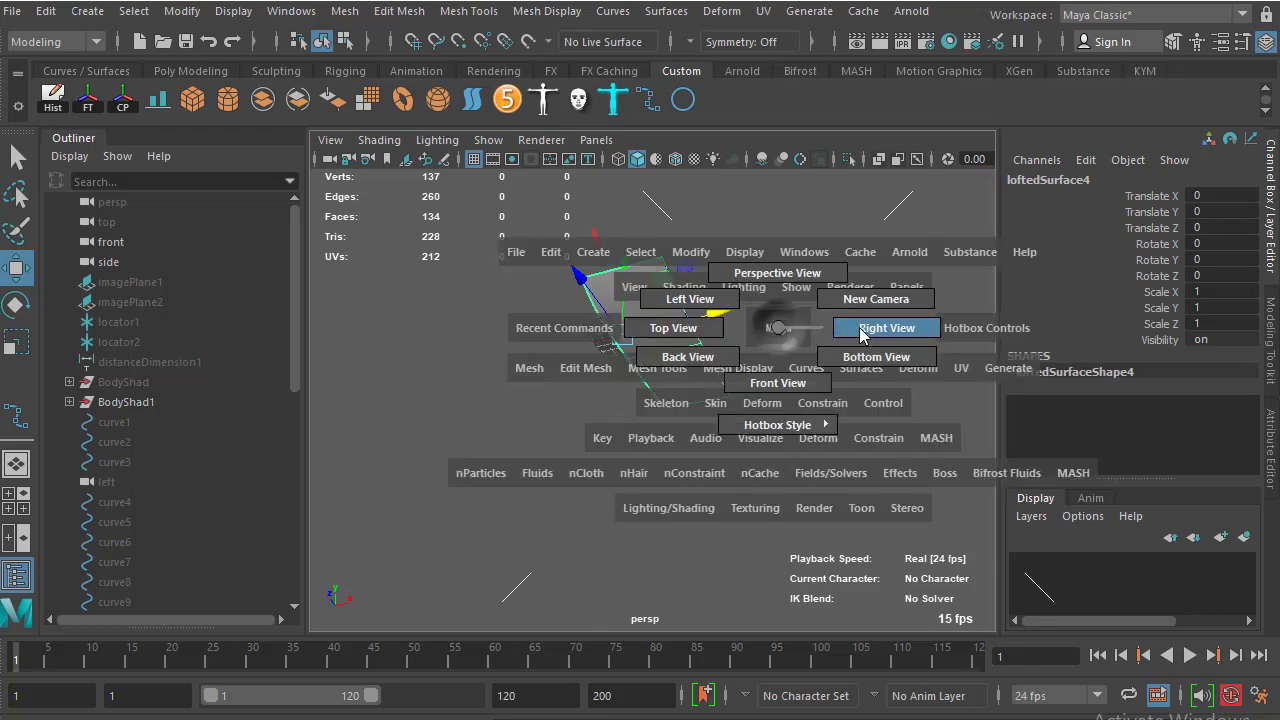
{"action": "left_click", "coordinate": [802, 380]}
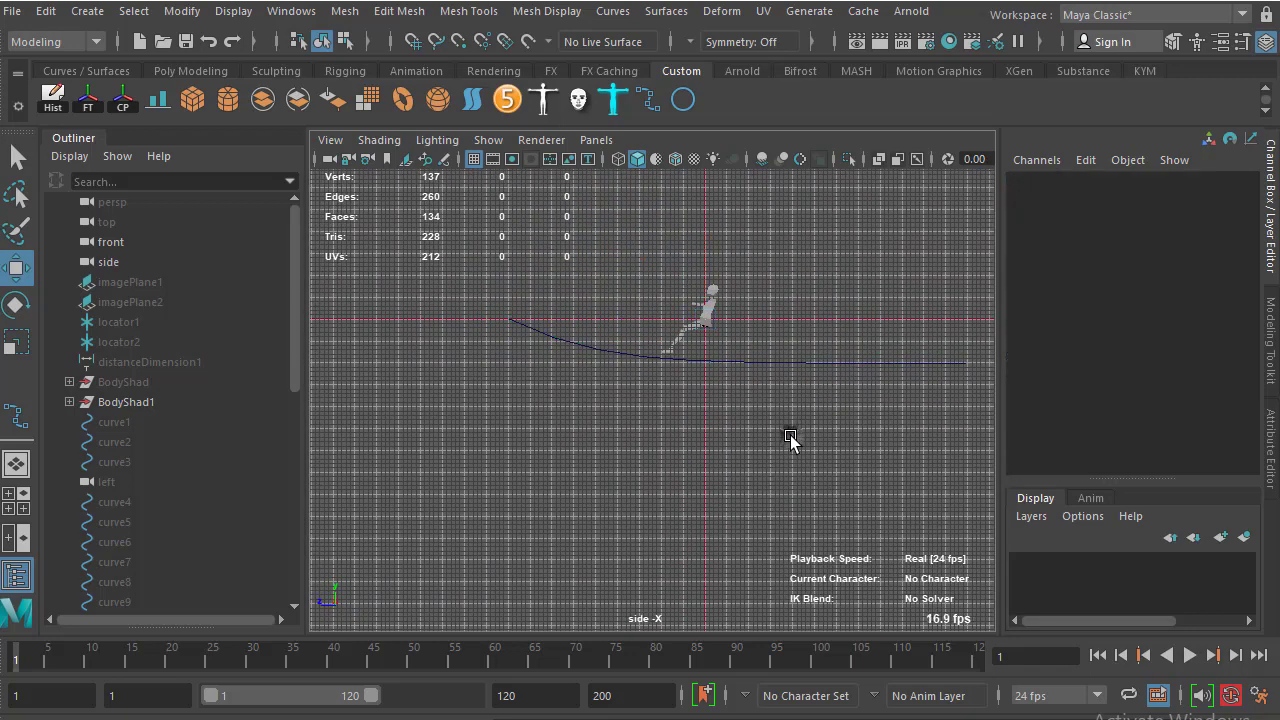
{"action": "middle_click_drag", "start_coordinate": [791, 437], "coordinate": [771, 429], "text": "alt"}
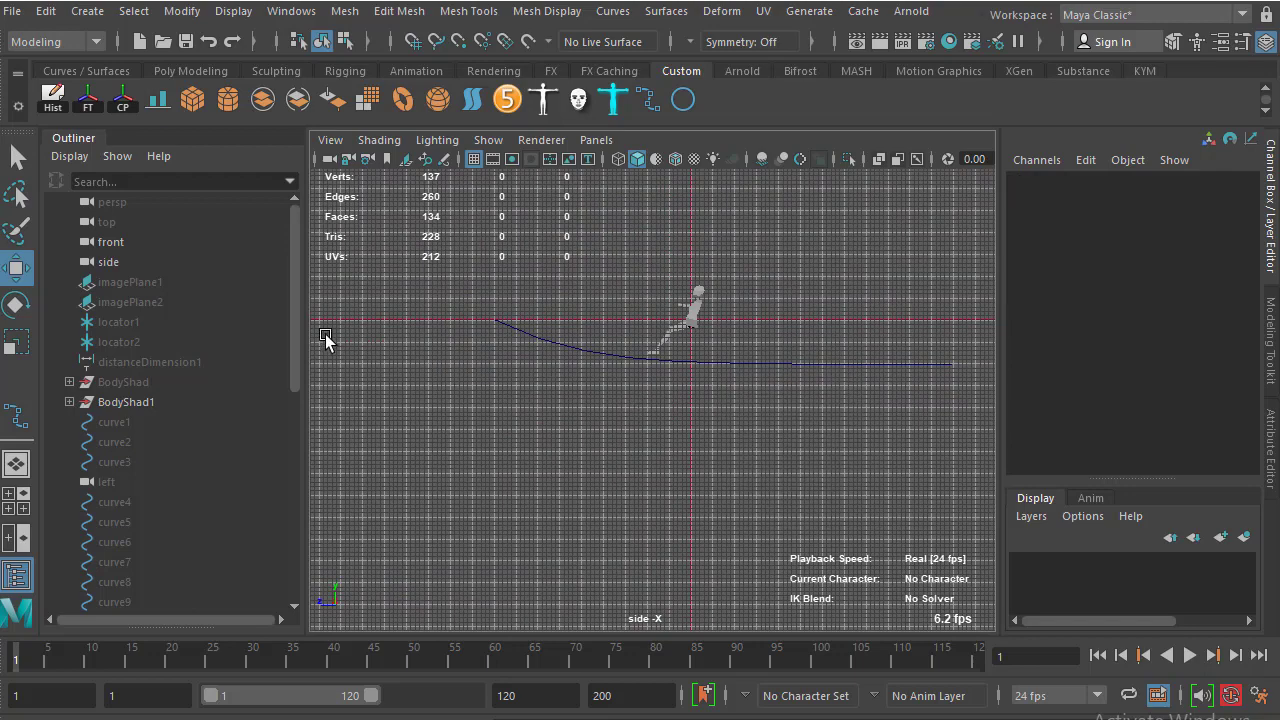
{"action": "left_click_drag", "start_coordinate": [293, 326], "coordinate": [293, 543]}
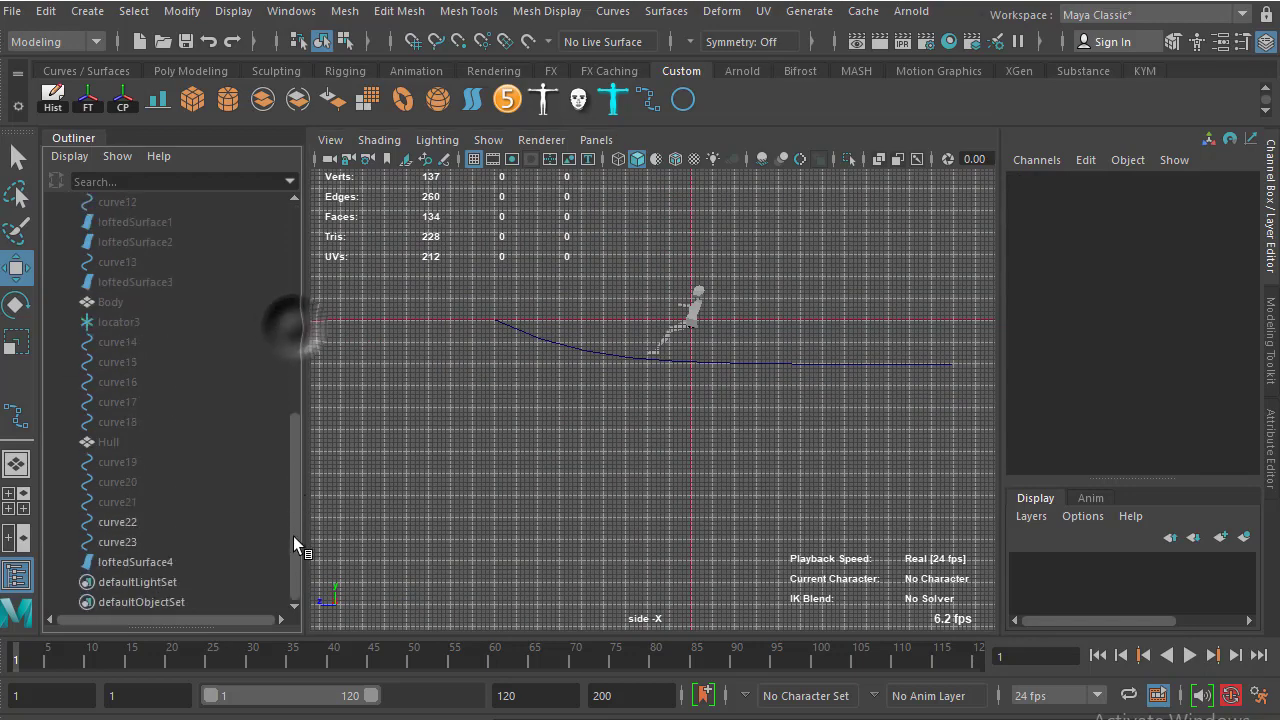
{"action": "left_click", "coordinate": [112, 442]}
{"action": "key", "text": "shift+h"}
Inspect Hull in perspective, hide it with Ctrl+H, and return to the side view
{"action": "key", "text": "space"}
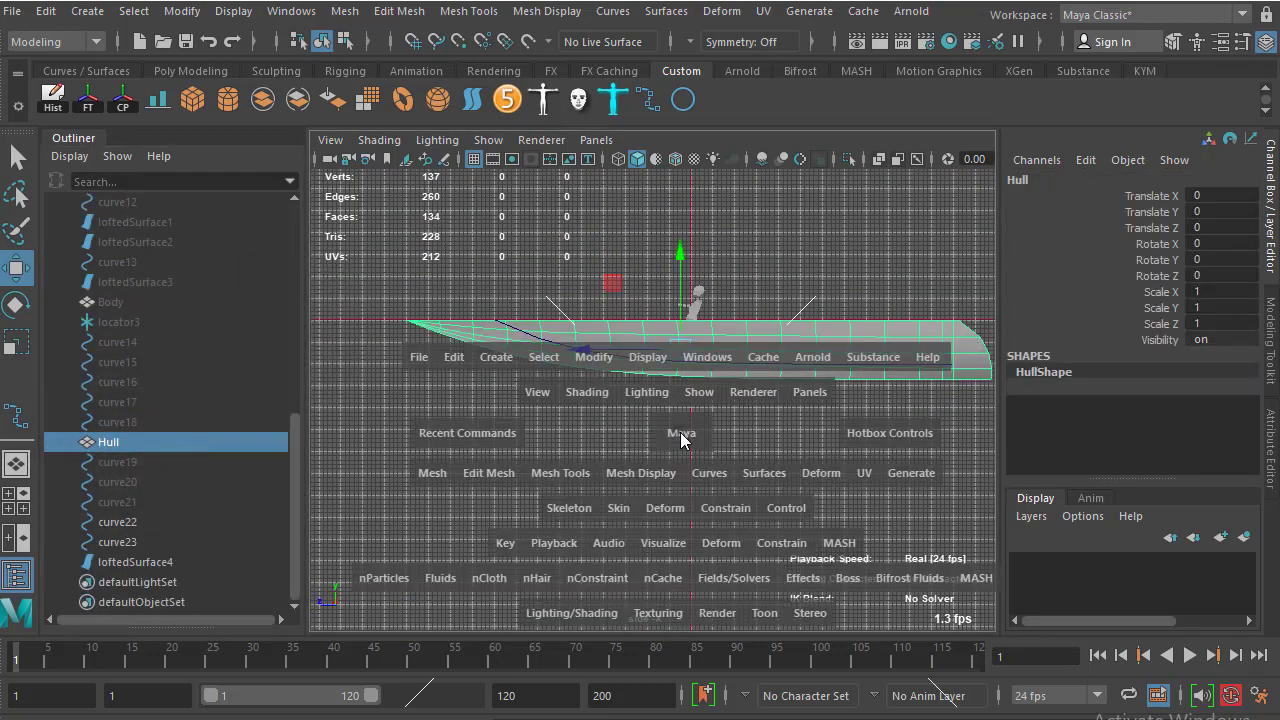
{"action": "mouse_move", "coordinate": [682, 440]}
{"action": "left_mouse_down"}
{"action": "mouse_move", "coordinate": [706, 410]}
{"action": "mouse_move", "coordinate": [791, 428]}
{"action": "left_mouse_up"}
{"action": "left_click", "coordinate": [791, 428]}
{"action": "mouse_move", "coordinate": [671, 428]}
{"action": "right_mouse_down", "text": "alt"}
{"action": "mouse_move", "coordinate": [720, 500]}
{"action": "mouse_move", "coordinate": [710, 540]}
{"action": "right_mouse_up", "text": "alt"}
{"action": "mouse_move", "coordinate": [710, 540]}
{"action": "left_mouse_down", "text": "alt"}
{"action": "mouse_move", "coordinate": [663, 463]}
{"action": "mouse_move", "coordinate": [657, 320]}
{"action": "left_mouse_up", "text": "alt"}
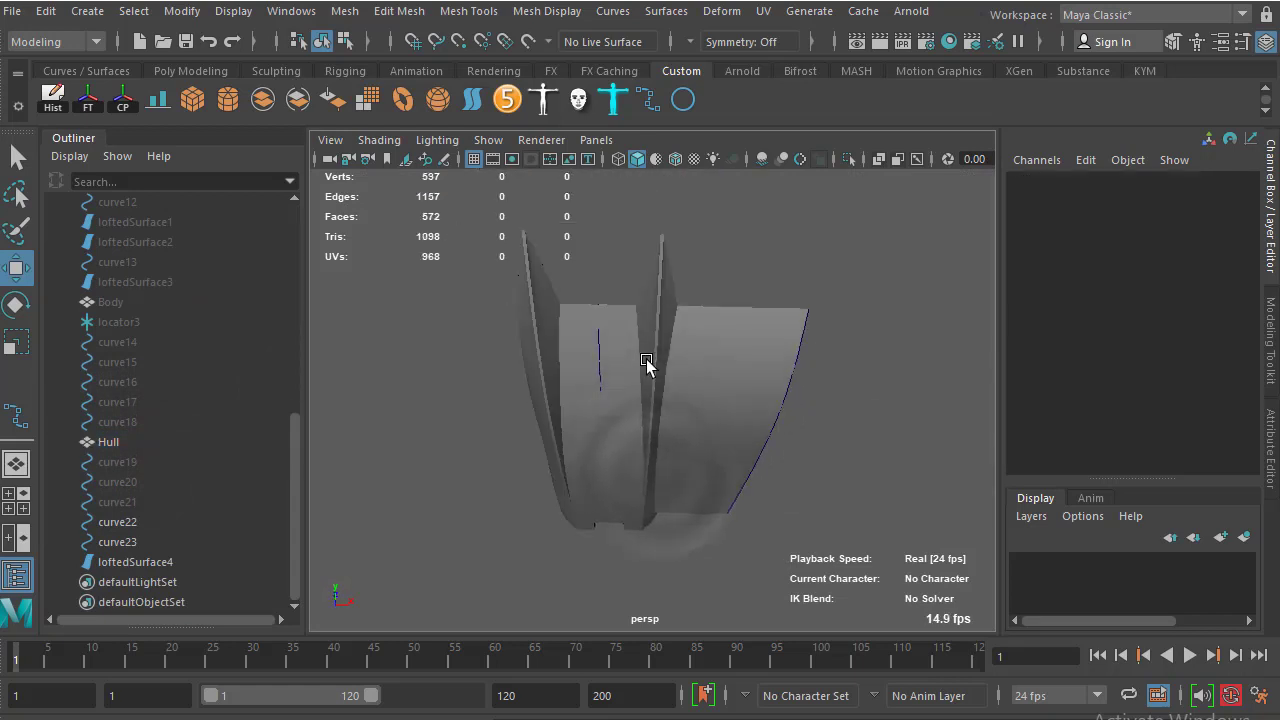
{"action": "left_click", "coordinate": [663, 311]}
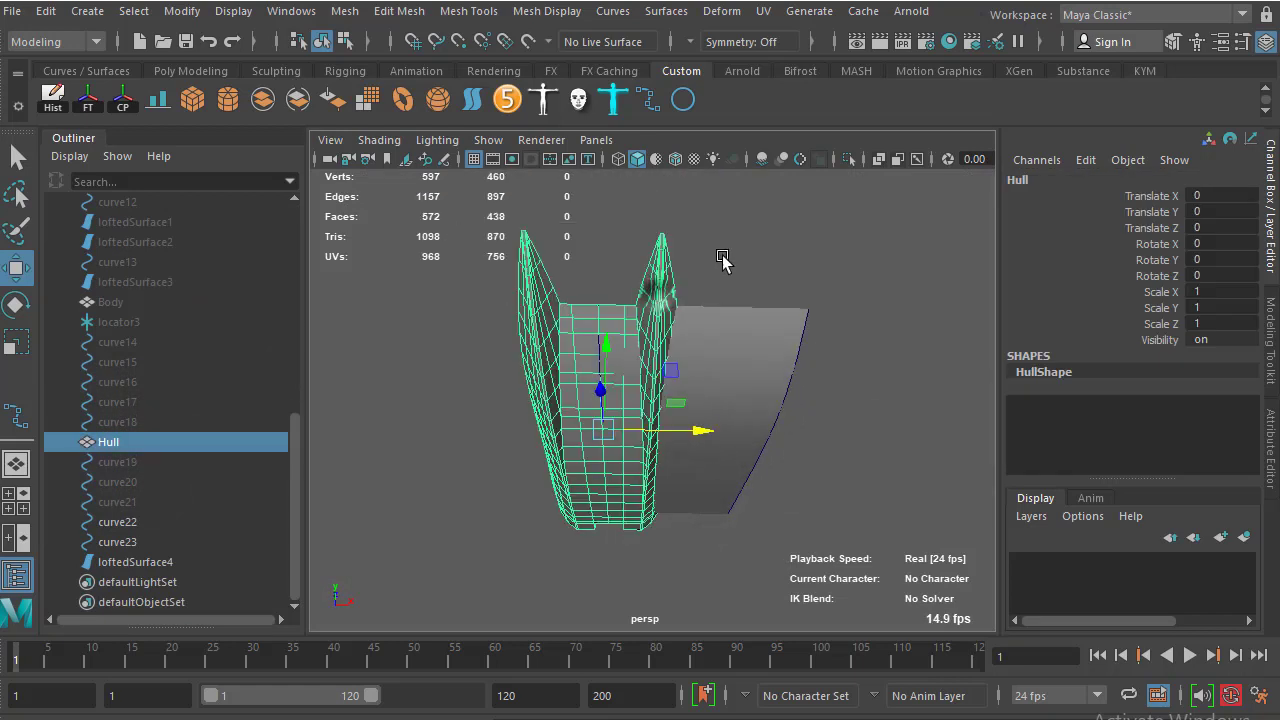
{"action": "key", "text": "ctrl+h"}
{"action": "mouse_move", "coordinate": [793, 390]}
{"action": "left_mouse_down", "text": "alt"}
{"action": "mouse_move", "coordinate": [766, 451]}
{"action": "mouse_move", "coordinate": [697, 417]}
{"action": "mouse_move", "coordinate": [773, 452]}
{"action": "left_mouse_up", "text": "alt"}
{"action": "key", "text": "space"}
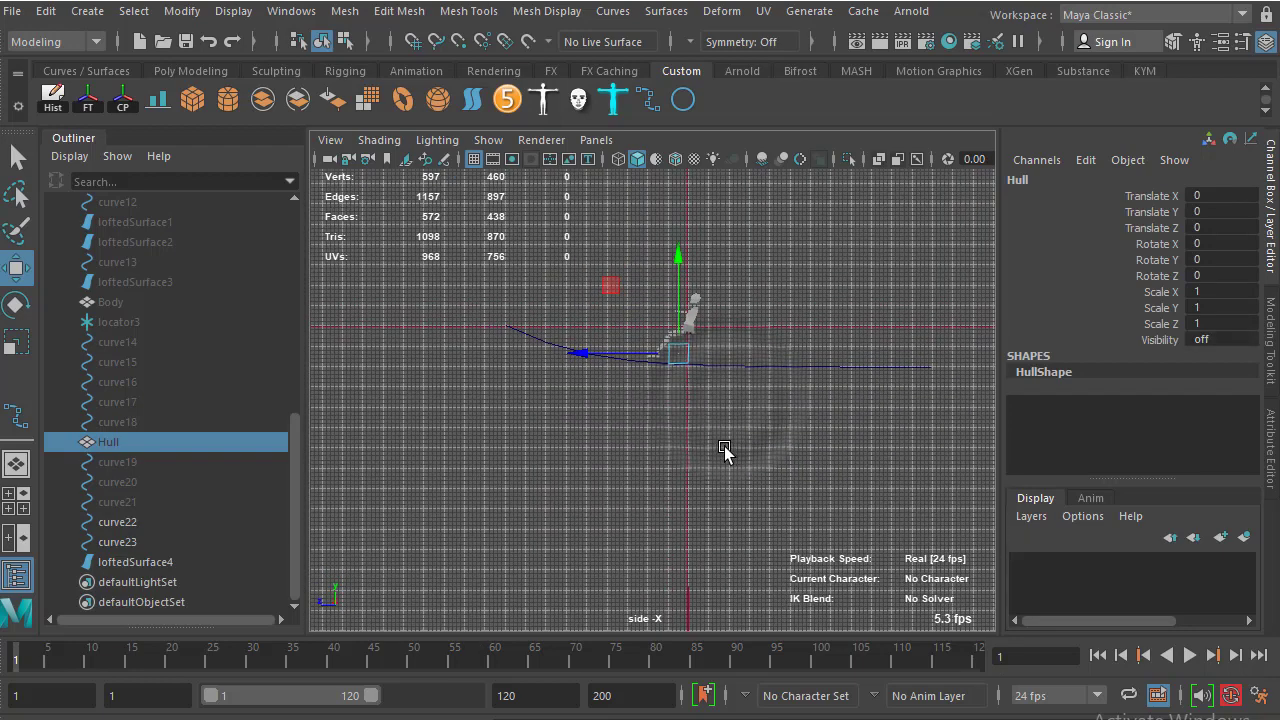
{"action": "left_click", "coordinate": [690, 425]}
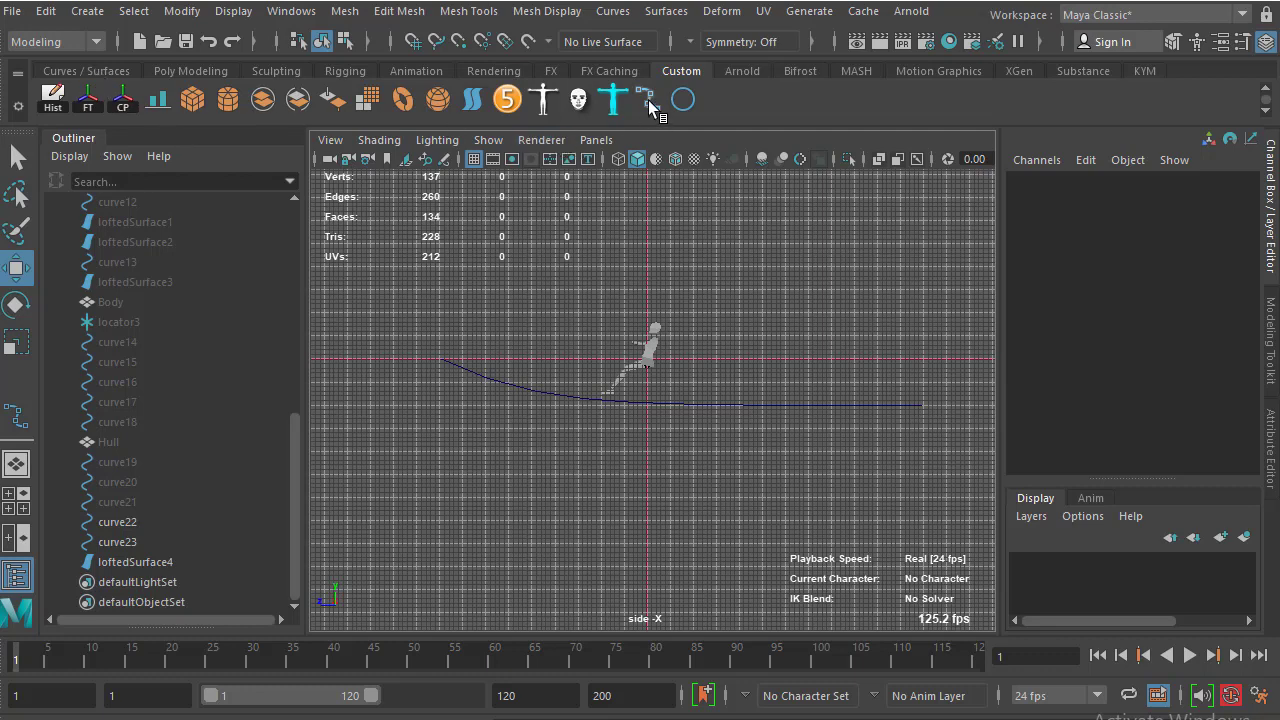
Draw a straight horizontal CV curve, curve24, beneath the arced hull rail in the side view
{"action": "left_click", "coordinate": [93, 14]}
{"action": "mouse_move", "coordinate": [130, 162]}
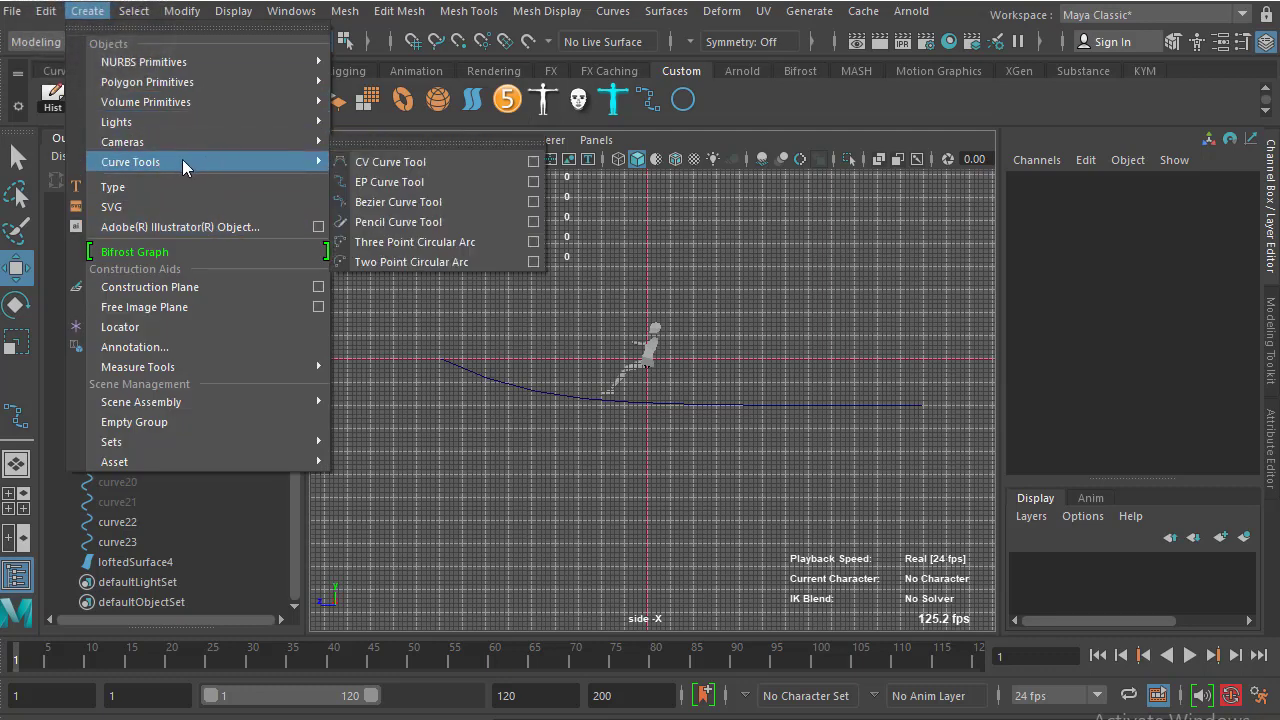
{"action": "left_click", "coordinate": [613, 11]}
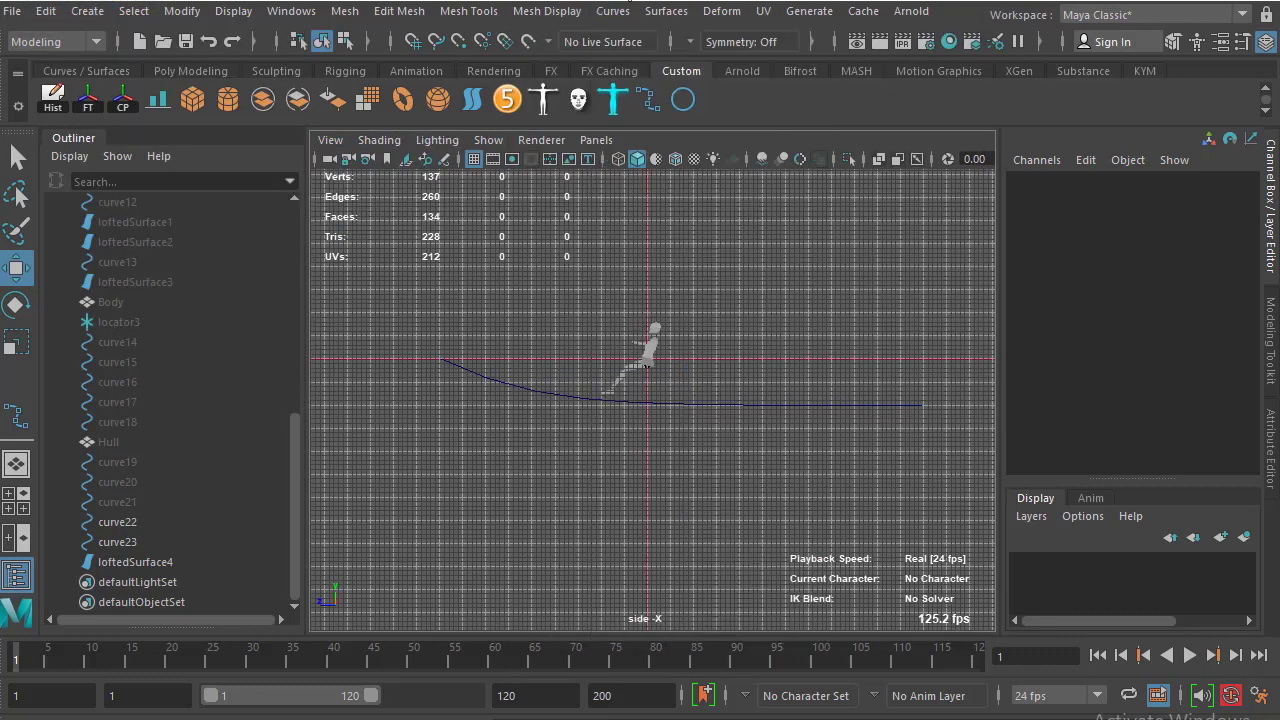
{"action": "left_click", "coordinate": [648, 100]}
{"action": "middle_click_drag", "start_coordinate": [900, 400], "coordinate": [681, 362], "text": "alt"}
{"action": "mouse_move", "coordinate": [681, 362]}
{"action": "right_mouse_down", "text": "alt"}
{"action": "mouse_move", "coordinate": [789, 443]}
{"action": "mouse_move", "coordinate": [693, 402]}
{"action": "right_mouse_up", "text": "alt"}
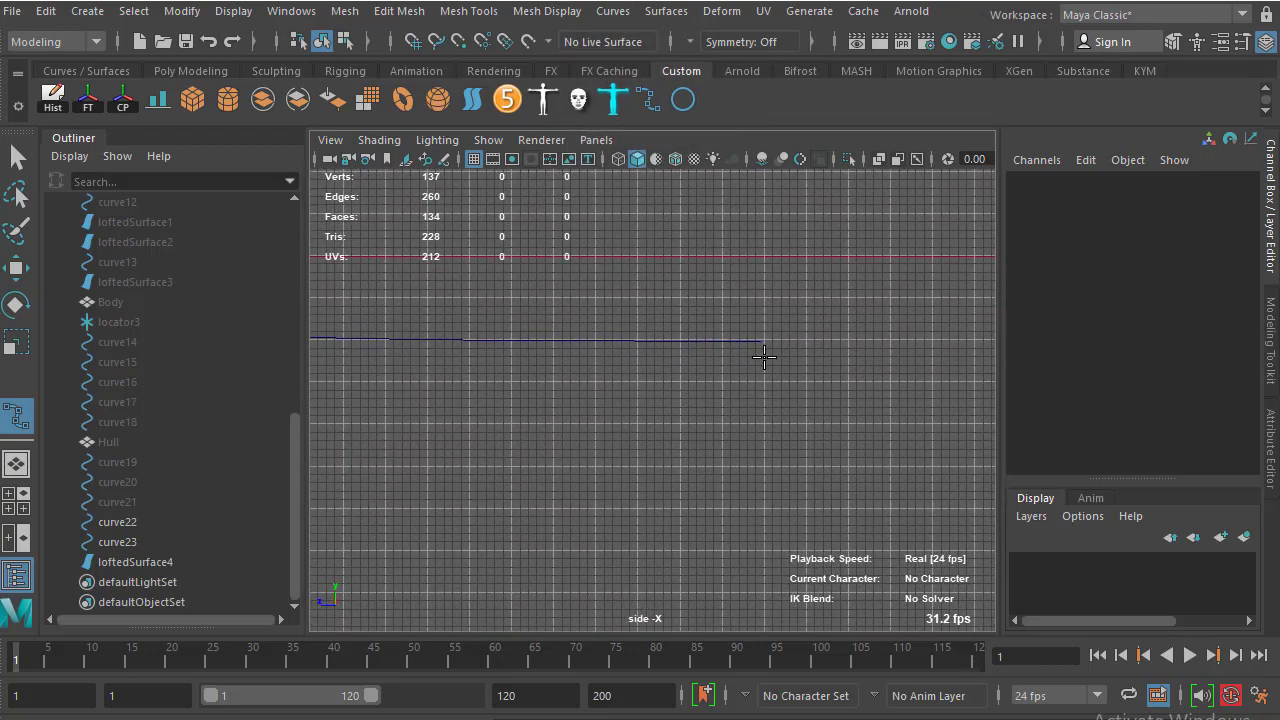
{"action": "key", "text": "Return"}
{"action": "right_click_drag", "start_coordinate": [757, 343], "coordinate": [681, 365], "text": "alt"}
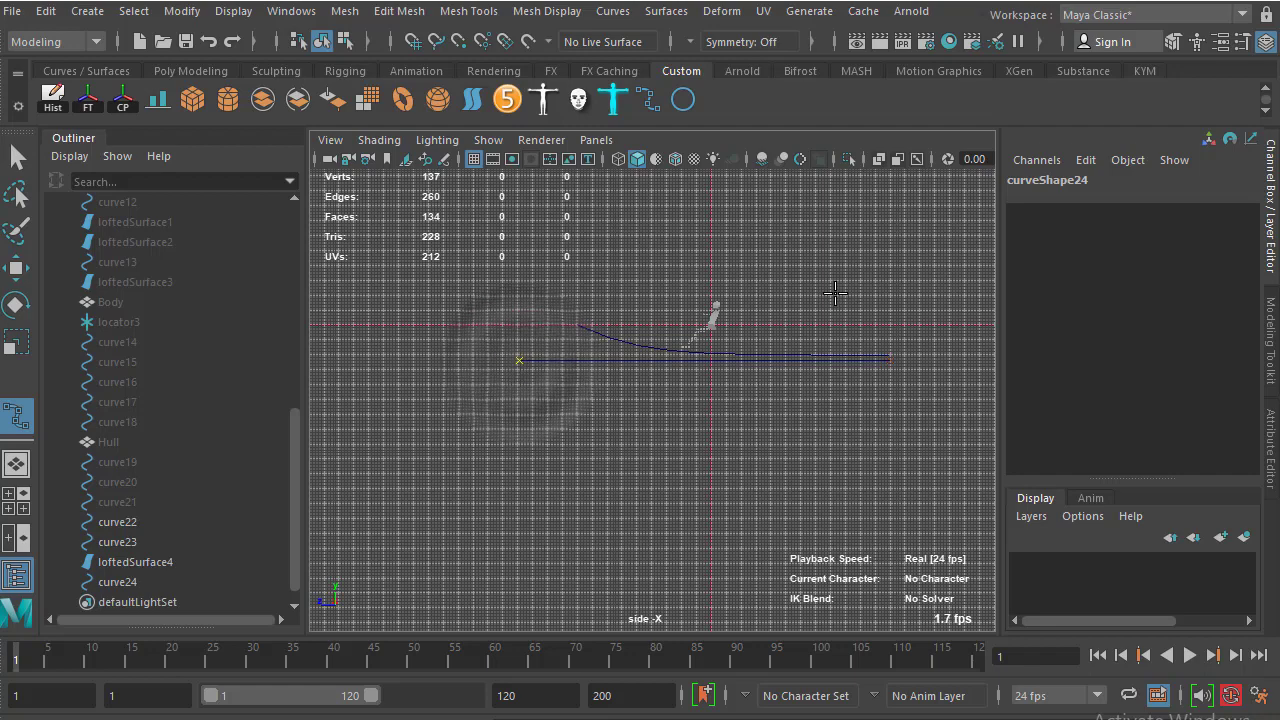
{"action": "key", "text": "w"}
{"action": "scroll", "coordinate": [810, 310], "scroll_direction": "up", "scroll_amount": 1}
{"action": "scroll", "coordinate": [823, 349], "scroll_direction": "up", "scroll_amount": 1}
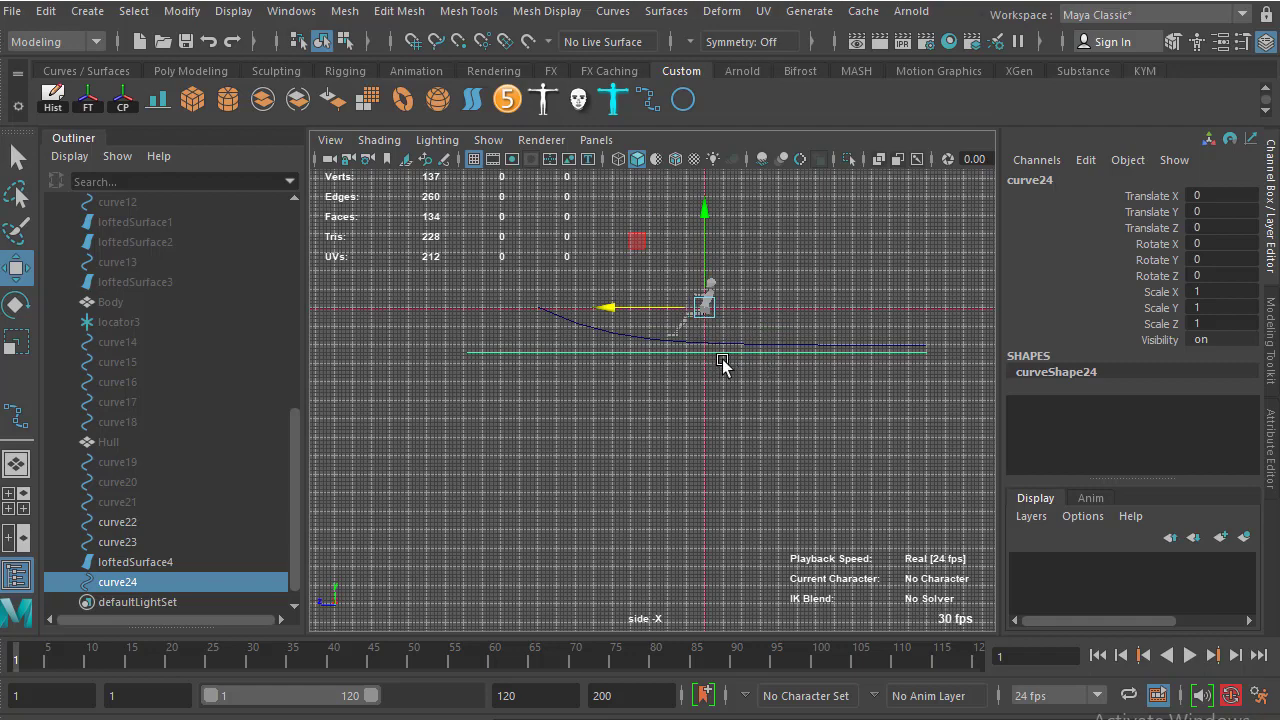
Switch curve24 to control vertices and raise its left-end CV along Y to bend it upward
{"action": "right_click_drag", "start_coordinate": [779, 279], "coordinate": [640, 257]}
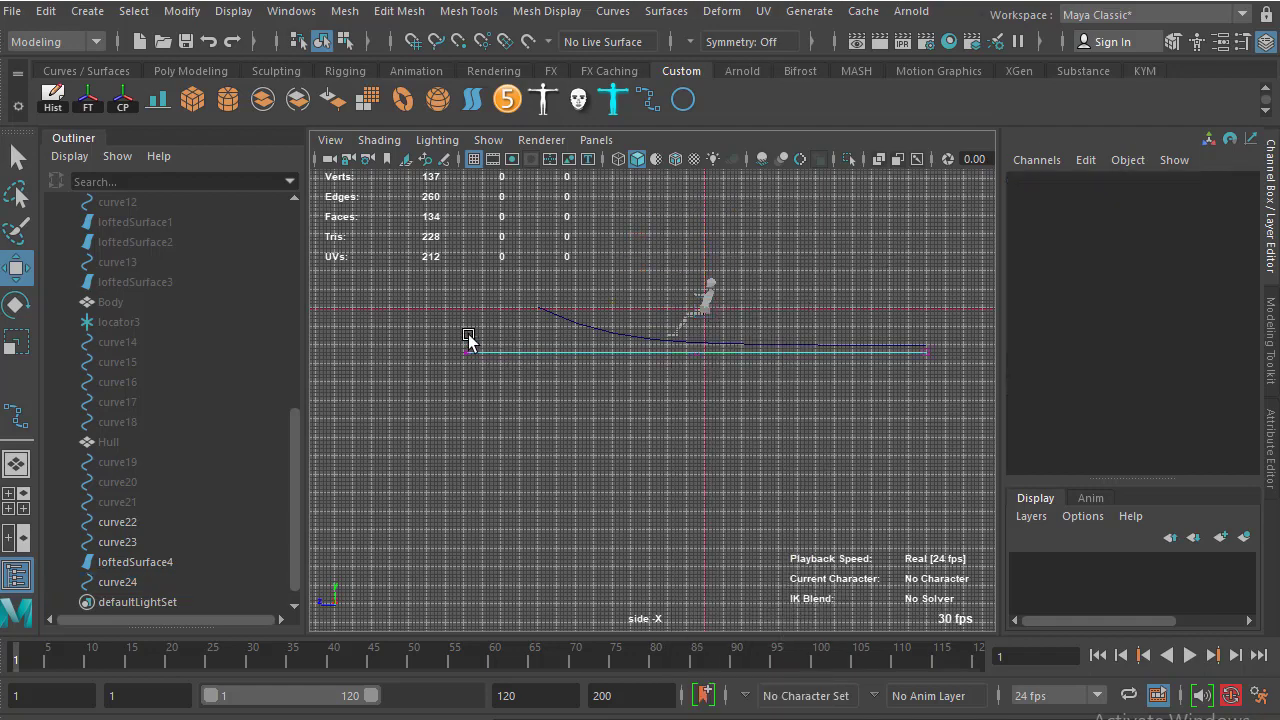
{"action": "left_click_drag", "start_coordinate": [497, 420], "coordinate": [450, 335]}
{"action": "scroll", "coordinate": [448, 363], "scroll_direction": "up", "scroll_amount": 2}
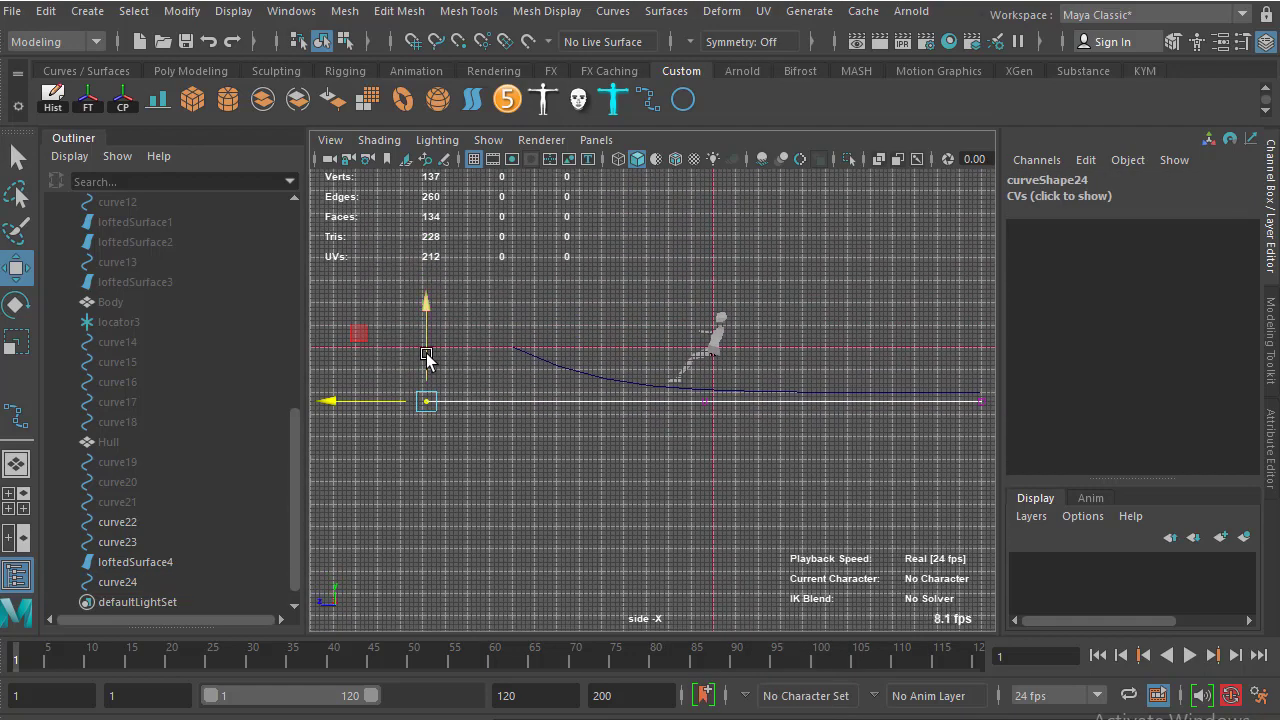
{"action": "mouse_move", "coordinate": [563, 362]}
{"action": "middle_mouse_down", "text": "alt"}
{"action": "mouse_move", "coordinate": [591, 289]}
{"action": "mouse_move", "coordinate": [597, 300]}
{"action": "middle_mouse_up", "text": "alt"}
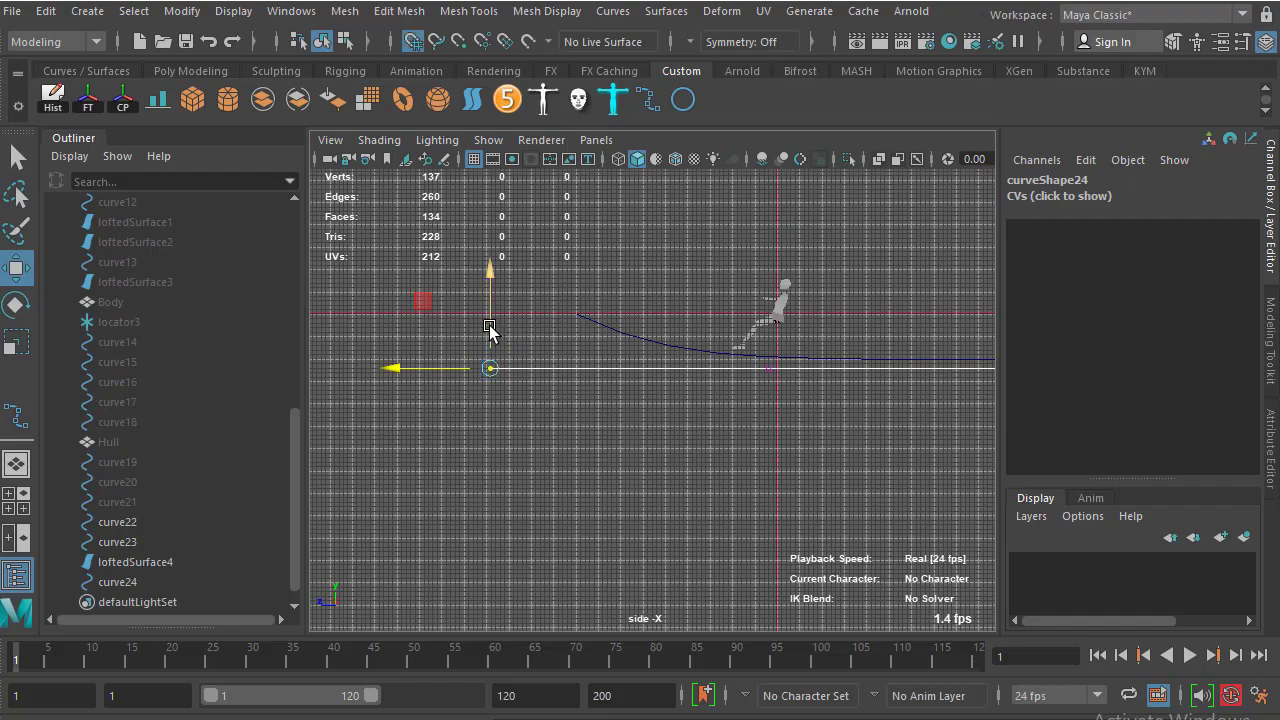
{"action": "left_click_drag", "start_coordinate": [491, 366], "coordinate": [490, 316]}
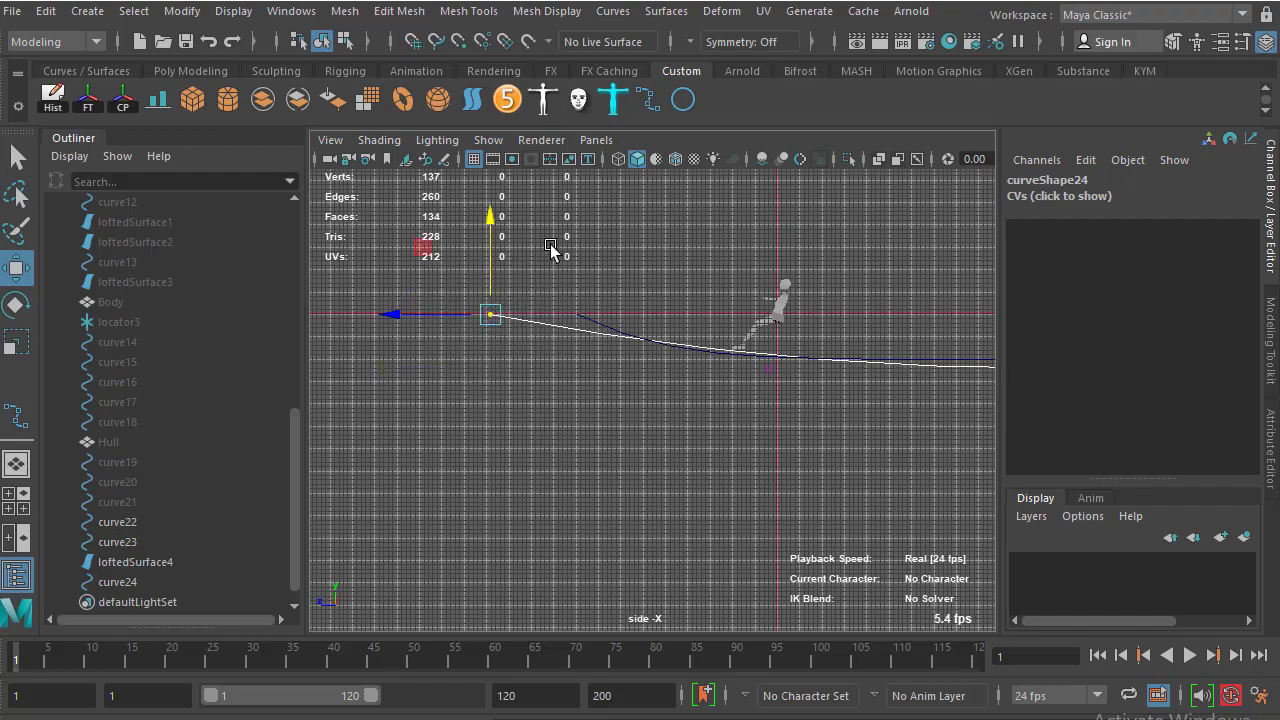
Zoom and pan the side view around curve24's left end to check the new bend
{"action": "right_click_drag", "start_coordinate": [491, 309], "coordinate": [649, 429], "text": "alt"}
{"action": "mouse_move", "coordinate": [649, 429]}
{"action": "middle_mouse_down", "text": "alt"}
{"action": "mouse_move", "coordinate": [606, 323]}
{"action": "mouse_move", "coordinate": [742, 459]}
{"action": "middle_mouse_up", "text": "alt"}
{"action": "scroll", "coordinate": [742, 459], "scroll_direction": "down", "scroll_amount": 2}
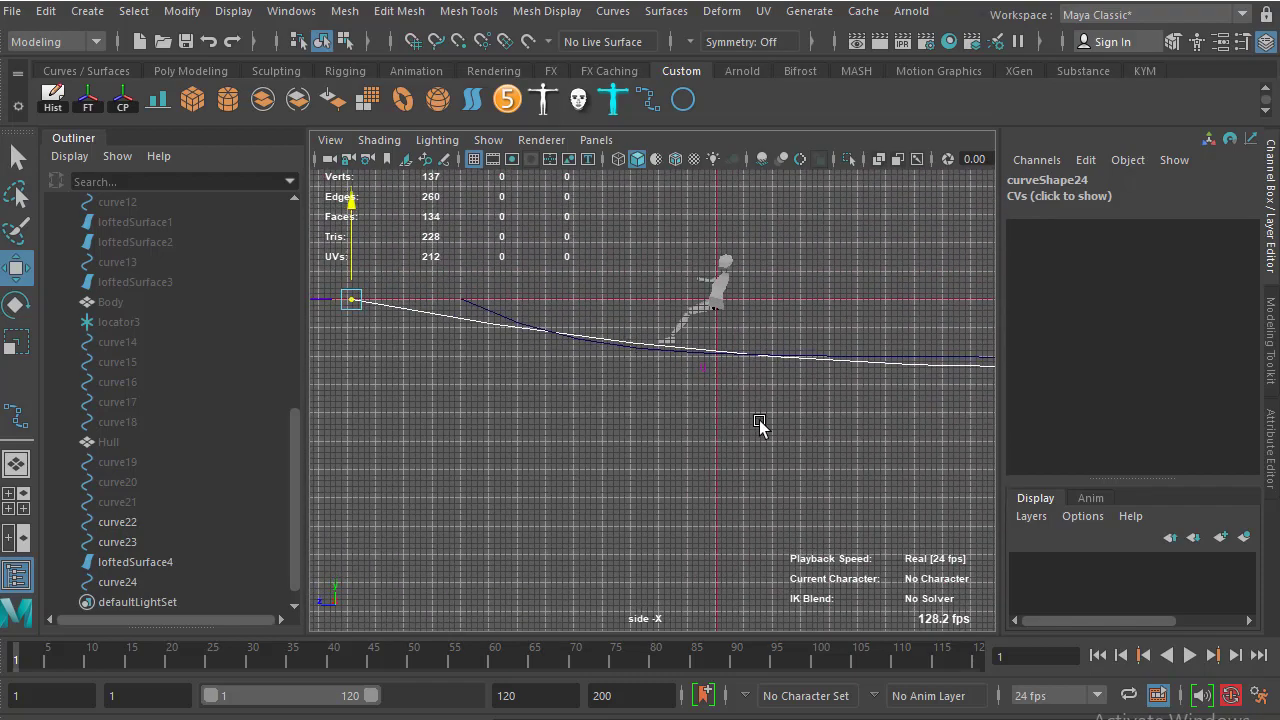
{"action": "scroll", "coordinate": [760, 429], "scroll_direction": "down", "scroll_amount": 2}
{"action": "scroll", "coordinate": [837, 429], "scroll_direction": "down", "scroll_amount": 2}
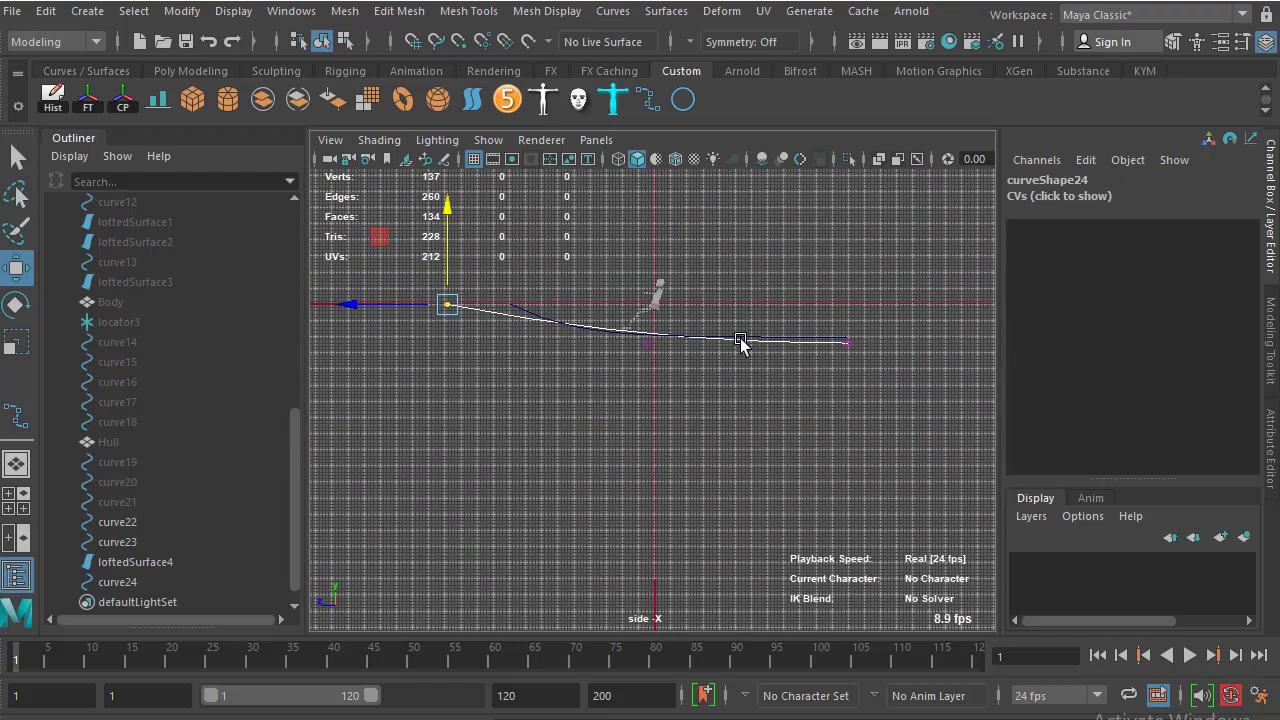
{"action": "middle_click_drag", "start_coordinate": [695, 341], "coordinate": [748, 372], "text": "alt"}
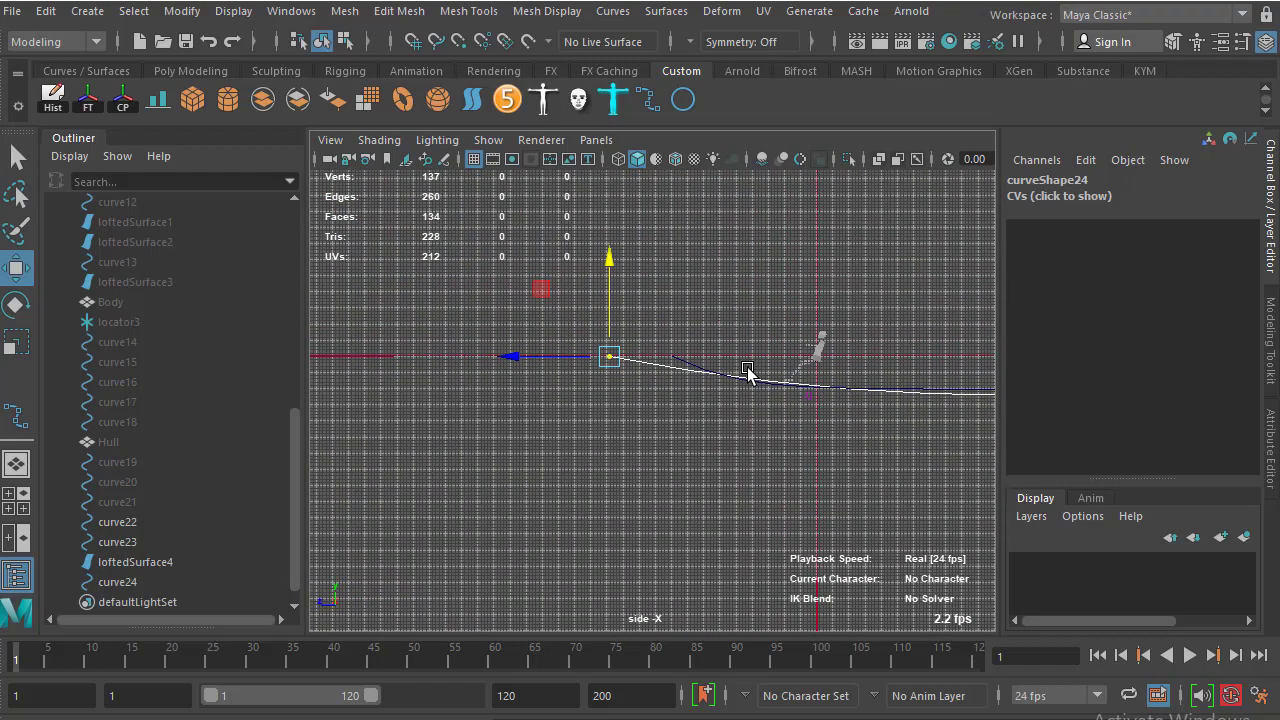
{"action": "scroll", "coordinate": [740, 451], "scroll_direction": "down", "scroll_amount": 1}
{"action": "scroll", "coordinate": [651, 463], "scroll_direction": "up", "scroll_amount": 4}
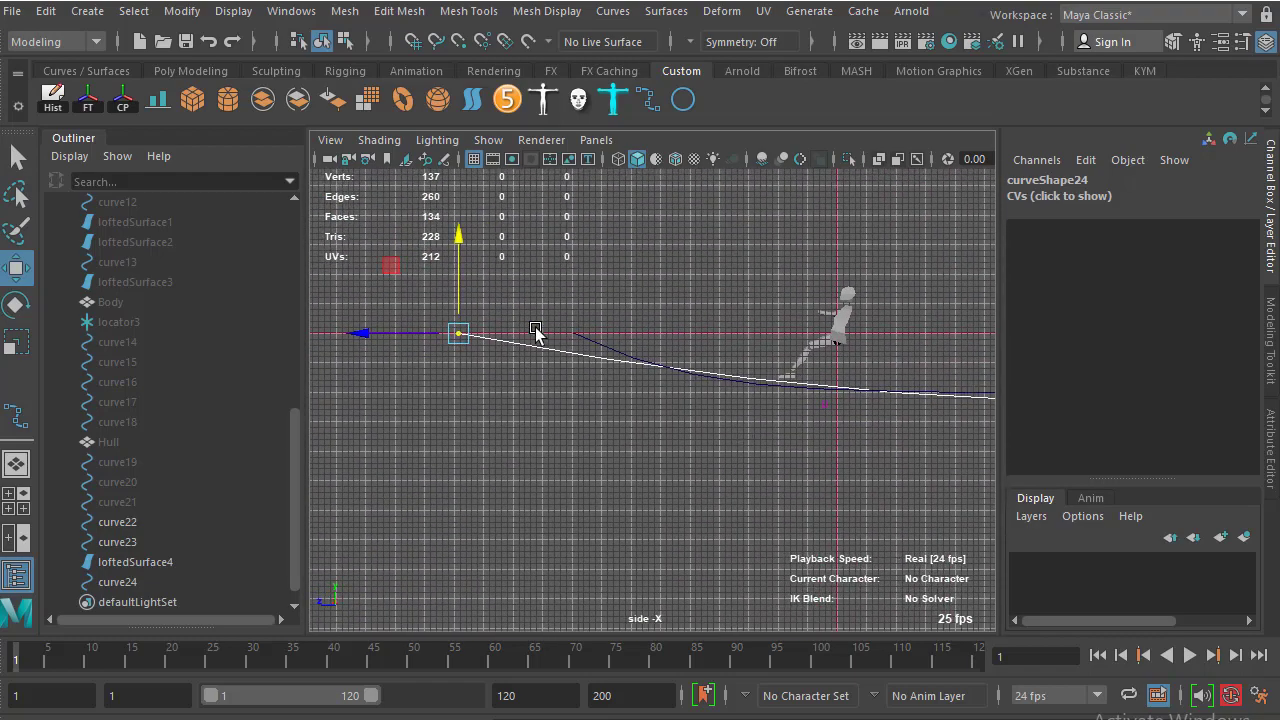
{"action": "scroll", "coordinate": [790, 425], "scroll_direction": "down", "scroll_amount": 1}
{"action": "middle_click_drag", "start_coordinate": [757, 420], "coordinate": [777, 449], "text": "alt"}
{"action": "scroll", "coordinate": [740, 400], "scroll_direction": "down", "scroll_amount": 2}
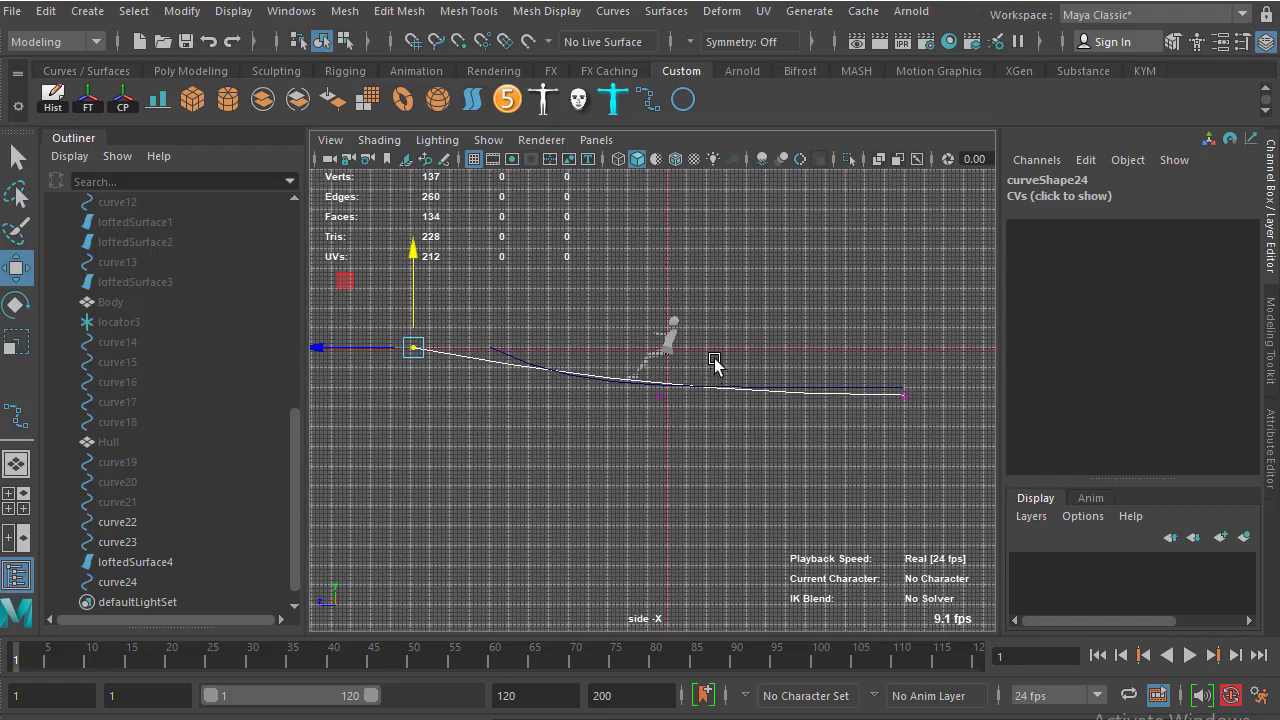
{"action": "middle_click_drag", "start_coordinate": [717, 366], "coordinate": [800, 376], "text": "alt"}
Return curve24 to object mode, frame it, and reselect it
{"action": "right_click_drag", "start_coordinate": [746, 272], "coordinate": [851, 228]}
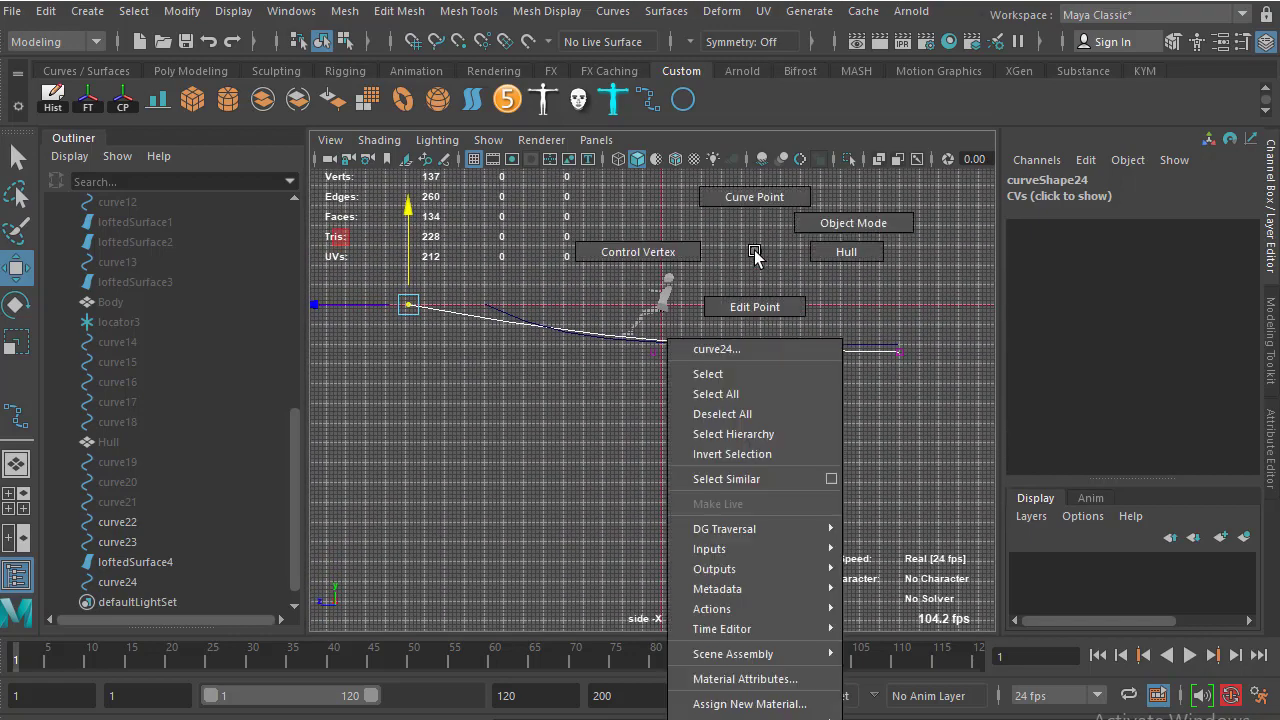
{"action": "key", "text": "f"}
{"action": "left_click", "coordinate": [440, 328]}
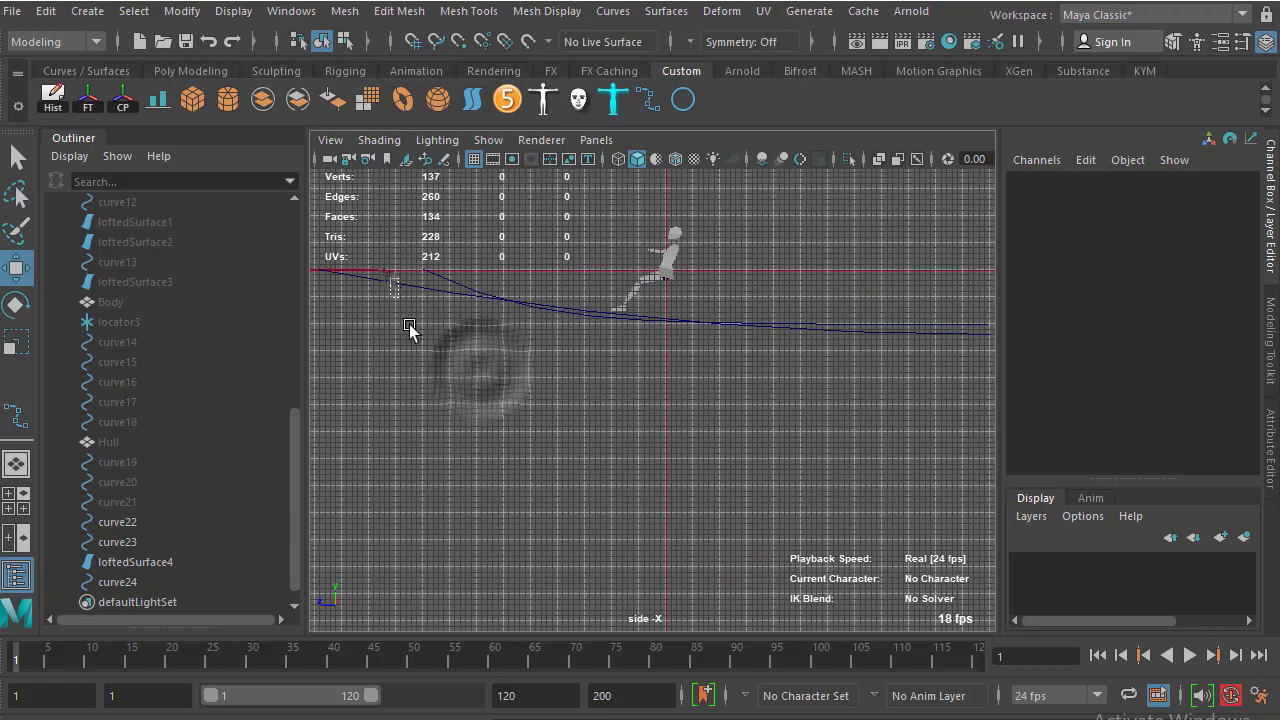
{"action": "left_click", "coordinate": [396, 284]}
{"action": "middle_click_drag", "start_coordinate": [398, 290], "coordinate": [600, 457], "text": "alt"}
{"action": "scroll", "coordinate": [700, 450], "scroll_direction": "down", "scroll_amount": 1}
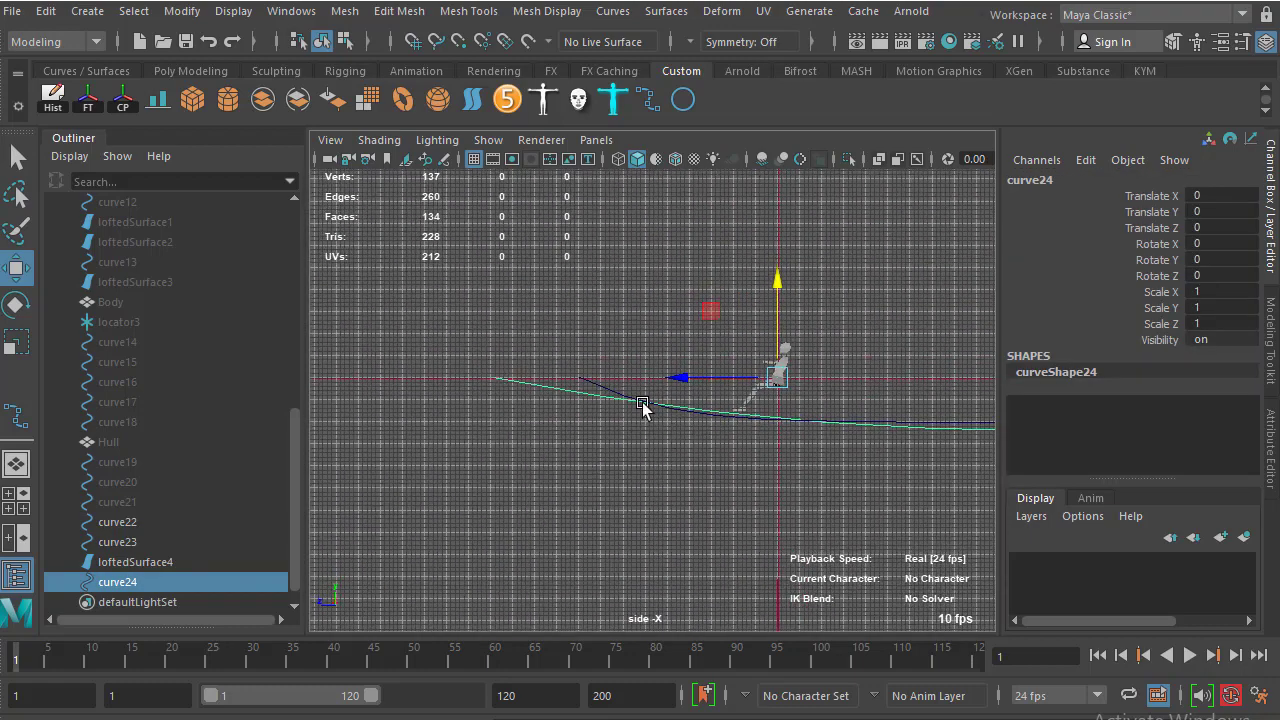
{"action": "middle_click_drag", "start_coordinate": [760, 470], "coordinate": [640, 376], "text": "alt"}
{"action": "middle_click_drag", "start_coordinate": [754, 448], "coordinate": [754, 477], "text": "alt"}
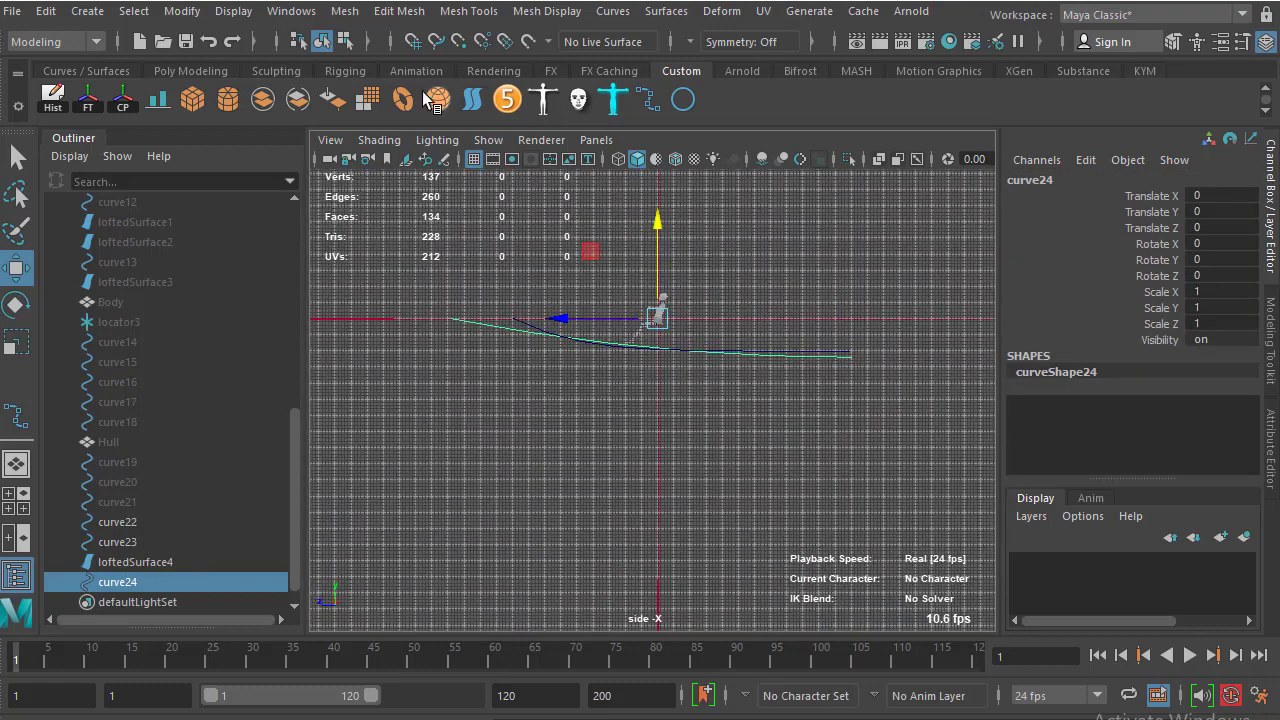
Rebuild curve24 as a uniform degree-3 cubic curve with 2 spans, then deselect it
{"action": "left_click", "coordinate": [614, 12]}
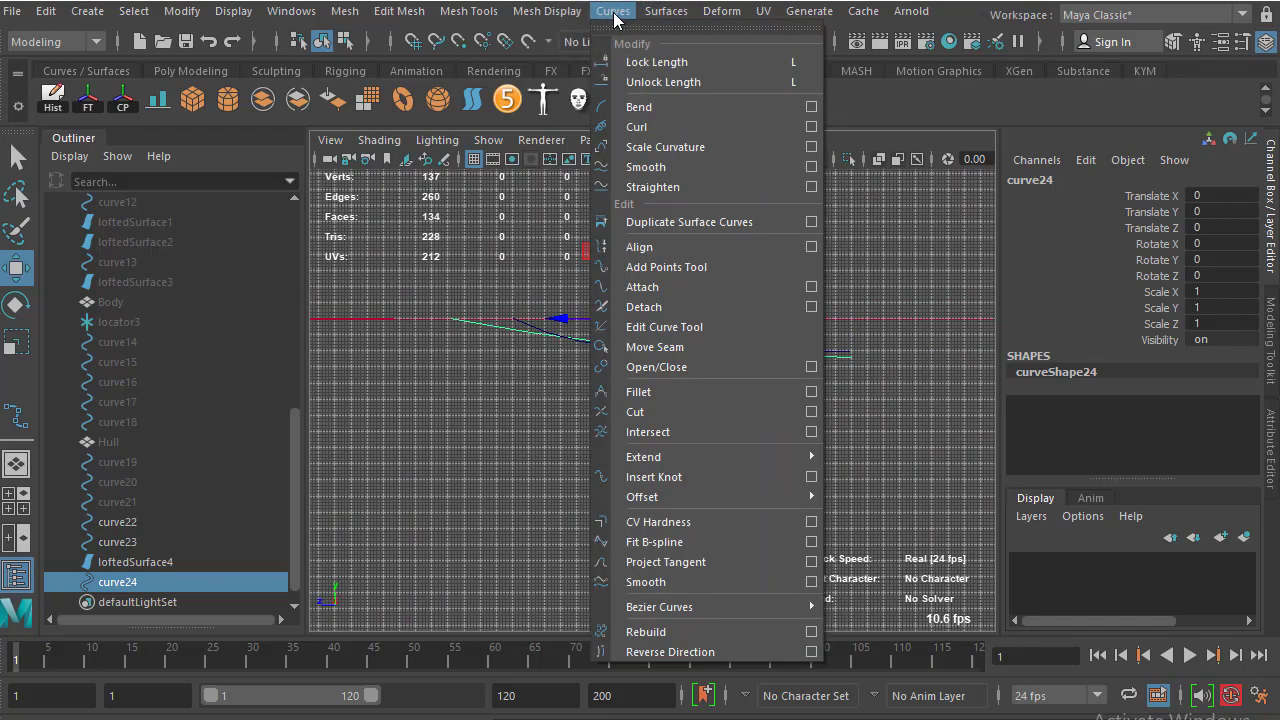
{"action": "left_click", "coordinate": [811, 631]}
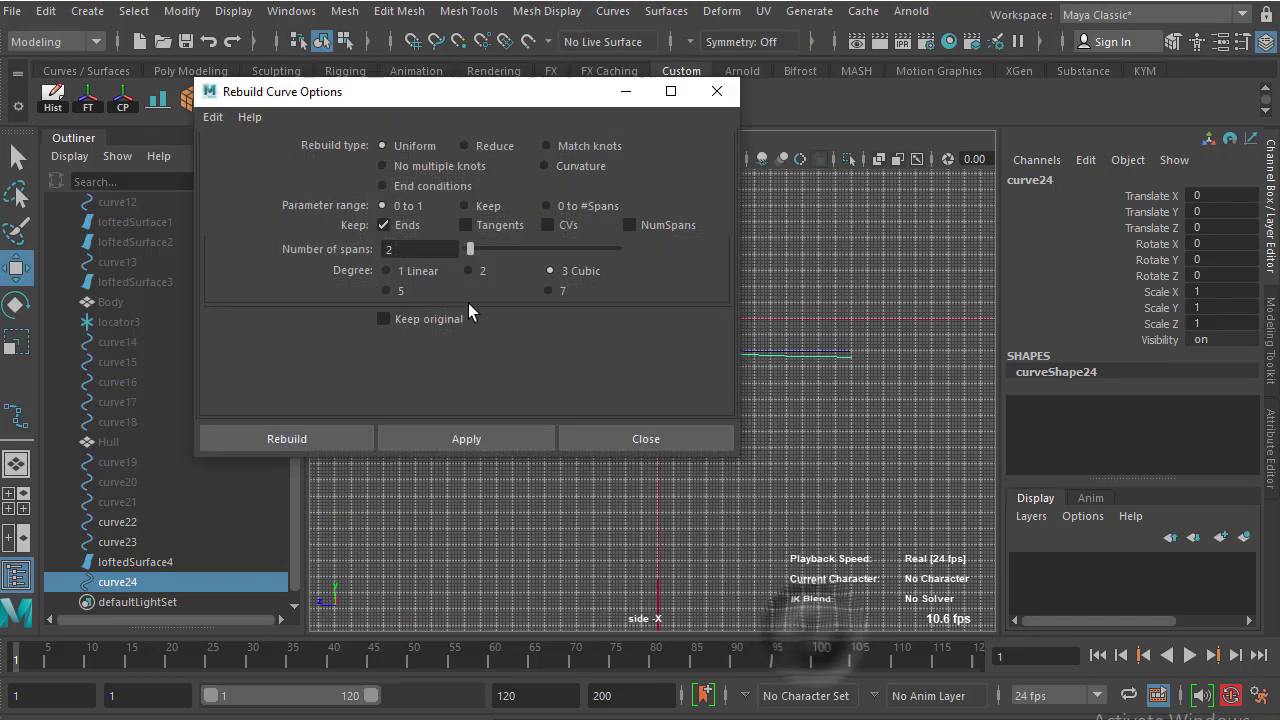
{"action": "left_click_drag", "start_coordinate": [415, 103], "coordinate": [774, 133]}
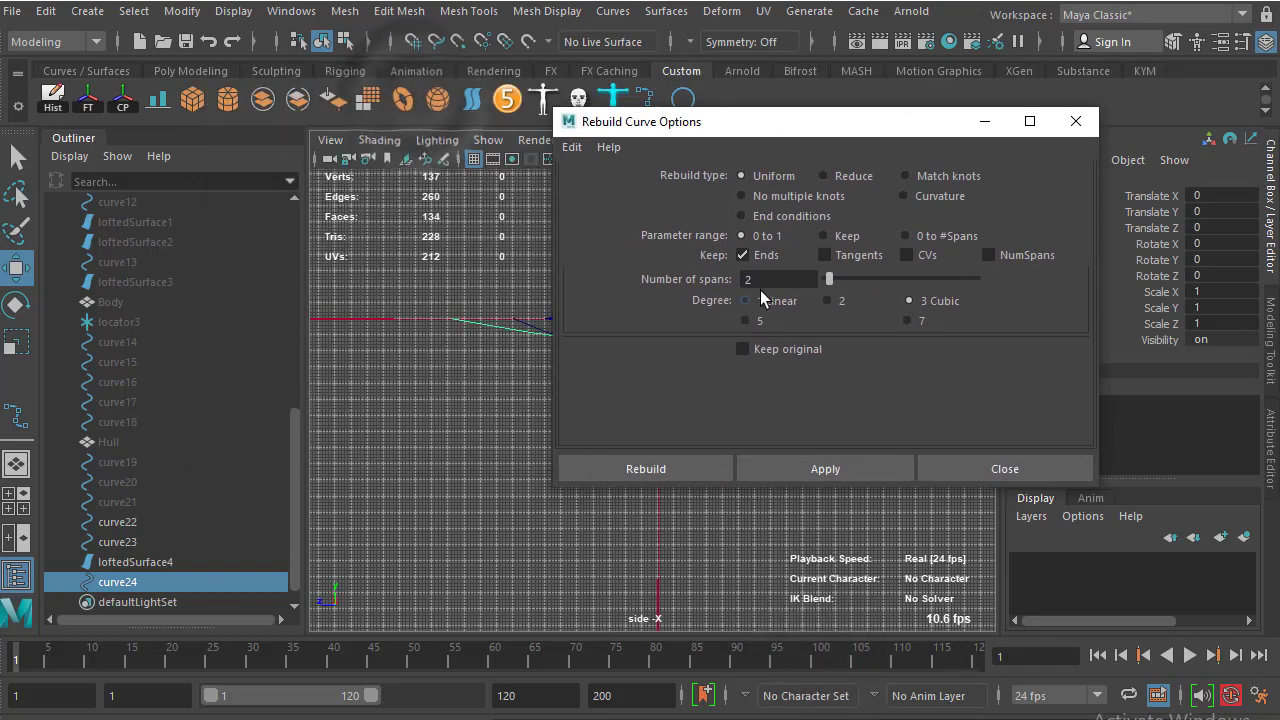
{"action": "left_click", "coordinate": [665, 469]}
{"action": "right_click_drag", "start_coordinate": [711, 272], "coordinate": [689, 279]}
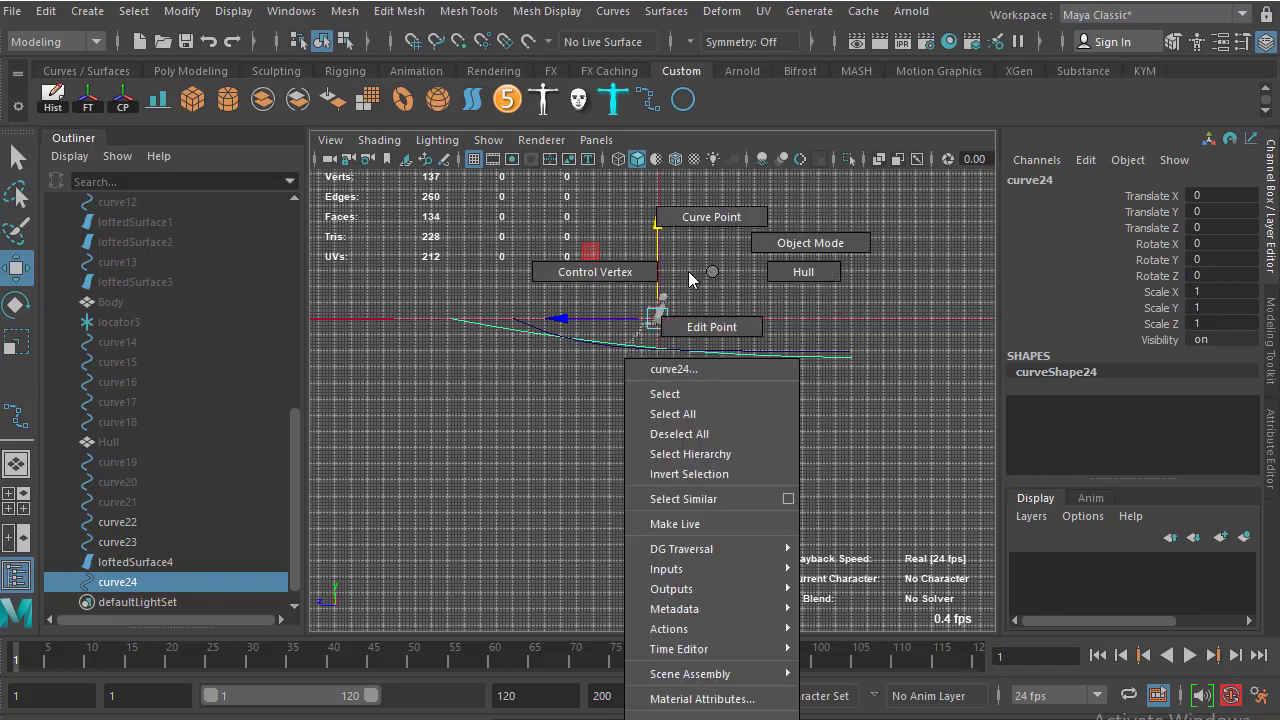
{"action": "left_click", "coordinate": [616, 320]}
Select a middle control vertex of rebuilt curve24 and lower it to bend the curve down
{"action": "right_click_drag", "start_coordinate": [642, 398], "coordinate": [674, 430], "text": "alt"}
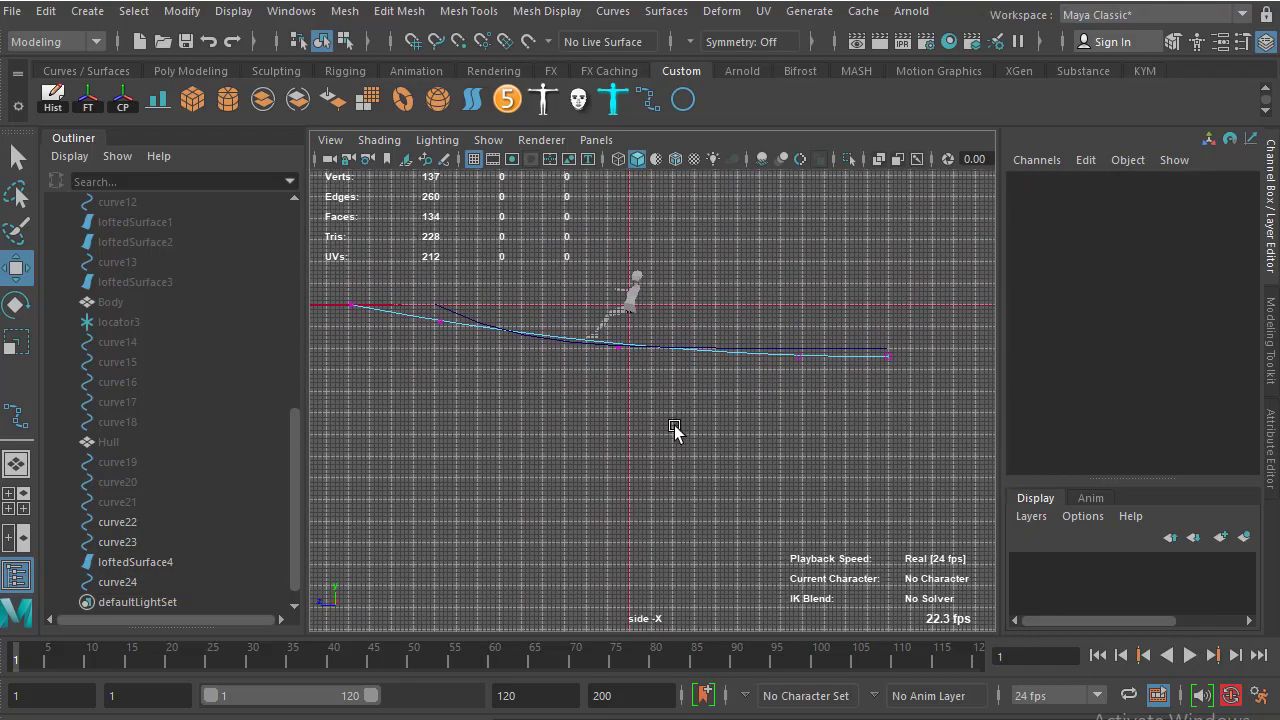
{"action": "left_click", "coordinate": [800, 338]}
{"action": "key", "text": "f"}
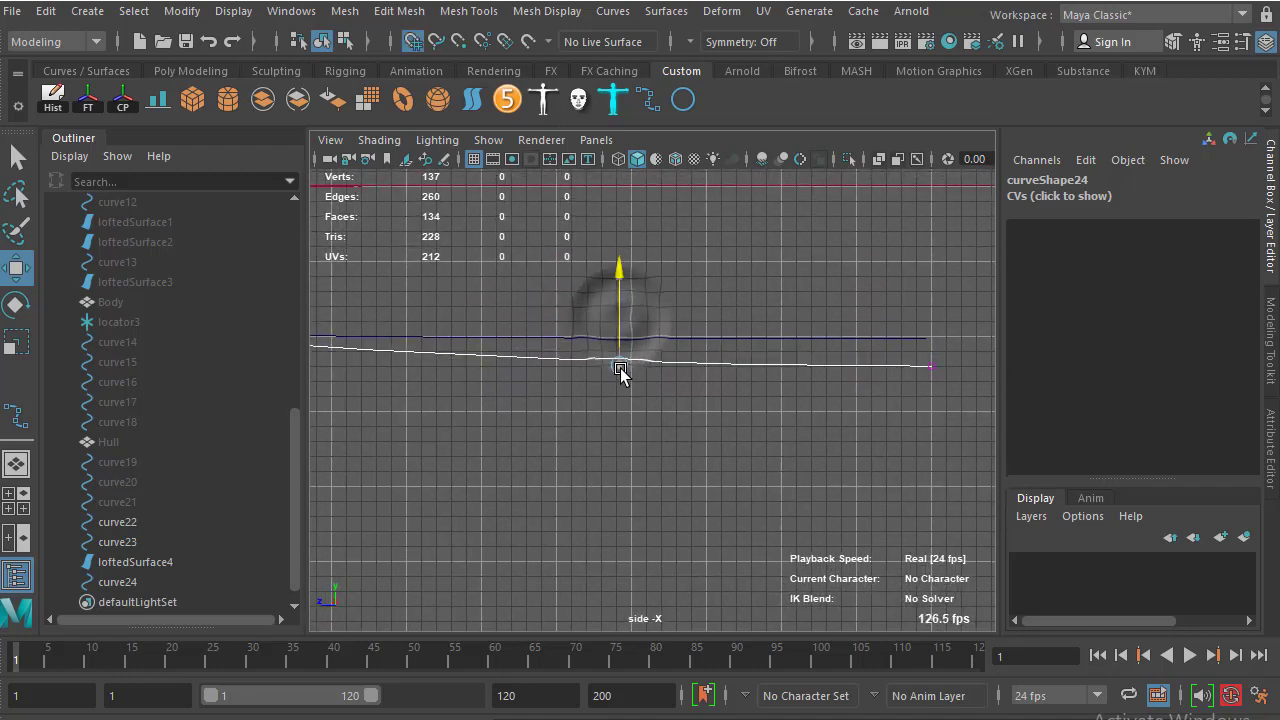
{"action": "middle_click_drag", "start_coordinate": [375, 382], "coordinate": [836, 398], "text": "alt"}
{"action": "left_click_drag", "start_coordinate": [560, 305], "coordinate": [460, 390]}
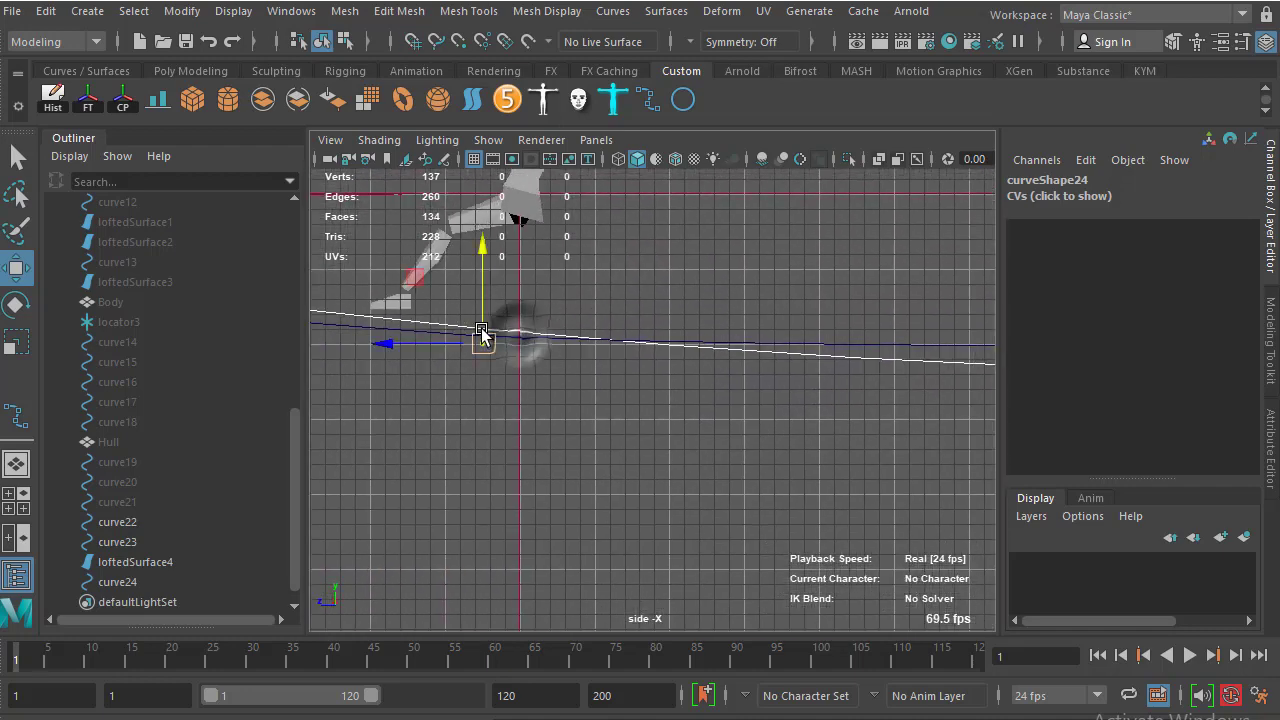
{"action": "left_click_drag", "start_coordinate": [483, 304], "coordinate": [480, 400]}
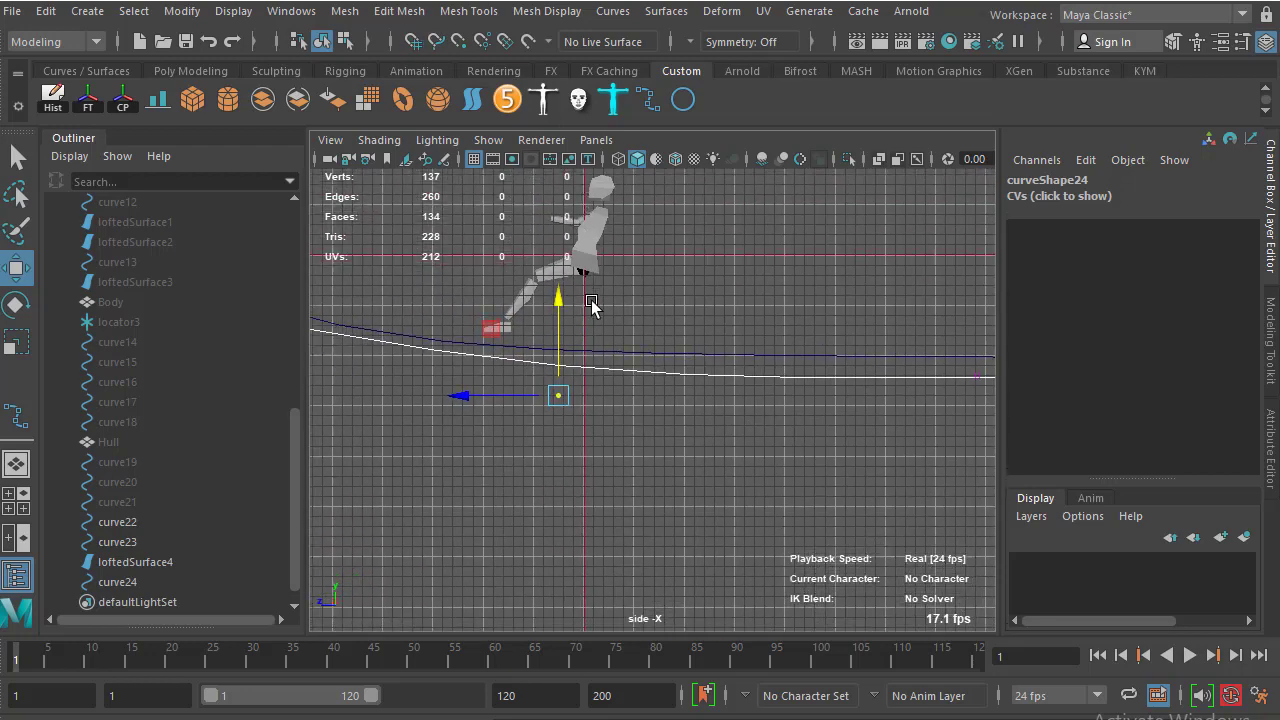
Lower the vertex near curve24's left end to smooth its sweep
{"action": "right_click_drag", "start_coordinate": [689, 443], "coordinate": [505, 325], "text": "alt"}
{"action": "left_click", "coordinate": [470, 287]}
{"action": "middle_click_drag", "start_coordinate": [468, 240], "coordinate": [495, 333], "text": "alt"}
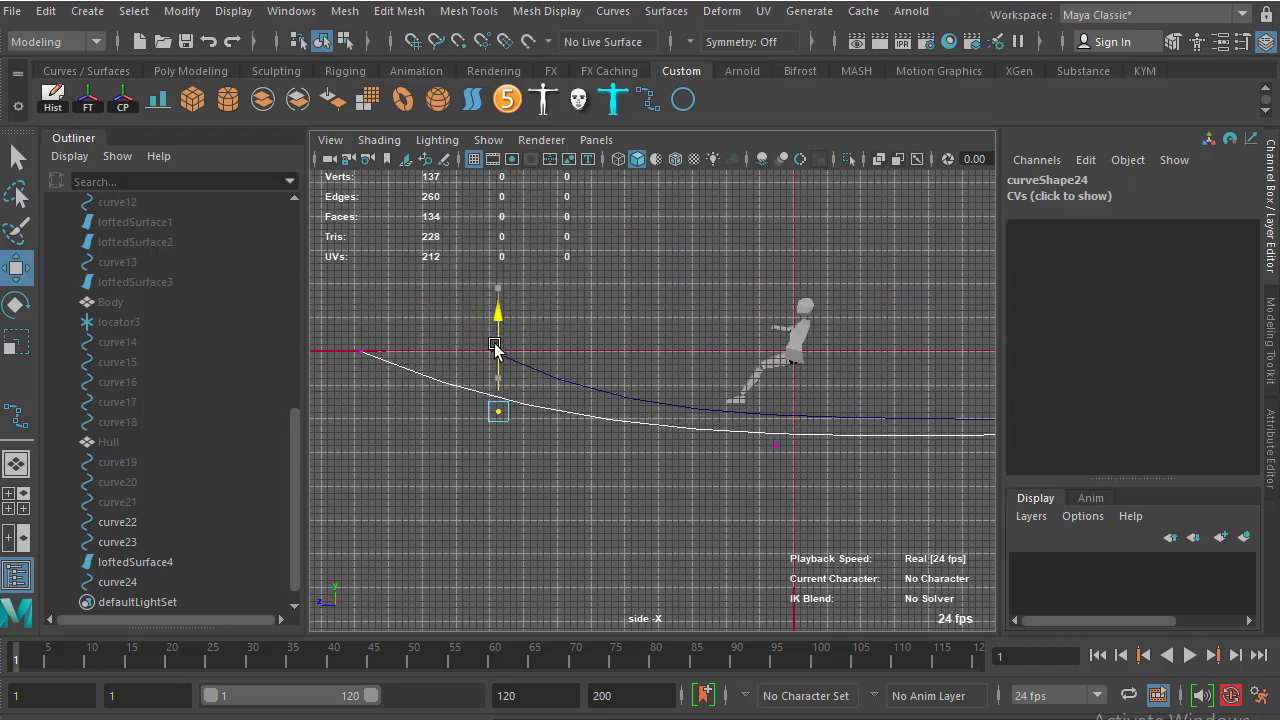
{"action": "left_click_drag", "start_coordinate": [495, 333], "coordinate": [499, 355]}
Select two vertices toward curve24's right end, then switch to the perspective camera
{"action": "right_click_drag", "start_coordinate": [875, 536], "coordinate": [717, 390], "text": "alt"}
{"action": "middle_click_drag", "start_coordinate": [717, 390], "coordinate": [507, 362], "text": "alt"}
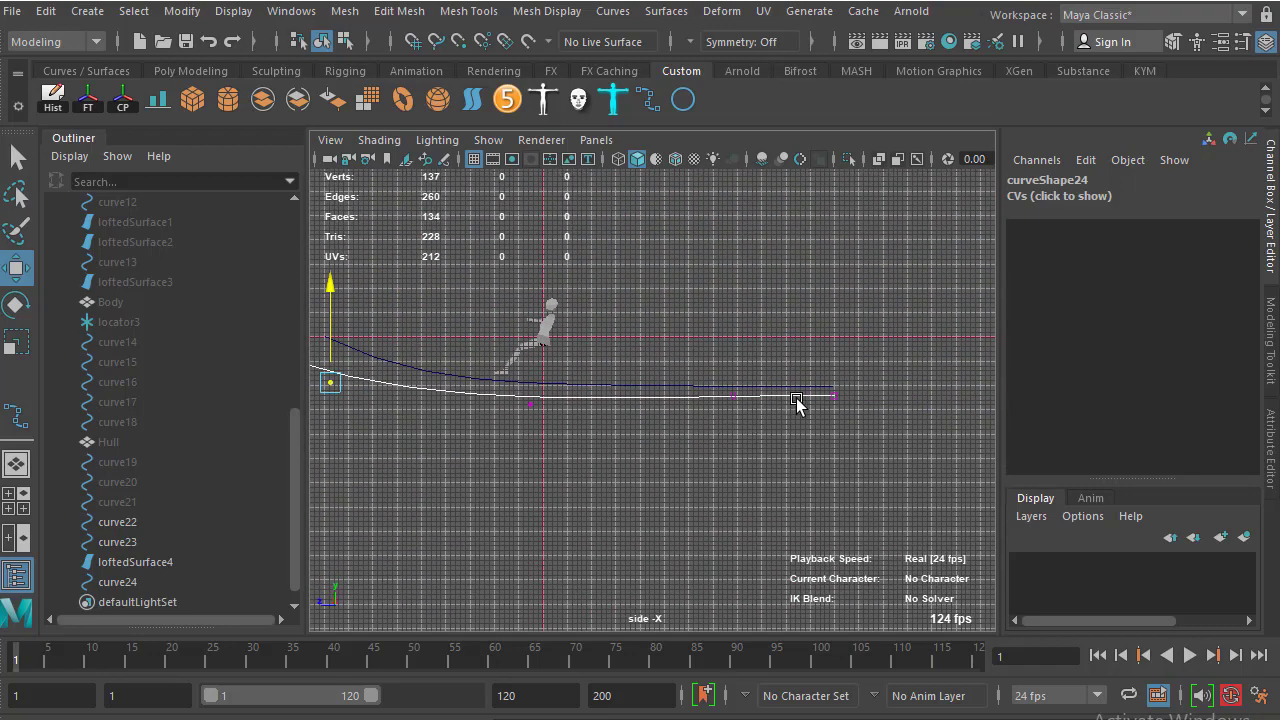
{"action": "middle_click_drag", "start_coordinate": [797, 402], "coordinate": [821, 400], "text": "alt"}
{"action": "left_click", "coordinate": [707, 398]}
{"action": "key", "text": "r"}
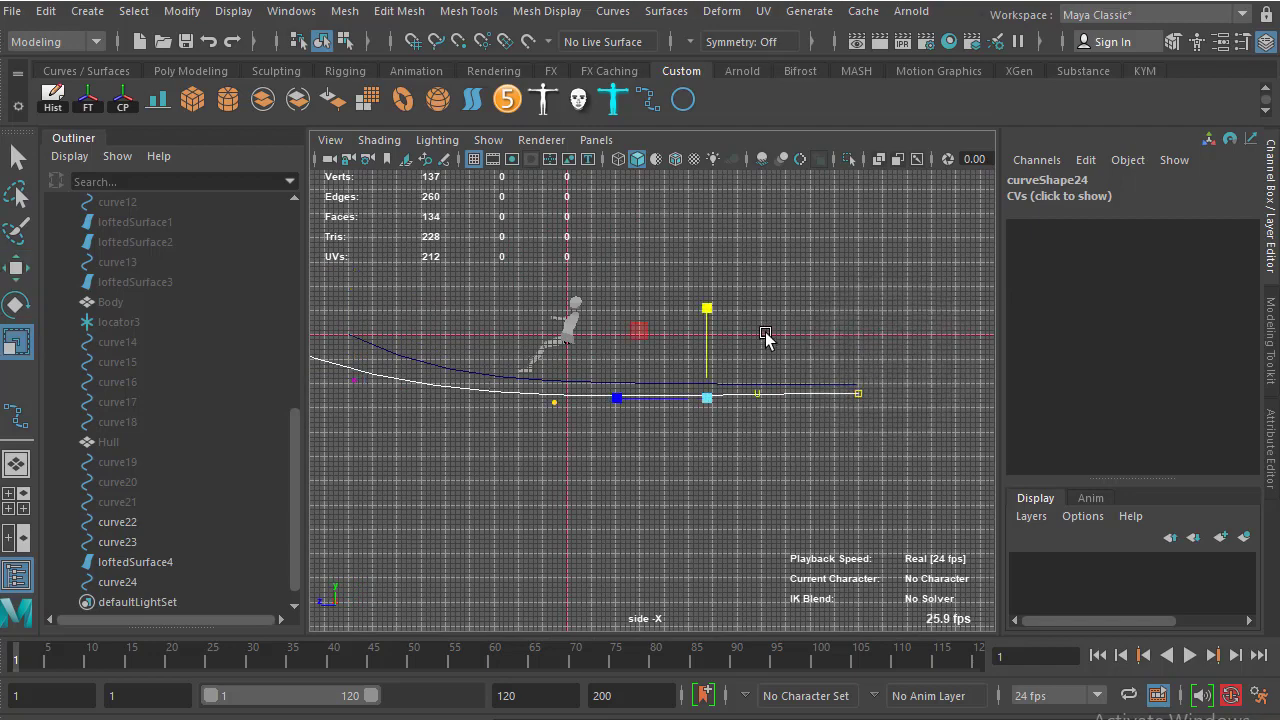
{"action": "key", "text": "w"}
{"action": "middle_click_drag", "start_coordinate": [666, 469], "coordinate": [797, 470], "text": "alt"}
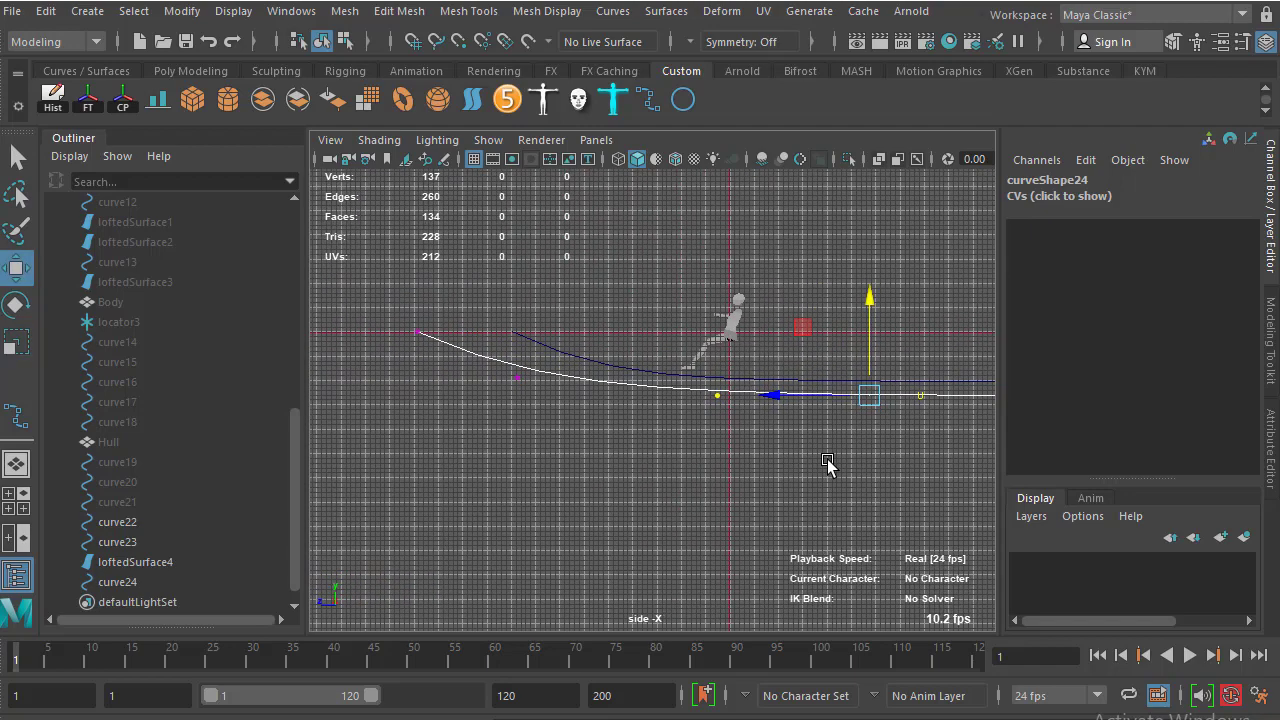
{"action": "key", "text": "space"}
{"action": "left_click_drag", "start_coordinate": [797, 470], "coordinate": [797, 420]}
In the front view, move curve24 along X to Translate X 10, then return to perspective
{"action": "left_click_drag", "start_coordinate": [728, 386], "coordinate": [604, 441], "text": "alt"}
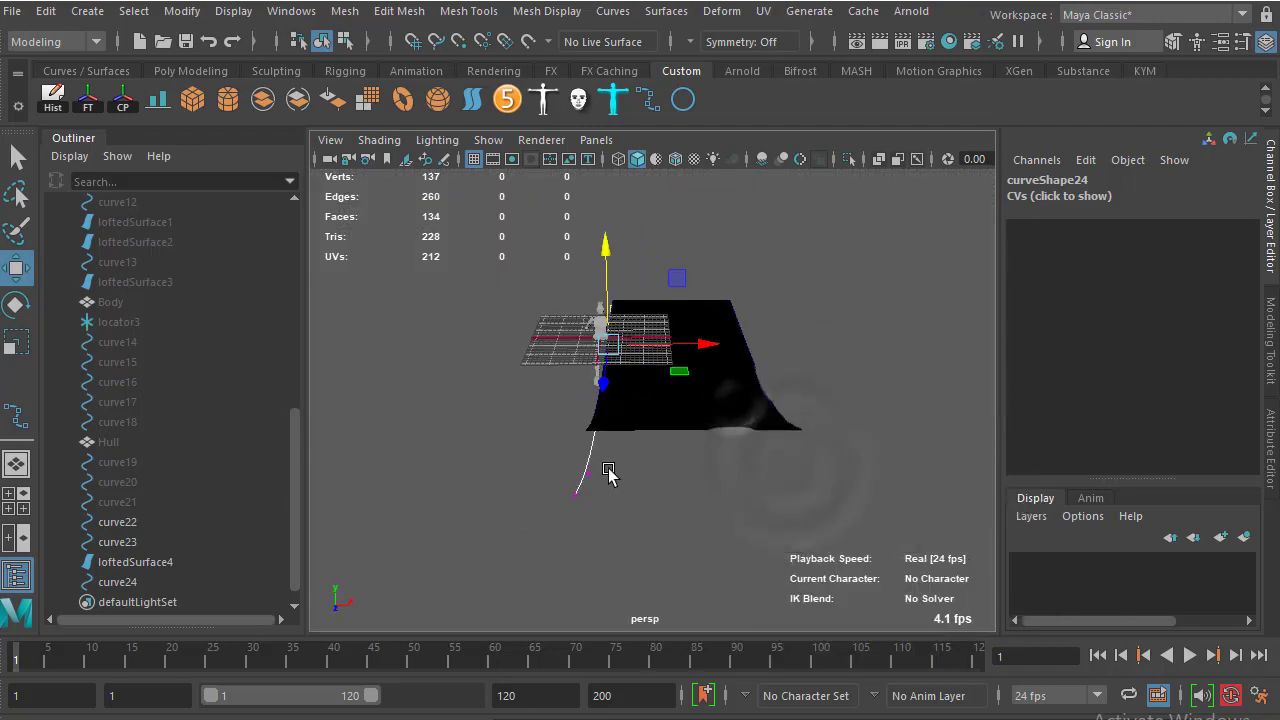
{"action": "right_click_drag", "start_coordinate": [596, 332], "coordinate": [590, 425]}
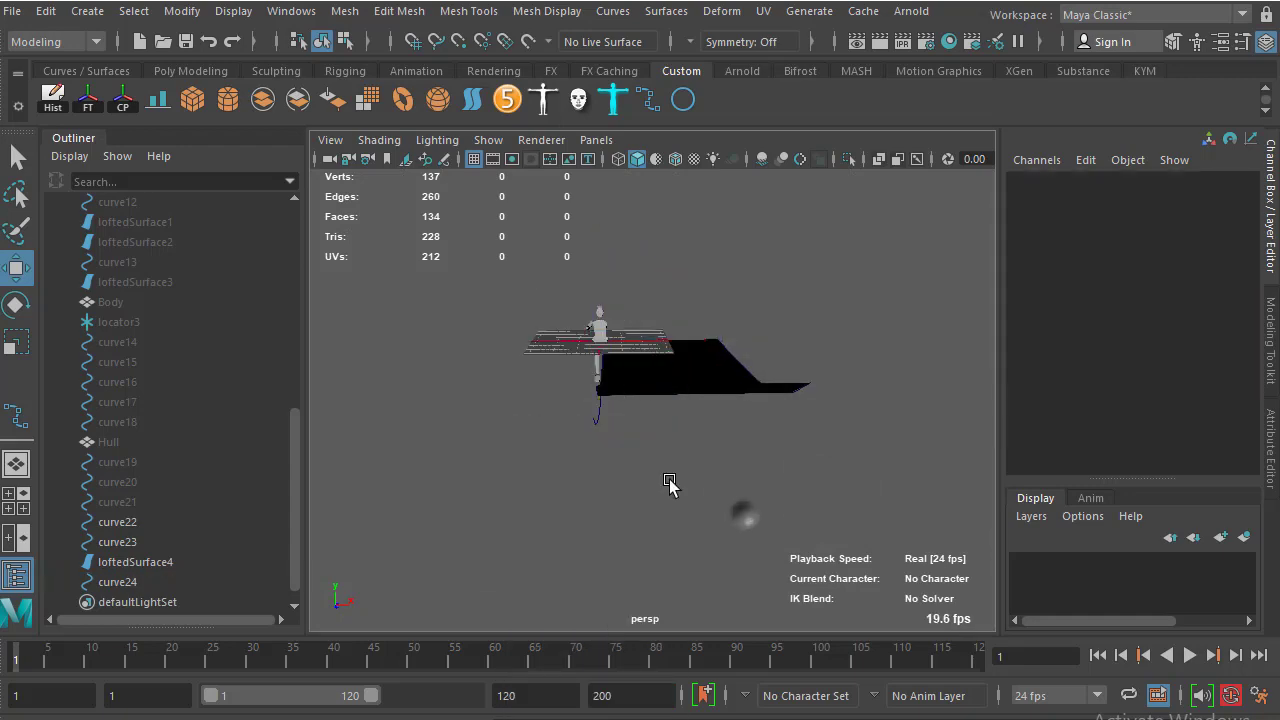
{"action": "left_click", "coordinate": [590, 425]}
{"action": "key", "text": "space"}
{"action": "left_click_drag", "start_coordinate": [597, 423], "coordinate": [663, 485]}
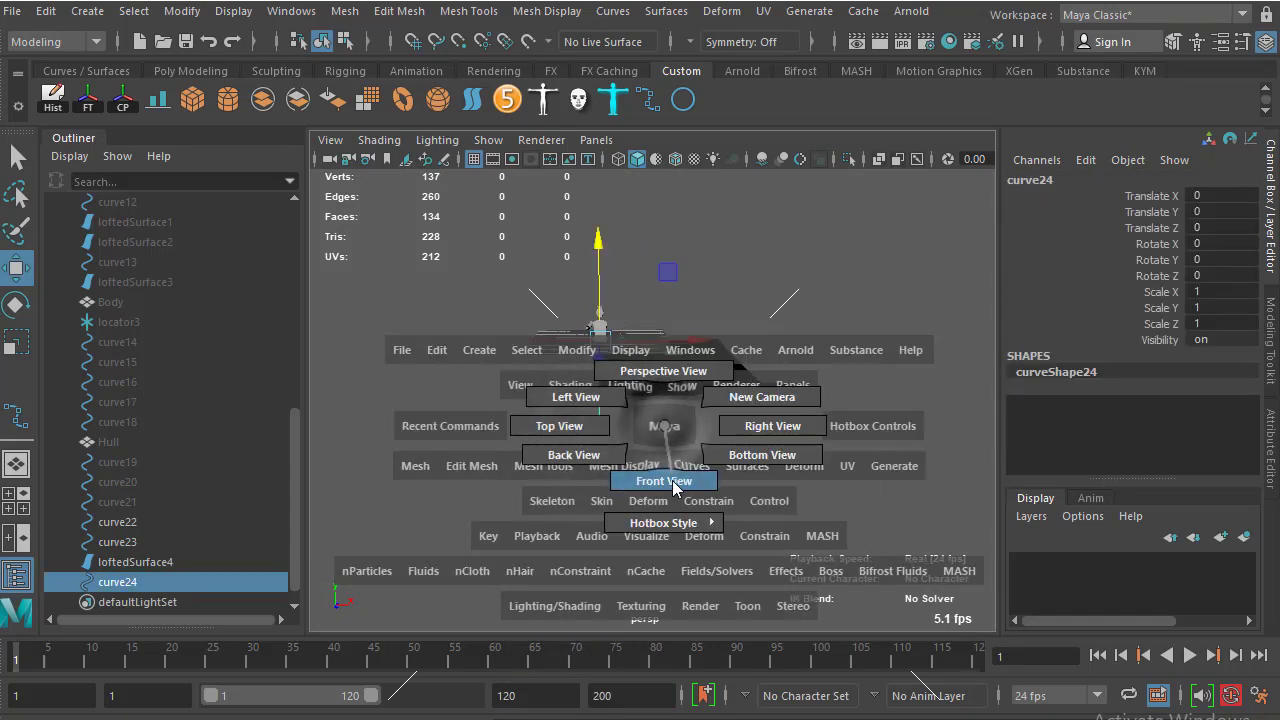
{"action": "middle_click_drag", "start_coordinate": [734, 510], "coordinate": [603, 517], "text": "alt"}
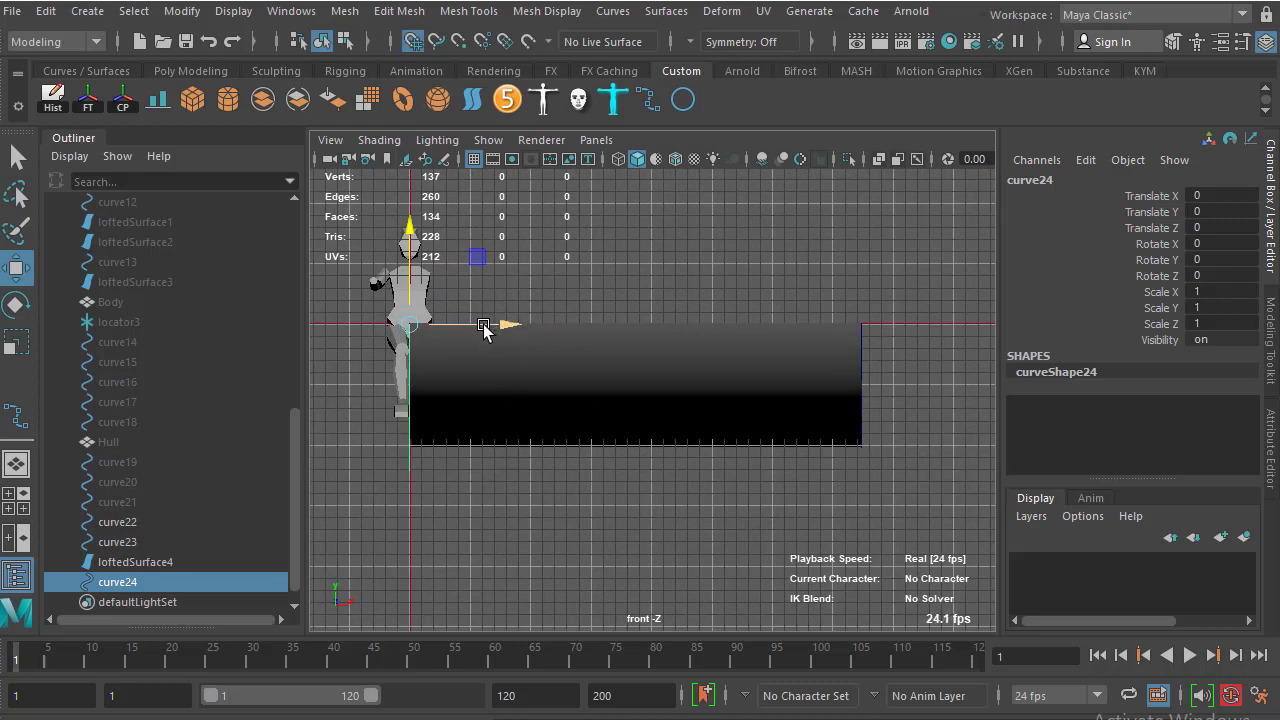
{"action": "left_click_drag", "start_coordinate": [483, 326], "coordinate": [531, 323]}
{"action": "key", "text": "space"}
{"action": "mouse_move", "coordinate": [594, 366]}
{"action": "left_mouse_down"}
{"action": "mouse_move", "coordinate": [698, 452]}
{"action": "mouse_move", "coordinate": [634, 520]}
{"action": "mouse_move", "coordinate": [583, 434]}
{"action": "mouse_move", "coordinate": [597, 443]}
{"action": "mouse_move", "coordinate": [757, 394]}
{"action": "left_mouse_up"}
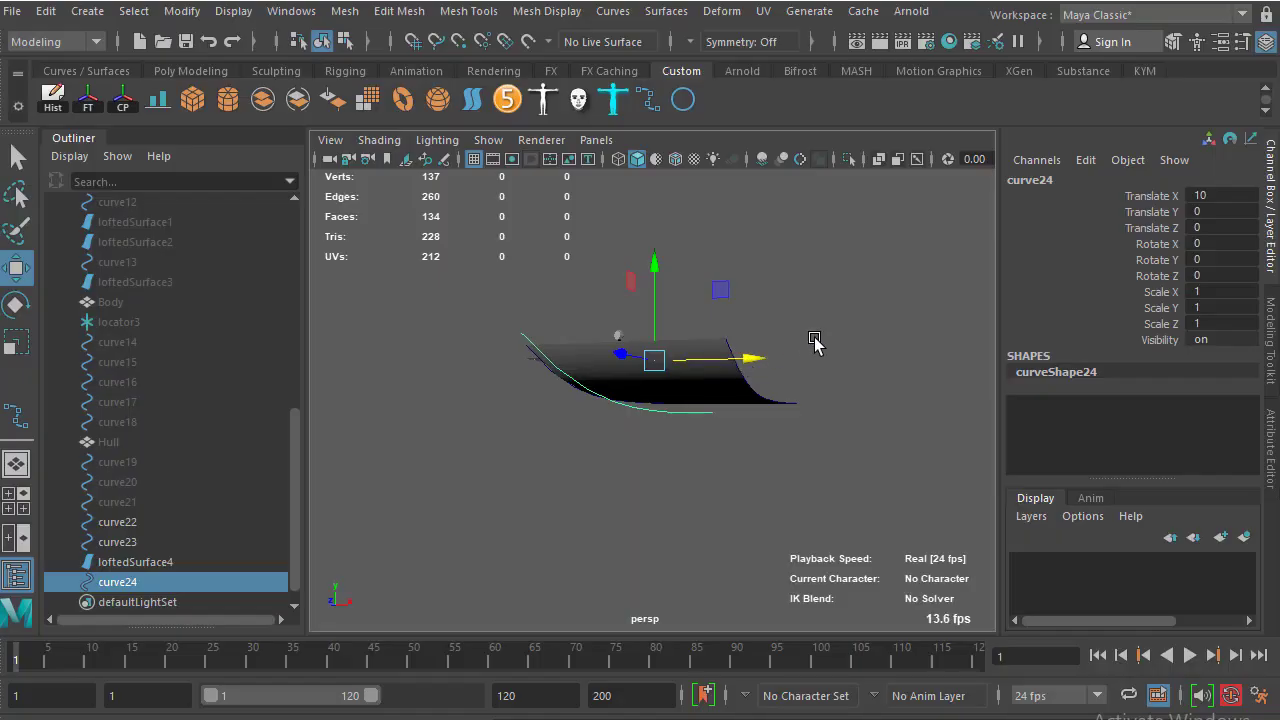
{"action": "mouse_move", "coordinate": [671, 395]}
{"action": "left_mouse_down", "text": "alt"}
{"action": "mouse_move", "coordinate": [683, 457]}
{"action": "mouse_move", "coordinate": [617, 417]}
{"action": "mouse_move", "coordinate": [688, 440]}
{"action": "mouse_move", "coordinate": [537, 417]}
{"action": "mouse_move", "coordinate": [514, 400]}
{"action": "mouse_move", "coordinate": [591, 391]}
{"action": "mouse_move", "coordinate": [629, 321]}
{"action": "mouse_move", "coordinate": [606, 451]}
{"action": "mouse_move", "coordinate": [877, 523]}
{"action": "left_mouse_up", "text": "alt"}
Select loftedSurface4 and hide it with Ctrl+H
{"action": "left_click", "coordinate": [877, 523]}
{"action": "left_click", "coordinate": [743, 451]}
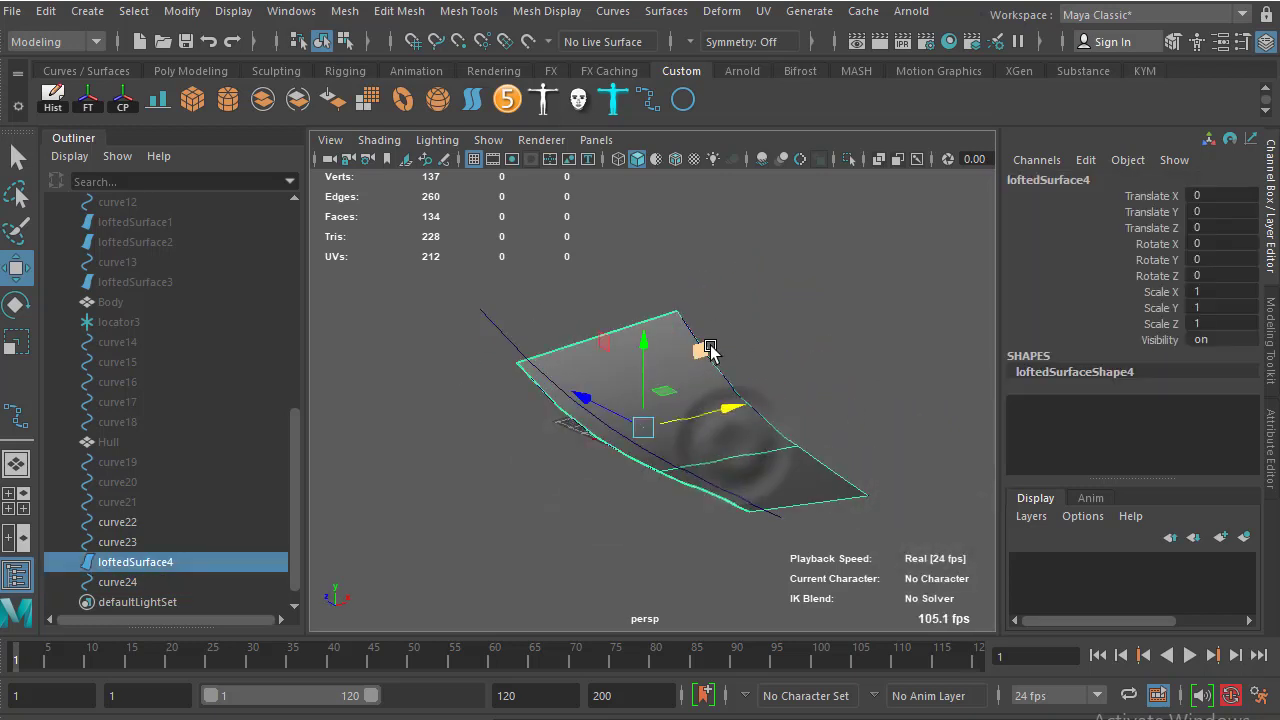
{"action": "left_click", "coordinate": [871, 286]}
{"action": "left_click", "coordinate": [634, 349]}
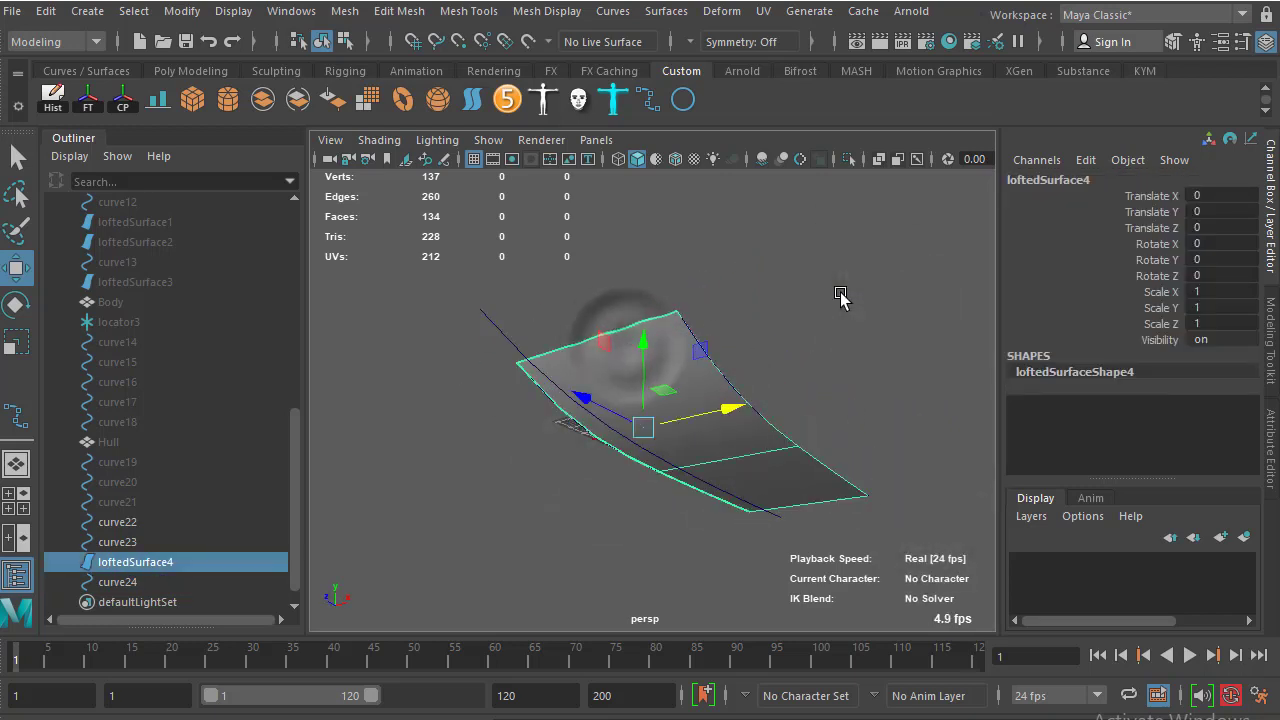
{"action": "key", "text": "ctrl+z"}
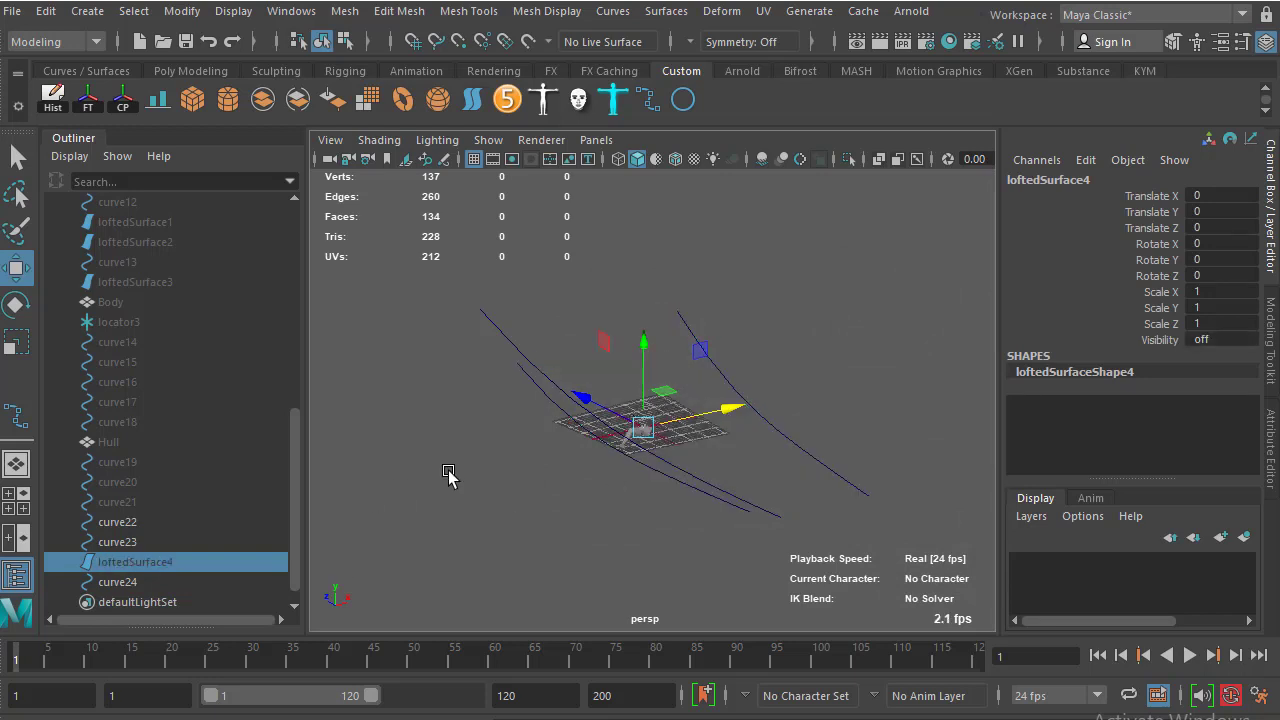
{"action": "left_click", "coordinate": [440, 530]}
{"action": "left_click", "coordinate": [125, 570]}
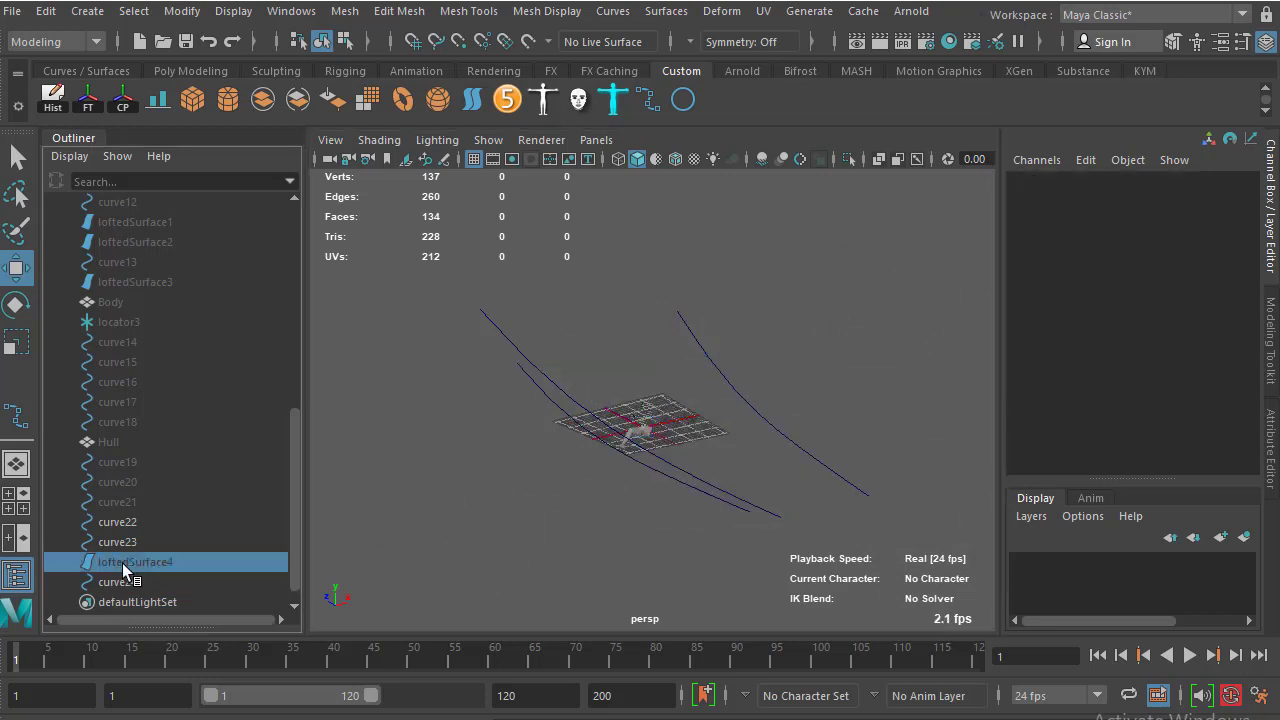
{"action": "key", "text": "shift+z"}
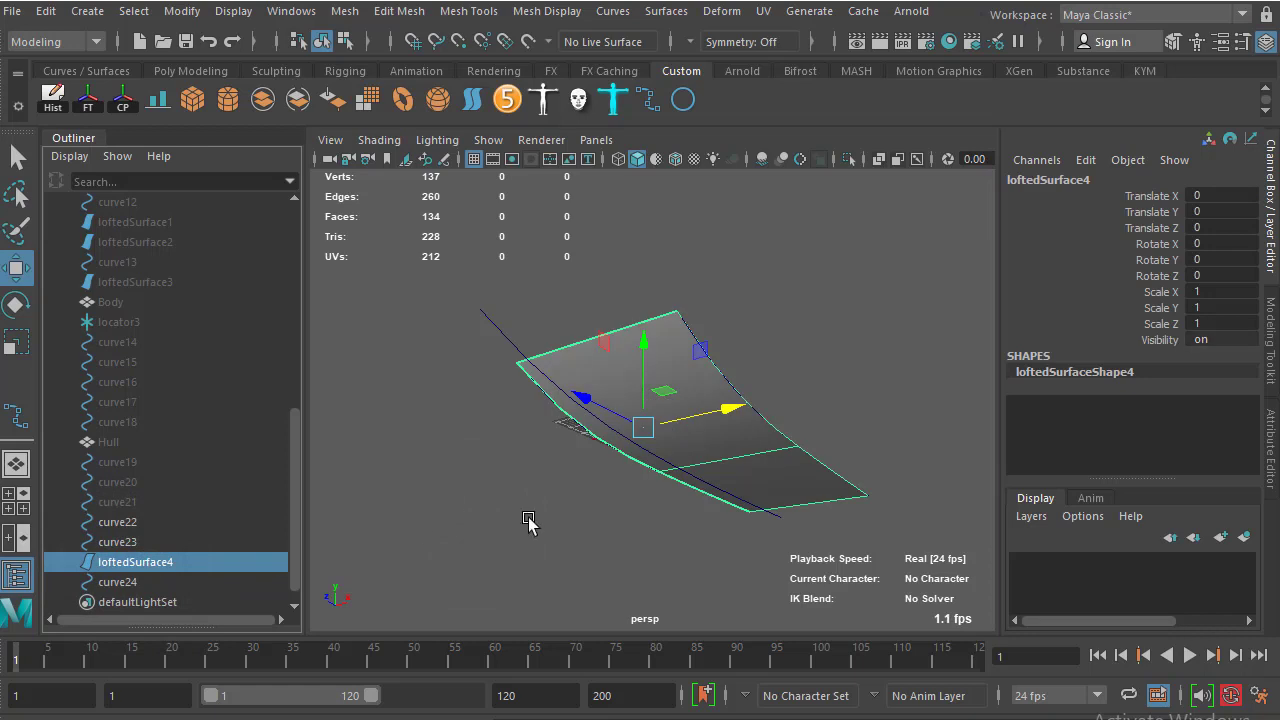
{"action": "left_click", "coordinate": [528, 522]}
{"action": "left_click", "coordinate": [645, 428]}
{"action": "key", "text": "ctrl+h"}
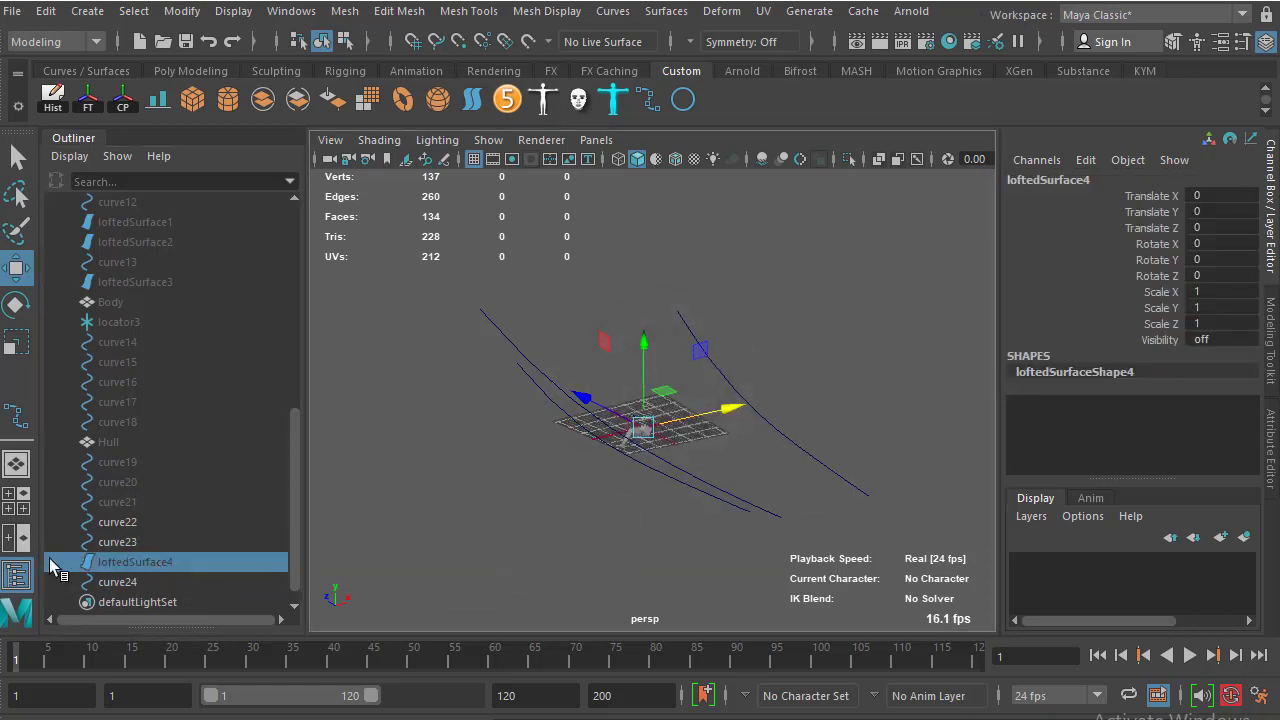
Snap curve24's pivot to the curve's end point, then switch to the front view
{"action": "left_click_drag", "start_coordinate": [657, 290], "coordinate": [660, 392], "text": "alt"}
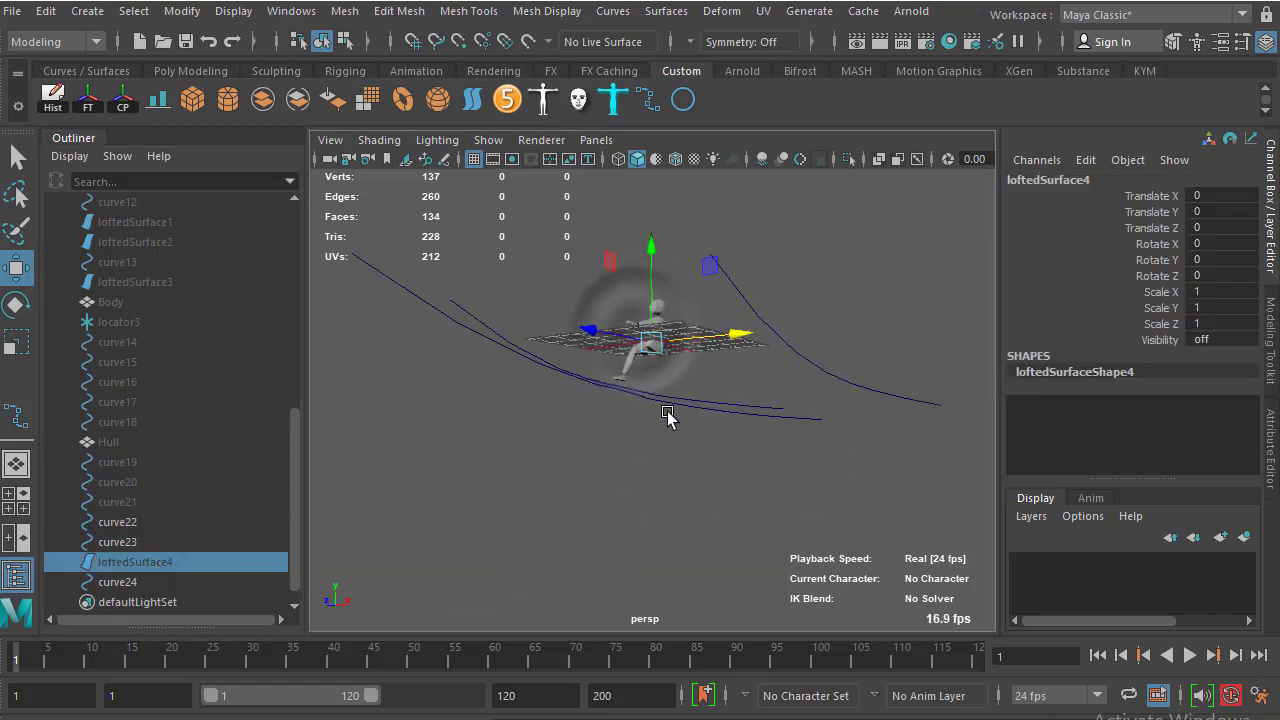
{"action": "left_click", "coordinate": [660, 392]}
{"action": "left_click_drag", "start_coordinate": [689, 489], "coordinate": [713, 395], "text": "alt"}
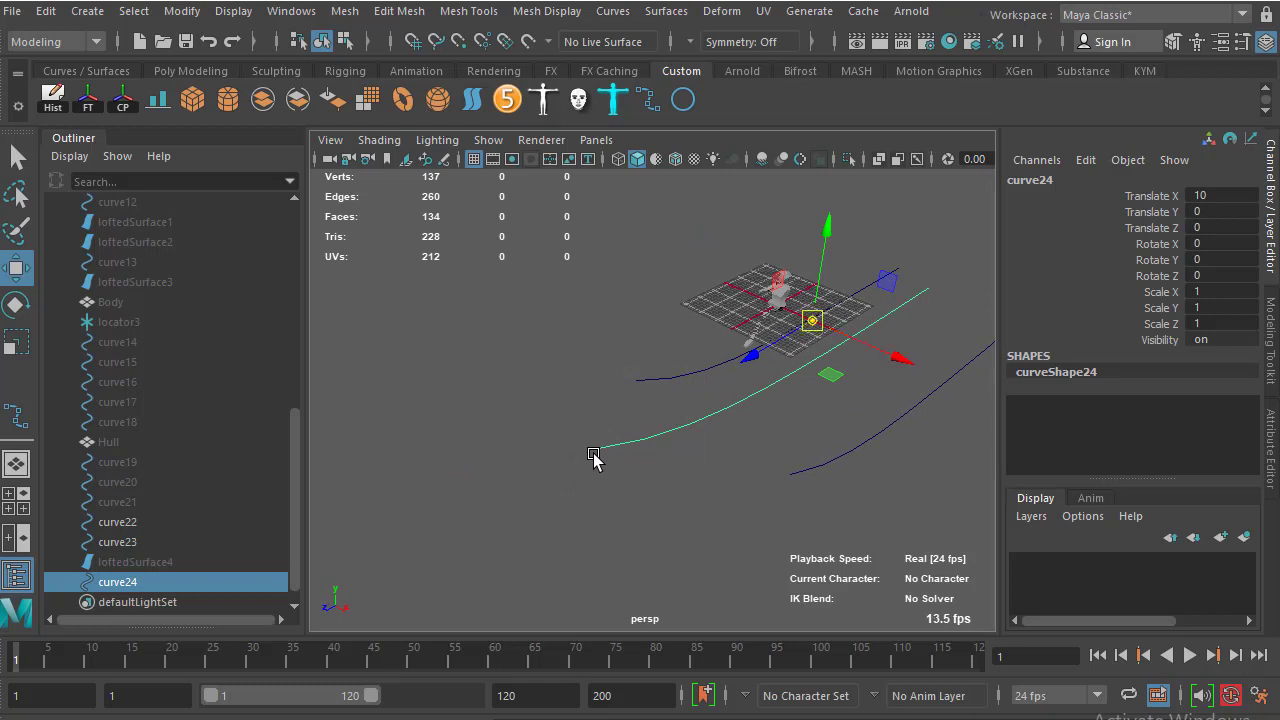
{"action": "key", "text": "c"}
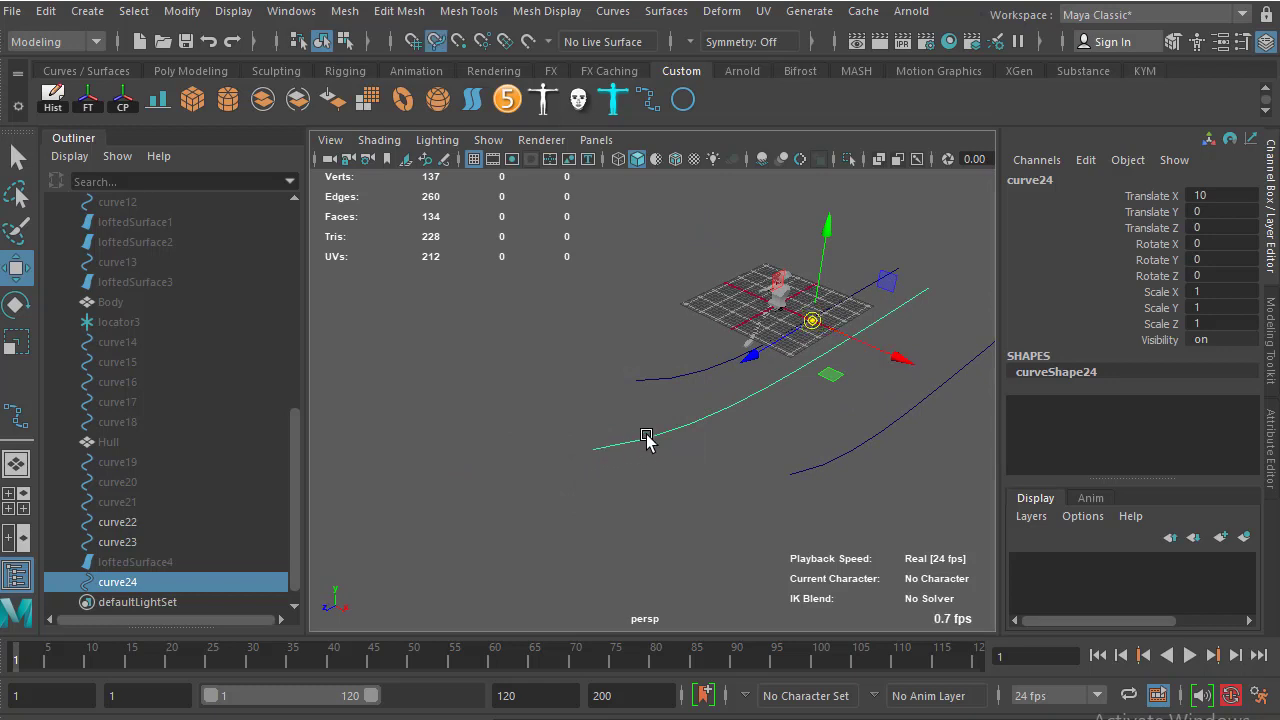
{"action": "middle_click_drag", "start_coordinate": [646, 440], "coordinate": [537, 457]}
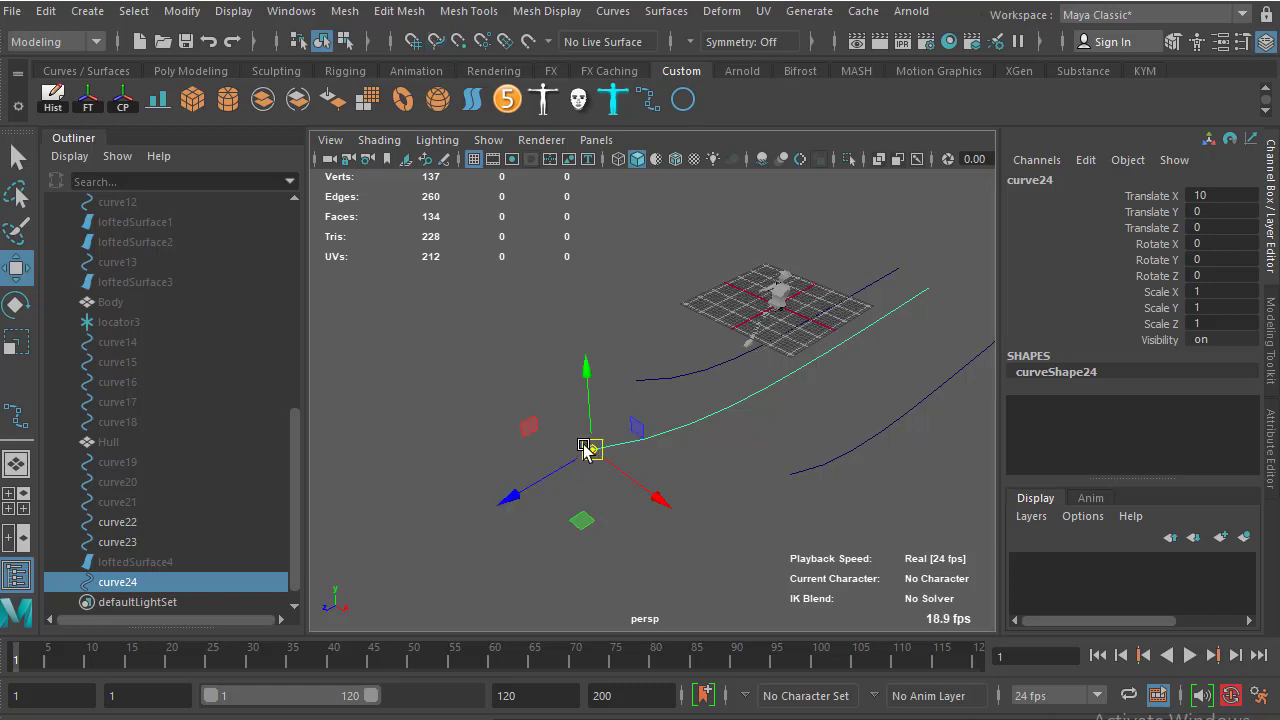
{"action": "left_click_drag", "start_coordinate": [537, 457], "coordinate": [565, 425], "text": "alt"}
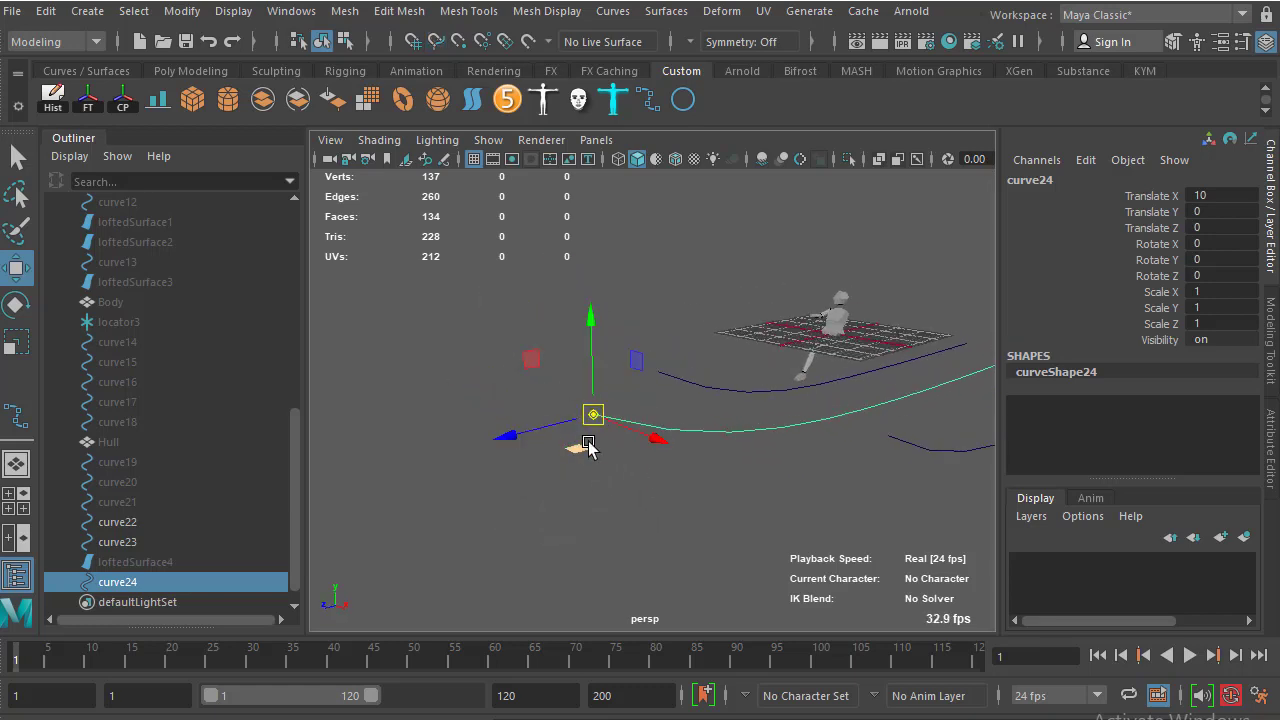
{"action": "mouse_move", "coordinate": [697, 478]}
{"action": "left_mouse_down", "text": "alt"}
{"action": "mouse_move", "coordinate": [594, 424]}
{"action": "mouse_move", "coordinate": [646, 477]}
{"action": "mouse_move", "coordinate": [586, 471]}
{"action": "mouse_move", "coordinate": [700, 449]}
{"action": "mouse_move", "coordinate": [704, 500]}
{"action": "left_mouse_up", "text": "alt"}
{"action": "key", "text": "space"}
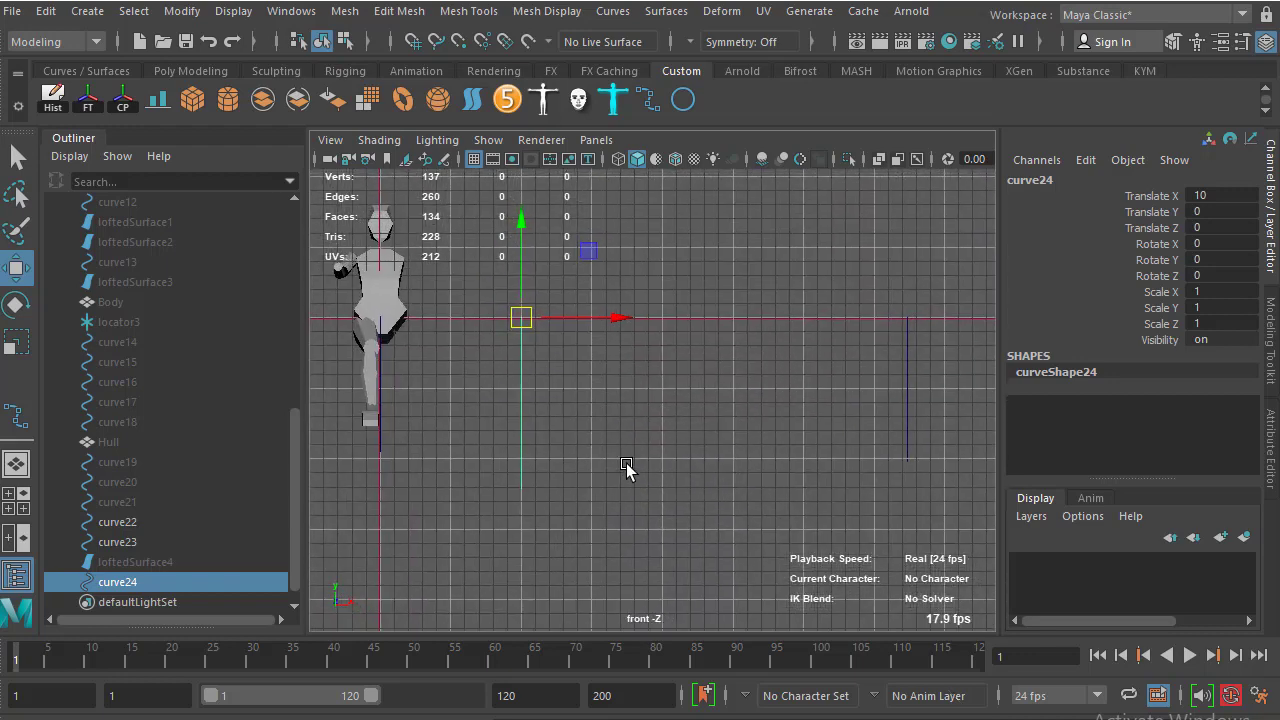
{"action": "mouse_move", "coordinate": [596, 450]}
{"action": "left_mouse_down", "text": "alt"}
{"action": "mouse_move", "coordinate": [643, 471]}
{"action": "mouse_move", "coordinate": [603, 402]}
{"action": "left_mouse_up", "text": "alt"}
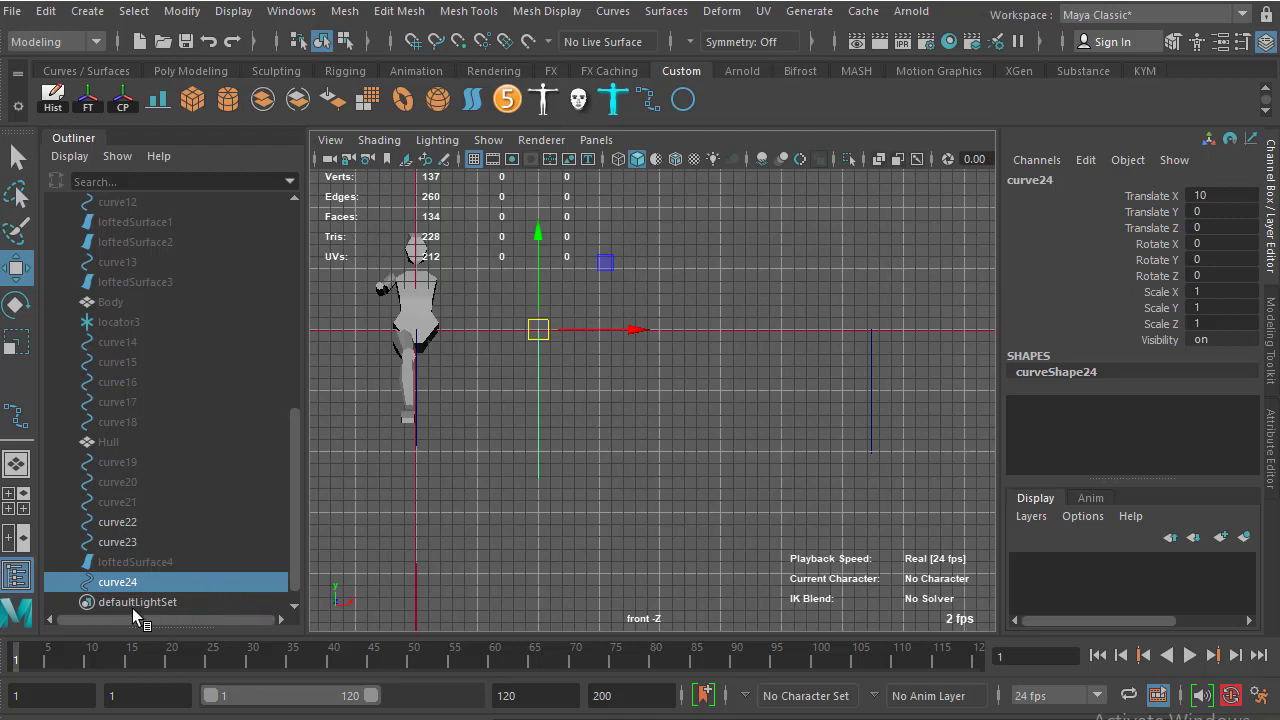
{"action": "right_click_drag", "start_coordinate": [548, 358], "coordinate": [618, 418], "text": "alt"}
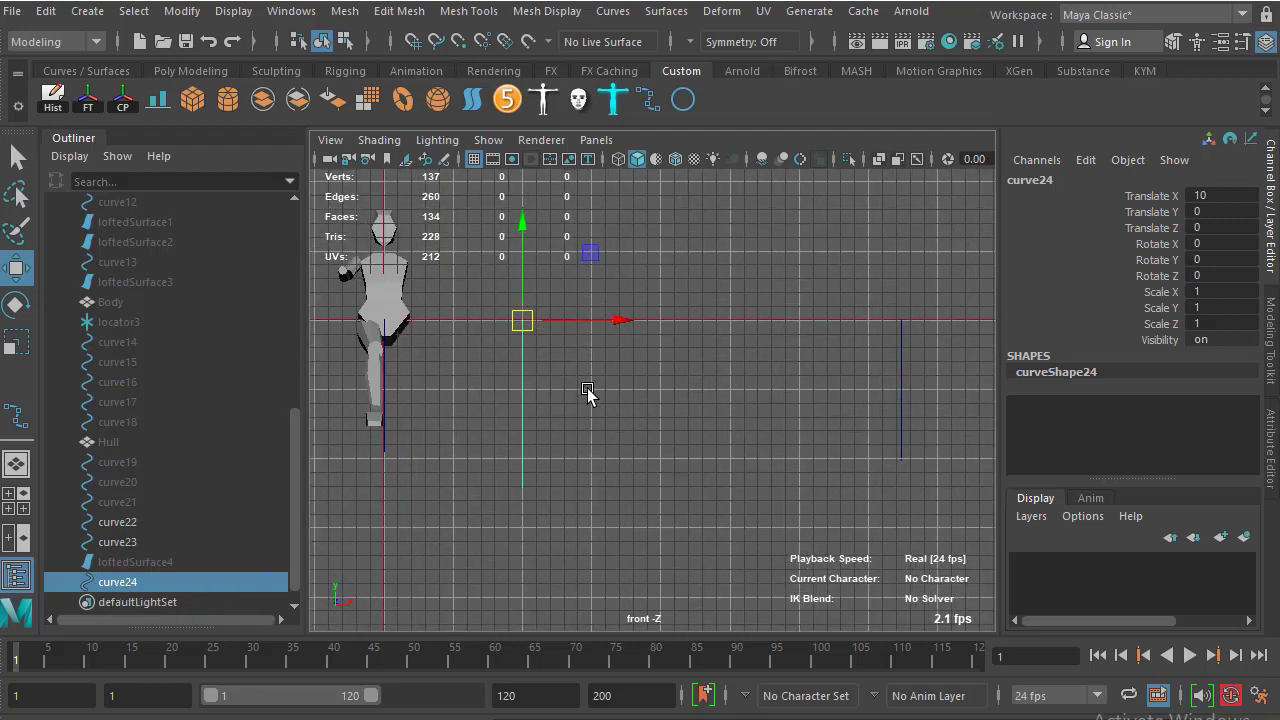
Duplicate curve24 as curve25, set its Rotate Z to 90, and view it in perspective
{"action": "key", "text": "ctrl+d"}
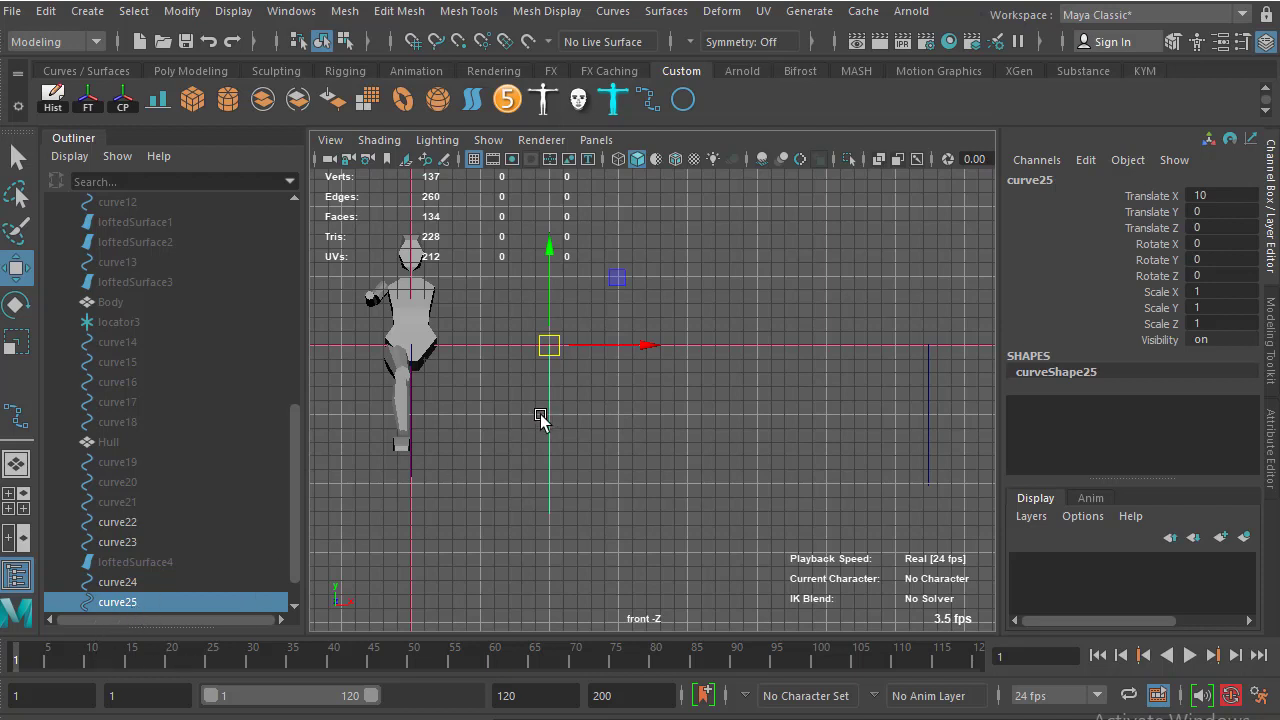
{"action": "key", "text": "e"}
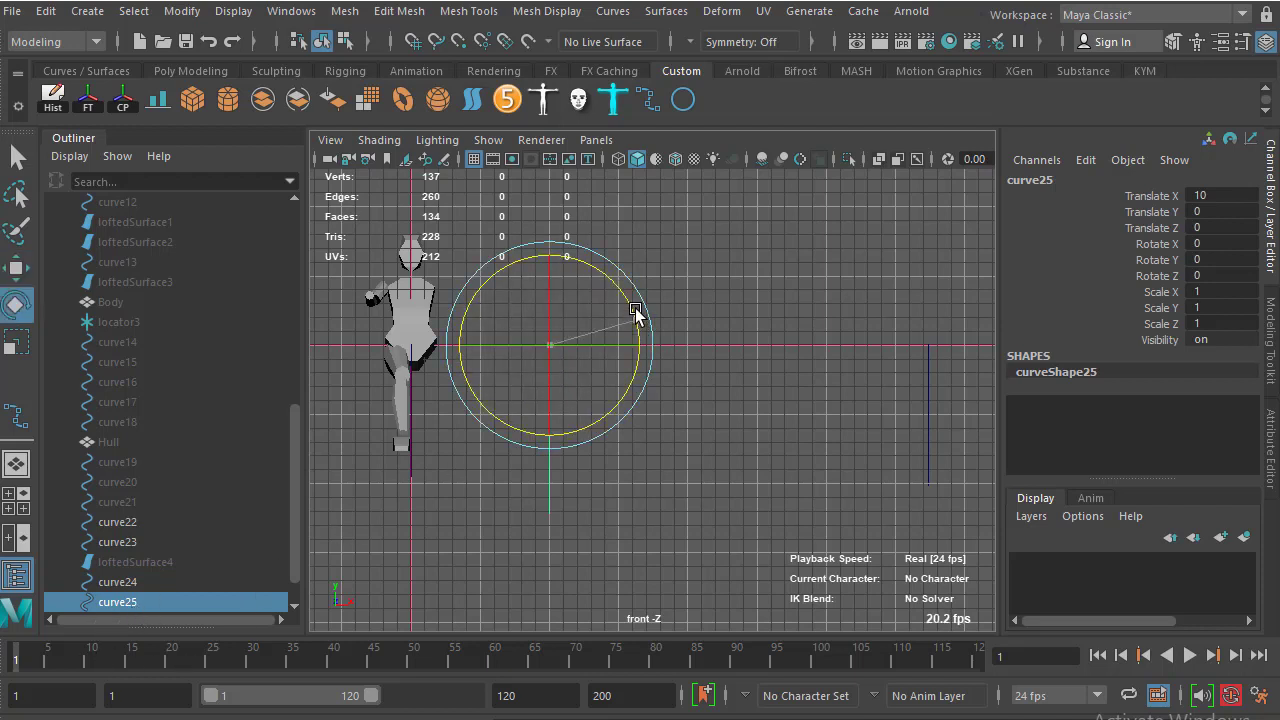
{"action": "mouse_move", "coordinate": [638, 318]}
{"action": "left_mouse_down"}
{"action": "mouse_move", "coordinate": [568, 95]}
{"action": "mouse_move", "coordinate": [556, 97]}
{"action": "left_mouse_up"}
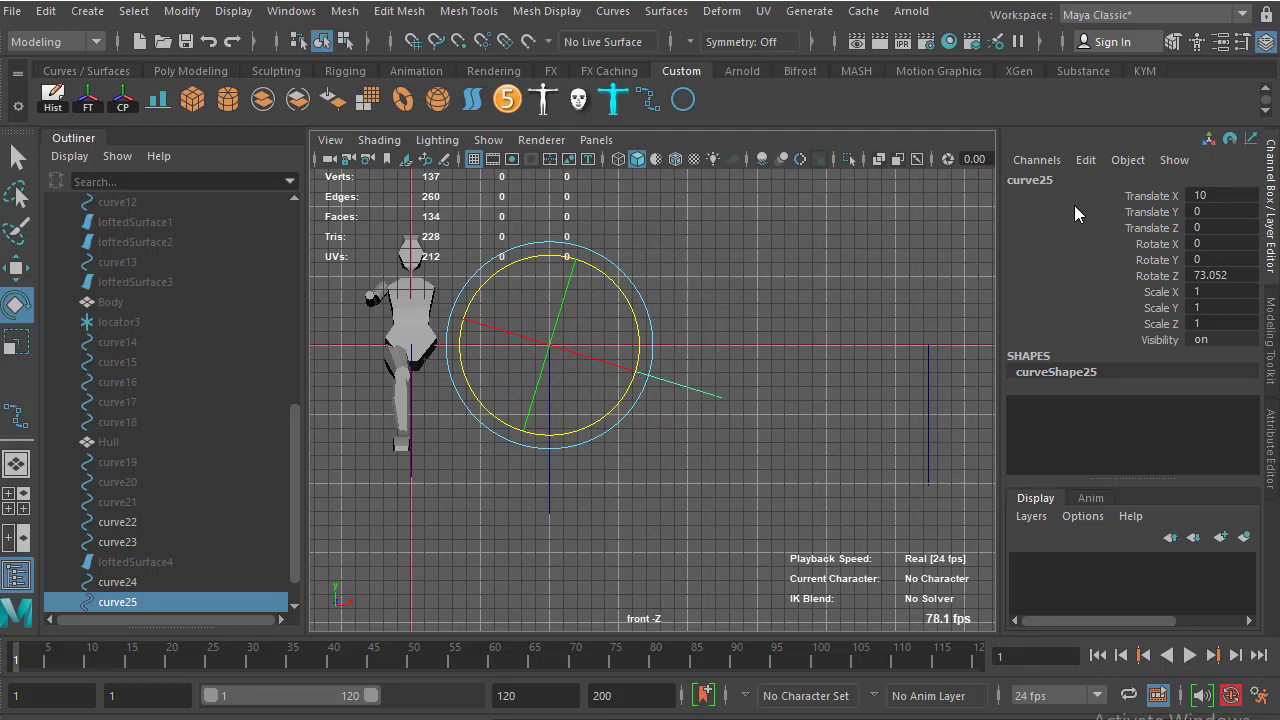
{"action": "double_click", "coordinate": [1212, 273]}
{"action": "type", "text": "90"}
{"action": "key", "text": "Return"}
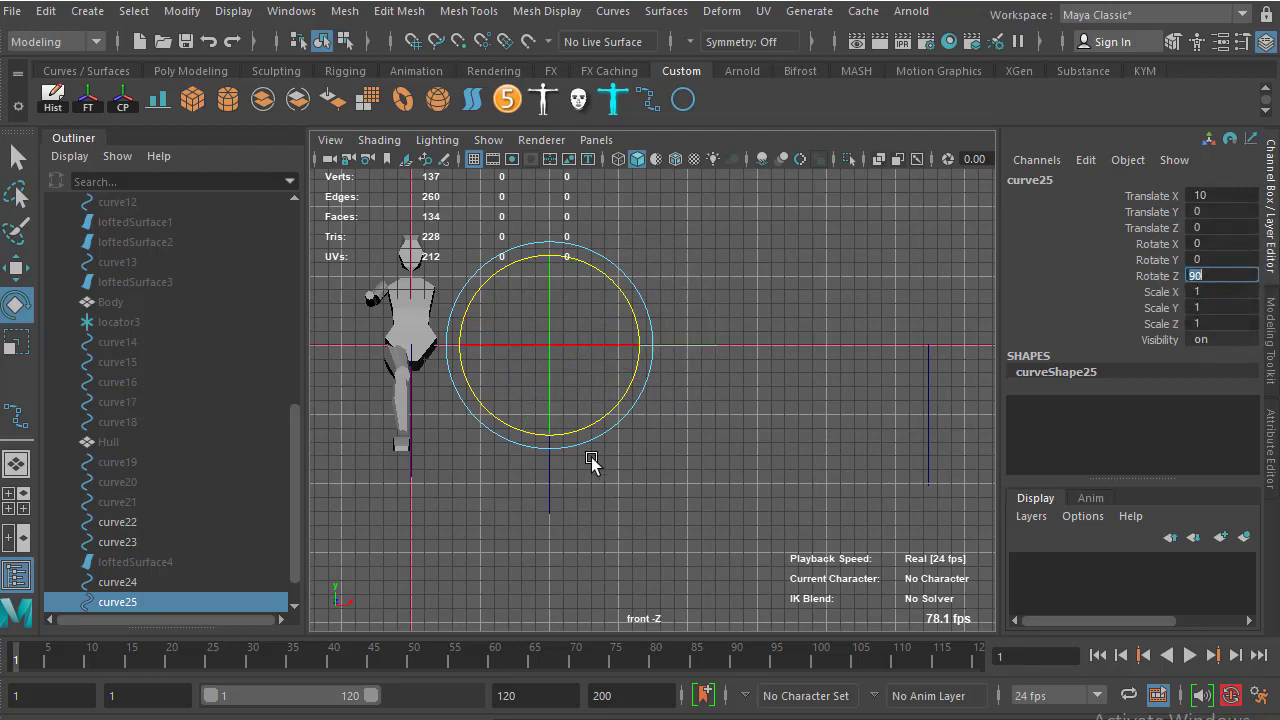
{"action": "mouse_move", "coordinate": [685, 400]}
{"action": "left_mouse_down"}
{"action": "mouse_move", "coordinate": [751, 426]}
{"action": "mouse_move", "coordinate": [891, 387]}
{"action": "mouse_move", "coordinate": [711, 364]}
{"action": "left_mouse_up"}
{"action": "key", "text": "space"}
Loft a surface between curve24 and curve25, then delete that first attempt
{"action": "left_click", "coordinate": [891, 387]}
{"action": "left_click_drag", "start_coordinate": [790, 519], "coordinate": [677, 460], "text": "alt"}
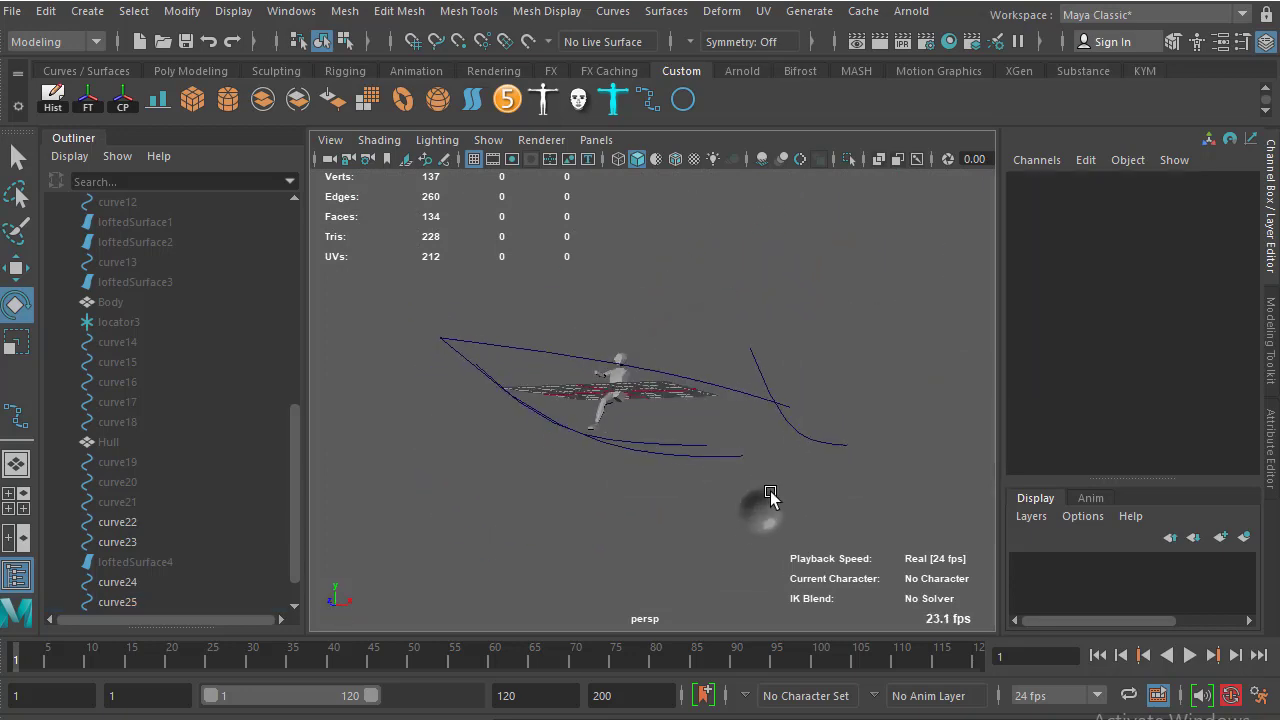
{"action": "left_click", "coordinate": [662, 449]}
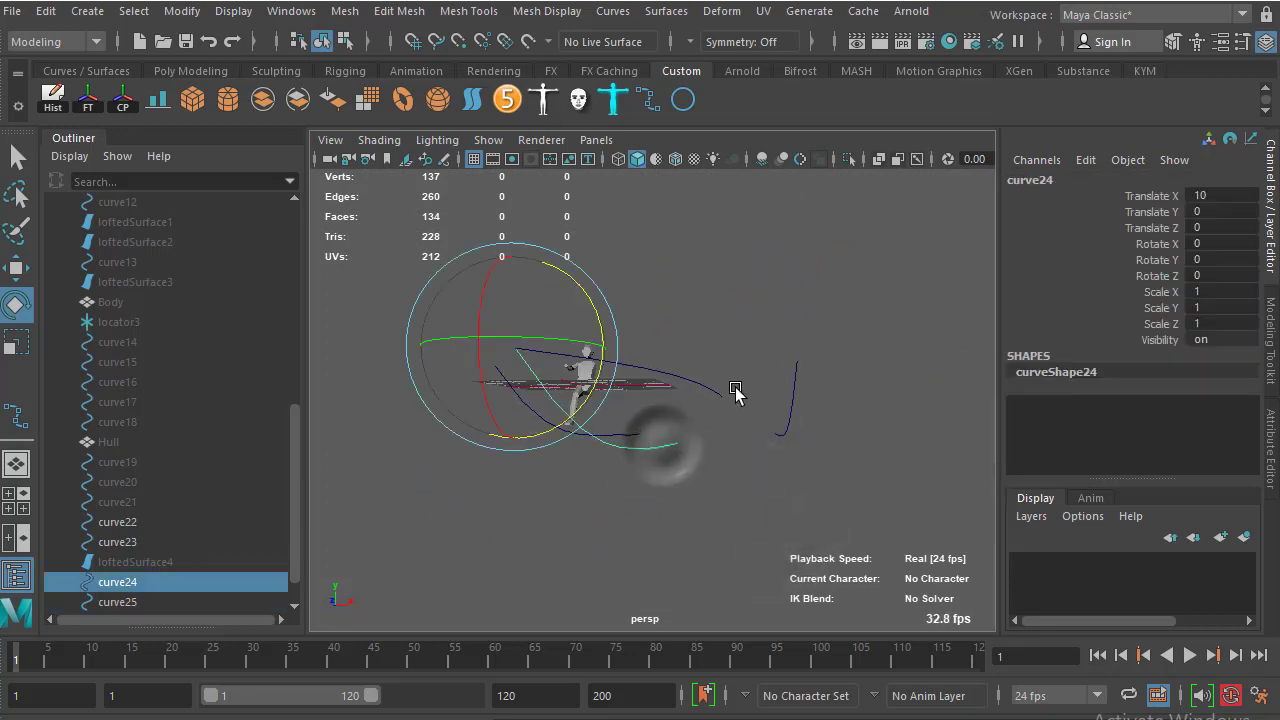
{"action": "left_click", "coordinate": [705, 388], "text": "shift"}
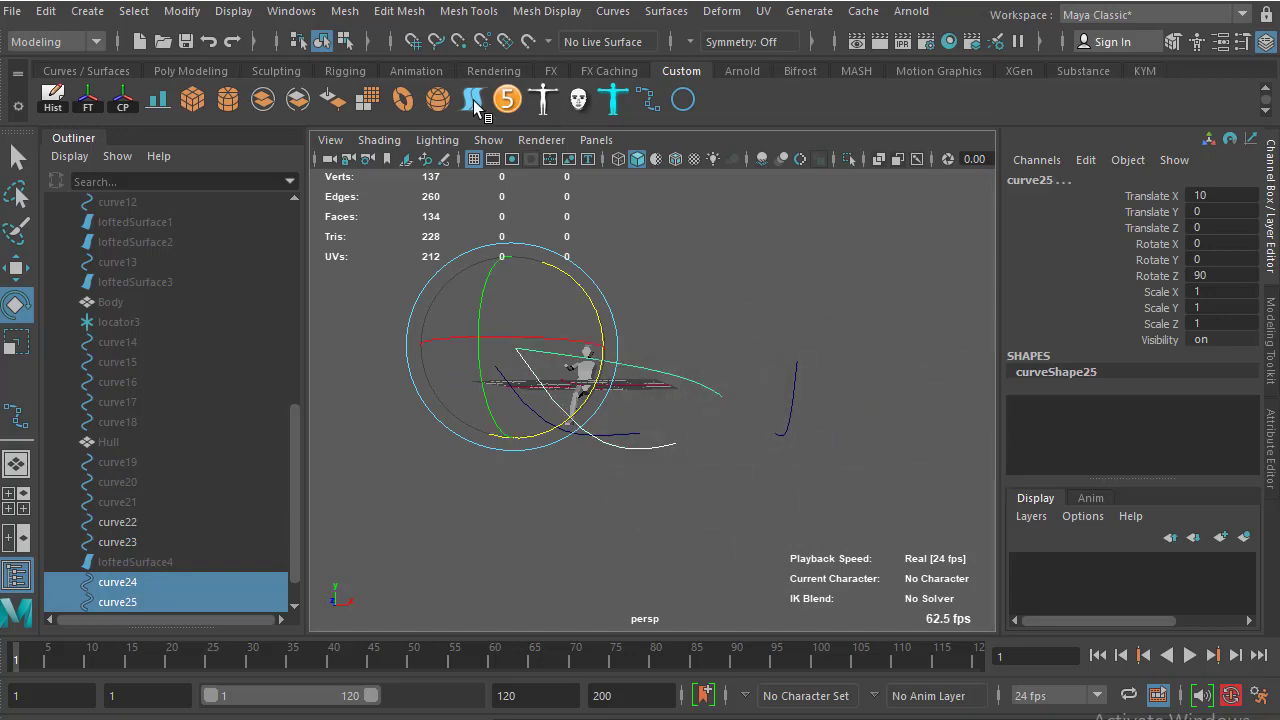
{"action": "left_click", "coordinate": [667, 11]}
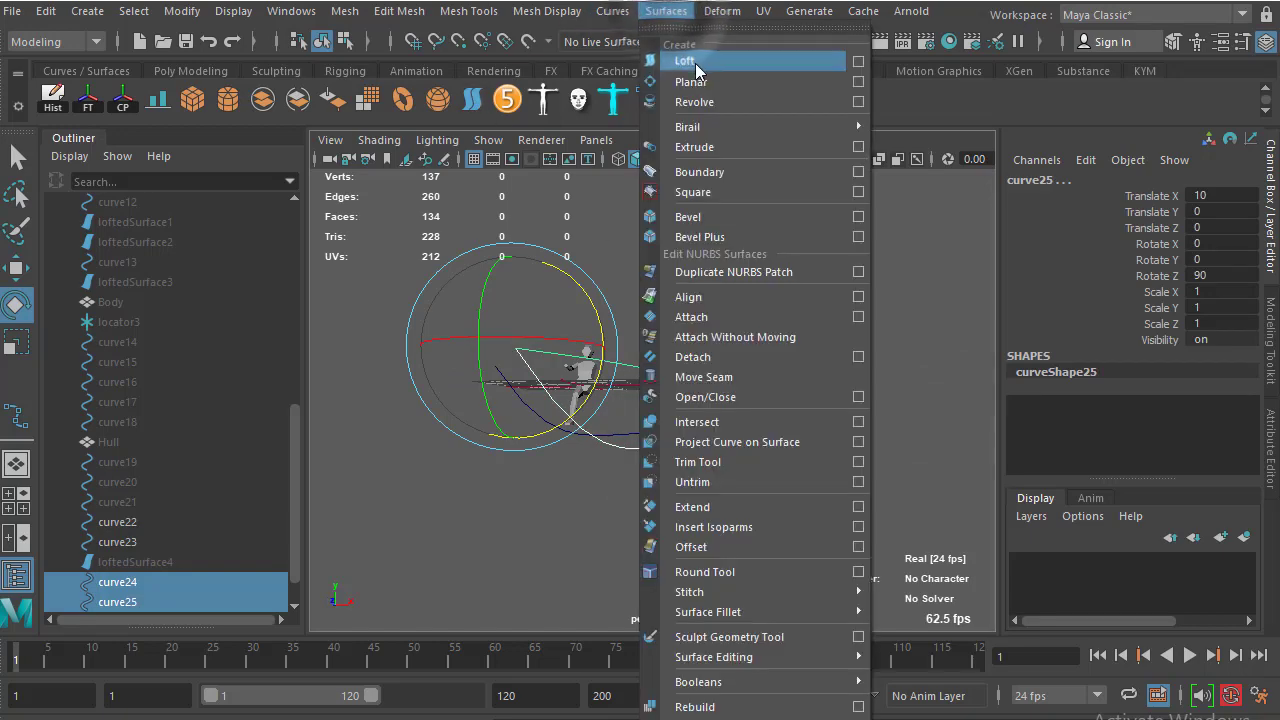
{"action": "left_click", "coordinate": [695, 63]}
{"action": "mouse_move", "coordinate": [768, 285]}
{"action": "left_mouse_down", "text": "alt"}
{"action": "mouse_move", "coordinate": [725, 428]}
{"action": "mouse_move", "coordinate": [751, 320]}
{"action": "mouse_move", "coordinate": [715, 385]}
{"action": "left_mouse_up", "text": "alt"}
{"action": "key", "text": "Delete"}
Re-loft curve25 to curve24, inspect the result, then delete the lofted hull surface
{"action": "left_click", "coordinate": [716, 404]}
{"action": "left_click", "coordinate": [662, 456], "text": "shift"}
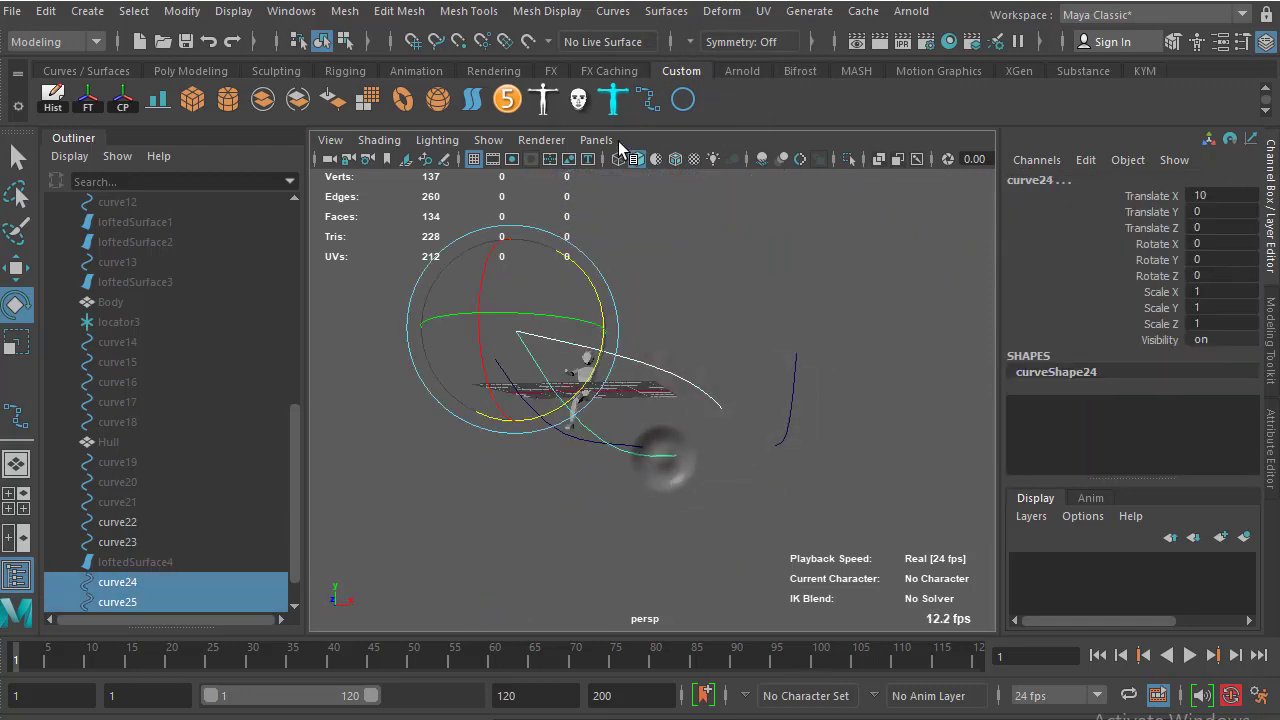
{"action": "left_click", "coordinate": [665, 11]}
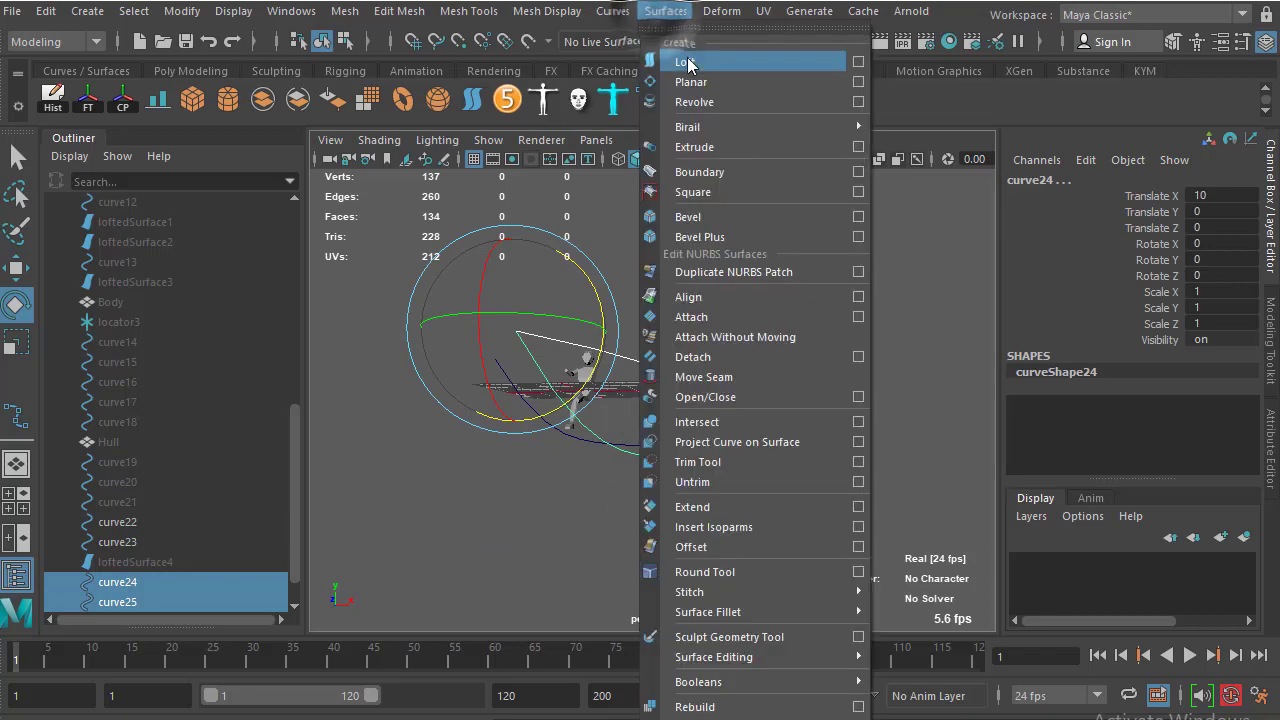
{"action": "left_click", "coordinate": [665, 58]}
{"action": "left_click", "coordinate": [748, 318]}
{"action": "scroll", "coordinate": [671, 329], "scroll_direction": "up", "scroll_amount": 5}
{"action": "mouse_move", "coordinate": [666, 337]}
{"action": "left_mouse_down", "text": "alt"}
{"action": "mouse_move", "coordinate": [654, 286]}
{"action": "mouse_move", "coordinate": [686, 443]}
{"action": "mouse_move", "coordinate": [723, 477]}
{"action": "mouse_move", "coordinate": [625, 362]}
{"action": "left_mouse_up", "text": "alt"}
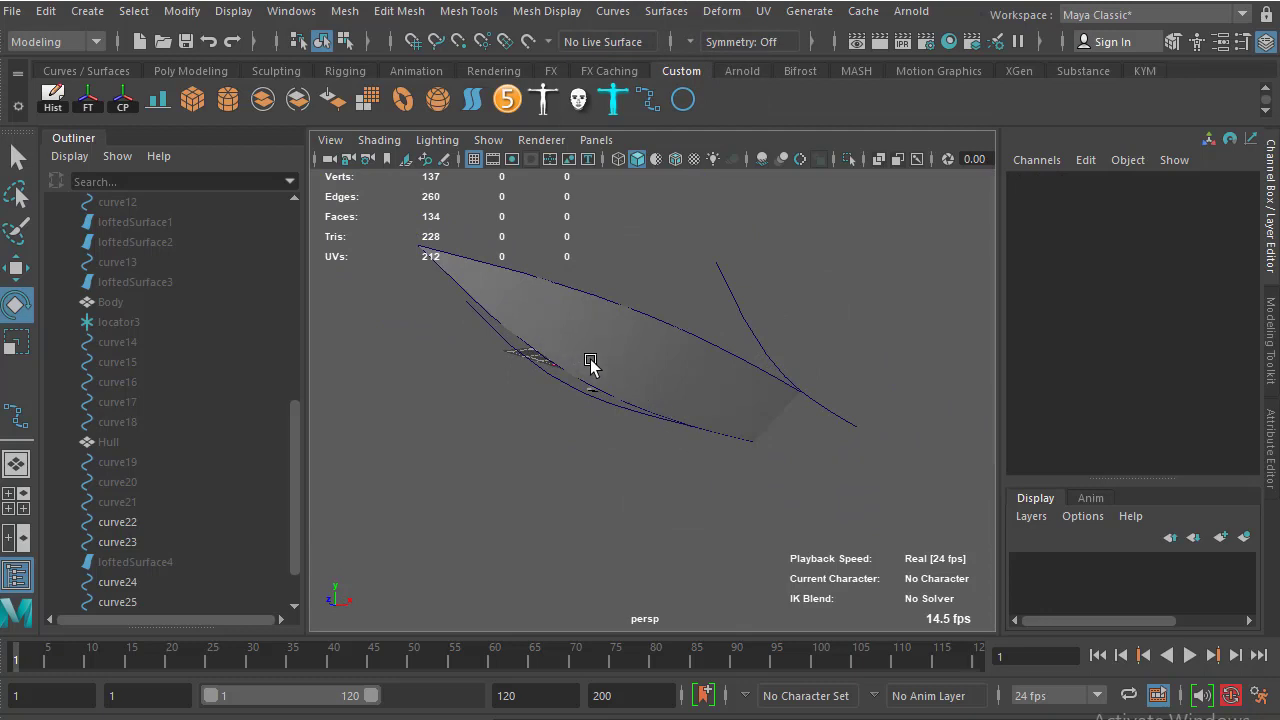
{"action": "mouse_move", "coordinate": [615, 355]}
{"action": "left_mouse_down", "text": "alt"}
{"action": "mouse_move", "coordinate": [531, 346]}
{"action": "mouse_move", "coordinate": [623, 374]}
{"action": "mouse_move", "coordinate": [641, 340]}
{"action": "mouse_move", "coordinate": [709, 371]}
{"action": "mouse_move", "coordinate": [657, 434]}
{"action": "mouse_move", "coordinate": [663, 381]}
{"action": "mouse_move", "coordinate": [437, 380]}
{"action": "mouse_move", "coordinate": [649, 363]}
{"action": "mouse_move", "coordinate": [746, 400]}
{"action": "mouse_move", "coordinate": [694, 390]}
{"action": "mouse_move", "coordinate": [598, 340]}
{"action": "left_mouse_up", "text": "alt"}
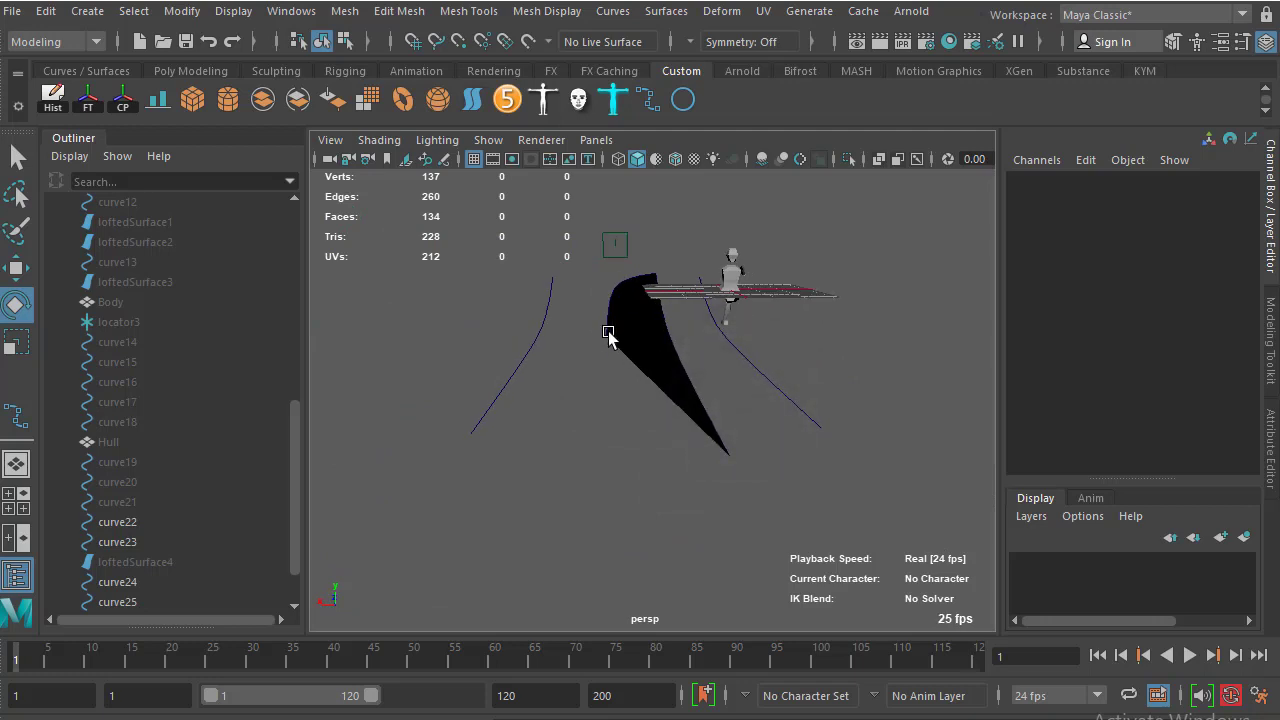
{"action": "mouse_move", "coordinate": [757, 463]}
{"action": "left_mouse_down", "text": "alt"}
{"action": "mouse_move", "coordinate": [837, 409]}
{"action": "mouse_move", "coordinate": [629, 374]}
{"action": "mouse_move", "coordinate": [763, 394]}
{"action": "mouse_move", "coordinate": [912, 490]}
{"action": "mouse_move", "coordinate": [584, 374]}
{"action": "left_mouse_up", "text": "alt"}
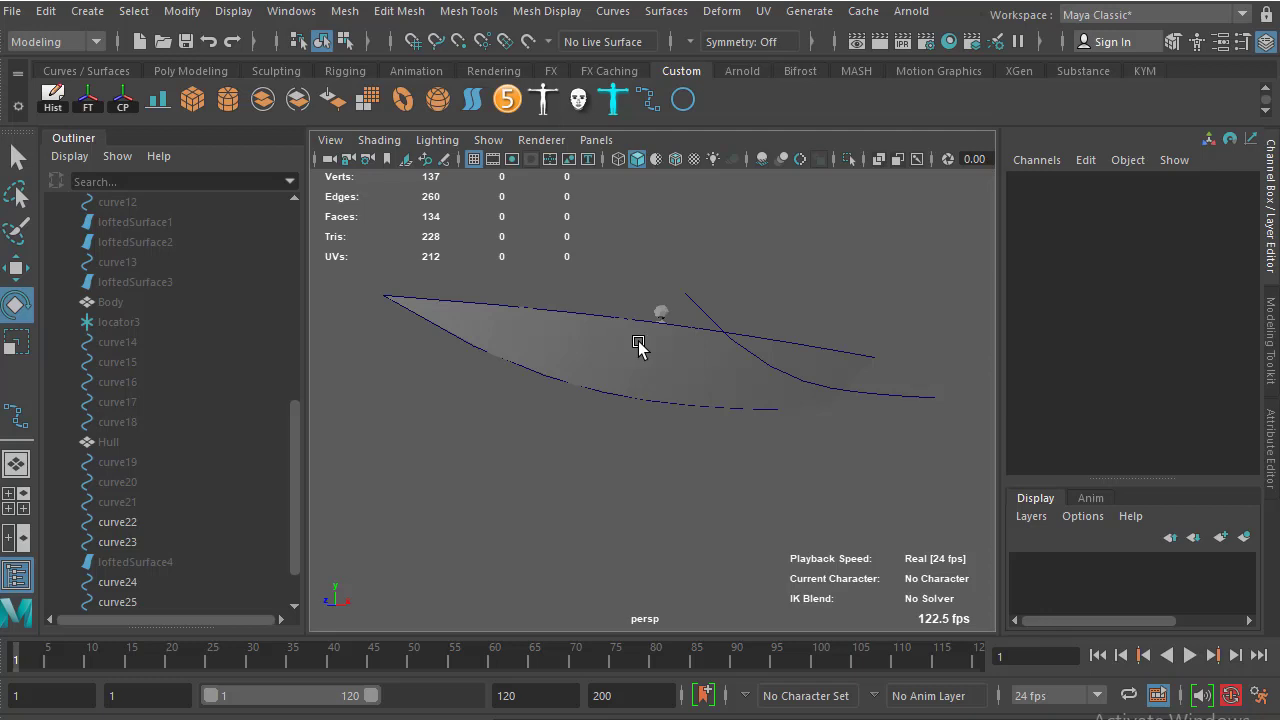
{"action": "left_click", "coordinate": [709, 358]}
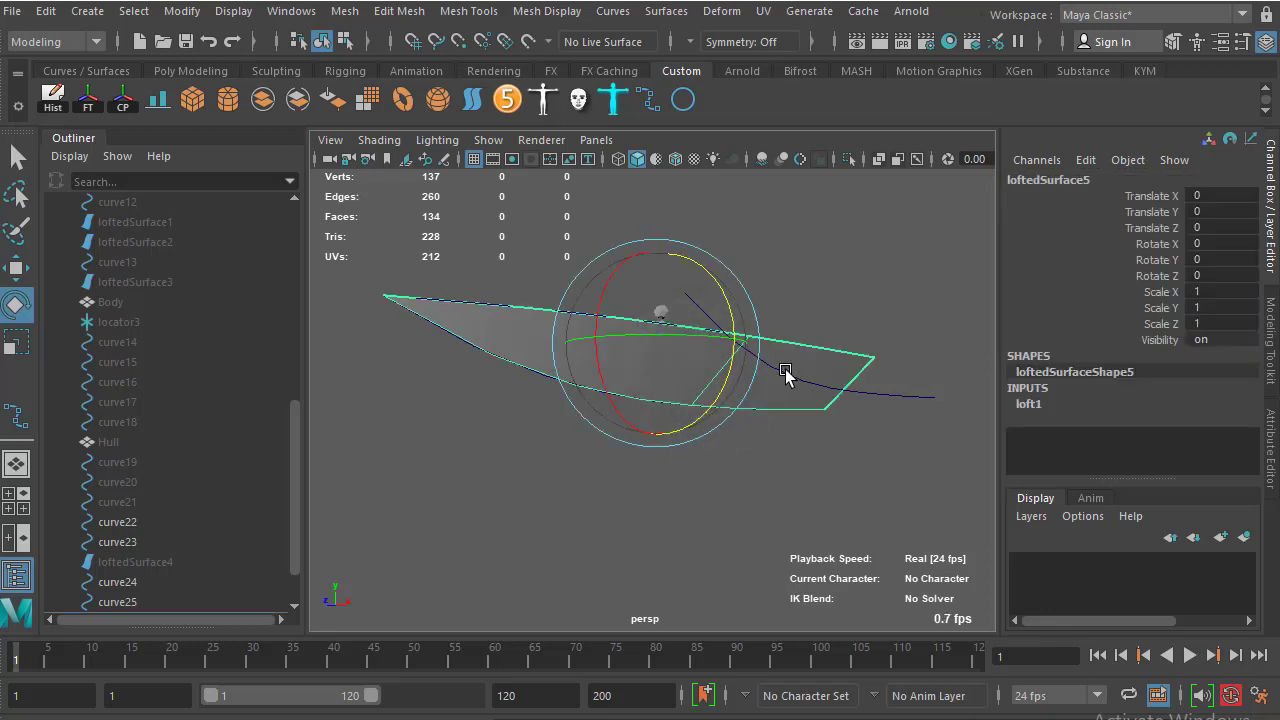
{"action": "key", "text": "Delete"}
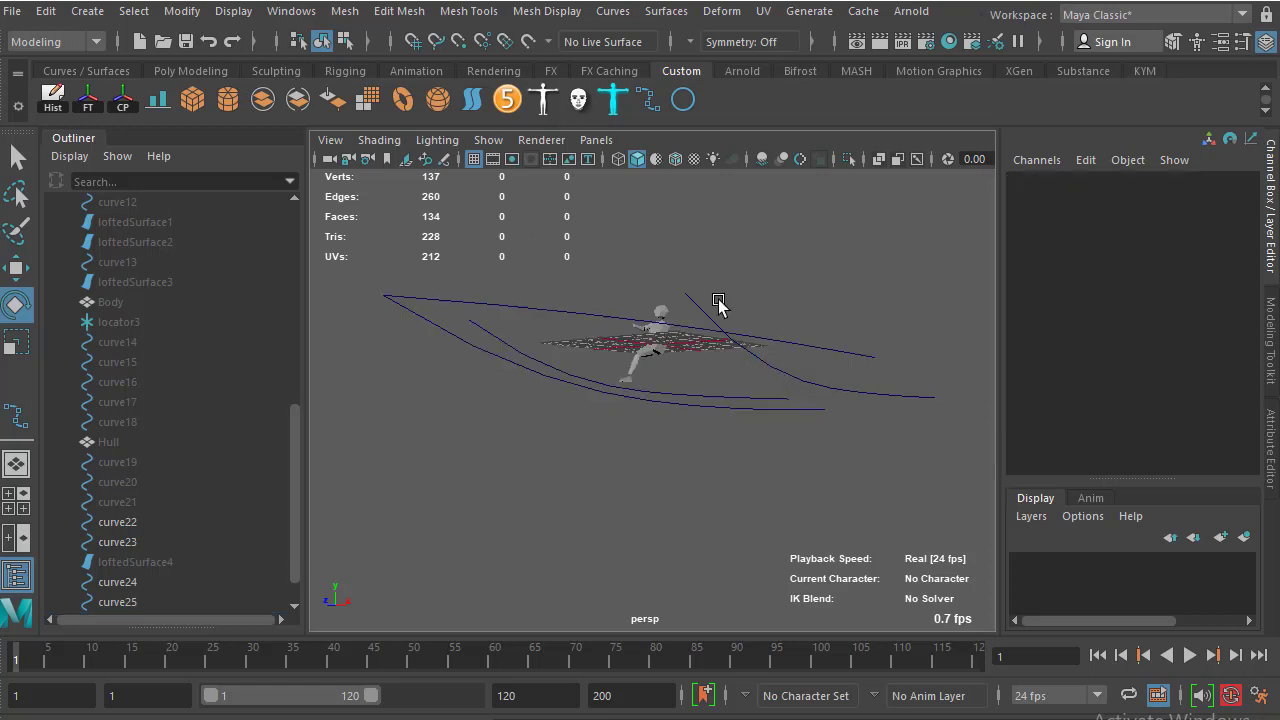
{"action": "left_click", "coordinate": [613, 11]}
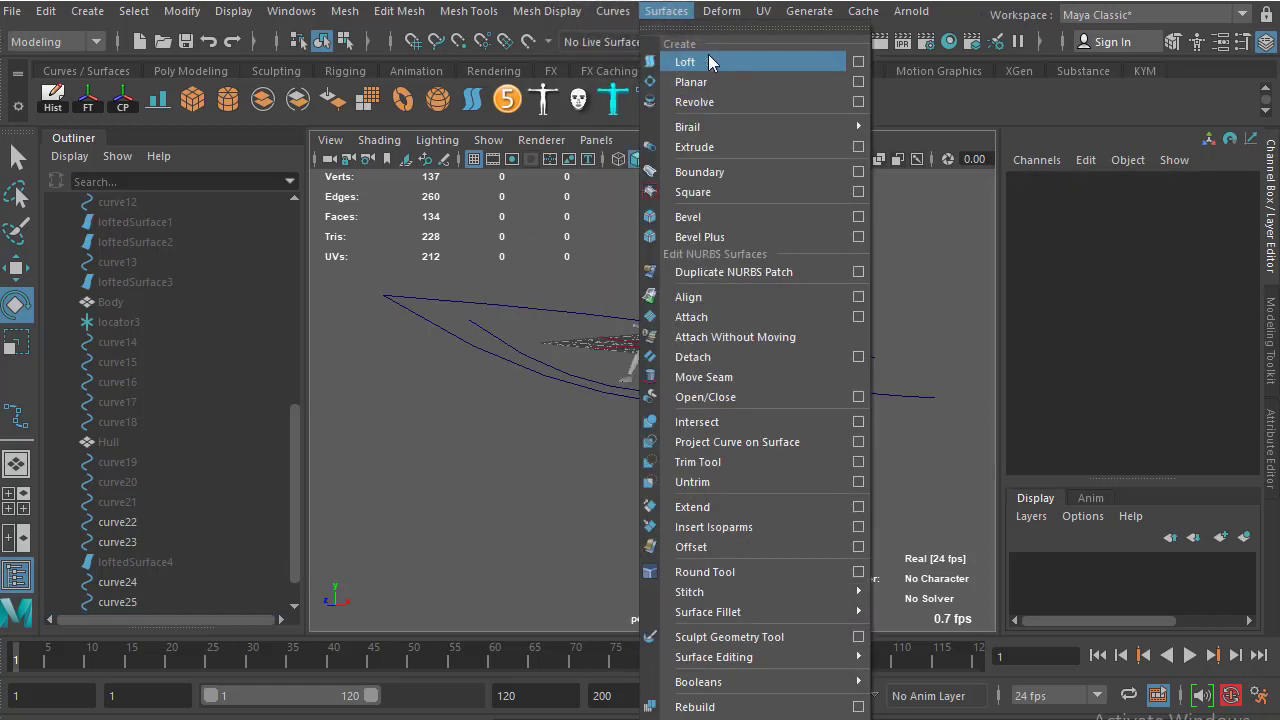
{"action": "mouse_move", "coordinate": [687, 127]}
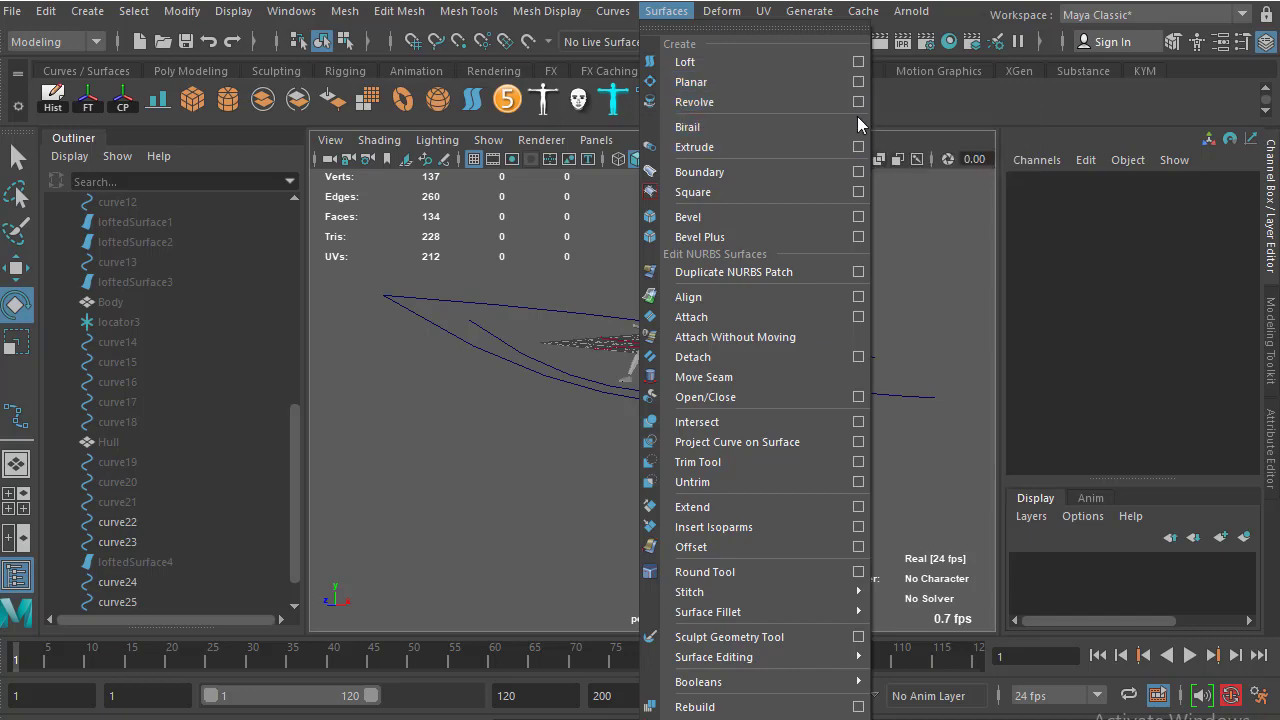
{"action": "left_click", "coordinate": [668, 262]}
{"action": "mouse_move", "coordinate": [702, 318]}
{"action": "left_mouse_down", "text": "alt"}
{"action": "mouse_move", "coordinate": [742, 343]}
{"action": "mouse_move", "coordinate": [752, 320]}
{"action": "mouse_move", "coordinate": [711, 363]}
{"action": "mouse_move", "coordinate": [697, 356]}
{"action": "mouse_move", "coordinate": [732, 328]}
{"action": "mouse_move", "coordinate": [694, 329]}
{"action": "mouse_move", "coordinate": [754, 366]}
{"action": "mouse_move", "coordinate": [731, 374]}
{"action": "mouse_move", "coordinate": [777, 380]}
{"action": "mouse_move", "coordinate": [694, 354]}
{"action": "left_mouse_up", "text": "alt"}
{"action": "left_click", "coordinate": [732, 328]}
{"action": "left_click", "coordinate": [705, 360]}
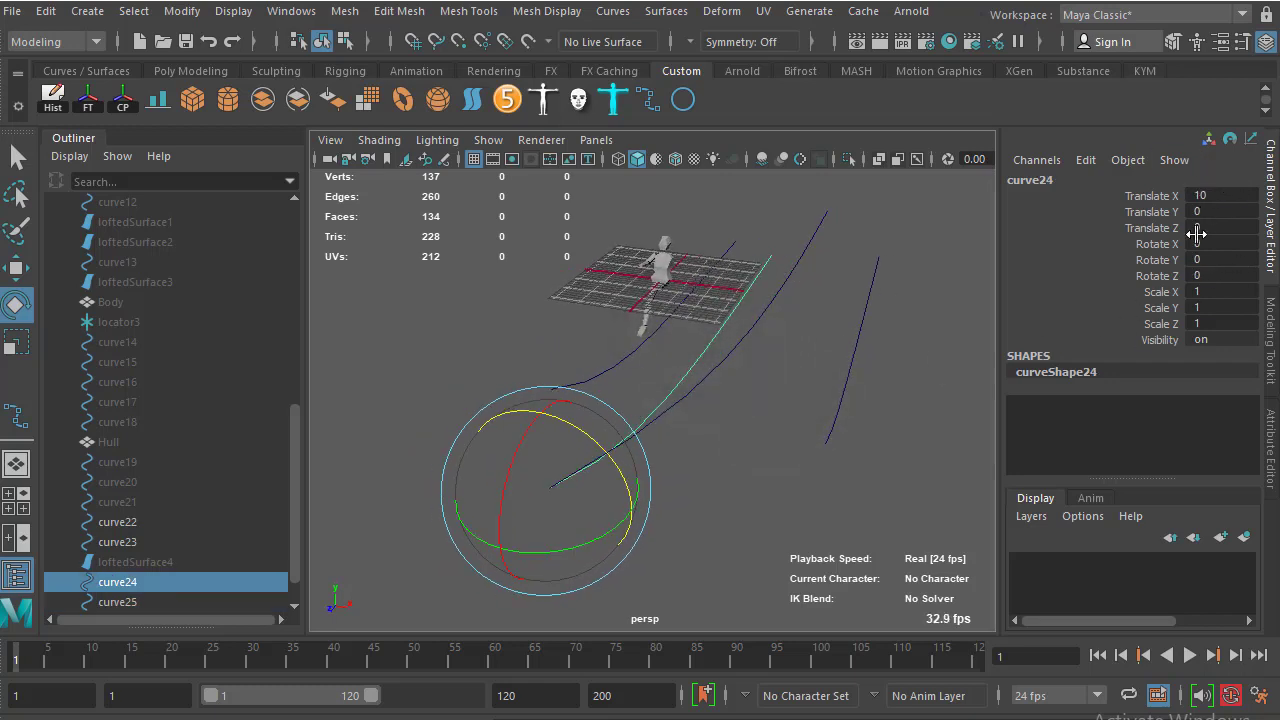
{"action": "left_click", "coordinate": [765, 315]}
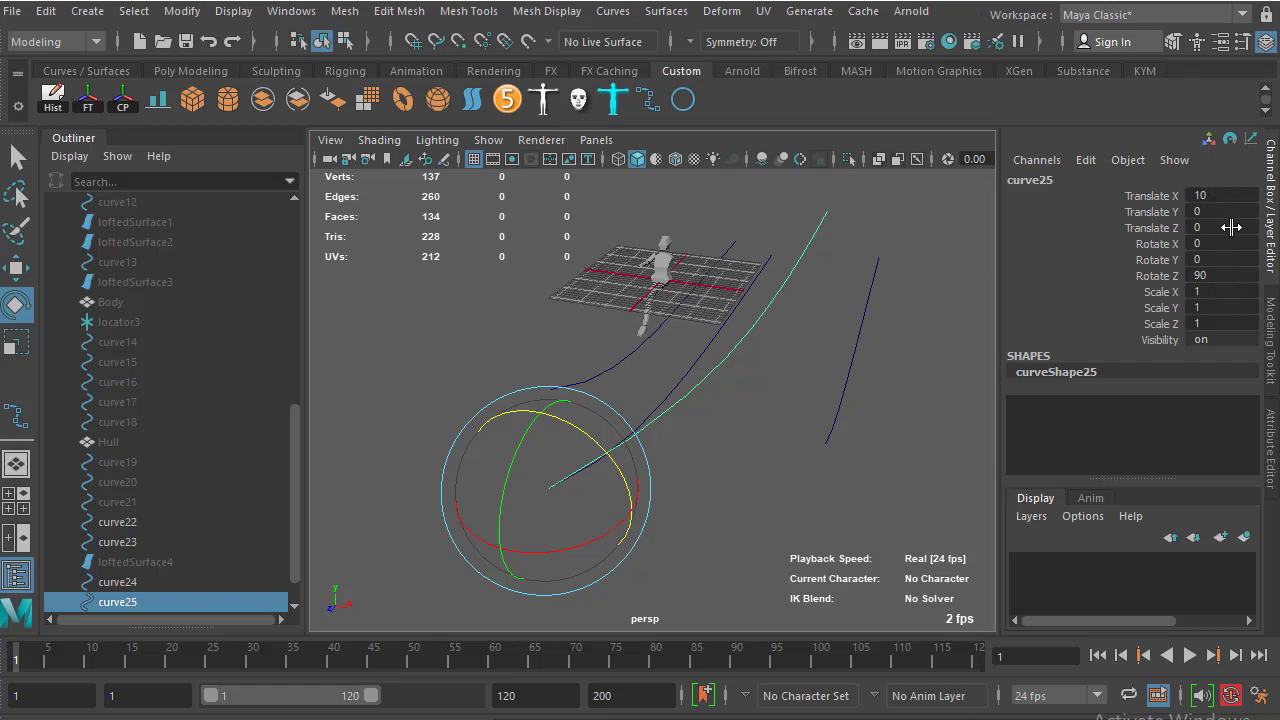
{"action": "left_click_drag", "start_coordinate": [817, 397], "coordinate": [768, 368], "text": "alt"}
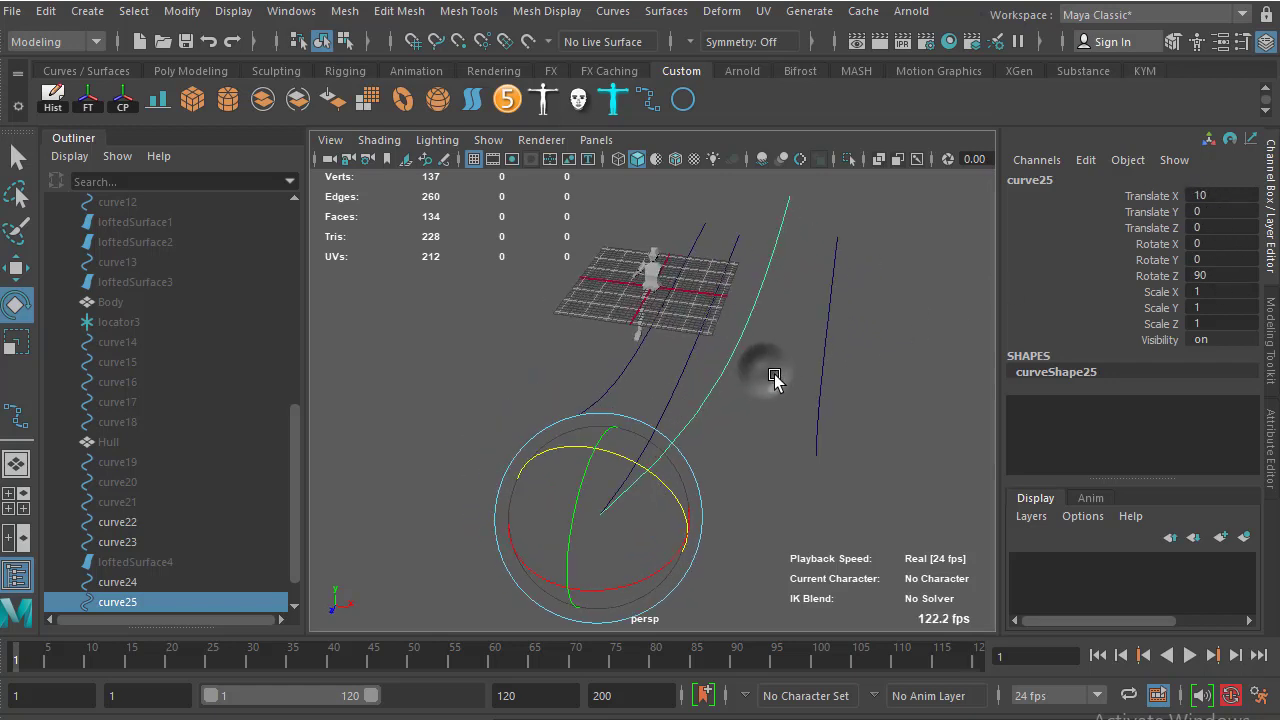
{"action": "key", "text": "w"}
{"action": "left_click_drag", "start_coordinate": [561, 515], "coordinate": [503, 503]}
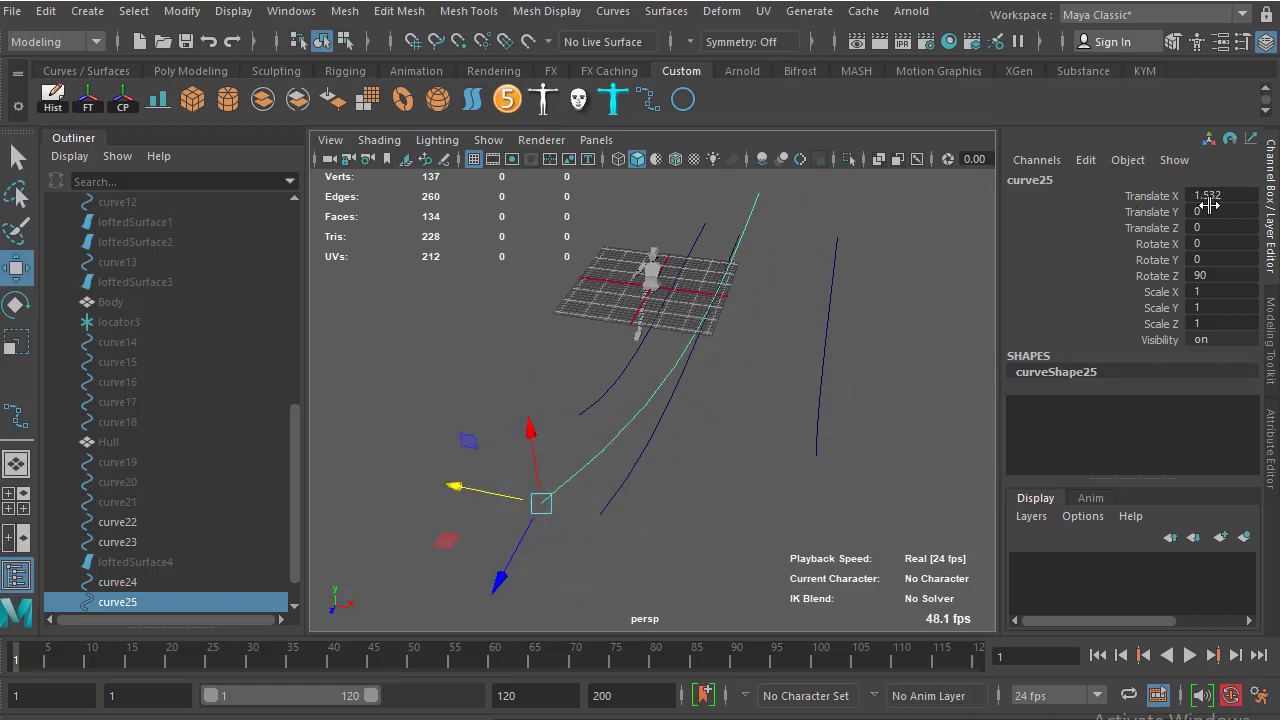
{"action": "key", "text": "ctrl+z"}
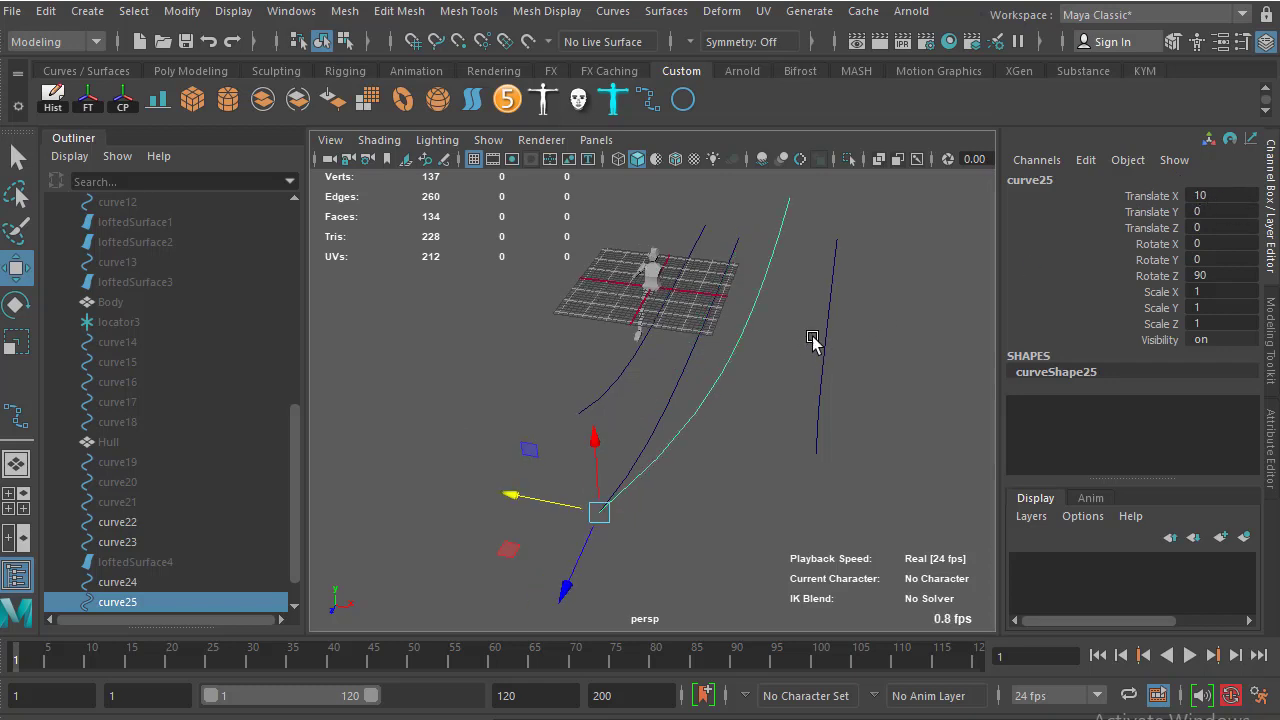
{"action": "mouse_move", "coordinate": [814, 343]}
{"action": "left_mouse_down", "text": "alt"}
{"action": "mouse_move", "coordinate": [791, 297]}
{"action": "mouse_move", "coordinate": [797, 309]}
{"action": "mouse_move", "coordinate": [766, 331]}
{"action": "mouse_move", "coordinate": [725, 262]}
{"action": "mouse_move", "coordinate": [675, 289]}
{"action": "left_mouse_up", "text": "alt"}
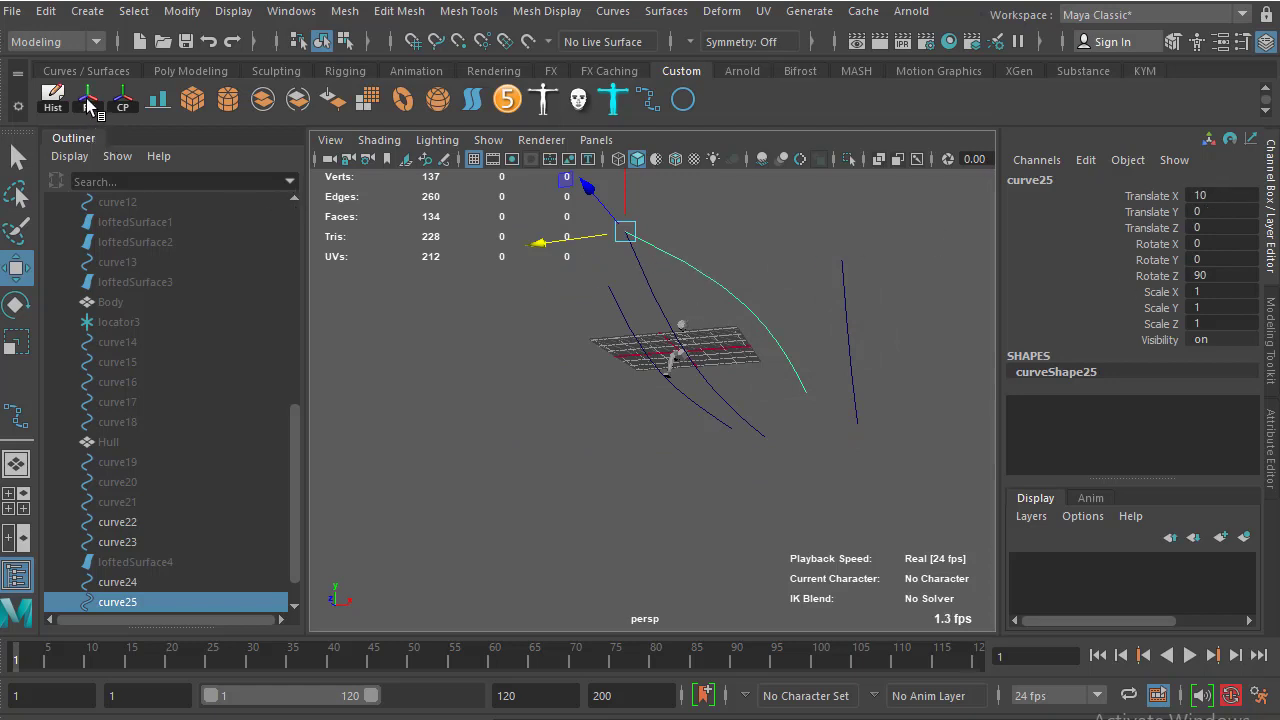
Freeze transformations on curve25 via the Modify menu and on curve24 via the FT shelf button
{"action": "left_click", "coordinate": [186, 11]}
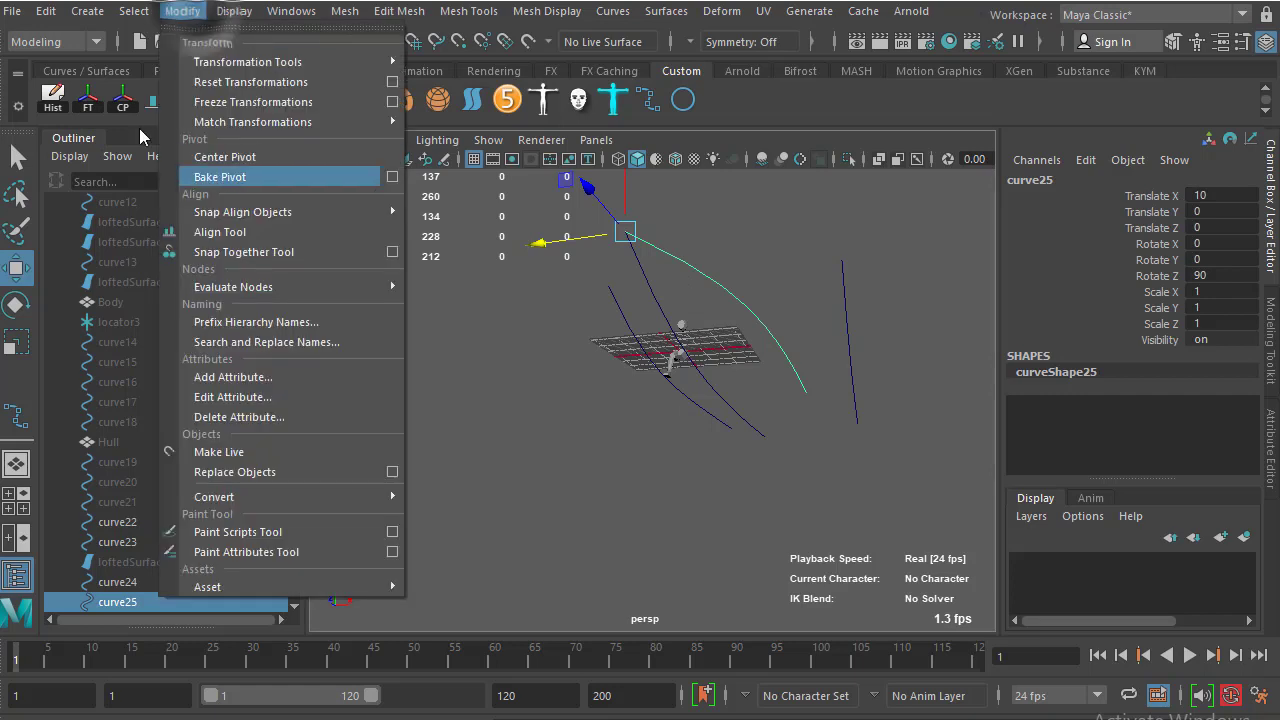
{"action": "left_click", "coordinate": [291, 11]}
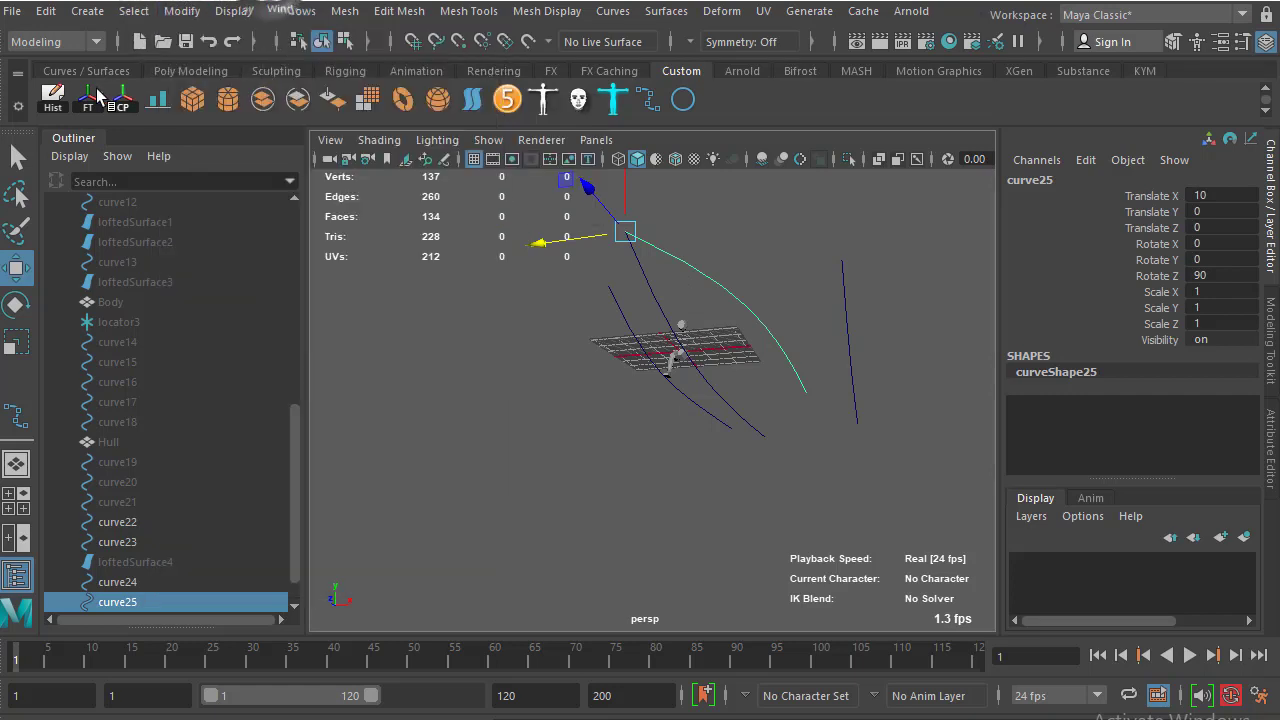
{"action": "left_click", "coordinate": [88, 100]}
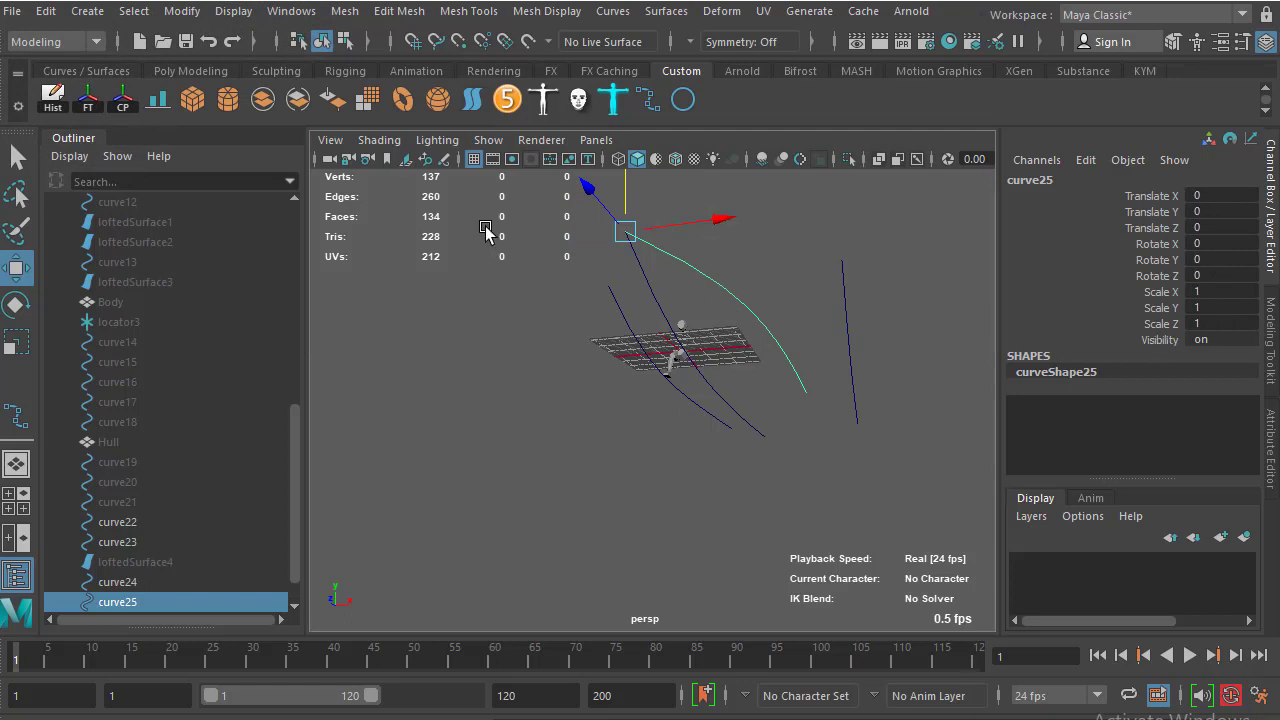
{"action": "left_click", "coordinate": [657, 287]}
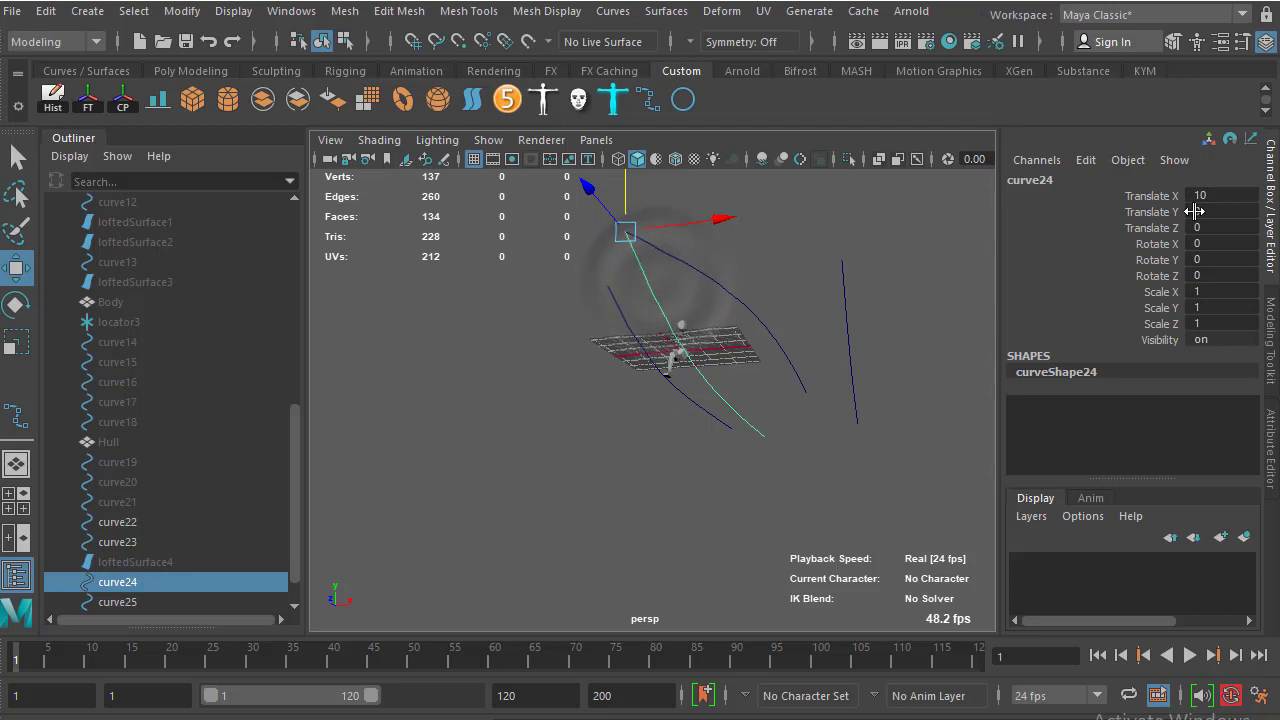
{"action": "left_click", "coordinate": [88, 103]}
Select curve25 and curve24 together with the scale tool active
{"action": "mouse_move", "coordinate": [766, 257]}
{"action": "left_mouse_down", "text": "alt"}
{"action": "mouse_move", "coordinate": [700, 330]}
{"action": "mouse_move", "coordinate": [676, 313]}
{"action": "mouse_move", "coordinate": [760, 363]}
{"action": "left_mouse_up", "text": "alt"}
{"action": "left_click", "coordinate": [677, 349]}
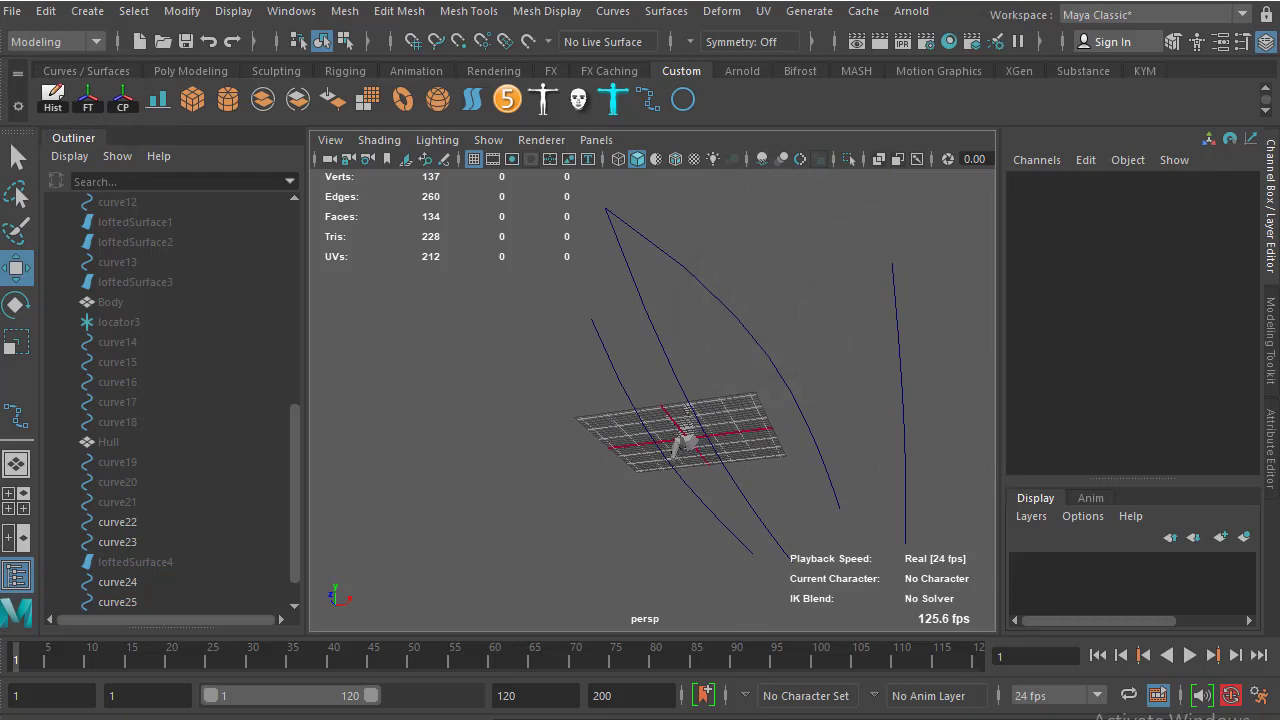
{"action": "left_click_drag", "start_coordinate": [760, 363], "coordinate": [931, 397], "text": "alt"}
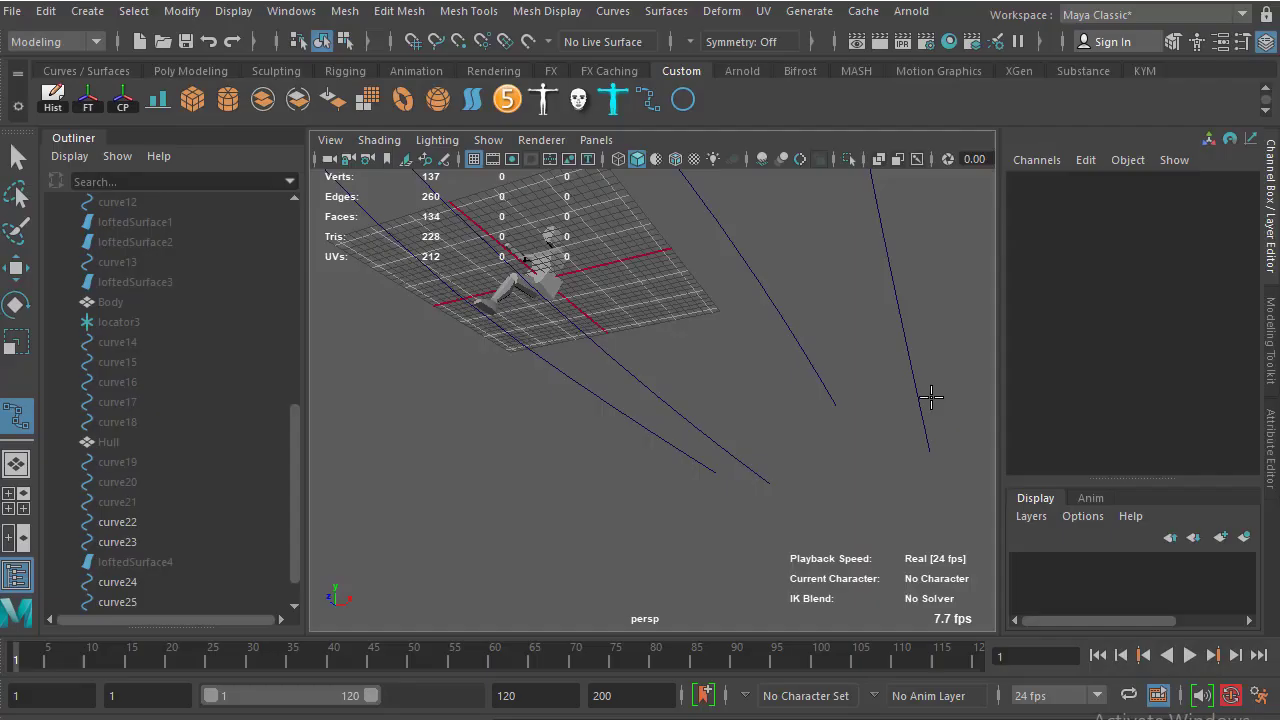
{"action": "mouse_move", "coordinate": [703, 501]}
{"action": "left_mouse_down", "text": "alt"}
{"action": "mouse_move", "coordinate": [702, 399]}
{"action": "mouse_move", "coordinate": [694, 423]}
{"action": "mouse_move", "coordinate": [757, 400]}
{"action": "mouse_move", "coordinate": [660, 454]}
{"action": "mouse_move", "coordinate": [674, 521]}
{"action": "left_mouse_up", "text": "alt"}
{"action": "mouse_move", "coordinate": [635, 317]}
{"action": "left_mouse_down", "text": "alt"}
{"action": "mouse_move", "coordinate": [640, 223]}
{"action": "mouse_move", "coordinate": [628, 222]}
{"action": "left_mouse_up", "text": "alt"}
{"action": "key", "text": "r"}
{"action": "left_click", "coordinate": [613, 290]}
{"action": "left_click_drag", "start_coordinate": [613, 290], "coordinate": [613, 335], "text": "alt"}
{"action": "left_click", "coordinate": [590, 320], "text": "shift"}
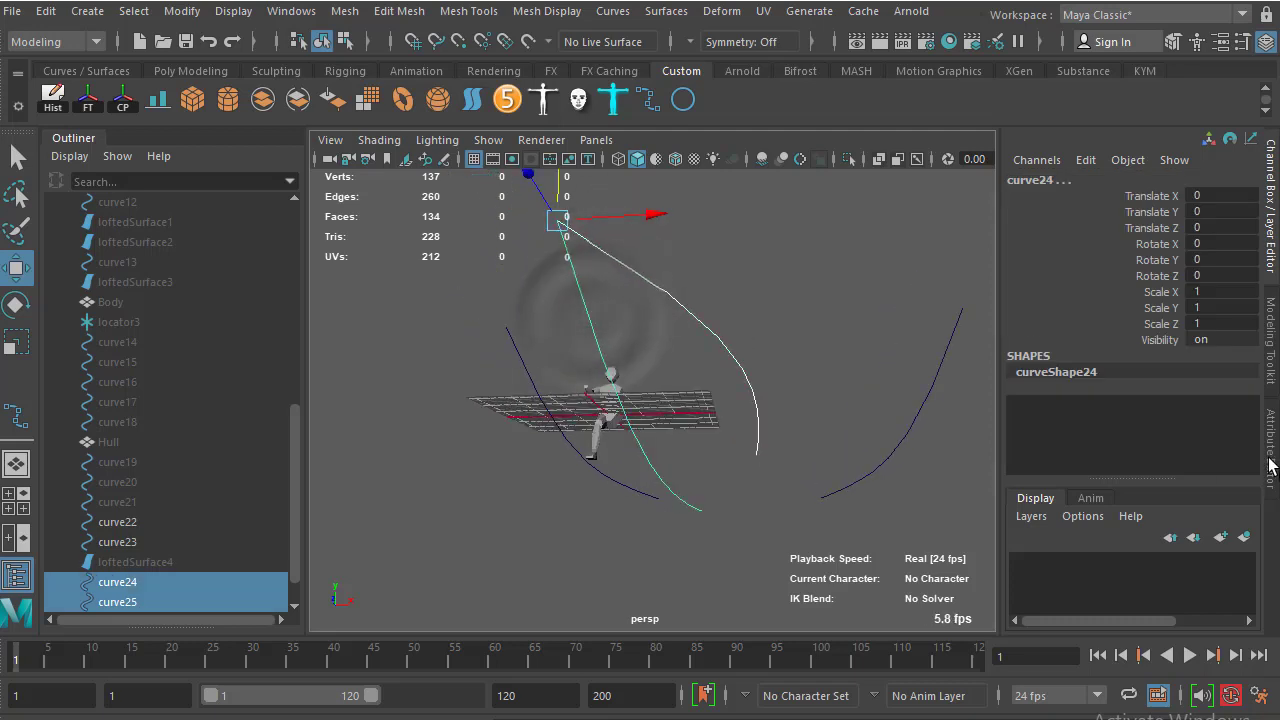
Open the Attribute Editor and rebuild both profile curves with Number of spans set to 4
{"action": "key", "text": "ctrl+a"}
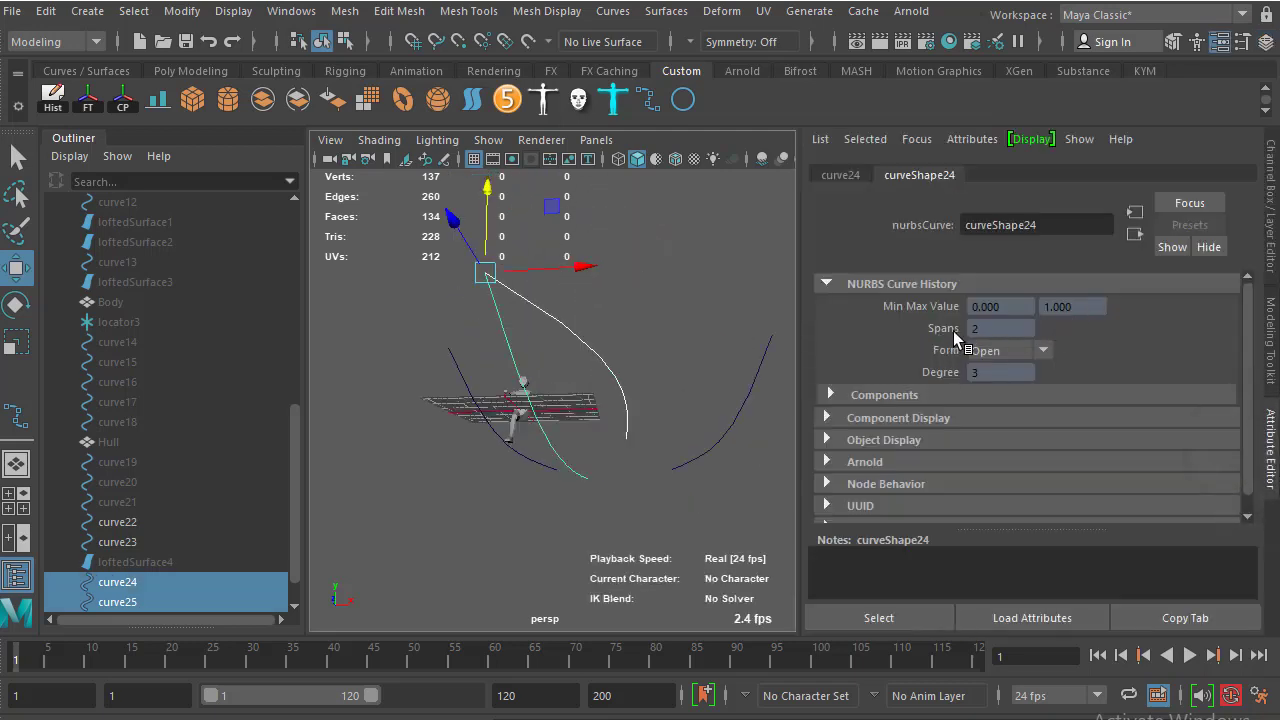
{"action": "mouse_move", "coordinate": [628, 372]}
{"action": "left_mouse_down", "text": "alt"}
{"action": "mouse_move", "coordinate": [646, 366]}
{"action": "mouse_move", "coordinate": [589, 374]}
{"action": "mouse_move", "coordinate": [500, 425]}
{"action": "left_mouse_up", "text": "alt"}
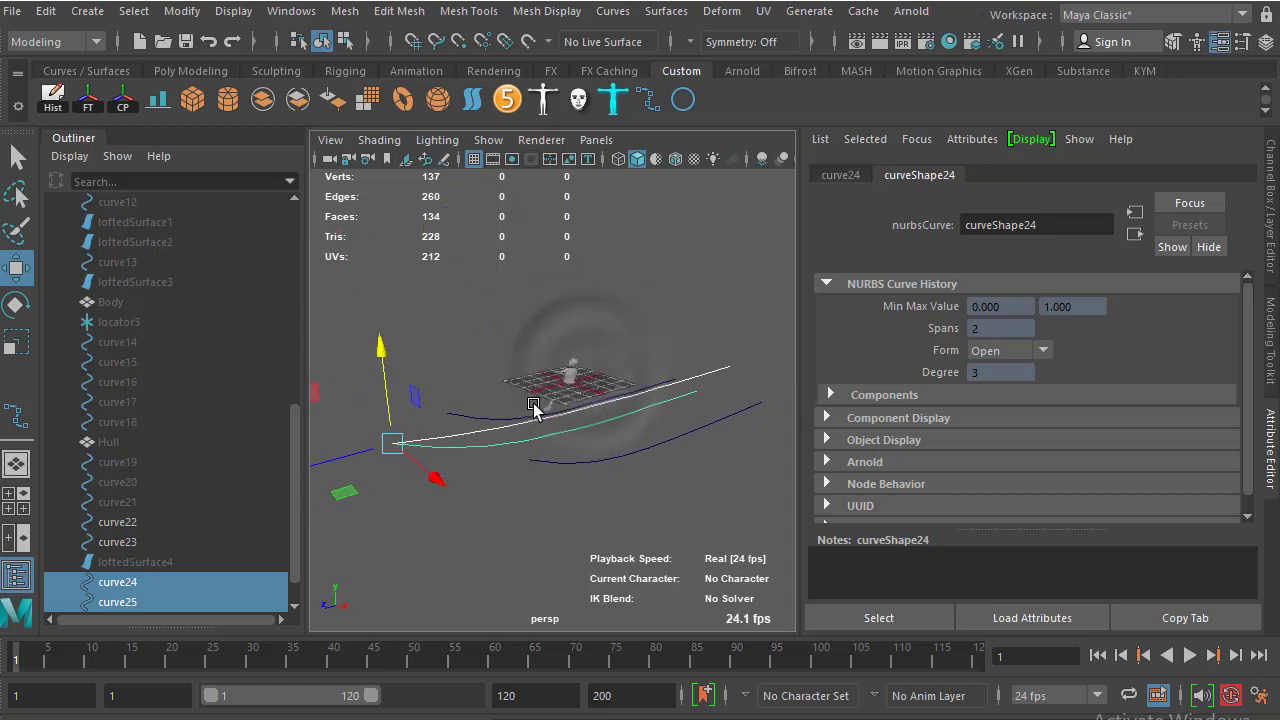
{"action": "left_click", "coordinate": [610, 14]}
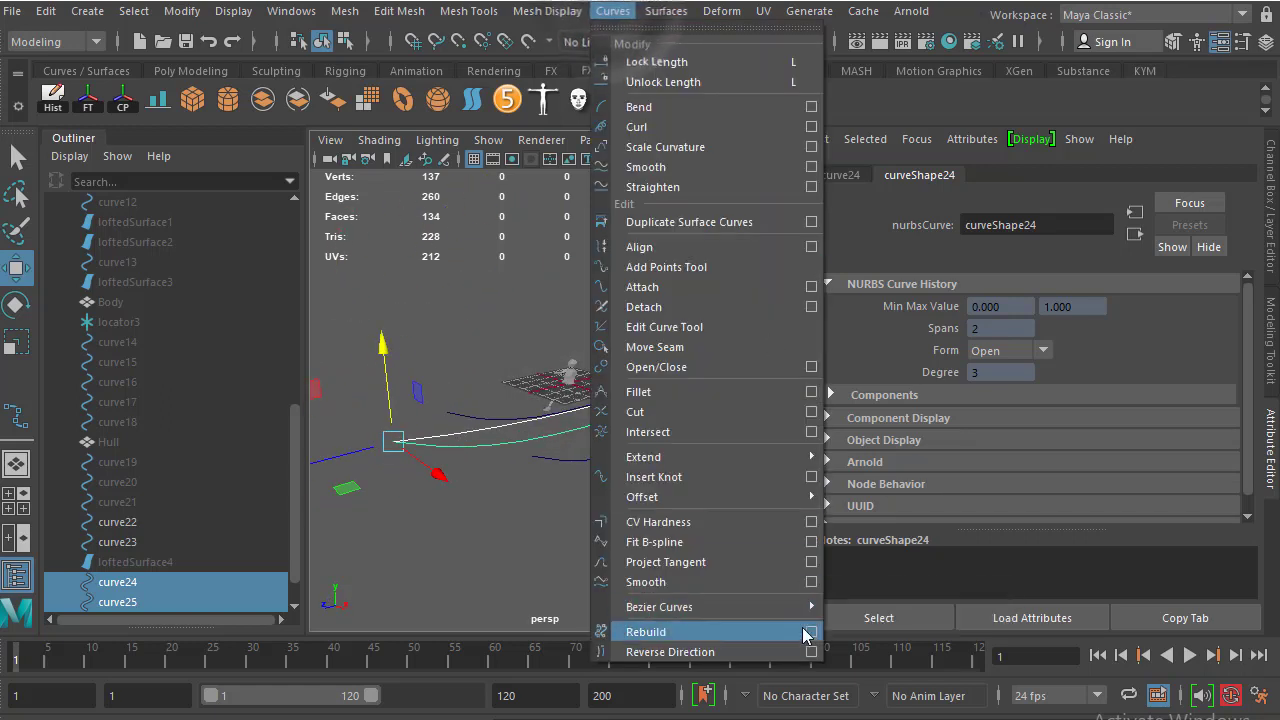
{"action": "left_click", "coordinate": [812, 637]}
{"action": "double_click", "coordinate": [765, 279]}
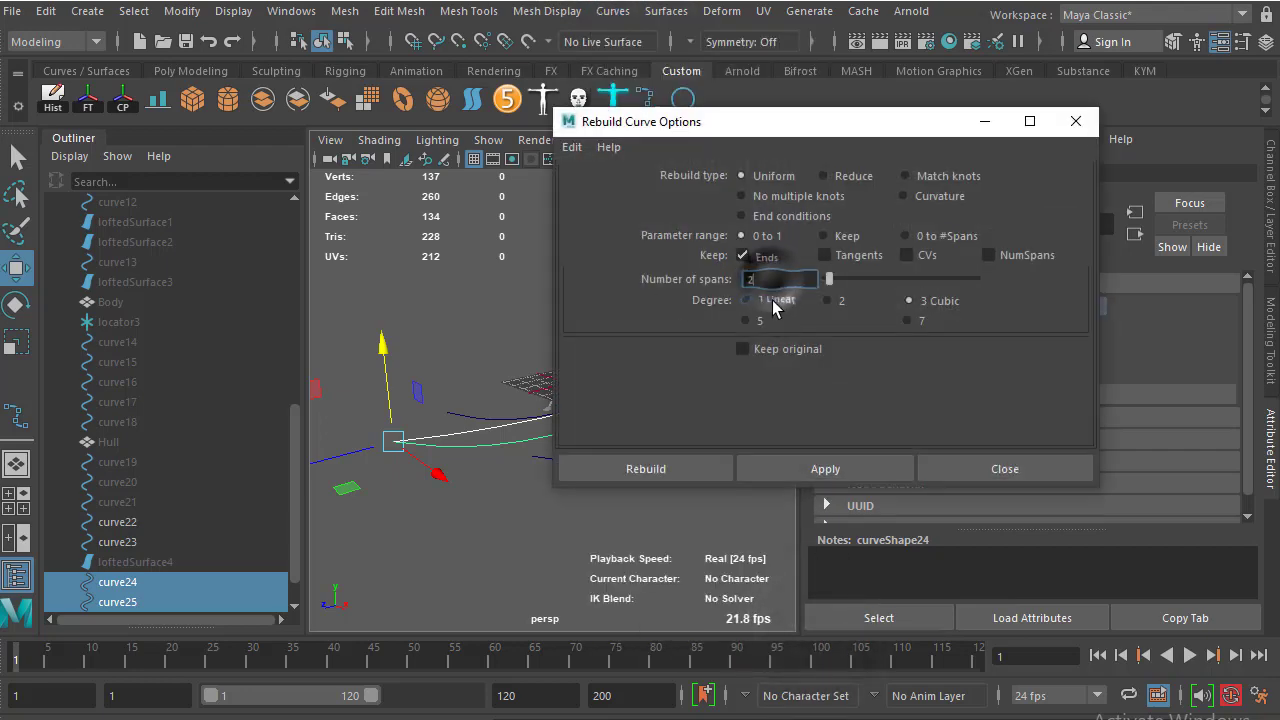
{"action": "type", "text": "4"}
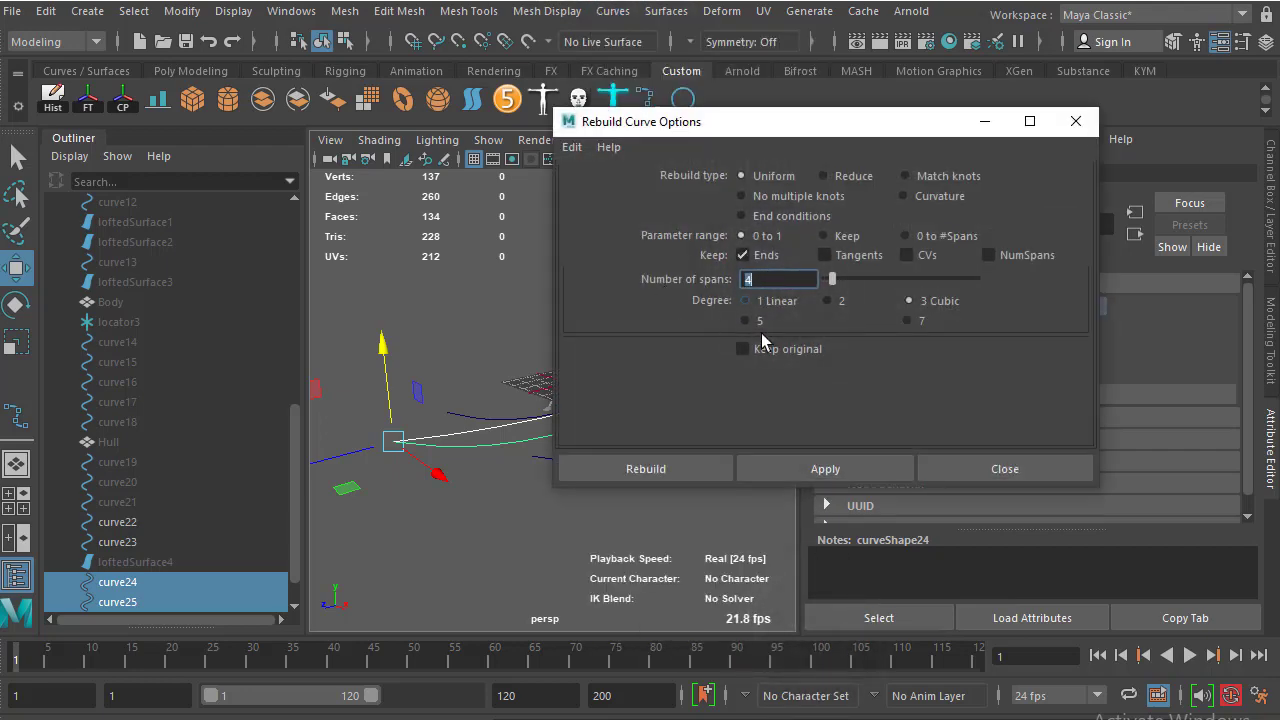
{"action": "left_click", "coordinate": [689, 468]}
{"action": "mouse_move", "coordinate": [689, 468]}
{"action": "left_mouse_down", "text": "alt"}
{"action": "mouse_move", "coordinate": [623, 466]}
{"action": "mouse_move", "coordinate": [615, 385]}
{"action": "left_mouse_up", "text": "alt"}
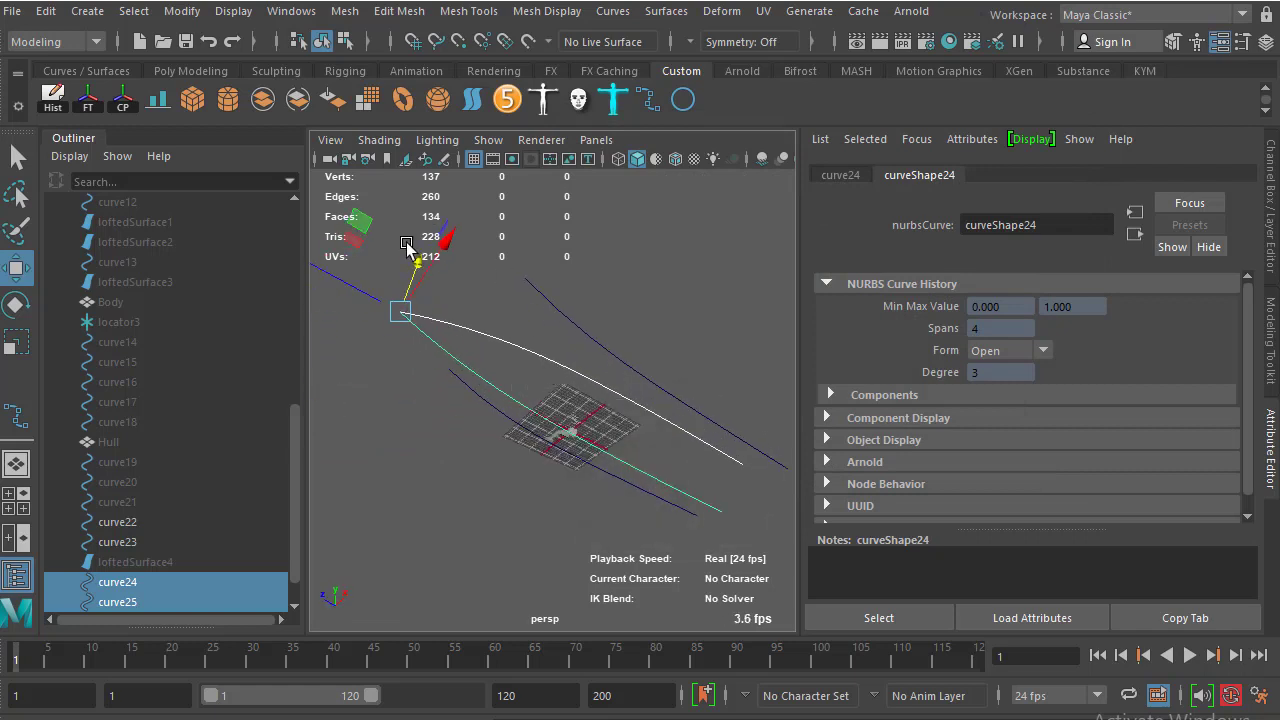
{"action": "left_click", "coordinate": [237, 12]}
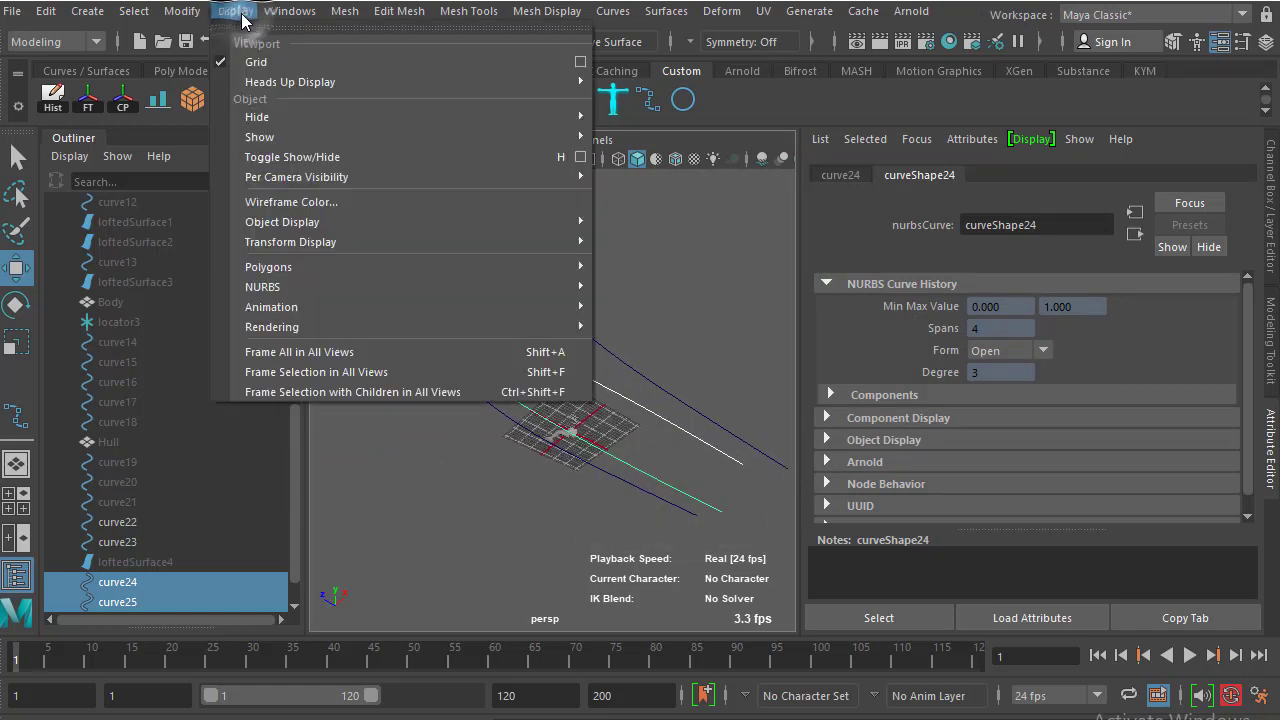
{"action": "mouse_move", "coordinate": [263, 287]}
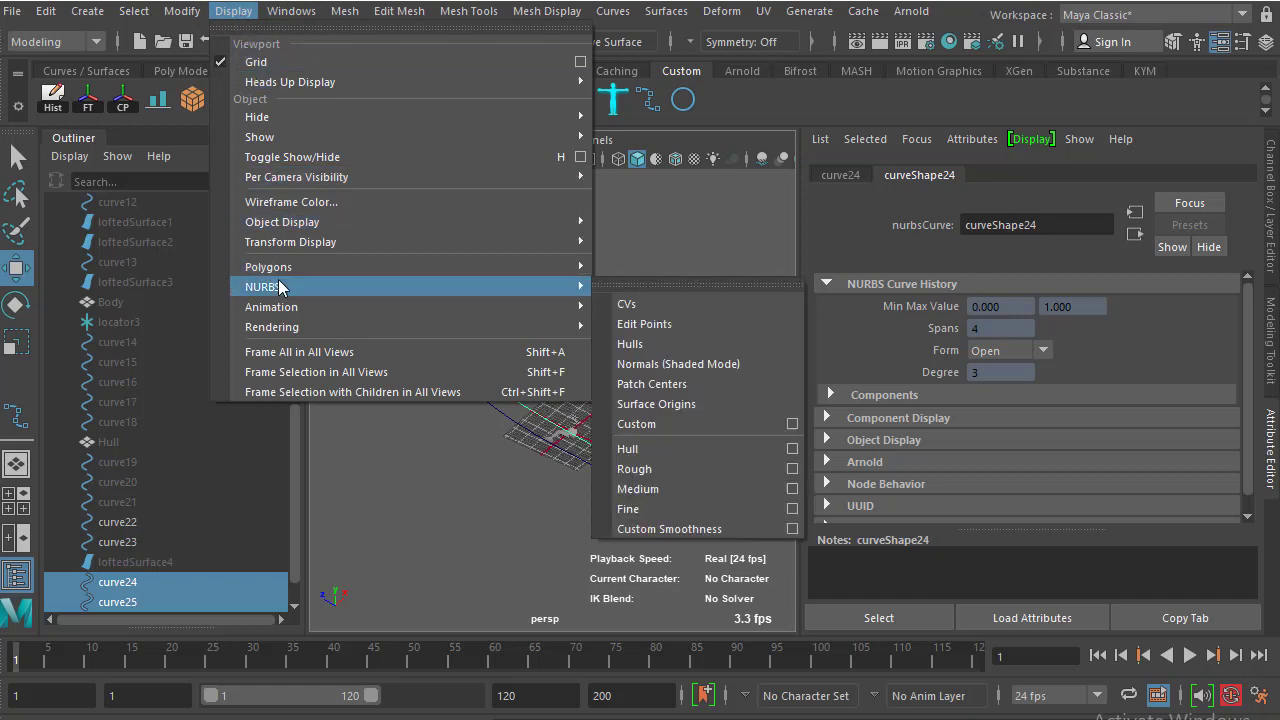
Show edit points on the curves and switch the side panel to channel values
{"action": "left_click", "coordinate": [682, 324]}
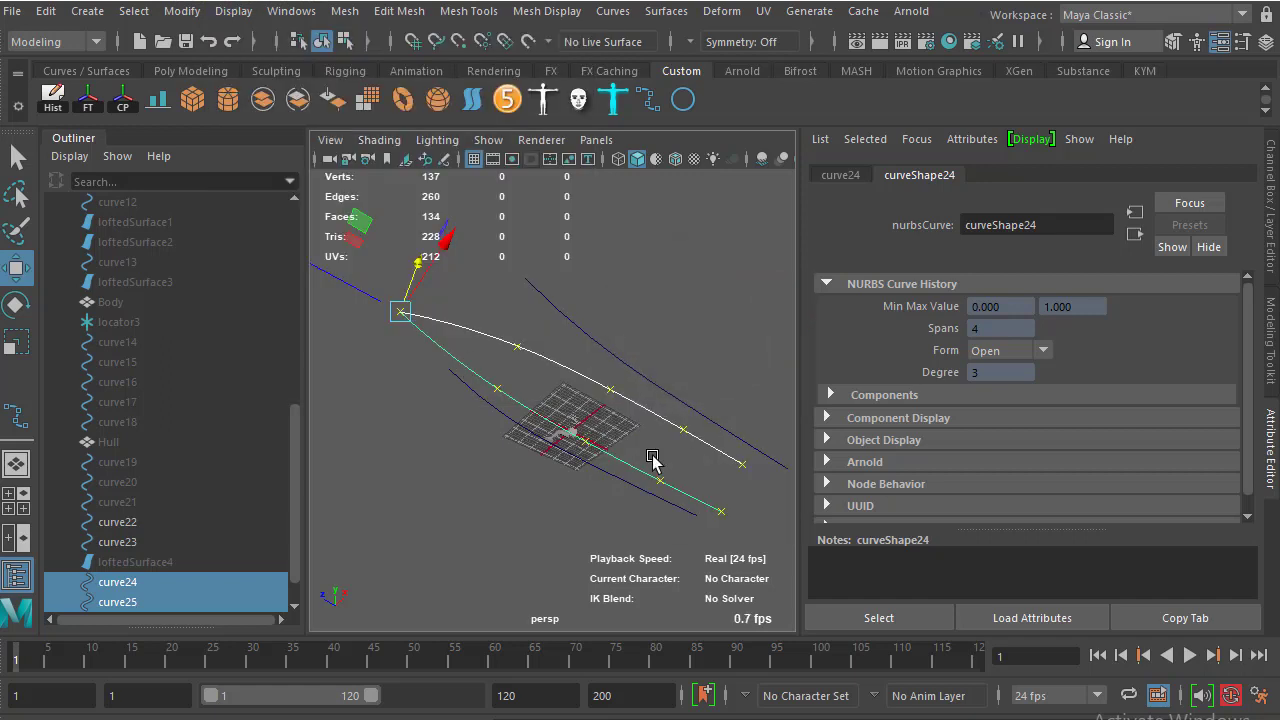
{"action": "scroll", "coordinate": [675, 435], "scroll_direction": "up", "scroll_amount": 2}
{"action": "scroll", "coordinate": [571, 337], "scroll_direction": "up", "scroll_amount": 2}
{"action": "scroll", "coordinate": [651, 443], "scroll_direction": "up", "scroll_amount": 2}
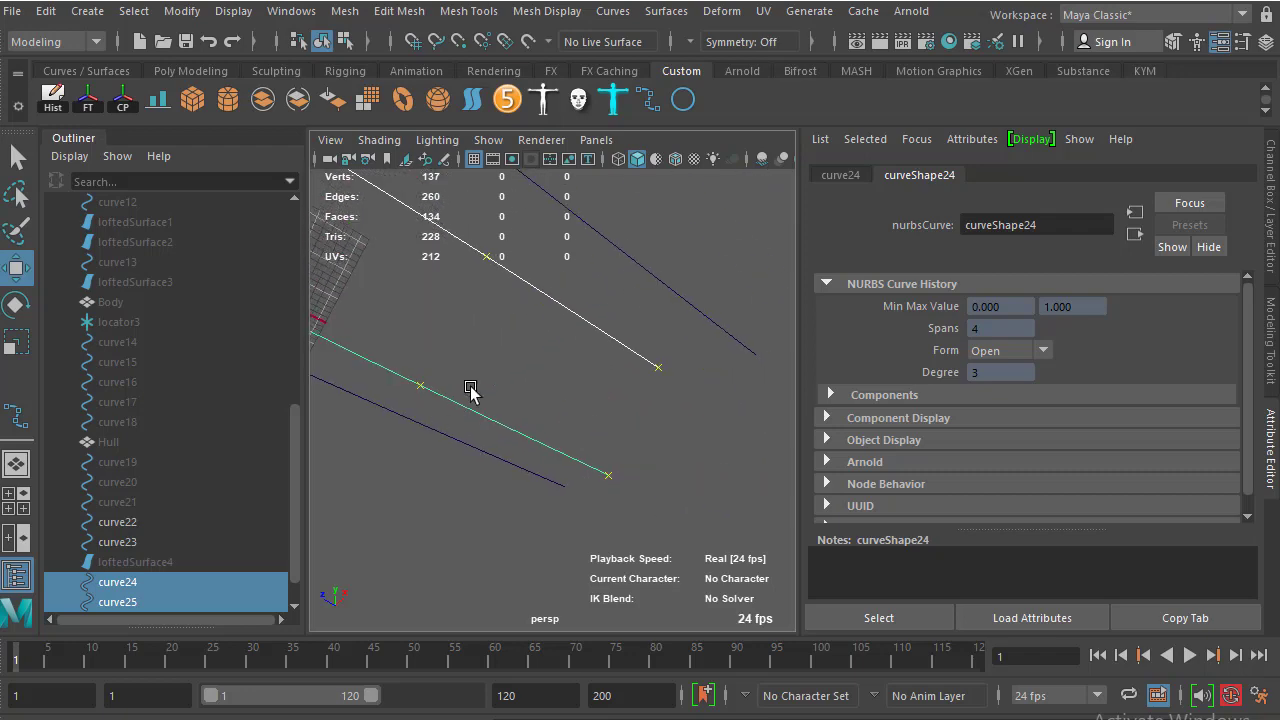
{"action": "left_click", "coordinate": [1270, 207]}
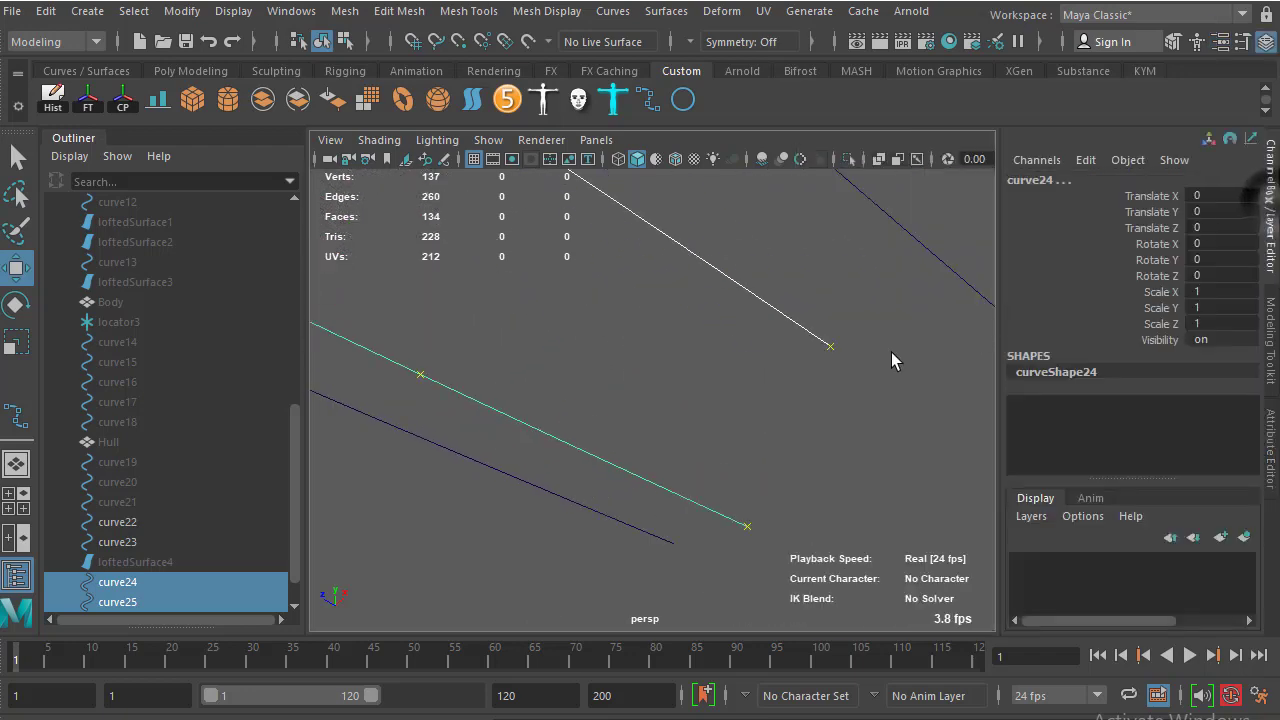
Select the rail curves, including lower rail curve24, deselect them, and pick the Custom shelf curve tool
{"action": "left_click", "coordinate": [845, 378]}
{"action": "scroll", "coordinate": [714, 334], "scroll_direction": "down", "scroll_amount": 1}
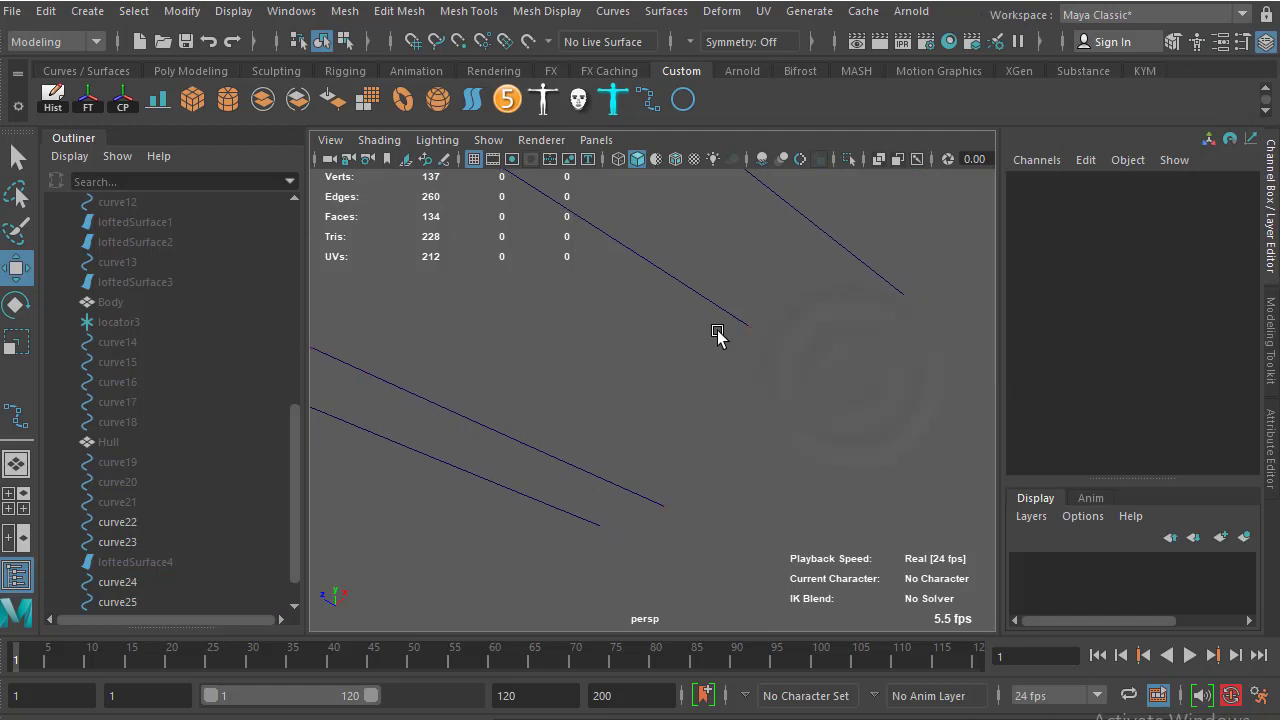
{"action": "scroll", "coordinate": [697, 323], "scroll_direction": "down", "scroll_amount": 1}
{"action": "scroll", "coordinate": [709, 346], "scroll_direction": "down", "scroll_amount": 1}
{"action": "scroll", "coordinate": [710, 358], "scroll_direction": "down", "scroll_amount": 1}
{"action": "scroll", "coordinate": [690, 345], "scroll_direction": "down", "scroll_amount": 1}
{"action": "left_click", "coordinate": [697, 280]}
{"action": "left_click", "coordinate": [624, 486]}
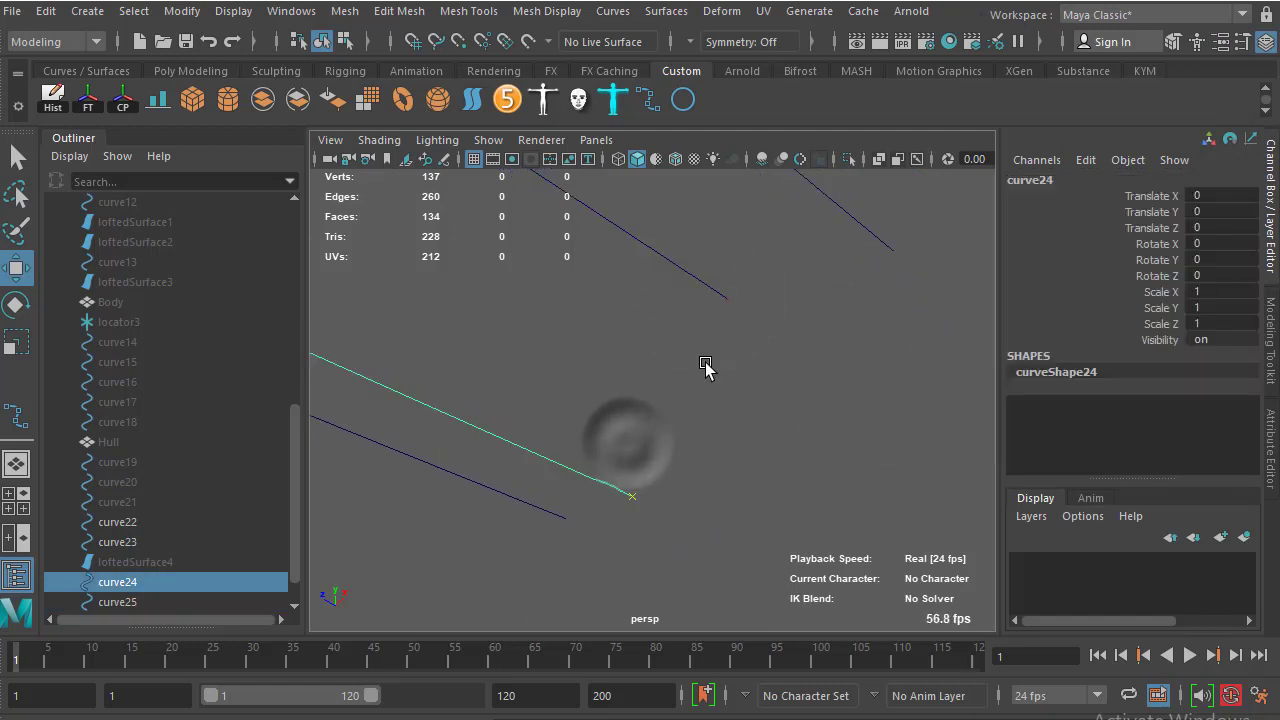
{"action": "left_click", "coordinate": [557, 312]}
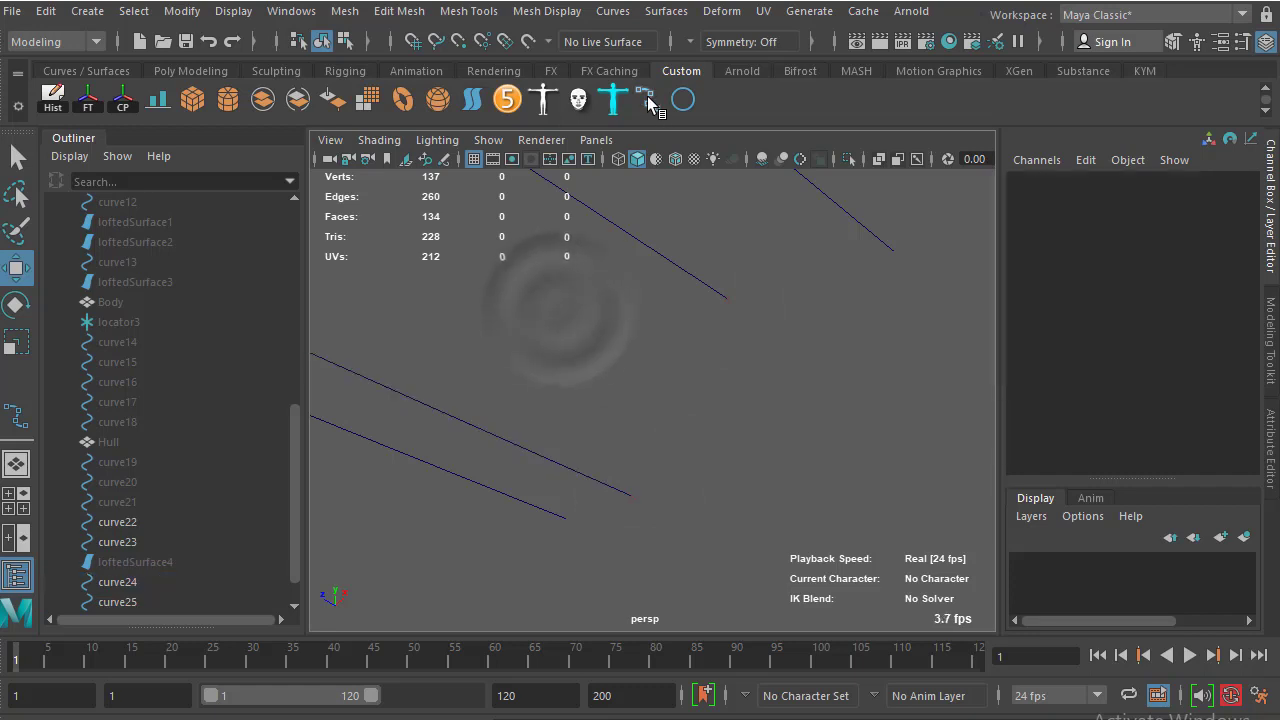
{"action": "left_click", "coordinate": [647, 99]}
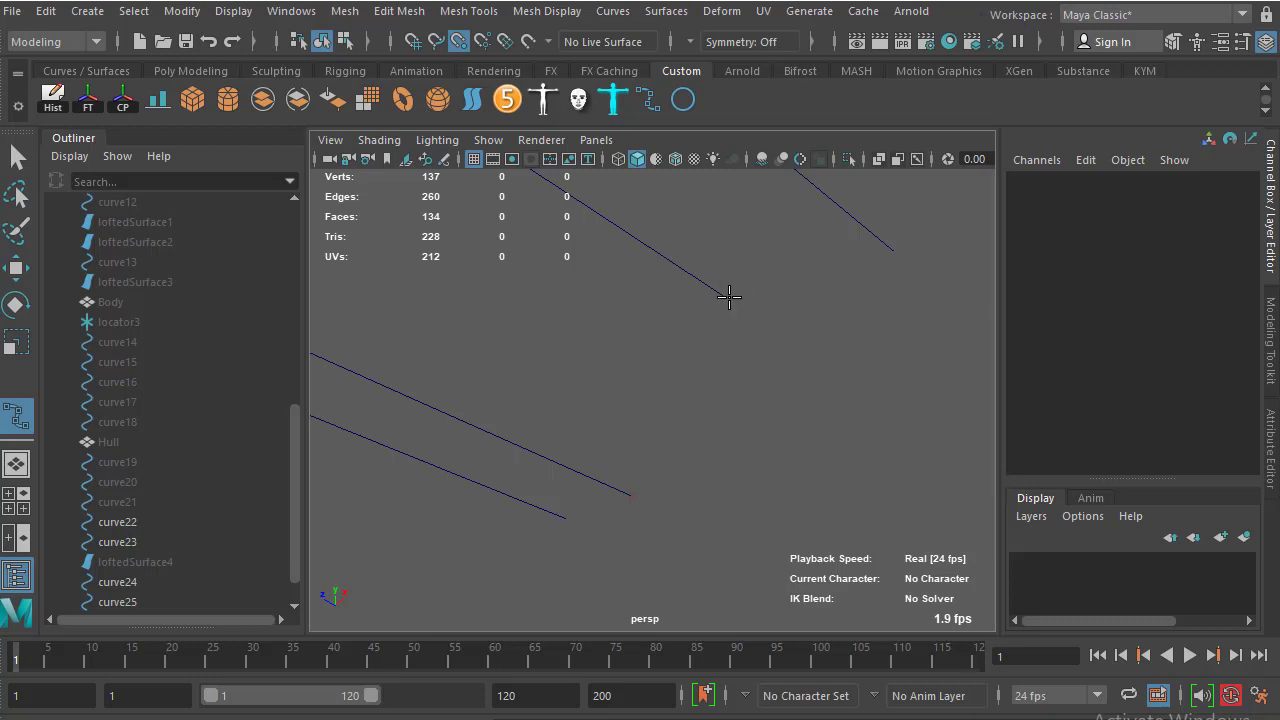
Draw curve26 as a straight line snapped between the two rail ends
{"action": "left_click", "coordinate": [729, 296]}
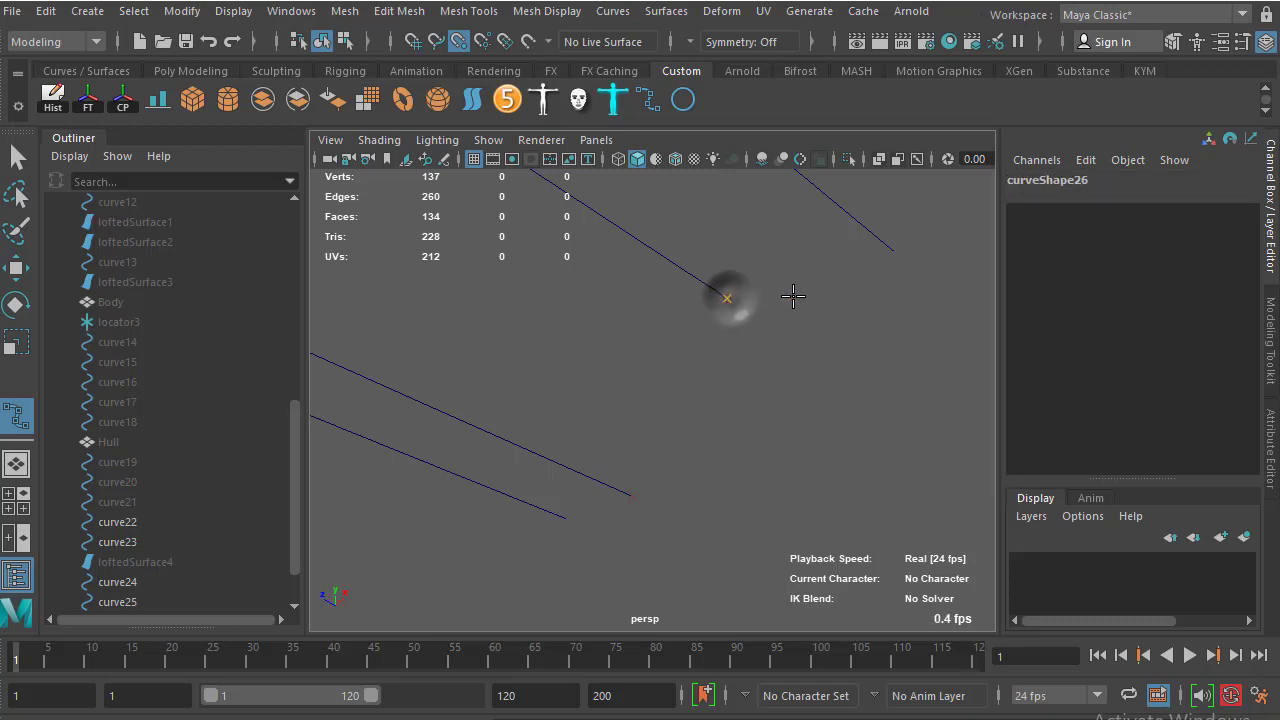
{"action": "left_click", "coordinate": [633, 495]}
{"action": "key", "text": "w"}
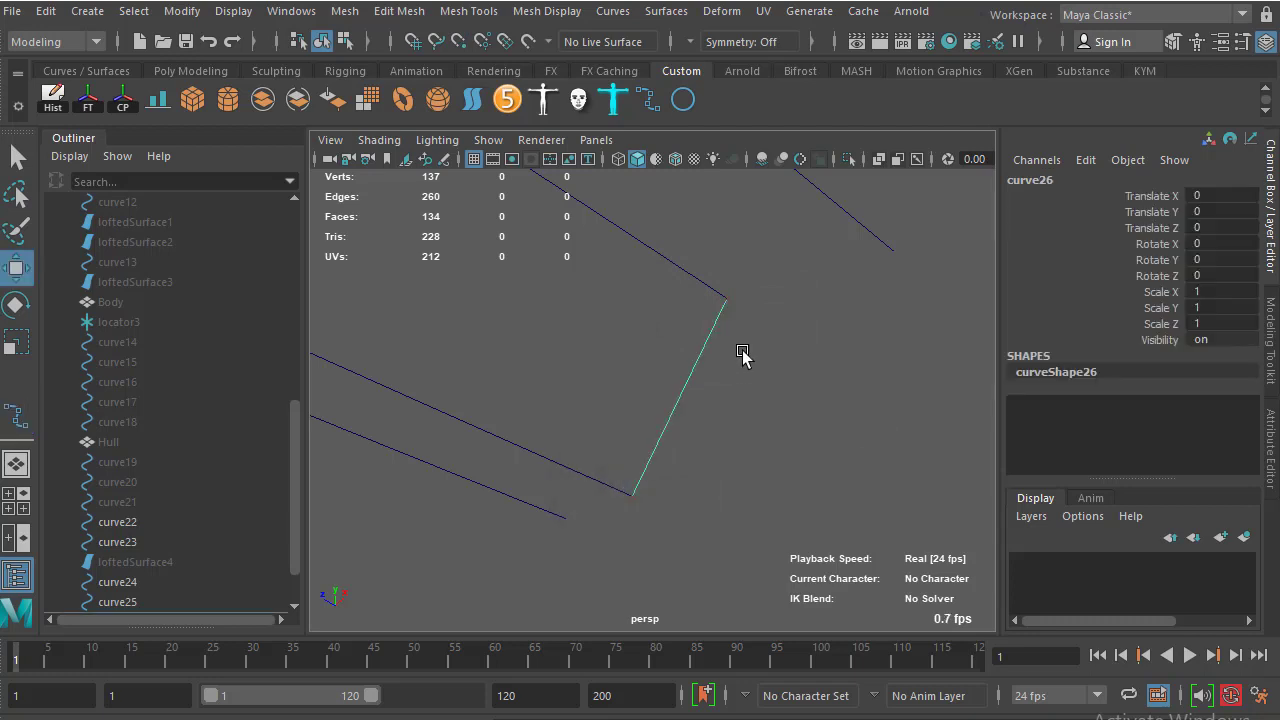
Check curve26 in the Front view, then return to the Perspective view
{"action": "mouse_move", "coordinate": [670, 385]}
{"action": "left_mouse_down", "text": "alt"}
{"action": "mouse_move", "coordinate": [657, 391]}
{"action": "mouse_move", "coordinate": [666, 329]}
{"action": "mouse_move", "coordinate": [700, 385]}
{"action": "mouse_move", "coordinate": [708, 437]}
{"action": "left_mouse_up", "text": "alt"}
{"action": "key", "text": "space"}
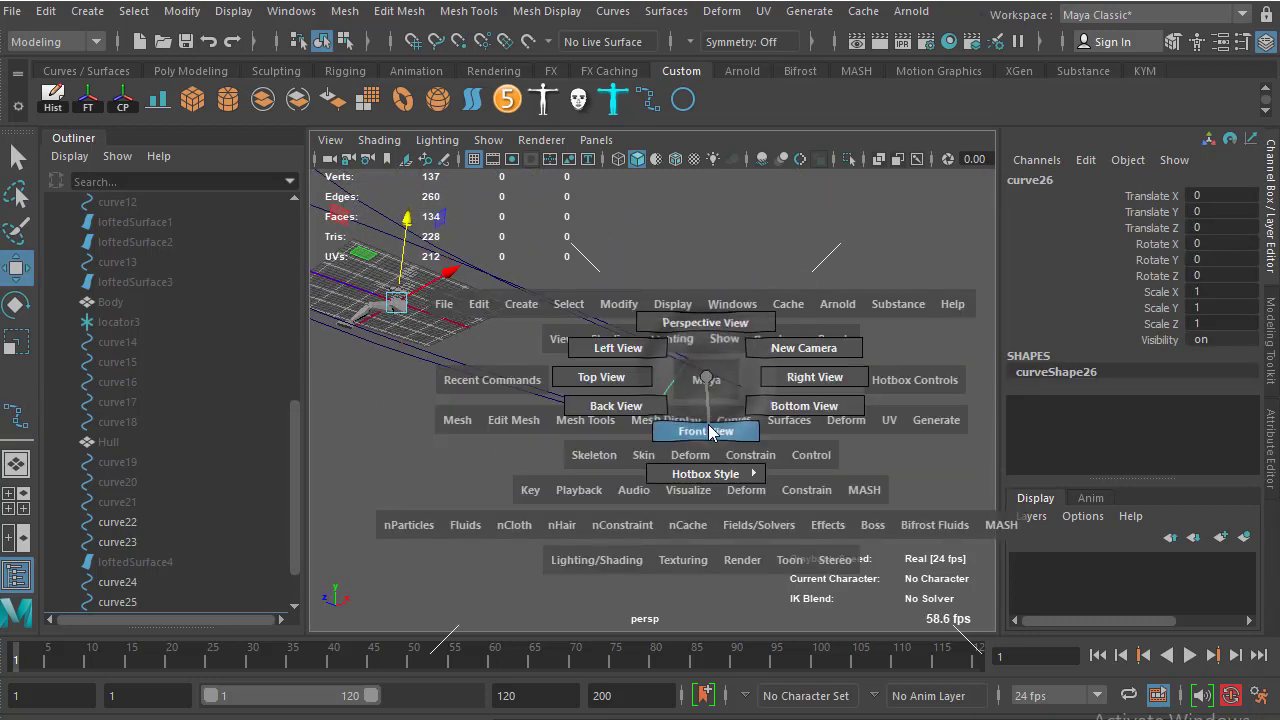
{"action": "middle_click_drag", "start_coordinate": [681, 399], "coordinate": [655, 335], "text": "alt"}
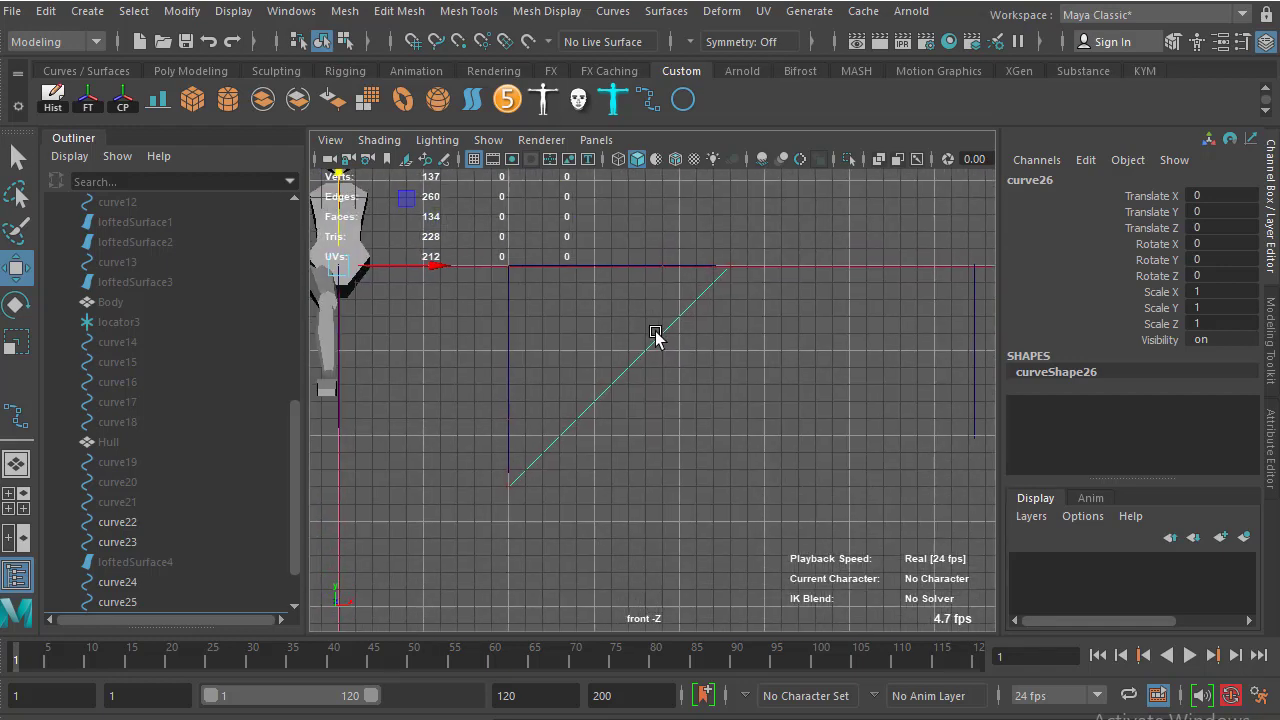
{"action": "key", "text": "space"}
{"action": "left_click_drag", "start_coordinate": [676, 358], "coordinate": [672, 402]}
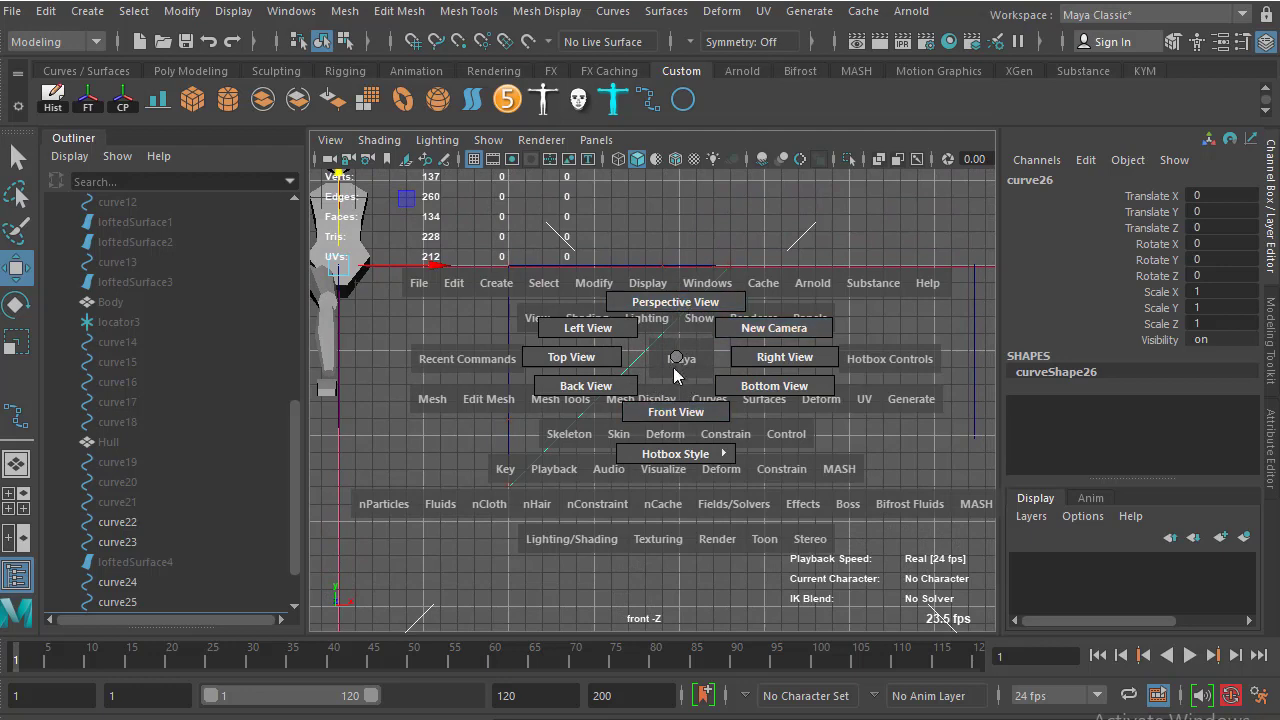
{"action": "mouse_move", "coordinate": [681, 393]}
{"action": "left_mouse_down"}
{"action": "mouse_move", "coordinate": [676, 302]}
{"action": "mouse_move", "coordinate": [693, 371]}
{"action": "left_mouse_up"}
{"action": "key", "text": "space"}
Switch curve26 to Control Vertex mode and pull one CV down-right to bend it
{"action": "right_click", "coordinate": [646, 355]}
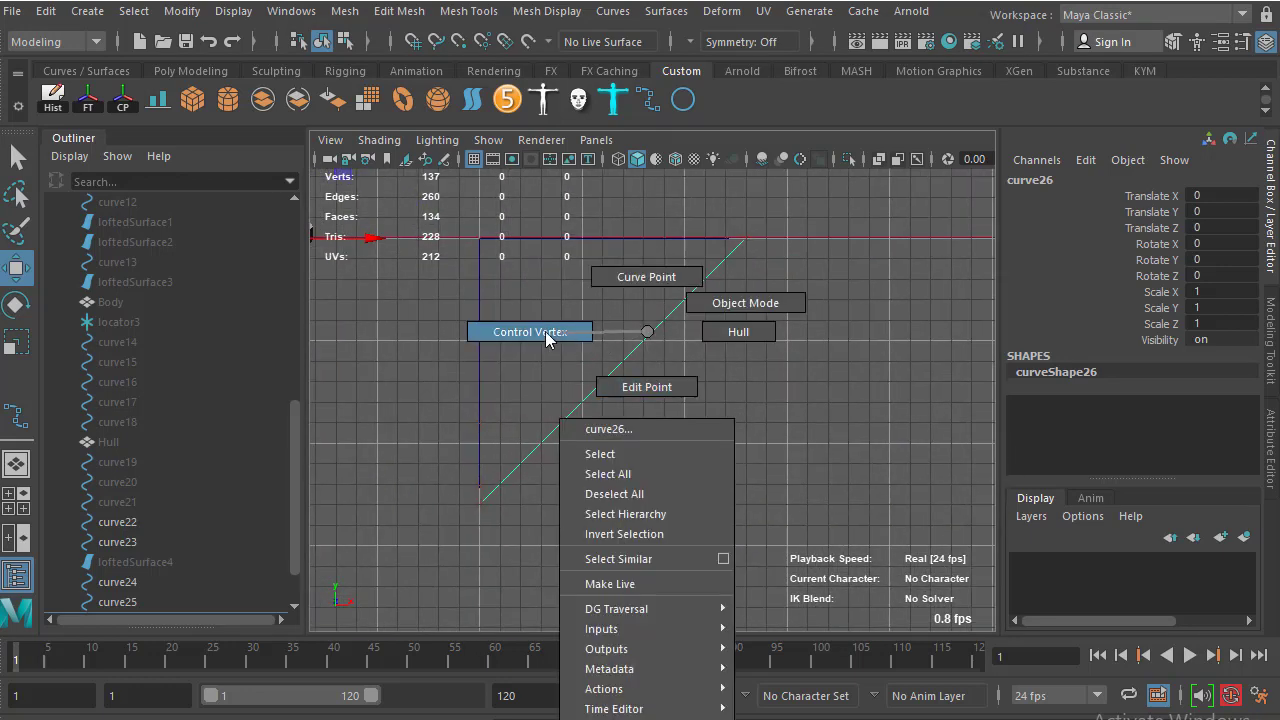
{"action": "left_click", "coordinate": [589, 343]}
{"action": "left_click_drag", "start_coordinate": [658, 428], "coordinate": [658, 428]}
{"action": "mouse_move", "coordinate": [609, 366]}
{"action": "left_mouse_down"}
{"action": "mouse_move", "coordinate": [690, 470]}
{"action": "mouse_move", "coordinate": [731, 489]}
{"action": "left_mouse_up"}
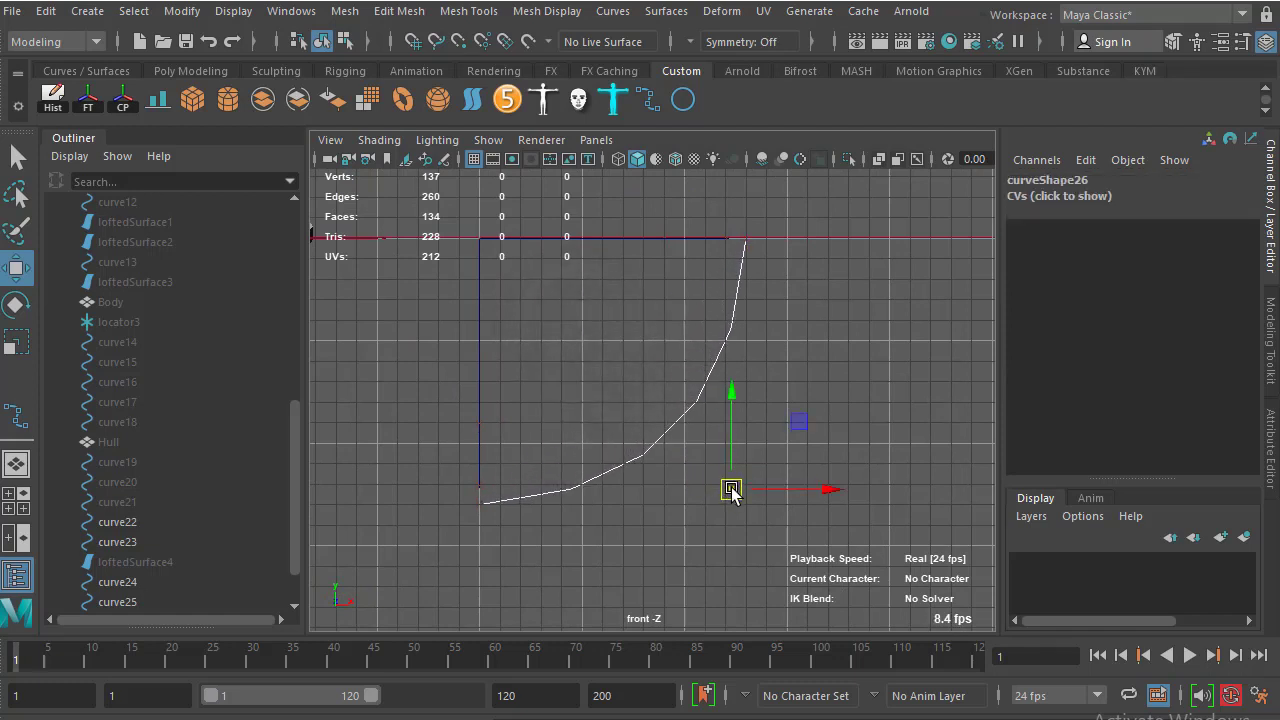
Return to Perspective and Object Mode, then orbit to a side-on view of the boat
{"action": "key", "text": "space"}
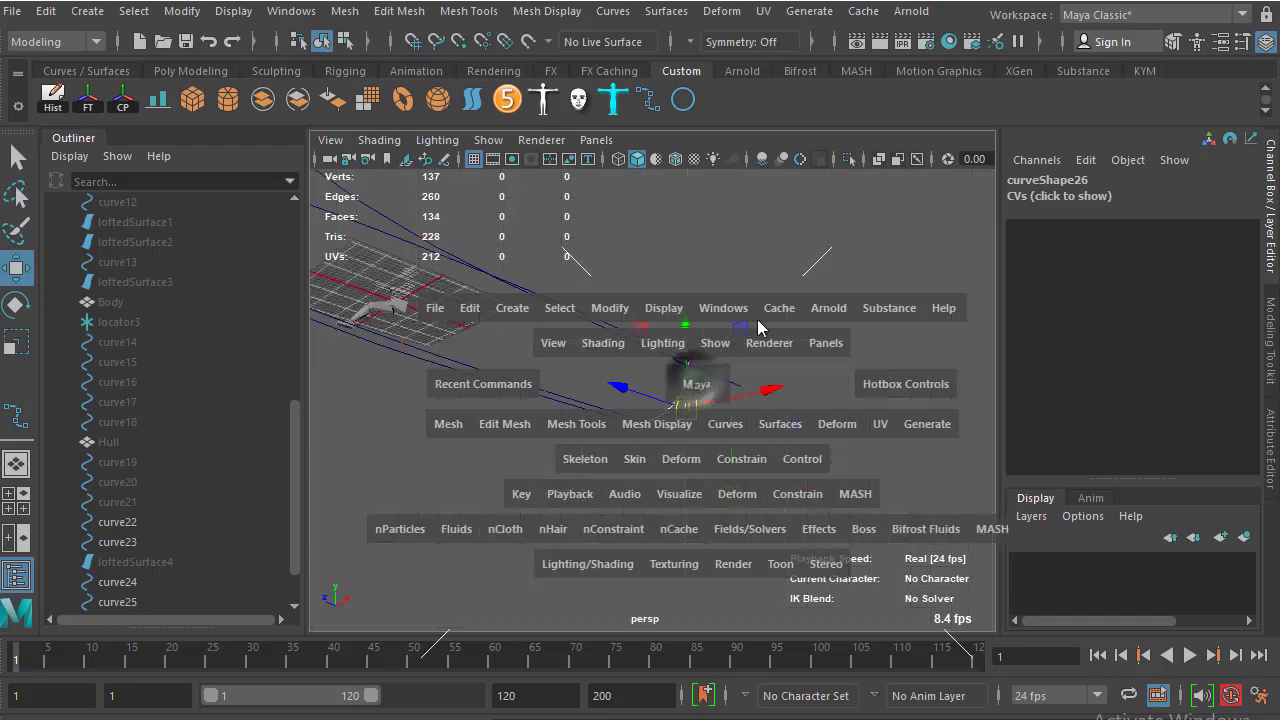
{"action": "mouse_move", "coordinate": [686, 378]}
{"action": "left_mouse_down"}
{"action": "mouse_move", "coordinate": [634, 408]}
{"action": "mouse_move", "coordinate": [777, 443]}
{"action": "mouse_move", "coordinate": [731, 430]}
{"action": "mouse_move", "coordinate": [731, 366]}
{"action": "mouse_move", "coordinate": [684, 367]}
{"action": "left_mouse_up"}
{"action": "left_click_drag", "start_coordinate": [570, 395], "coordinate": [600, 334], "text": "alt"}
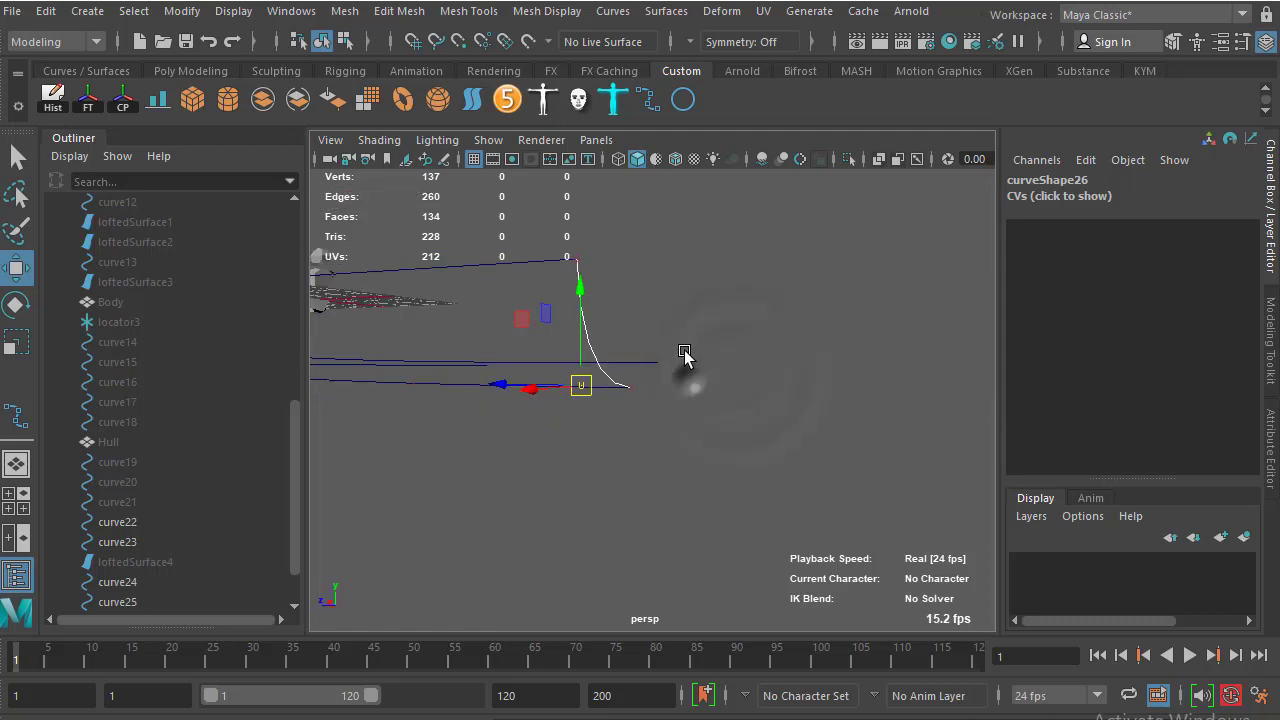
{"action": "right_click", "coordinate": [585, 326]}
{"action": "left_click", "coordinate": [683, 297]}
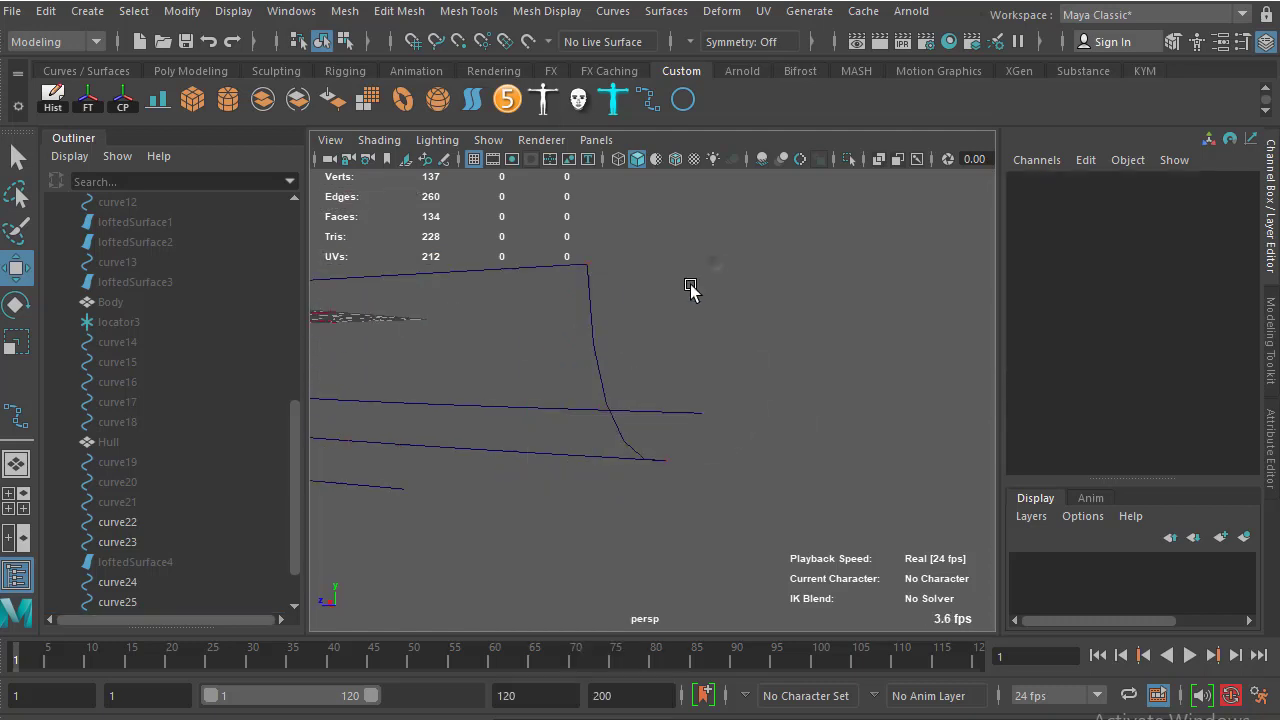
{"action": "mouse_move", "coordinate": [600, 366]}
{"action": "left_mouse_down", "text": "alt"}
{"action": "mouse_move", "coordinate": [609, 337]}
{"action": "mouse_move", "coordinate": [685, 418]}
{"action": "mouse_move", "coordinate": [843, 417]}
{"action": "mouse_move", "coordinate": [546, 303]}
{"action": "left_mouse_up", "text": "alt"}
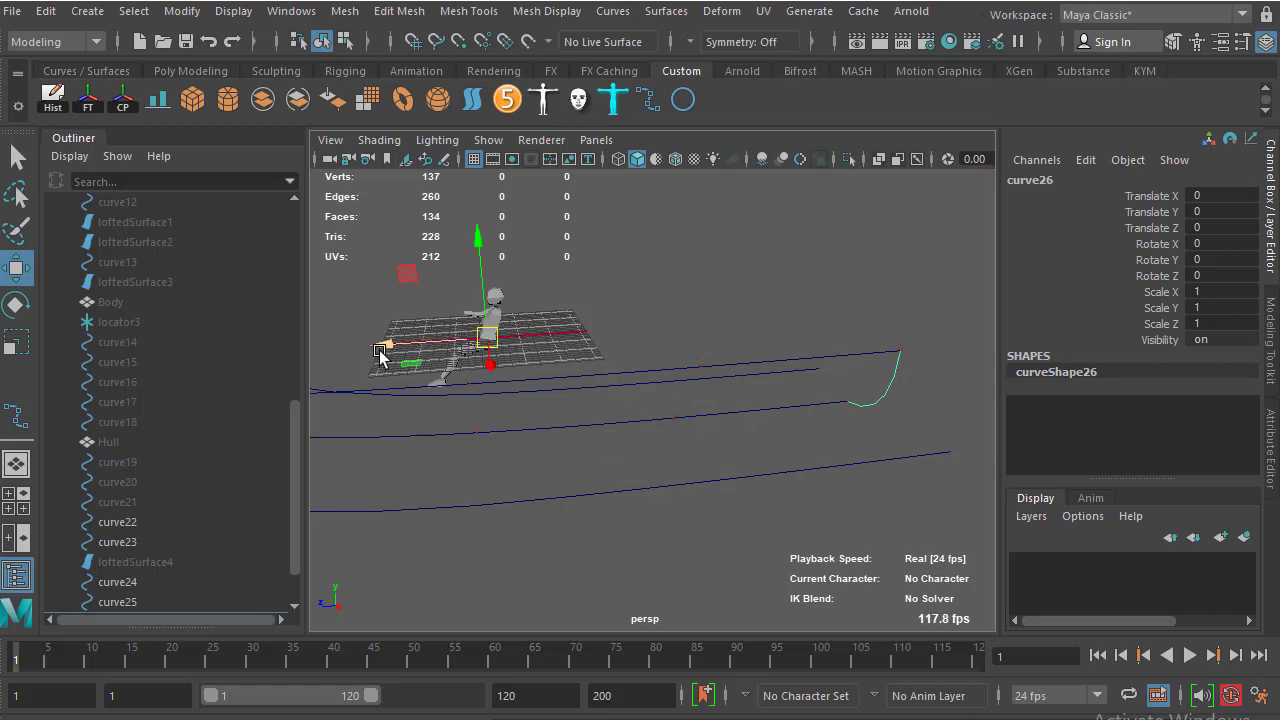
{"action": "mouse_move", "coordinate": [449, 350]}
{"action": "left_mouse_down", "text": "alt"}
{"action": "mouse_move", "coordinate": [614, 366]}
{"action": "mouse_move", "coordinate": [560, 346]}
{"action": "mouse_move", "coordinate": [606, 340]}
{"action": "mouse_move", "coordinate": [517, 346]}
{"action": "mouse_move", "coordinate": [751, 409]}
{"action": "mouse_move", "coordinate": [609, 371]}
{"action": "mouse_move", "coordinate": [620, 365]}
{"action": "left_mouse_up", "text": "alt"}
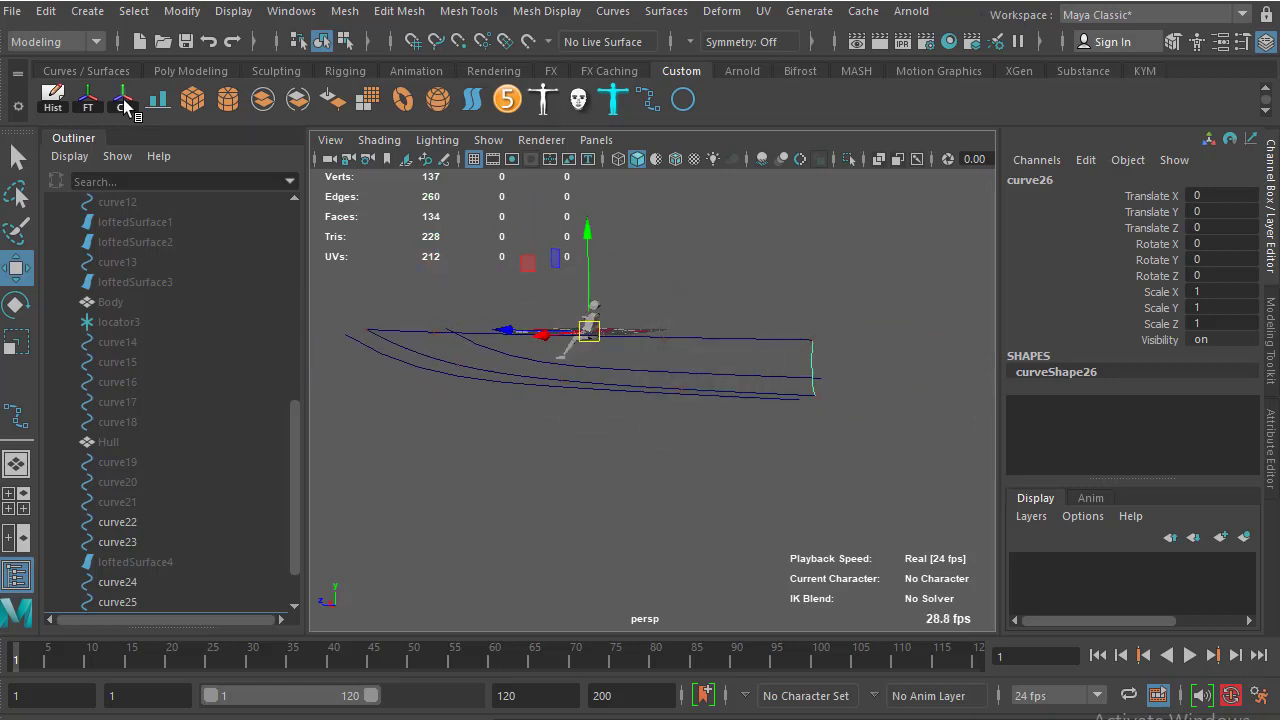
Apply Modify > Center Pivot to curve26 and tumble the view to inspect the hull
{"action": "left_click", "coordinate": [182, 11]}
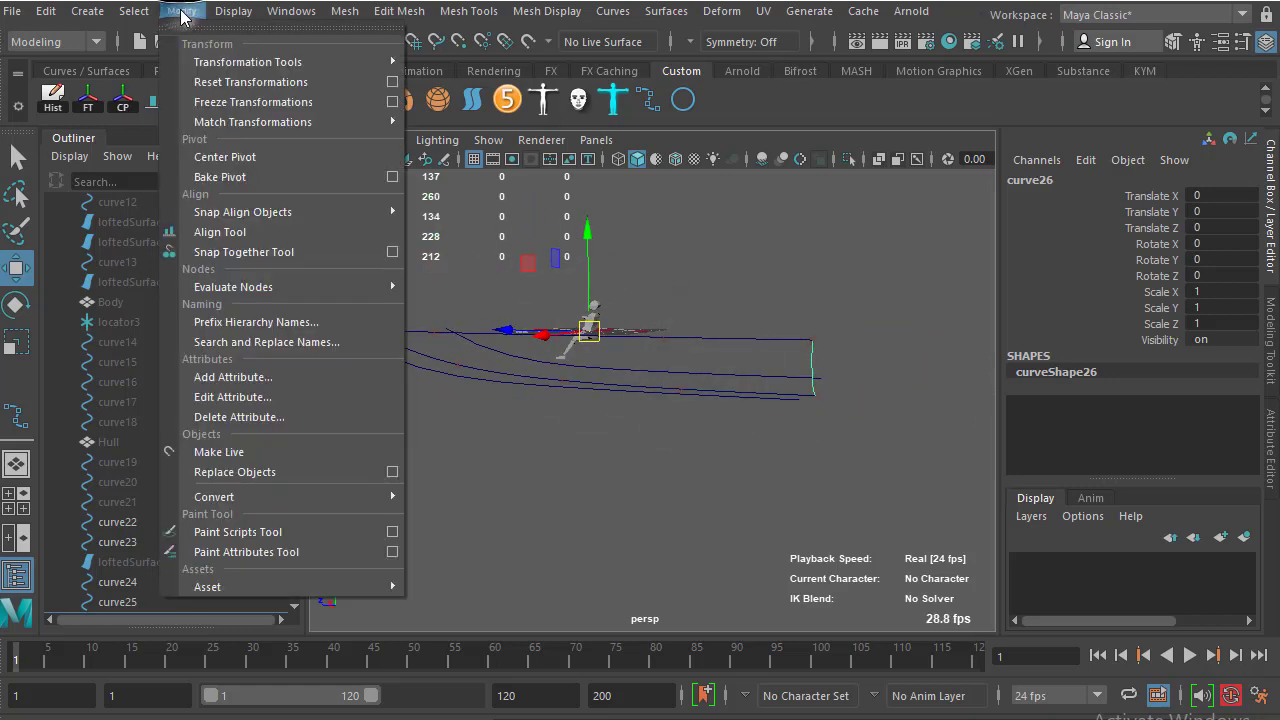
{"action": "left_click", "coordinate": [541, 11]}
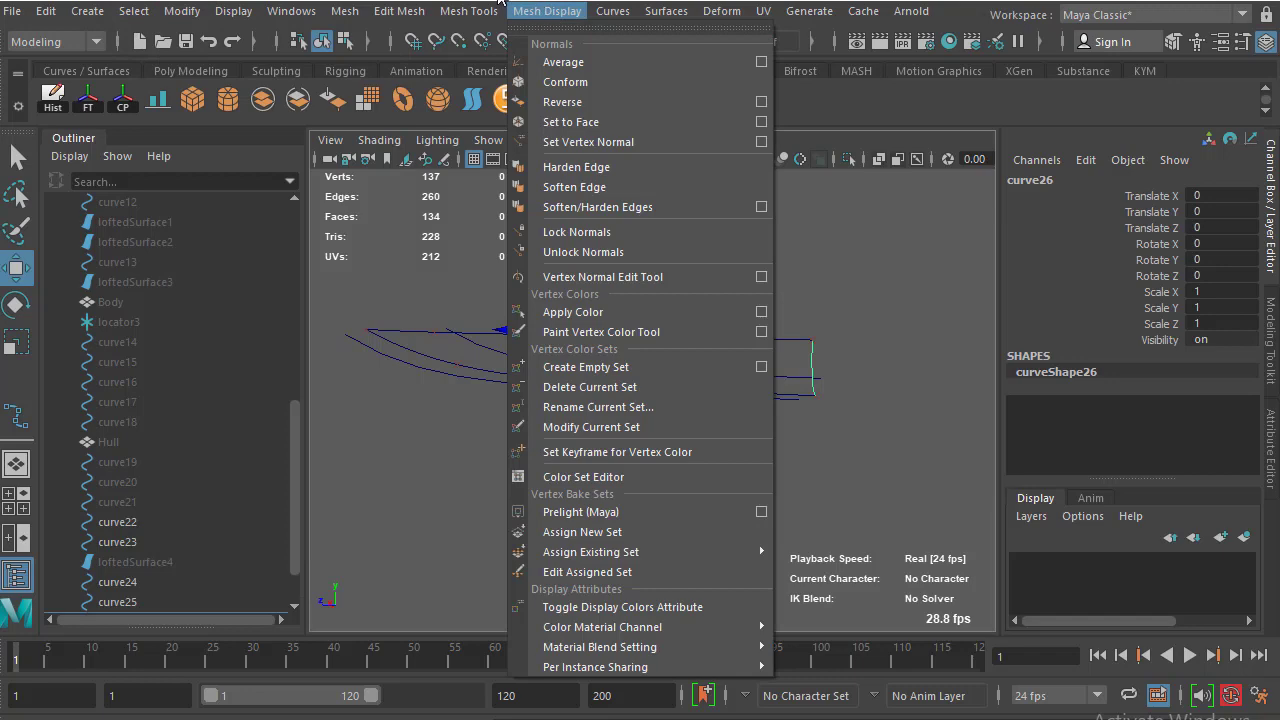
{"action": "left_click", "coordinate": [500, 4]}
{"action": "left_click", "coordinate": [183, 15]}
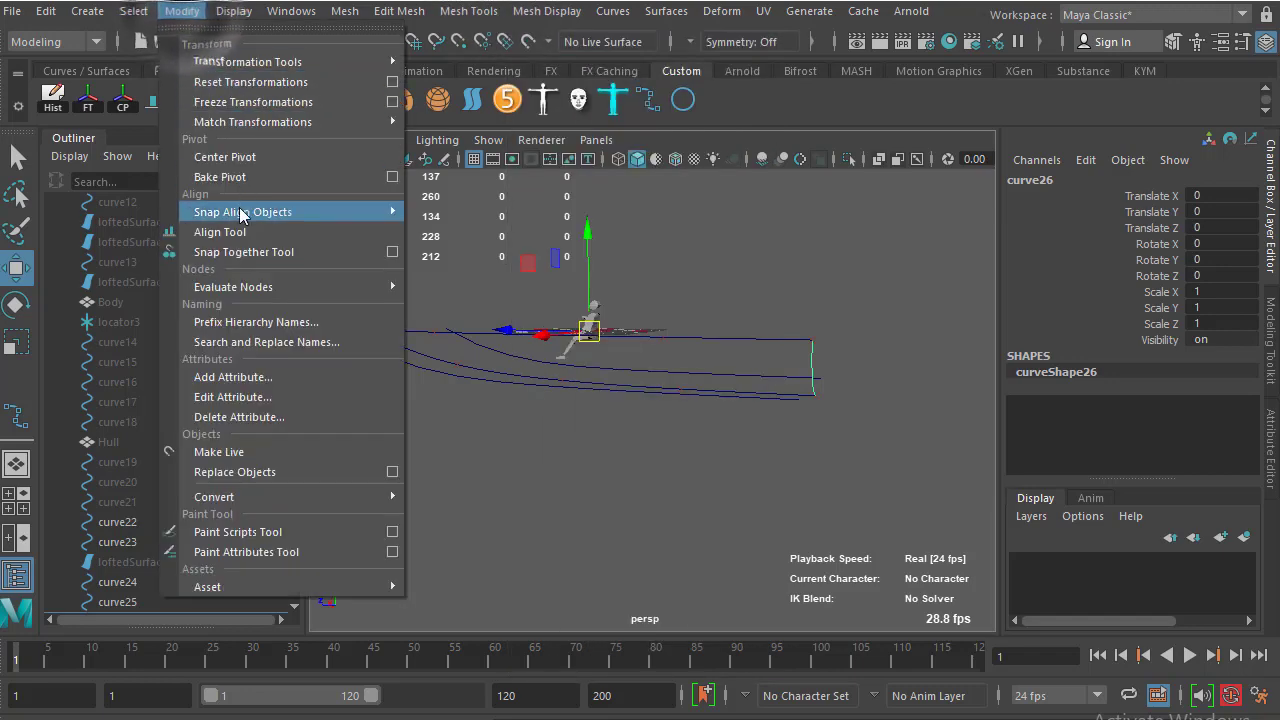
{"action": "left_click", "coordinate": [245, 160]}
{"action": "left_click_drag", "start_coordinate": [855, 455], "coordinate": [868, 345], "text": "alt"}
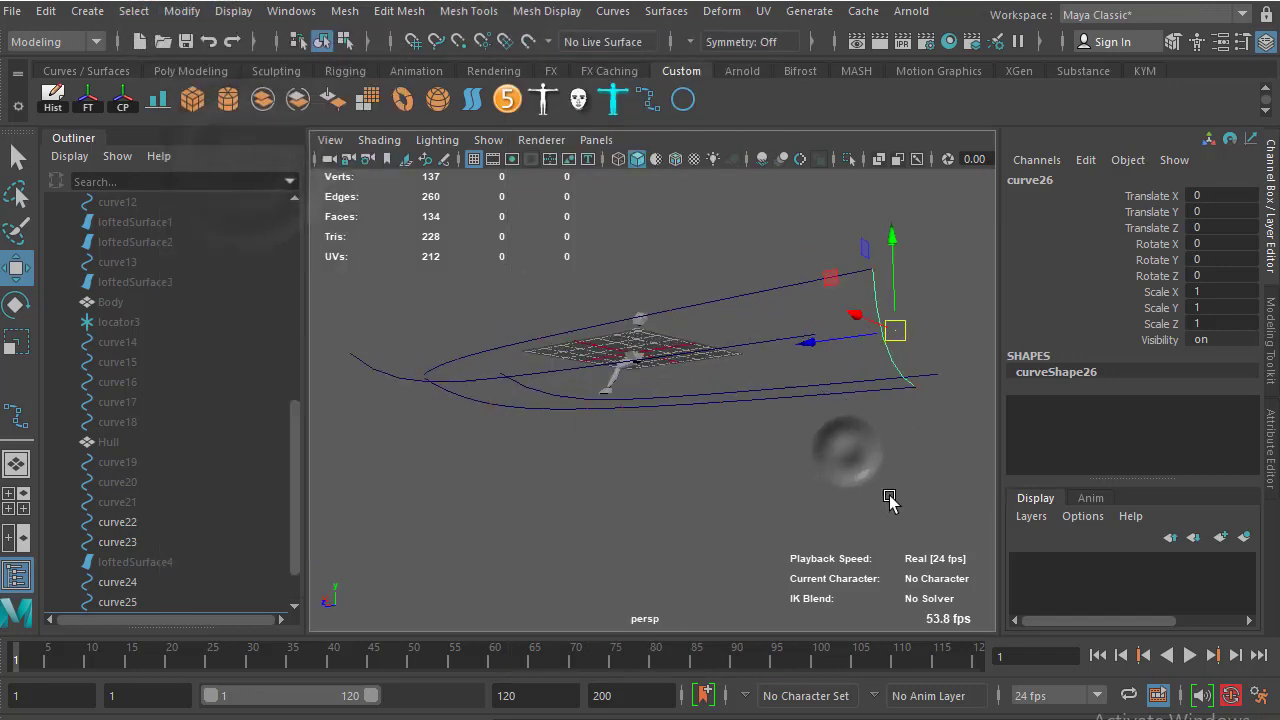
{"action": "left_click_drag", "start_coordinate": [729, 447], "coordinate": [668, 418], "text": "alt"}
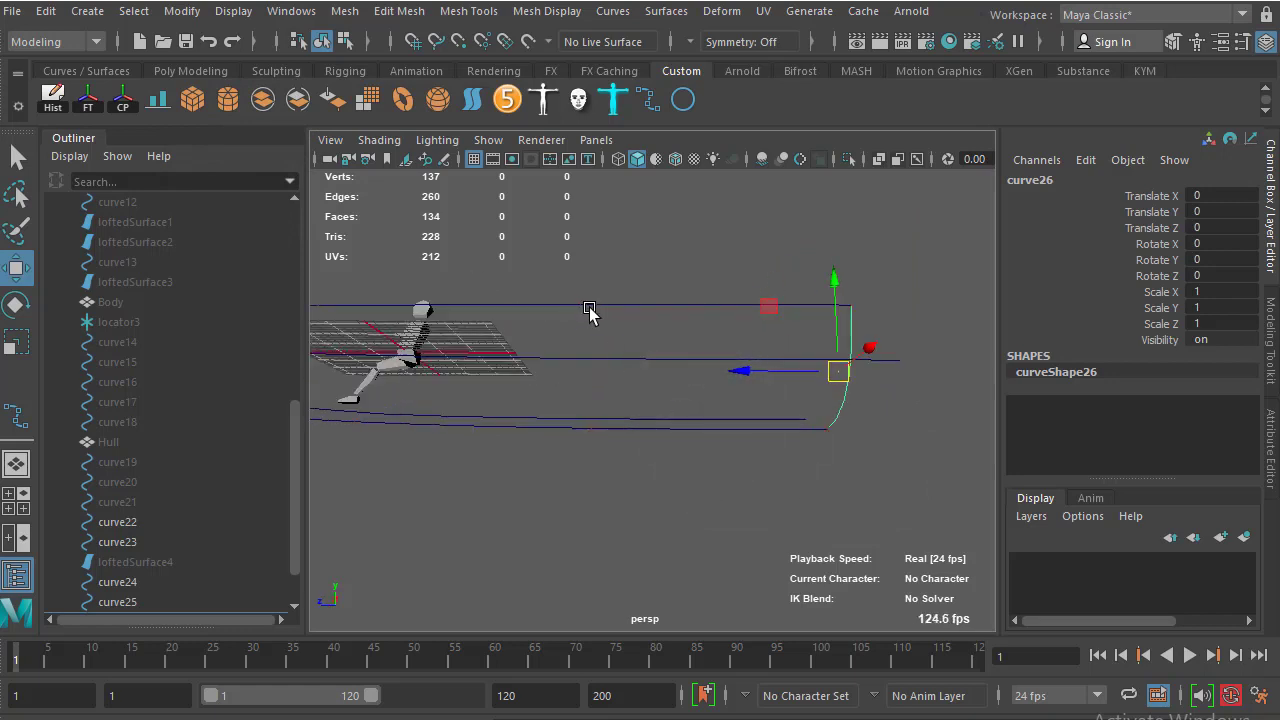
{"action": "mouse_move", "coordinate": [570, 308]}
{"action": "left_mouse_down", "text": "alt"}
{"action": "mouse_move", "coordinate": [686, 397]}
{"action": "mouse_move", "coordinate": [660, 362]}
{"action": "mouse_move", "coordinate": [709, 417]}
{"action": "mouse_move", "coordinate": [770, 397]}
{"action": "left_mouse_up", "text": "alt"}
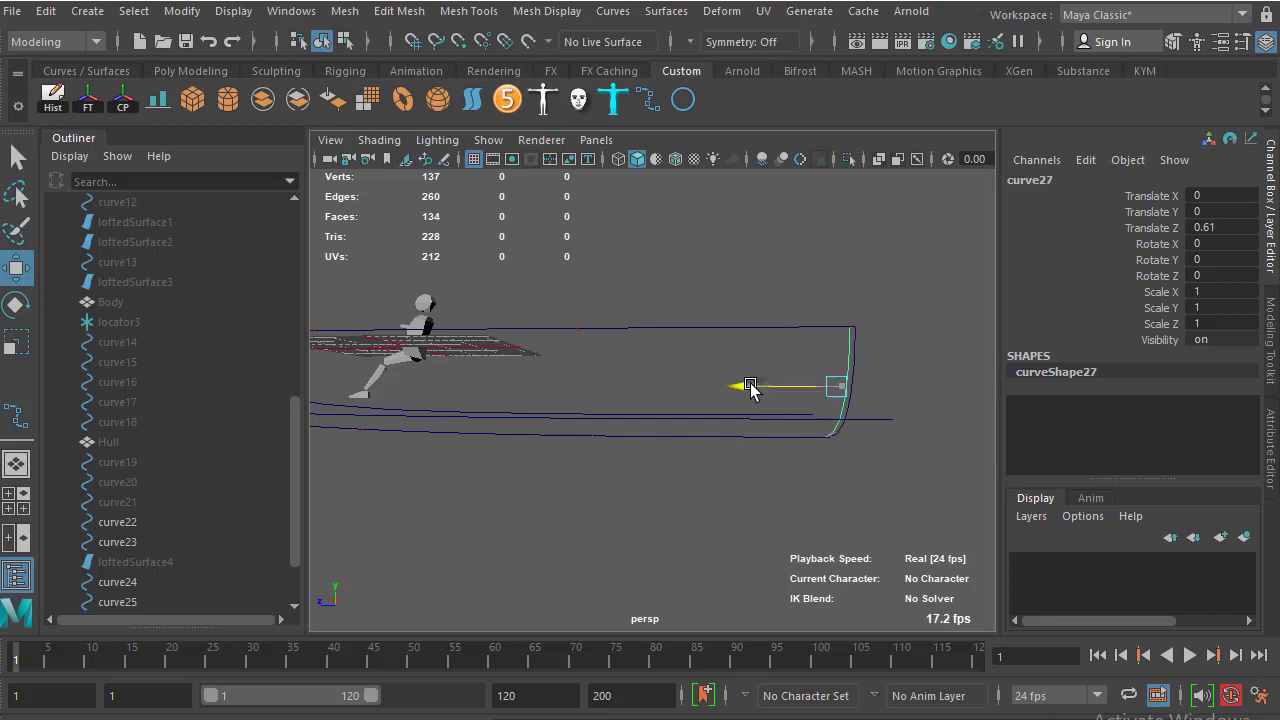
Slide curve27 along Z to Translate Z 31.468 and check it in the Front view
{"action": "mouse_move", "coordinate": [750, 388]}
{"action": "left_mouse_down"}
{"action": "mouse_move", "coordinate": [777, 386]}
{"action": "mouse_move", "coordinate": [727, 390]}
{"action": "left_mouse_up"}
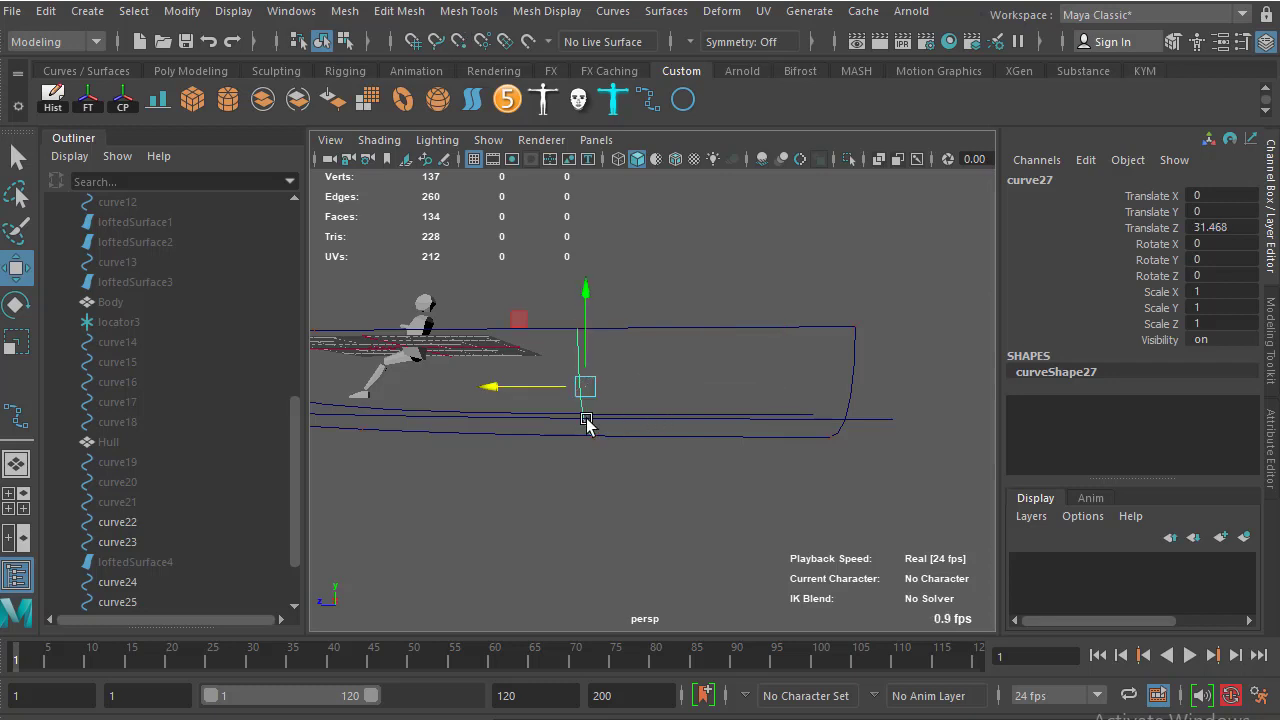
{"action": "mouse_move", "coordinate": [586, 422]}
{"action": "left_mouse_down", "text": "alt"}
{"action": "mouse_move", "coordinate": [763, 423]}
{"action": "mouse_move", "coordinate": [646, 402]}
{"action": "mouse_move", "coordinate": [660, 400]}
{"action": "left_mouse_up", "text": "alt"}
{"action": "key", "text": "space"}
{"action": "left_click_drag", "start_coordinate": [776, 411], "coordinate": [779, 479]}
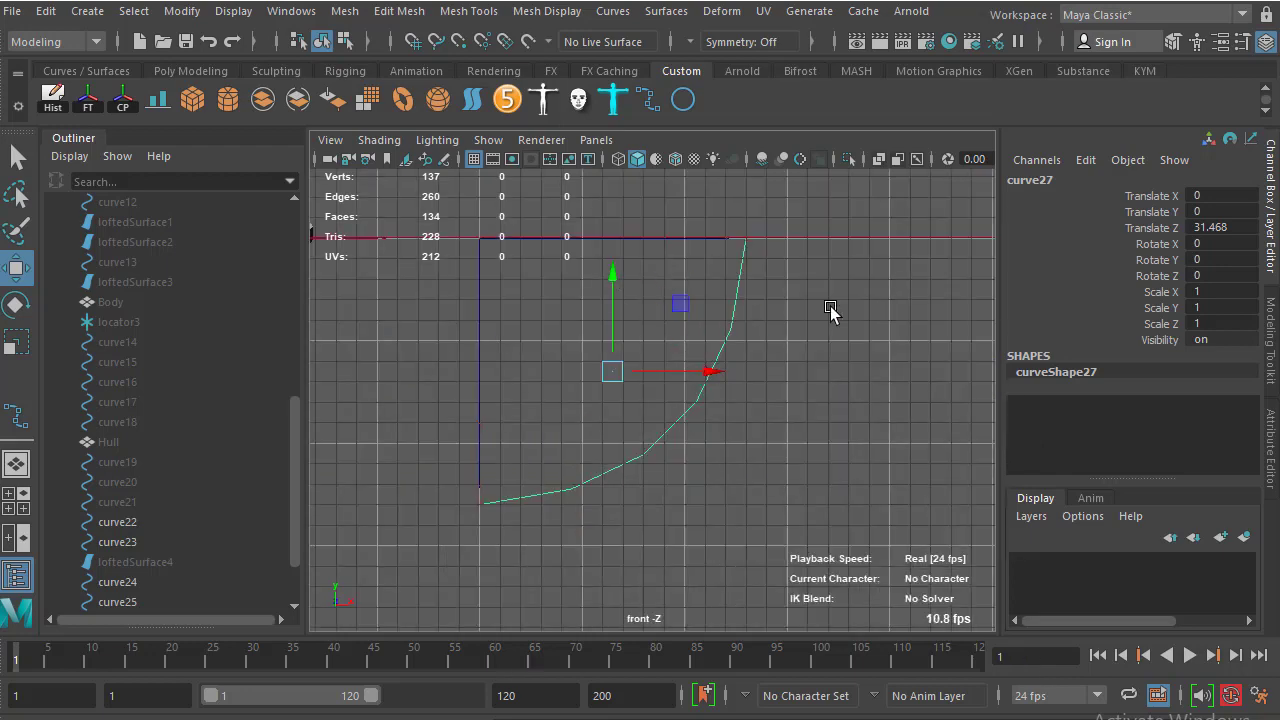
{"action": "key", "text": "space"}
{"action": "mouse_move", "coordinate": [737, 366]}
{"action": "left_mouse_down"}
{"action": "mouse_move", "coordinate": [700, 409]}
{"action": "mouse_move", "coordinate": [798, 355]}
{"action": "mouse_move", "coordinate": [700, 378]}
{"action": "mouse_move", "coordinate": [708, 386]}
{"action": "mouse_move", "coordinate": [700, 371]}
{"action": "mouse_move", "coordinate": [703, 417]}
{"action": "mouse_move", "coordinate": [700, 390]}
{"action": "mouse_move", "coordinate": [722, 420]}
{"action": "mouse_move", "coordinate": [672, 440]}
{"action": "mouse_move", "coordinate": [623, 400]}
{"action": "mouse_move", "coordinate": [654, 400]}
{"action": "mouse_move", "coordinate": [688, 428]}
{"action": "mouse_move", "coordinate": [666, 386]}
{"action": "mouse_move", "coordinate": [674, 417]}
{"action": "mouse_move", "coordinate": [631, 423]}
{"action": "mouse_move", "coordinate": [724, 410]}
{"action": "left_mouse_up"}
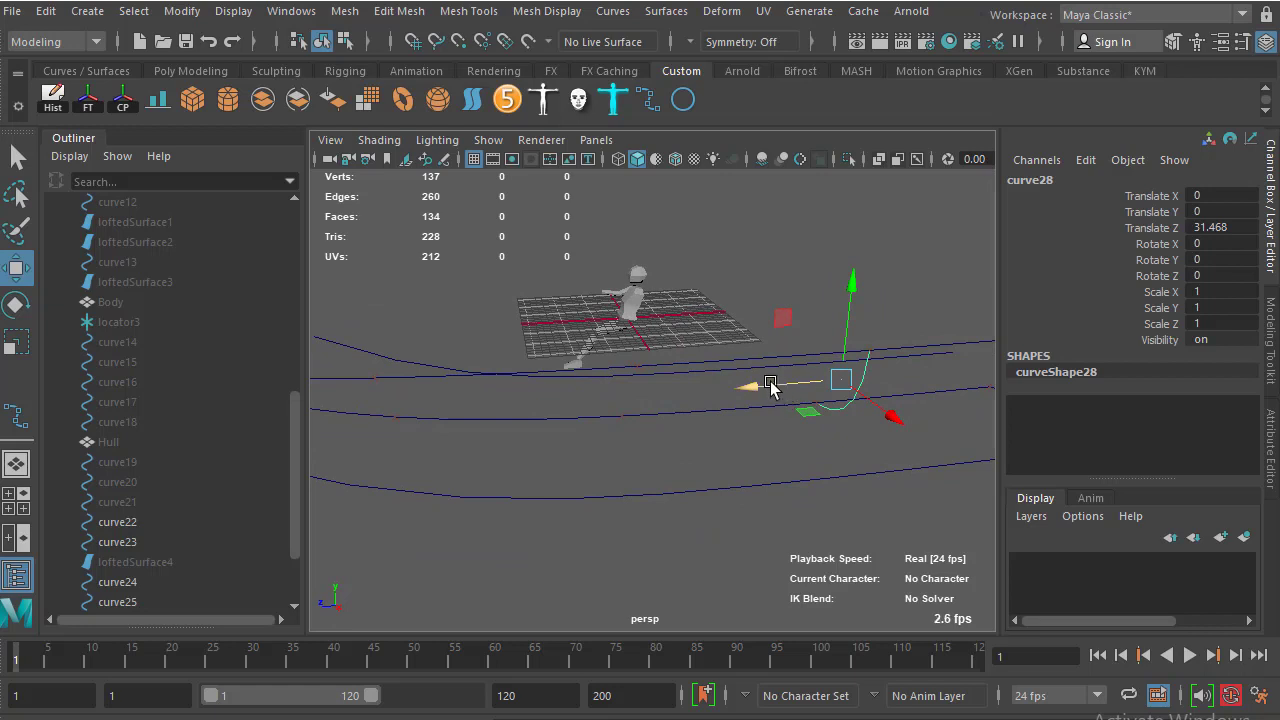
Slide curve28 along Z to Translate Z 62.896 and view it from the front
{"action": "left_click_drag", "start_coordinate": [740, 390], "coordinate": [650, 420]}
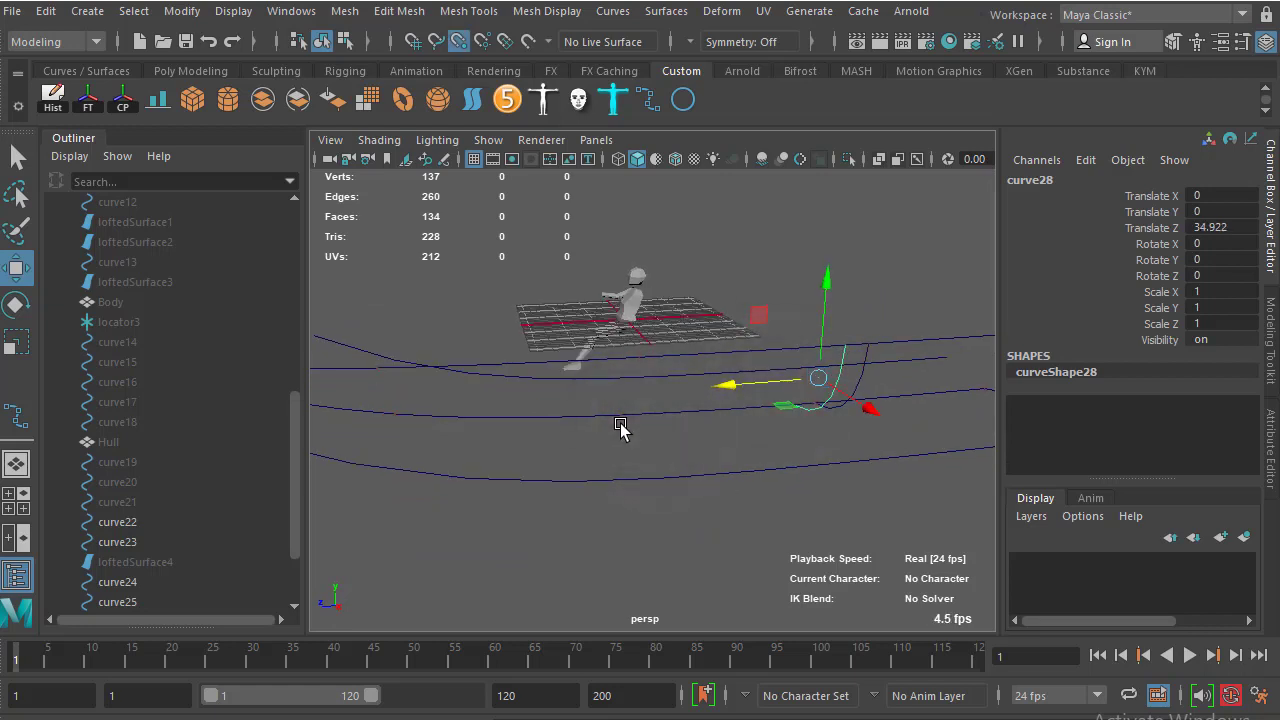
{"action": "key", "text": "space"}
{"action": "left_click_drag", "start_coordinate": [681, 427], "coordinate": [676, 472]}
Select curve28, switch it to control vertices and pull its end CV upward
{"action": "key", "text": "space"}
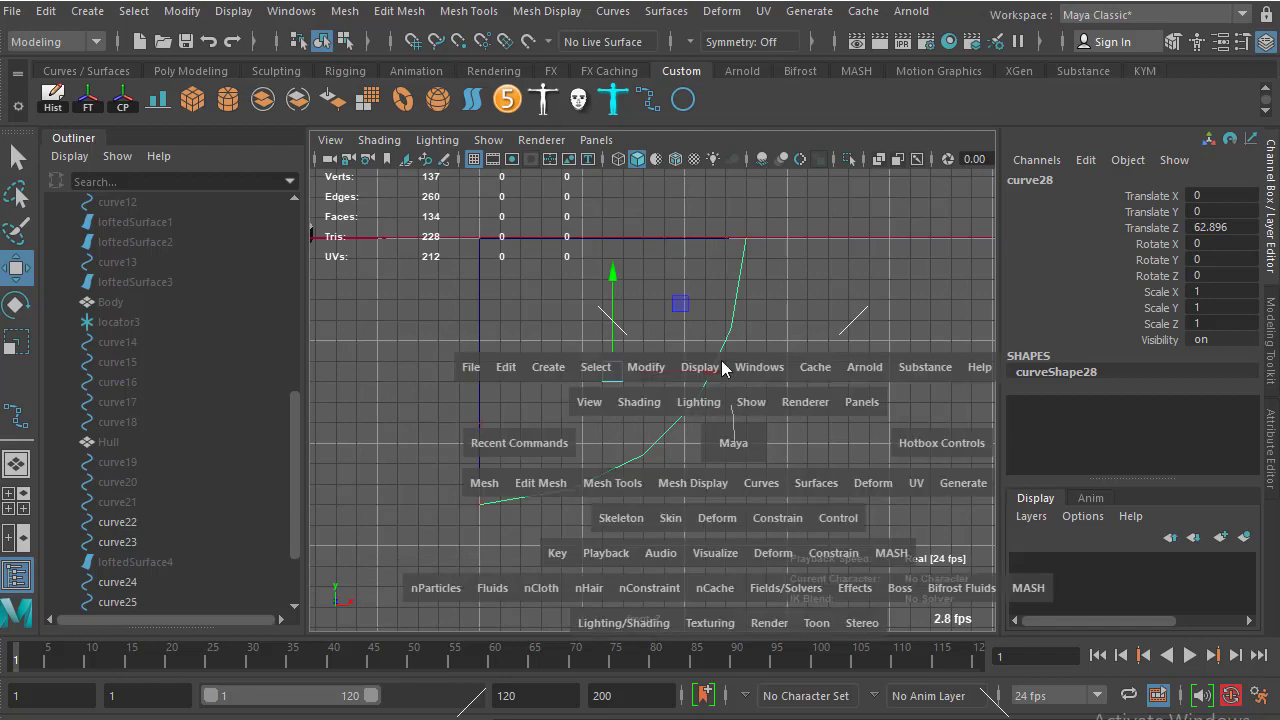
{"action": "left_click_drag", "start_coordinate": [737, 366], "coordinate": [780, 400]}
{"action": "mouse_move", "coordinate": [732, 468]}
{"action": "left_mouse_down", "text": "alt"}
{"action": "mouse_move", "coordinate": [497, 443]}
{"action": "mouse_move", "coordinate": [600, 486]}
{"action": "mouse_move", "coordinate": [780, 457]}
{"action": "left_mouse_up", "text": "alt"}
{"action": "left_click", "coordinate": [710, 428]}
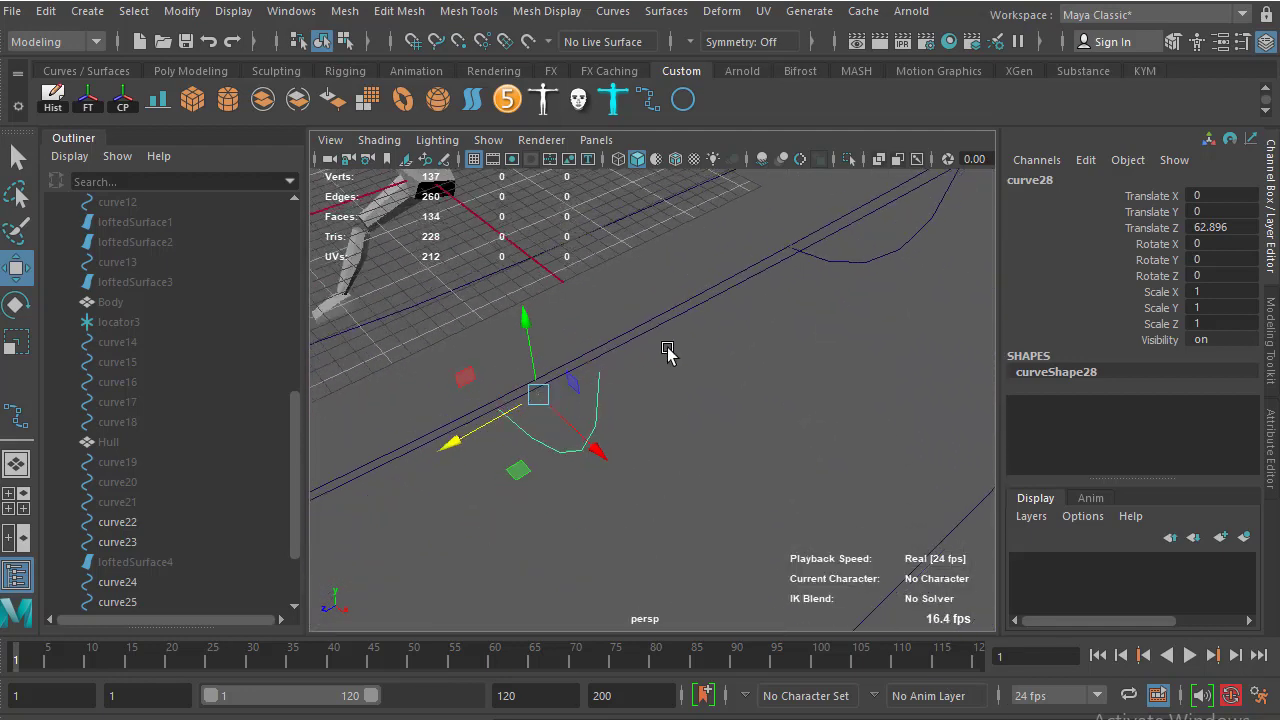
{"action": "mouse_move", "coordinate": [669, 351]}
{"action": "left_mouse_down", "text": "alt"}
{"action": "mouse_move", "coordinate": [709, 394]}
{"action": "mouse_move", "coordinate": [649, 414]}
{"action": "mouse_move", "coordinate": [726, 362]}
{"action": "left_mouse_up", "text": "alt"}
{"action": "right_click_drag", "start_coordinate": [724, 345], "coordinate": [586, 331]}
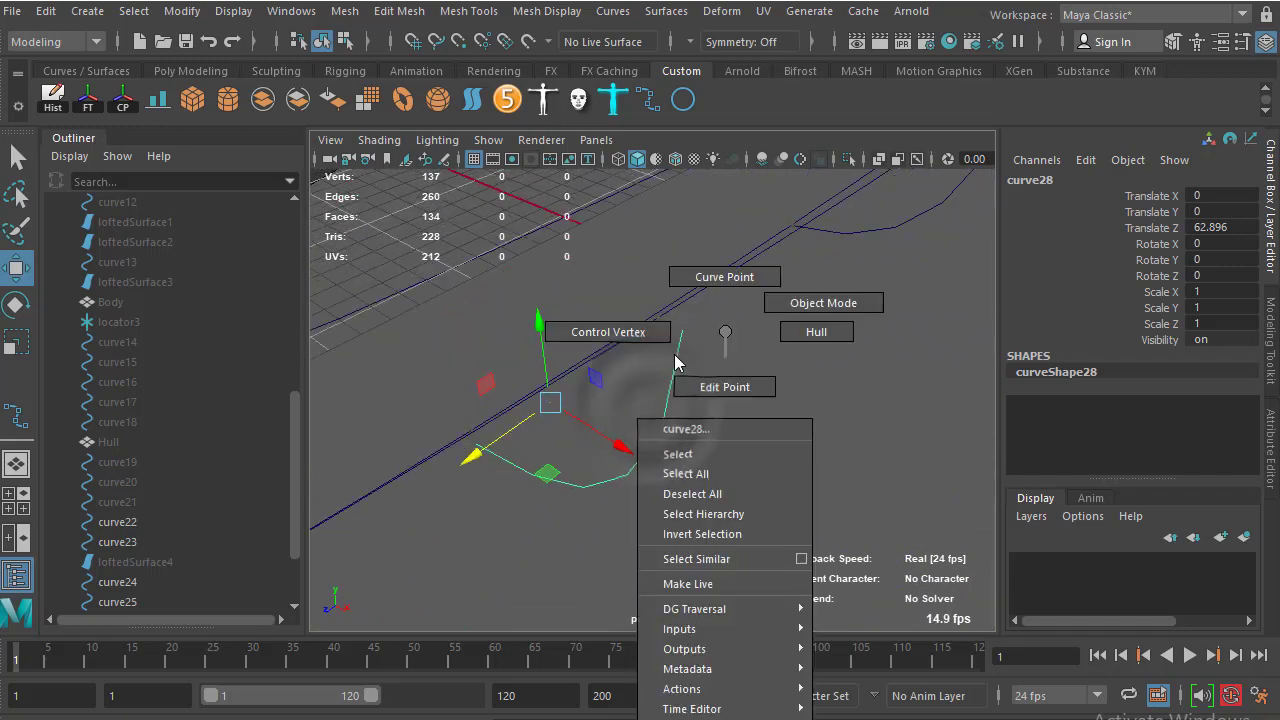
{"action": "mouse_move", "coordinate": [711, 363]}
{"action": "left_mouse_down", "text": "alt"}
{"action": "mouse_move", "coordinate": [780, 363]}
{"action": "mouse_move", "coordinate": [735, 396]}
{"action": "left_mouse_up", "text": "alt"}
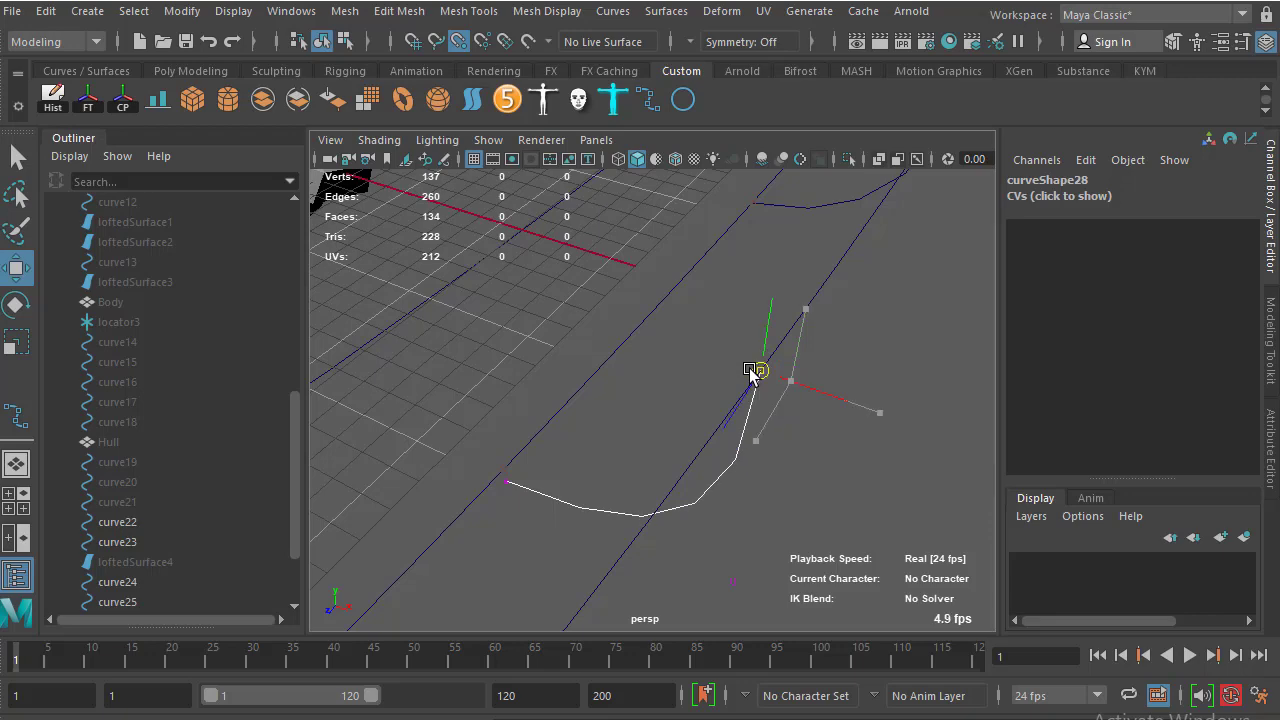
{"action": "mouse_move", "coordinate": [703, 481]}
{"action": "left_mouse_down", "text": "alt"}
{"action": "mouse_move", "coordinate": [754, 480]}
{"action": "mouse_move", "coordinate": [609, 363]}
{"action": "mouse_move", "coordinate": [617, 423]}
{"action": "mouse_move", "coordinate": [663, 428]}
{"action": "mouse_move", "coordinate": [690, 493]}
{"action": "left_mouse_up", "text": "alt"}
{"action": "left_click", "coordinate": [528, 360]}
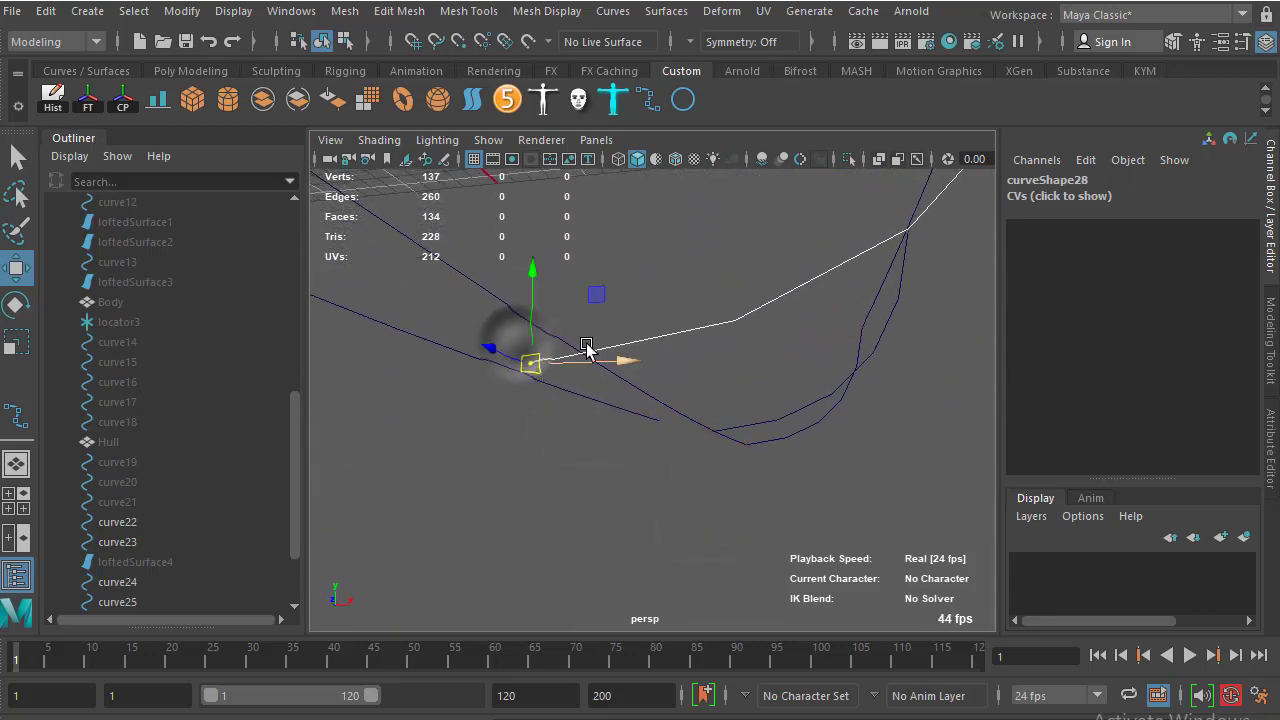
{"action": "left_click_drag", "start_coordinate": [586, 351], "coordinate": [580, 331], "text": "alt"}
{"action": "left_click_drag", "start_coordinate": [508, 360], "coordinate": [536, 277]}
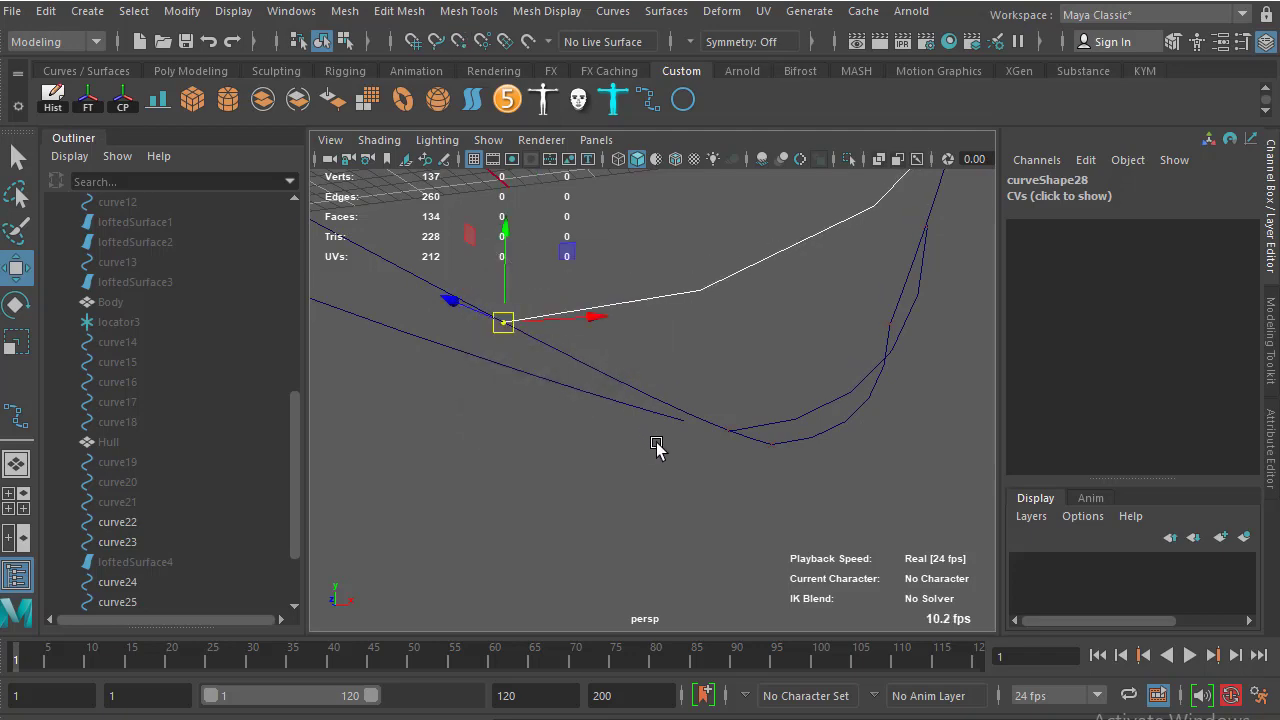
In the Front view, pull curve28's lower control point up-left to soften the bend
{"action": "mouse_move", "coordinate": [657, 447]}
{"action": "left_mouse_down", "text": "alt"}
{"action": "mouse_move", "coordinate": [720, 440]}
{"action": "mouse_move", "coordinate": [603, 408]}
{"action": "left_mouse_up", "text": "alt"}
{"action": "key", "text": "space"}
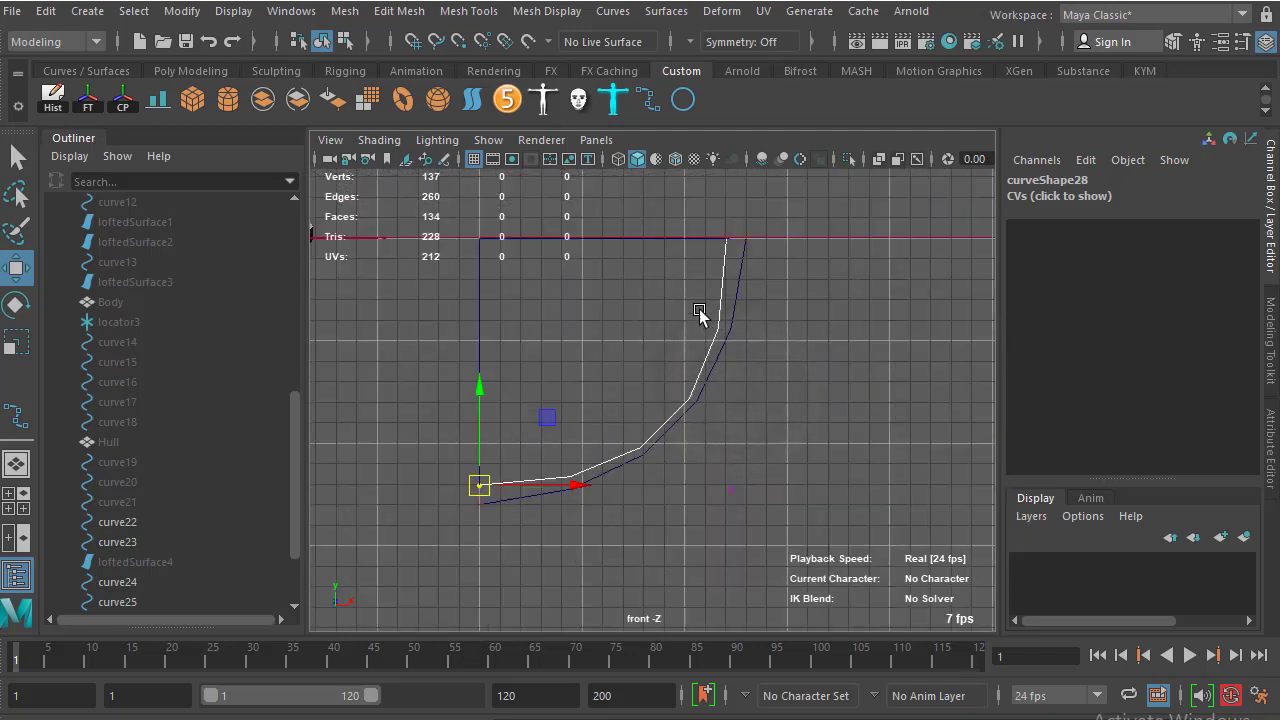
{"action": "right_click_drag", "start_coordinate": [717, 333], "coordinate": [717, 432], "text": "alt"}
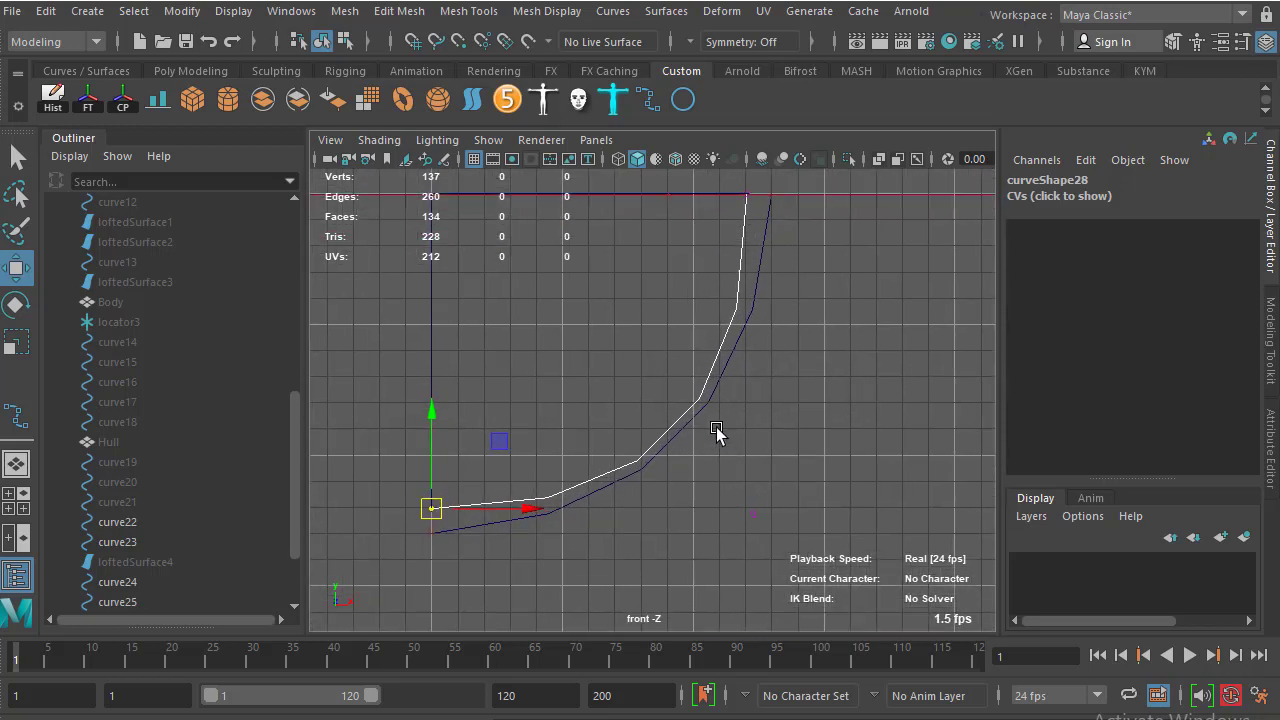
{"action": "left_click", "coordinate": [754, 510]}
{"action": "left_click_drag", "start_coordinate": [754, 515], "coordinate": [666, 427]}
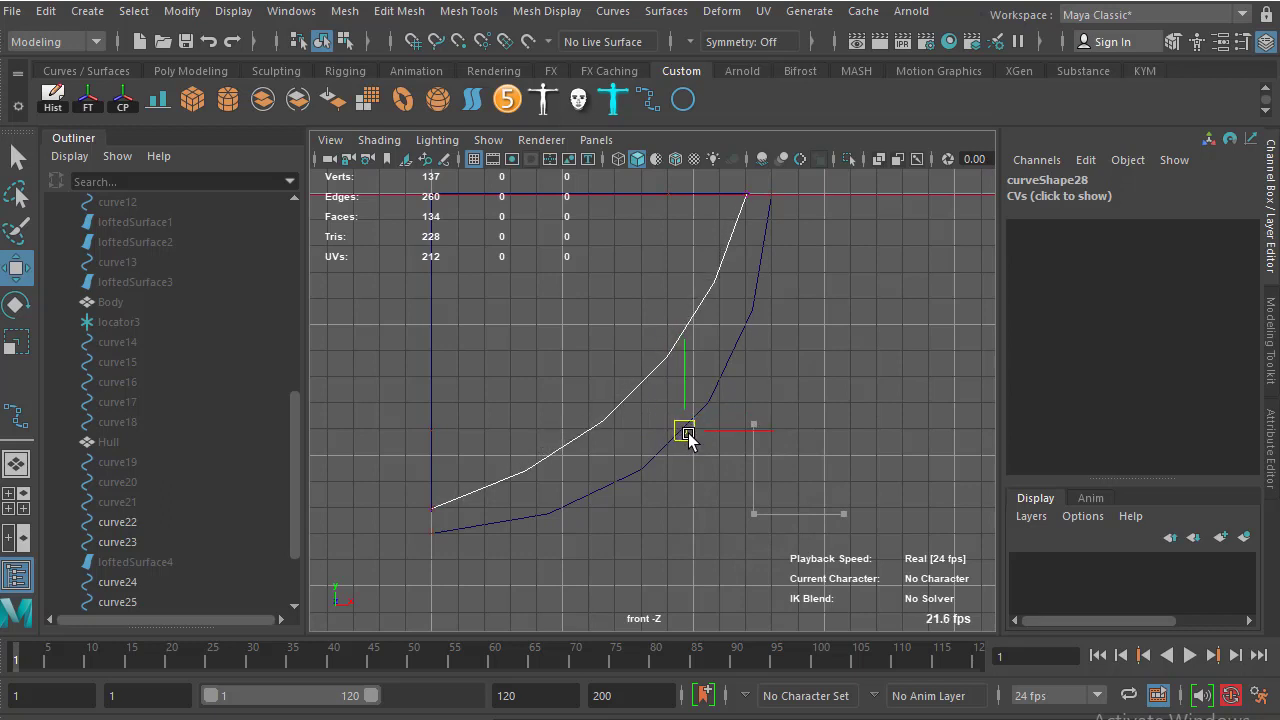
{"action": "key", "text": "space"}
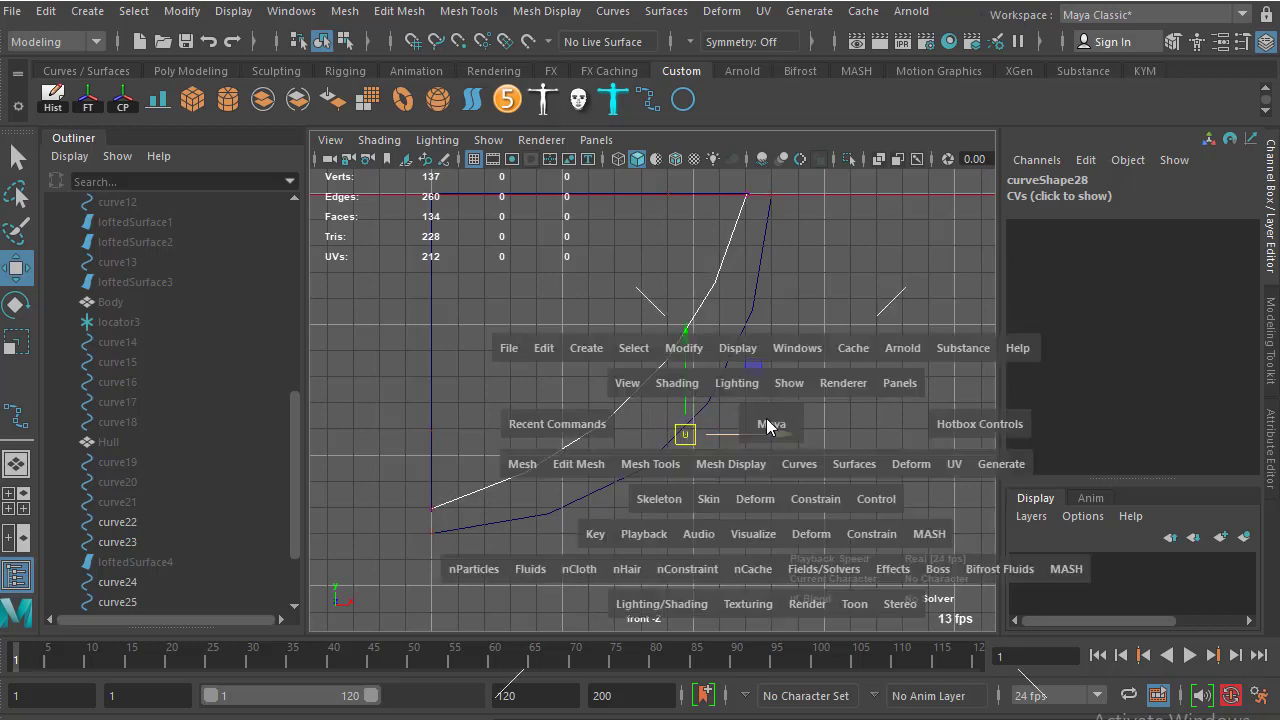
{"action": "mouse_move", "coordinate": [729, 423]}
{"action": "left_mouse_down"}
{"action": "mouse_move", "coordinate": [753, 408]}
{"action": "mouse_move", "coordinate": [682, 367]}
{"action": "mouse_move", "coordinate": [682, 350]}
{"action": "mouse_move", "coordinate": [745, 360]}
{"action": "mouse_move", "coordinate": [697, 372]}
{"action": "left_mouse_up"}
Return to object mode, select the profile and slide curve29 to Translate Z 94.186
{"action": "right_click_drag", "start_coordinate": [751, 303], "coordinate": [857, 271]}
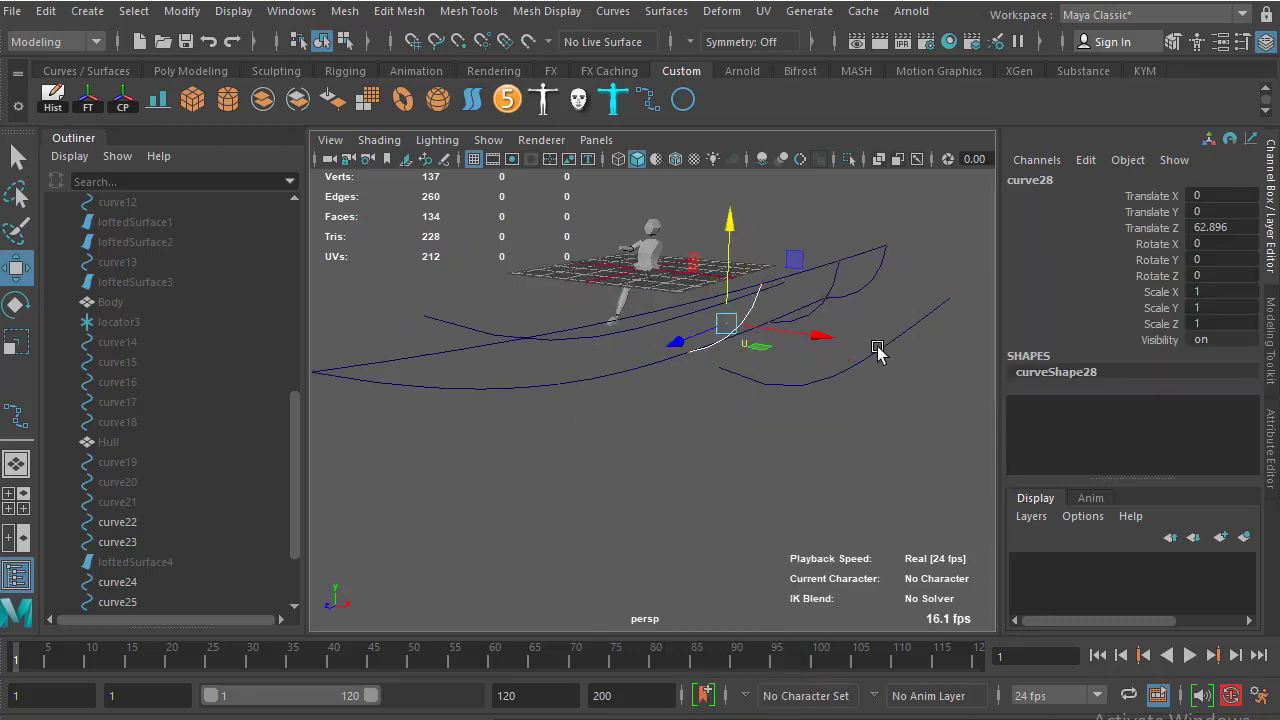
{"action": "left_click", "coordinate": [878, 412]}
{"action": "left_click", "coordinate": [742, 328]}
{"action": "mouse_move", "coordinate": [742, 328]}
{"action": "left_mouse_down", "text": "alt"}
{"action": "mouse_move", "coordinate": [677, 346]}
{"action": "mouse_move", "coordinate": [700, 383]}
{"action": "mouse_move", "coordinate": [697, 366]}
{"action": "mouse_move", "coordinate": [693, 399]}
{"action": "left_mouse_up", "text": "alt"}
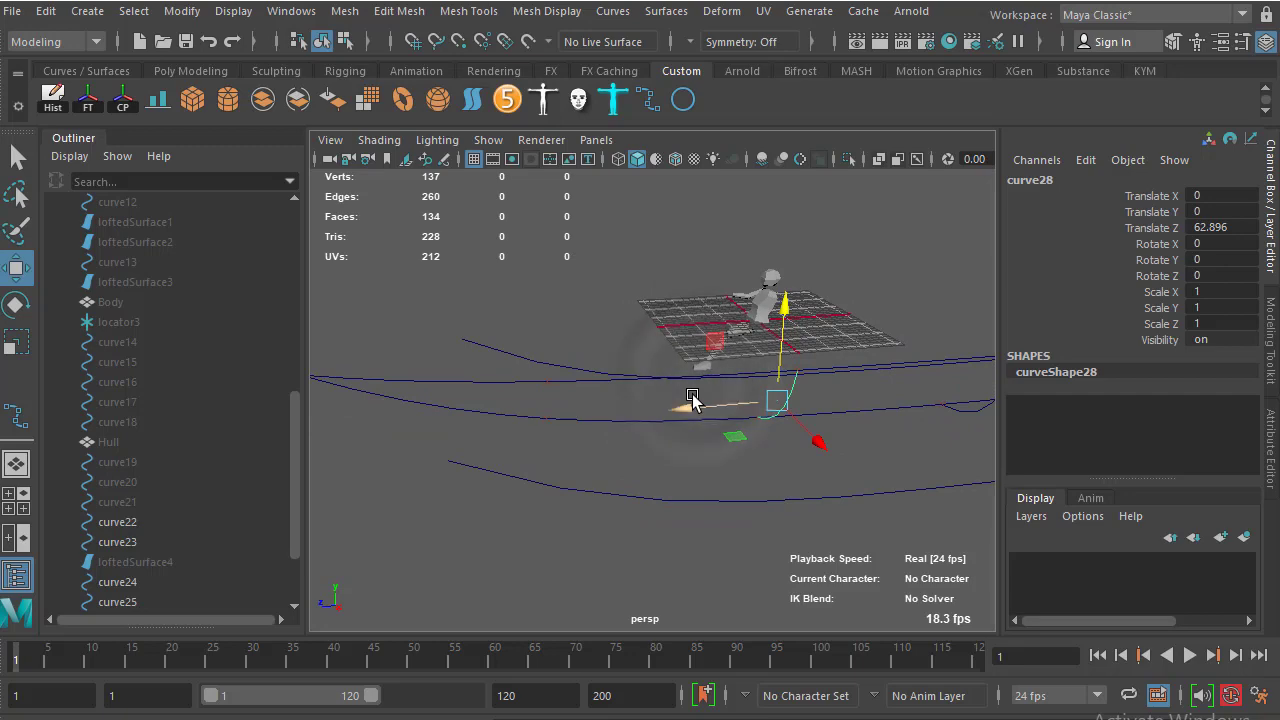
{"action": "mouse_move", "coordinate": [556, 417]}
{"action": "left_mouse_down"}
{"action": "mouse_move", "coordinate": [549, 391]}
{"action": "mouse_move", "coordinate": [743, 463]}
{"action": "mouse_move", "coordinate": [682, 457]}
{"action": "left_mouse_up"}
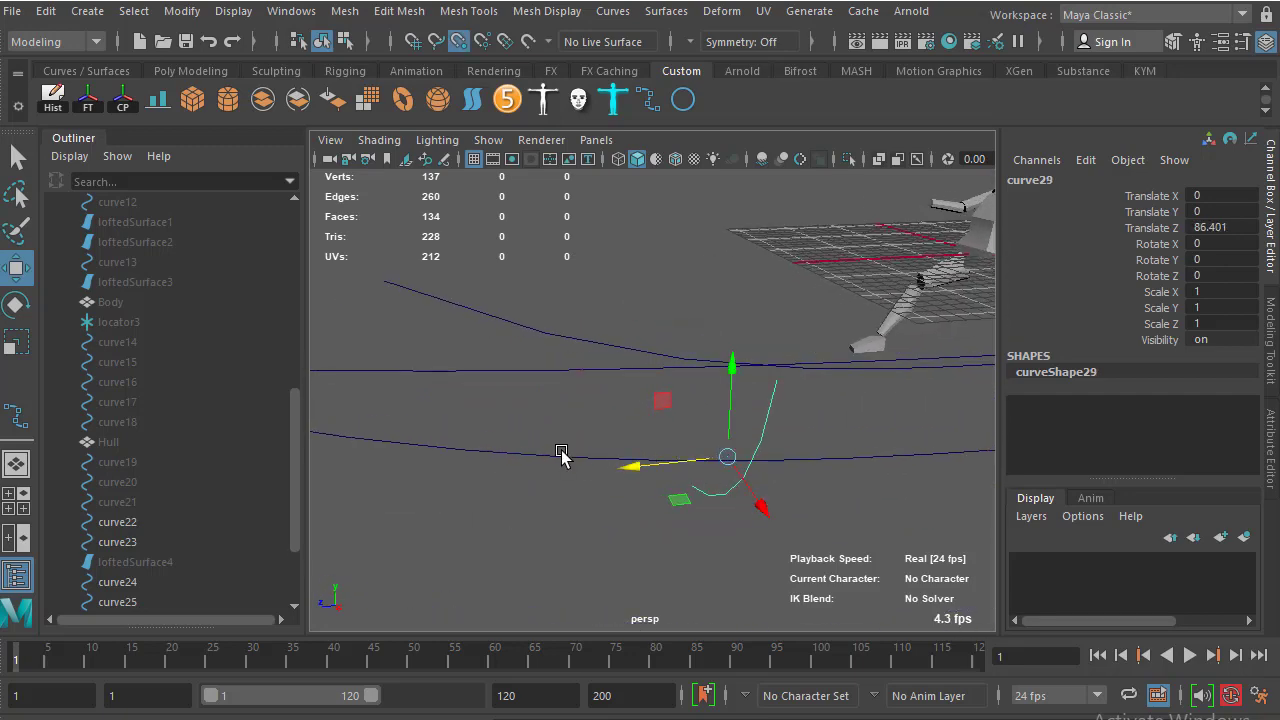
{"action": "mouse_move", "coordinate": [682, 452]}
{"action": "left_mouse_down", "text": "alt"}
{"action": "mouse_move", "coordinate": [757, 377]}
{"action": "mouse_move", "coordinate": [720, 457]}
{"action": "mouse_move", "coordinate": [675, 402]}
{"action": "mouse_move", "coordinate": [695, 473]}
{"action": "left_mouse_up", "text": "alt"}
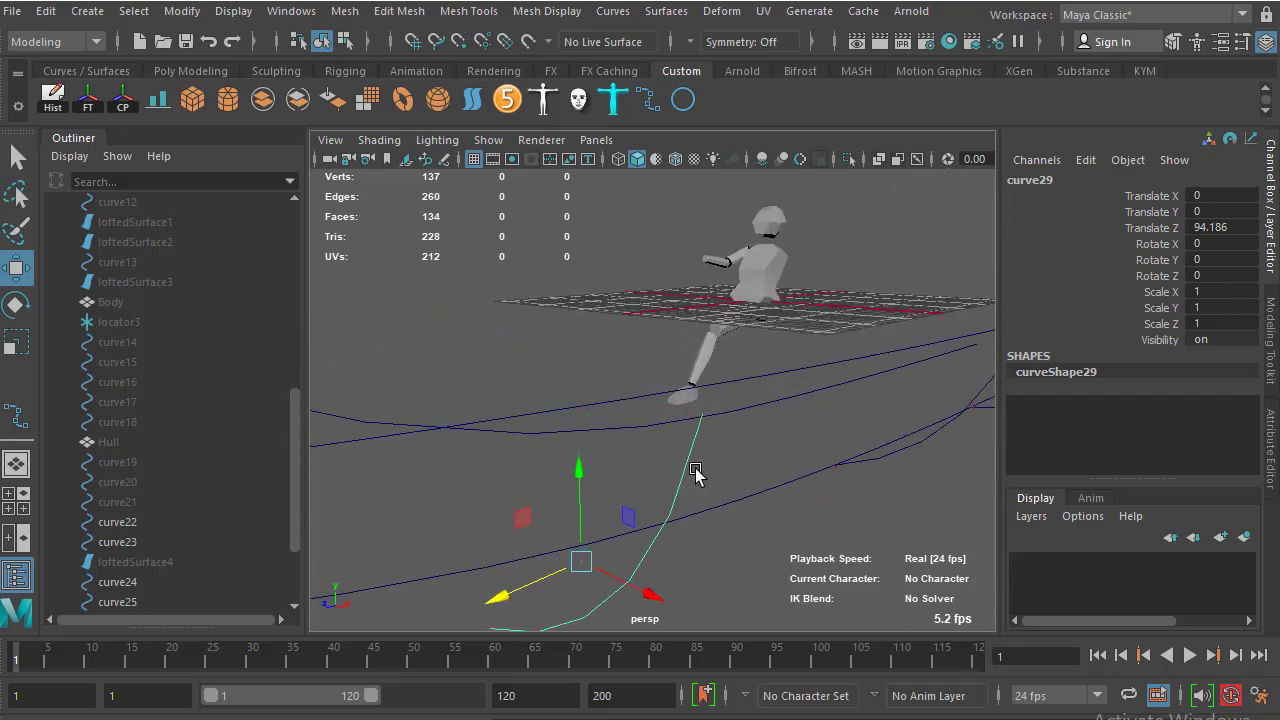
Move curve29's lower control vertex in the Front view to make it a straight diagonal
{"action": "right_click", "coordinate": [691, 469]}
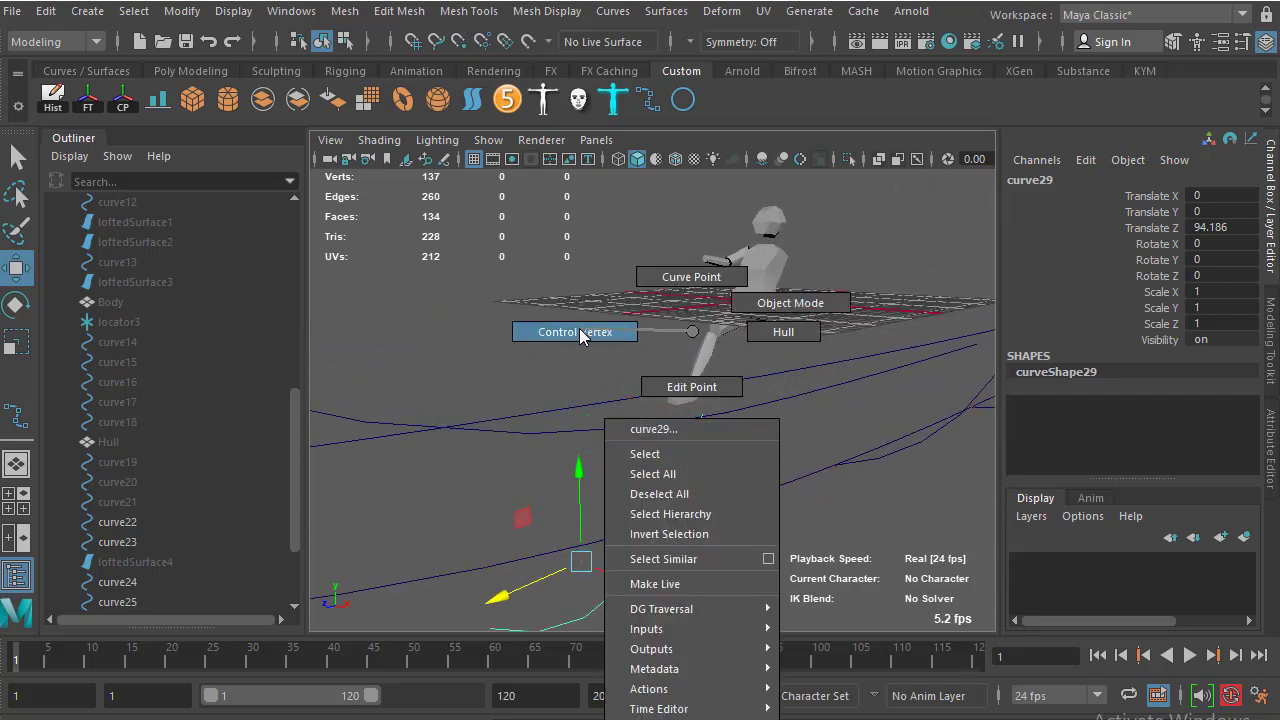
{"action": "left_click", "coordinate": [579, 332]}
{"action": "left_click", "coordinate": [700, 416]}
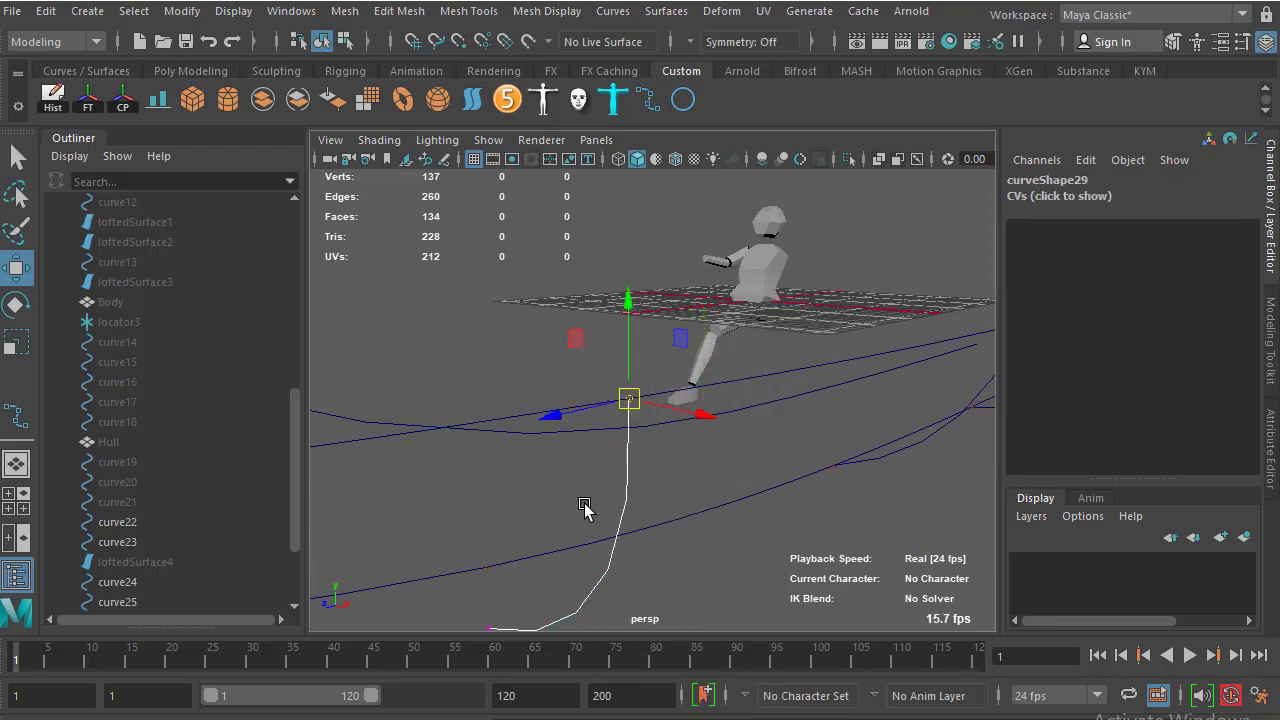
{"action": "mouse_move", "coordinate": [585, 507]}
{"action": "left_mouse_down", "text": "alt"}
{"action": "mouse_move", "coordinate": [591, 480]}
{"action": "mouse_move", "coordinate": [486, 572]}
{"action": "left_mouse_up", "text": "alt"}
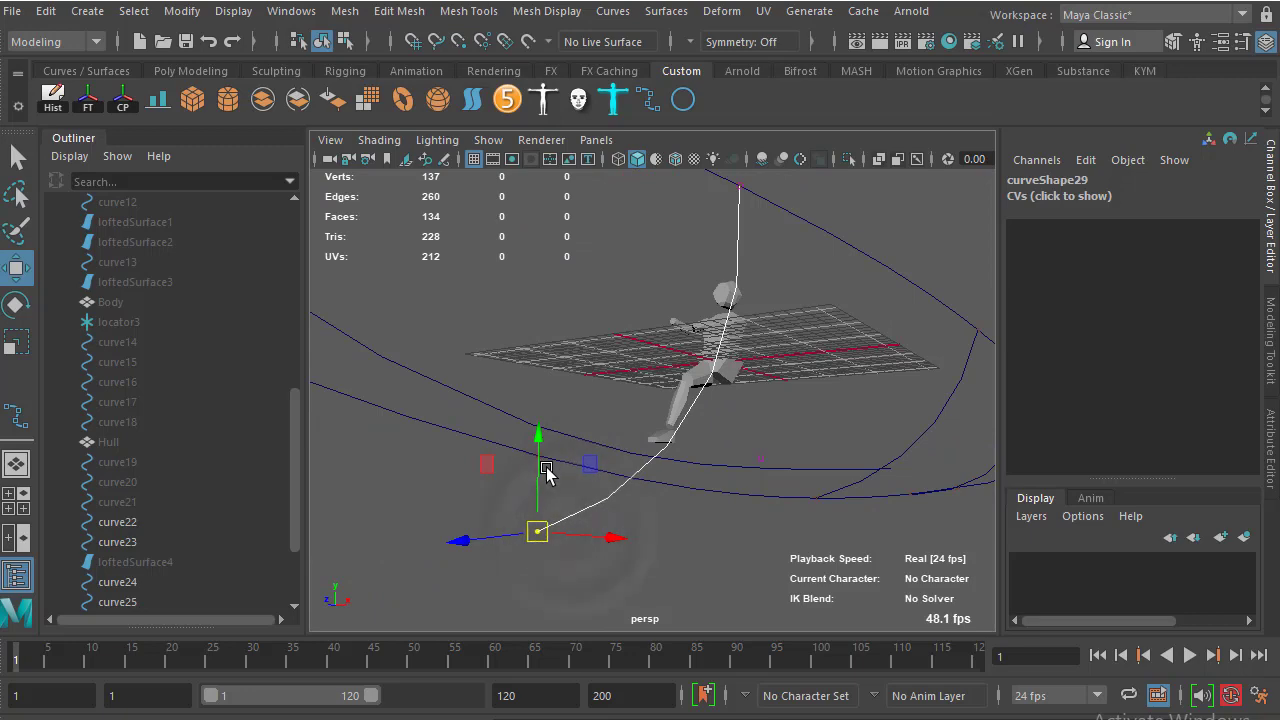
{"action": "mouse_move", "coordinate": [590, 524]}
{"action": "left_mouse_down", "text": "alt"}
{"action": "mouse_move", "coordinate": [530, 470]}
{"action": "mouse_move", "coordinate": [537, 457]}
{"action": "left_mouse_up", "text": "alt"}
{"action": "key", "text": "space"}
{"action": "left_click", "coordinate": [738, 527]}
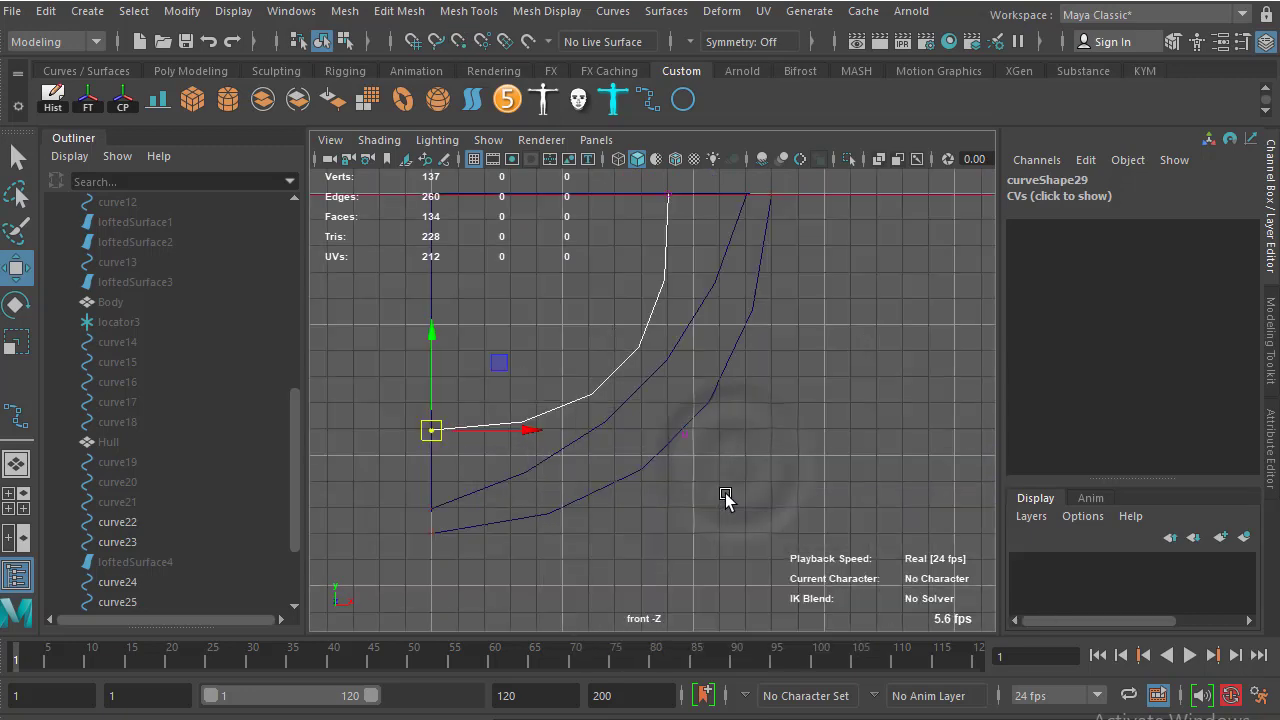
{"action": "scroll", "coordinate": [723, 500], "scroll_direction": "down", "scroll_amount": 2}
{"action": "left_click_drag", "start_coordinate": [697, 510], "coordinate": [573, 381]}
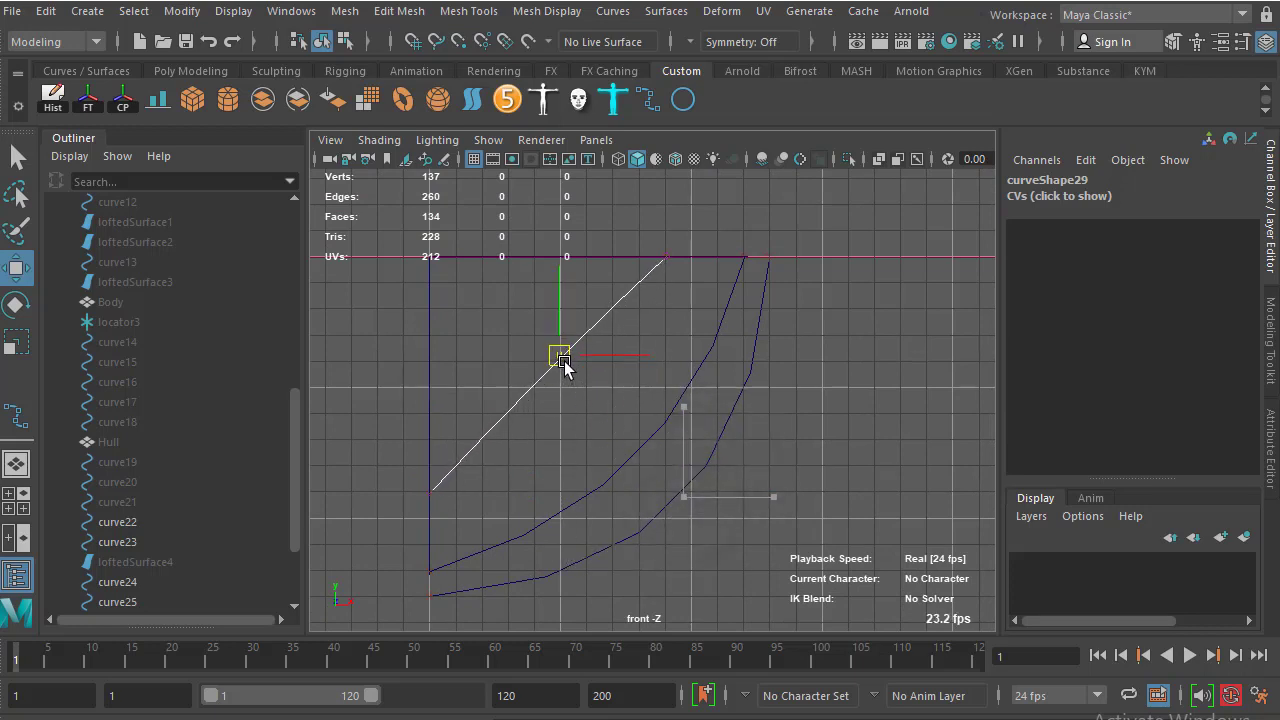
{"action": "key", "text": "space"}
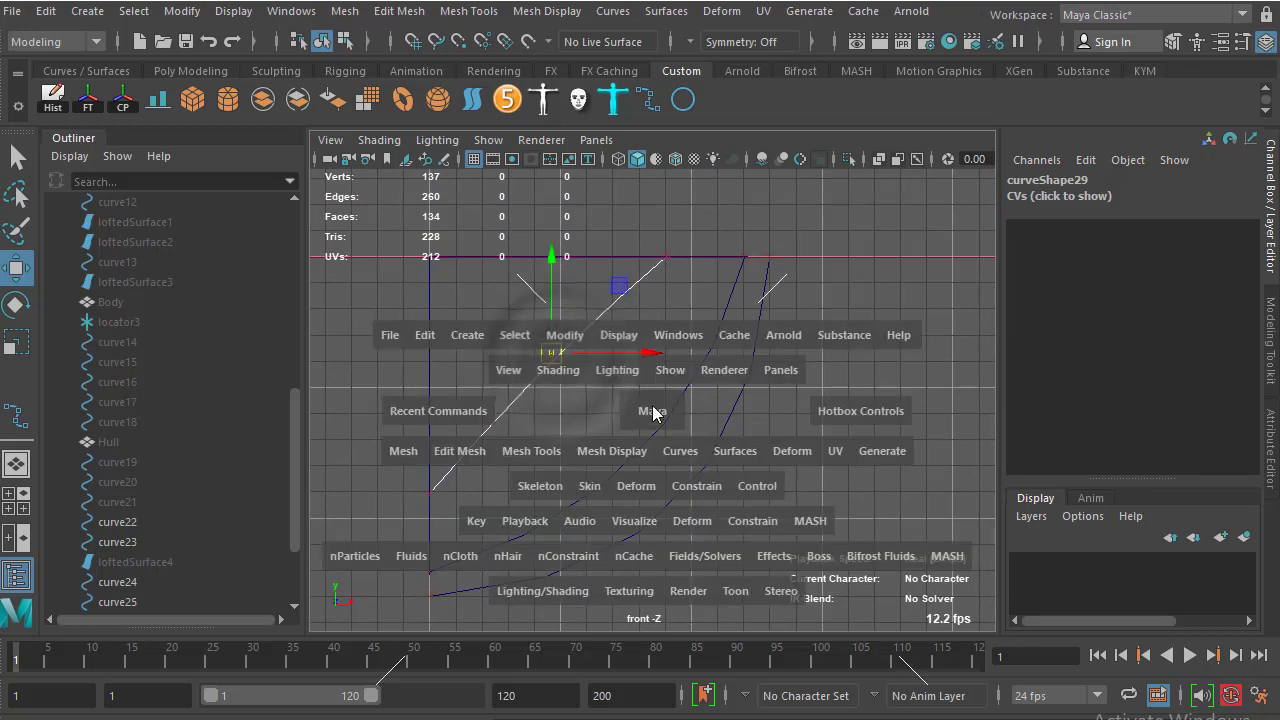
{"action": "left_click", "coordinate": [649, 400]}
{"action": "mouse_move", "coordinate": [649, 400]}
{"action": "left_mouse_down", "text": "alt"}
{"action": "mouse_move", "coordinate": [664, 296]}
{"action": "mouse_move", "coordinate": [586, 380]}
{"action": "mouse_move", "coordinate": [620, 360]}
{"action": "mouse_move", "coordinate": [594, 334]}
{"action": "left_mouse_up", "text": "alt"}
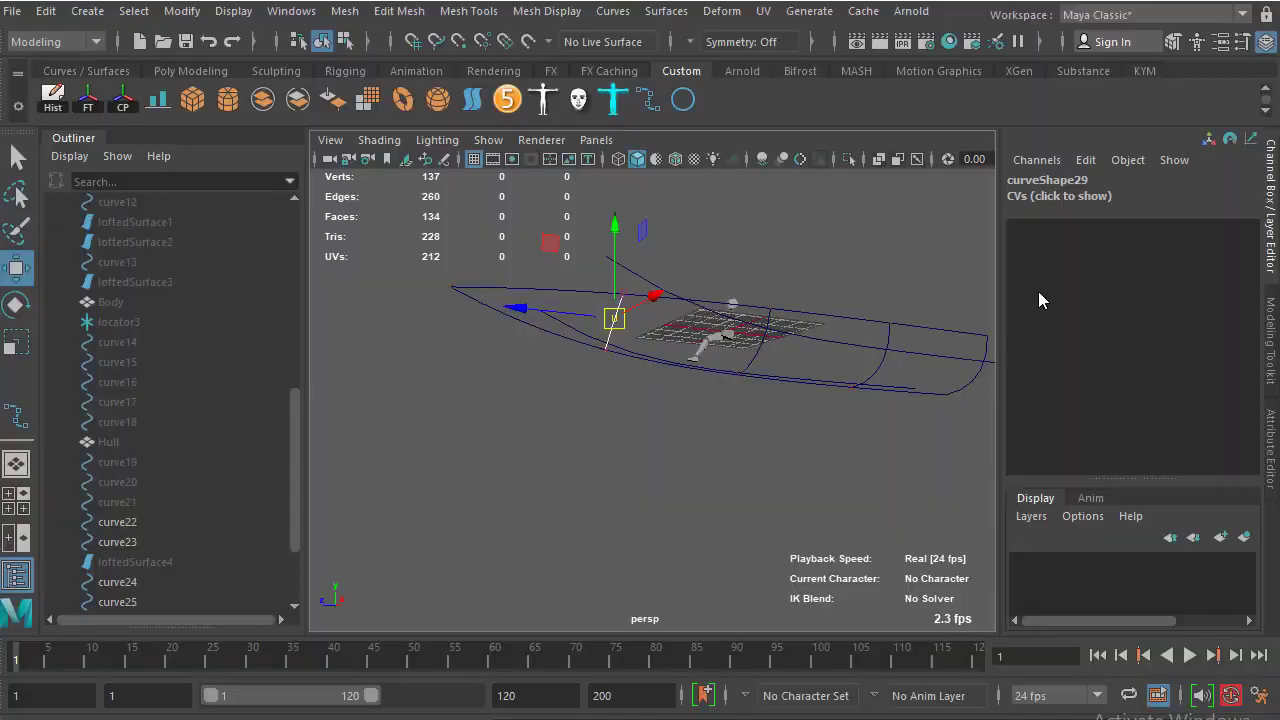
{"action": "mouse_move", "coordinate": [647, 340]}
{"action": "left_mouse_down", "text": "alt"}
{"action": "mouse_move", "coordinate": [571, 437]}
{"action": "mouse_move", "coordinate": [651, 477]}
{"action": "mouse_move", "coordinate": [643, 386]}
{"action": "mouse_move", "coordinate": [732, 452]}
{"action": "mouse_move", "coordinate": [820, 414]}
{"action": "mouse_move", "coordinate": [831, 366]}
{"action": "mouse_move", "coordinate": [771, 366]}
{"action": "mouse_move", "coordinate": [706, 309]}
{"action": "mouse_move", "coordinate": [537, 281]}
{"action": "left_mouse_up", "text": "alt"}
Select curves 29, 27 and 26 and open their attributes with Ctrl+A
{"action": "left_click", "coordinate": [847, 356]}
{"action": "key", "text": "shift+d"}
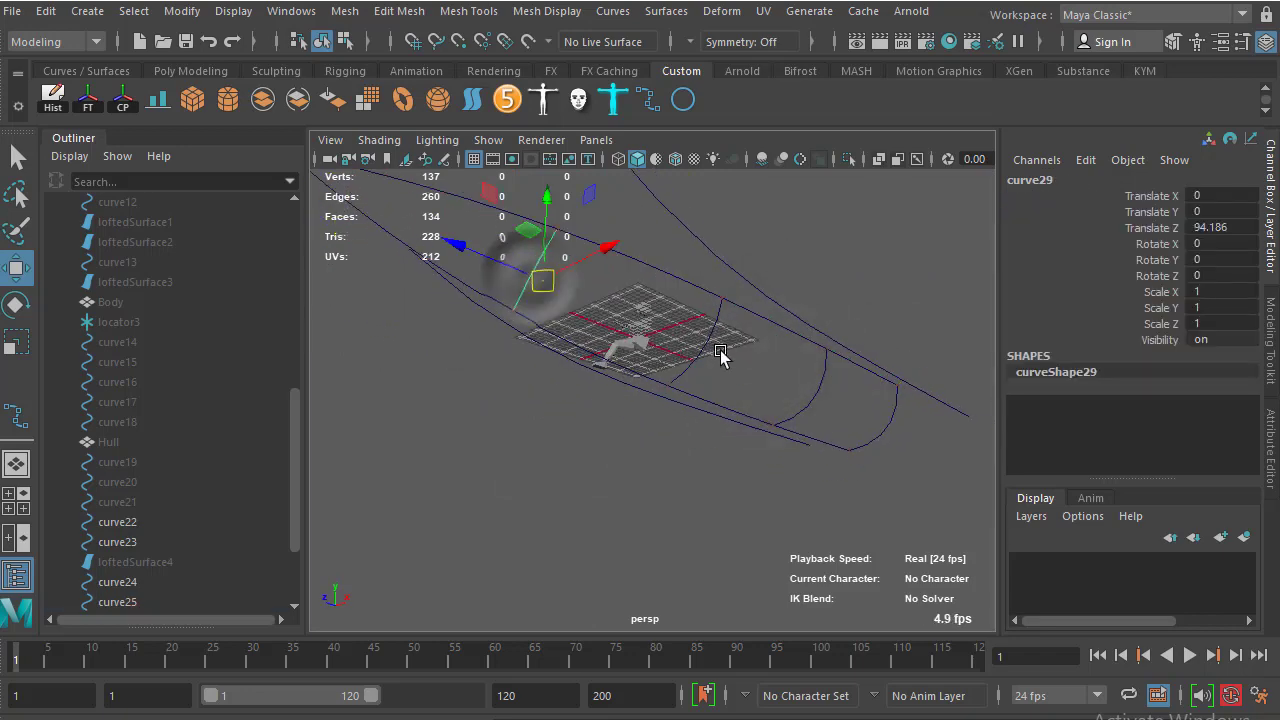
{"action": "left_click", "coordinate": [814, 398], "text": "shift"}
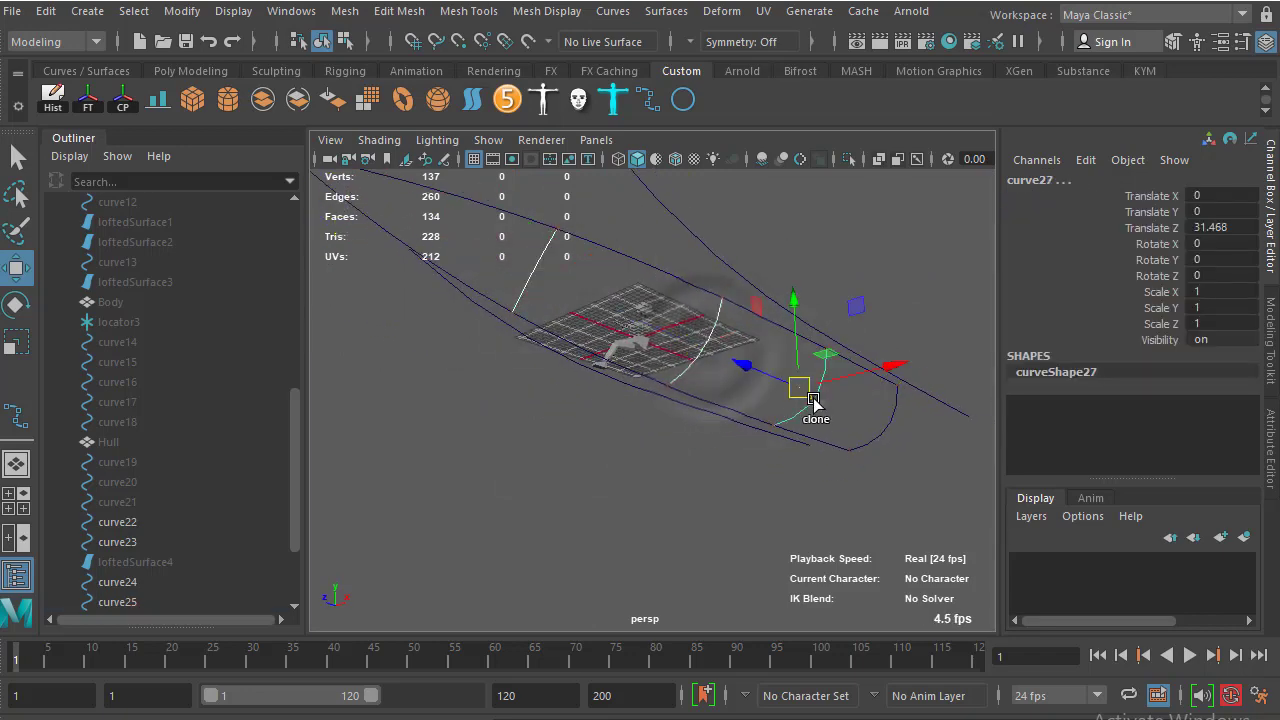
{"action": "left_click", "coordinate": [889, 425], "text": "shift"}
{"action": "key", "text": "ctrl+a"}
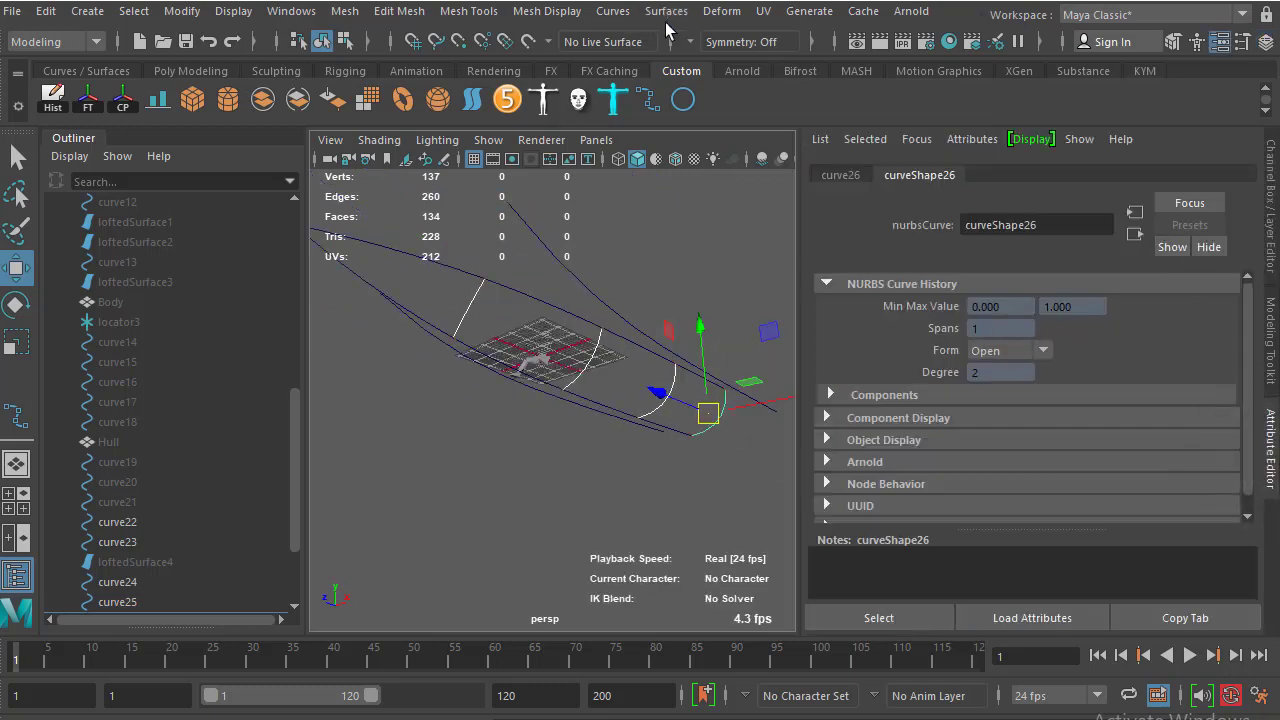
Rebuild the selected profile curves as cubic curves with 2 spans
{"action": "left_click", "coordinate": [620, 13]}
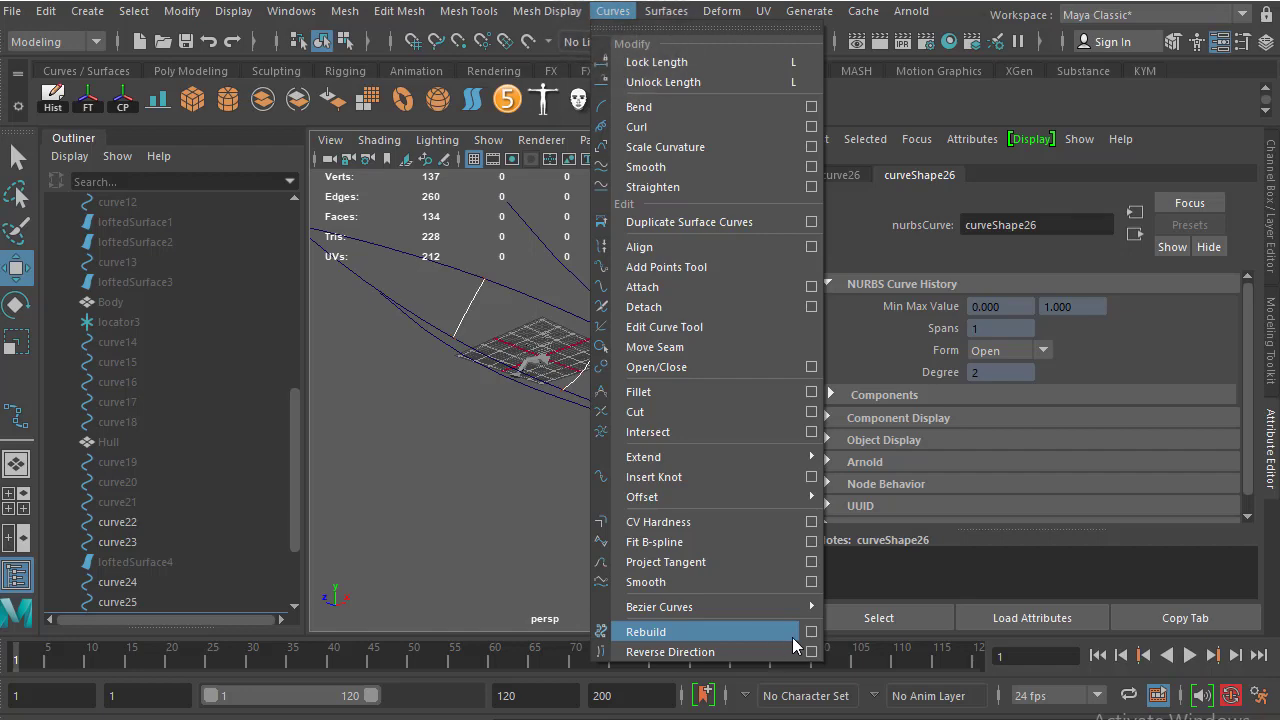
{"action": "left_click", "coordinate": [810, 632]}
{"action": "double_click", "coordinate": [746, 279]}
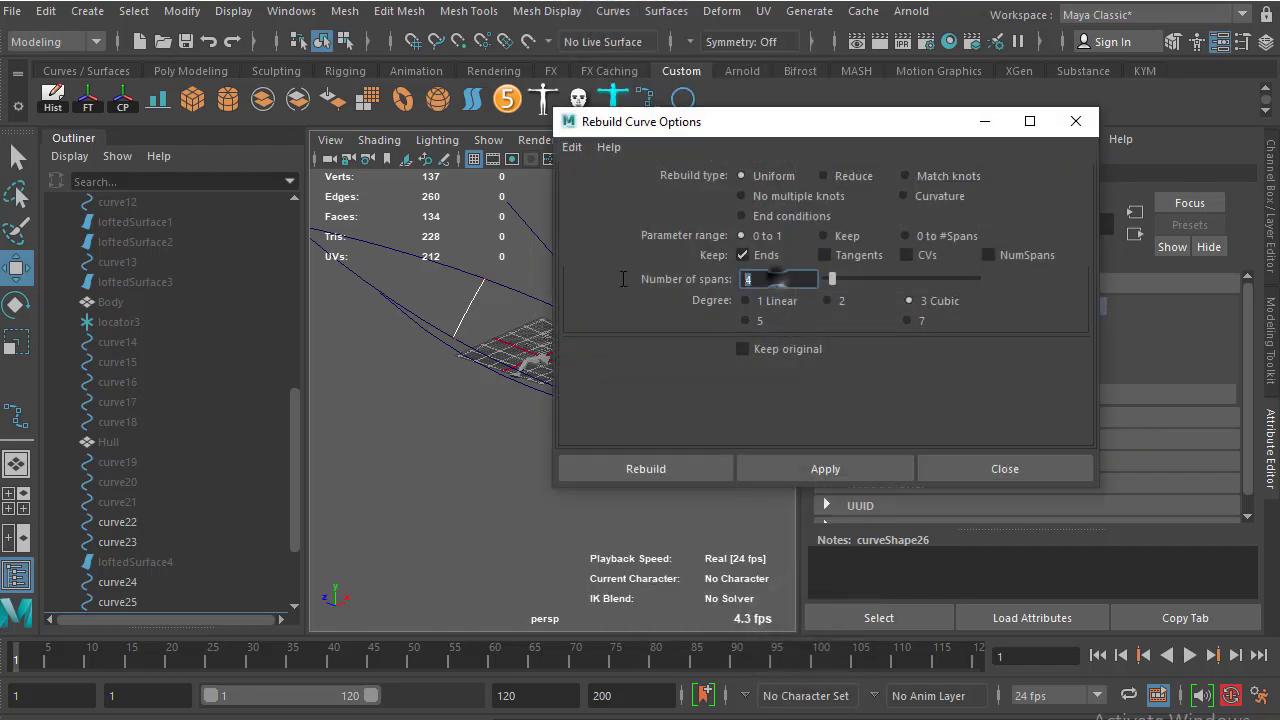
{"action": "type", "text": "2"}
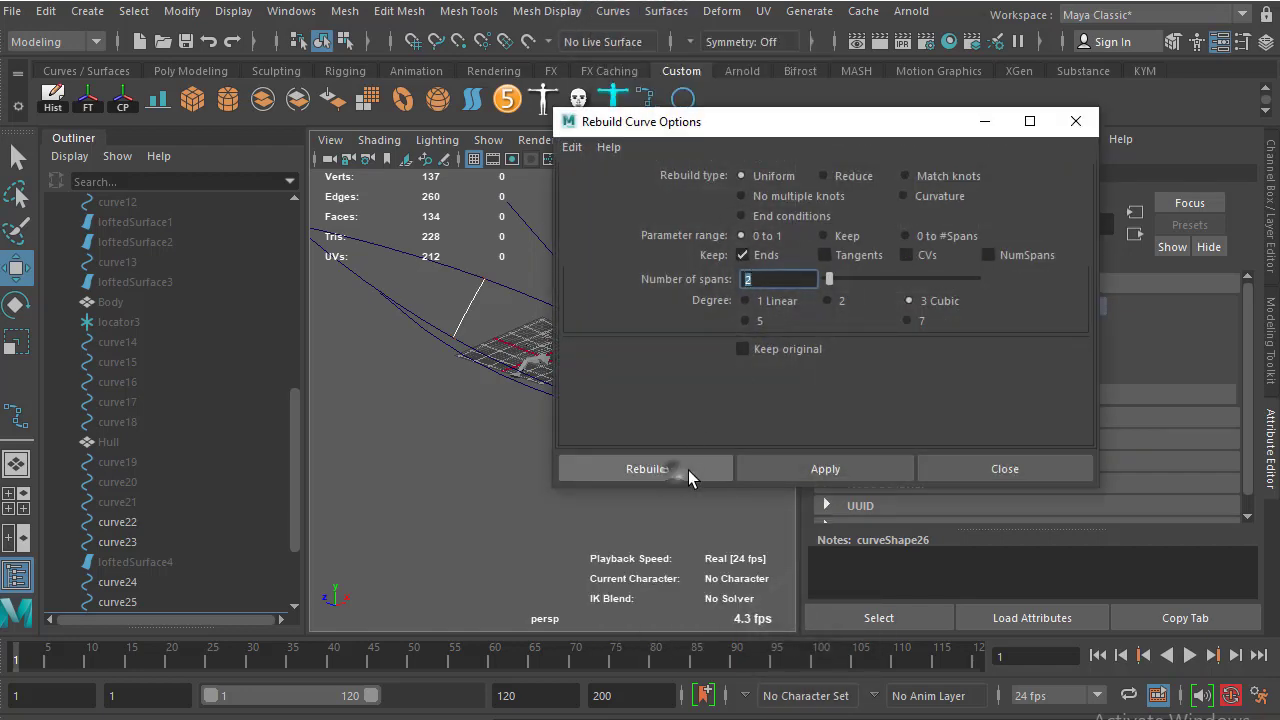
{"action": "left_click", "coordinate": [688, 470]}
{"action": "left_click", "coordinate": [1272, 212]}
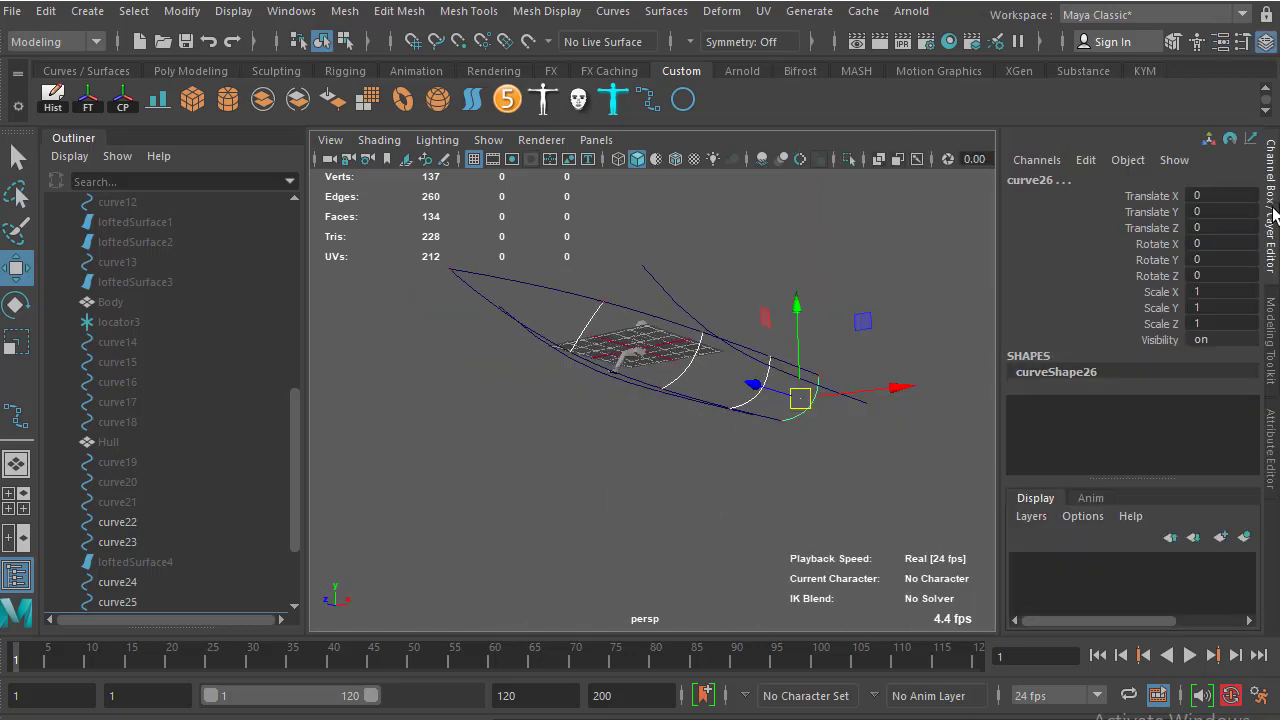
{"action": "left_click_drag", "start_coordinate": [814, 371], "coordinate": [831, 429], "text": "alt"}
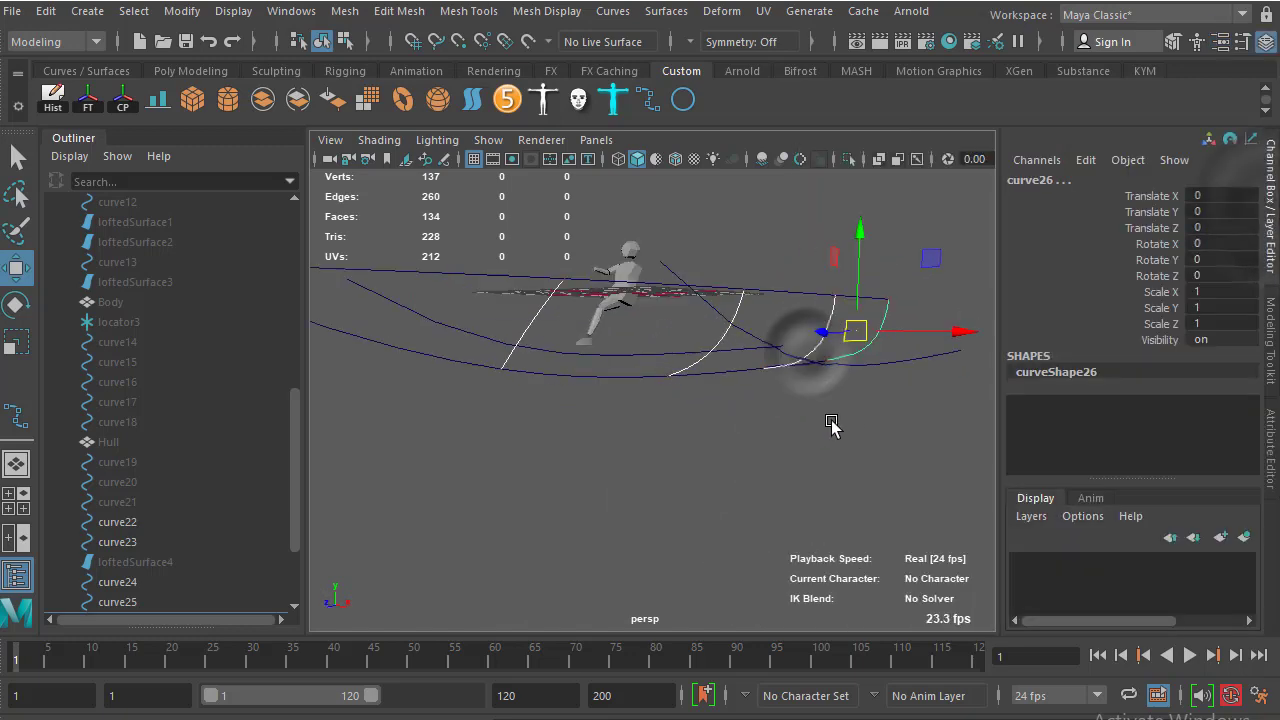
Turn on NURBS edit point display and select the new curve30 profile
{"action": "left_click", "coordinate": [230, 11]}
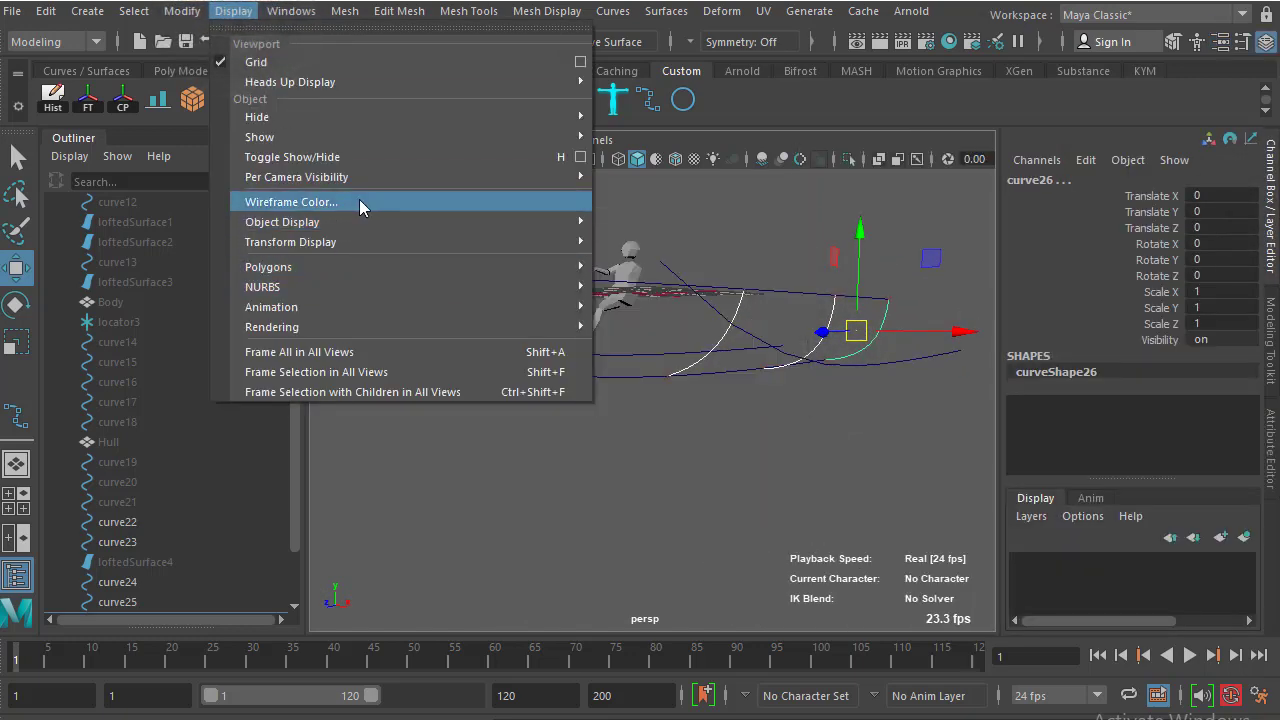
{"action": "mouse_move", "coordinate": [400, 307]}
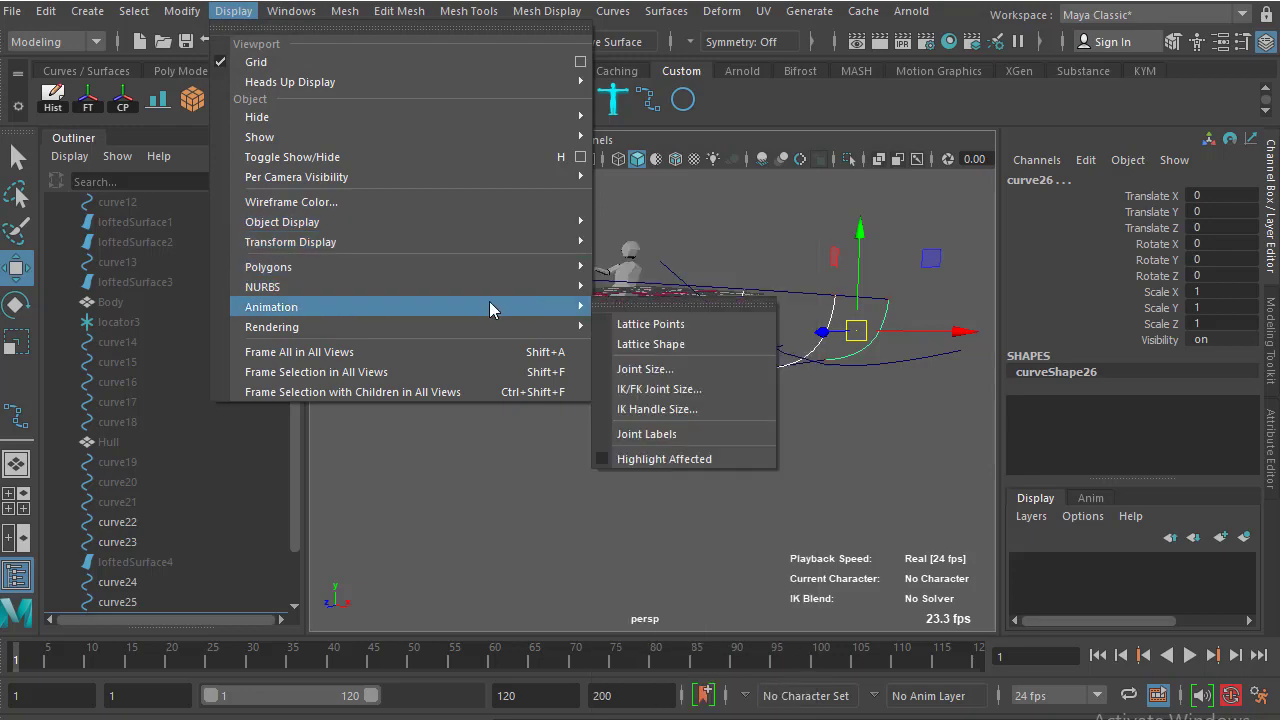
{"action": "mouse_move", "coordinate": [262, 287]}
{"action": "left_click", "coordinate": [673, 304]}
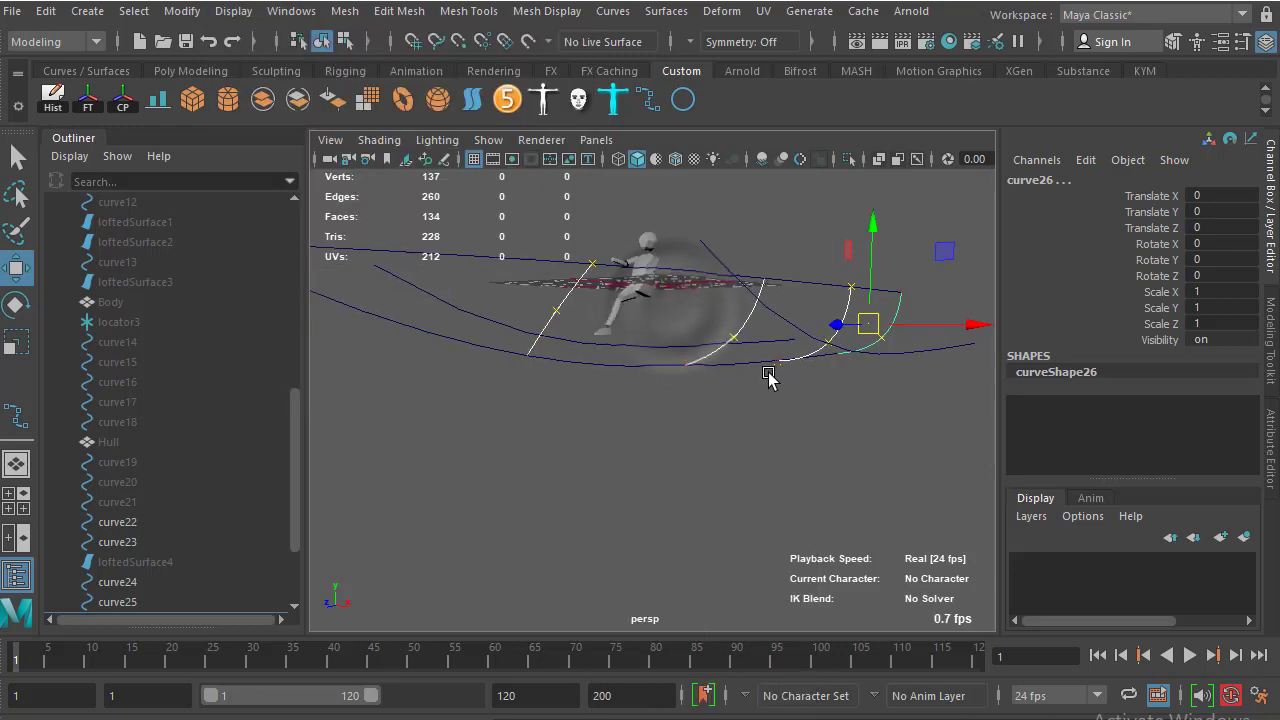
{"action": "left_click", "coordinate": [546, 363]}
{"action": "mouse_move", "coordinate": [546, 363]}
{"action": "left_mouse_down", "text": "alt"}
{"action": "mouse_move", "coordinate": [680, 422]}
{"action": "mouse_move", "coordinate": [711, 391]}
{"action": "mouse_move", "coordinate": [694, 349]}
{"action": "mouse_move", "coordinate": [746, 369]}
{"action": "mouse_move", "coordinate": [720, 382]}
{"action": "left_mouse_up", "text": "alt"}
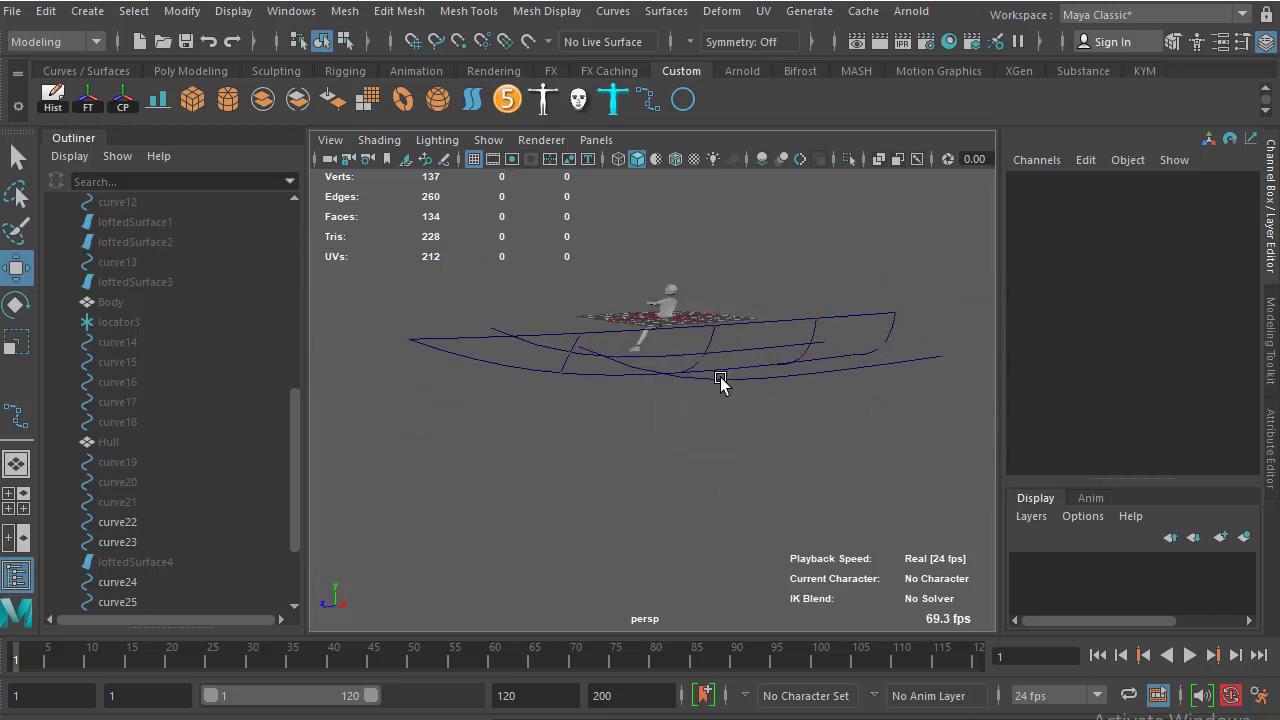
{"action": "left_click", "coordinate": [480, 340]}
{"action": "mouse_move", "coordinate": [608, 357]}
{"action": "left_mouse_down", "text": "alt"}
{"action": "mouse_move", "coordinate": [694, 357]}
{"action": "mouse_move", "coordinate": [712, 342]}
{"action": "left_mouse_up", "text": "alt"}
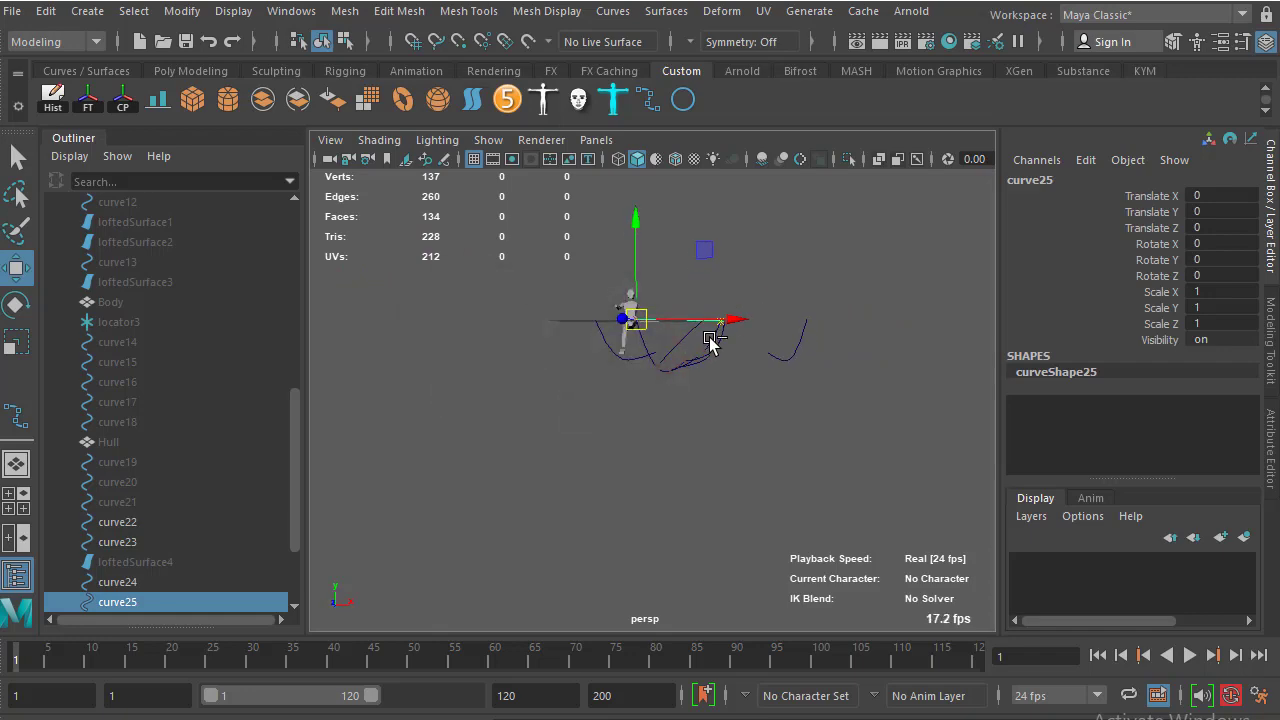
{"action": "left_click", "coordinate": [713, 340]}
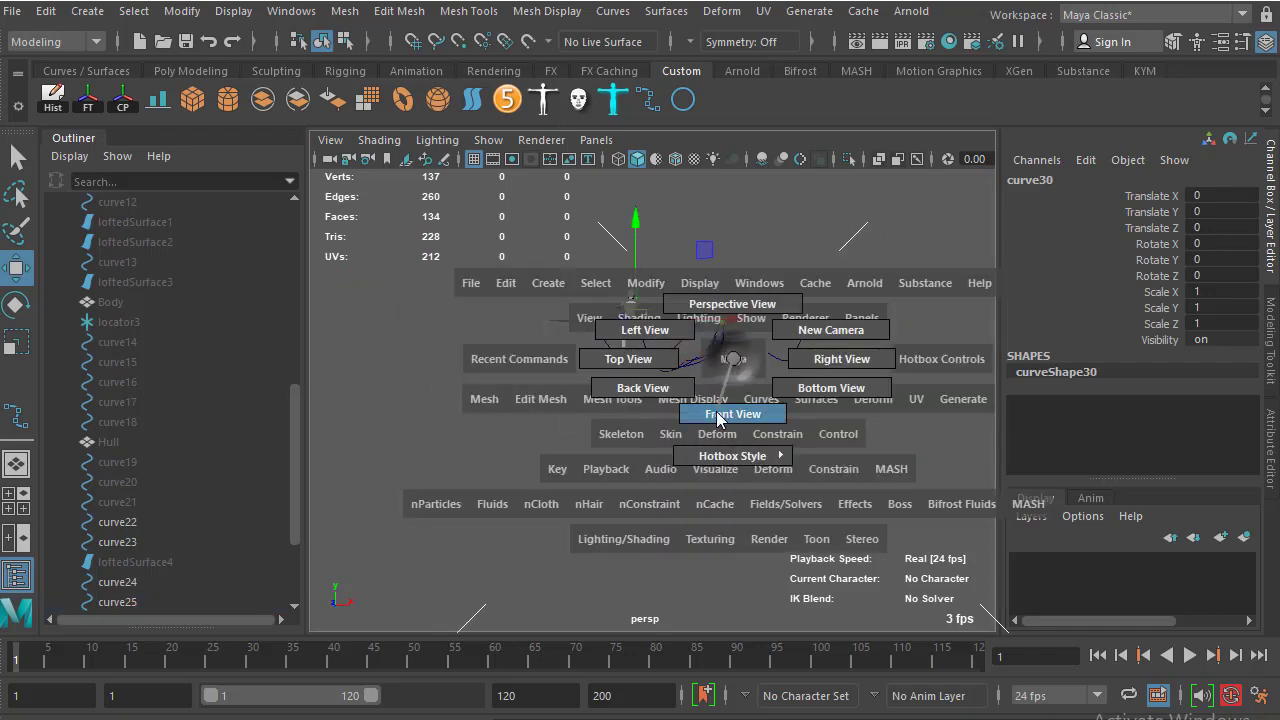
In the Front view, rotate curve30 to exactly -45 degrees around Z
{"action": "left_click_drag", "start_coordinate": [705, 335], "coordinate": [702, 405]}
{"action": "key", "text": "e"}
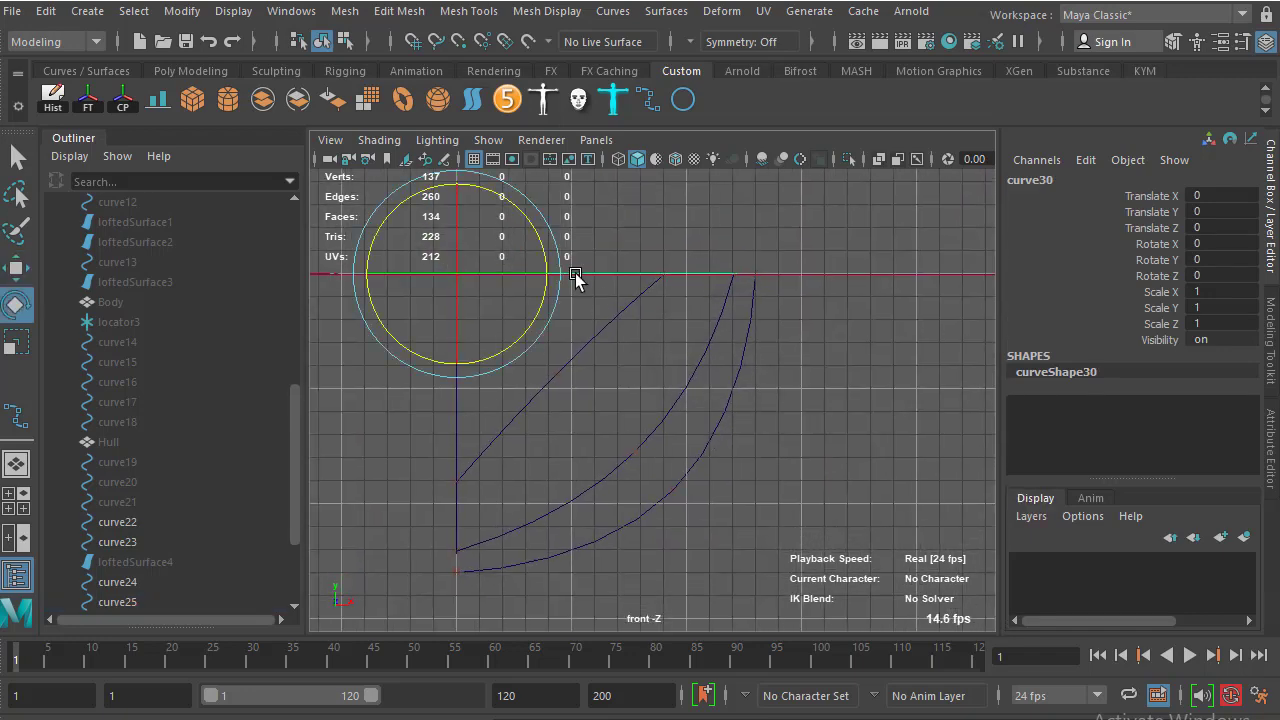
{"action": "left_click_drag", "start_coordinate": [534, 256], "coordinate": [540, 297]}
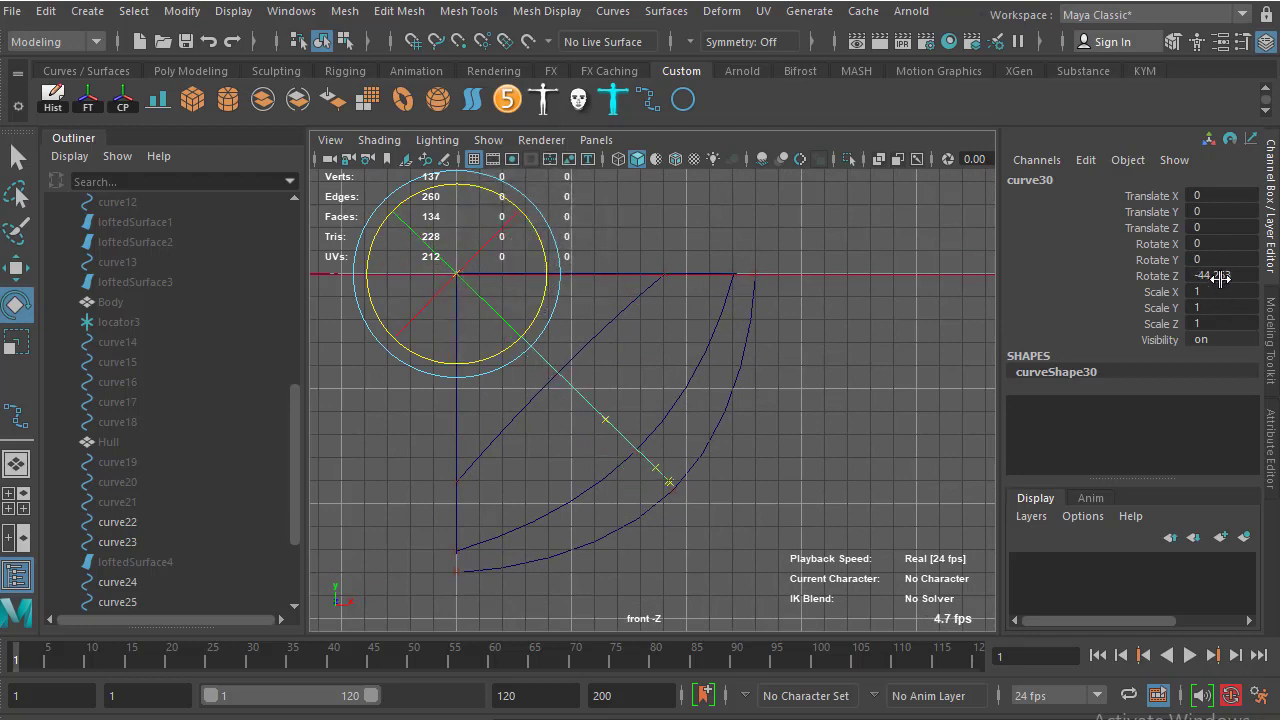
{"action": "type", "text": "-45"}
{"action": "key", "text": "Return"}
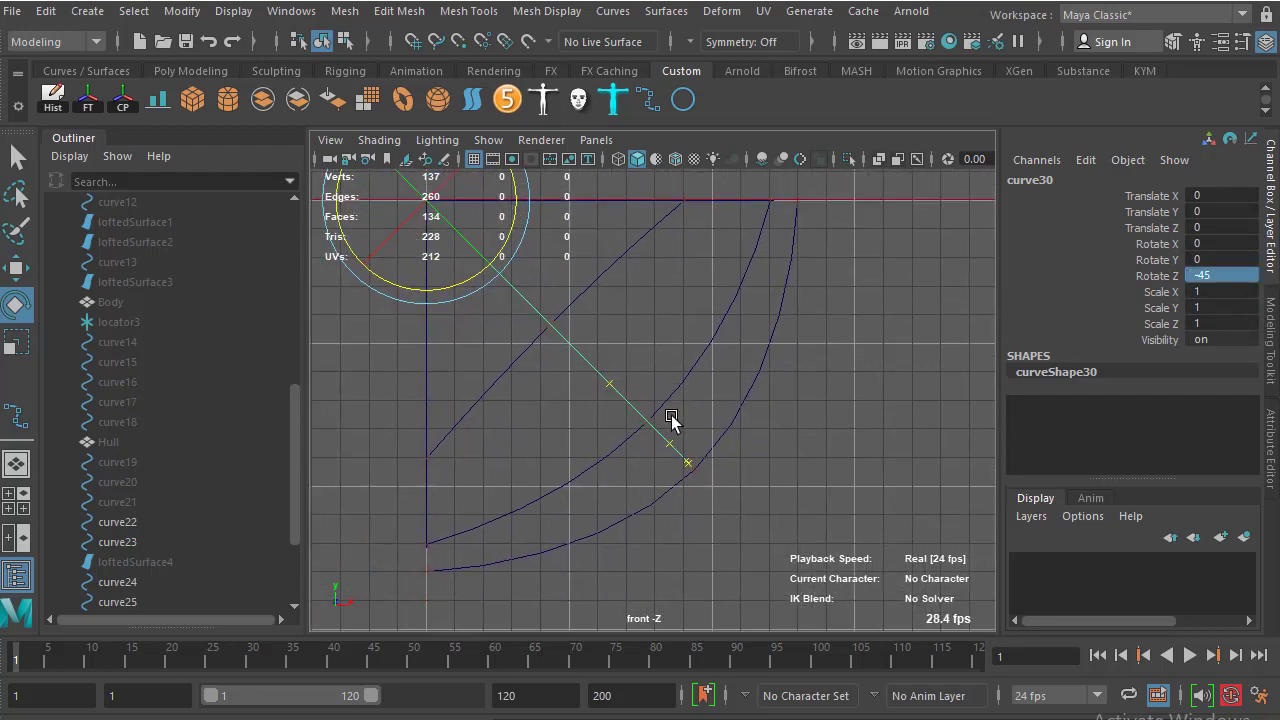
Return to the Perspective view and orbit so the profile stands upright
{"action": "key", "text": "space"}
{"action": "mouse_move", "coordinate": [686, 437]}
{"action": "left_mouse_down"}
{"action": "mouse_move", "coordinate": [836, 388]}
{"action": "mouse_move", "coordinate": [729, 400]}
{"action": "mouse_move", "coordinate": [786, 491]}
{"action": "mouse_move", "coordinate": [720, 457]}
{"action": "mouse_move", "coordinate": [728, 448]}
{"action": "mouse_move", "coordinate": [646, 434]}
{"action": "mouse_move", "coordinate": [766, 417]}
{"action": "mouse_move", "coordinate": [803, 463]}
{"action": "mouse_move", "coordinate": [612, 452]}
{"action": "left_mouse_up"}
{"action": "mouse_move", "coordinate": [760, 414]}
{"action": "left_mouse_down", "text": "alt"}
{"action": "mouse_move", "coordinate": [763, 389]}
{"action": "mouse_move", "coordinate": [916, 334]}
{"action": "left_mouse_up", "text": "alt"}
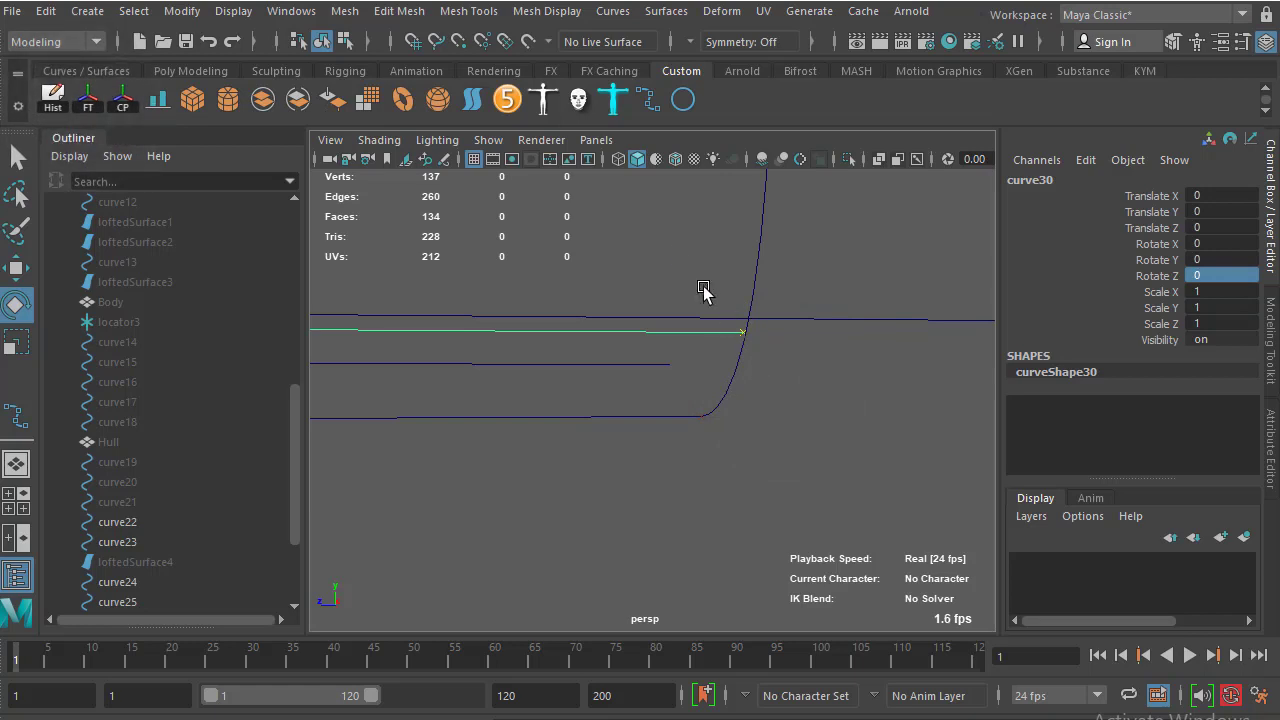
Switch the diagonal profile curve to control-vertex editing and pick a CV with the Move tool
{"action": "right_click_drag", "start_coordinate": [673, 250], "coordinate": [740, 312]}
{"action": "left_click", "coordinate": [737, 342]}
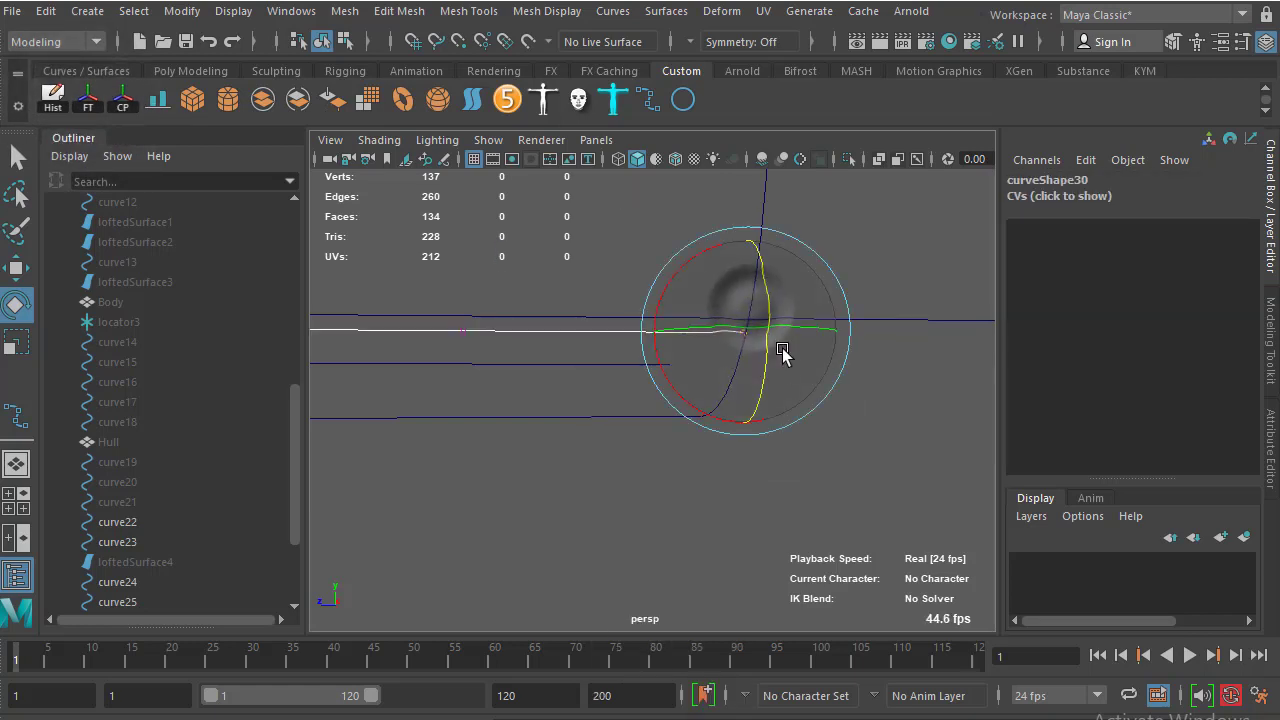
{"action": "key", "text": "w"}
{"action": "mouse_move", "coordinate": [766, 380]}
{"action": "left_mouse_down", "text": "alt"}
{"action": "mouse_move", "coordinate": [771, 394]}
{"action": "mouse_move", "coordinate": [785, 320]}
{"action": "left_mouse_up", "text": "alt"}
{"action": "mouse_move", "coordinate": [825, 458]}
{"action": "right_mouse_down", "text": "alt"}
{"action": "mouse_move", "coordinate": [814, 366]}
{"action": "mouse_move", "coordinate": [725, 410]}
{"action": "right_mouse_up", "text": "alt"}
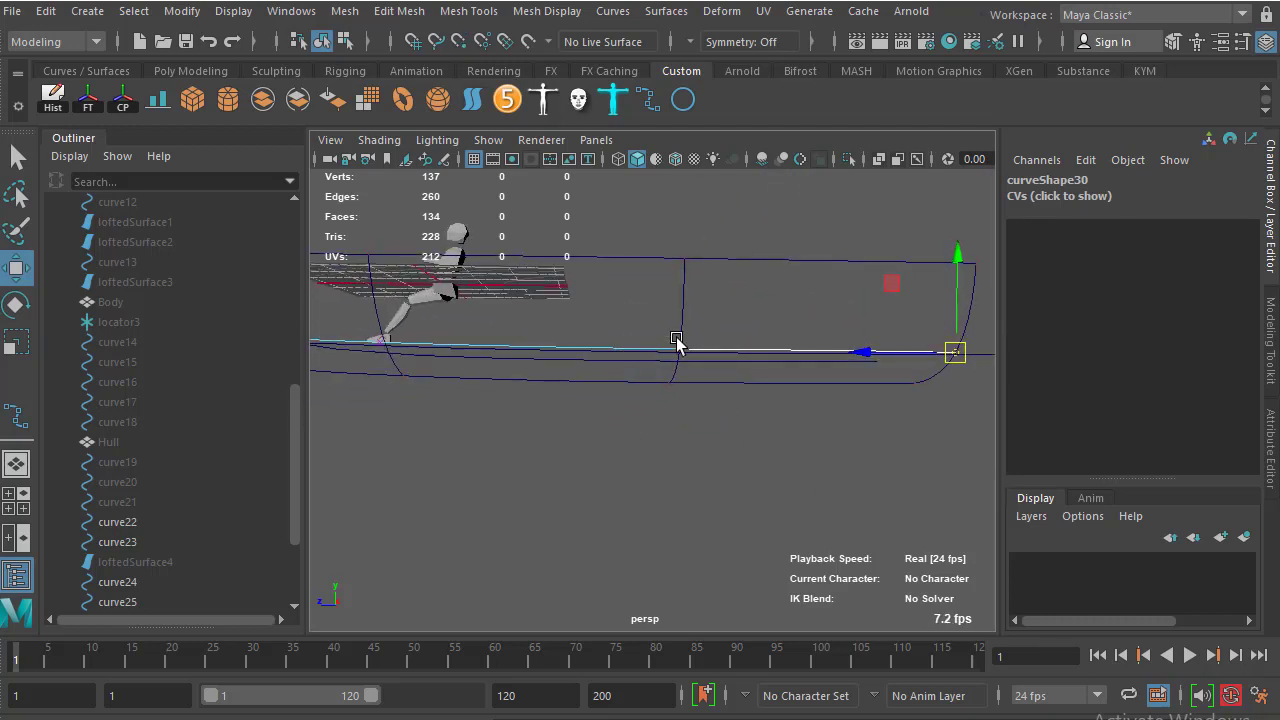
{"action": "right_click_drag", "start_coordinate": [676, 342], "coordinate": [706, 426], "text": "alt"}
{"action": "middle_click_drag", "start_coordinate": [706, 426], "coordinate": [757, 343], "text": "alt"}
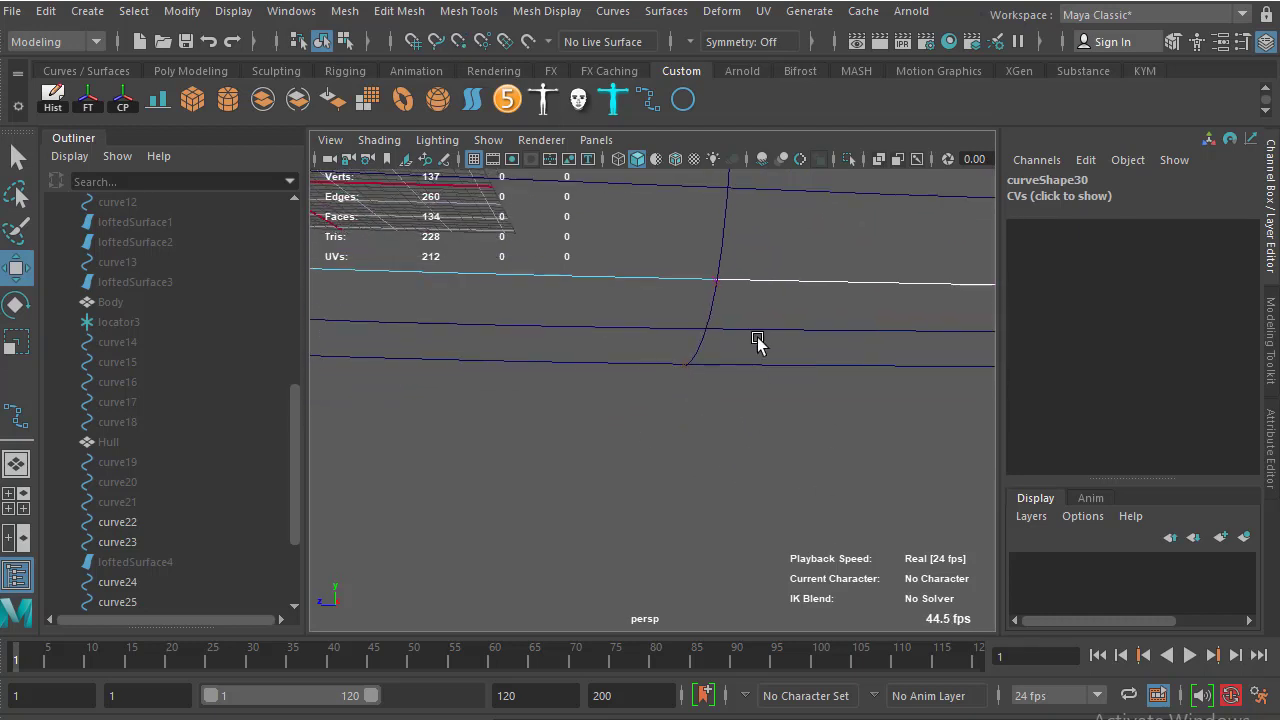
Snap the curve's end CV onto the hull rail curve using curve snapping
{"action": "left_click_drag", "start_coordinate": [690, 297], "coordinate": [688, 298]}
{"action": "key", "text": "c"}
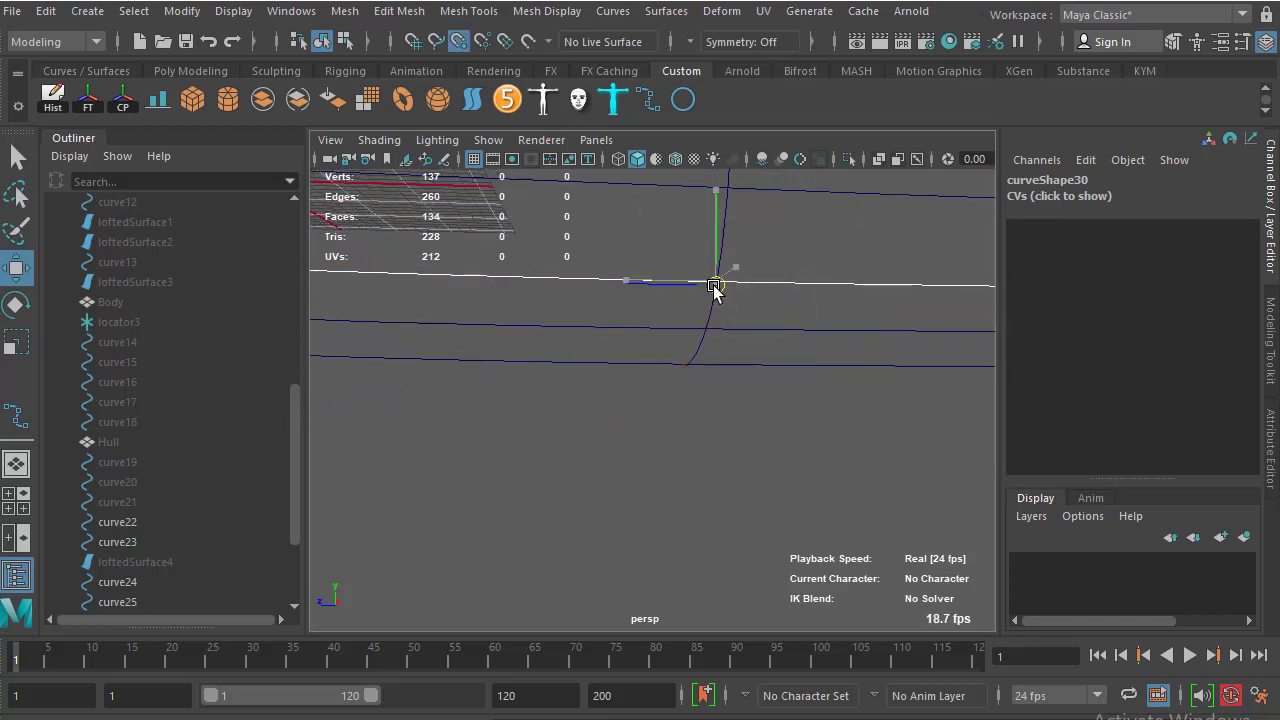
{"action": "right_click_drag", "start_coordinate": [767, 480], "coordinate": [829, 357], "text": "alt"}
{"action": "mouse_move", "coordinate": [829, 357]}
{"action": "left_mouse_down", "text": "alt"}
{"action": "mouse_move", "coordinate": [694, 366]}
{"action": "mouse_move", "coordinate": [737, 463]}
{"action": "mouse_move", "coordinate": [728, 318]}
{"action": "mouse_move", "coordinate": [705, 311]}
{"action": "mouse_move", "coordinate": [677, 403]}
{"action": "mouse_move", "coordinate": [737, 377]}
{"action": "mouse_move", "coordinate": [751, 437]}
{"action": "left_mouse_up", "text": "alt"}
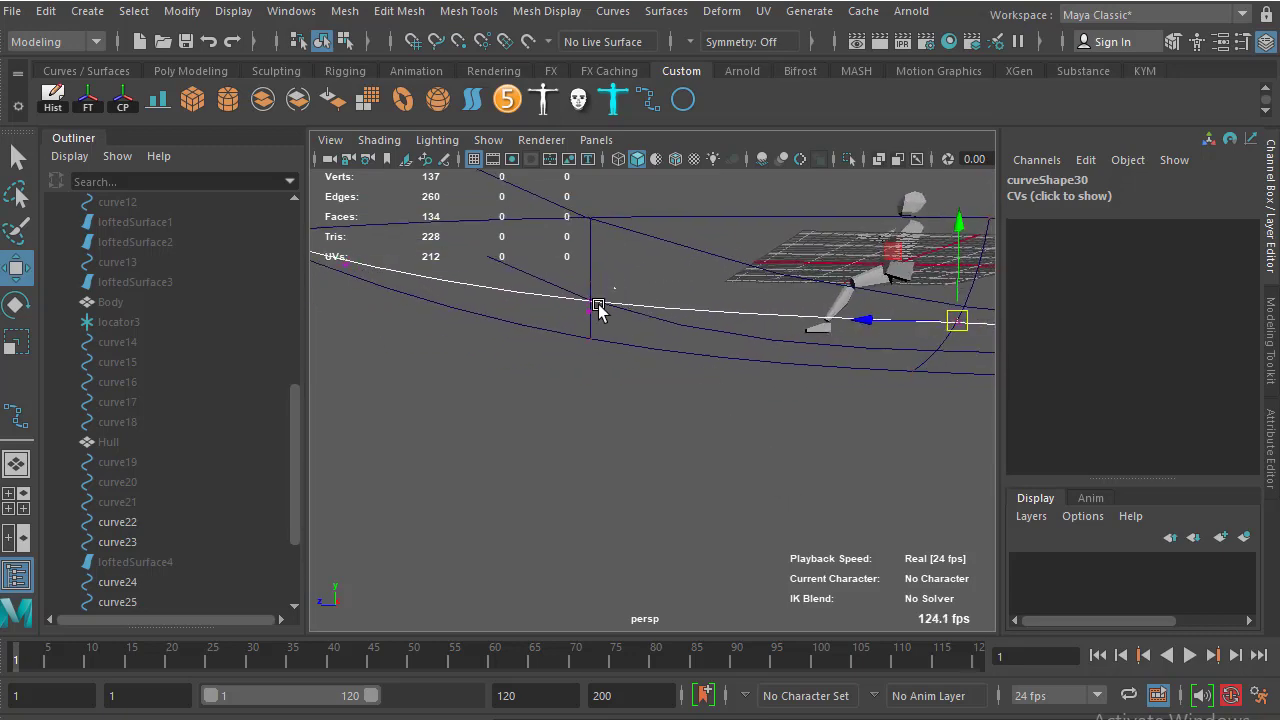
{"action": "key", "text": "f"}
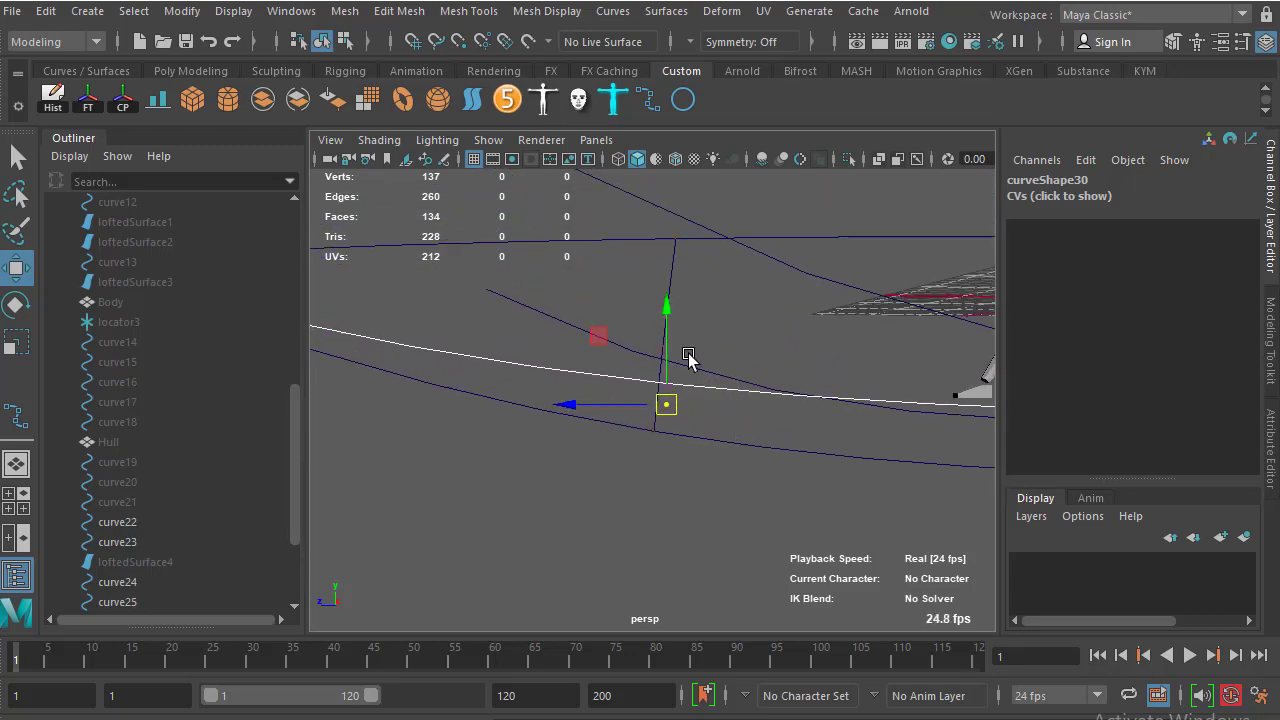
{"action": "left_click_drag", "start_coordinate": [666, 404], "coordinate": [662, 350]}
{"action": "right_click_drag", "start_coordinate": [855, 445], "coordinate": [585, 352], "text": "alt"}
Check the snapped end point in the right side and front orthographic views
{"action": "key", "text": "space"}
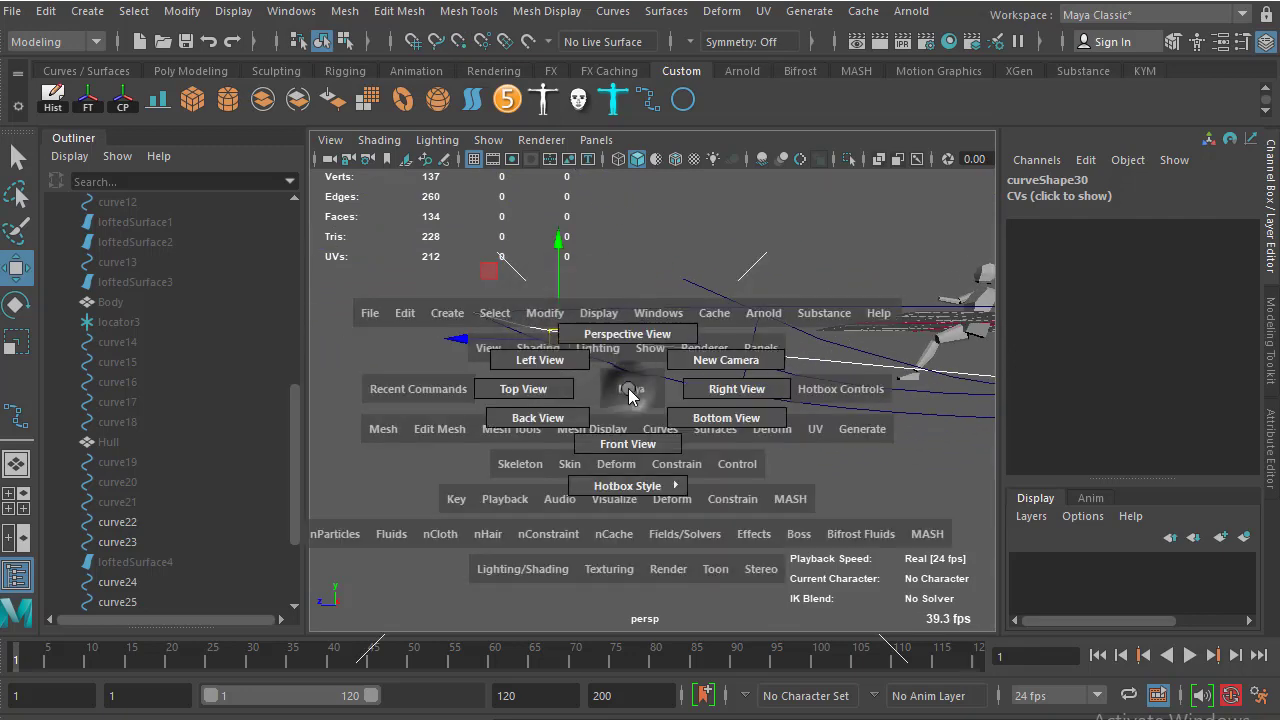
{"action": "left_click_drag", "start_coordinate": [629, 394], "coordinate": [700, 390]}
{"action": "mouse_move", "coordinate": [589, 392]}
{"action": "right_mouse_down", "text": "alt"}
{"action": "mouse_move", "coordinate": [743, 394]}
{"action": "mouse_move", "coordinate": [766, 366]}
{"action": "right_mouse_up", "text": "alt"}
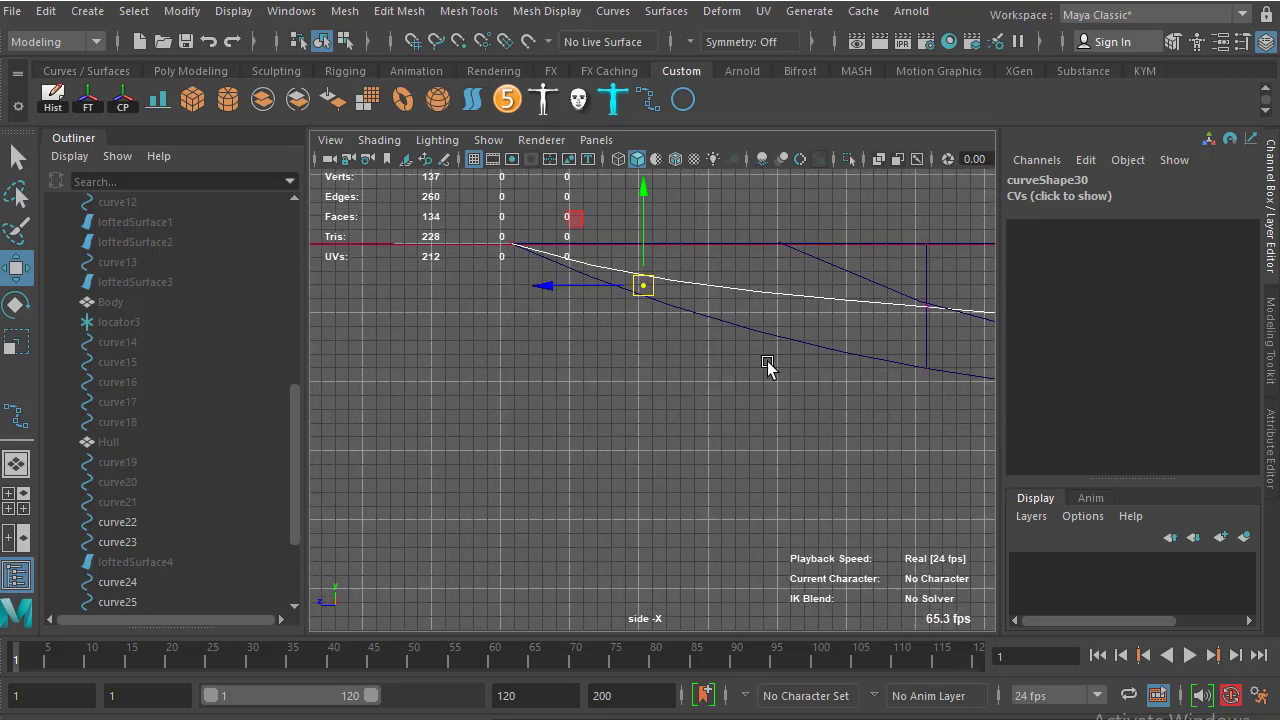
{"action": "middle_click_drag", "start_coordinate": [766, 366], "coordinate": [685, 440], "text": "alt"}
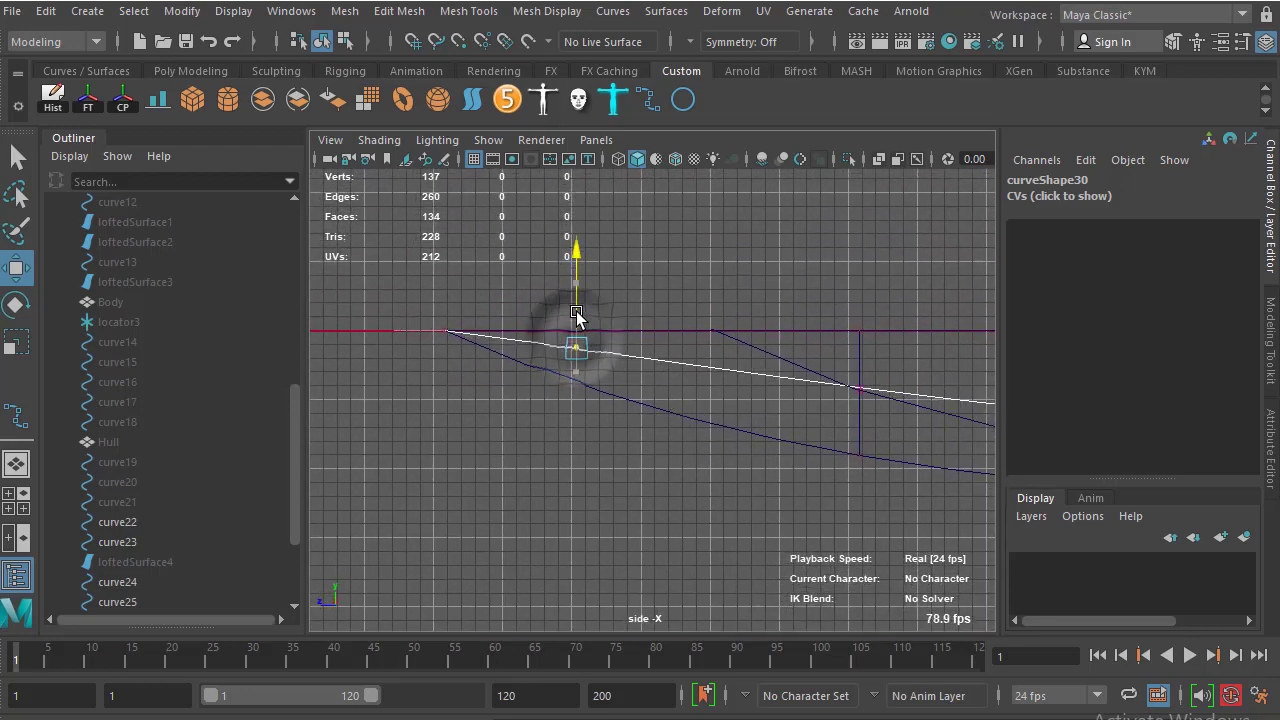
{"action": "key", "text": "space"}
{"action": "left_click_drag", "start_coordinate": [651, 357], "coordinate": [677, 441]}
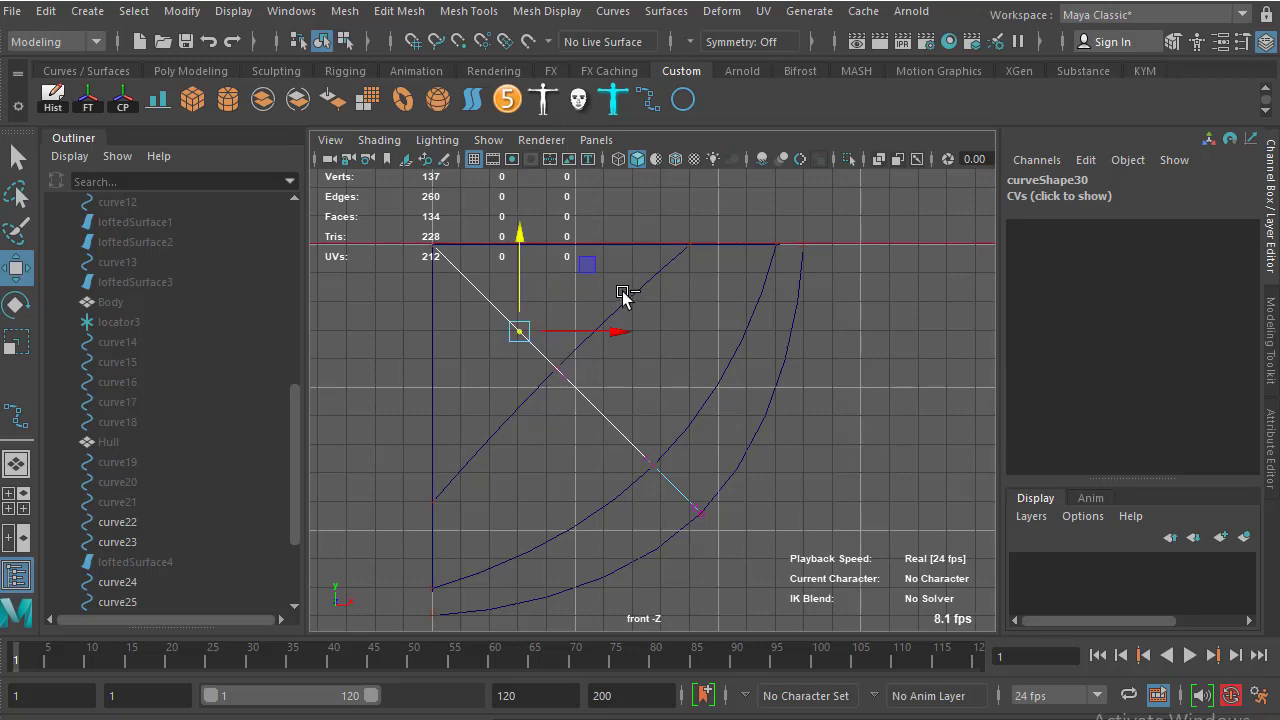
{"action": "scroll", "coordinate": [654, 374], "scroll_direction": "up", "scroll_amount": 1}
{"action": "scroll", "coordinate": [593, 372], "scroll_direction": "up", "scroll_amount": 2}
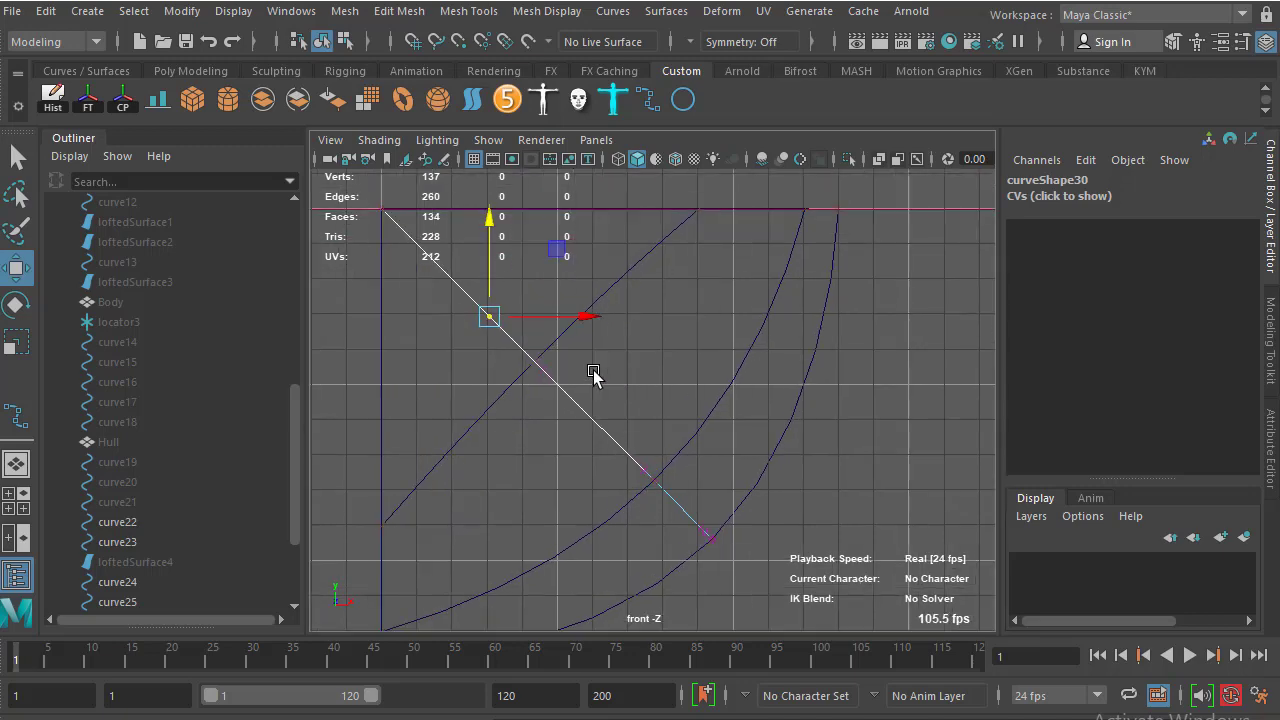
Smooth the kink by nudging the end CV up in side view and left in front view
{"action": "key", "text": "space"}
{"action": "left_click_drag", "start_coordinate": [600, 336], "coordinate": [820, 383]}
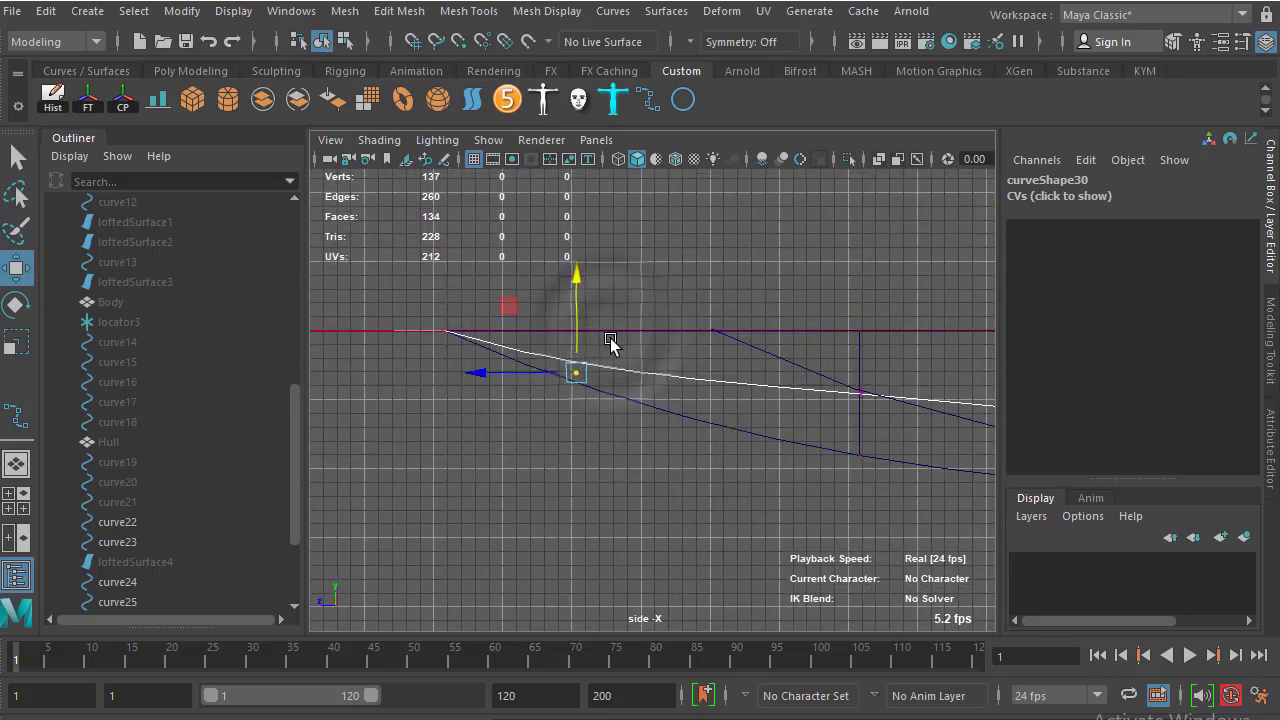
{"action": "left_click_drag", "start_coordinate": [577, 314], "coordinate": [577, 311]}
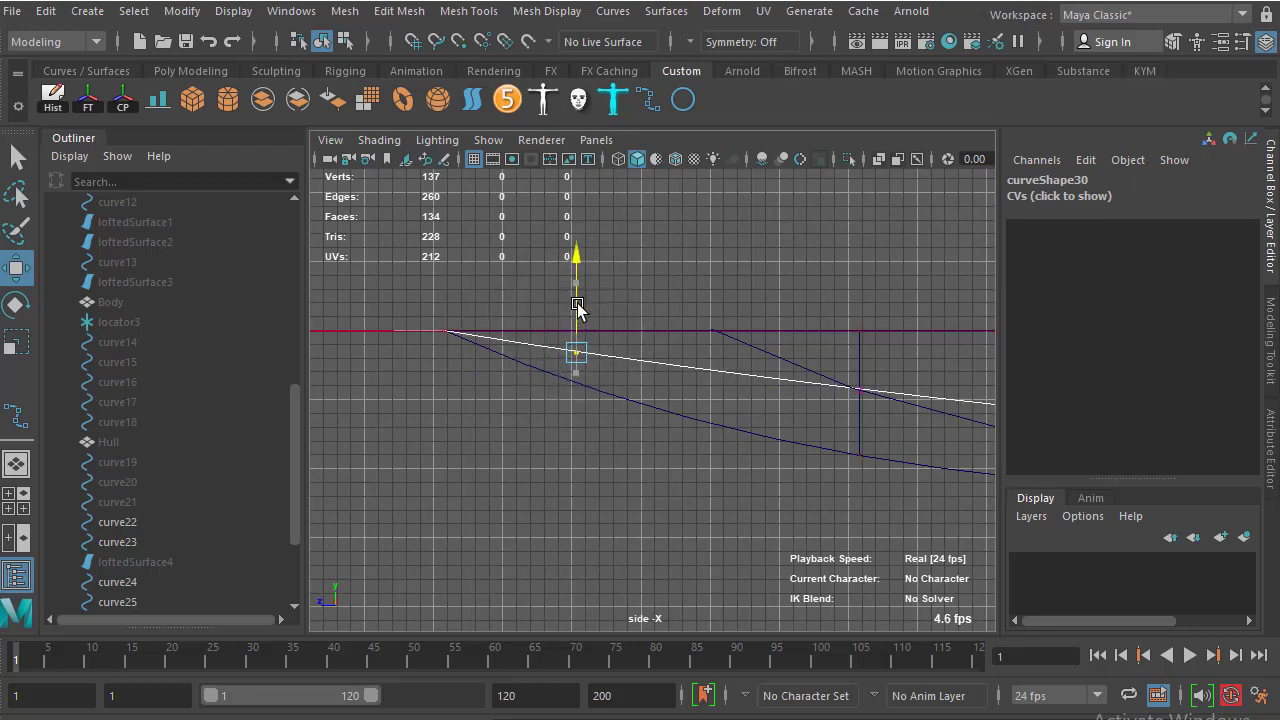
{"action": "key", "text": "space"}
{"action": "left_click_drag", "start_coordinate": [643, 357], "coordinate": [640, 407]}
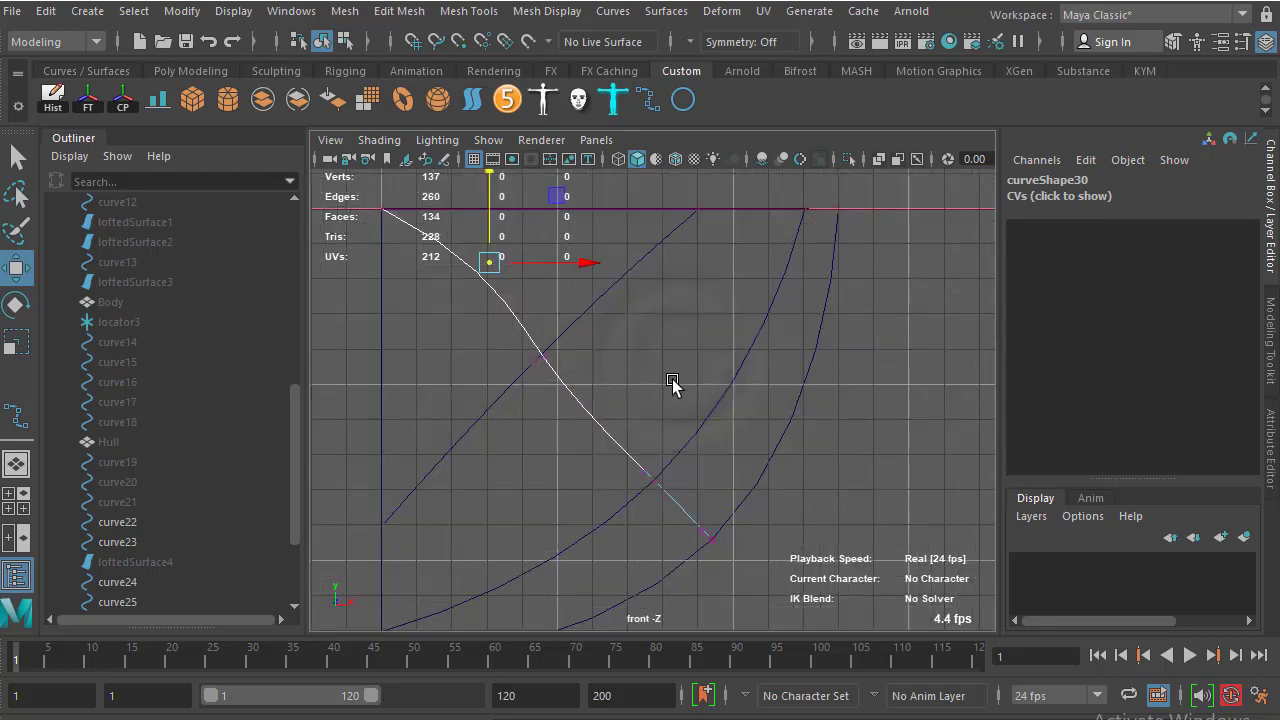
{"action": "left_click_drag", "start_coordinate": [629, 315], "coordinate": [572, 318]}
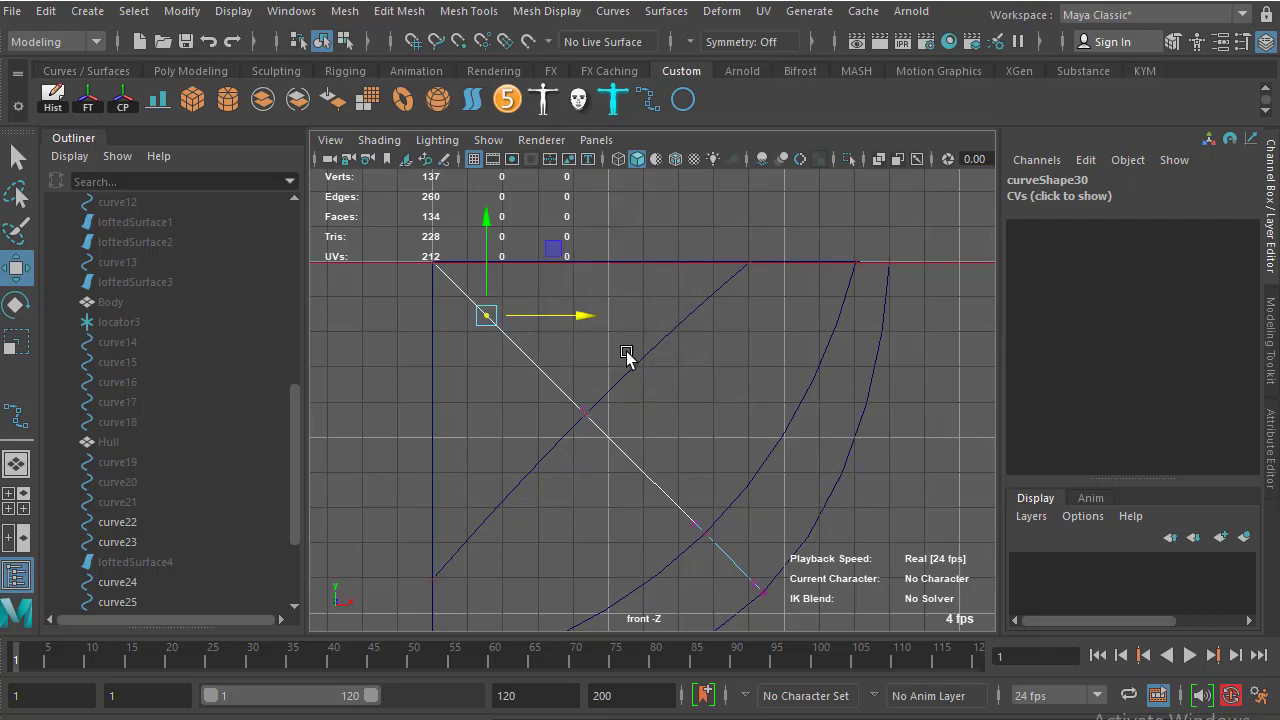
{"action": "key", "text": "space"}
{"action": "mouse_move", "coordinate": [626, 354]}
{"action": "left_mouse_down"}
{"action": "mouse_move", "coordinate": [626, 300]}
{"action": "mouse_move", "coordinate": [665, 345]}
{"action": "mouse_move", "coordinate": [686, 456]}
{"action": "left_mouse_up"}
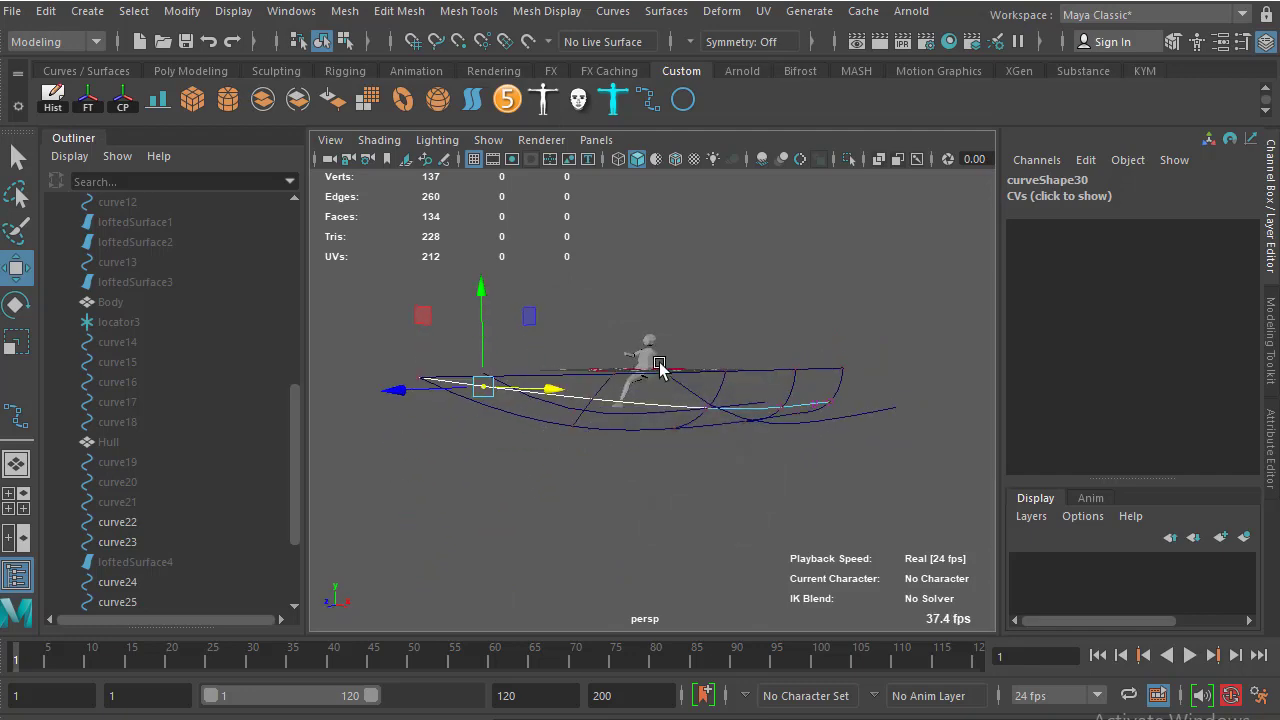
Select curve25 and curve24 and loft a surface between them
{"action": "mouse_move", "coordinate": [694, 479]}
{"action": "left_mouse_down", "text": "alt"}
{"action": "mouse_move", "coordinate": [660, 420]}
{"action": "mouse_move", "coordinate": [757, 514]}
{"action": "mouse_move", "coordinate": [726, 423]}
{"action": "mouse_move", "coordinate": [742, 348]}
{"action": "left_mouse_up", "text": "alt"}
{"action": "left_click", "coordinate": [790, 384]}
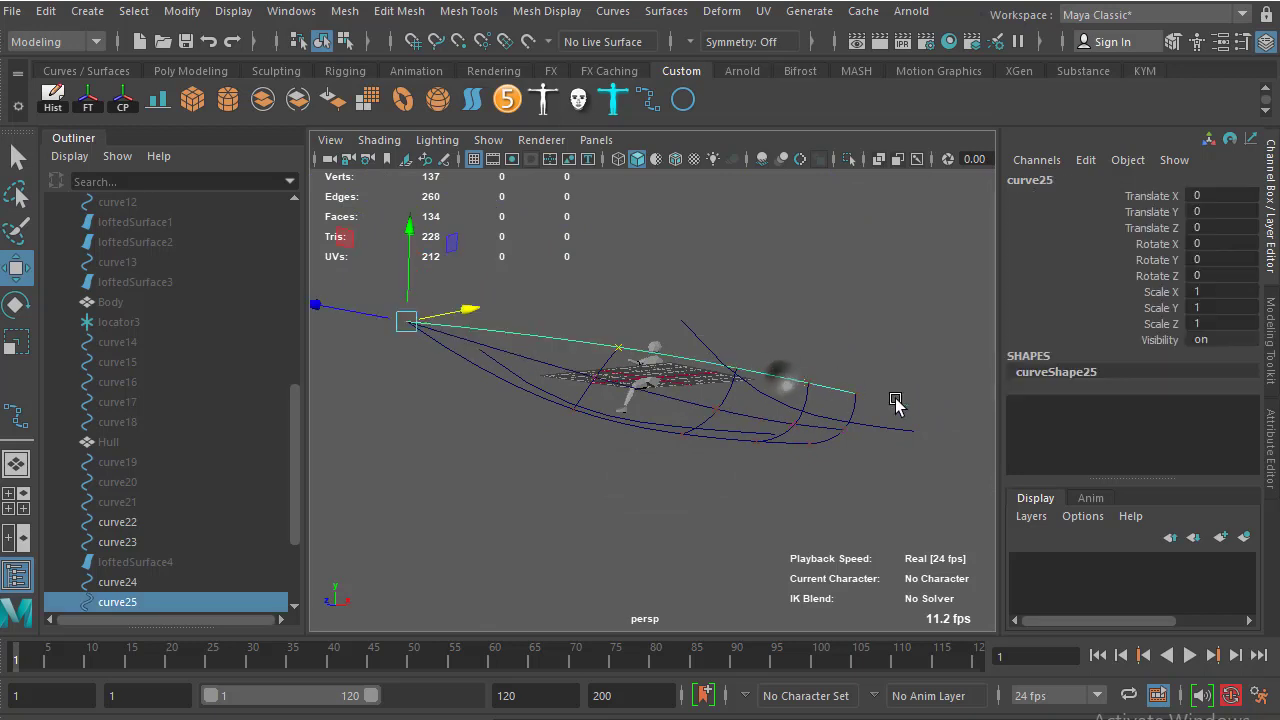
{"action": "left_click_drag", "start_coordinate": [737, 409], "coordinate": [560, 303], "text": "alt"}
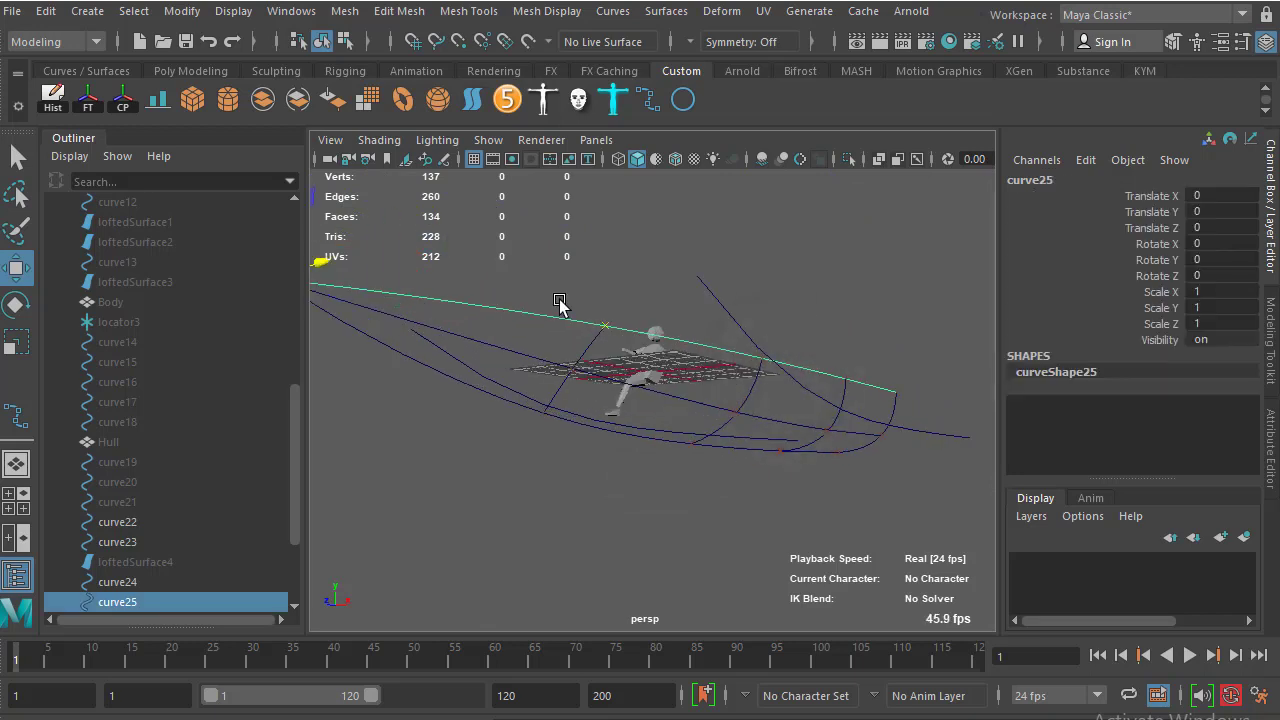
{"action": "left_click", "coordinate": [613, 11]}
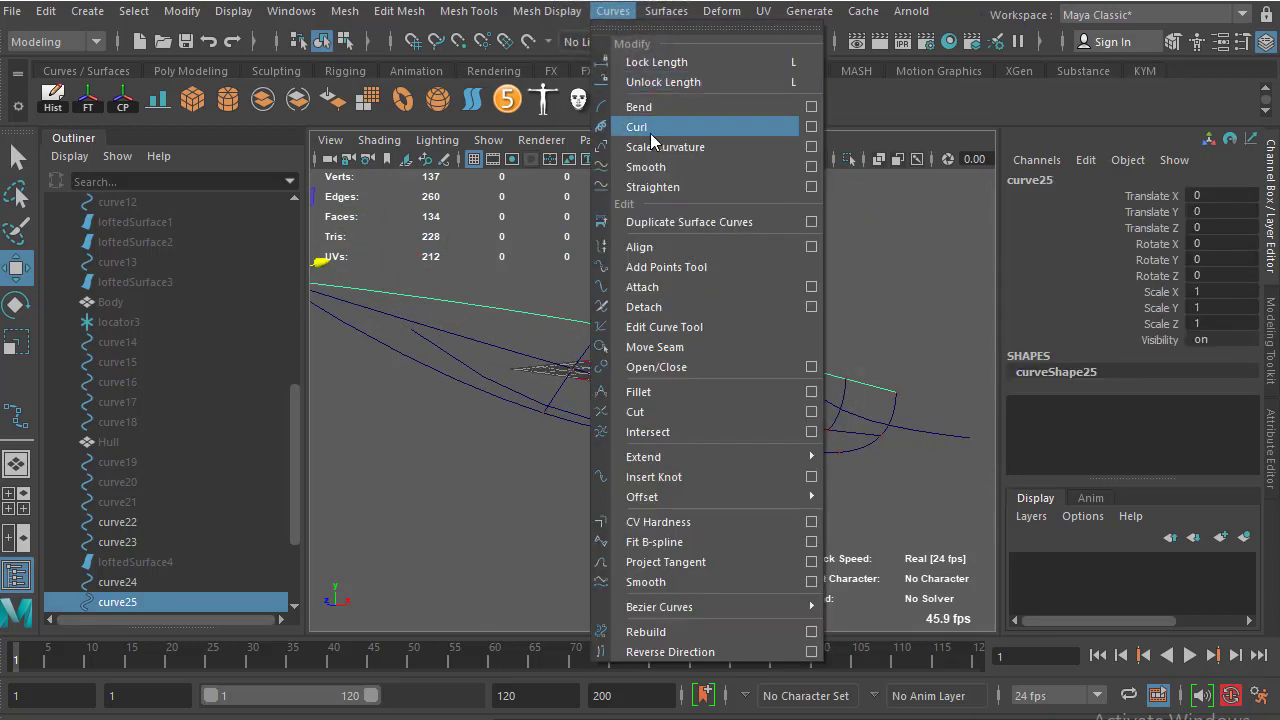
{"action": "mouse_move", "coordinate": [700, 127]}
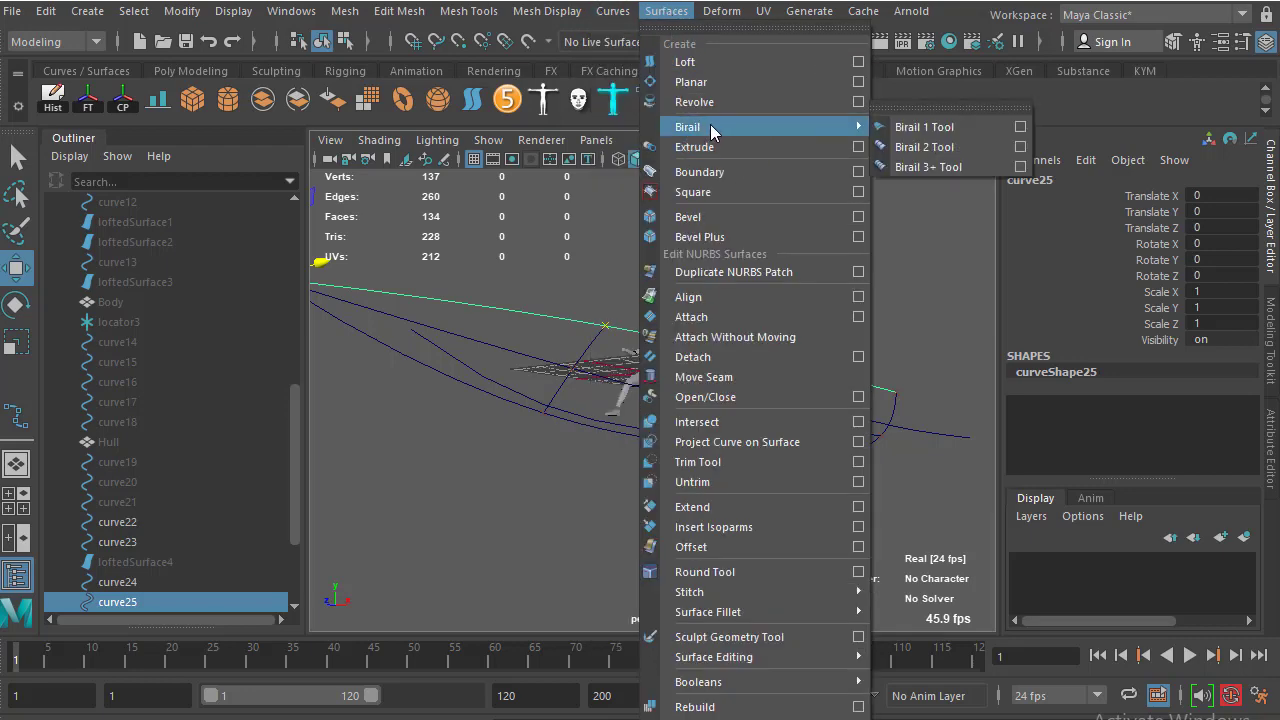
{"action": "left_click", "coordinate": [1096, 112]}
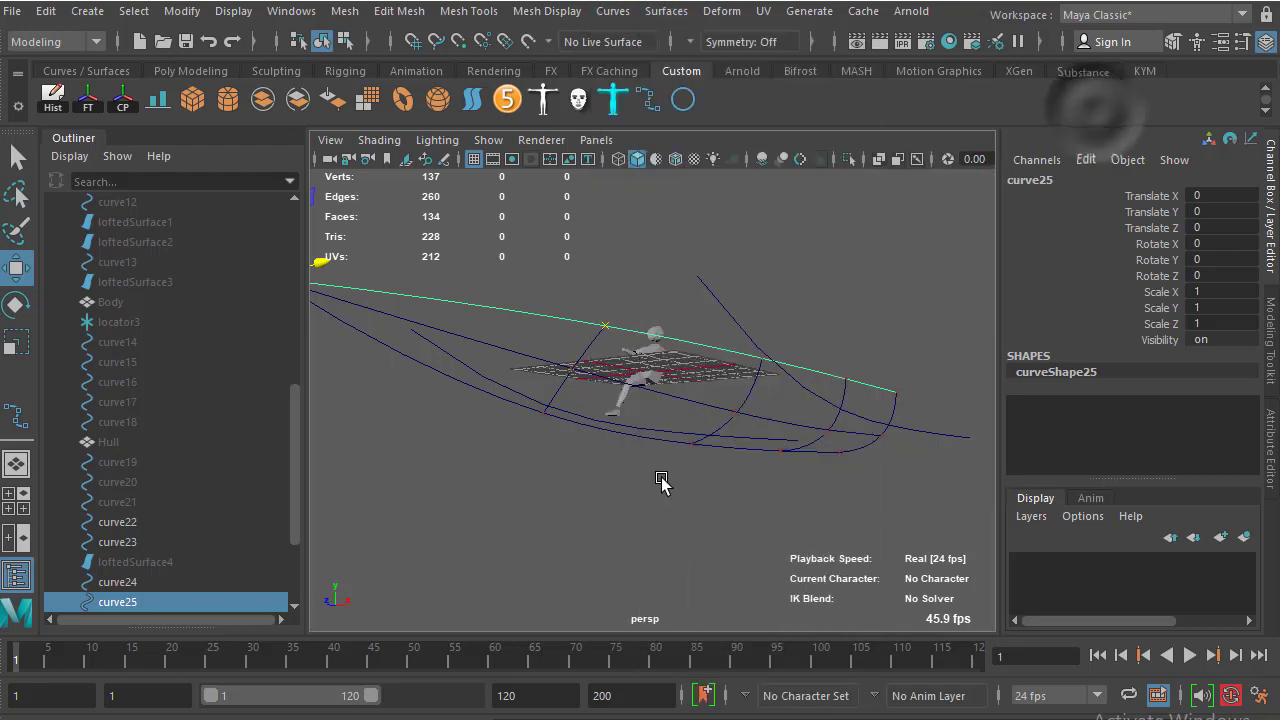
{"action": "left_click_drag", "start_coordinate": [660, 481], "coordinate": [637, 432], "text": "alt"}
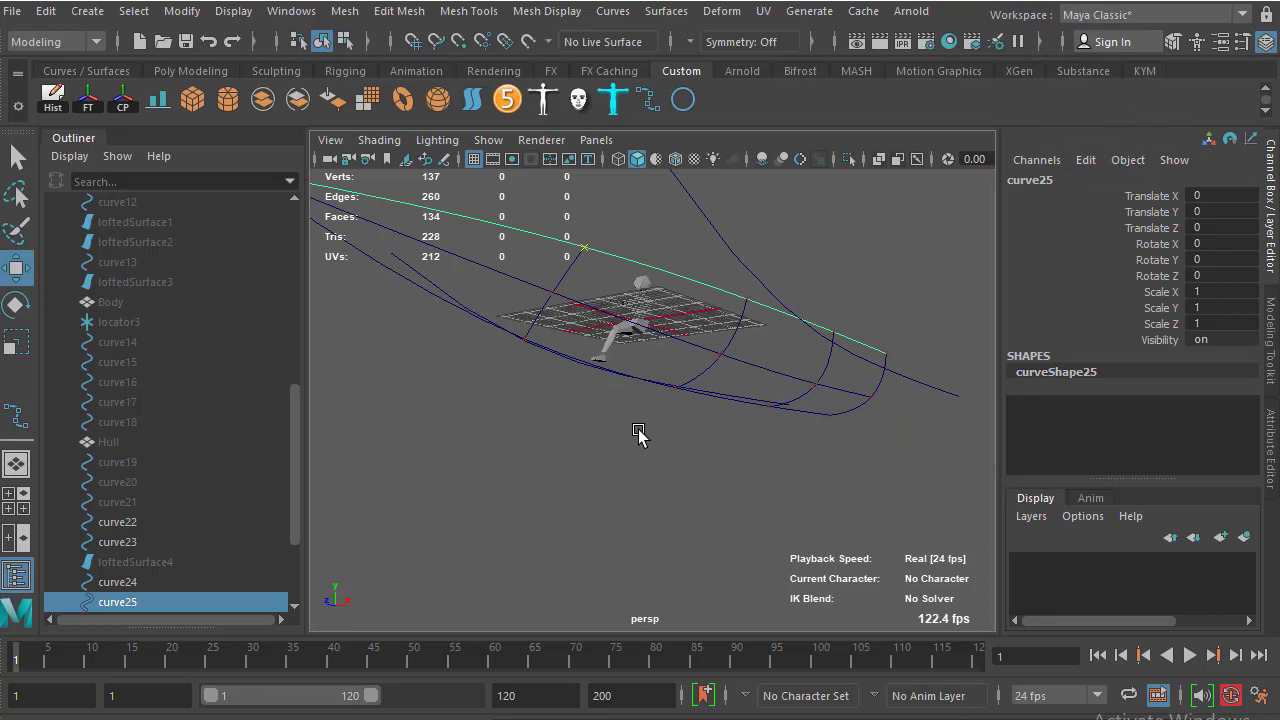
{"action": "mouse_move", "coordinate": [675, 343]}
{"action": "left_mouse_down", "text": "alt"}
{"action": "mouse_move", "coordinate": [846, 437]}
{"action": "mouse_move", "coordinate": [777, 528]}
{"action": "mouse_move", "coordinate": [789, 443]}
{"action": "mouse_move", "coordinate": [806, 432]}
{"action": "mouse_move", "coordinate": [760, 357]}
{"action": "mouse_move", "coordinate": [698, 347]}
{"action": "left_mouse_up", "text": "alt"}
{"action": "left_click", "coordinate": [765, 423], "text": "shift"}
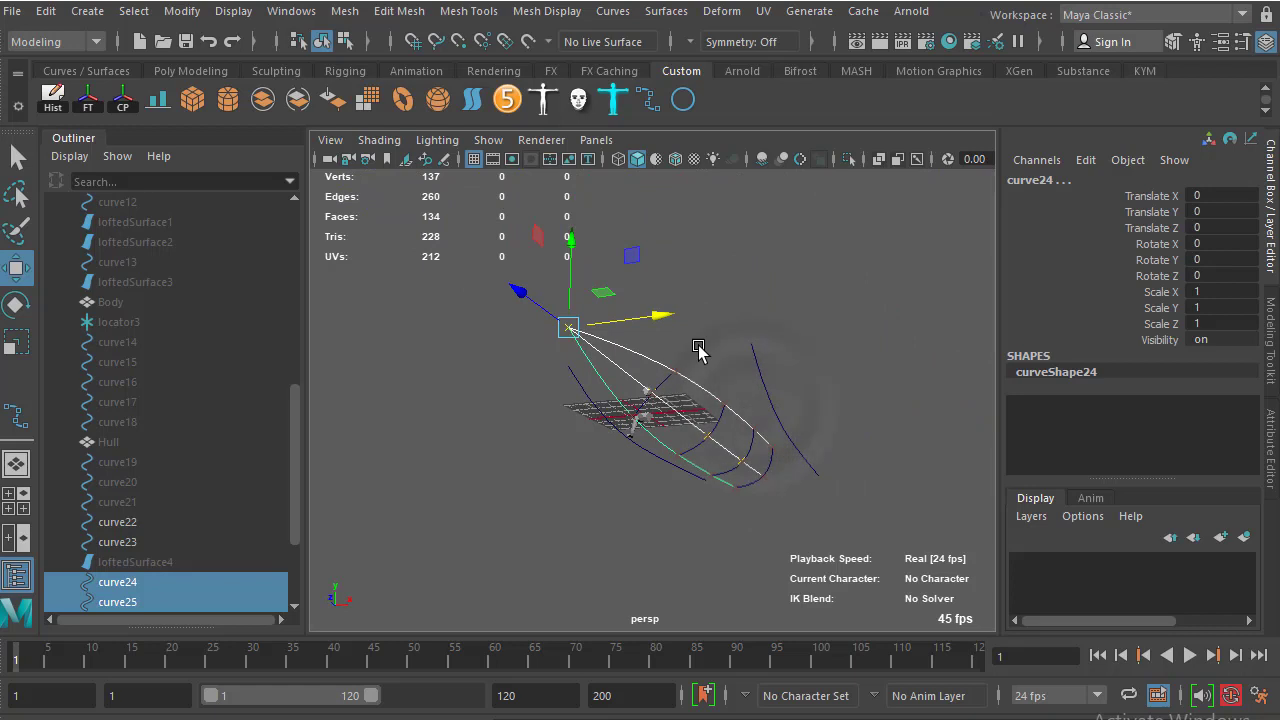
{"action": "left_click", "coordinate": [472, 100]}
Deselect everything and orbit around the new lofted hull panel to inspect it
{"action": "mouse_move", "coordinate": [814, 423]}
{"action": "left_mouse_down", "text": "alt"}
{"action": "mouse_move", "coordinate": [737, 380]}
{"action": "mouse_move", "coordinate": [571, 366]}
{"action": "left_mouse_up", "text": "alt"}
{"action": "left_click", "coordinate": [737, 380]}
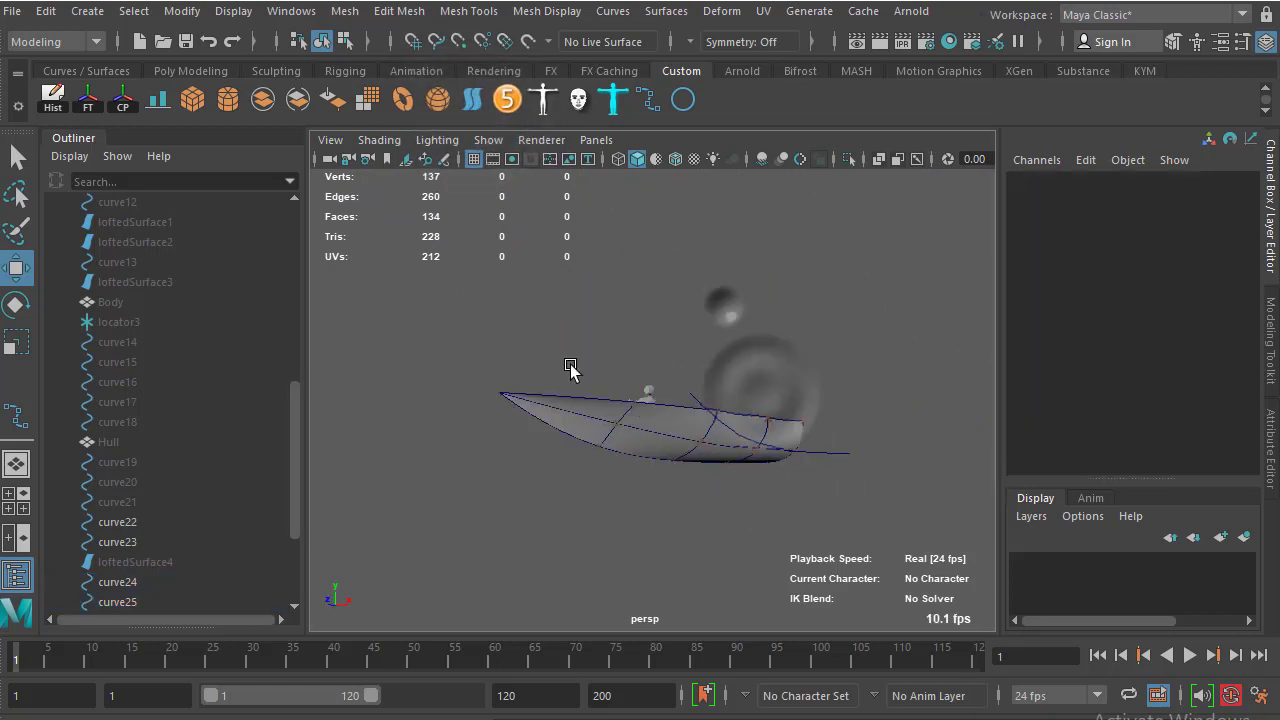
{"action": "right_click_drag", "start_coordinate": [571, 366], "coordinate": [657, 490], "text": "alt"}
{"action": "mouse_move", "coordinate": [657, 490]}
{"action": "left_mouse_down", "text": "alt"}
{"action": "mouse_move", "coordinate": [651, 443]}
{"action": "mouse_move", "coordinate": [777, 451]}
{"action": "mouse_move", "coordinate": [666, 337]}
{"action": "mouse_move", "coordinate": [633, 341]}
{"action": "left_mouse_up", "text": "alt"}
{"action": "left_click_drag", "start_coordinate": [742, 425], "coordinate": [611, 398], "text": "alt"}
{"action": "scroll", "coordinate": [680, 429], "scroll_direction": "up", "scroll_amount": 3}
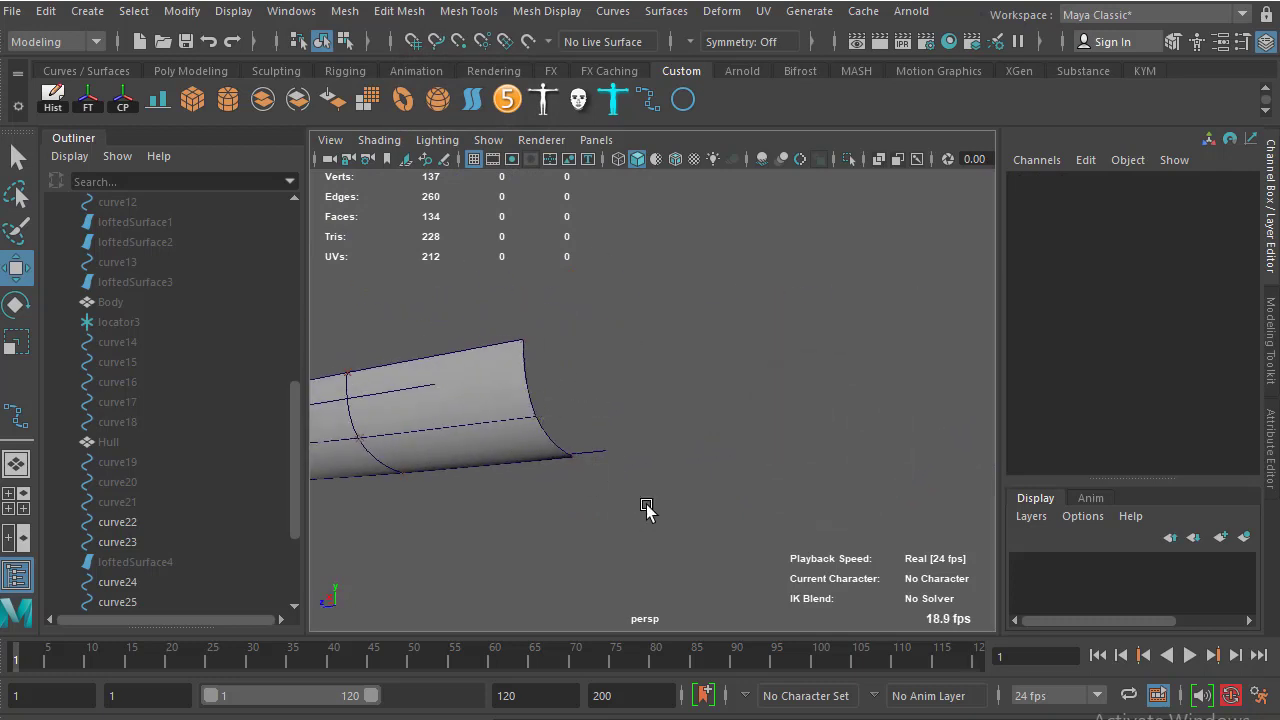
{"action": "scroll", "coordinate": [646, 510], "scroll_direction": "down", "scroll_amount": 5}
{"action": "mouse_move", "coordinate": [629, 457]}
{"action": "left_mouse_down", "text": "alt"}
{"action": "mouse_move", "coordinate": [791, 417]}
{"action": "mouse_move", "coordinate": [723, 449]}
{"action": "mouse_move", "coordinate": [790, 405]}
{"action": "left_mouse_up", "text": "alt"}
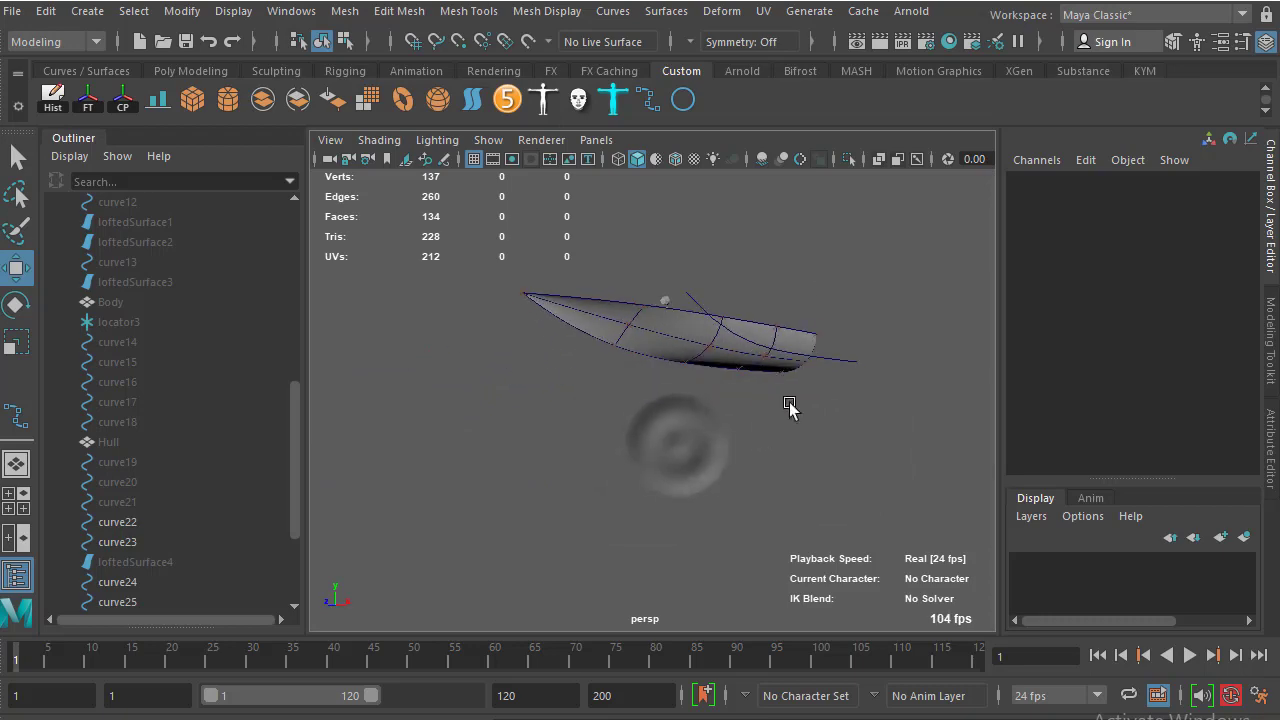
{"action": "mouse_move", "coordinate": [735, 325]}
{"action": "left_mouse_down", "text": "alt"}
{"action": "mouse_move", "coordinate": [700, 357]}
{"action": "mouse_move", "coordinate": [737, 429]}
{"action": "mouse_move", "coordinate": [610, 392]}
{"action": "left_mouse_up", "text": "alt"}
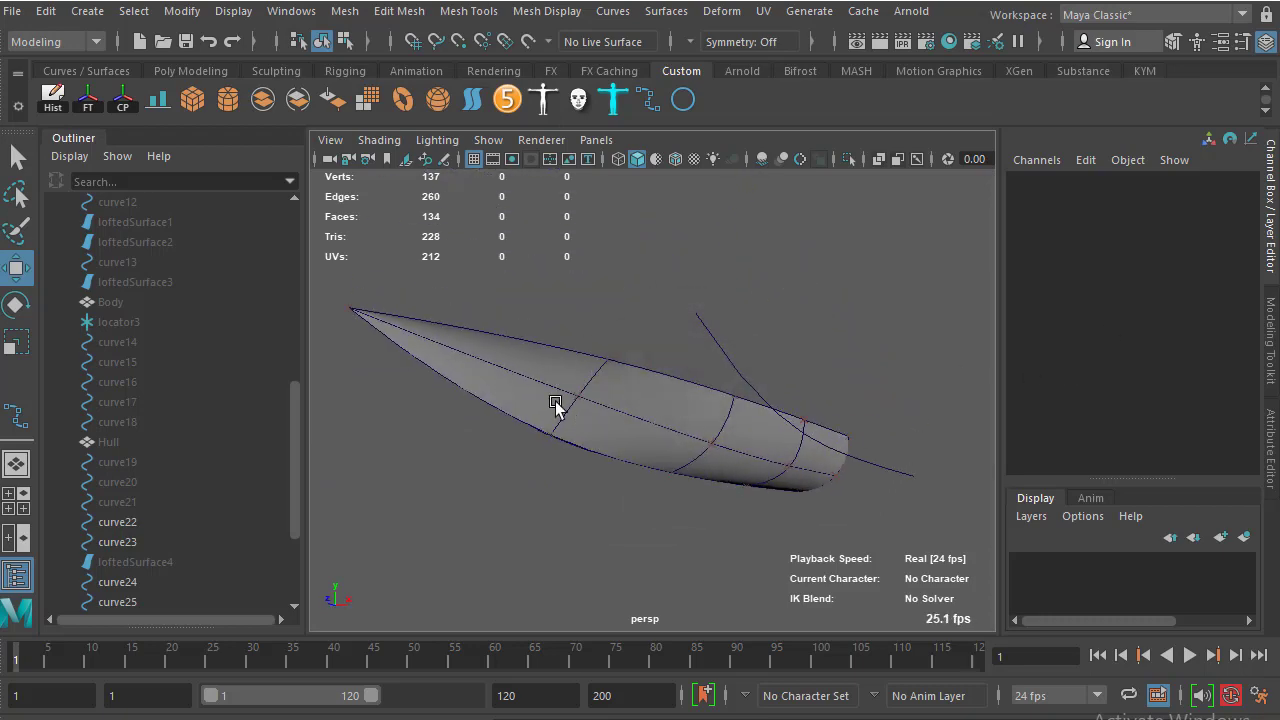